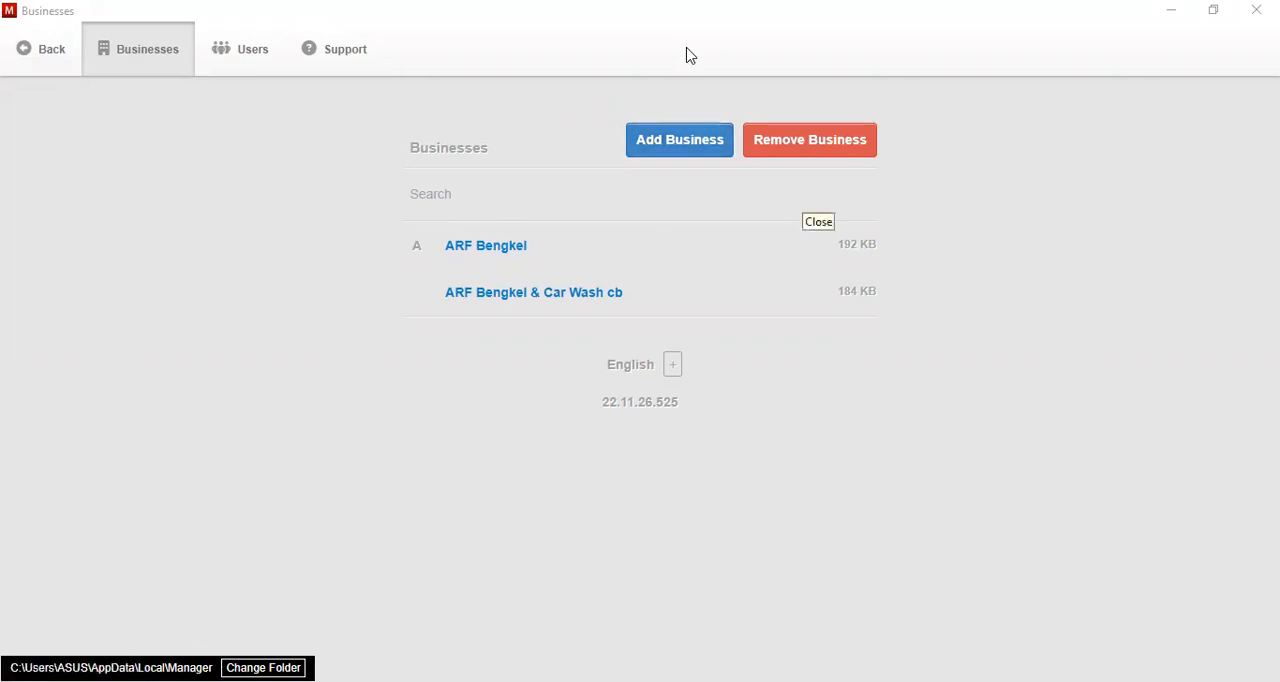
- Create a new business named "ARF Bengkel & Car Wash" with Indonesia as its country
left_click(689, 150)
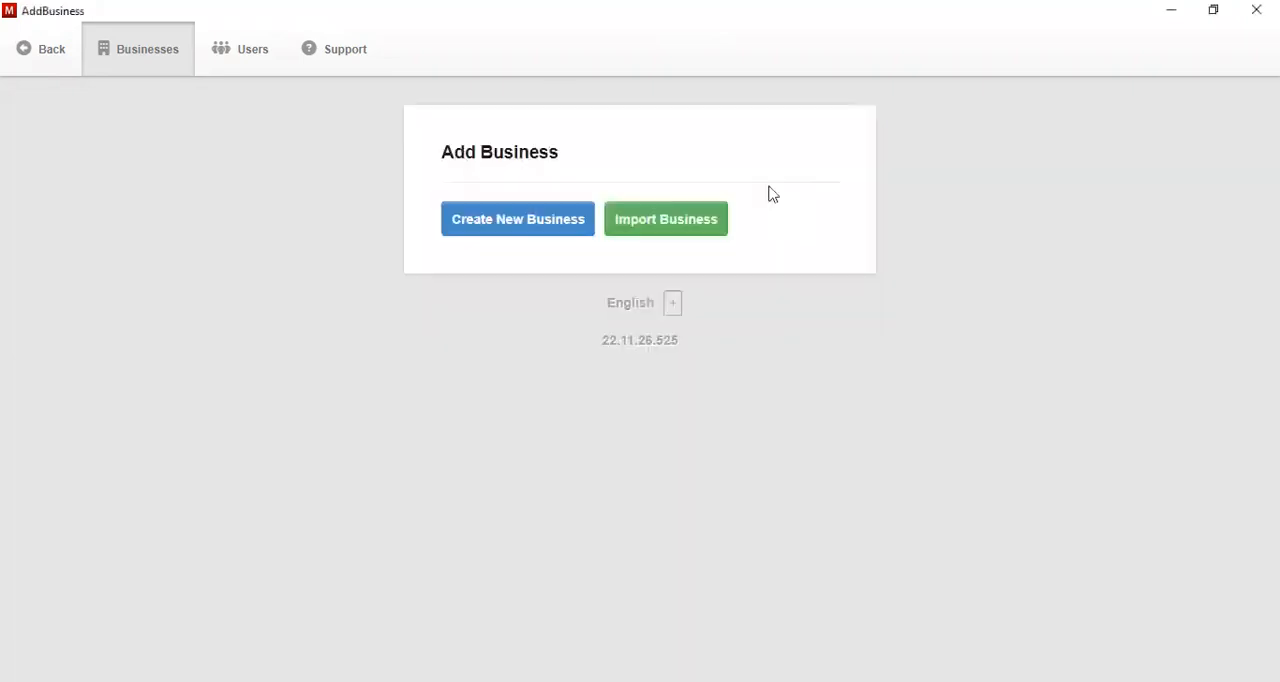
left_click(550, 222)
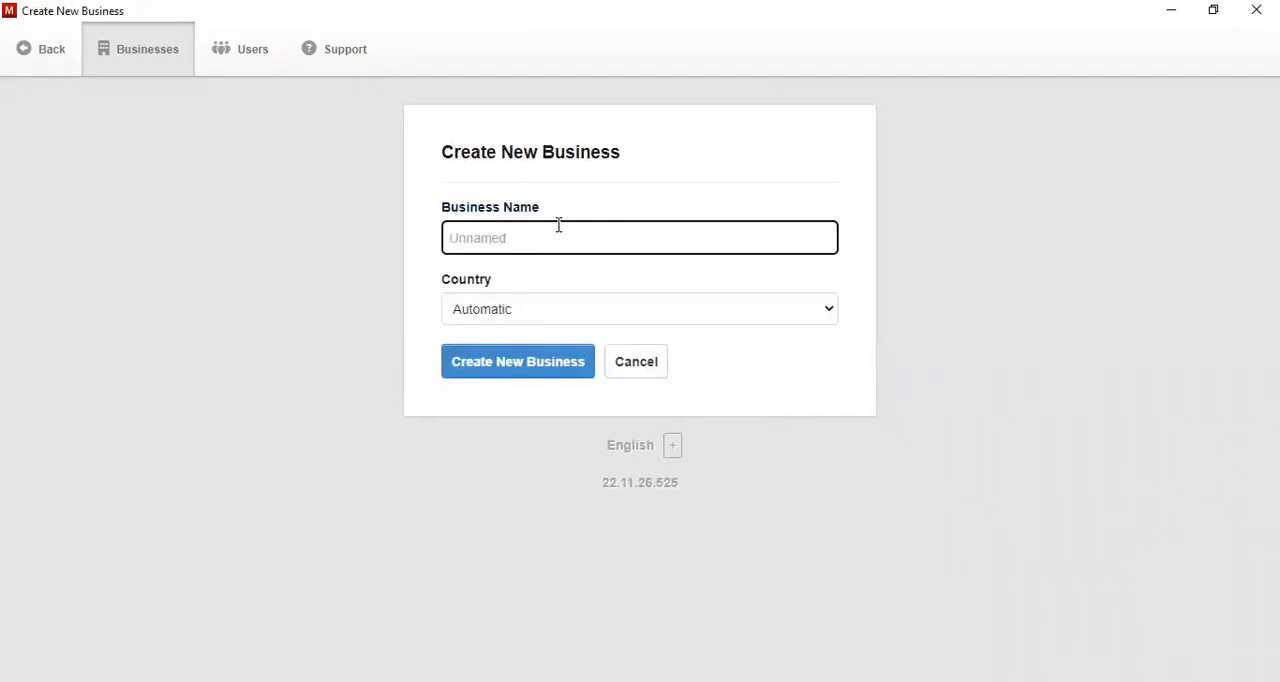
type("ARF B")
key("Down")
key("Return")
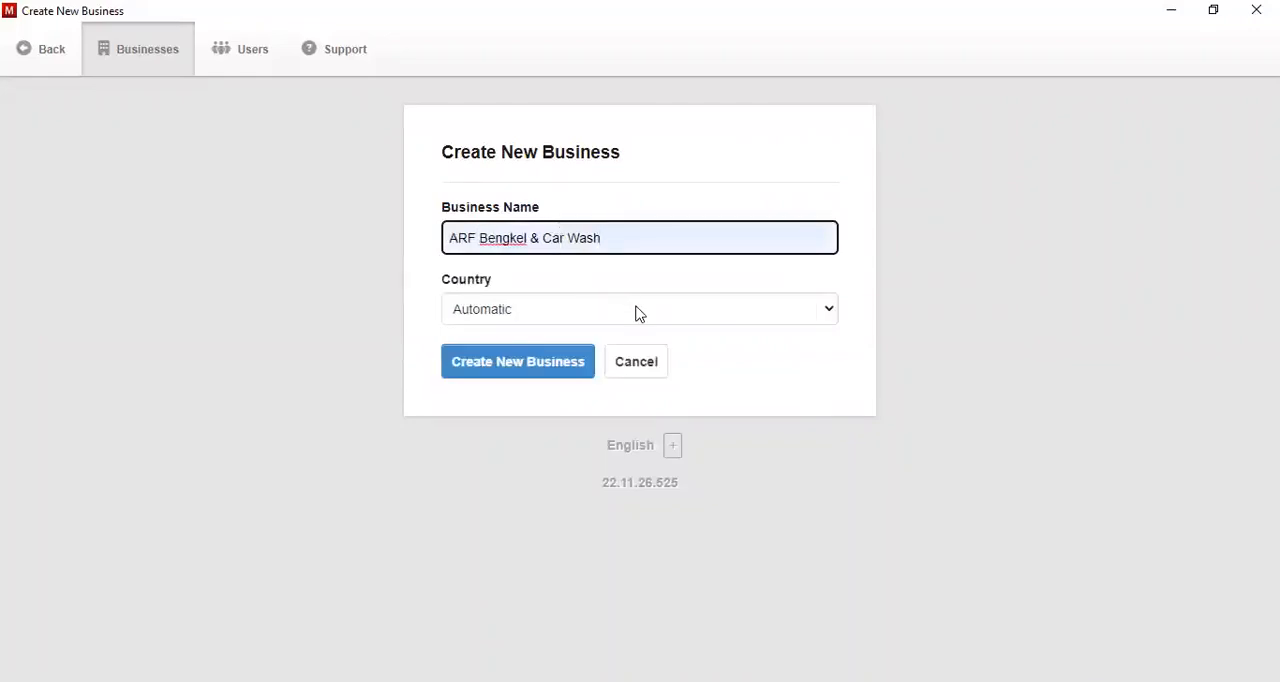
key("Tab")
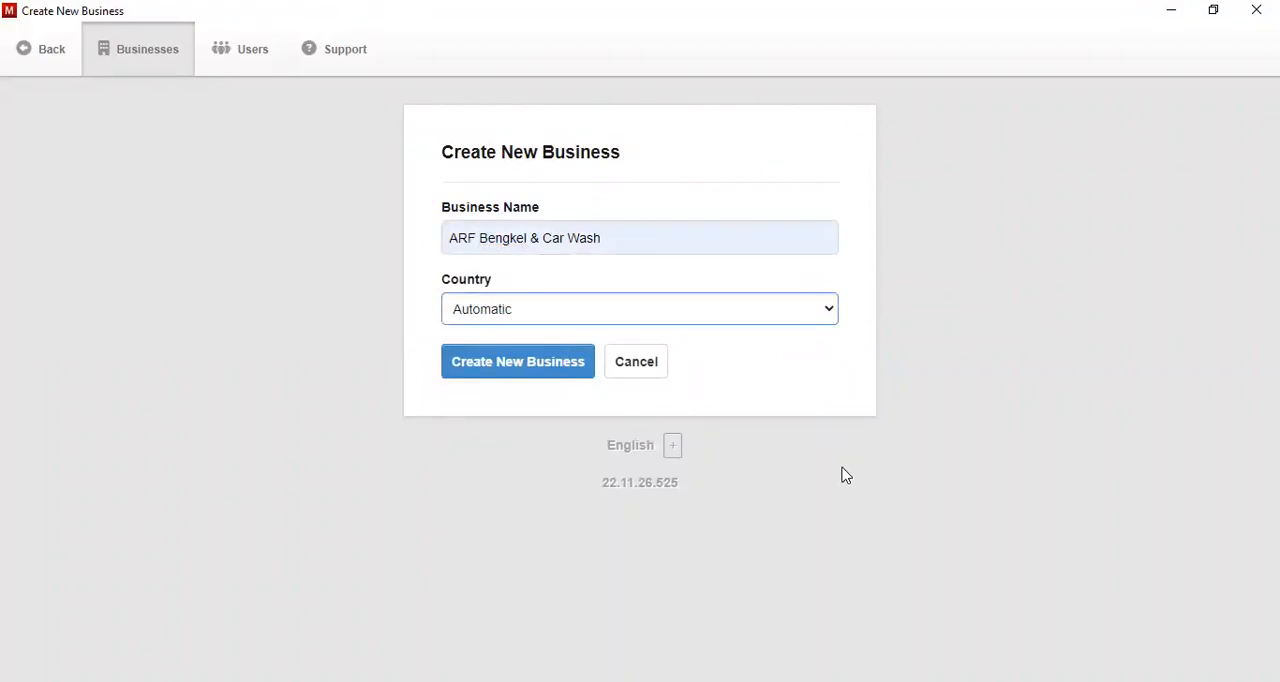
left_click(498, 368)
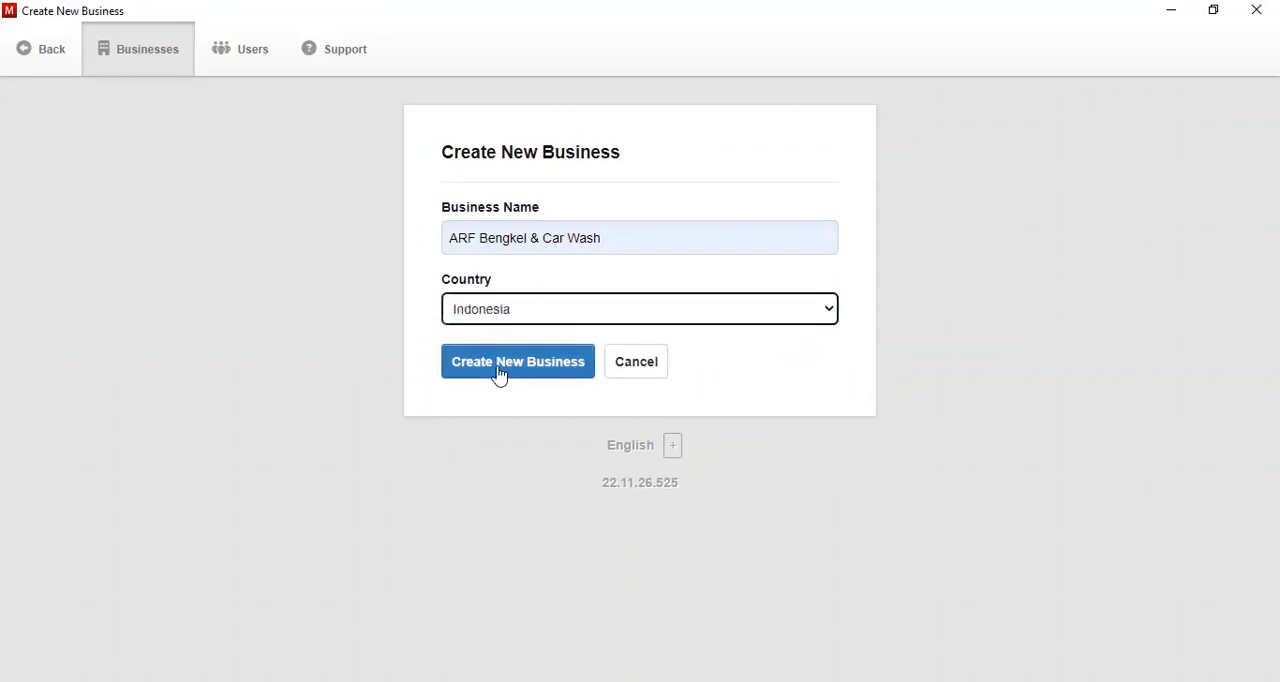
left_click(499, 371)
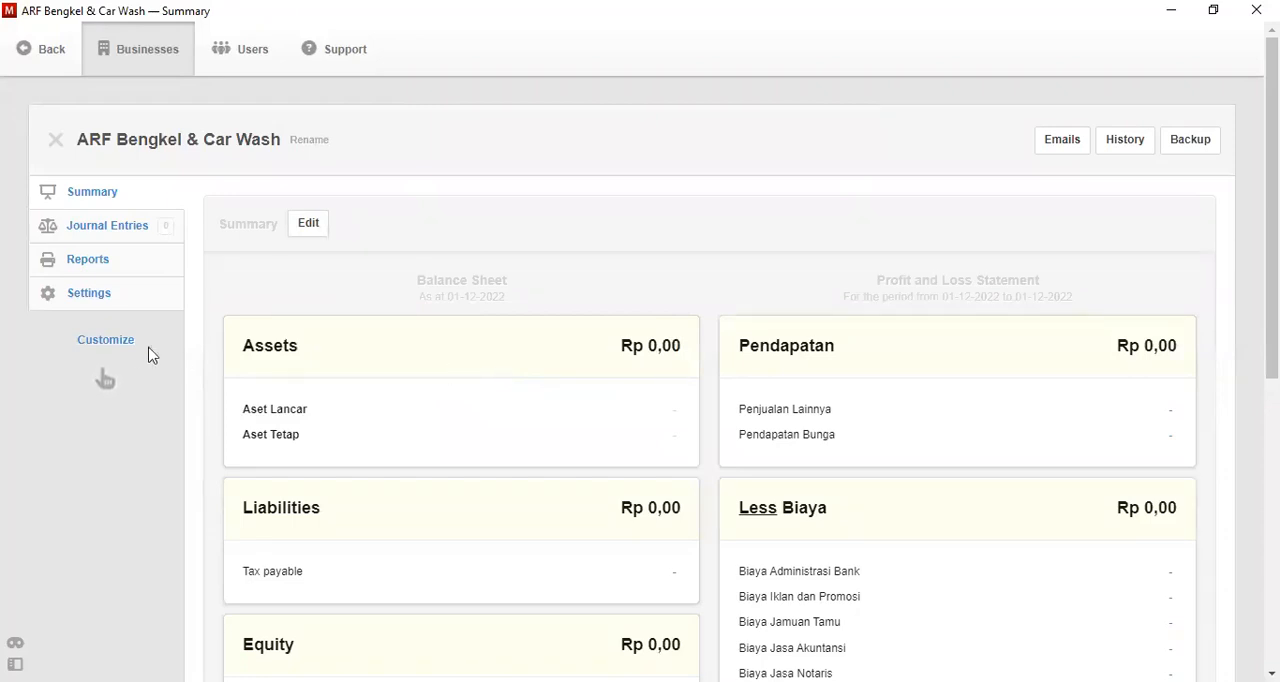
- Customize the business's modules to include Bank and Cash Accounts, Receipts, Payments, Inter Account Transfers and Expense Claims
left_click(105, 343)
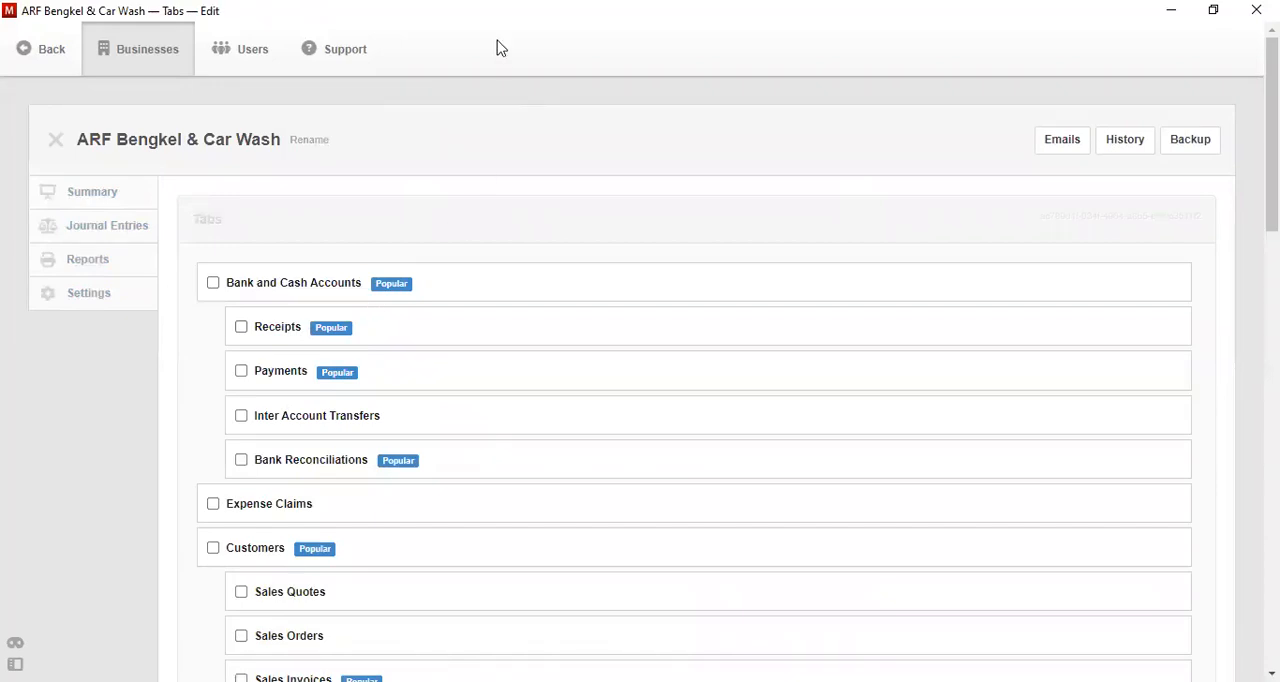
left_click(213, 284)
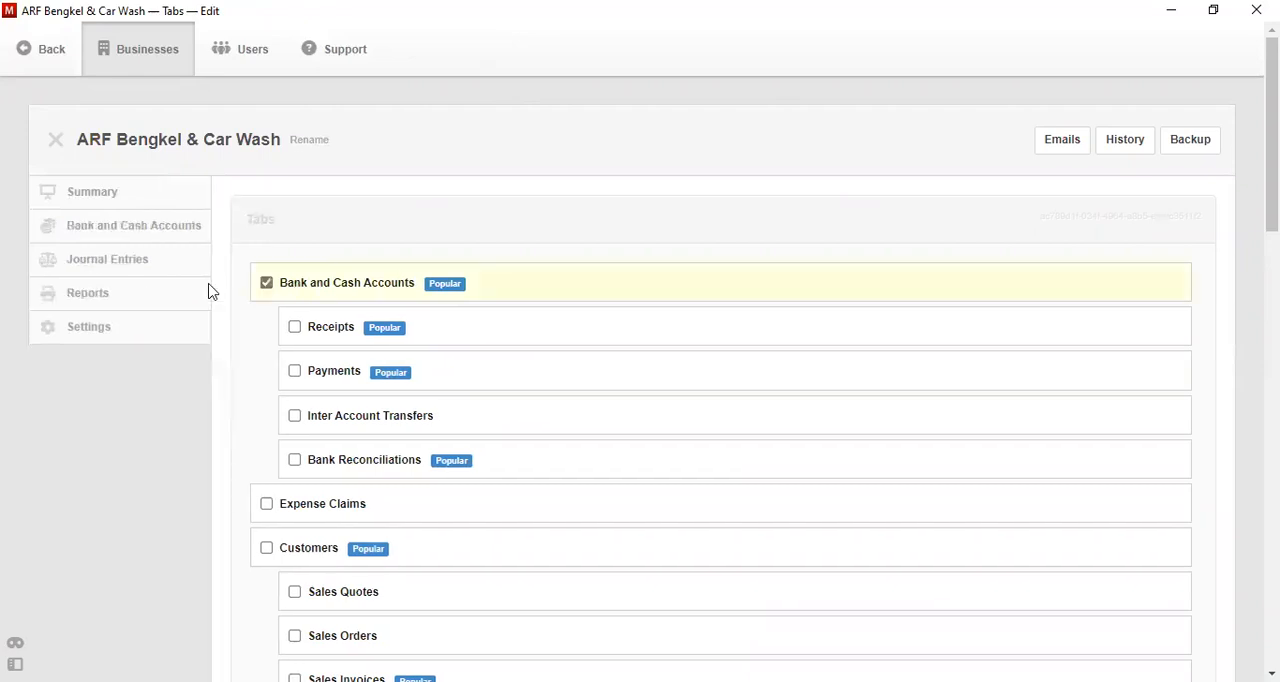
left_click(296, 329)
left_click(302, 374)
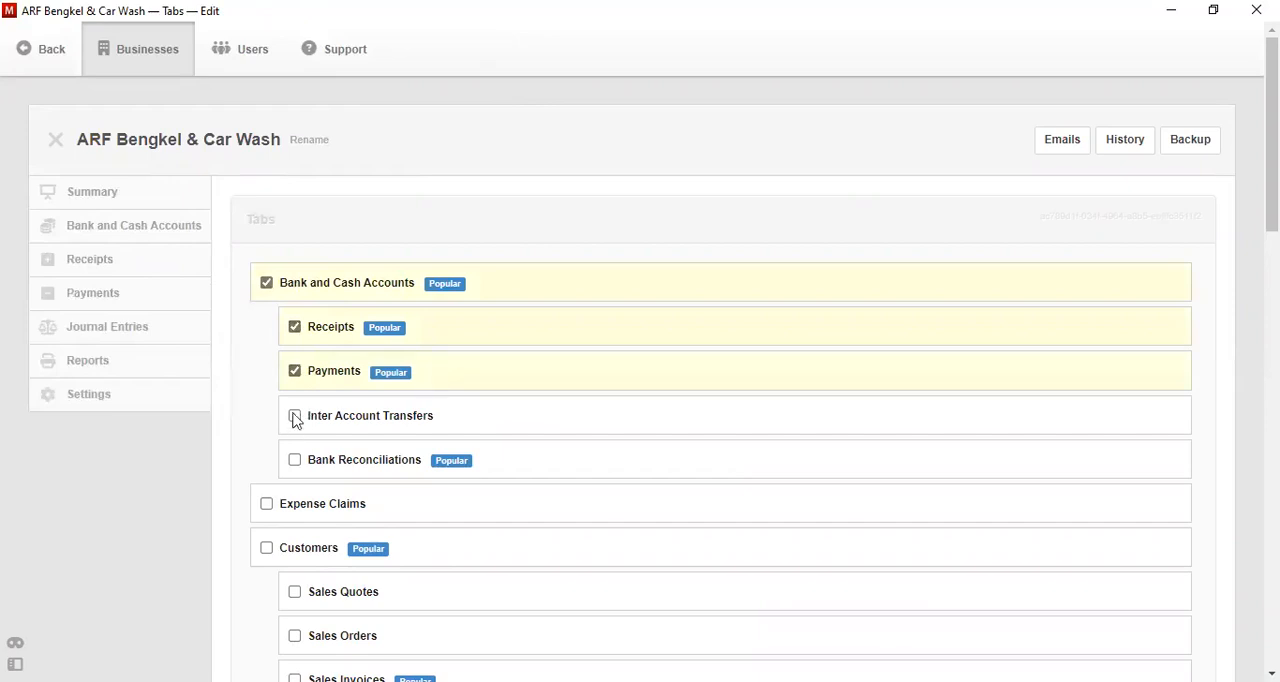
left_click(295, 417)
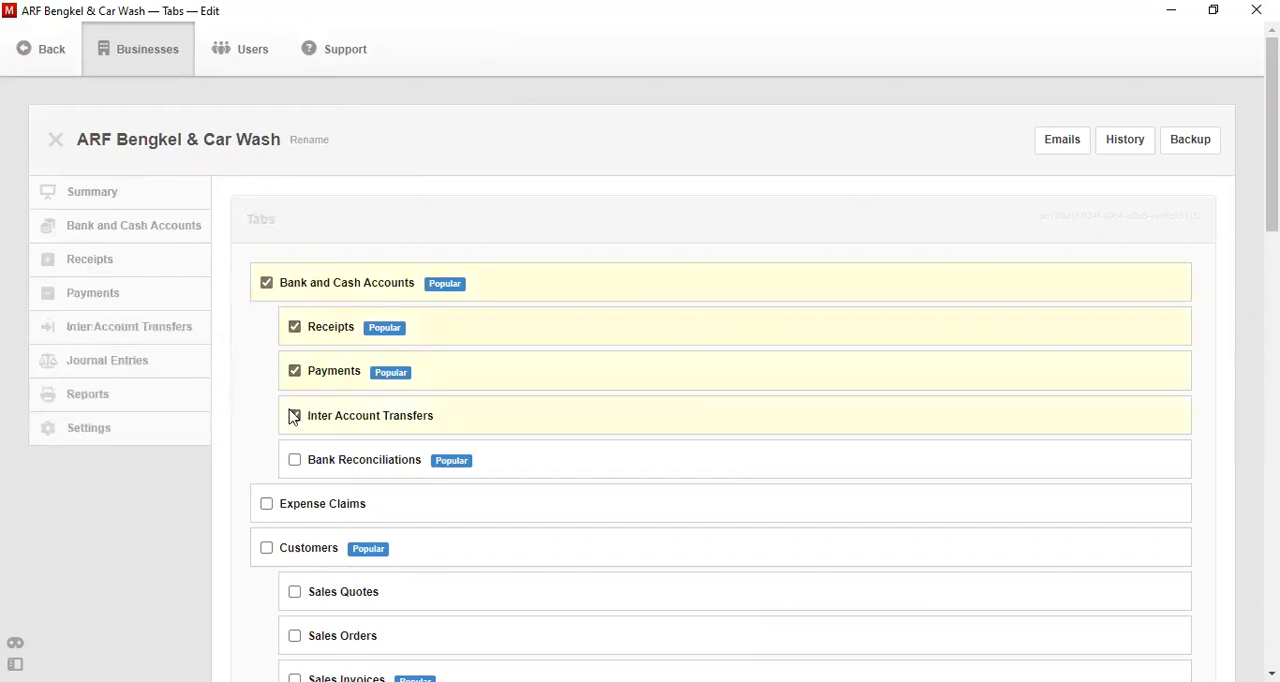
left_click(266, 512)
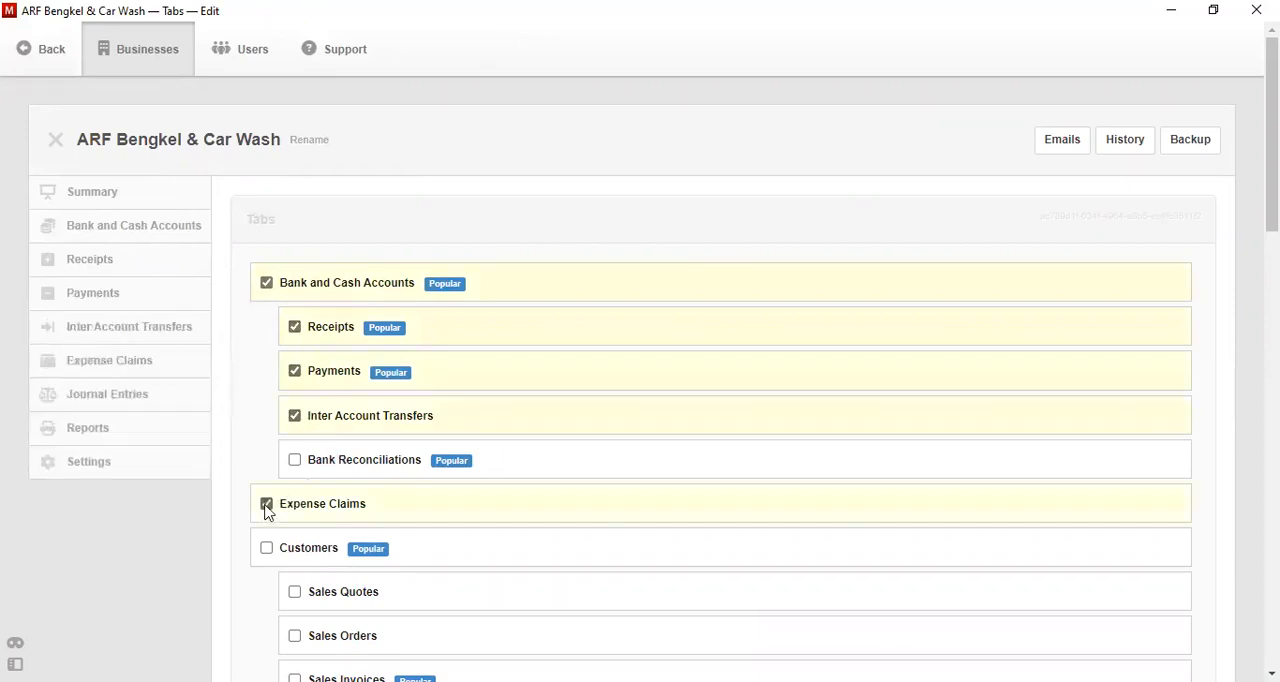
- Enable the Customers module together with Sales Quotes, Sales Orders and Sales Invoices
left_click(270, 552)
left_click(295, 592)
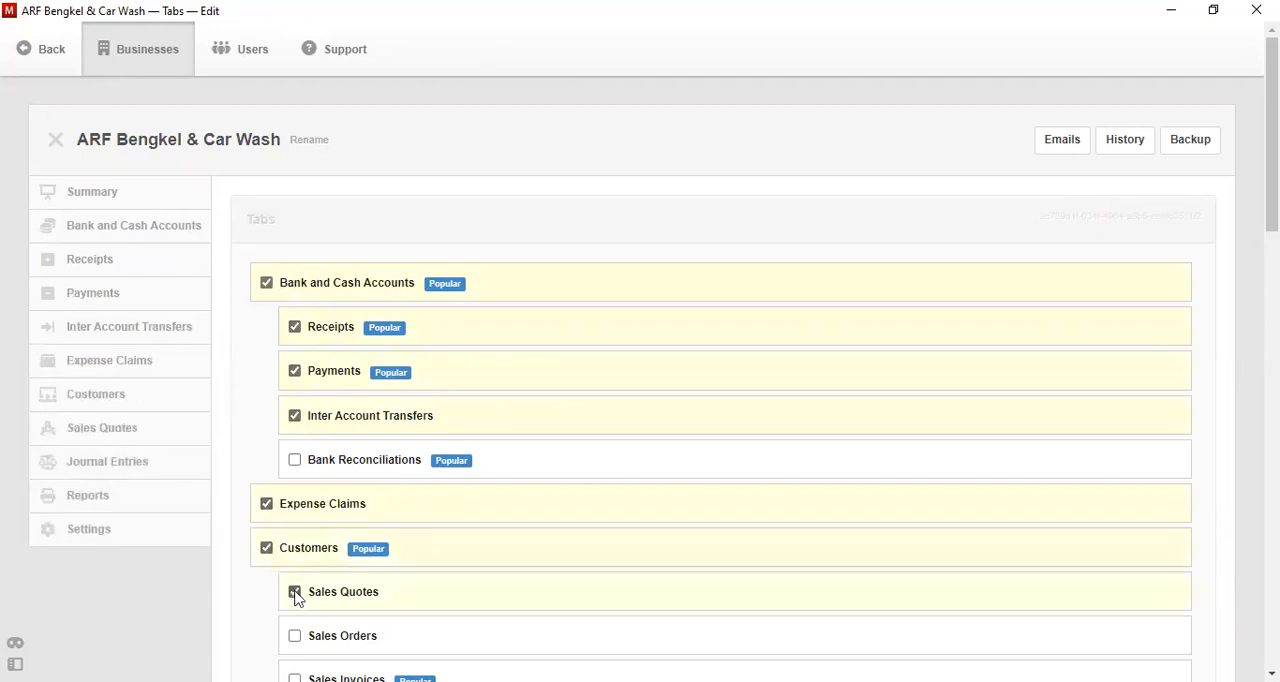
left_click(295, 636)
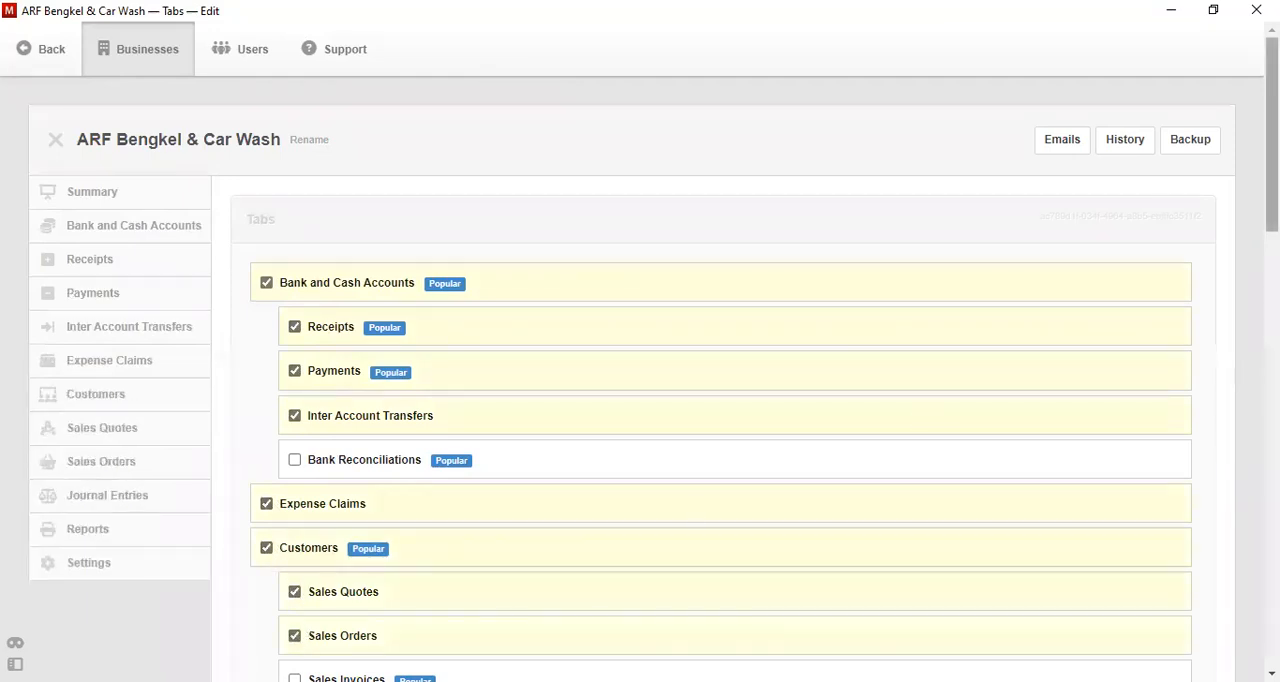
scroll(295, 636, "down", 3)
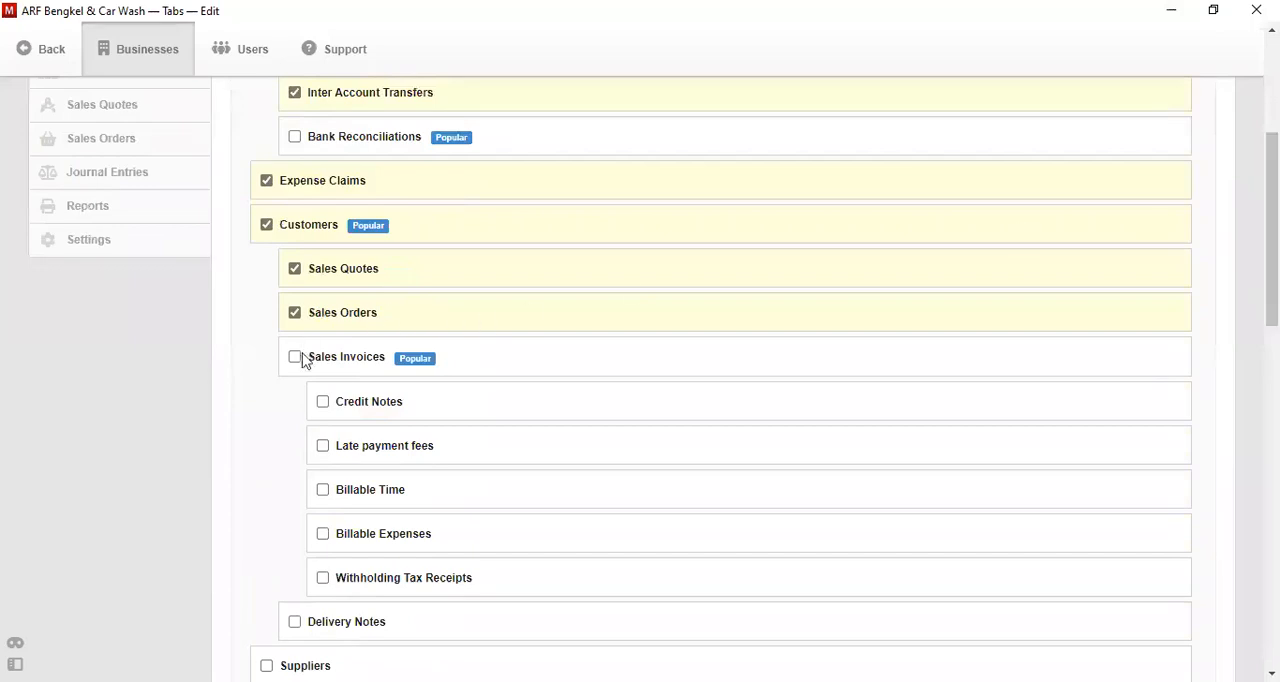
left_click(295, 357)
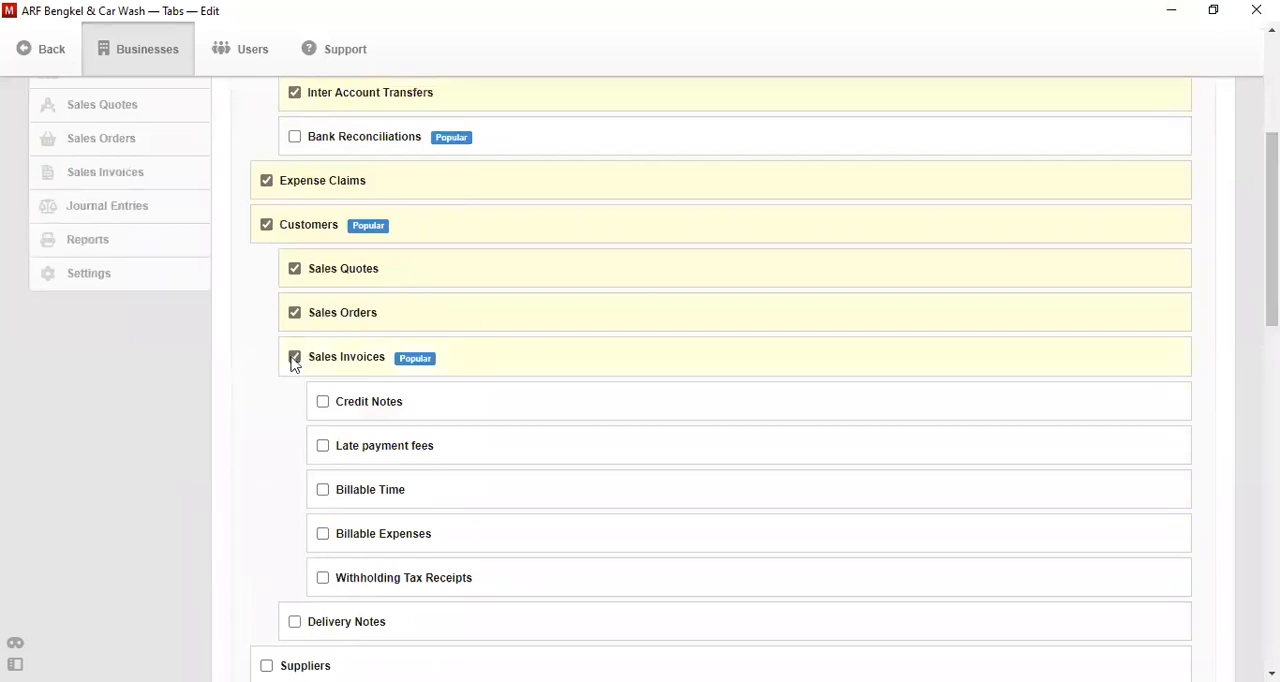
- Enable the Suppliers module together with Purchase Quotes, Purchase Orders and Purchase Invoices
scroll(1271, 250, "down", 1)
scroll(1271, 250, "down", 3)
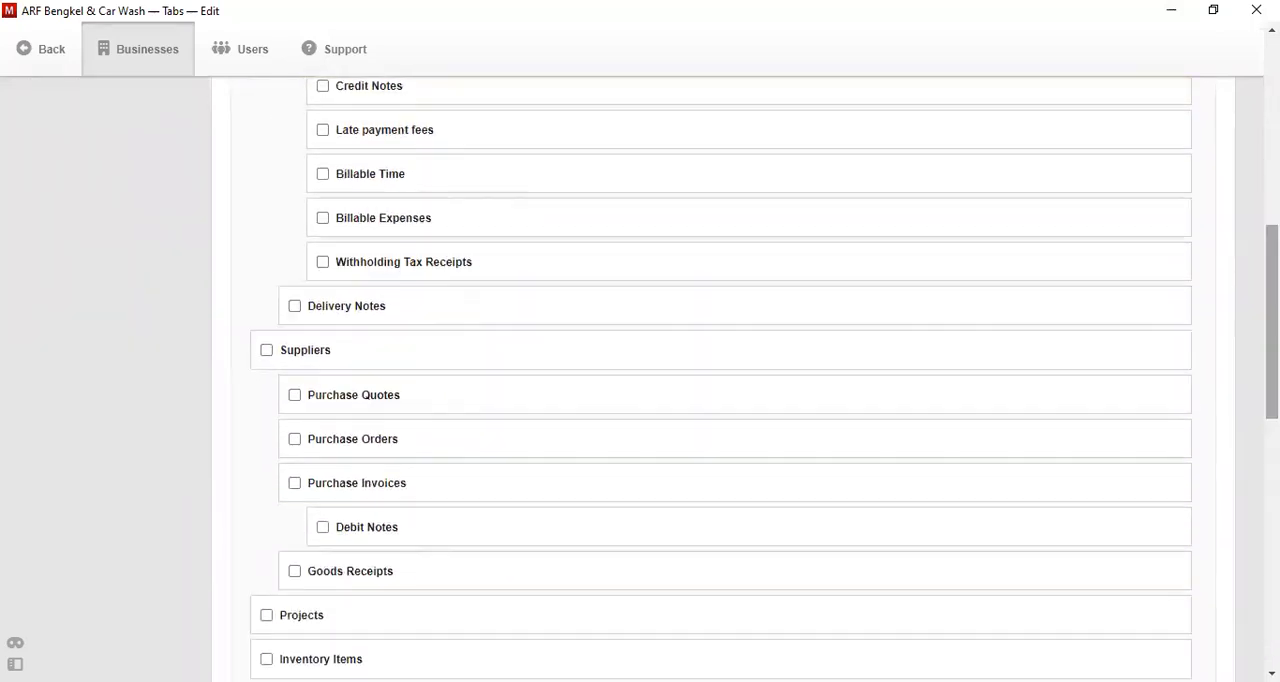
left_click(266, 349)
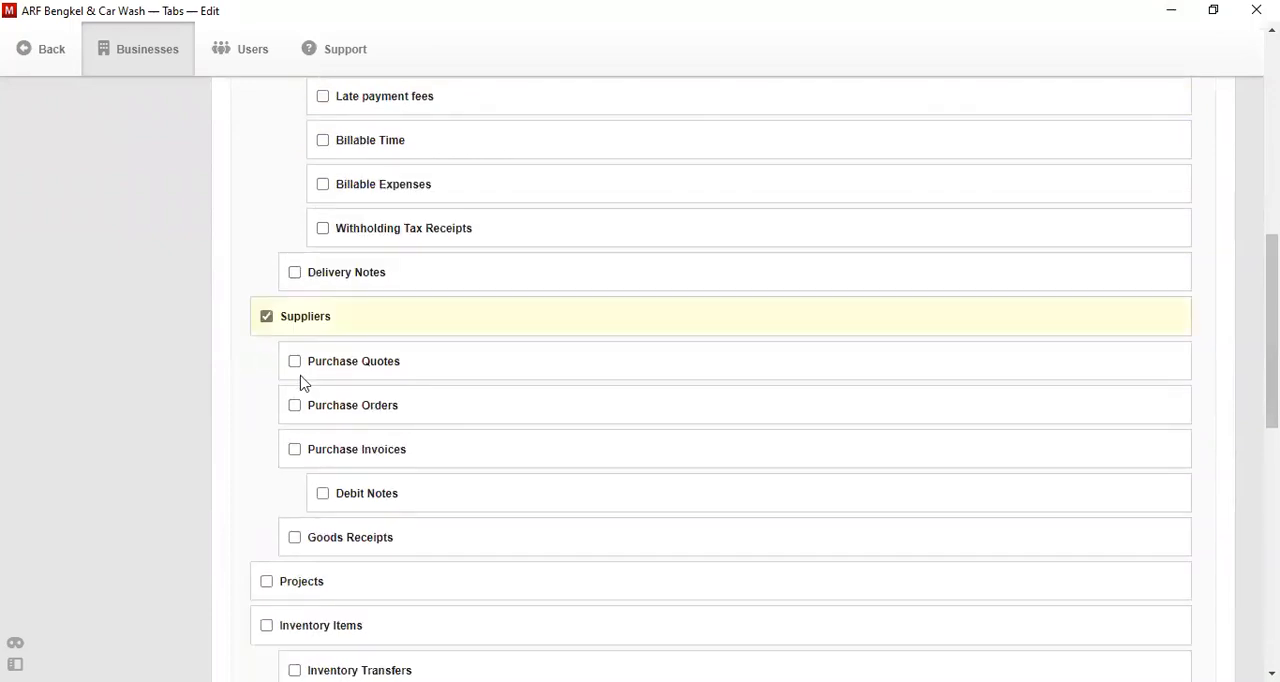
left_click(295, 370)
left_click(295, 372)
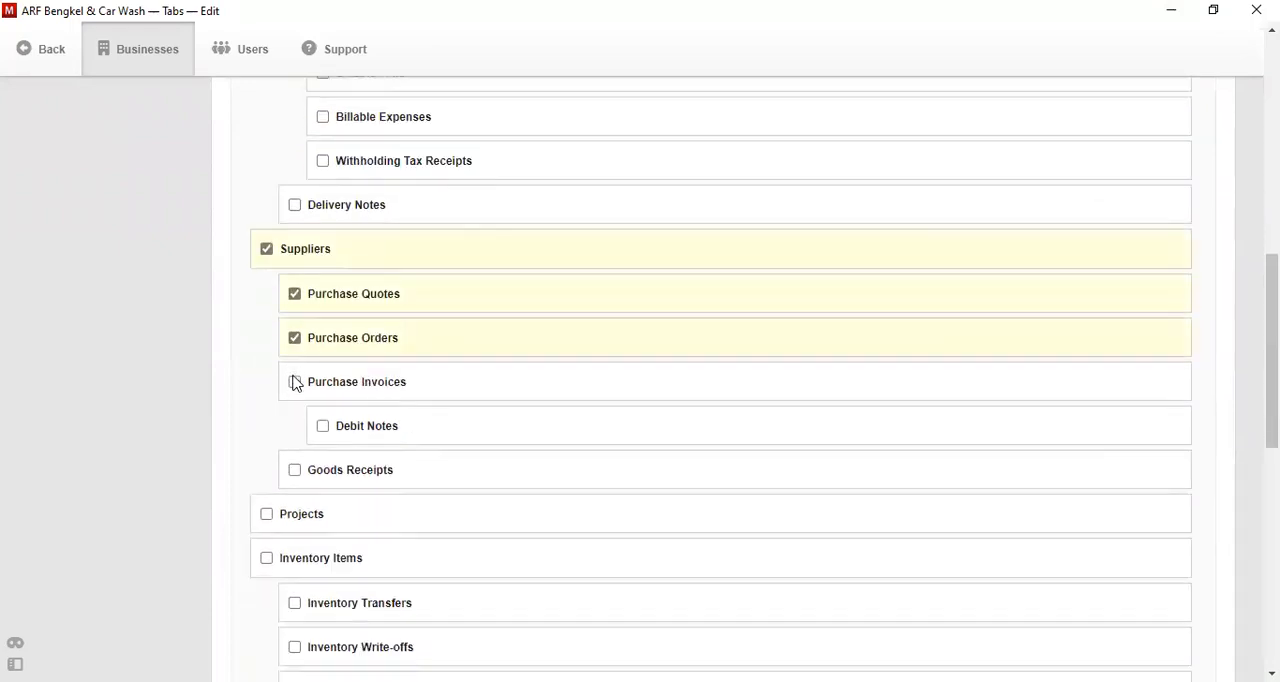
left_click(294, 390)
- Enable Employees, Payslips, Fixed Assets and Depreciation Entries, and save the module selection
scroll(811, 334, "down", 3)
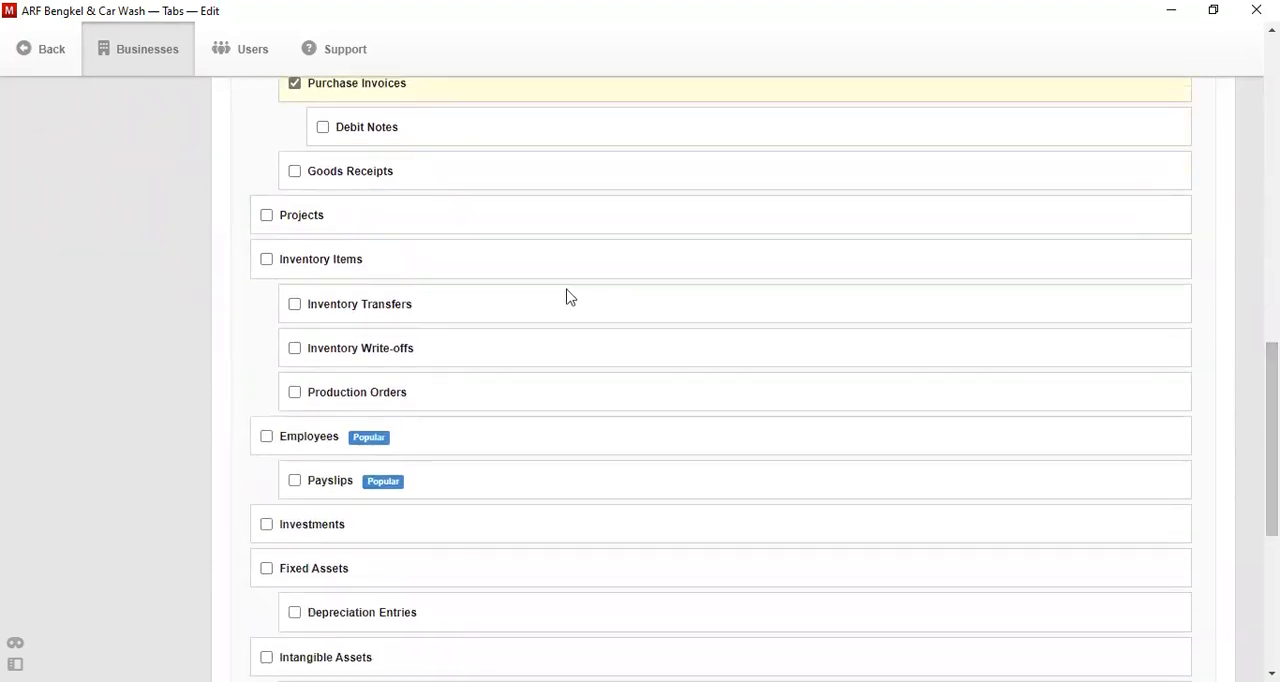
left_click(266, 436)
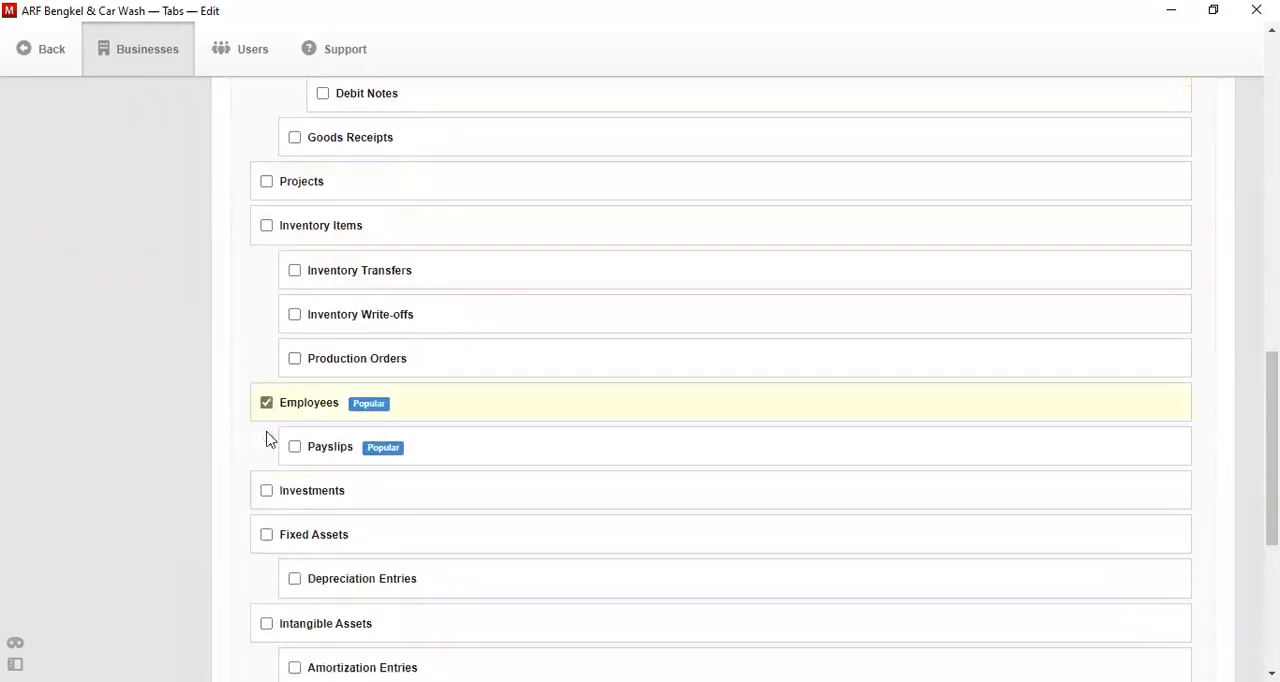
left_click(294, 450)
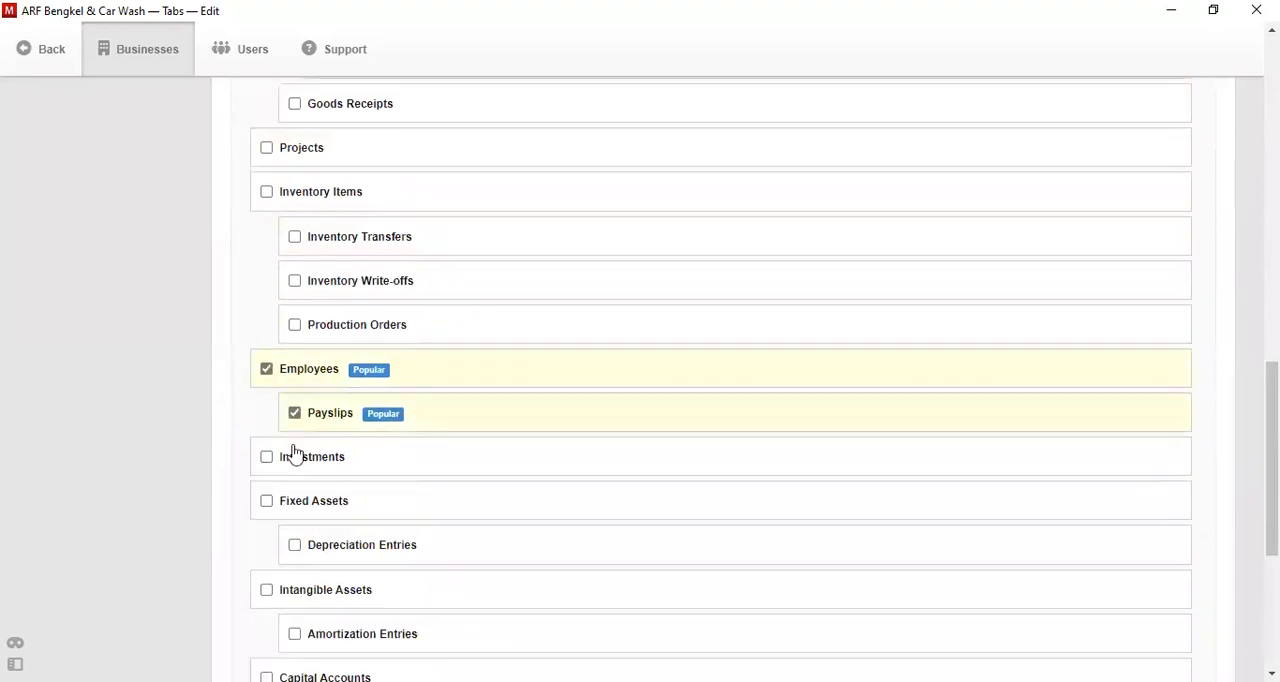
left_click(268, 503)
left_click(294, 511)
scroll(1272, 480, "down", 3)
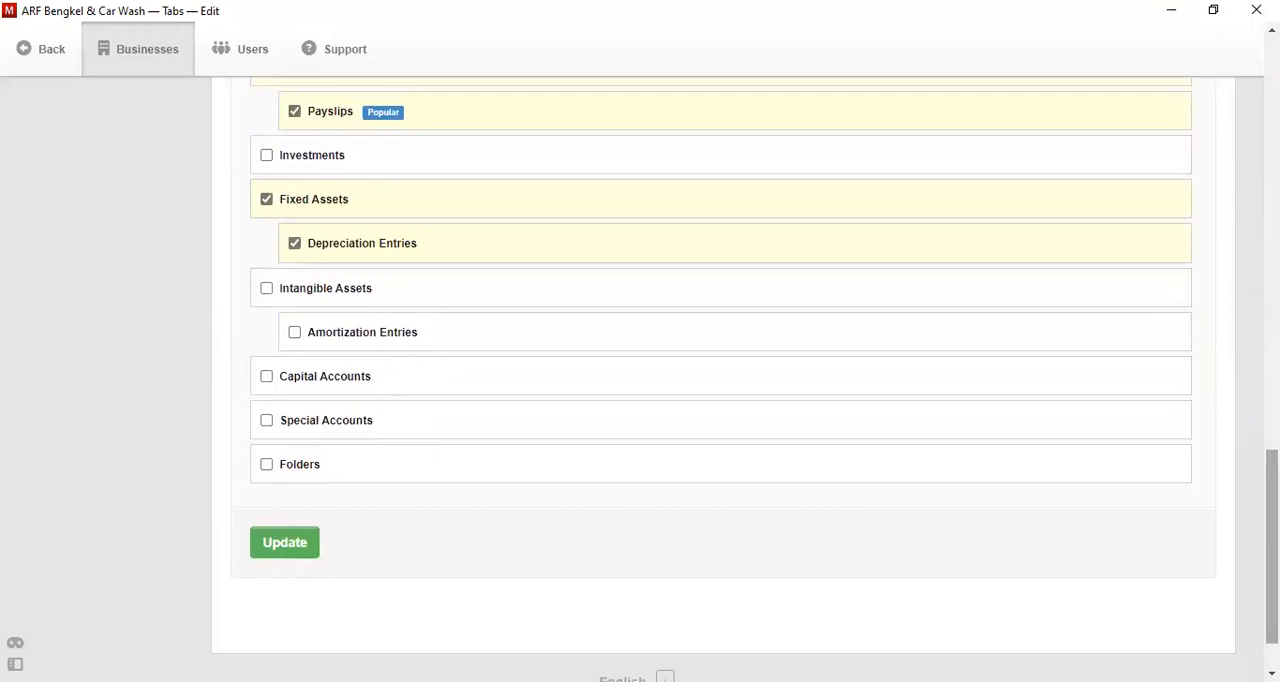
left_click(303, 556)
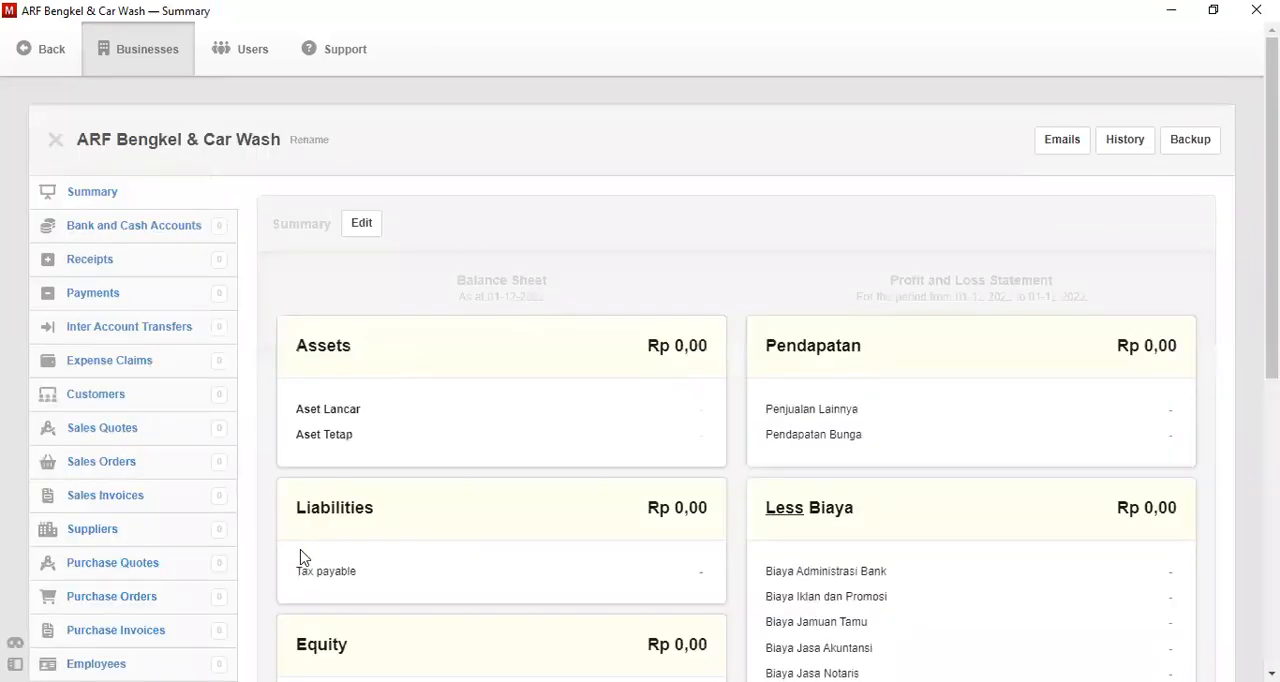
- Enter the company's street address and city in the Business Details settings and save them
scroll(303, 556, "down", 1)
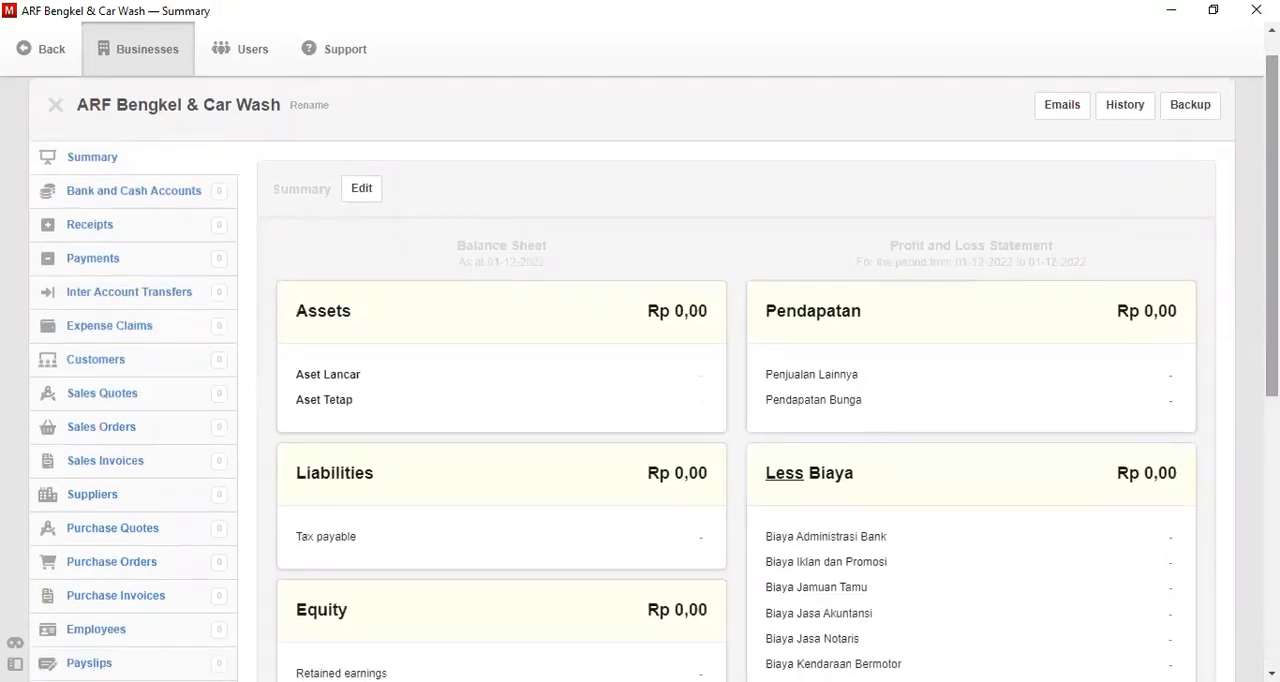
scroll(171, 422, "down", 5)
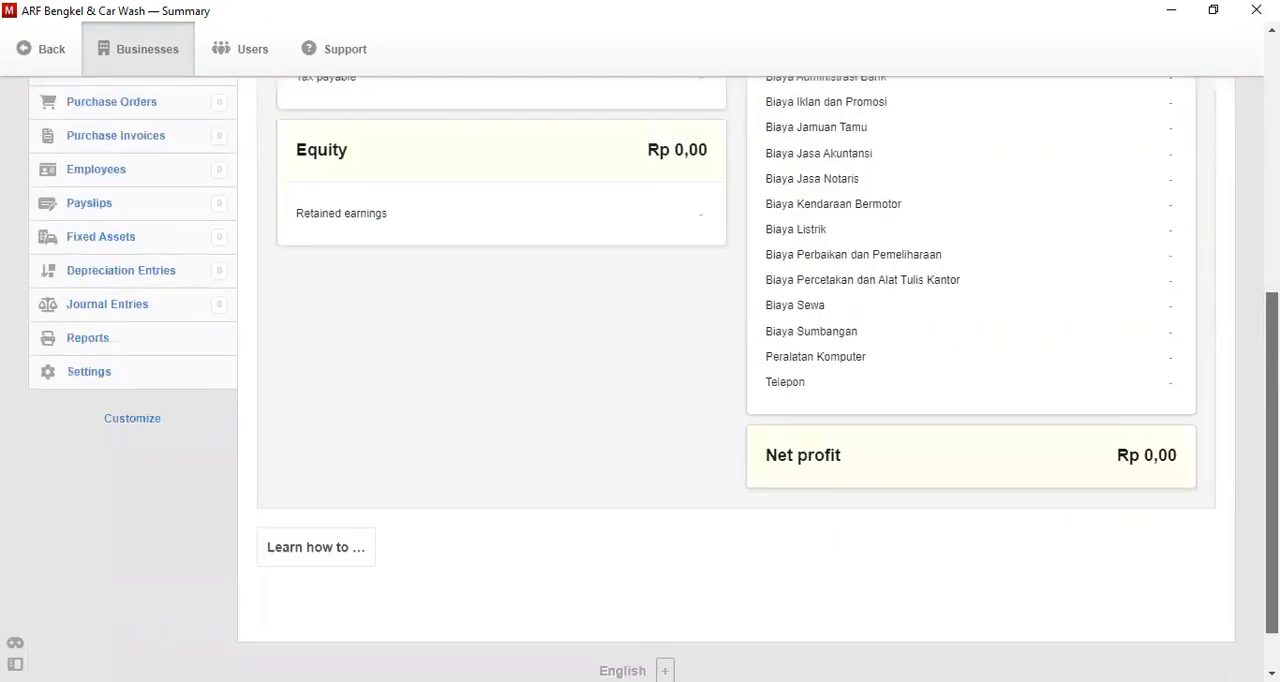
left_click(89, 373)
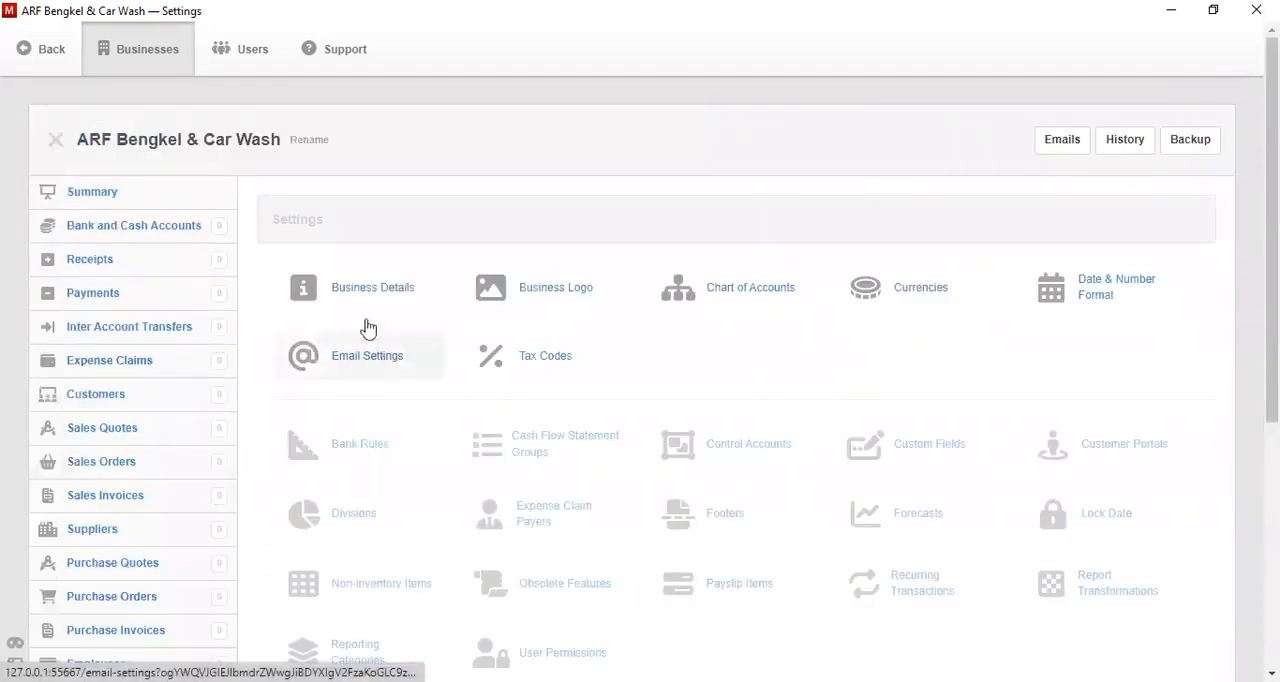
left_click(355, 287)
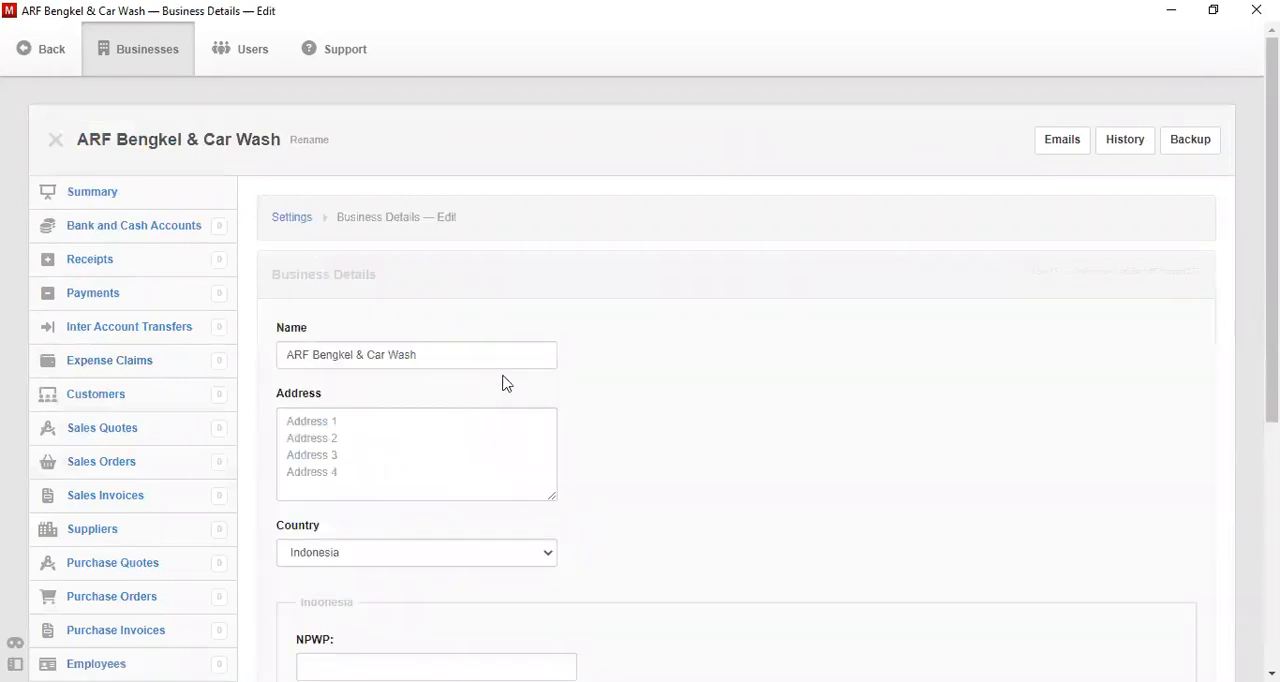
left_click(446, 432)
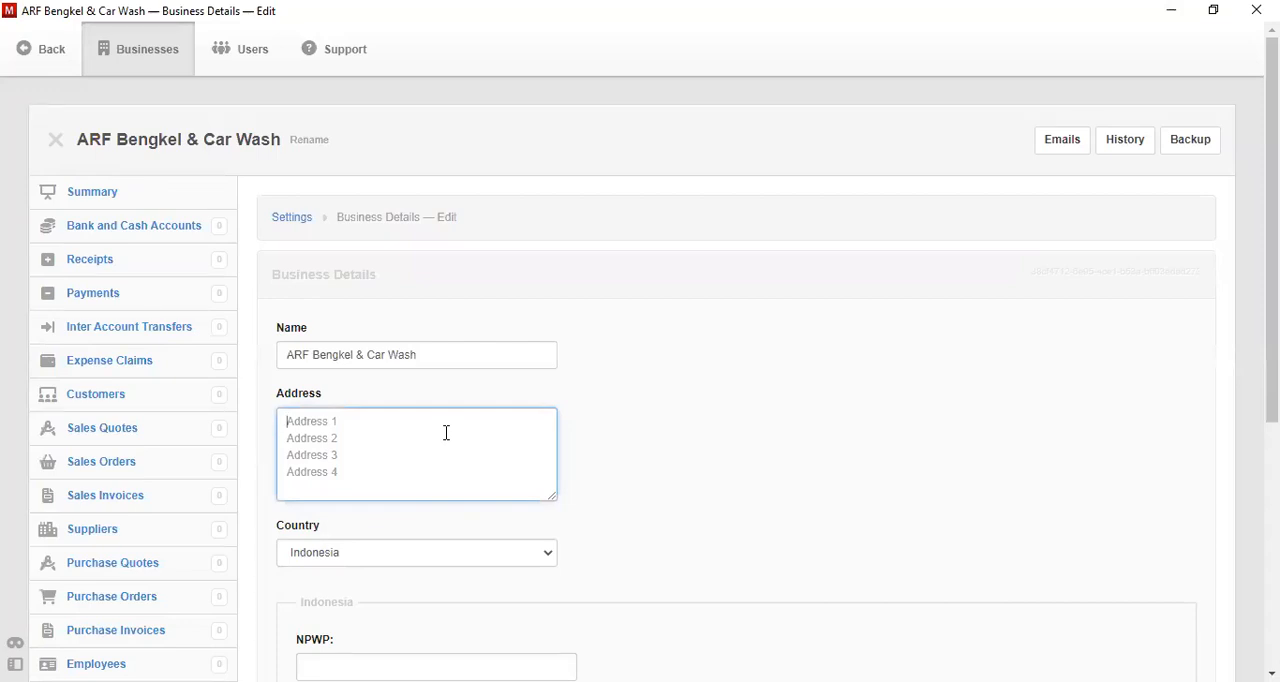
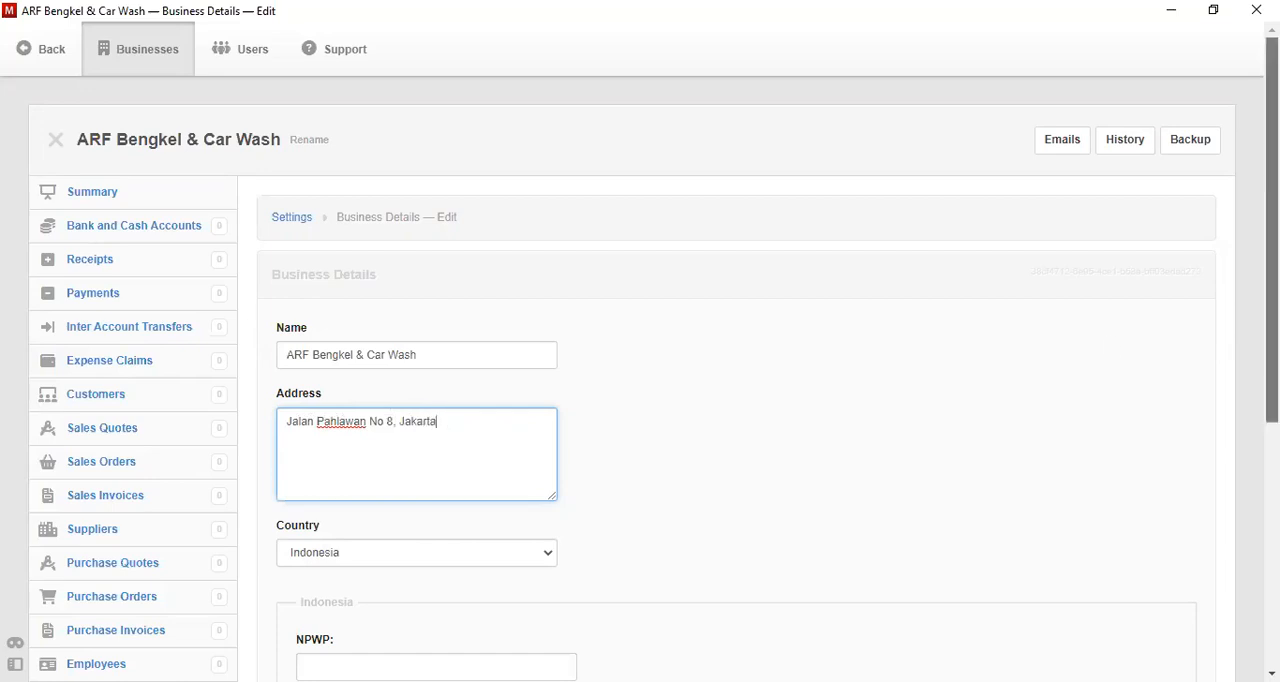
scroll(470, 420, "down", 3)
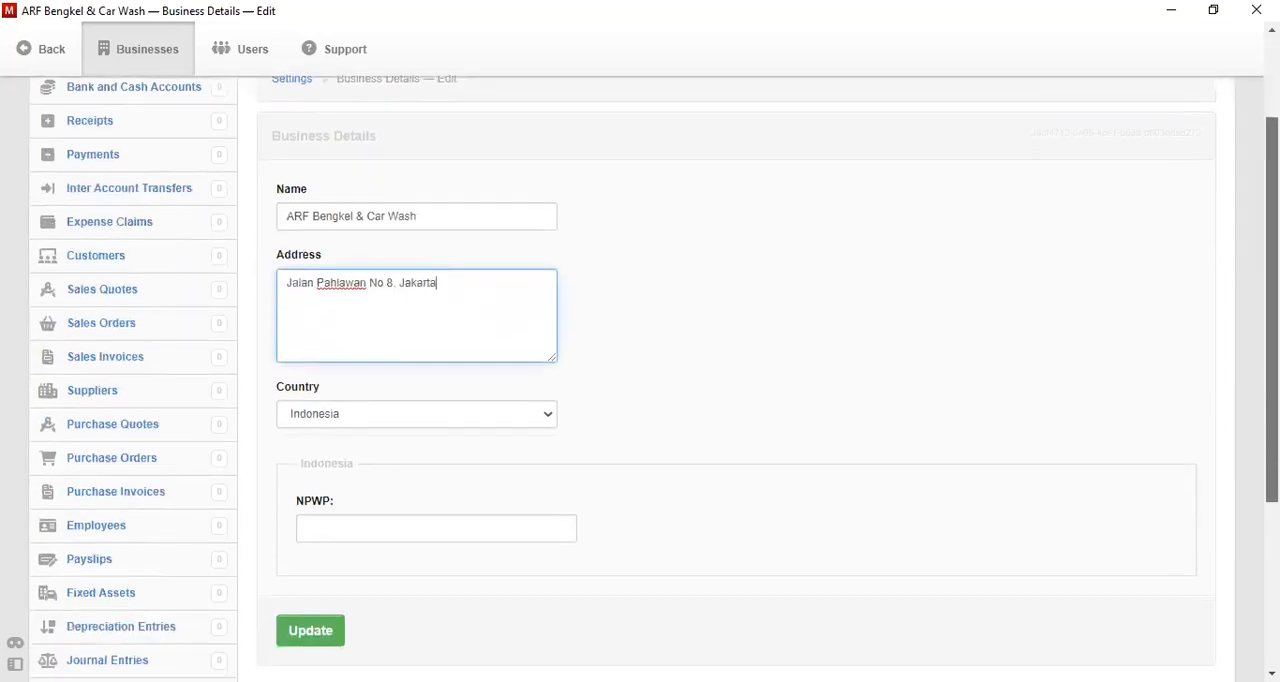
left_click(320, 510)
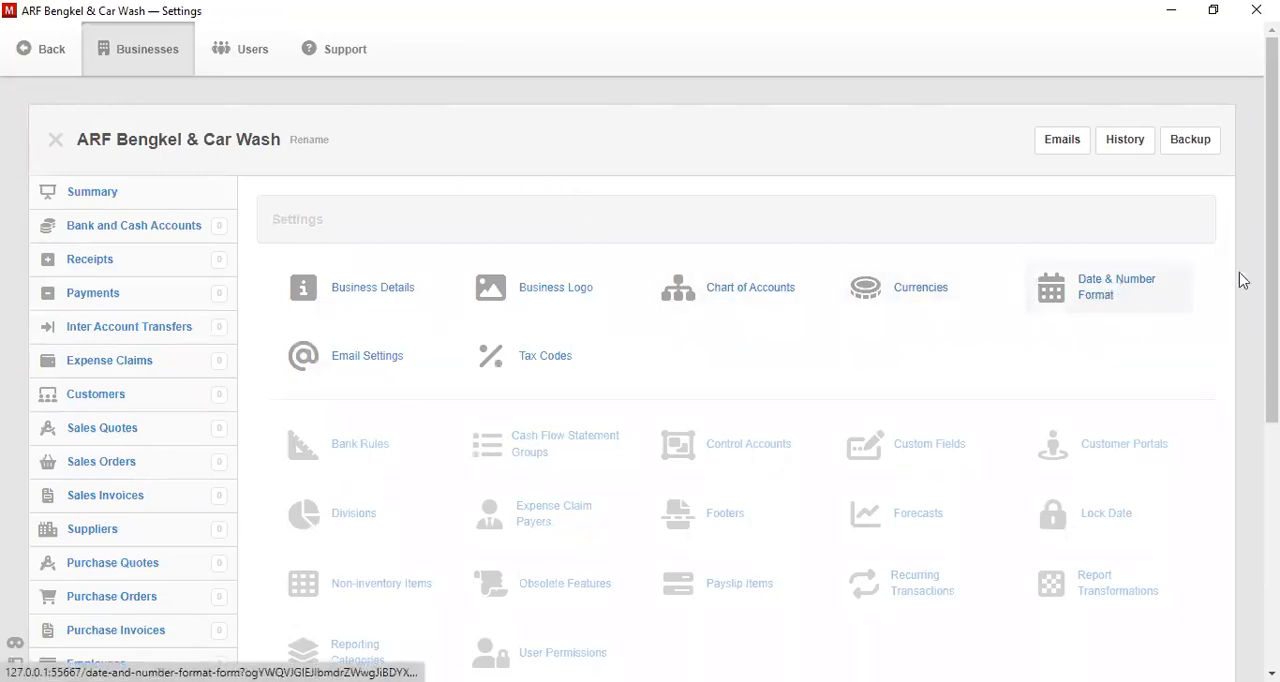
- Create a bank account named Bank BRI with a starting balance of 250000000 IDR
scroll(1243, 280, "down", 1)
left_click_drag(1271, 290, 1271, 266)
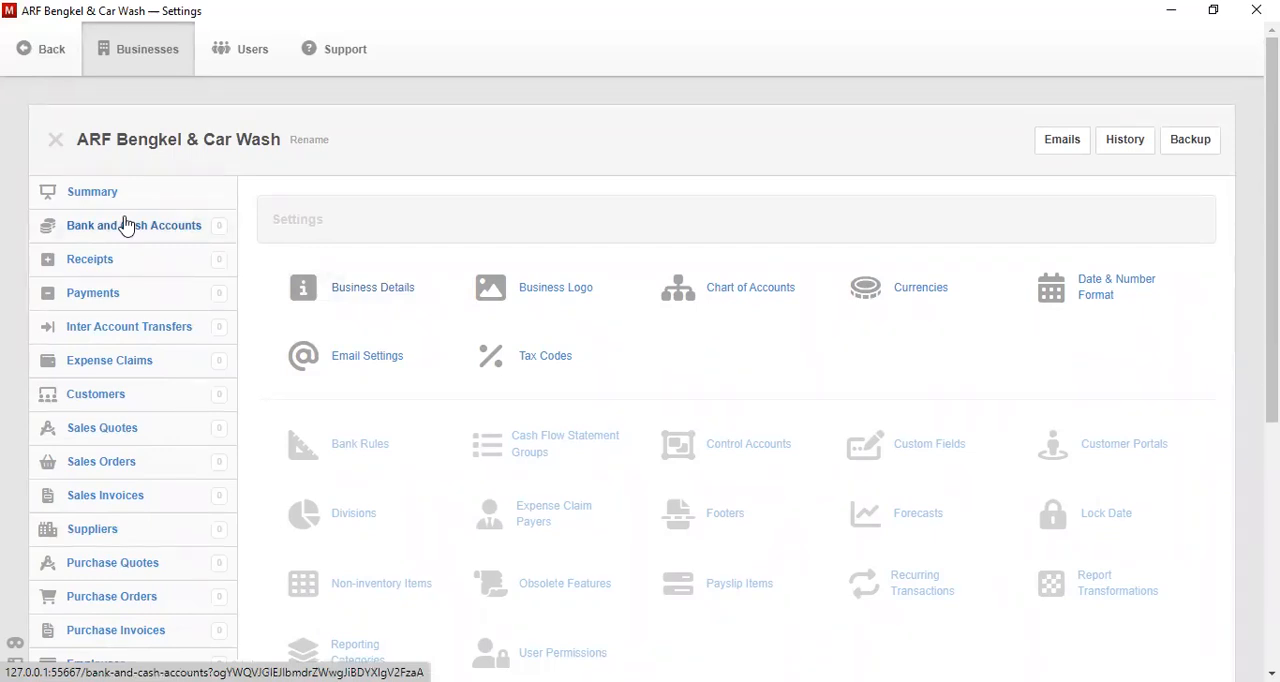
left_click(127, 225)
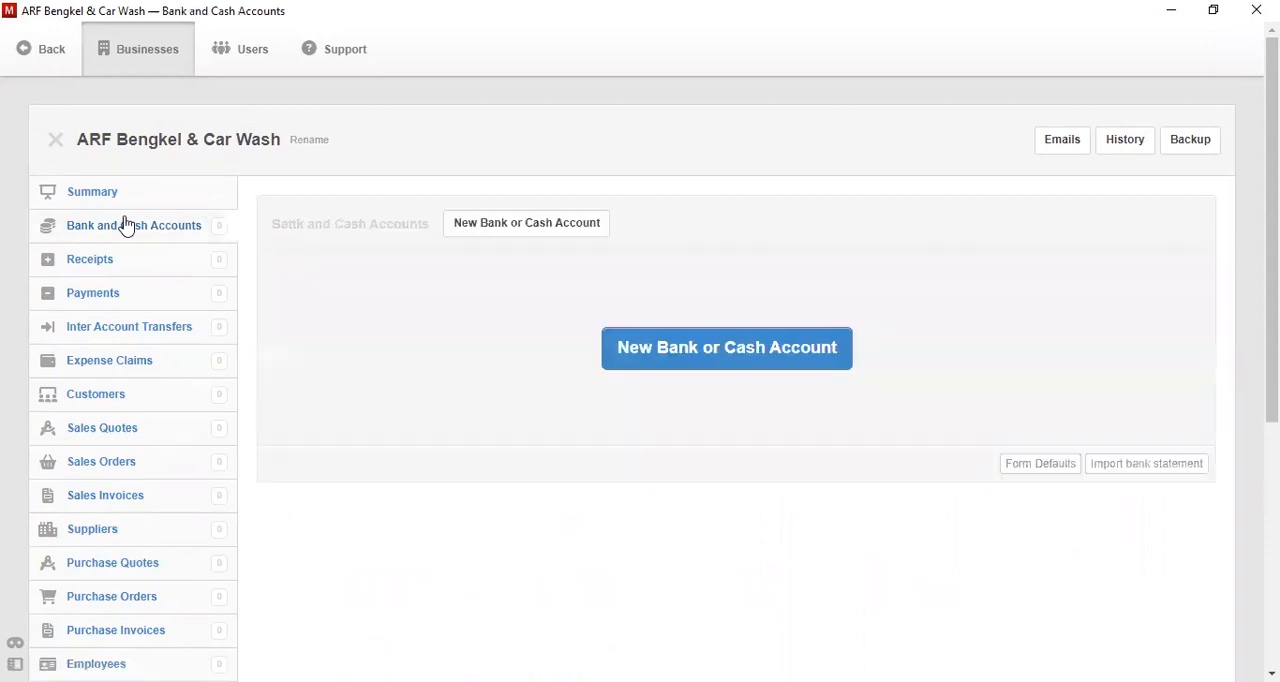
left_click(655, 342)
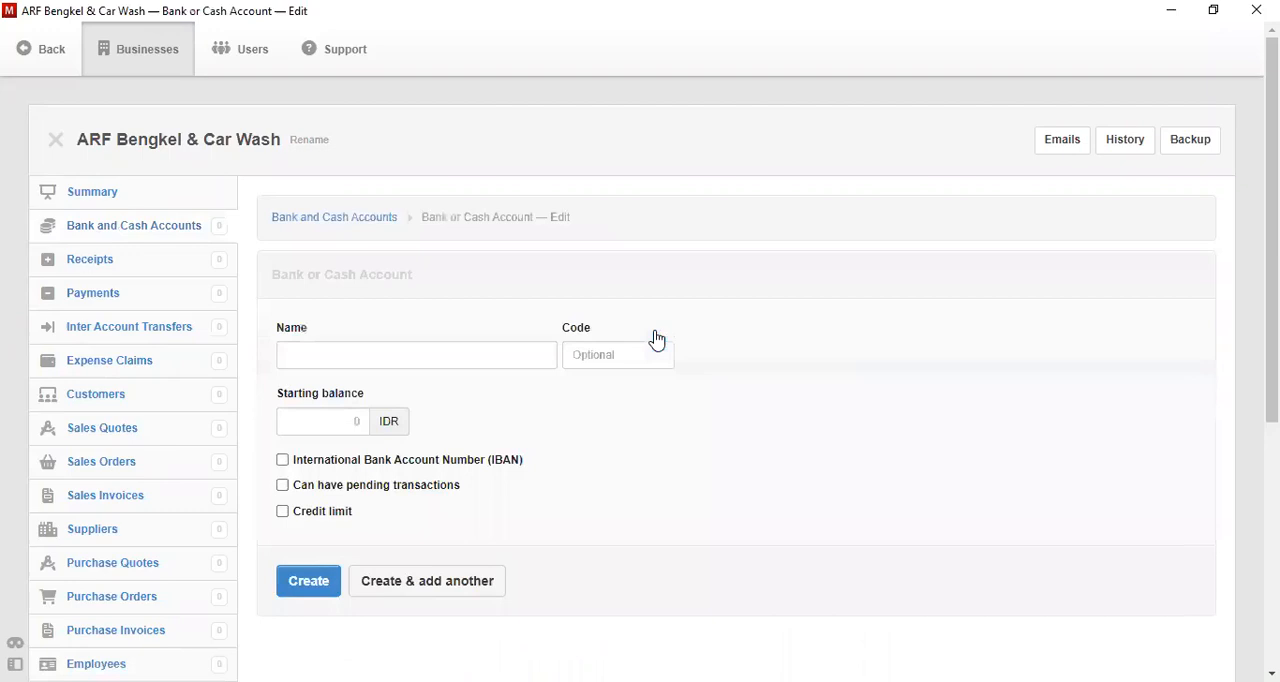
left_click(468, 352)
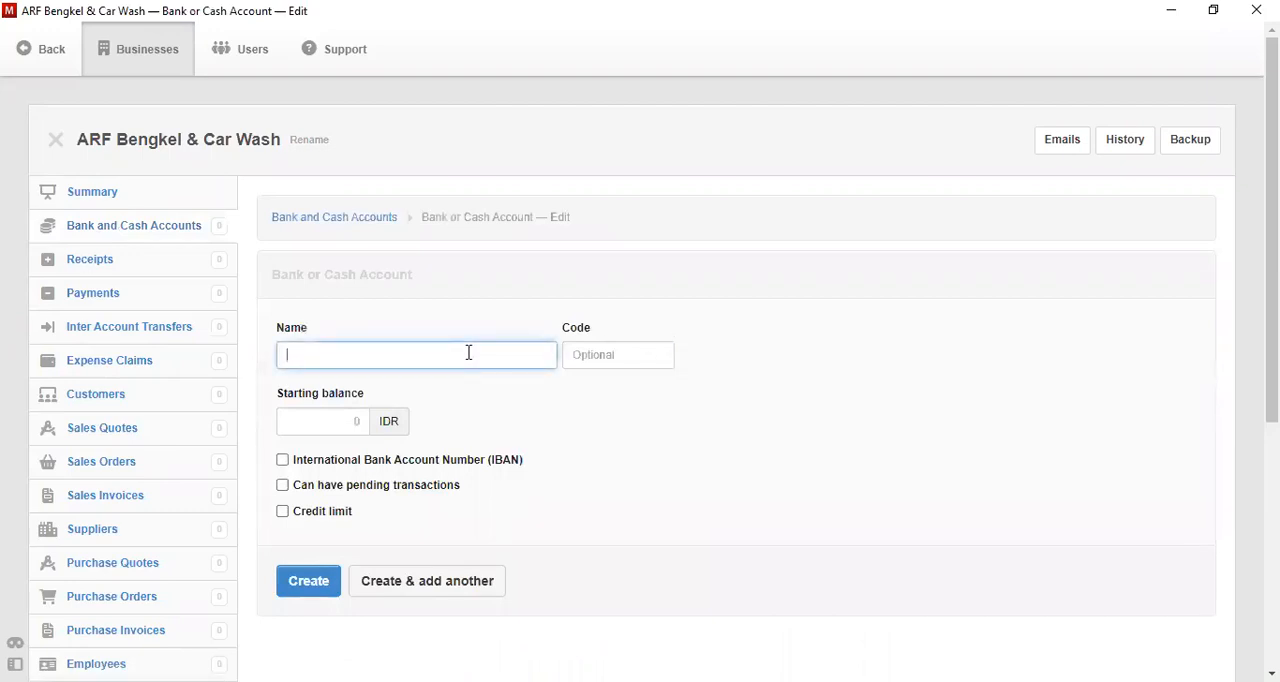
type("Bank BRI")
left_click(347, 416)
type("25")
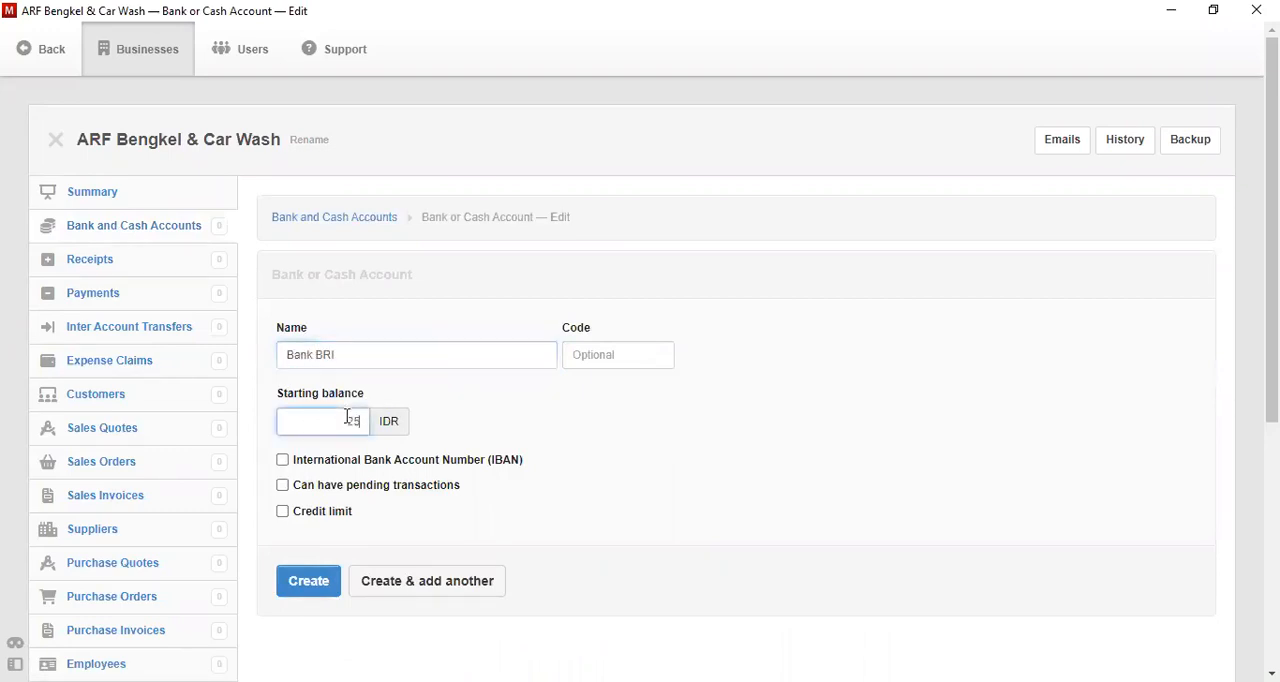
type("0000000")
left_click(322, 586)
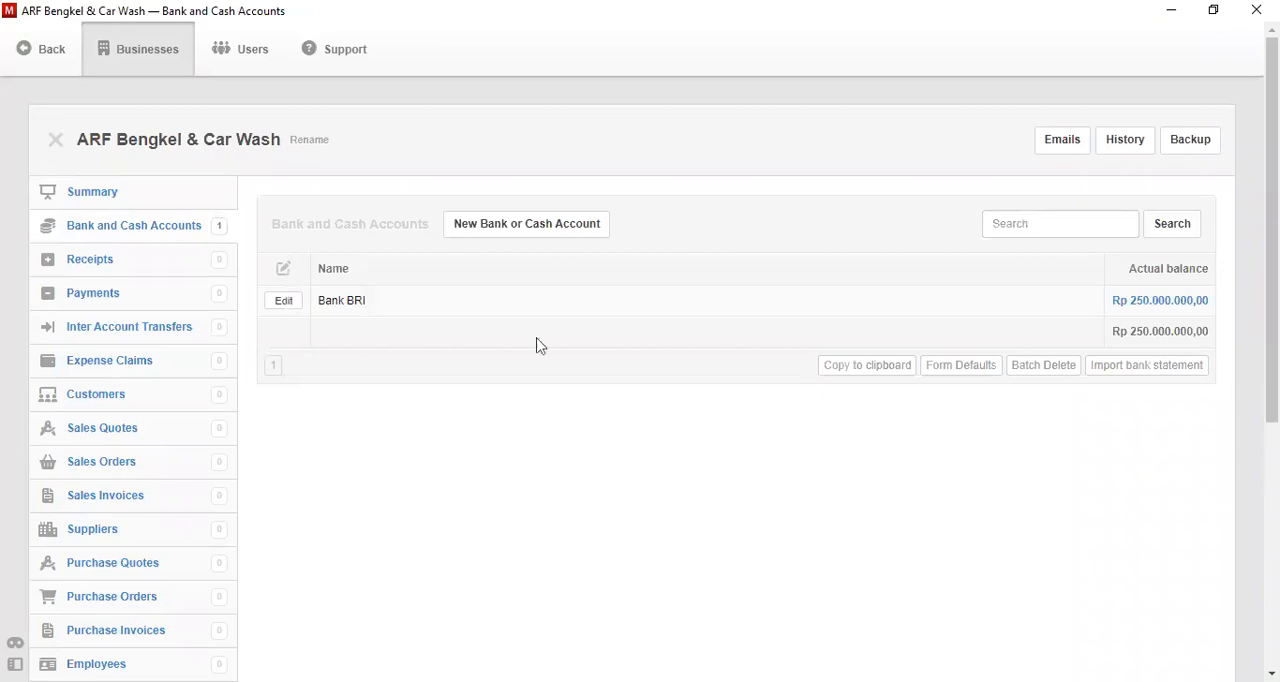
- Examine the Balance Sheet and Profit and Loss Statement on the business Summary page
left_click(100, 191)
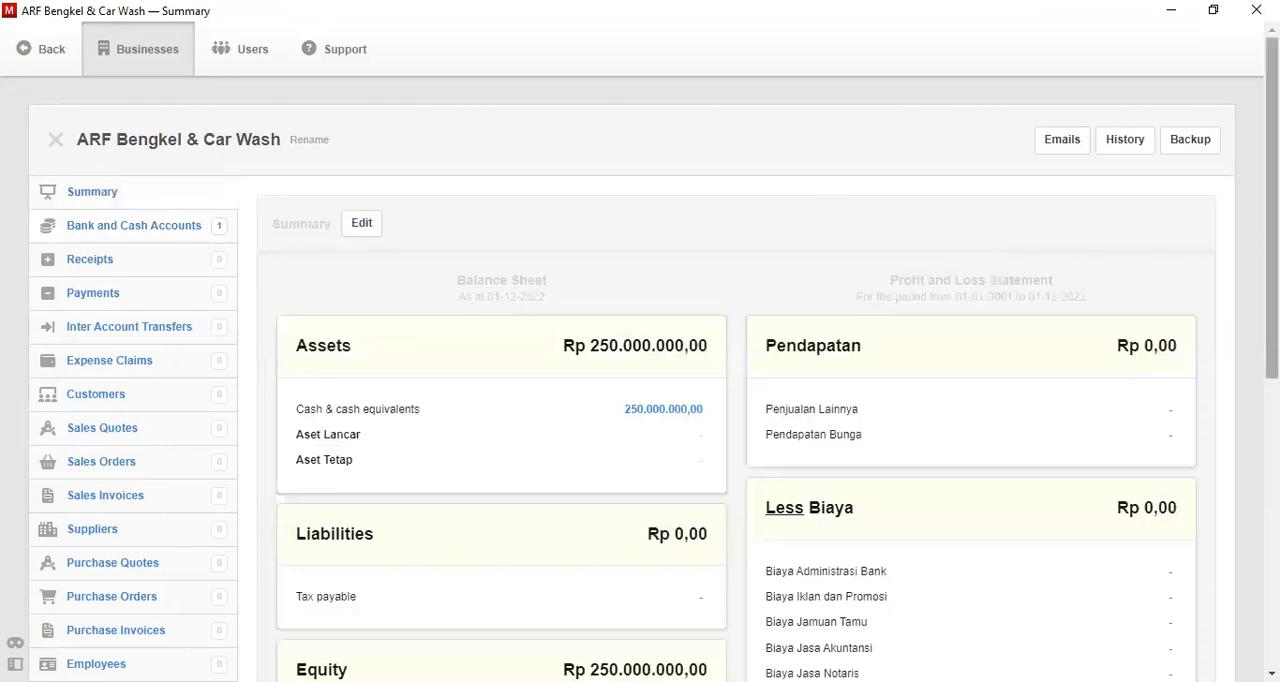
scroll(654, 380, "down", 3)
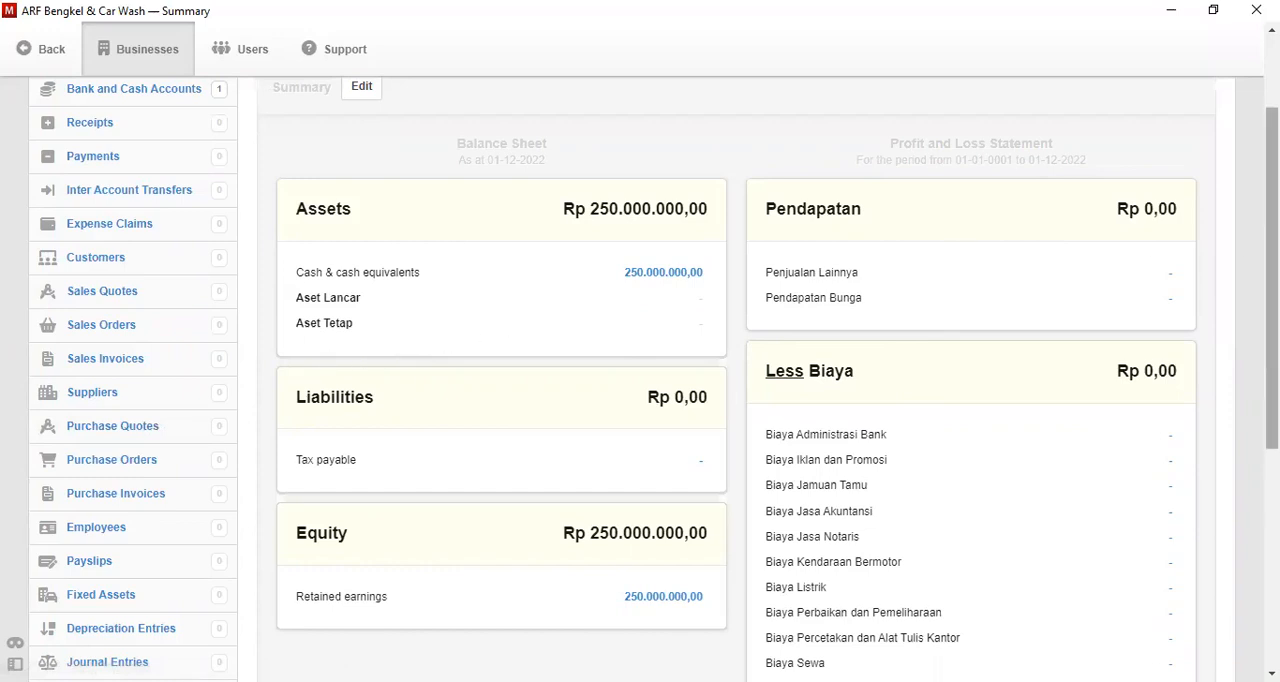
scroll(480, 238, "up", 3)
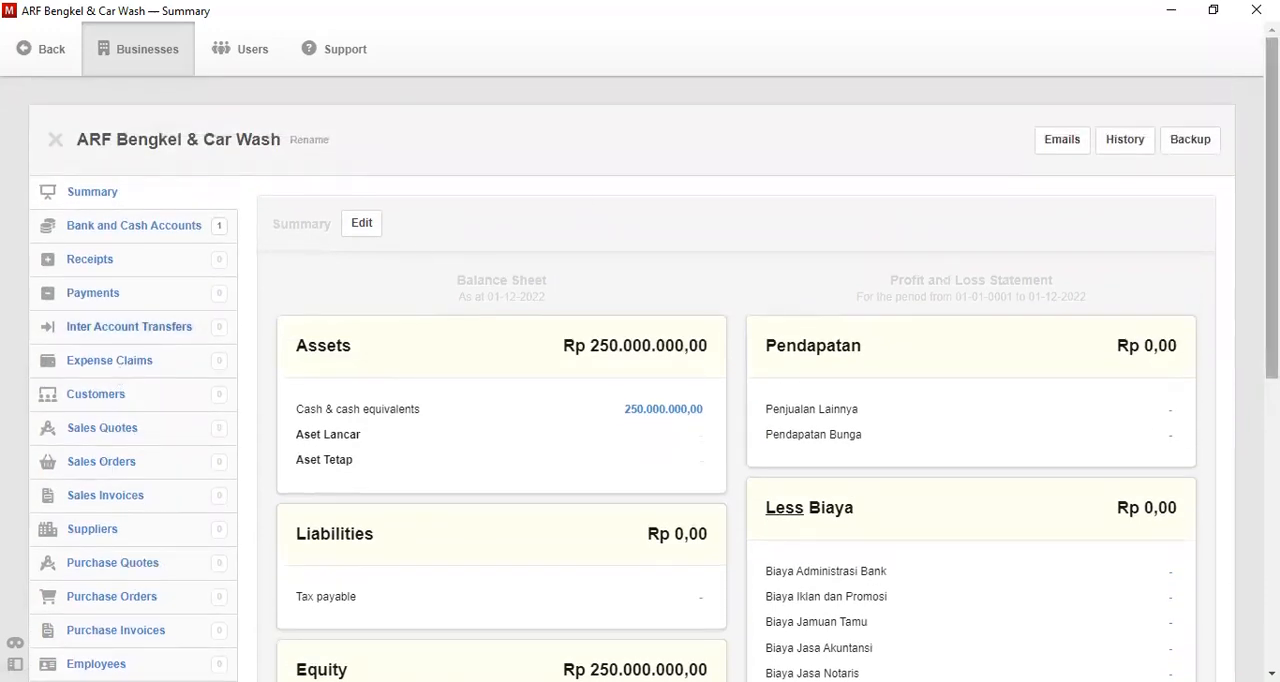
scroll(968, 298, "down", 5)
scroll(968, 298, "up", 1)
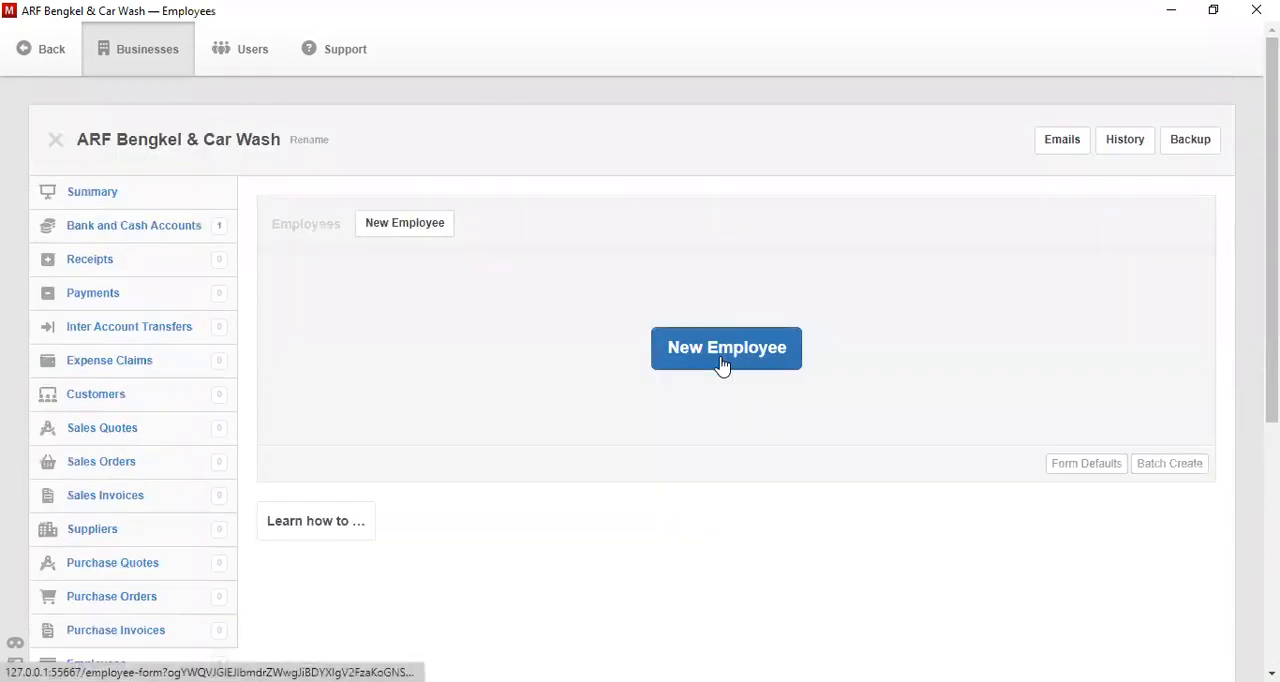
- Create the first employee record with the employee's full name and code E-001, continuing to another blank record
left_click(723, 366)
left_click(476, 359)
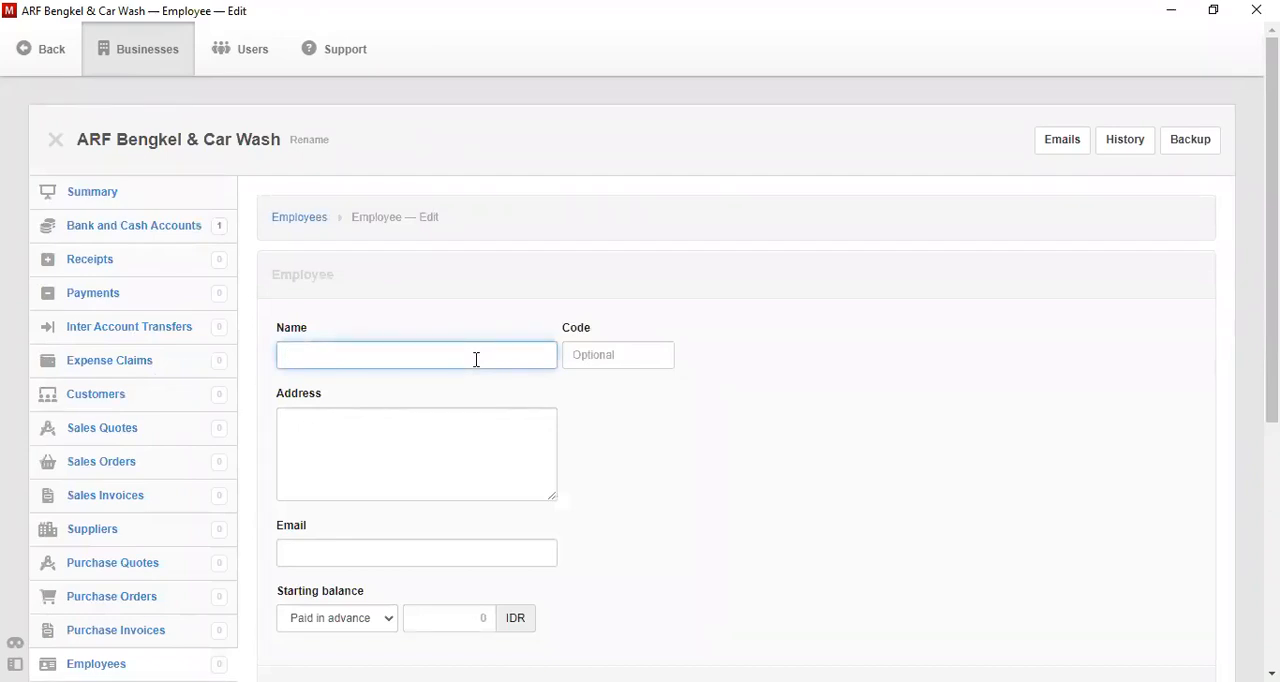
key("Tab")
type("E-")
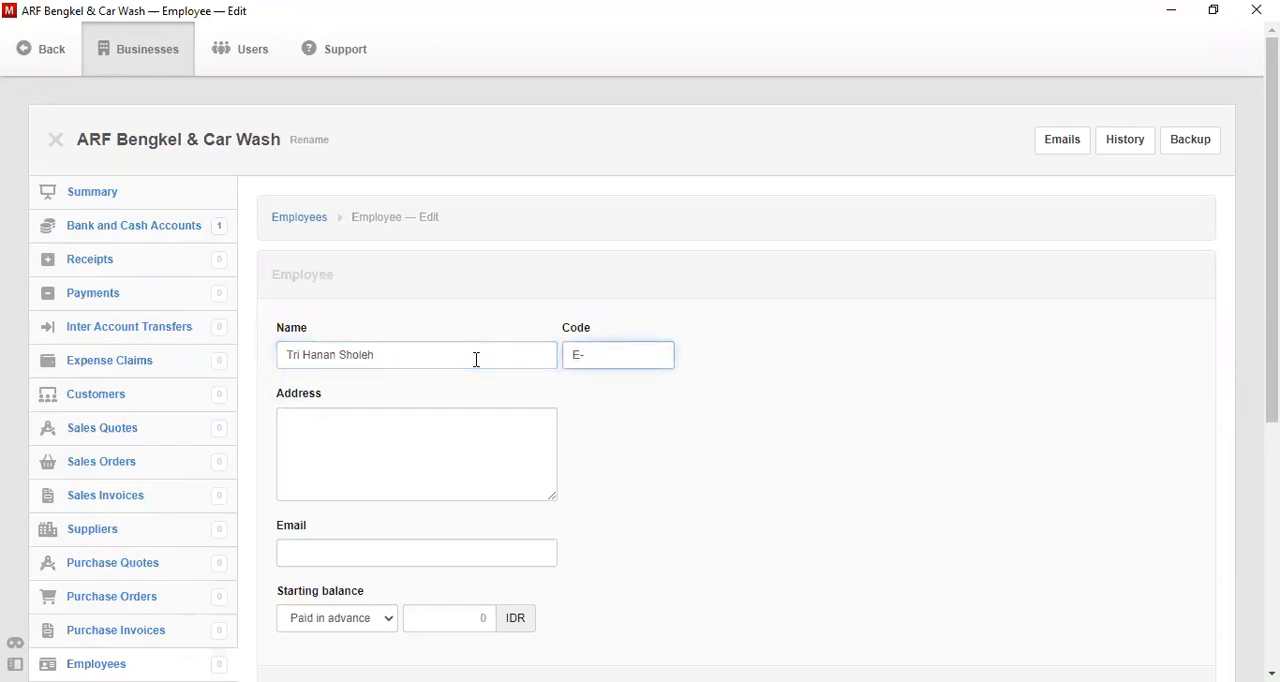
type("001")
key("Tab")
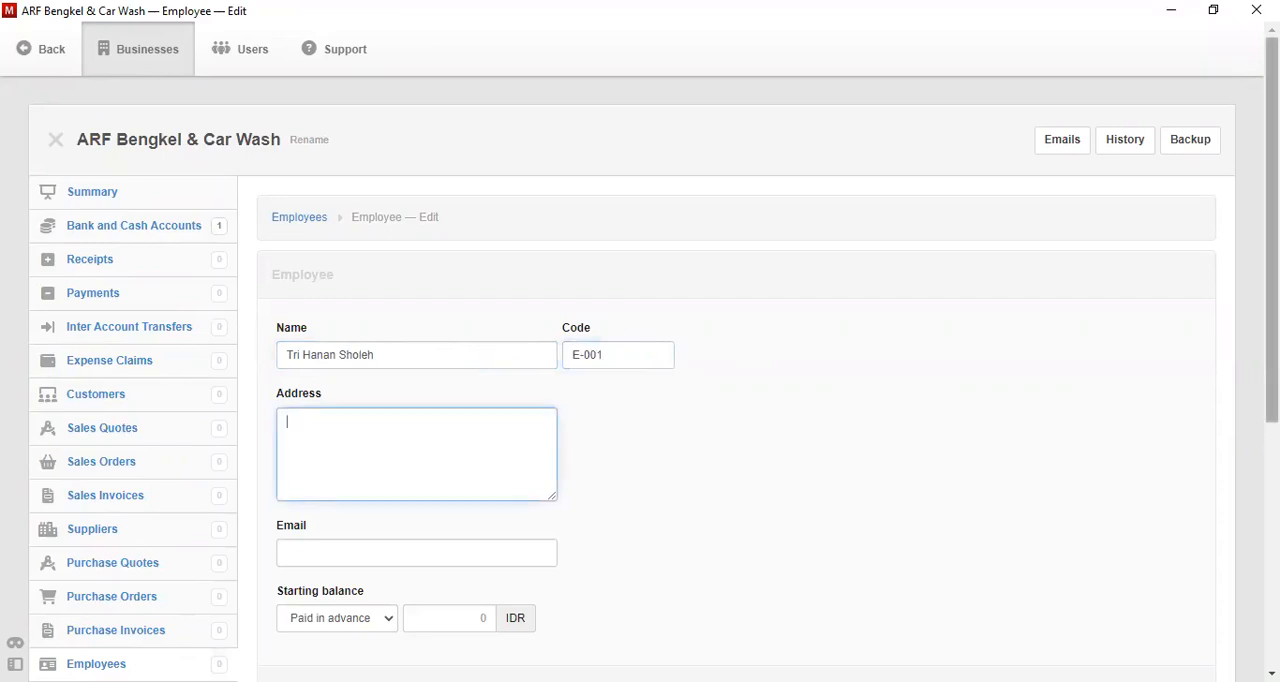
scroll(1271, 300, "down", 2)
left_click(427, 524)
- Add an employee with the person's name and code E-002, continuing to another blank record
left_click(405, 174)
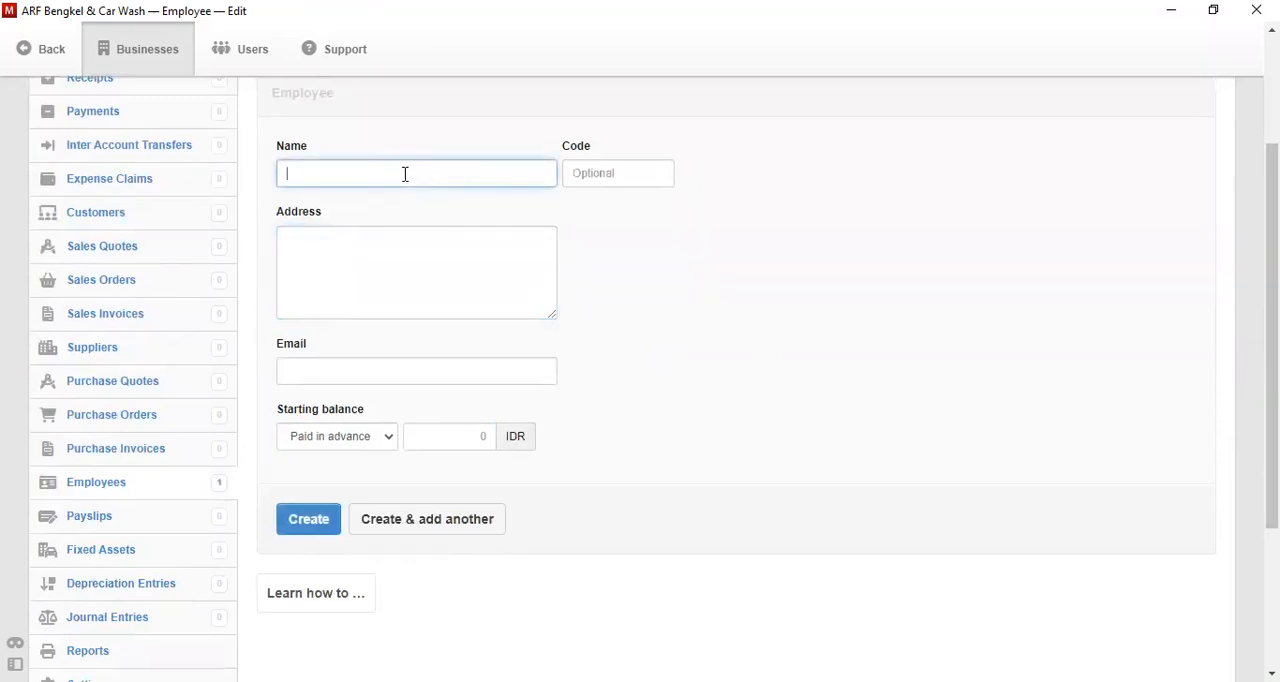
type("Fadhulrrahman")
key("Tab")
type("E-002")
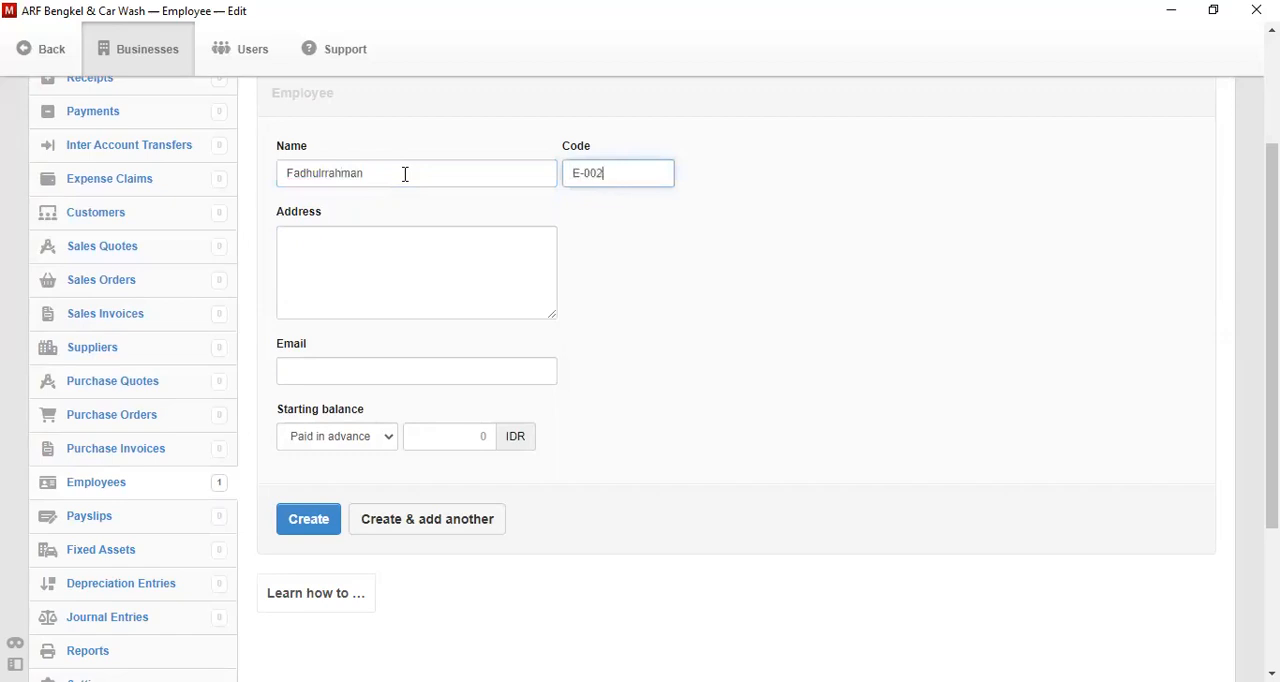
left_click(443, 522)
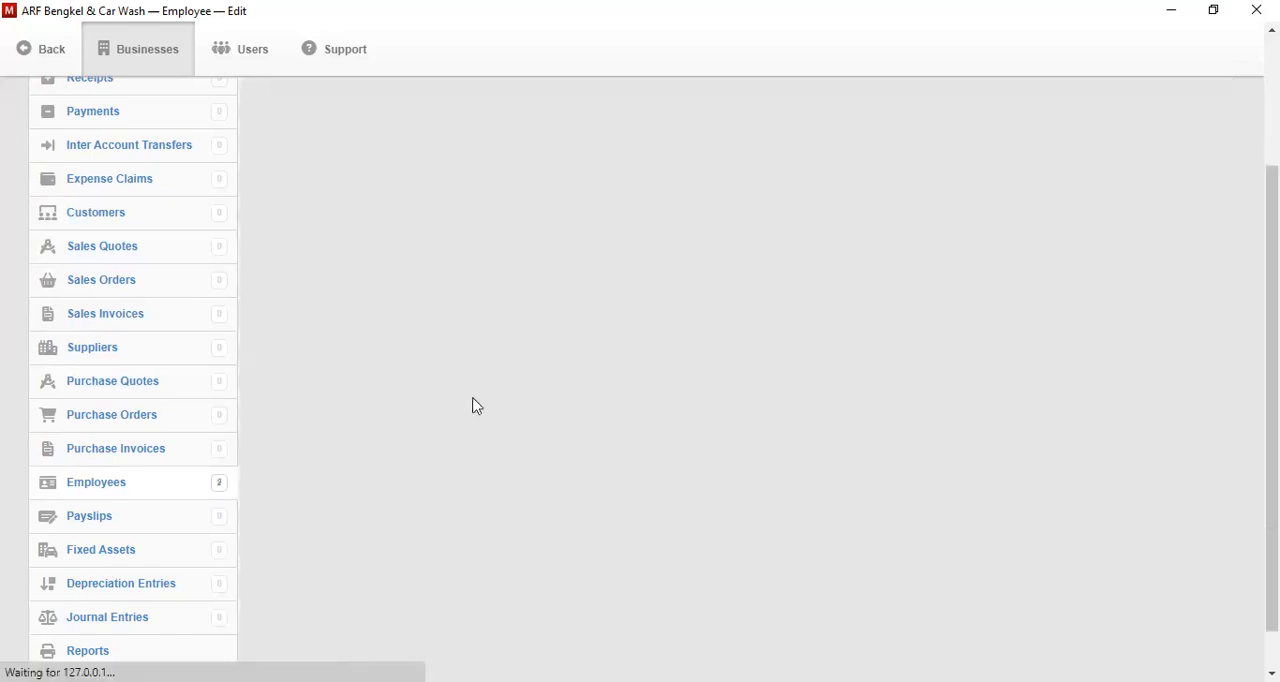
- Add an employee with the person's full name and code E-003, continuing to another blank record
left_click(412, 175)
type("Ervina")
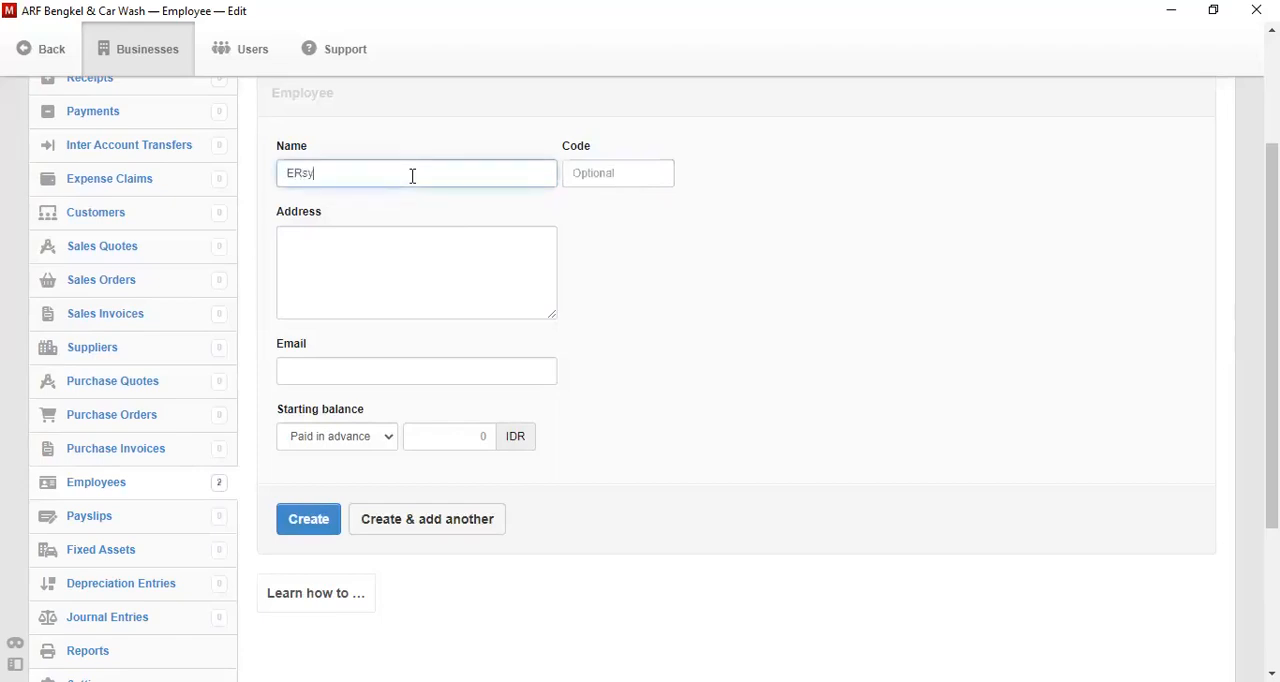
key("BackSpace")
key("BackSpace")
key("BackSpace")
key("BackSpace")
key("BackSpace")
type("ery")
key("BackSpace")
key("BackSpace")
key("BackSpace")
key("Tab")
type("E-002")
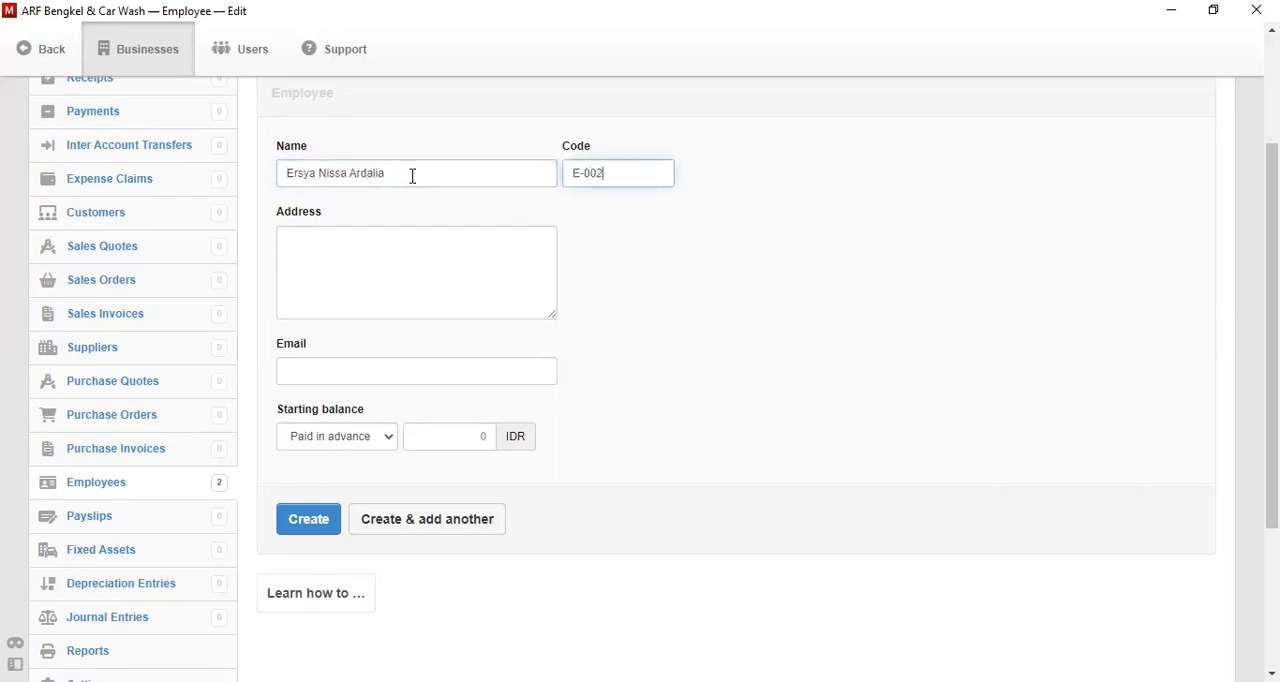
key("BackSpace")
type("3")
key("Tab")
left_click(458, 530)
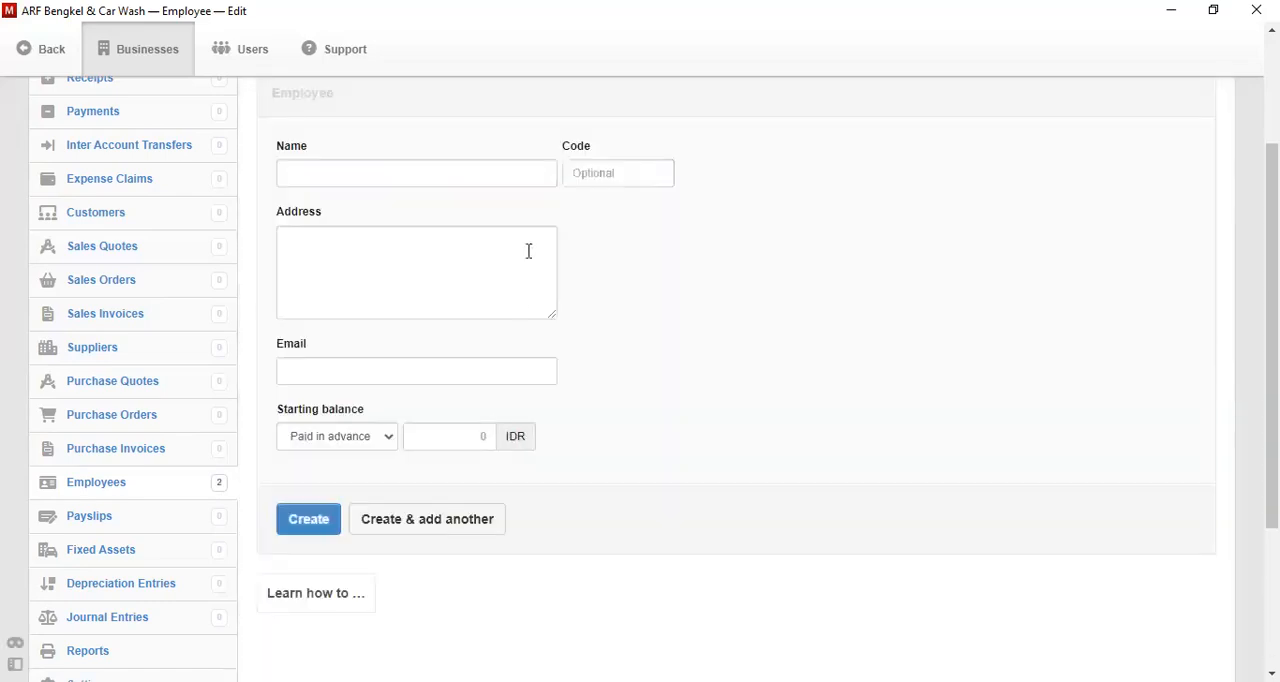
- Add an employee with the person's full name and code E-004, continuing to another blank record
left_click(452, 174)
key("Tab")
type("E-004")
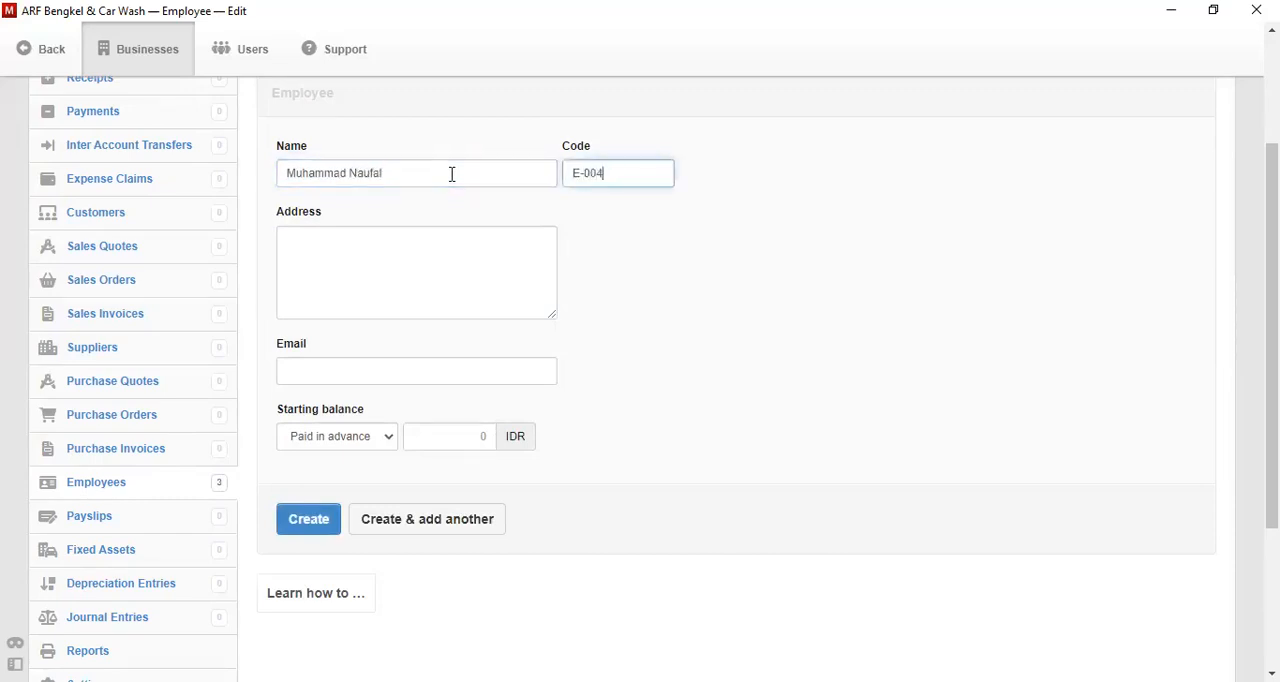
left_click(478, 522)
- Add an employee with the person's full name and code E-005, continuing to another blank record
left_click(403, 174)
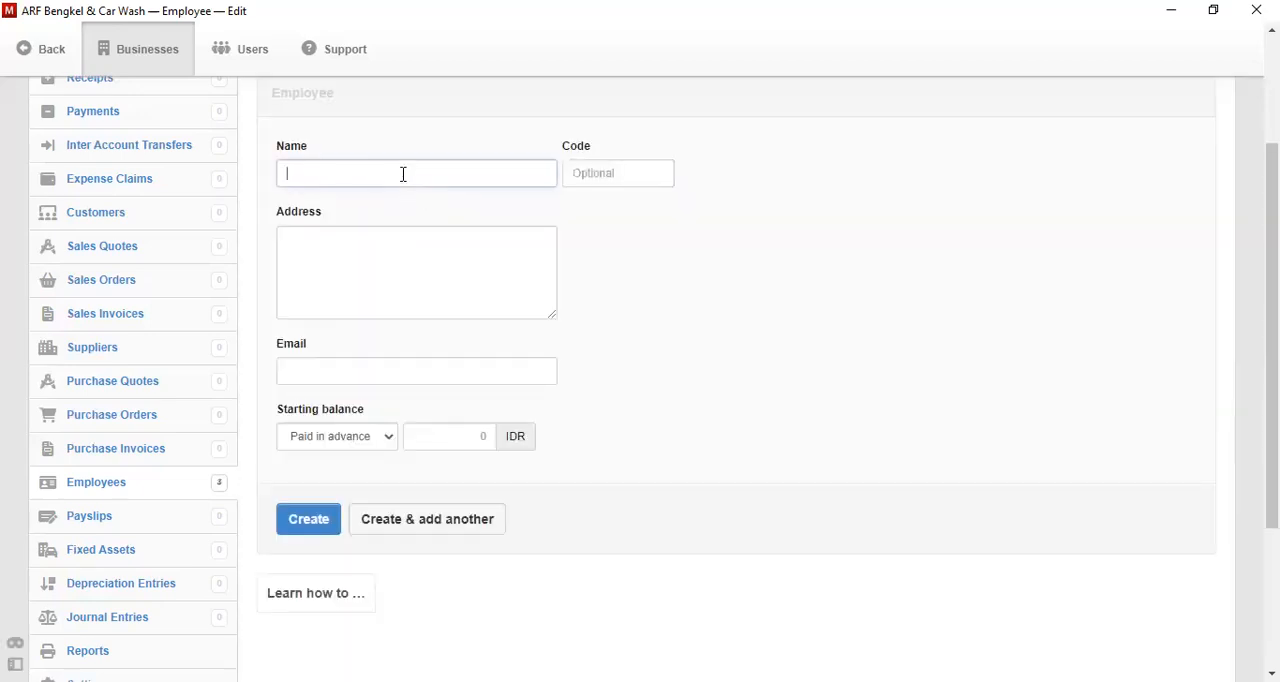
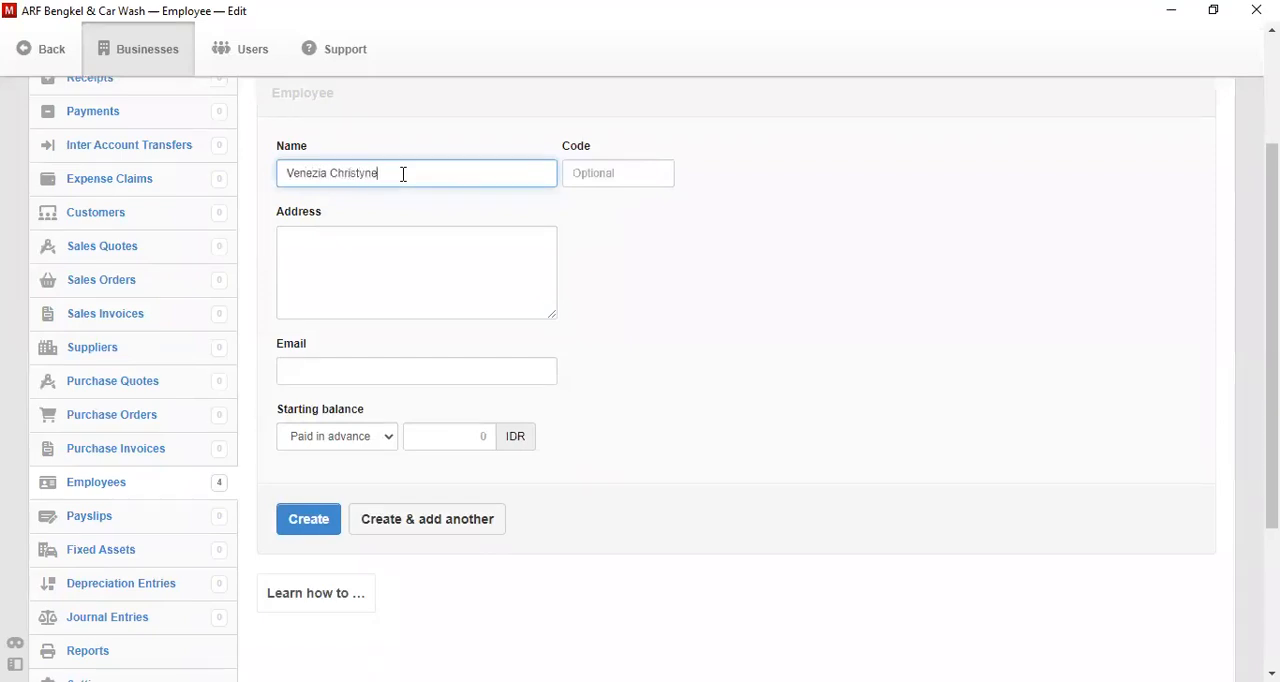
left_click(607, 180)
type("E-")
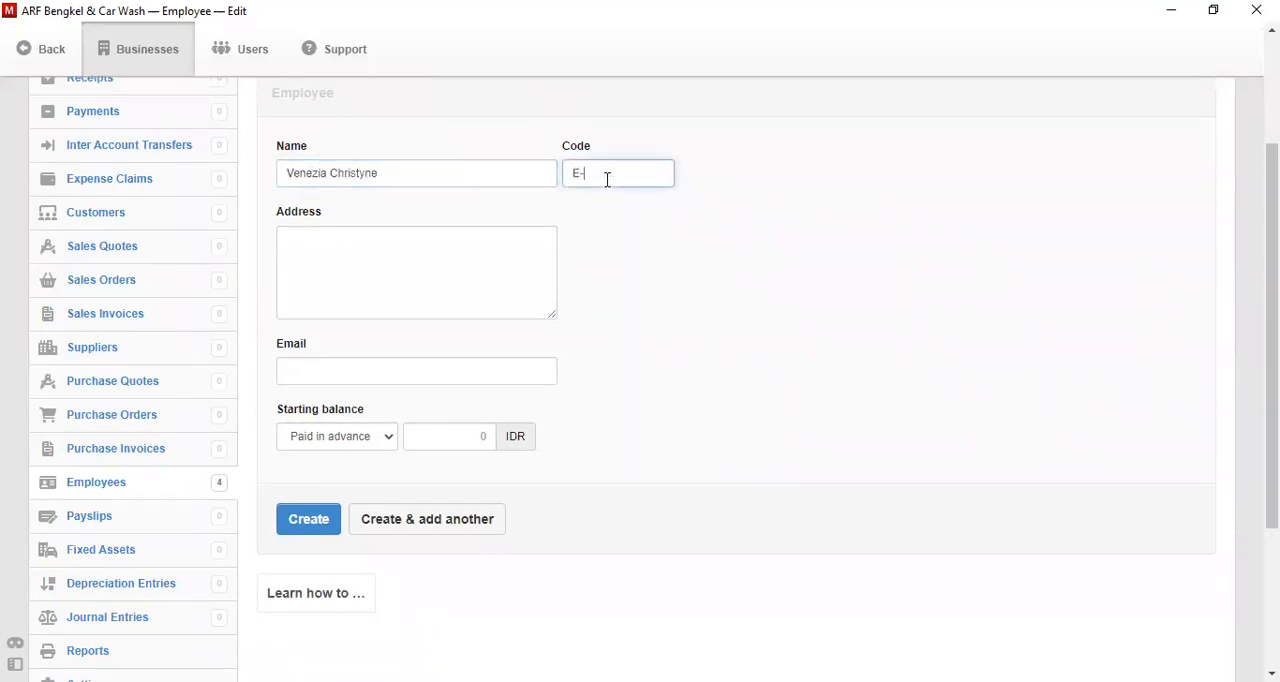
type("005")
left_click(440, 525)
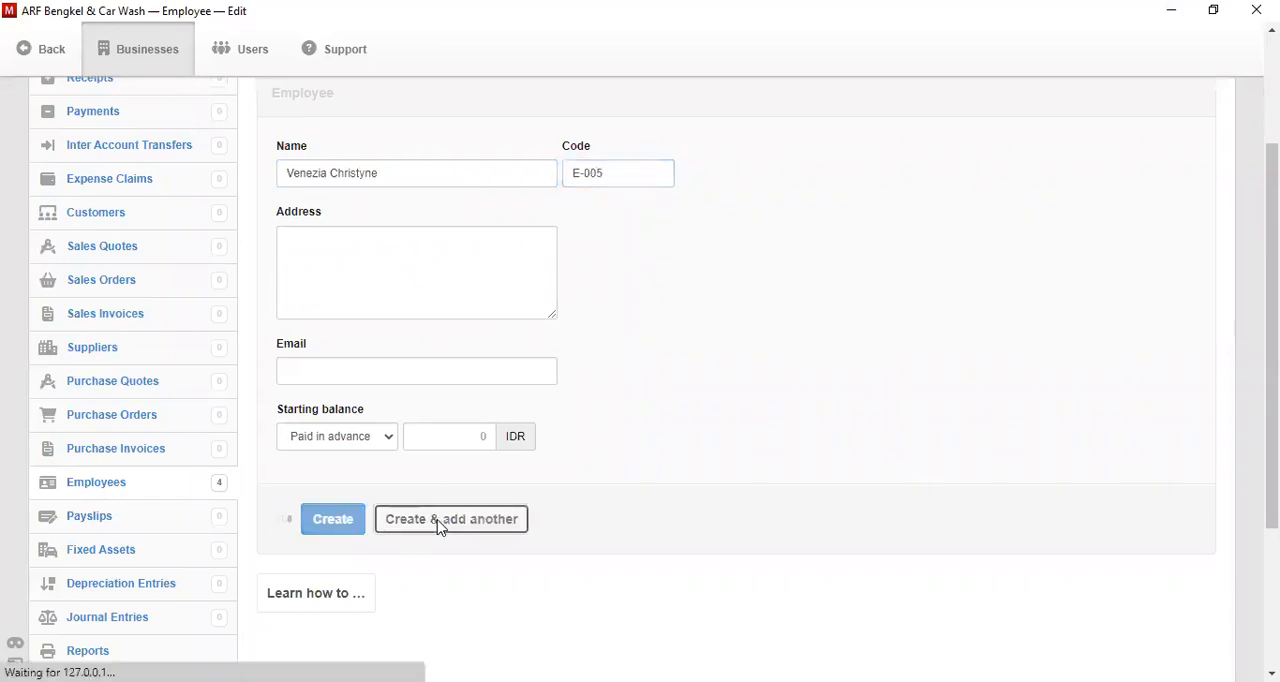
- Add an employee with the person's full name and code E-006, continuing to another blank record
left_click(432, 173)
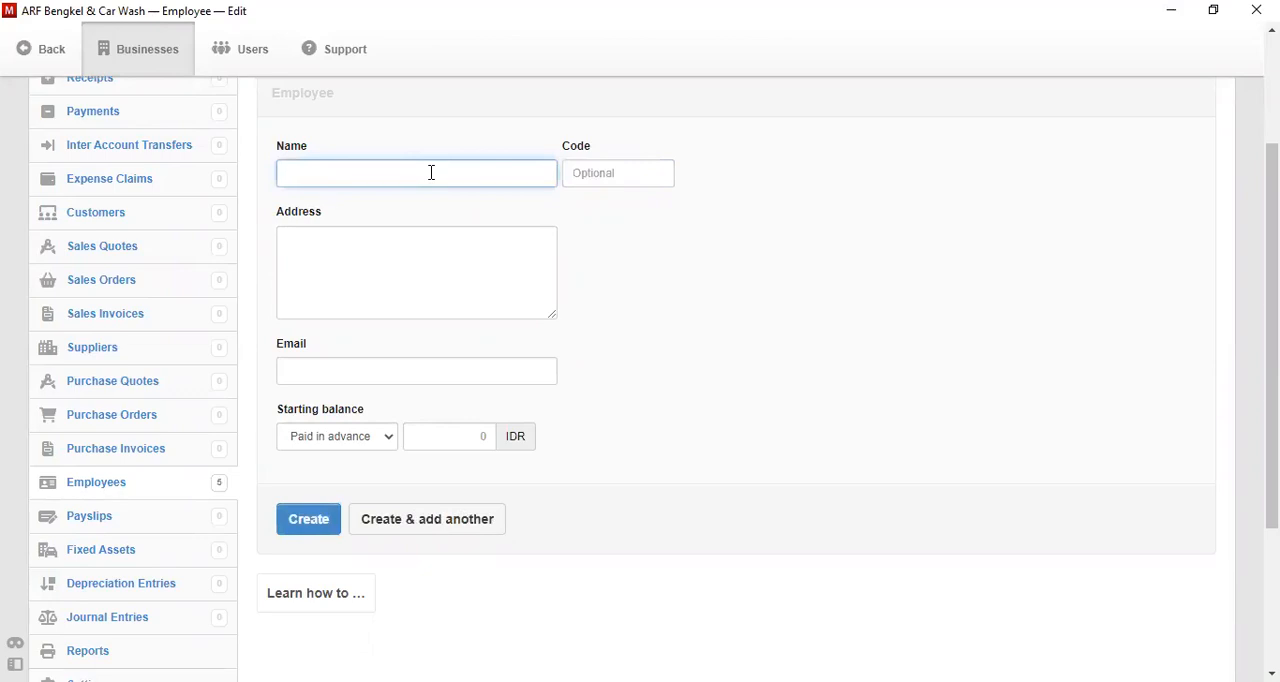
key("Tab")
type("E-006")
left_click(478, 513)
- Add an employee with the person's name and code E-007, continuing to another blank record
left_click(424, 183)
type("Fachreza N")
key("Tab")
type("E-007")
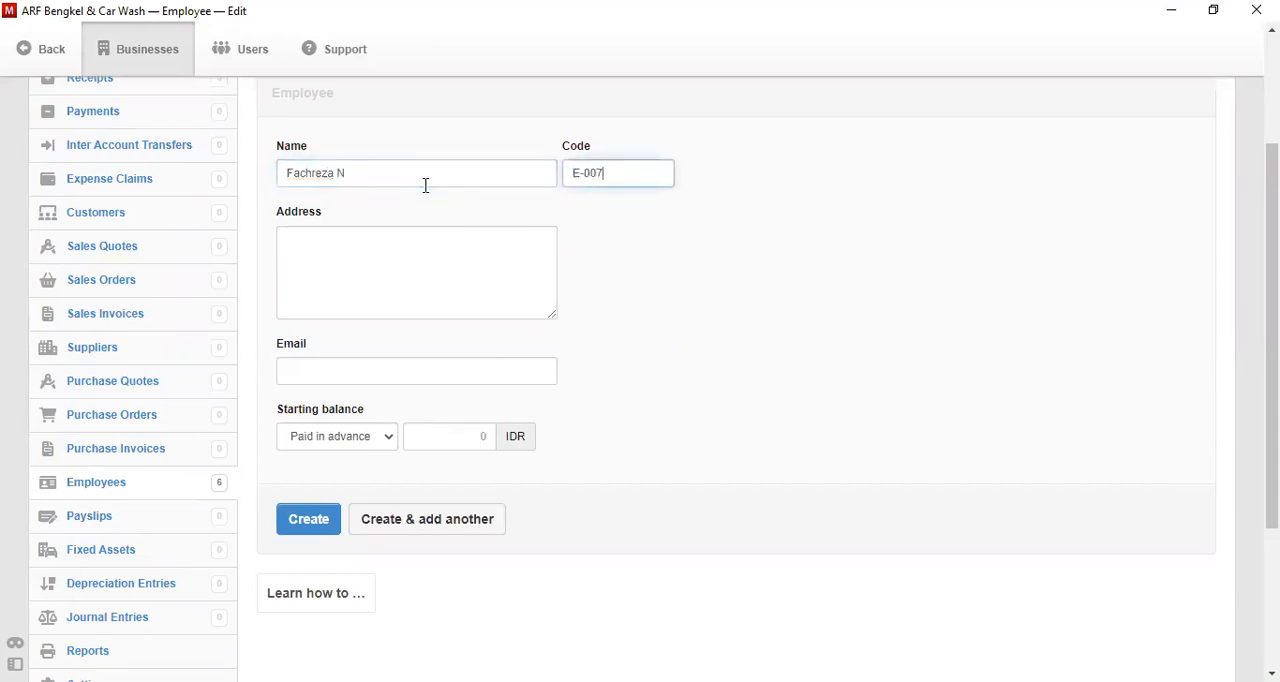
left_click(443, 519)
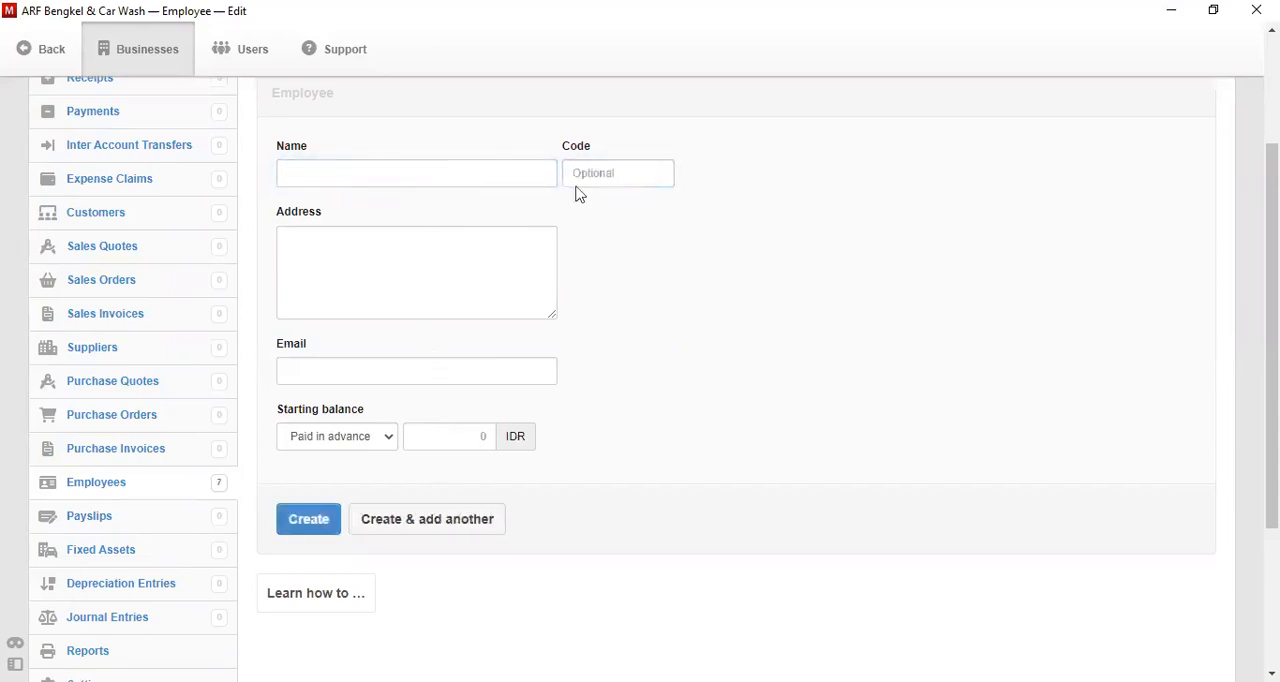
- Add an employee with the person's full name and code E-008, continuing to another blank record
left_click(478, 167)
type("Cr")
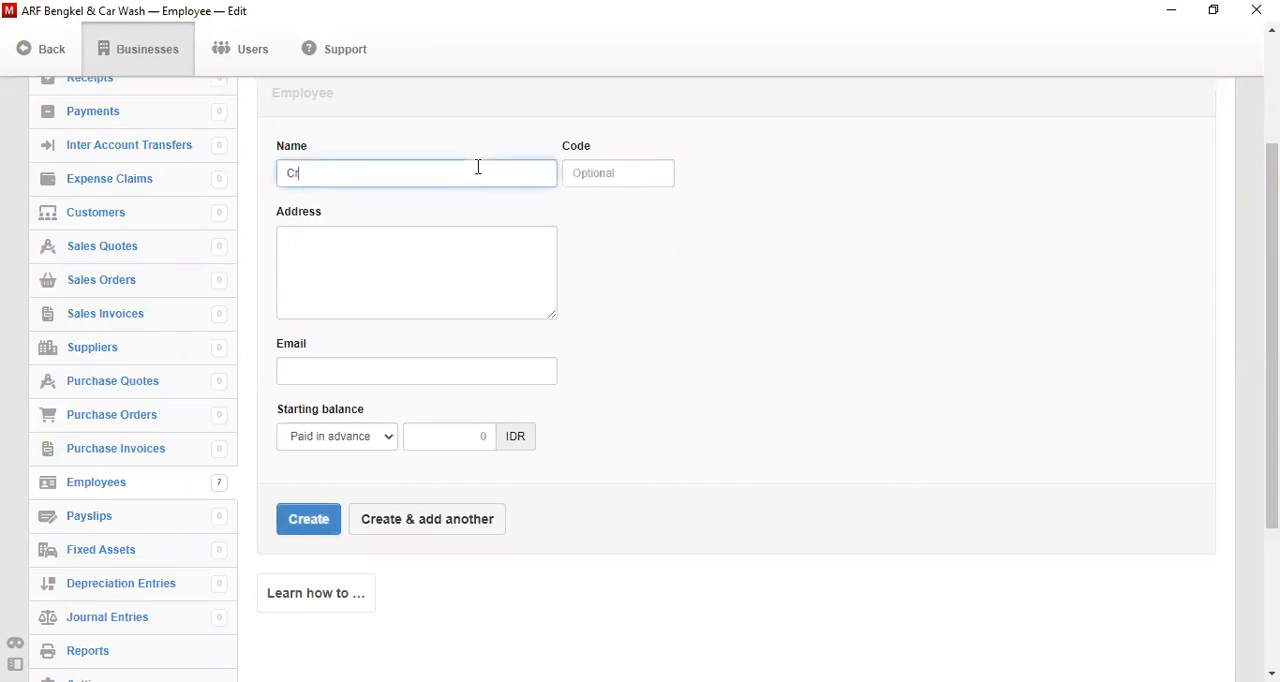
key("BackSpace")
key("Tab")
type("E-008")
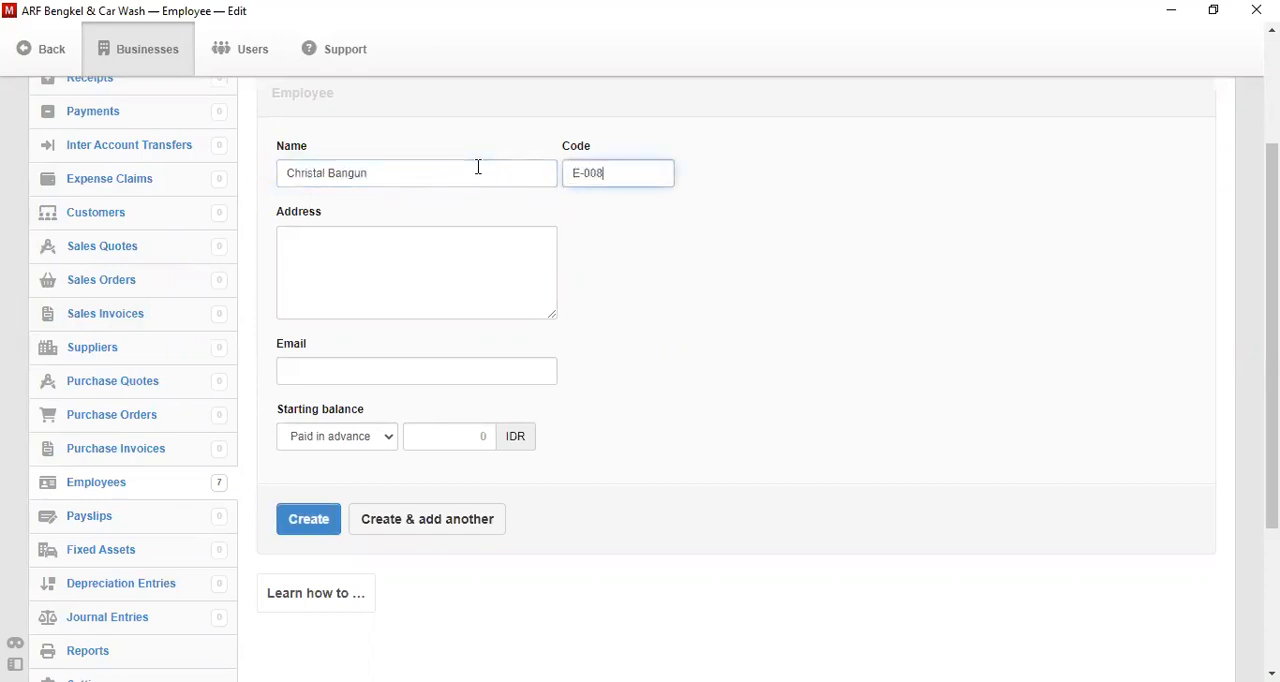
left_click(479, 520)
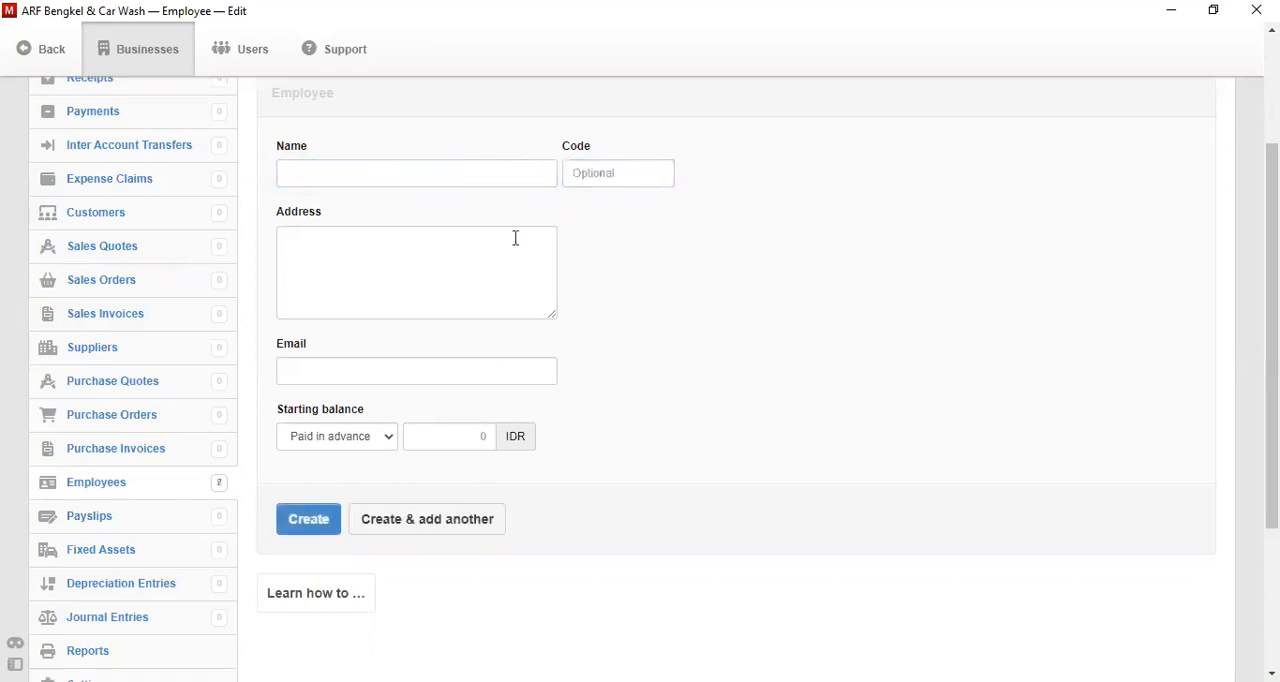
- Add an employee with the person's full name and code E-009, continuing to another blank record
left_click(446, 175)
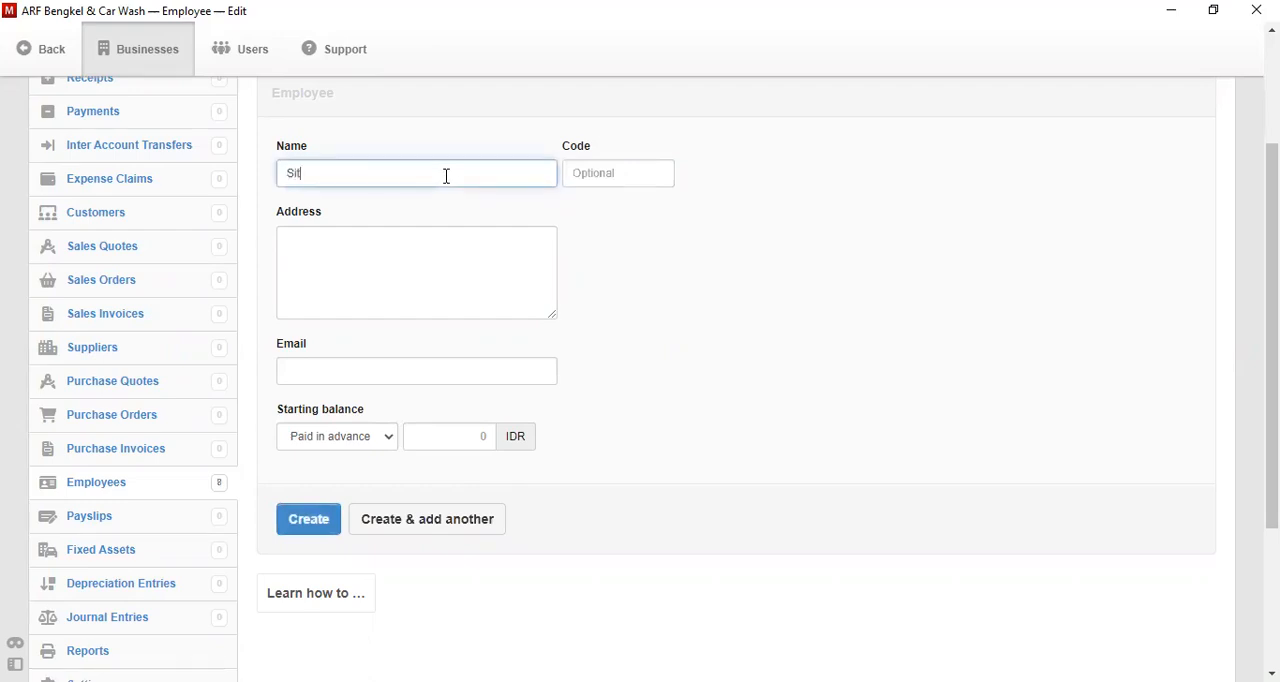
key("Tab")
type("E-009")
left_click(470, 520)
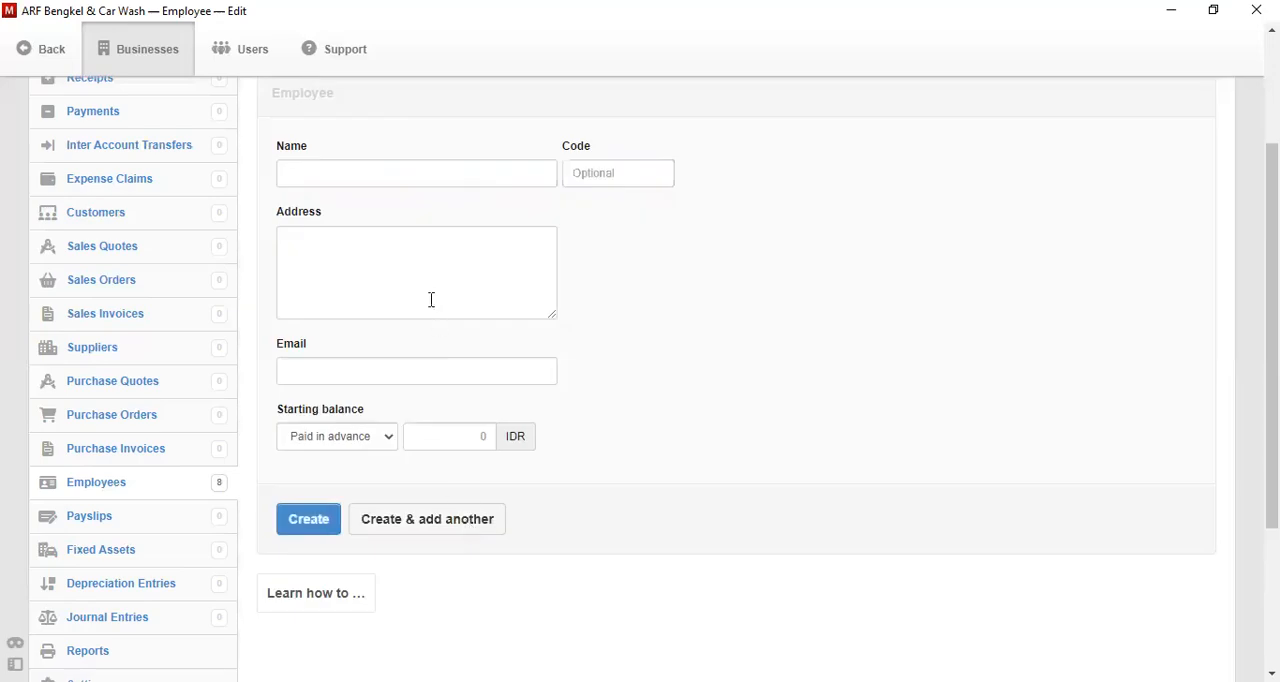
- Add an employee with the person's full name and code E-0010, continuing to another blank record
left_click(397, 187)
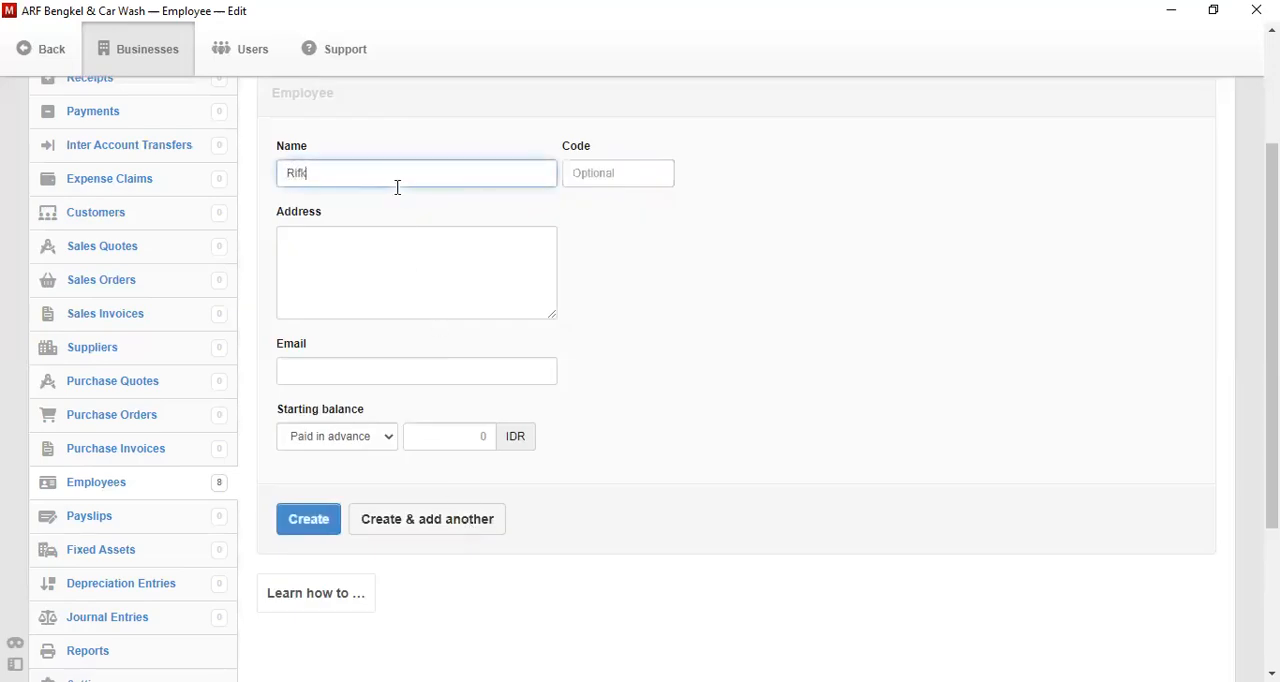
key("Tab")
type("E-001")
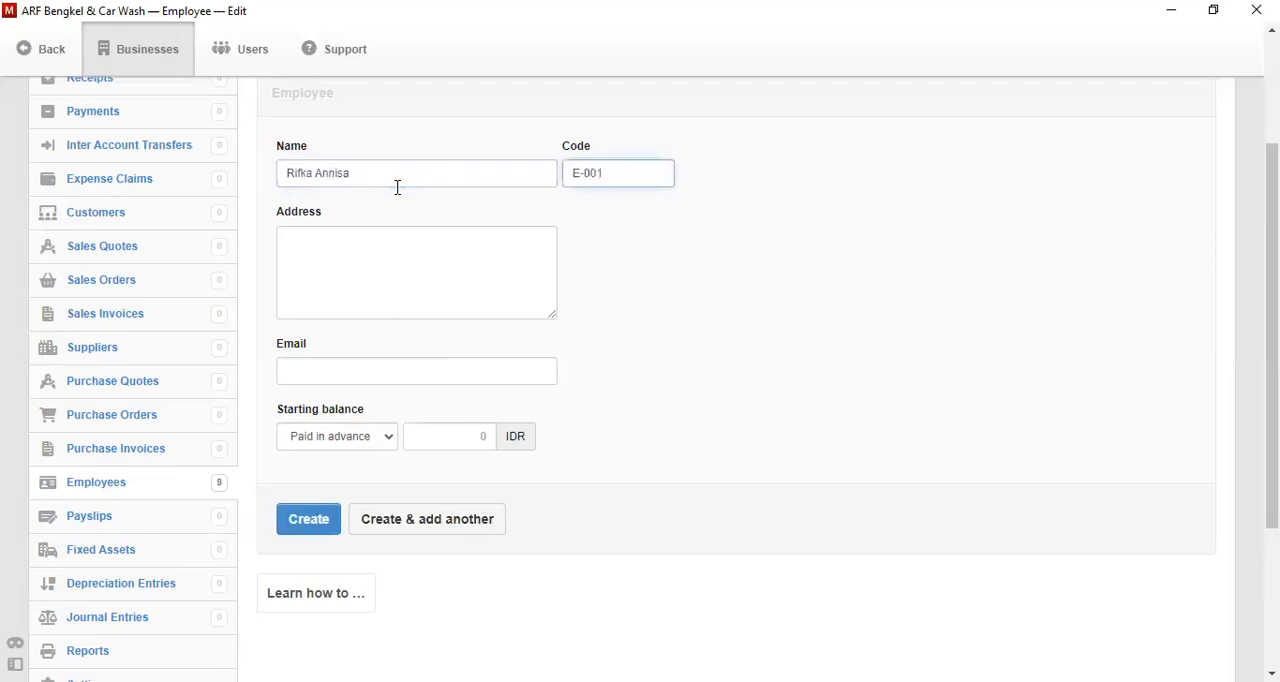
type("10")
left_click(434, 537)
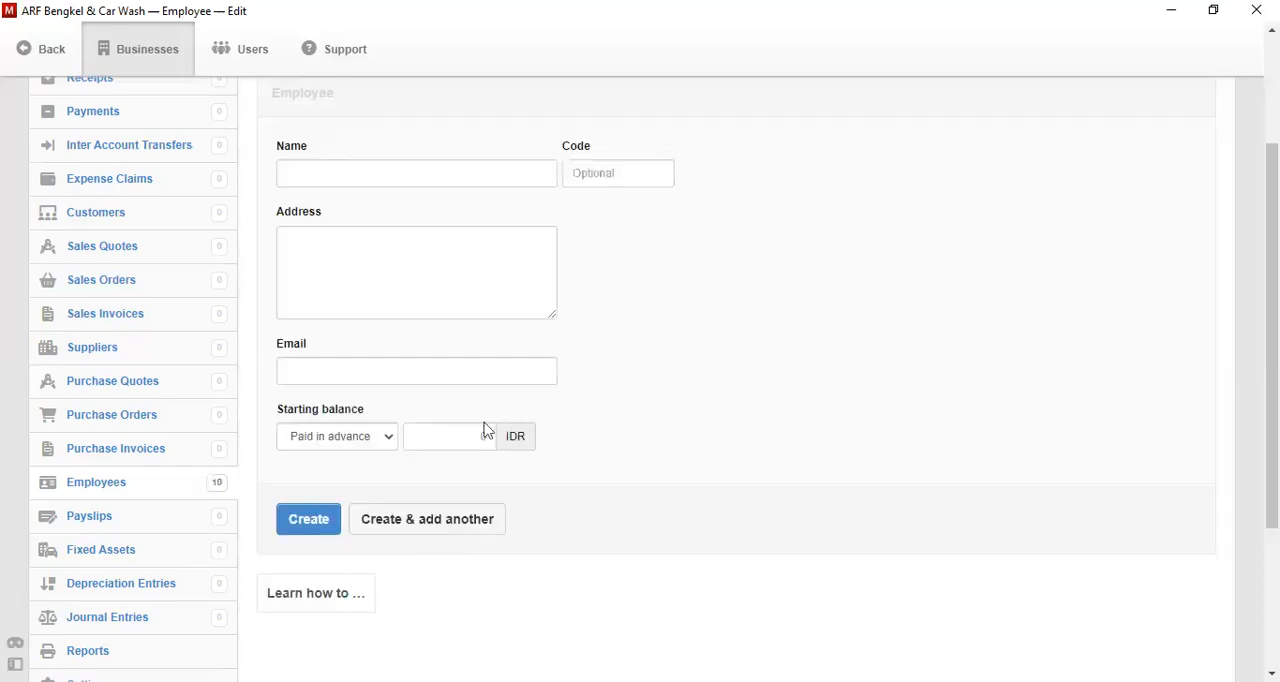
- Create the last employee with the person's full name and code E-011, without continuing to another blank record
left_click(435, 185)
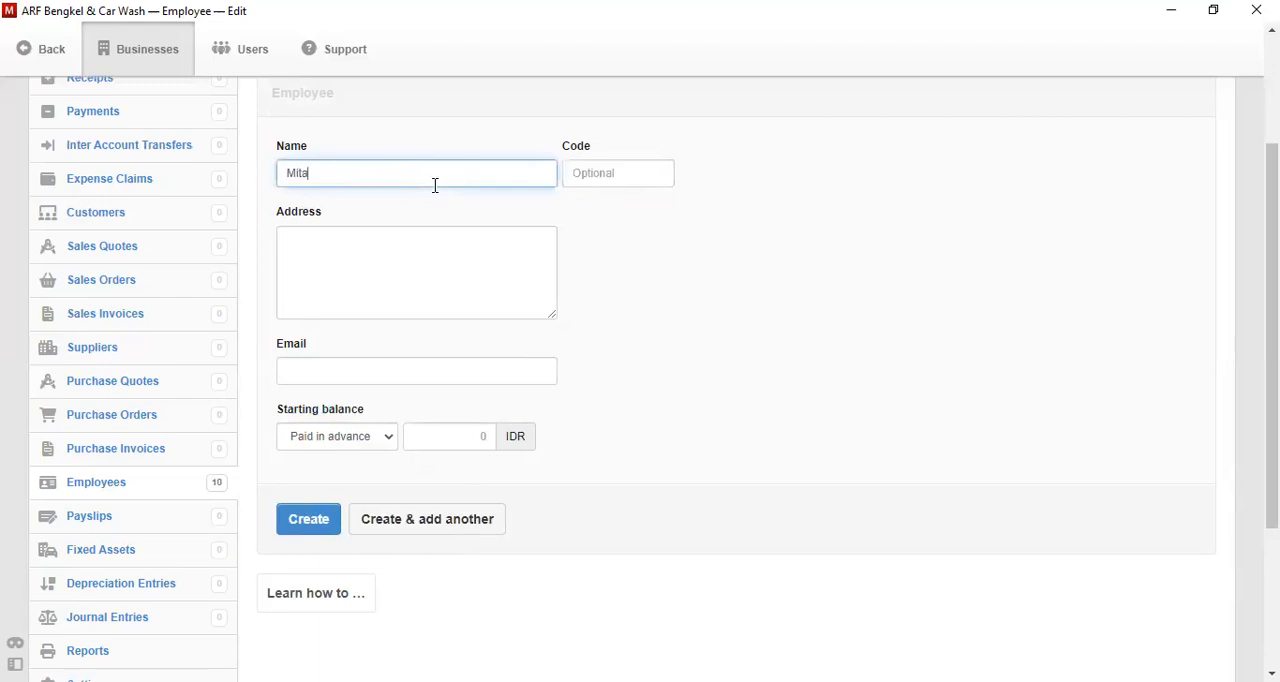
key("Tab")
type("E")
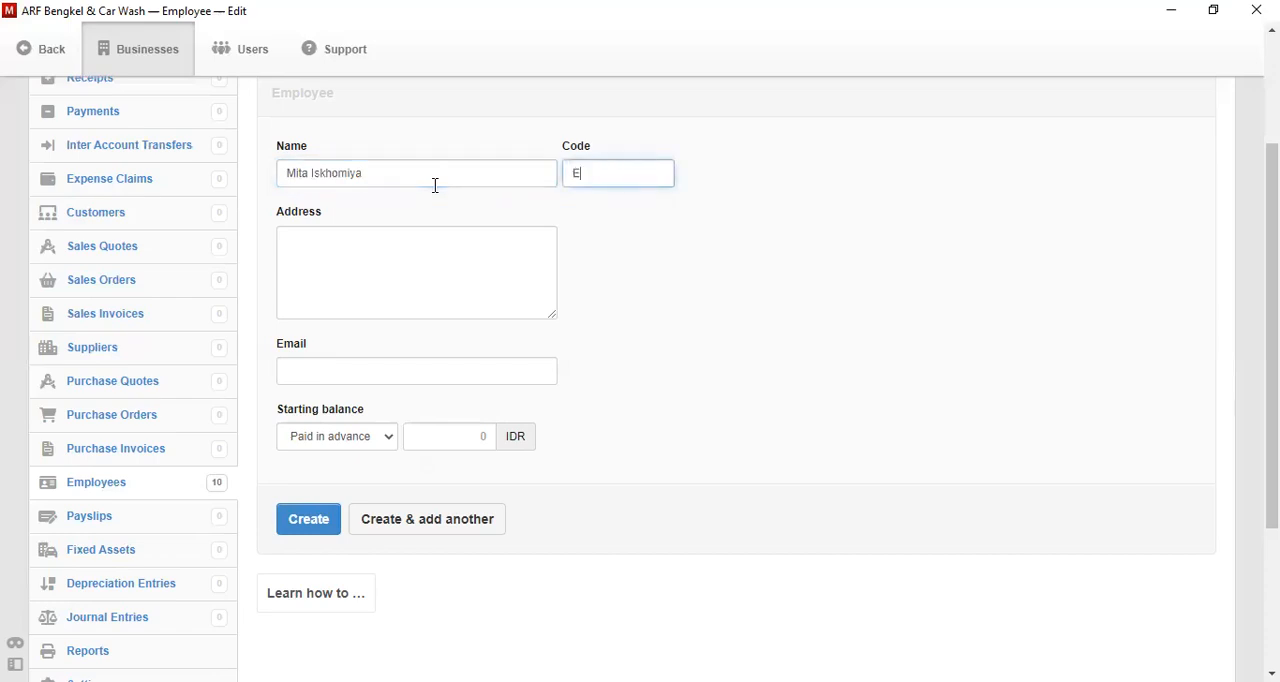
type("-011")
left_click(307, 518)
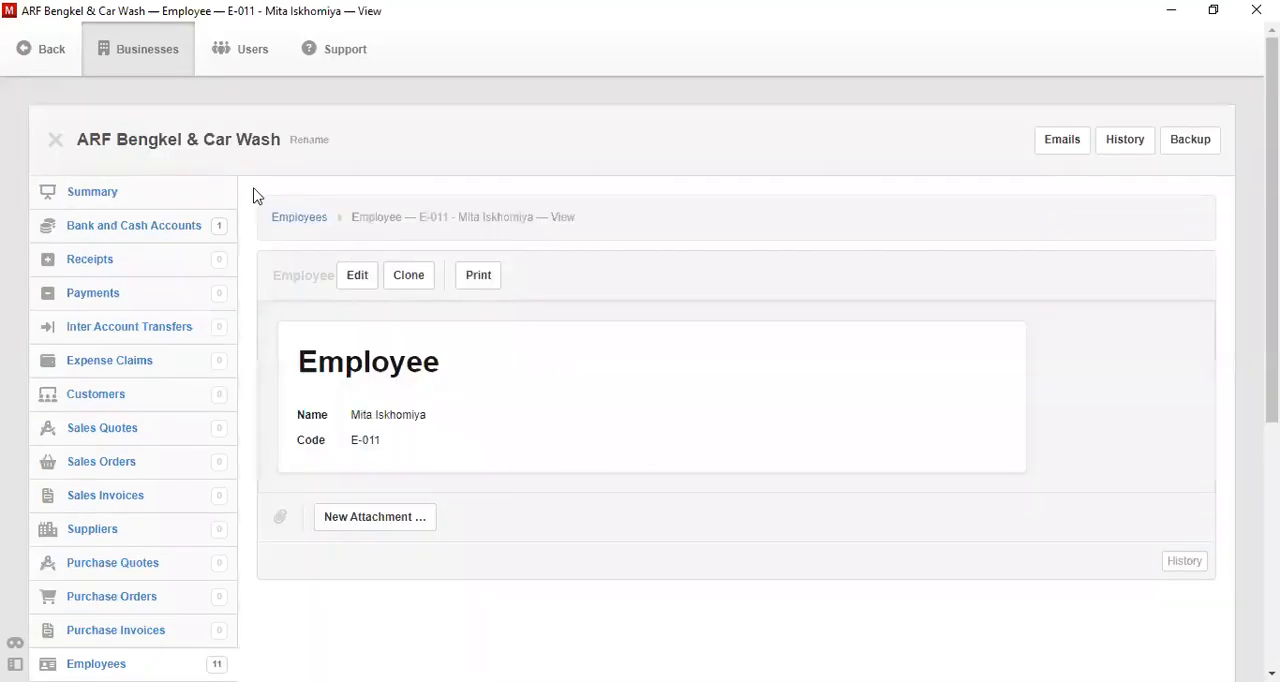
- Return to the employee list and review the codes and names of all records
left_click(292, 233)
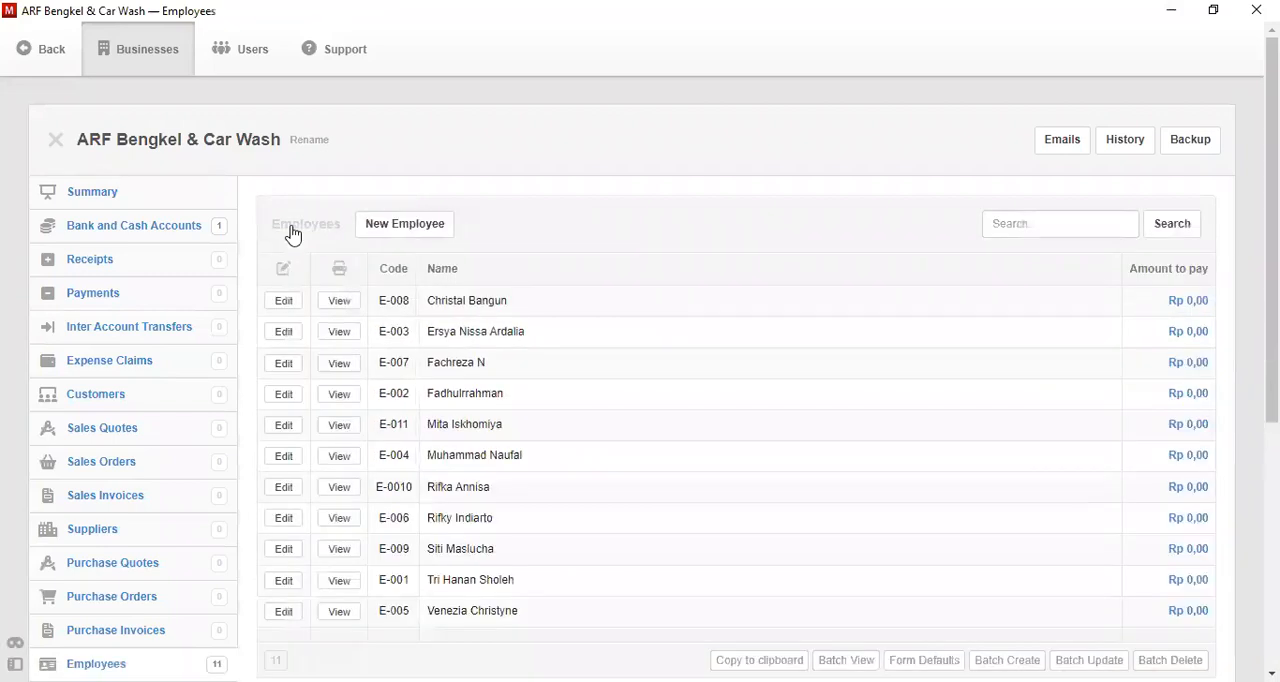
scroll(654, 380, "down", 1)
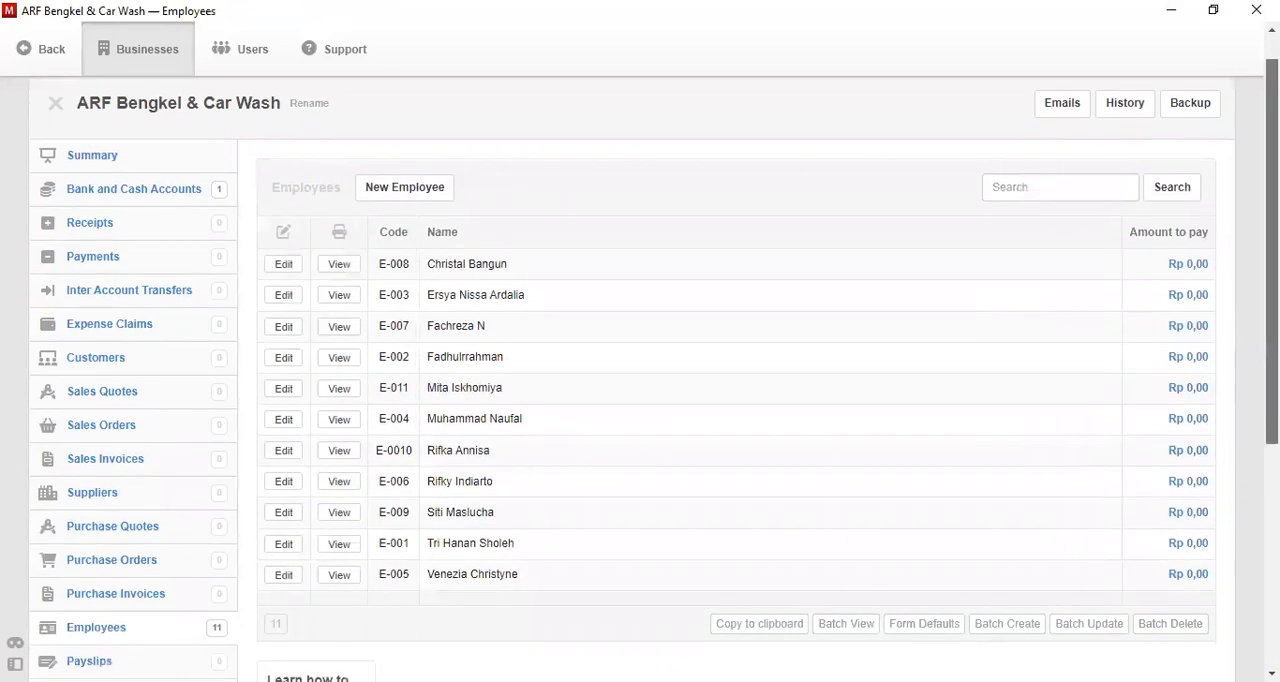
scroll(654, 380, "up", 1)
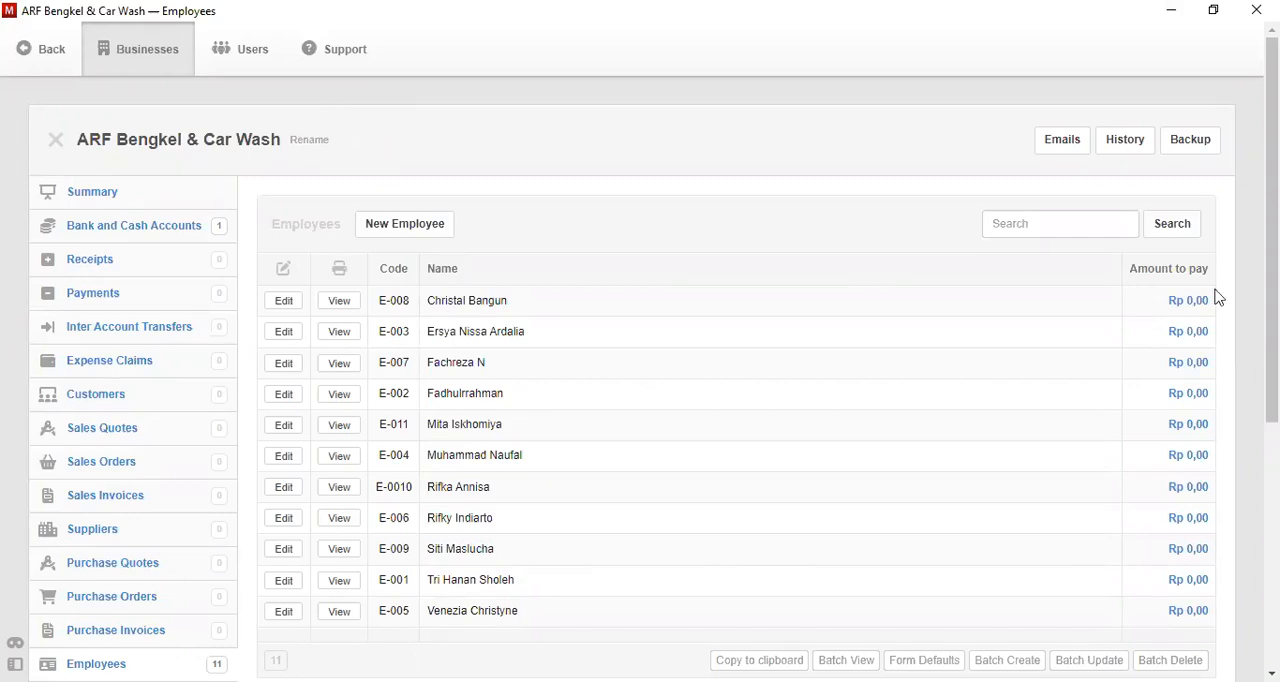
- Start a new profit and loss account named Asset Depreciation in the chart of accounts
scroll(940, 420, "down", 3)
left_click(102, 592)
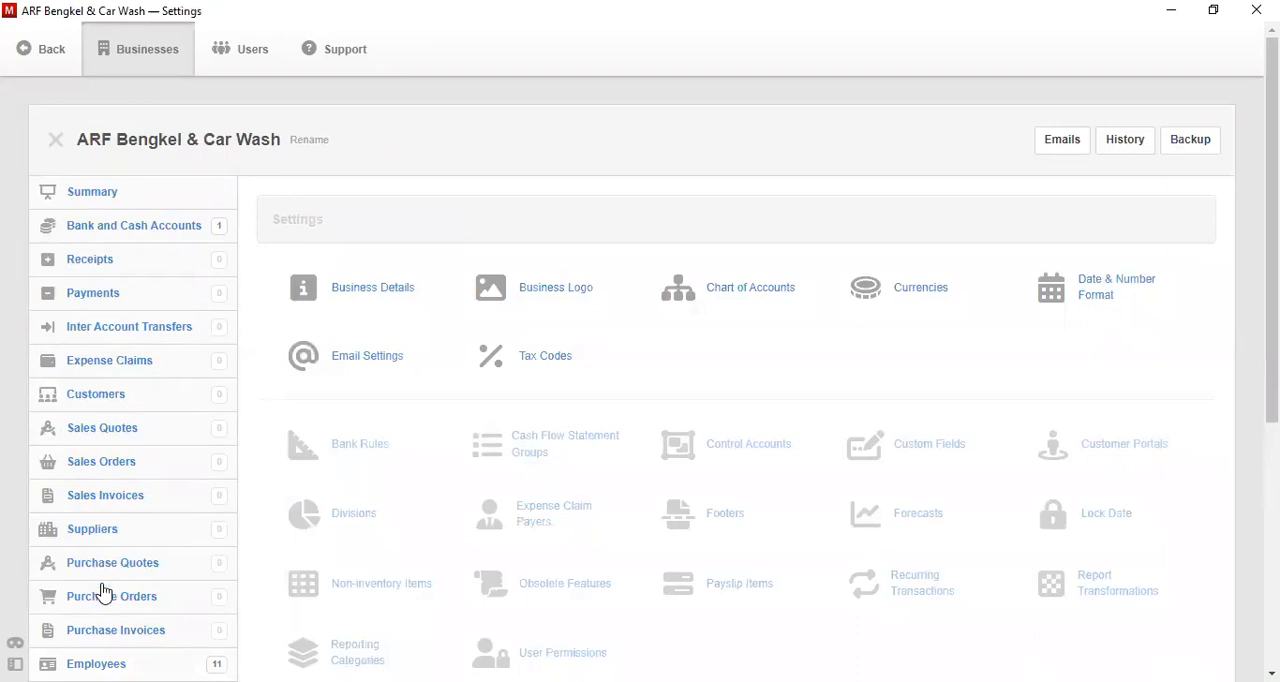
left_click(715, 289)
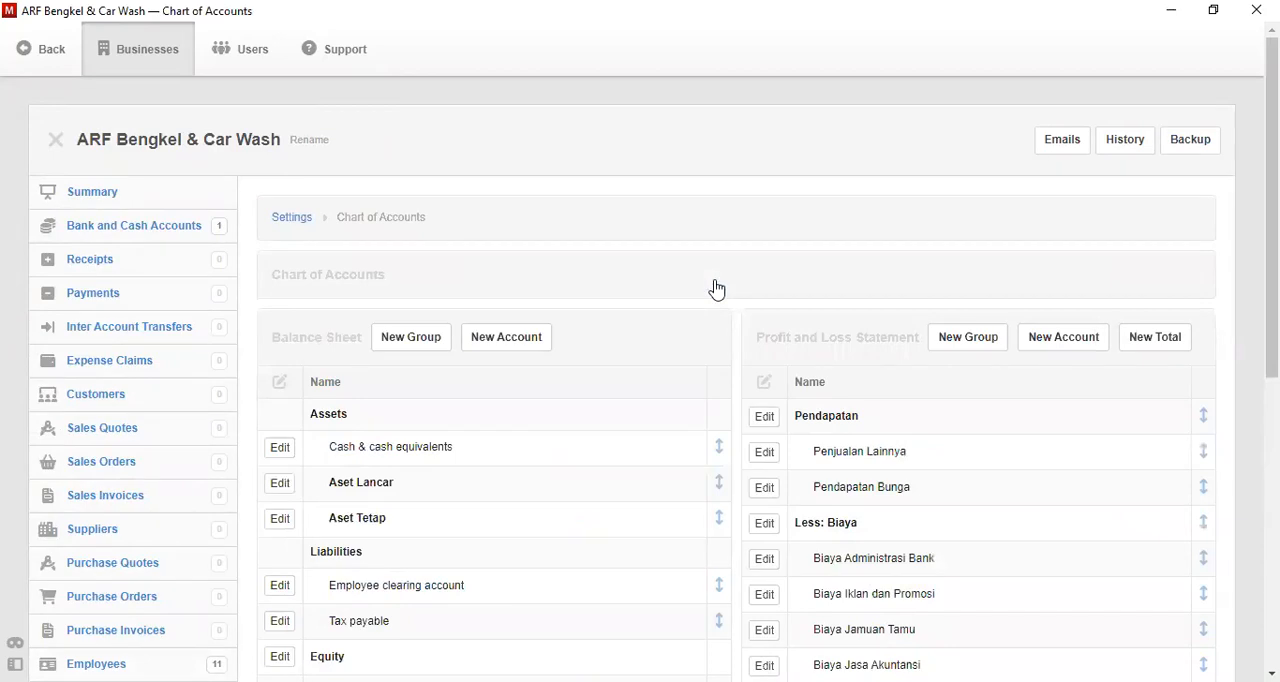
scroll(715, 289, "down", 1)
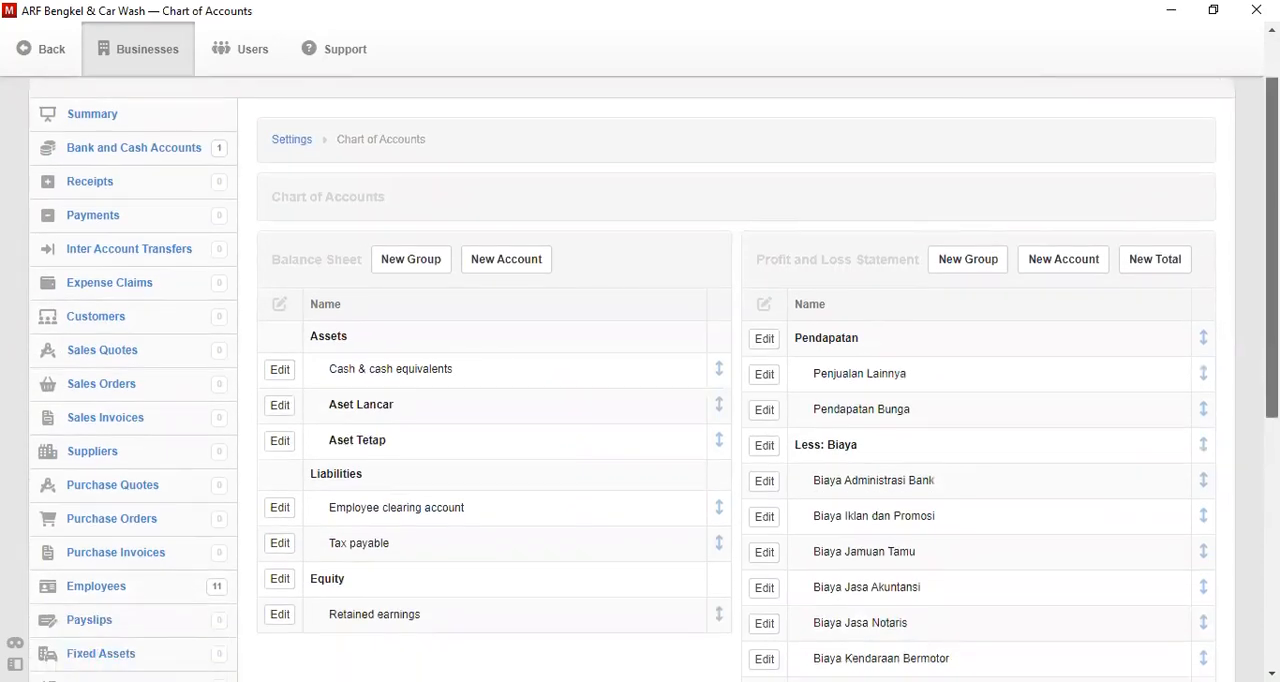
left_click(1058, 259)
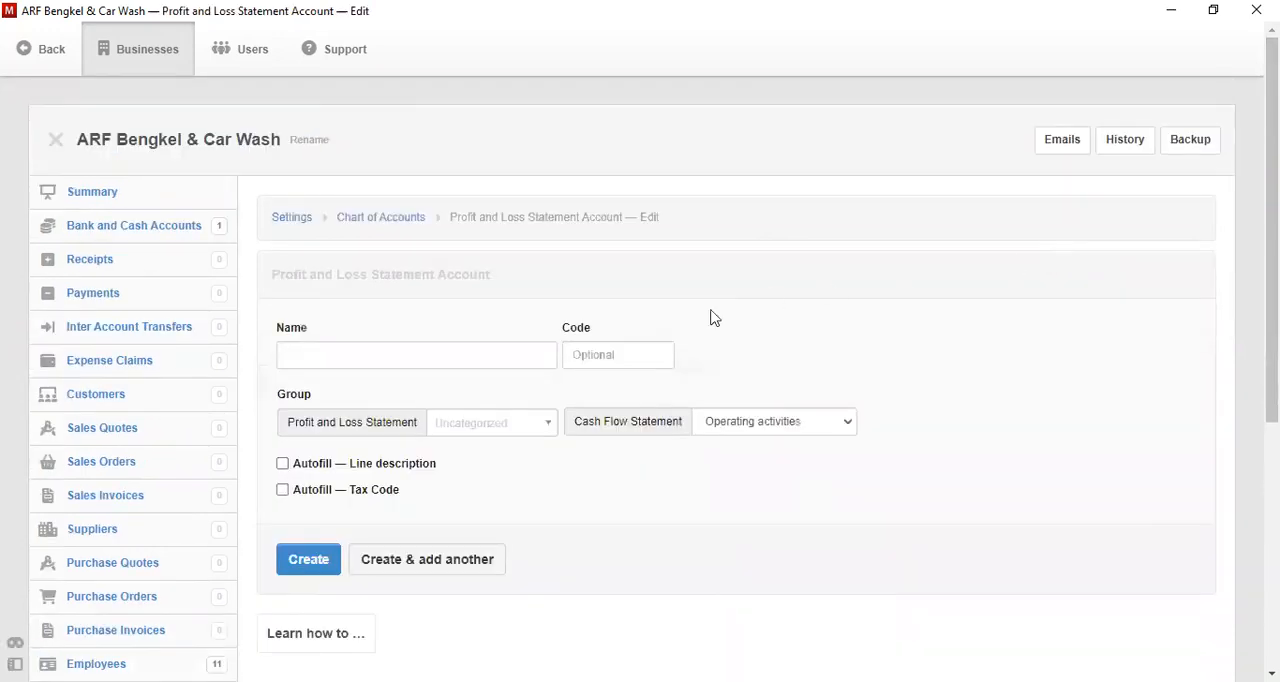
left_click(524, 351)
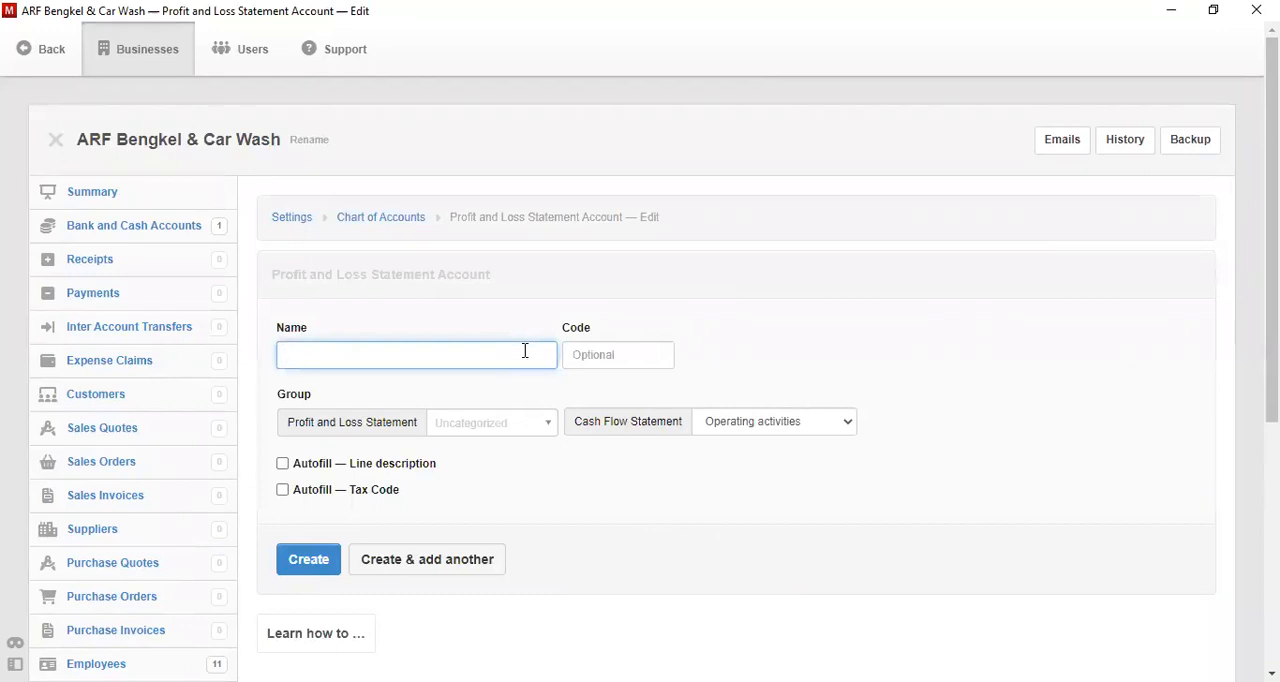
type("Asset Depreciation")
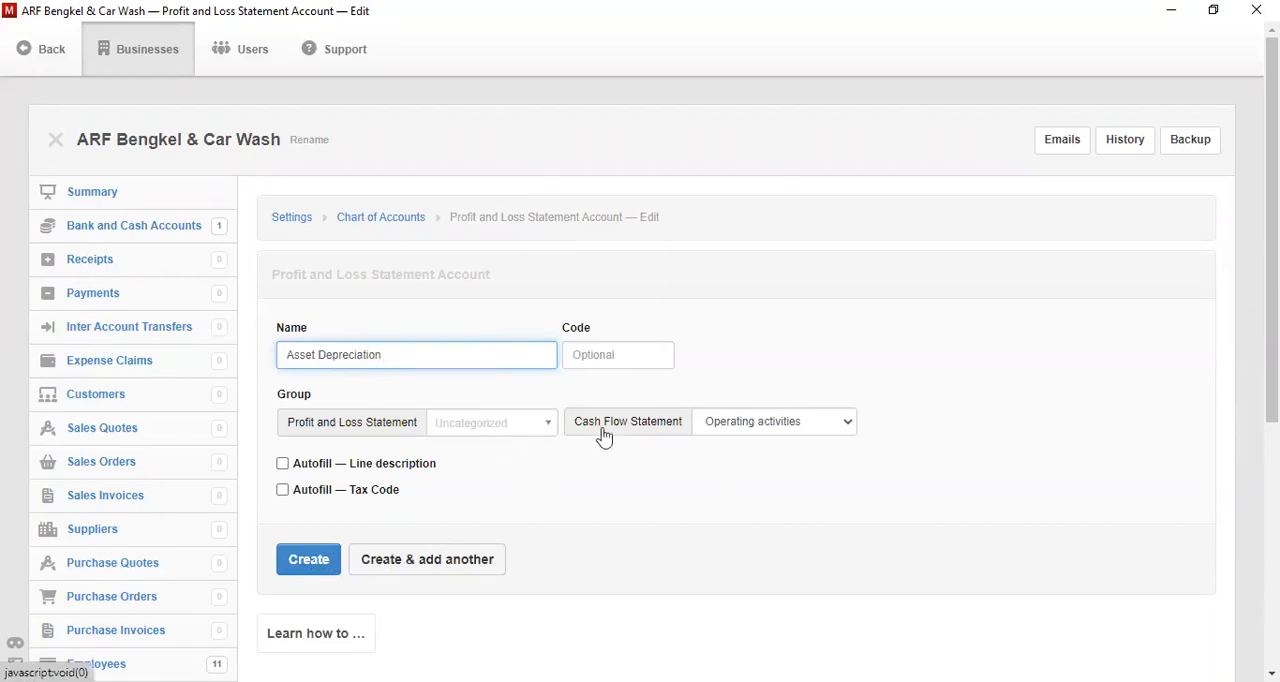
- Assign the account to the Biaya group and Investing activities for the cash flow statement, and create it
left_click(503, 421)
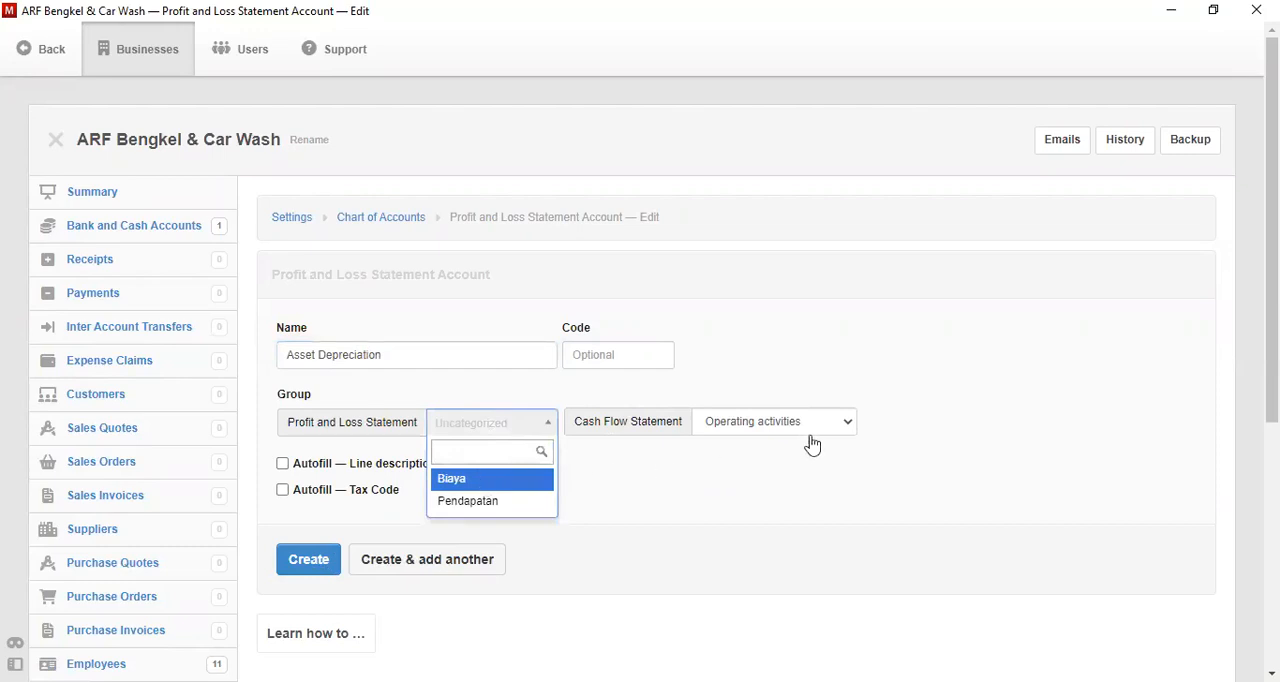
key("Return")
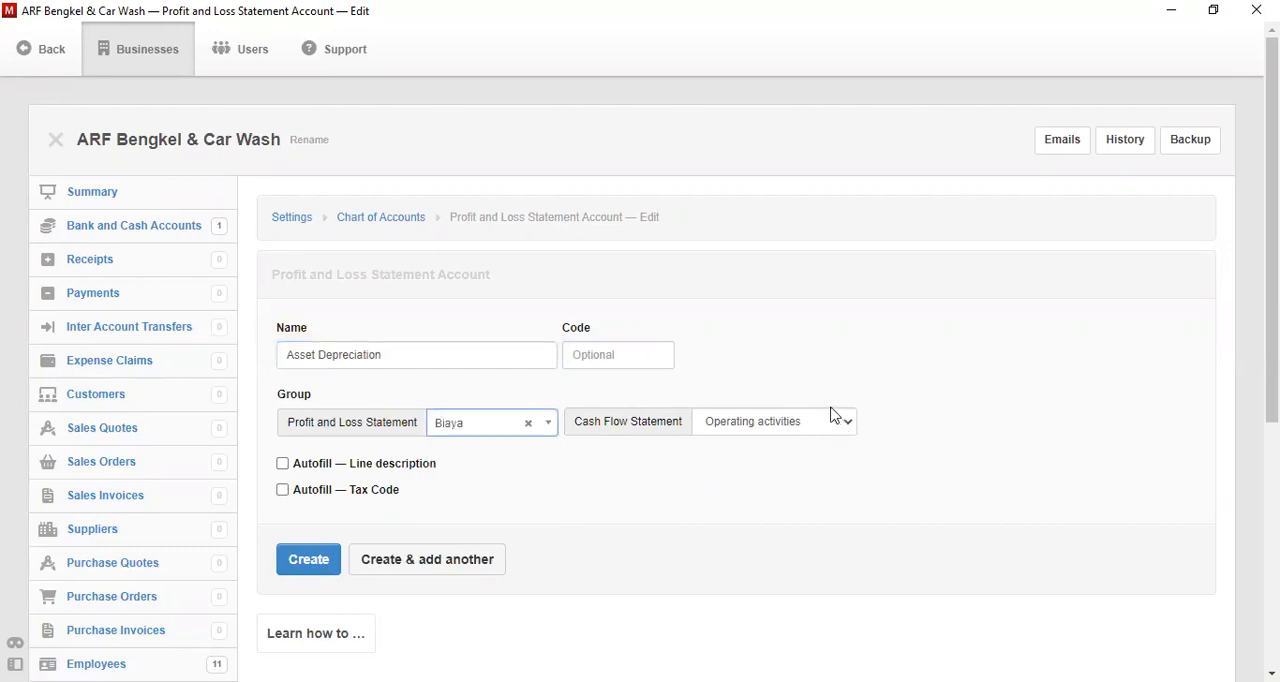
key("Tab")
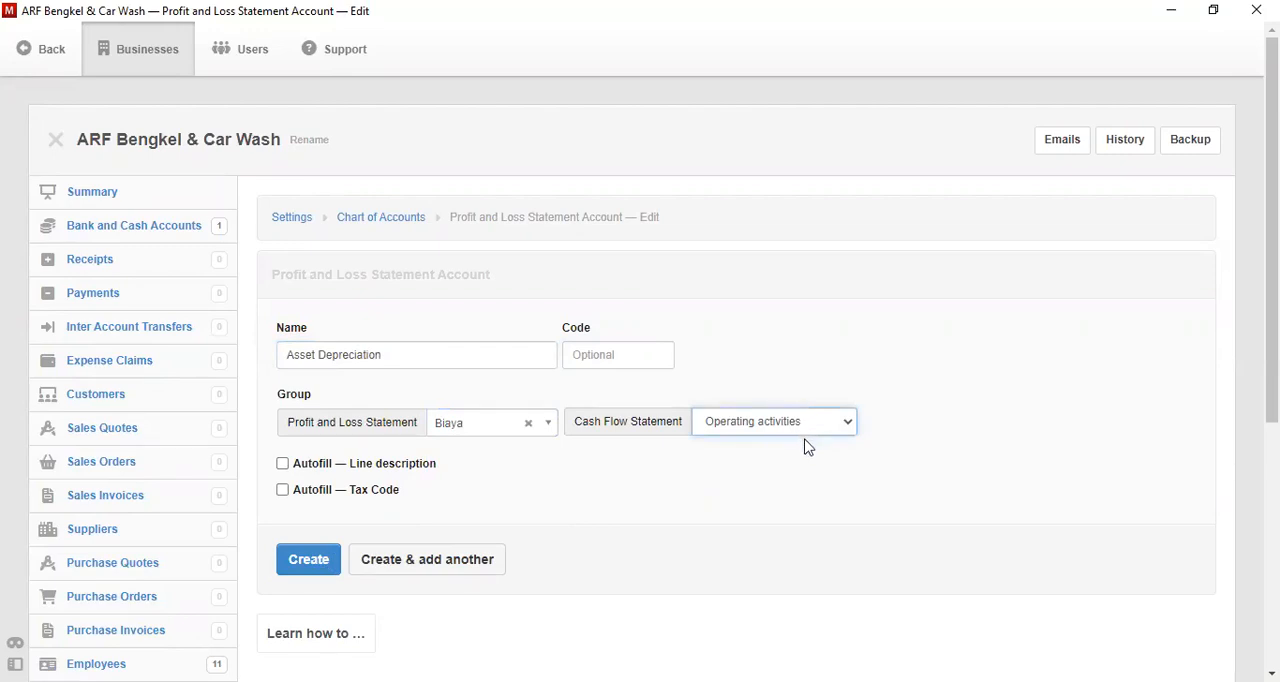
key("Down")
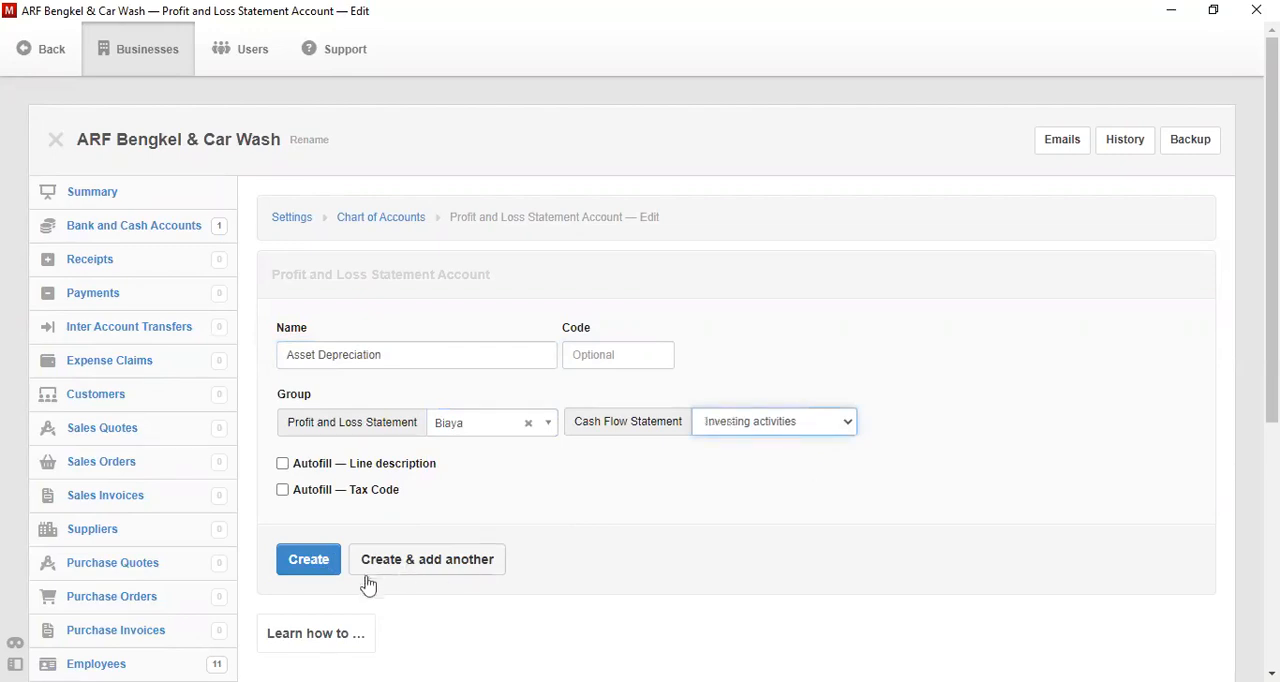
left_click(309, 561)
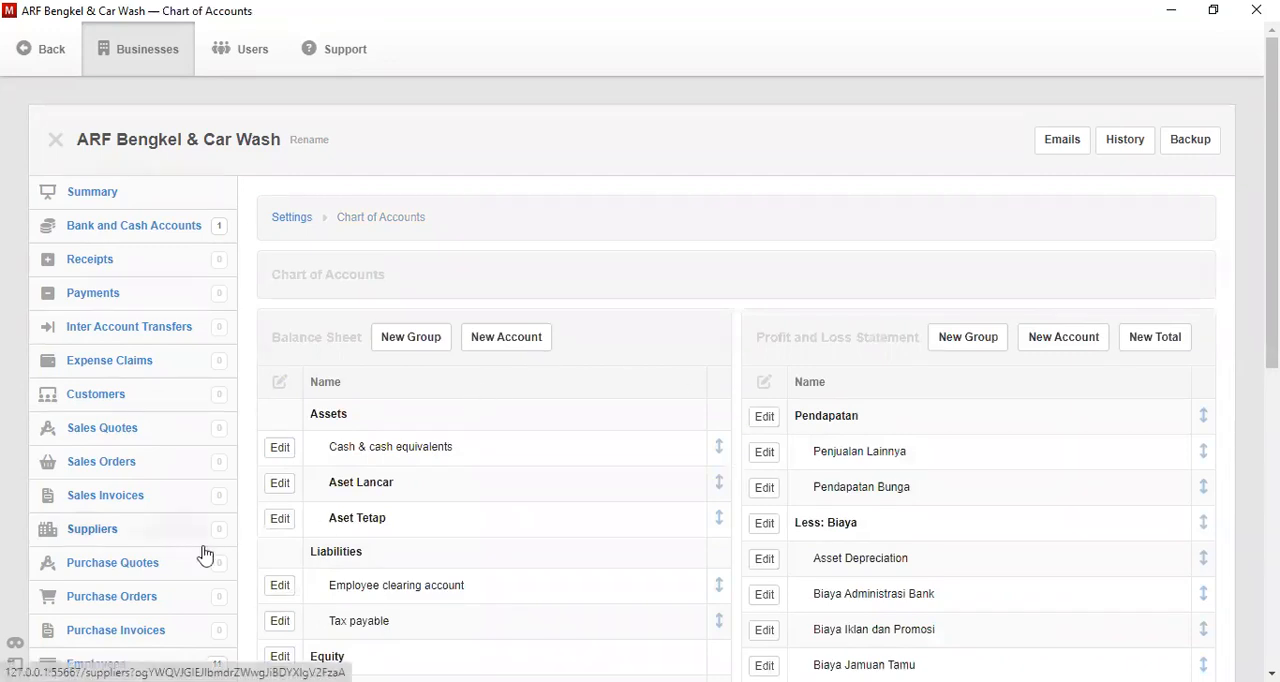
- Start a new fixed asset with the item name Laptop
scroll(990, 404, "down", 1)
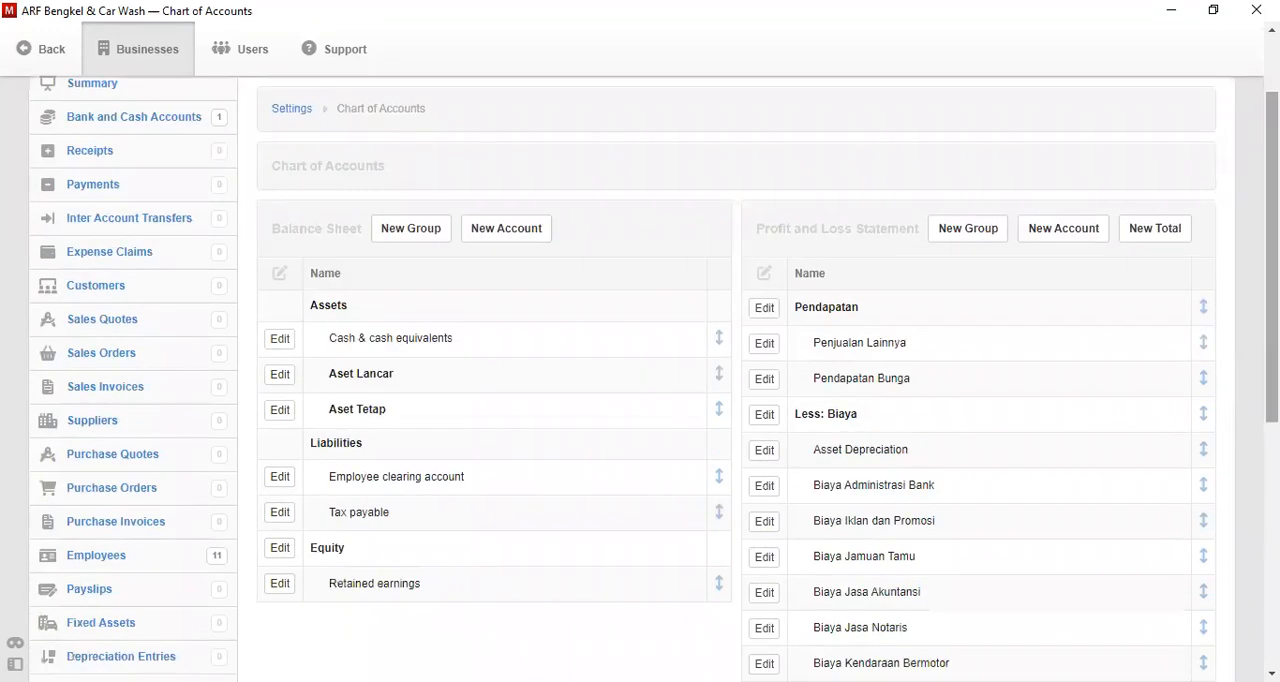
left_click(93, 628)
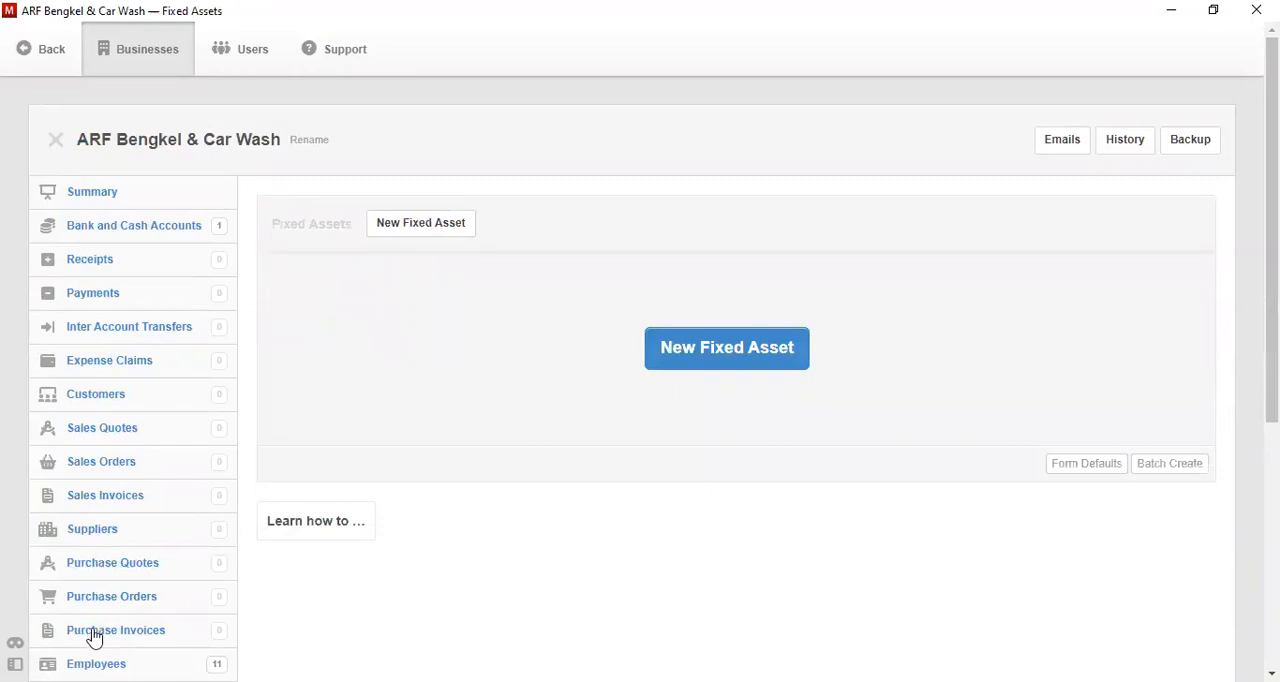
left_click(742, 341)
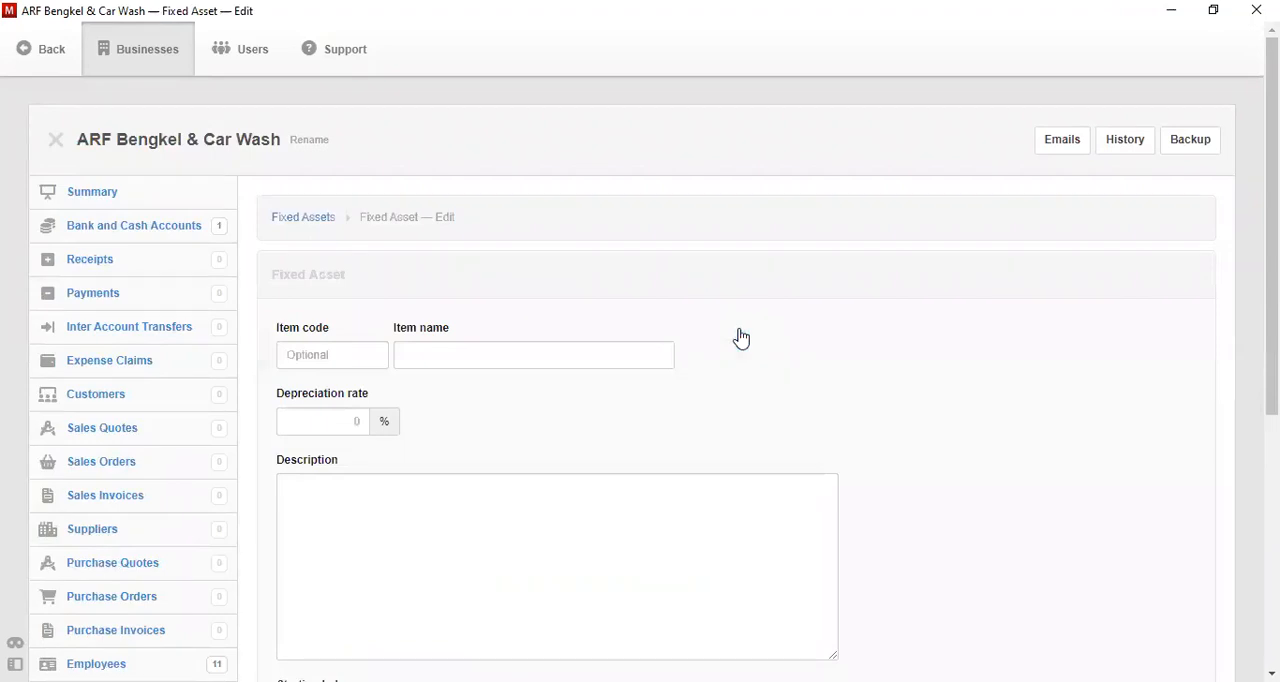
left_click(438, 354)
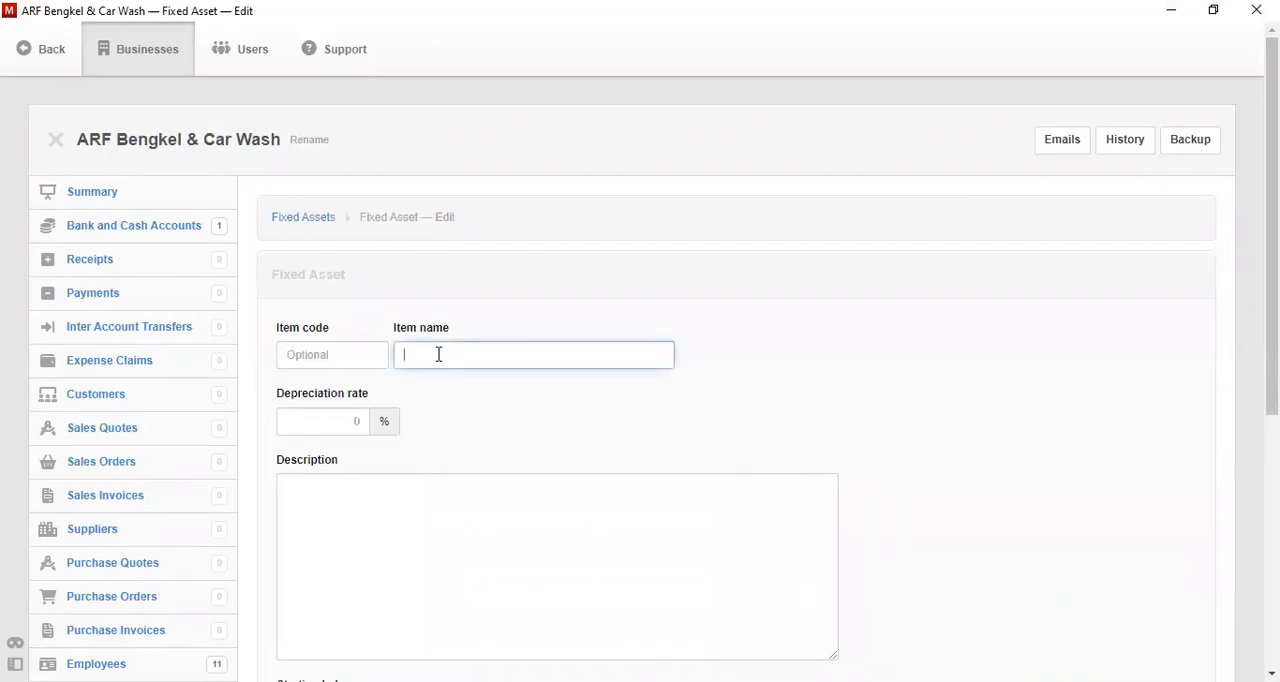
type("Laptop")
- Enter the laptop's description as "Acer Swift 3SF 314"
left_click(555, 539)
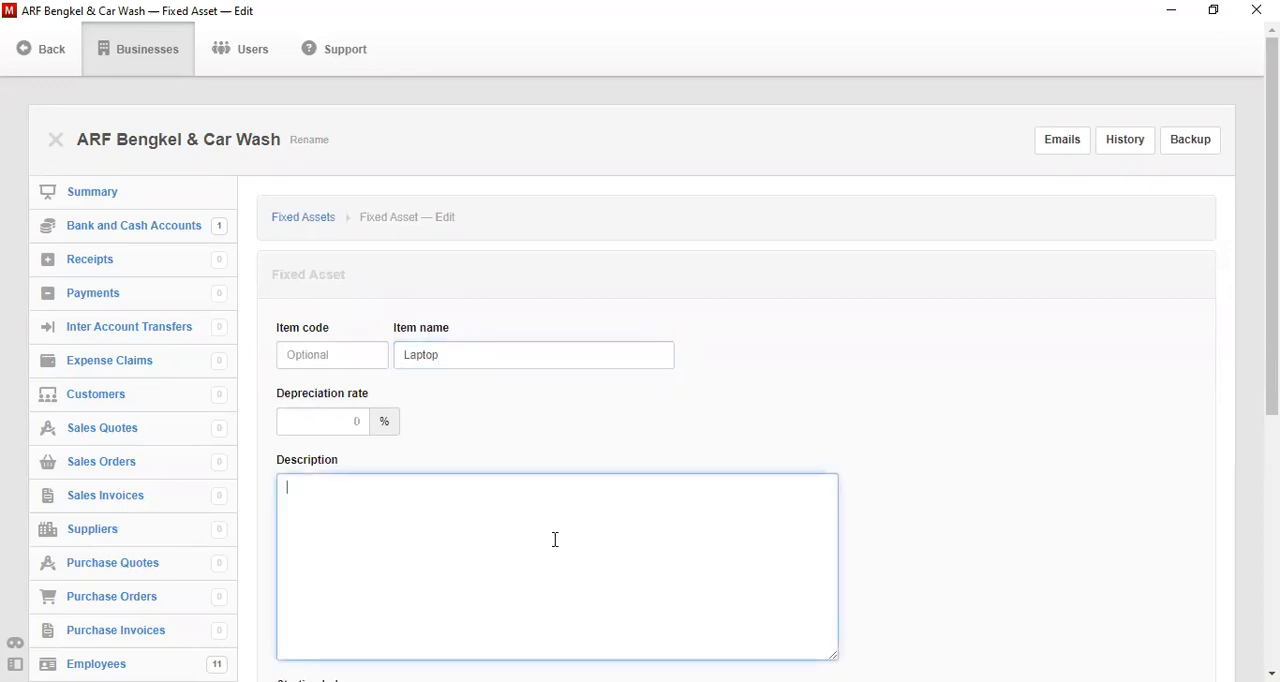
type("Acer Swift 3")
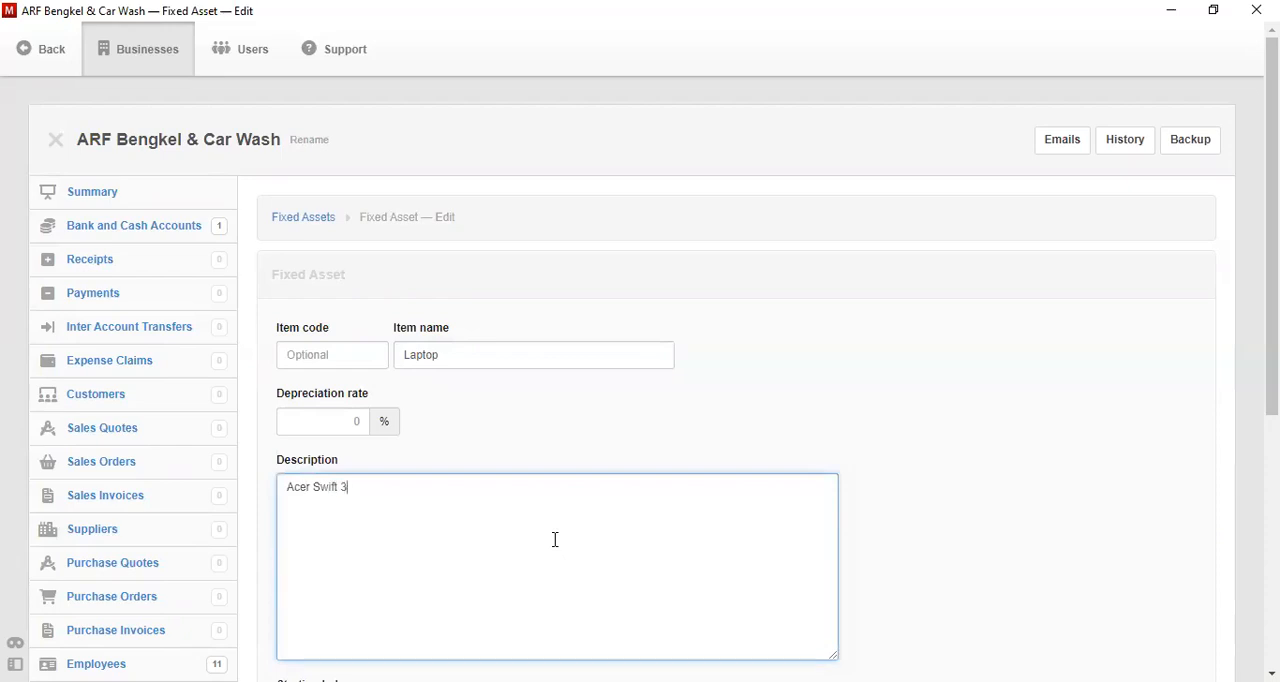
type("SF 314")
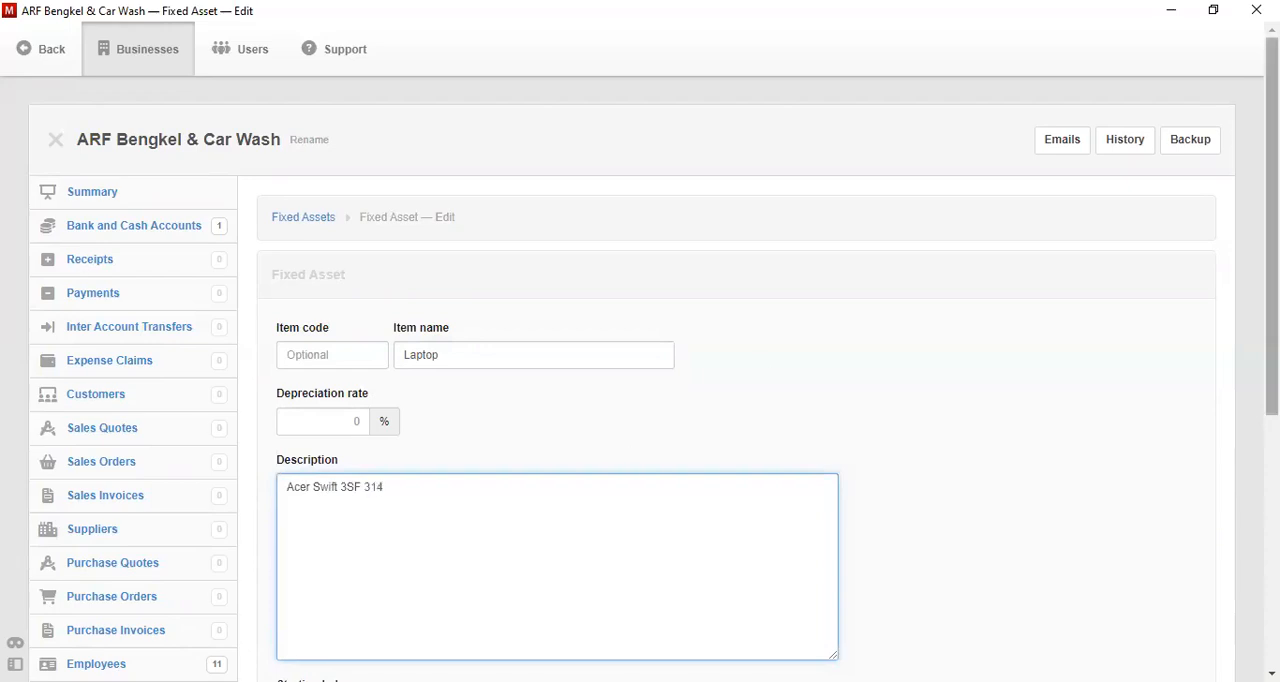
- Give the laptop the custom depreciation expense account Asset Depreciation and create it, continuing to another blank fixed asset
scroll(555, 539, "down", 1)
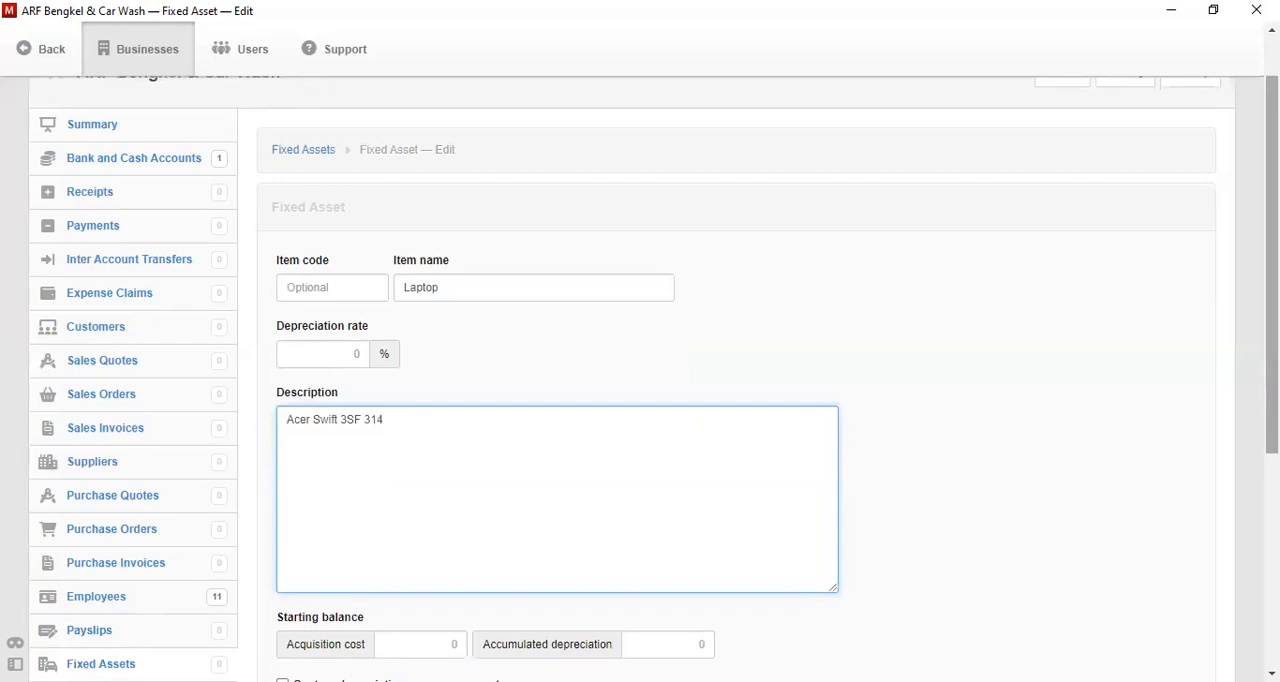
scroll(398, 474, "down", 3)
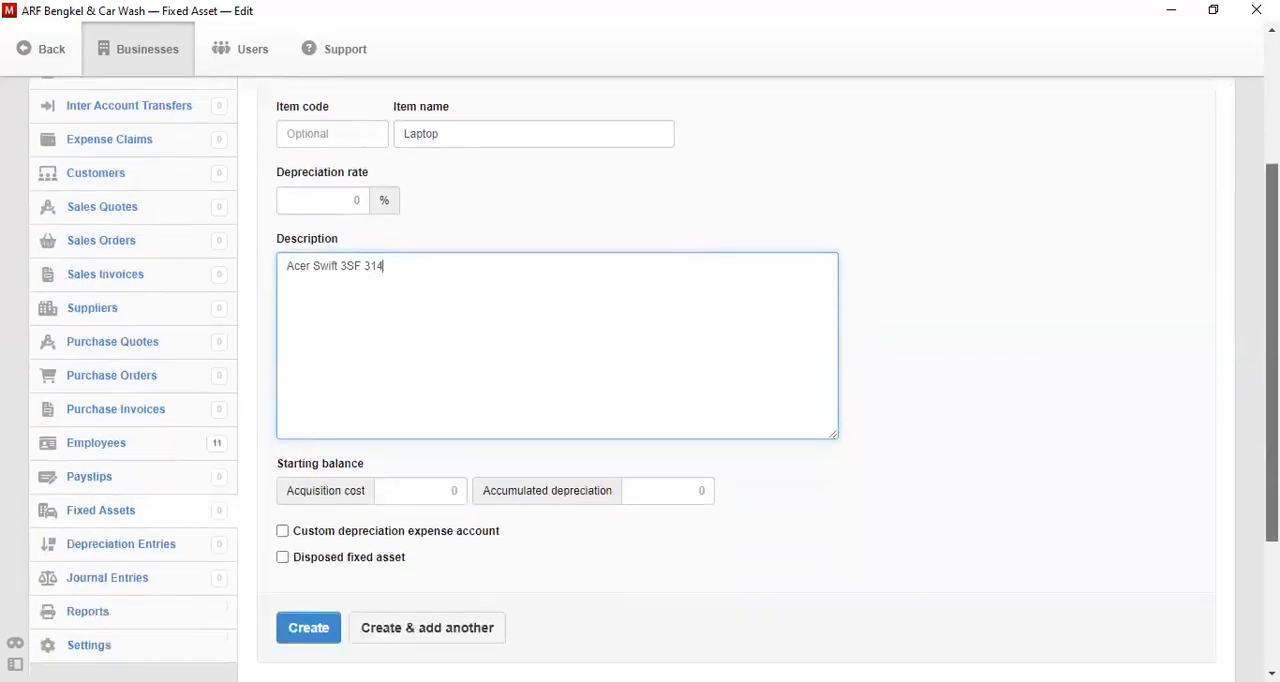
left_click(283, 488)
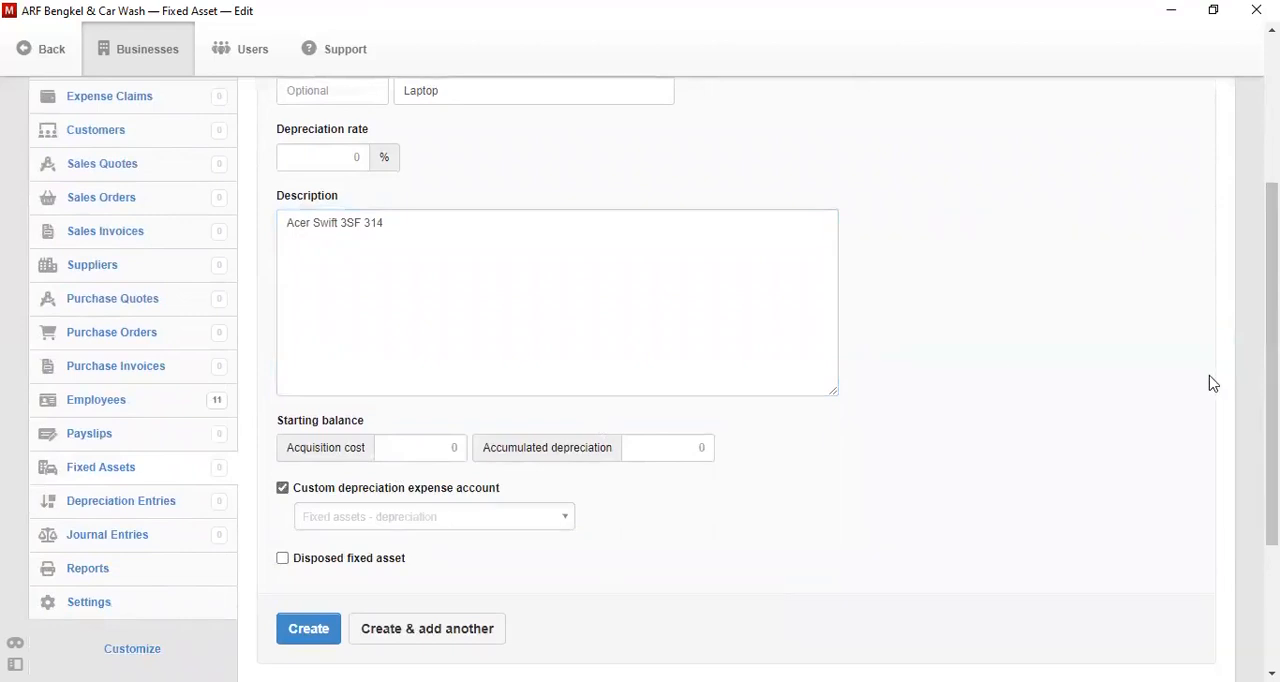
left_click(529, 516)
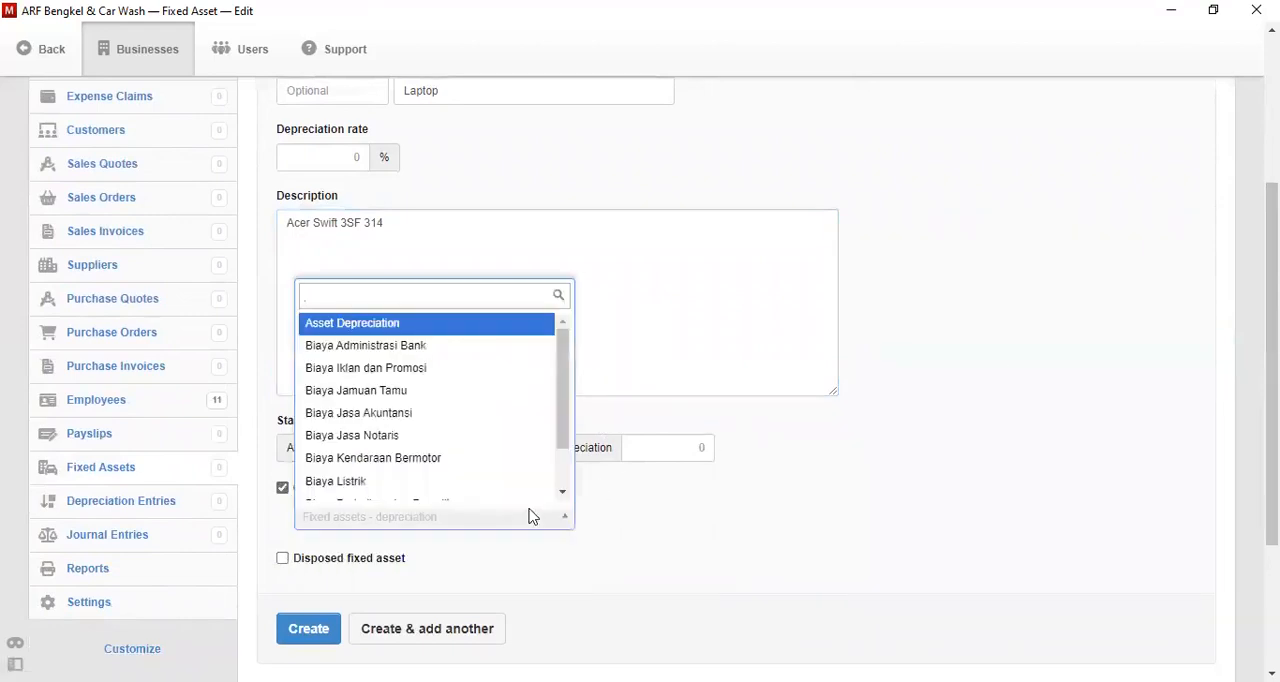
left_click(480, 326)
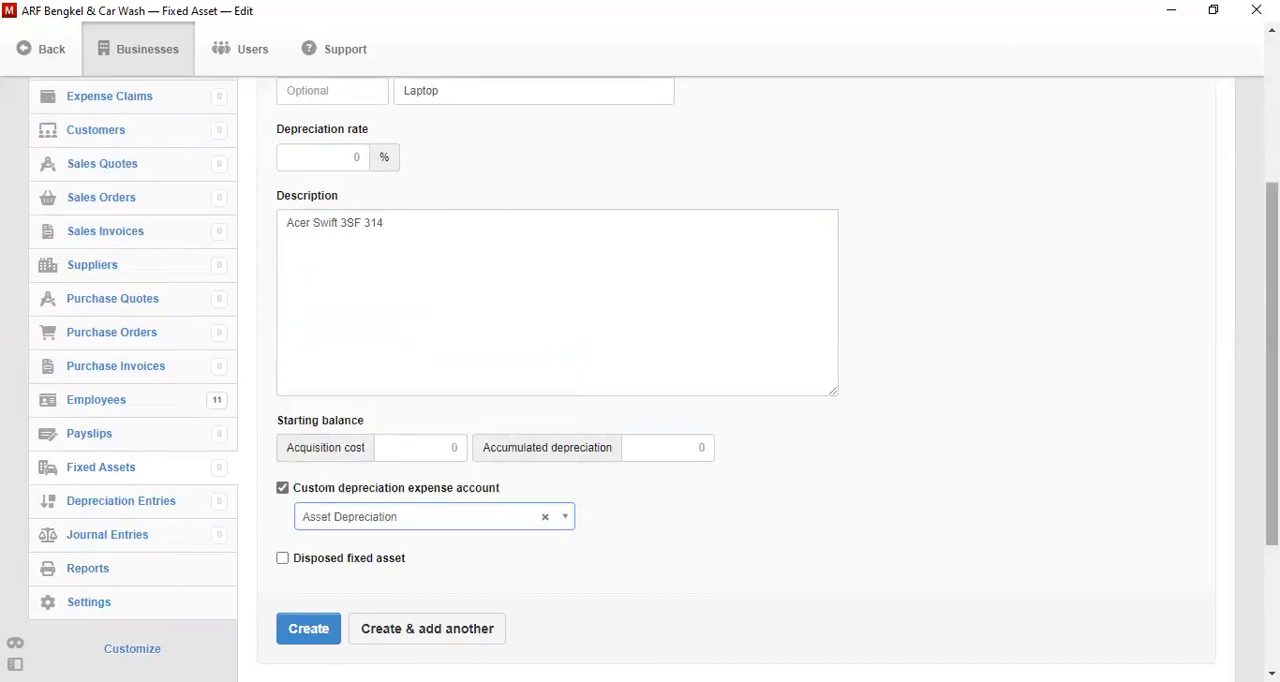
left_click(463, 640)
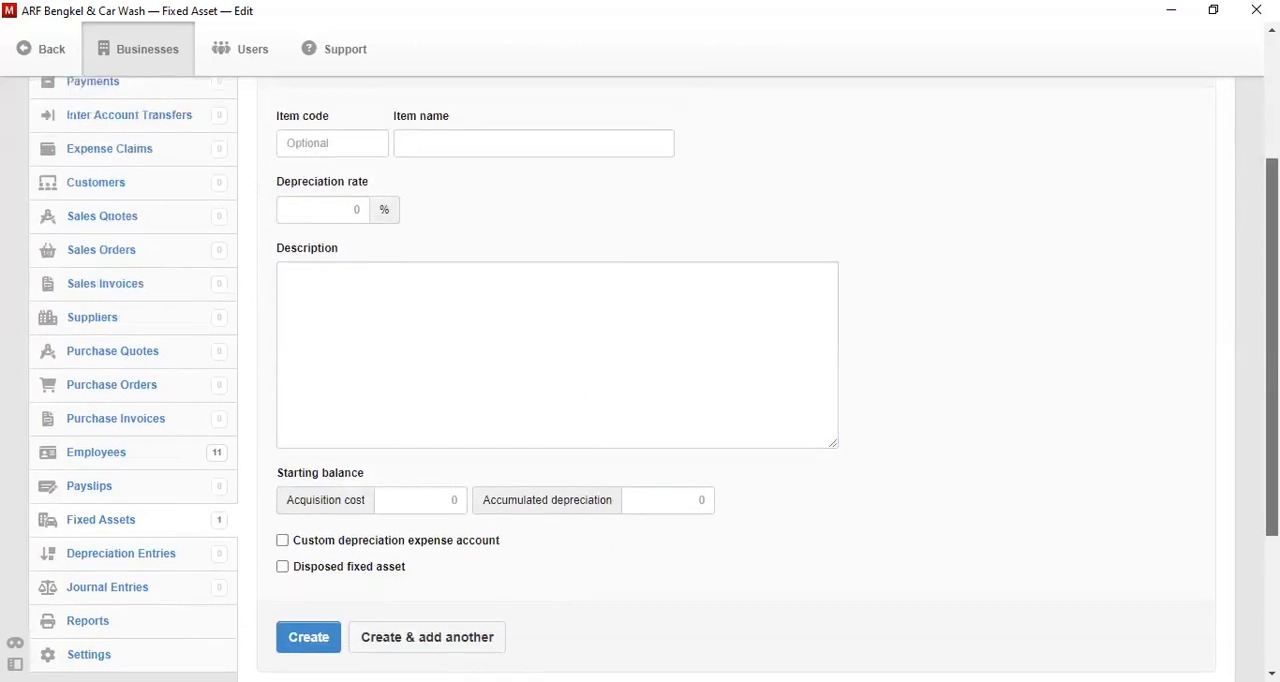
- Enter Printer as the item name of the new fixed asset
left_click(452, 329)
type("Printer")
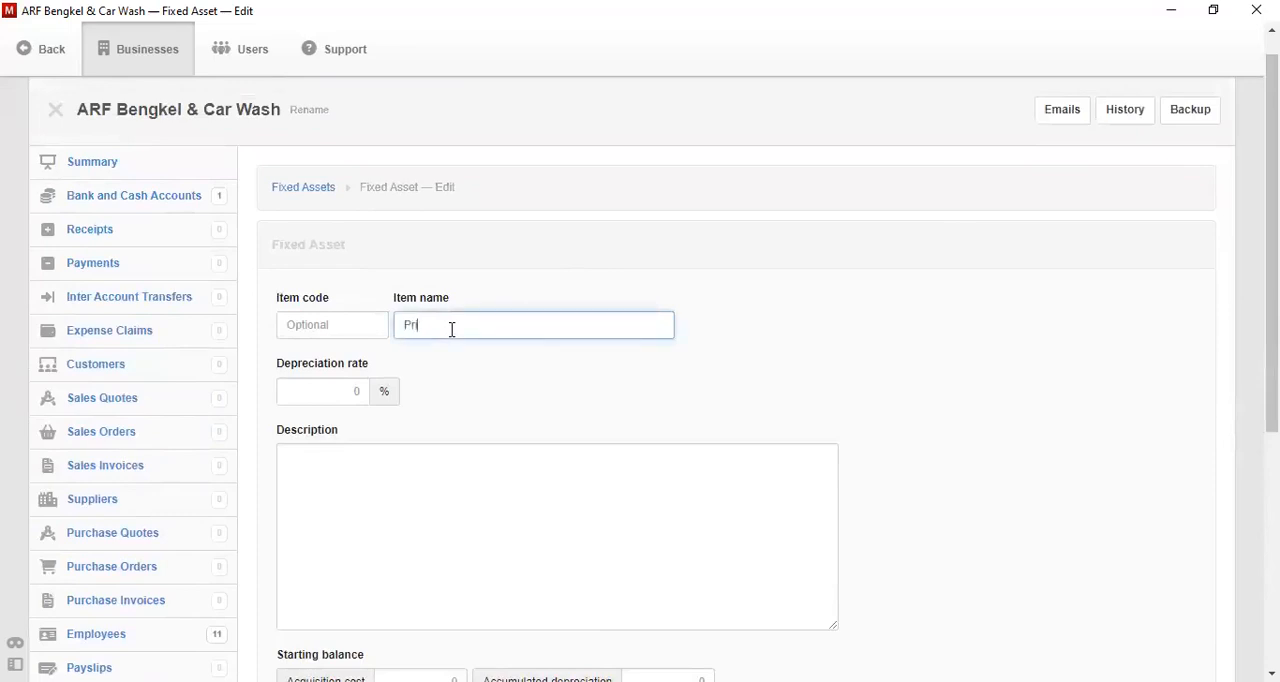
key("Tab")
key("Tab")
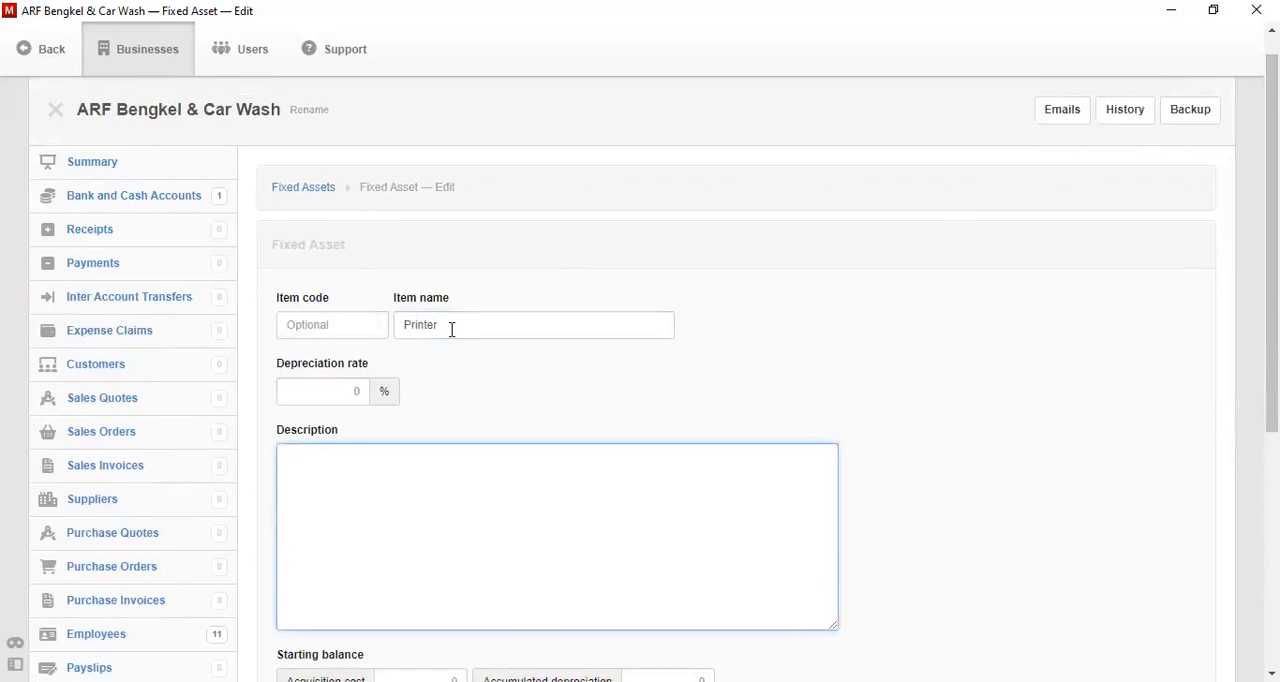
- Enter the printer's description as "Cannon Pixma G670"
type("Cannon Pixma G6670")
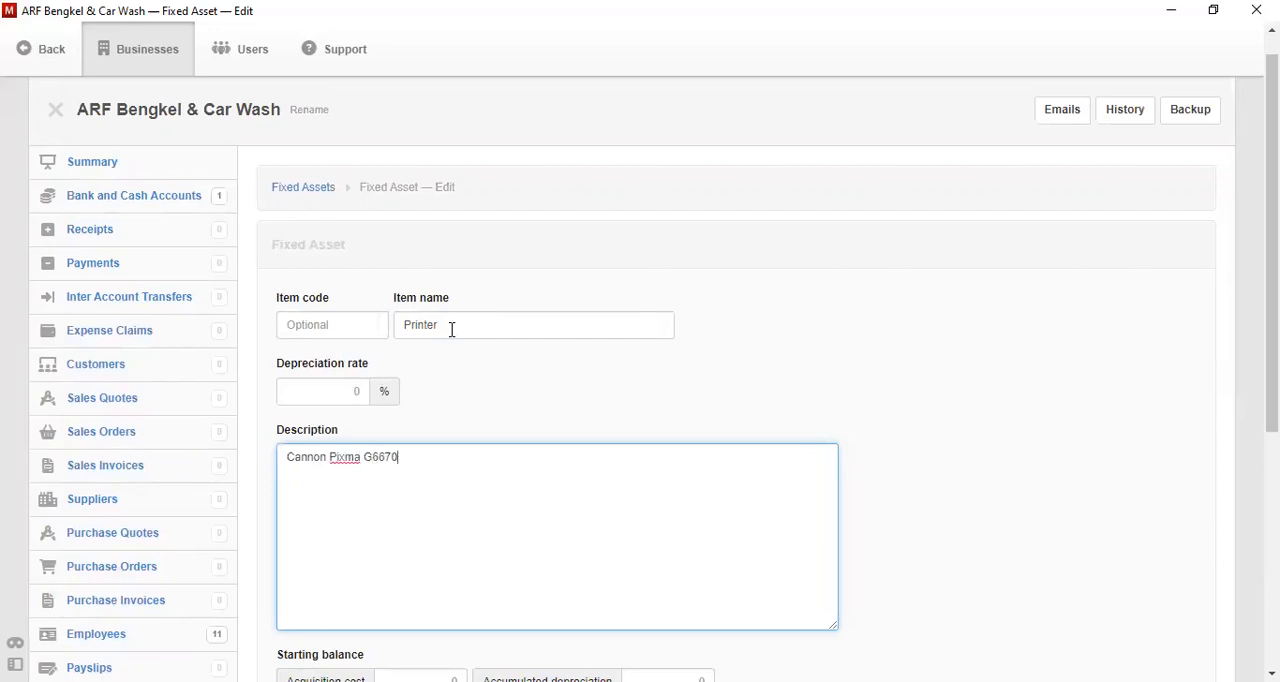
key("BackSpace")
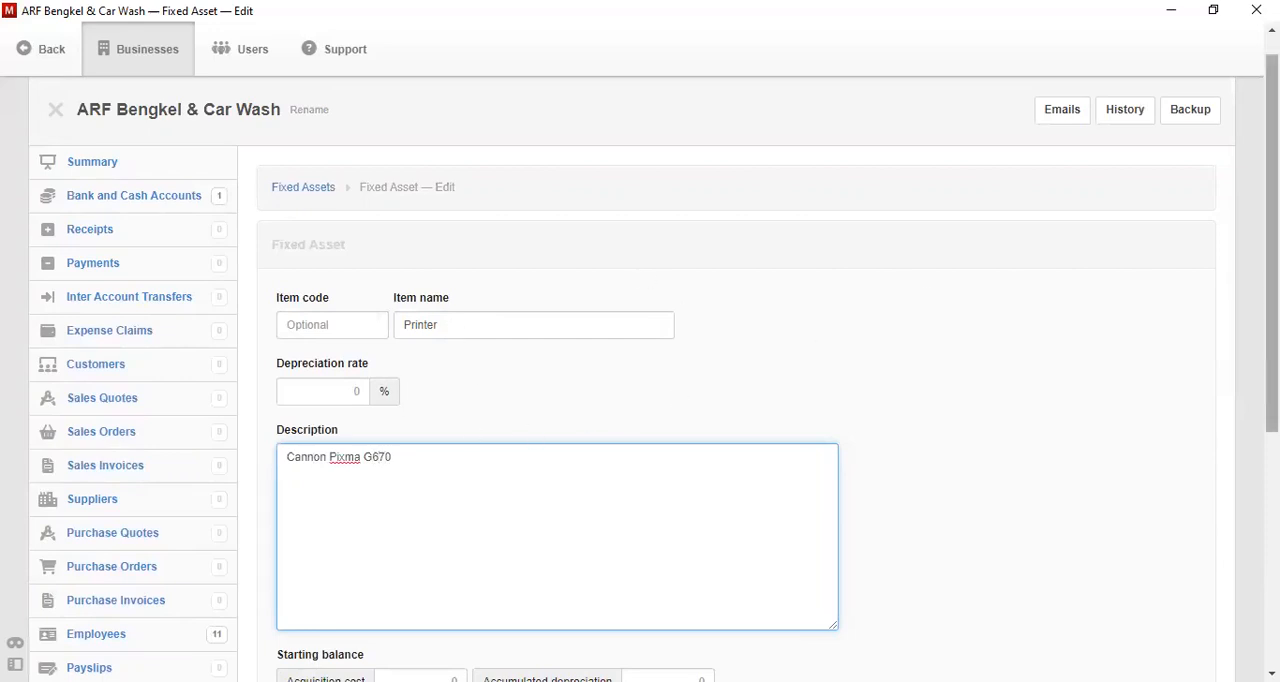
- Give the printer the custom depreciation expense account Asset Depreciation and create it, continuing to another blank fixed asset
scroll(803, 343, "down", 3)
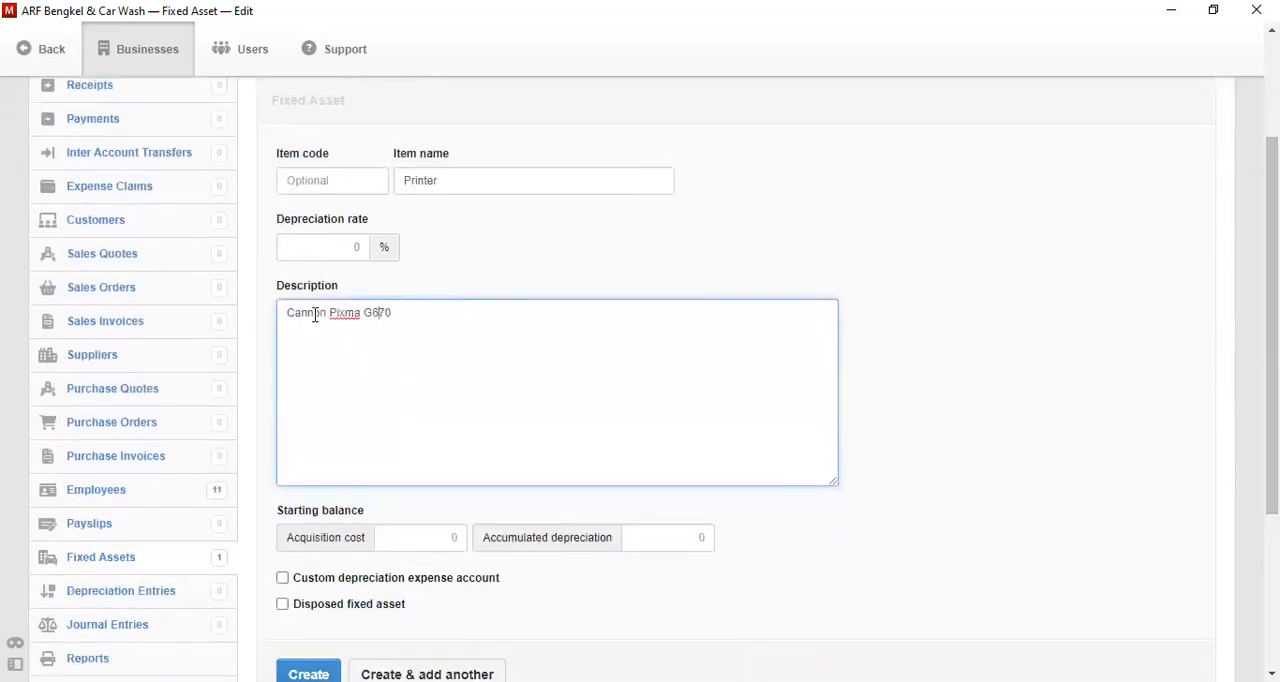
left_click(284, 581)
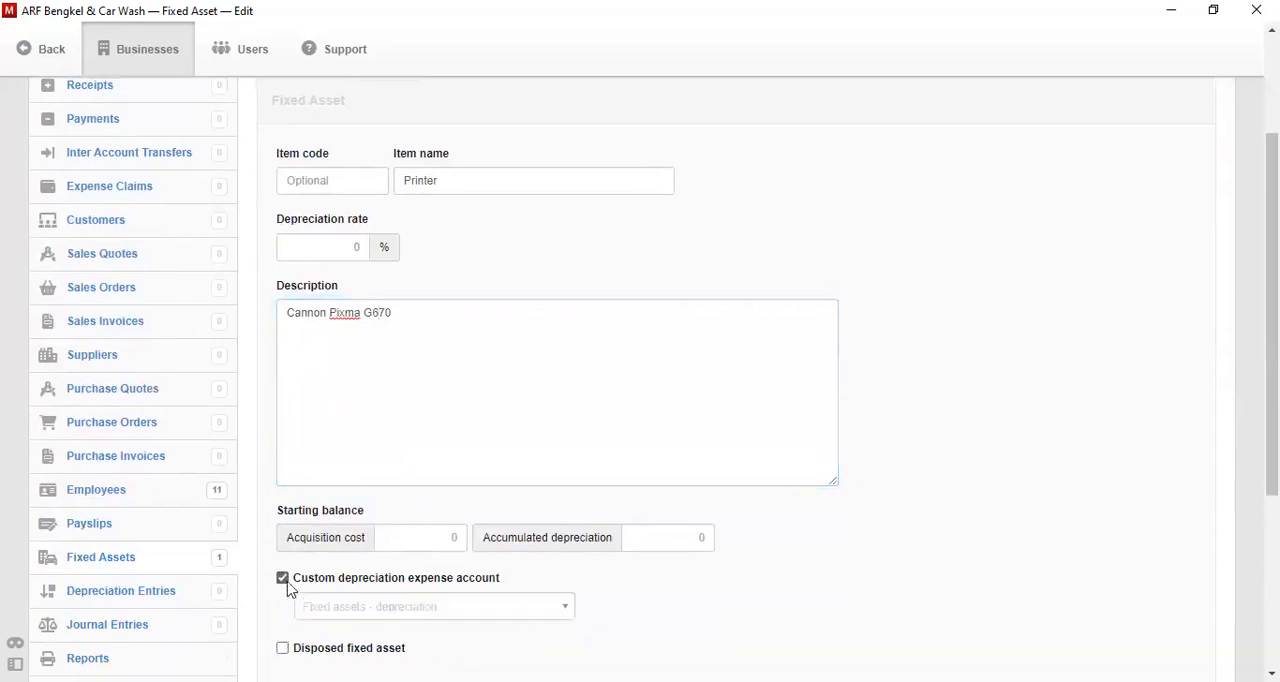
left_click(375, 618)
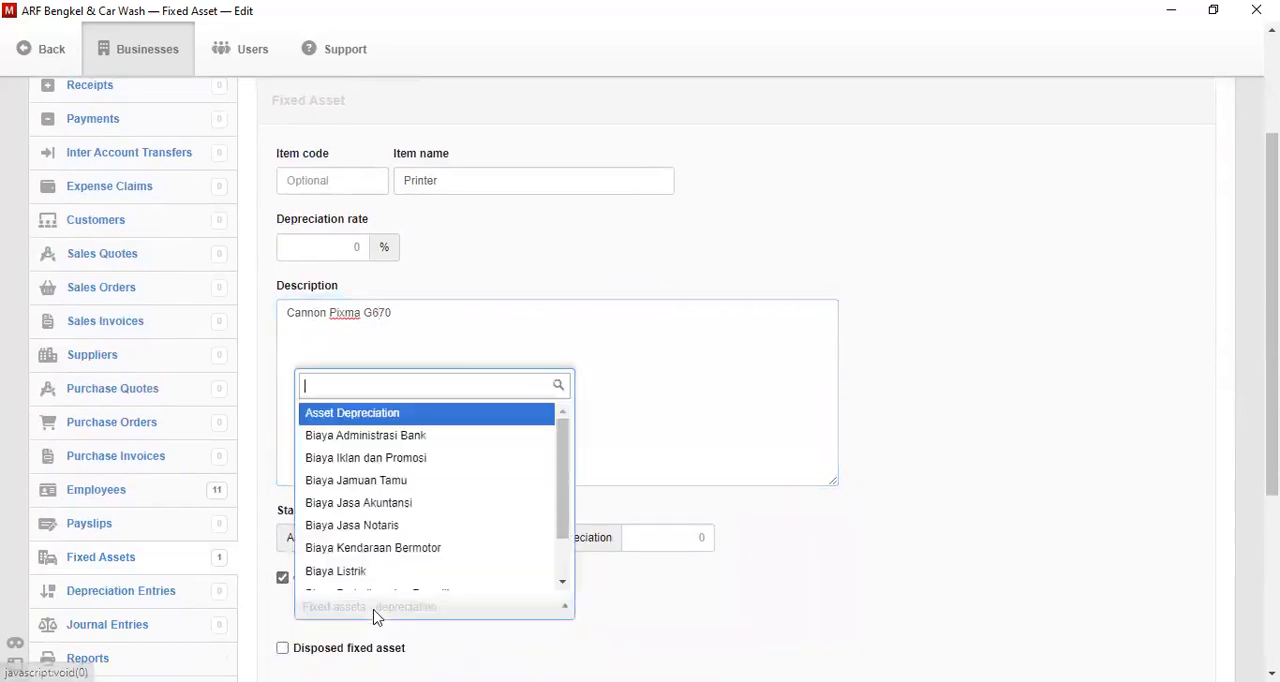
left_click(391, 410)
scroll(1030, 485, "down", 2)
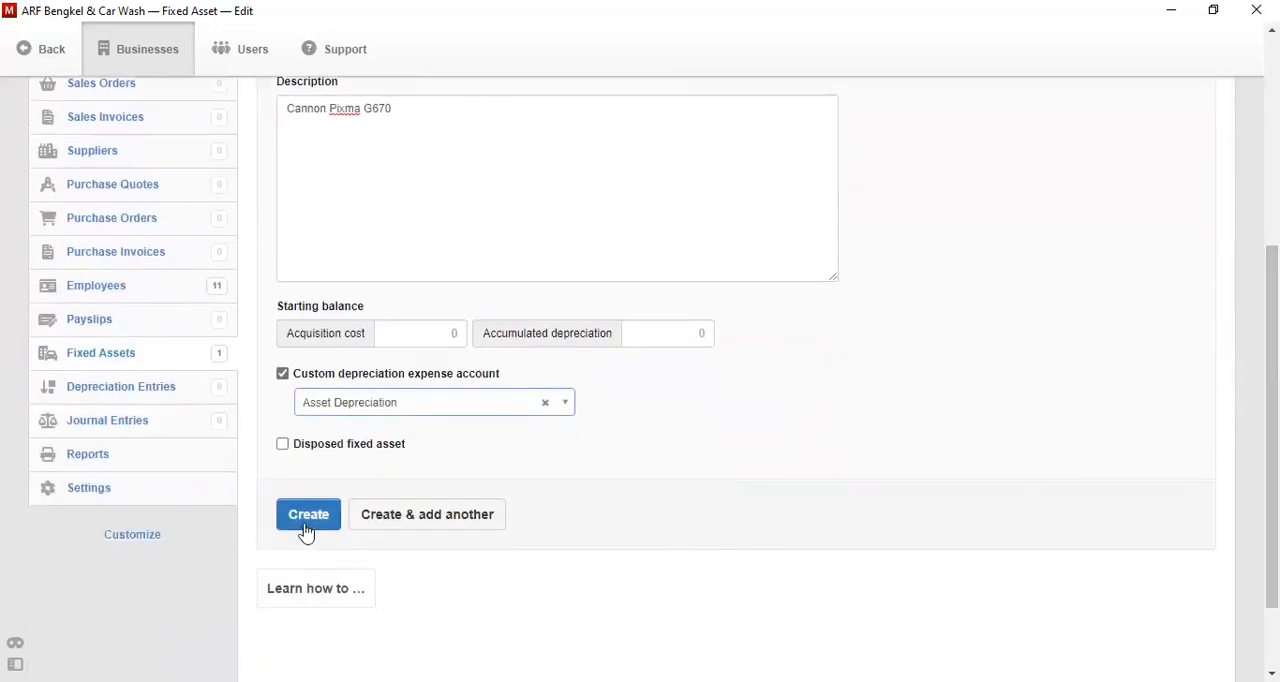
left_click(457, 516)
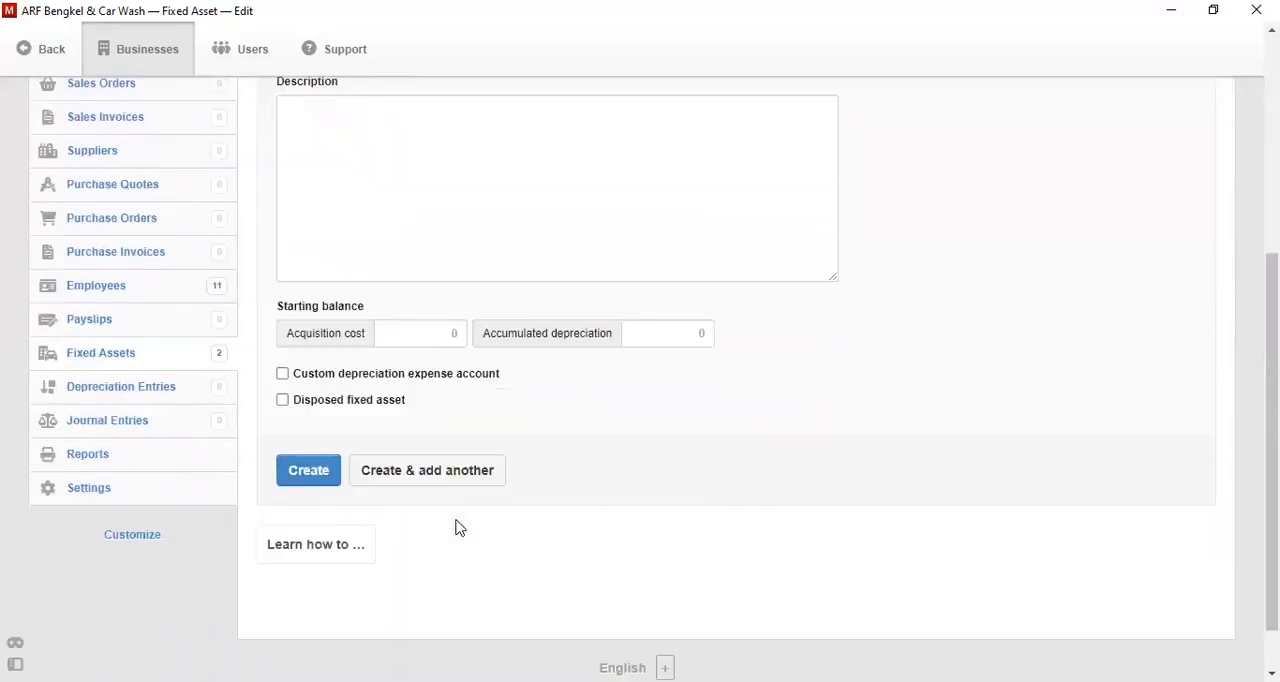
- Fill in the new fixed asset with the item name Tablet and the description "Ipad Pro 11"
left_click_drag(1272, 460, 814, 323)
left_click(629, 270)
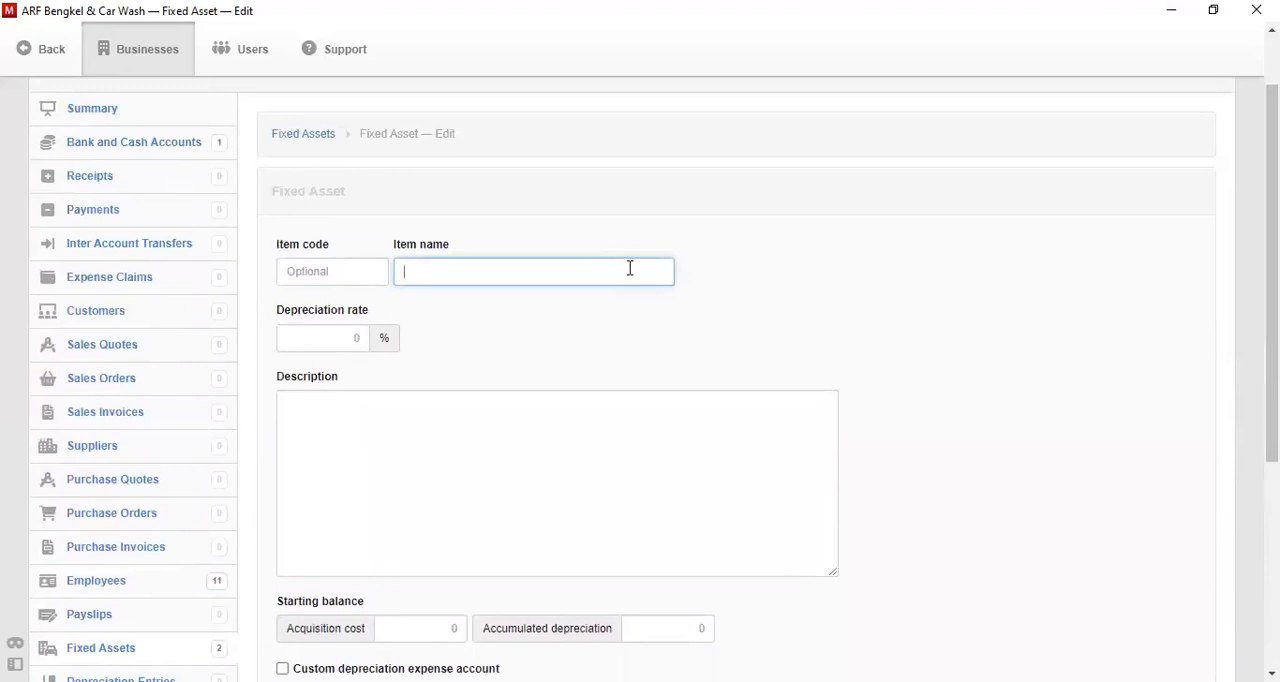
type("Tablet")
key("Tab")
key("Tab")
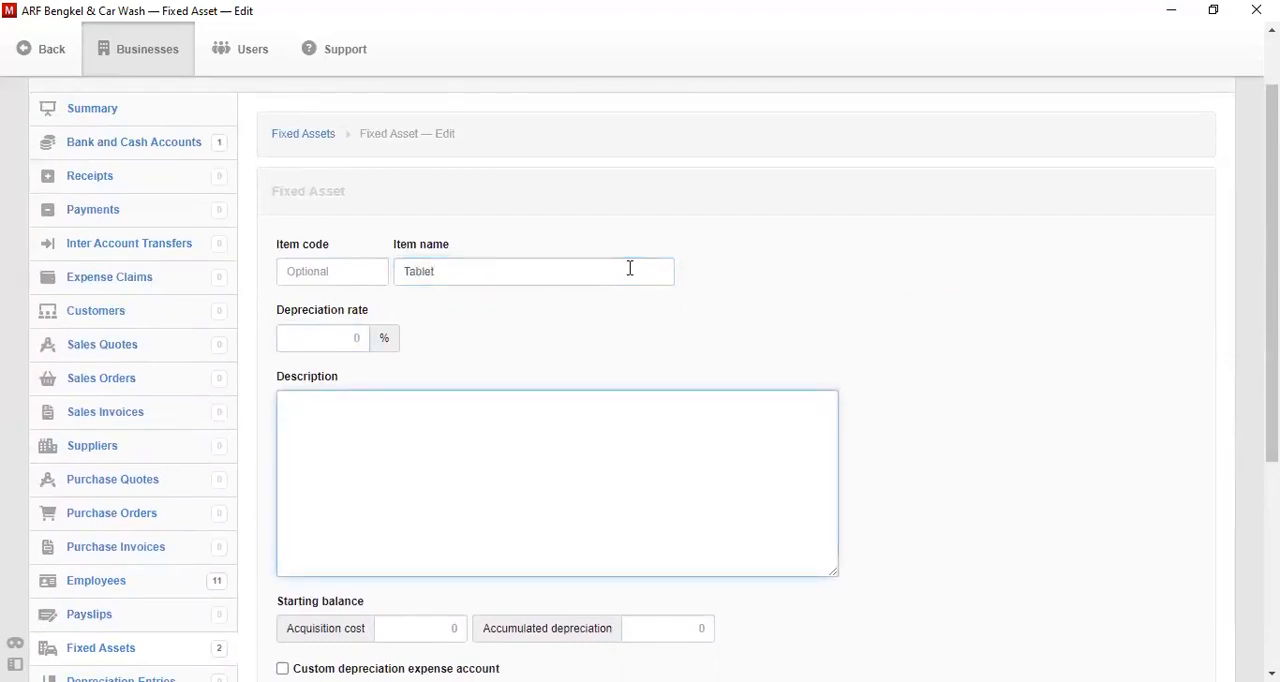
type("Ipad Pro 11")
- Create the tablet with the custom depreciation expense account Asset Depreciation, and also create the blank fixed asset that follows
scroll(391, 400, "down", 5)
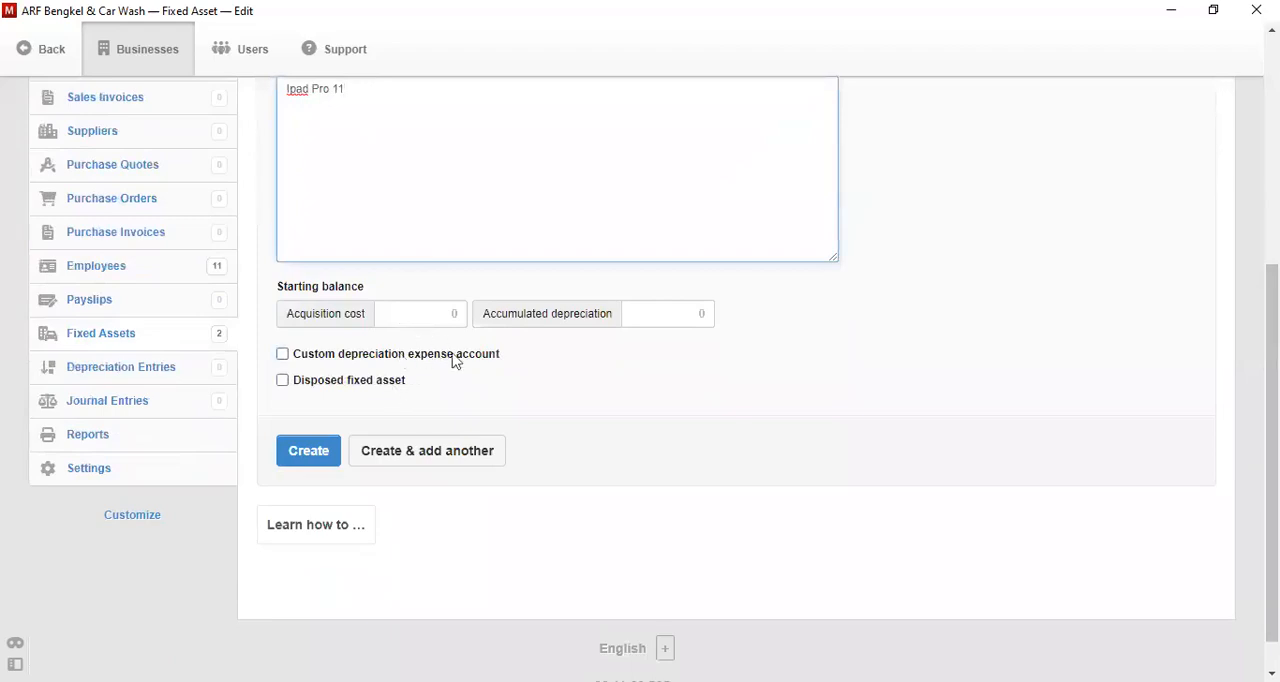
left_click(284, 355)
left_click(396, 389)
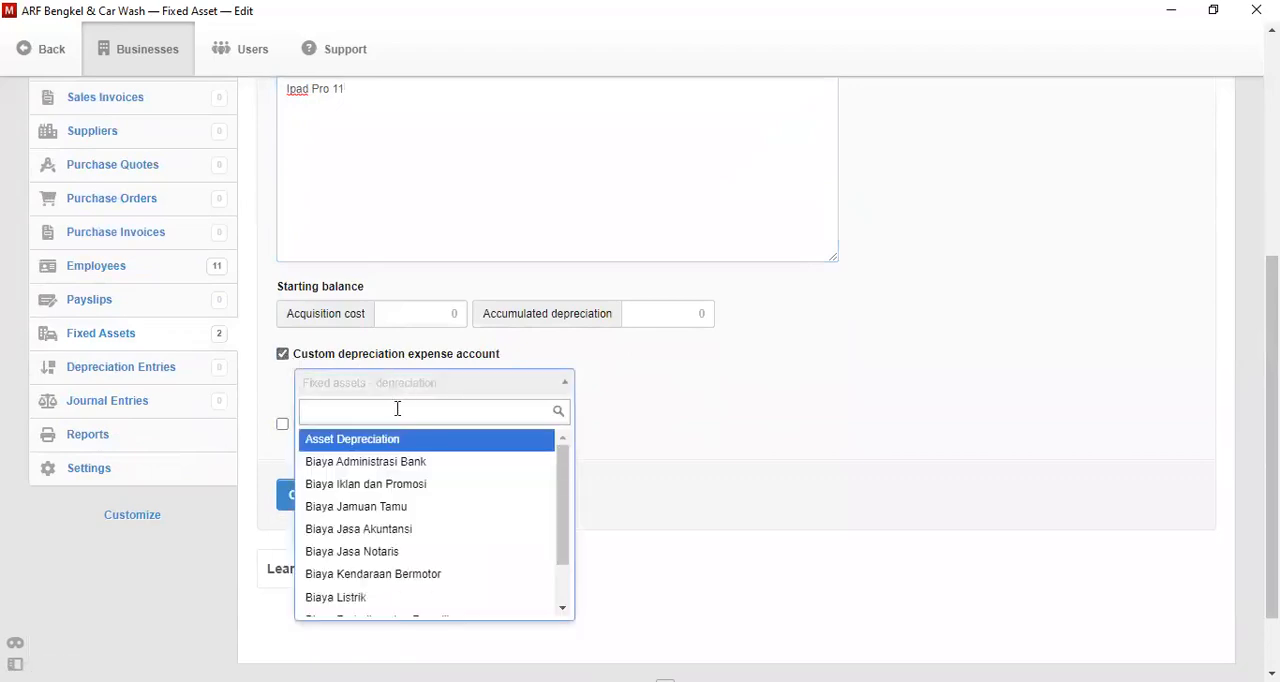
left_click(548, 444)
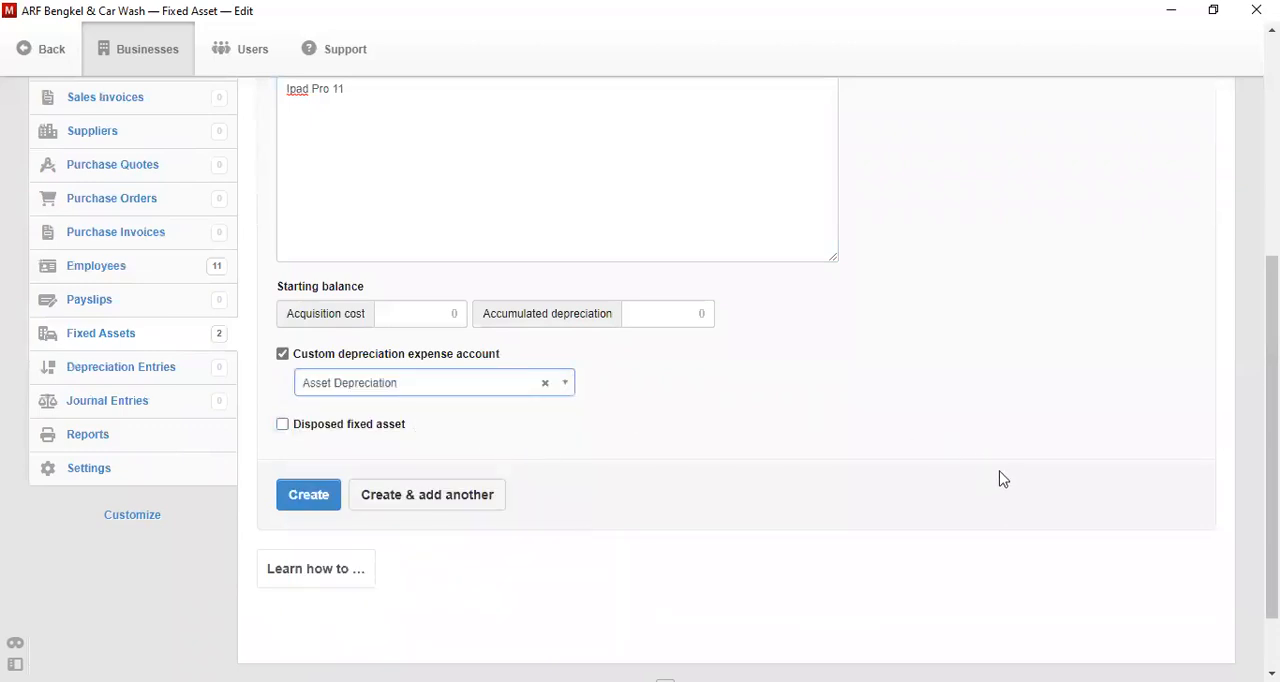
left_click(463, 497)
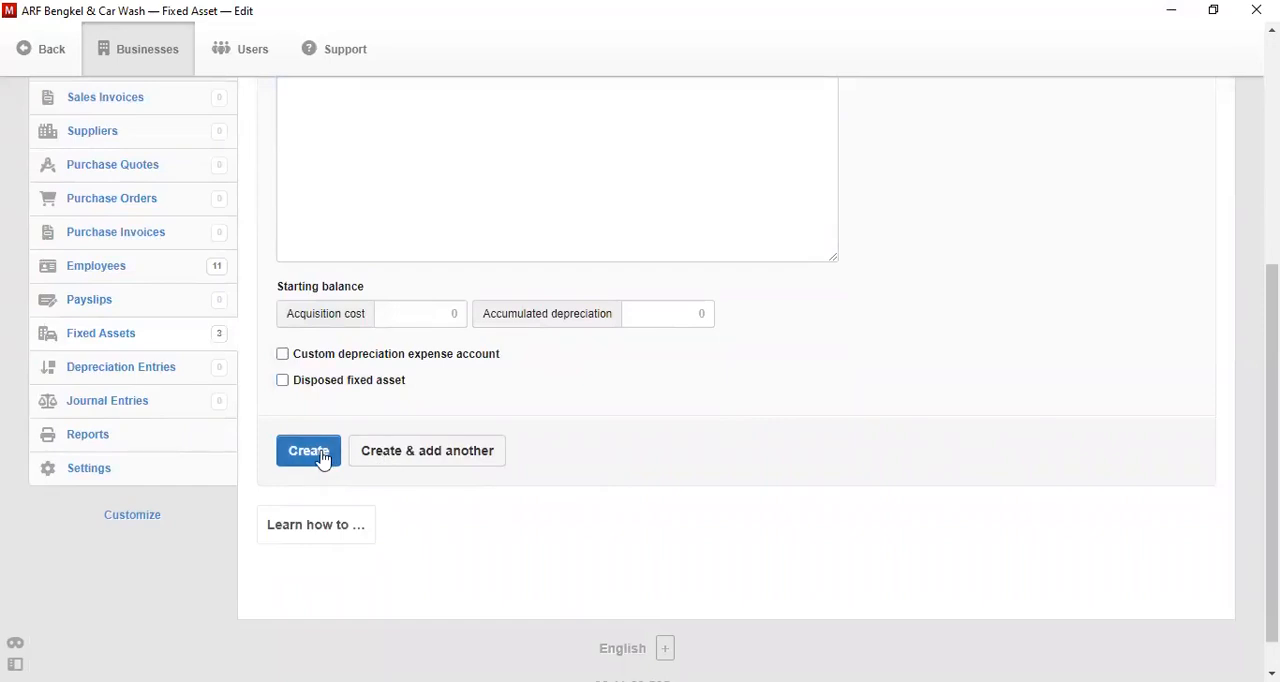
left_click(320, 458)
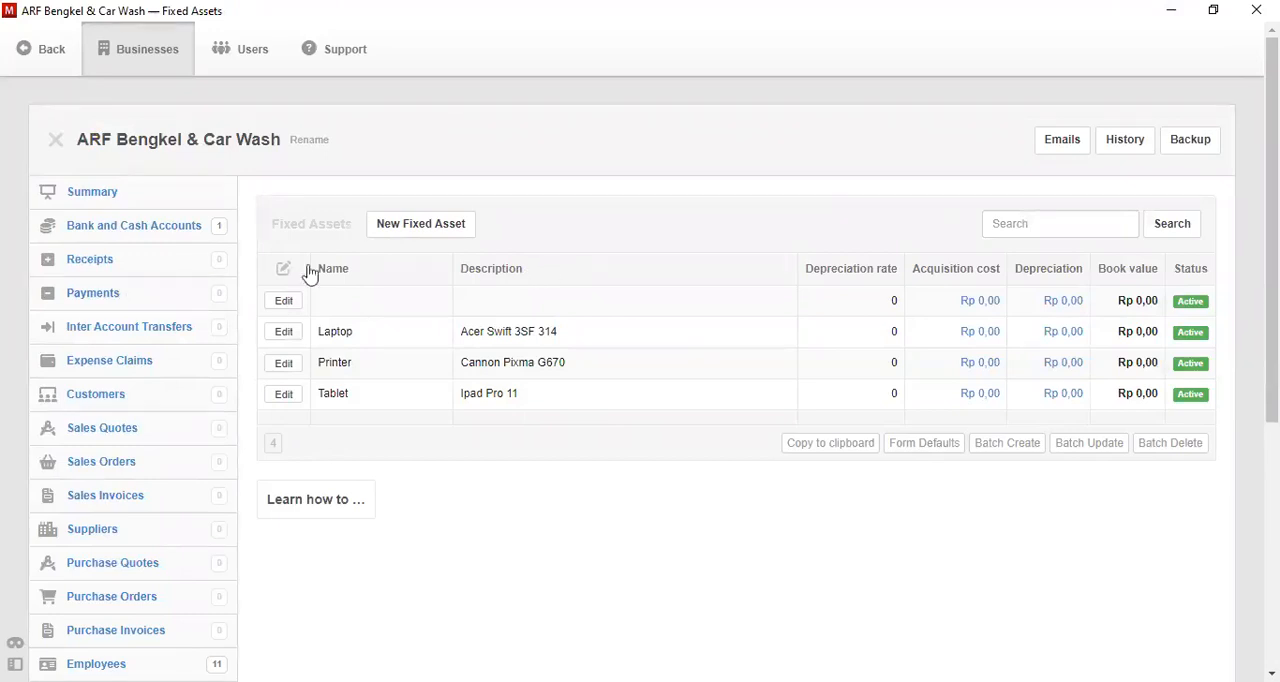
- Create a new supplier named PT Kencana Jaya with the code S-001
left_click(115, 538)
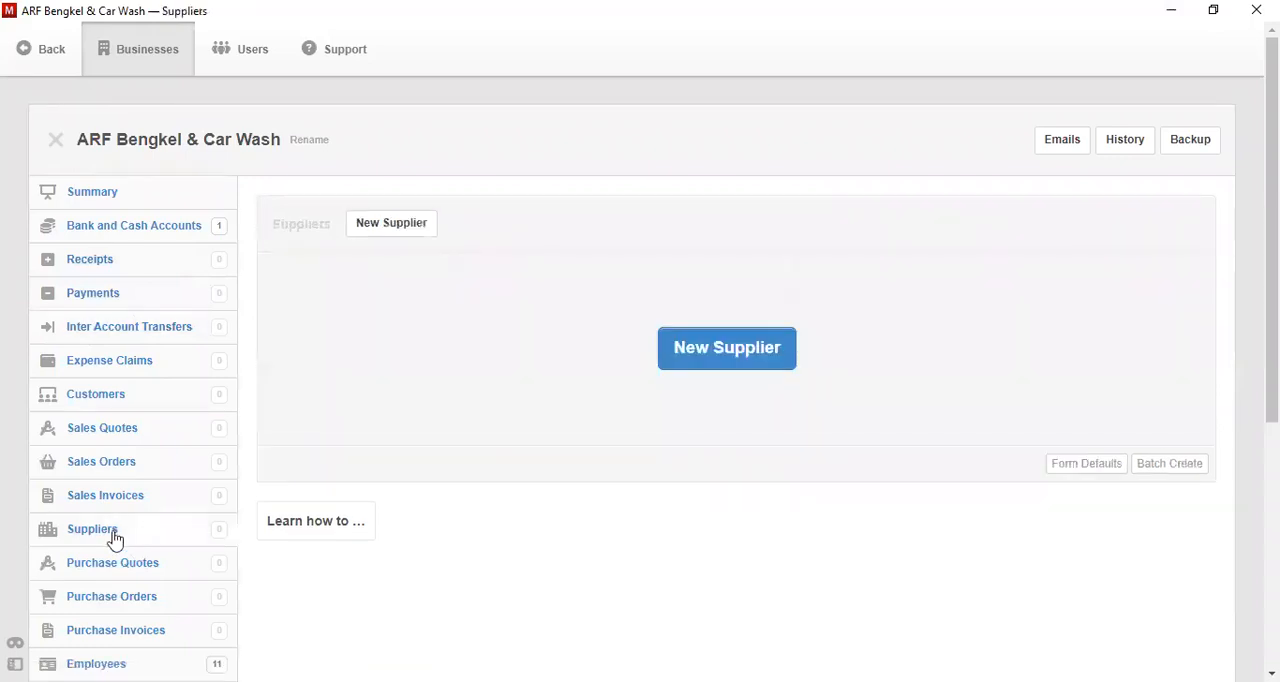
left_click(749, 360)
left_click(495, 357)
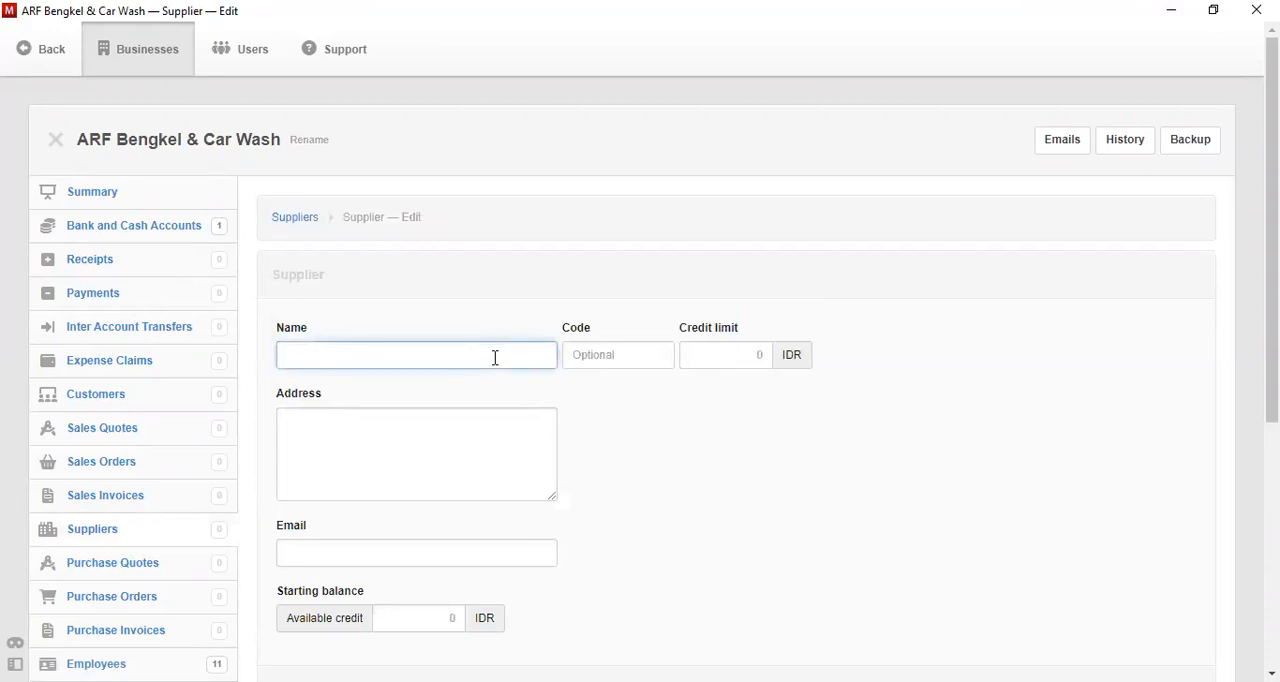
type("PT Kencana Jaya")
key("Tab")
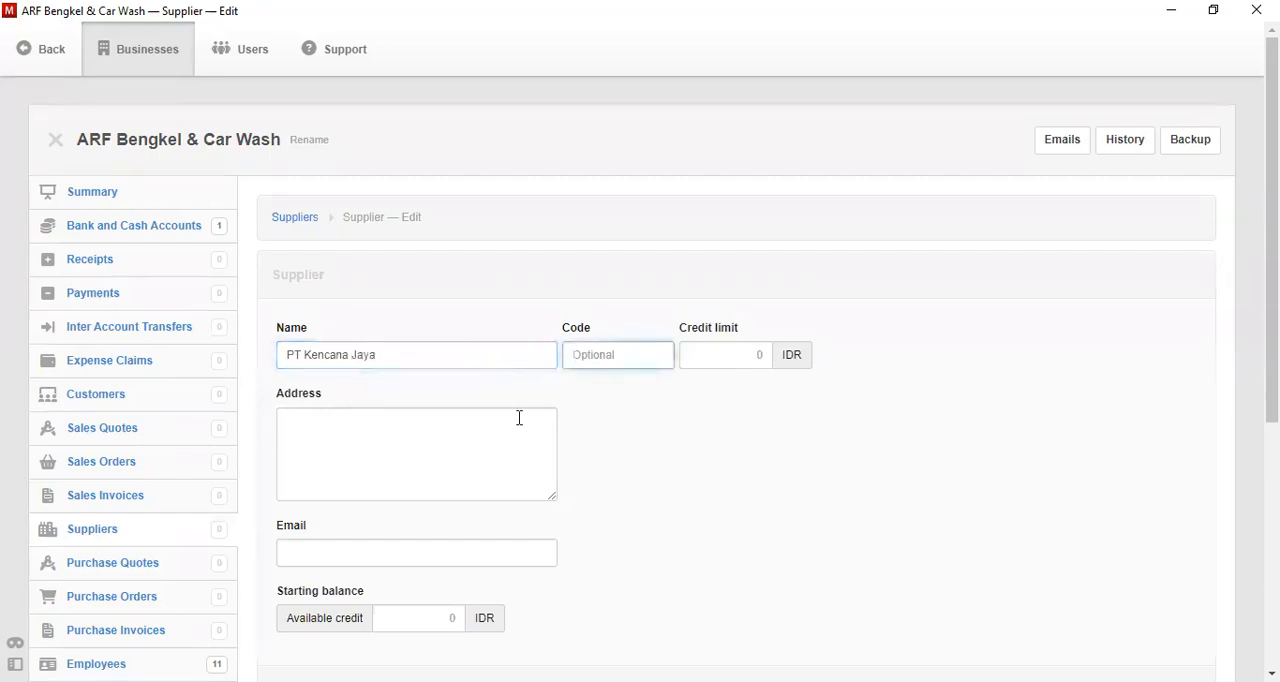
type("S-001")
left_click_drag(1272, 348, 1272, 461)
left_click(303, 520)
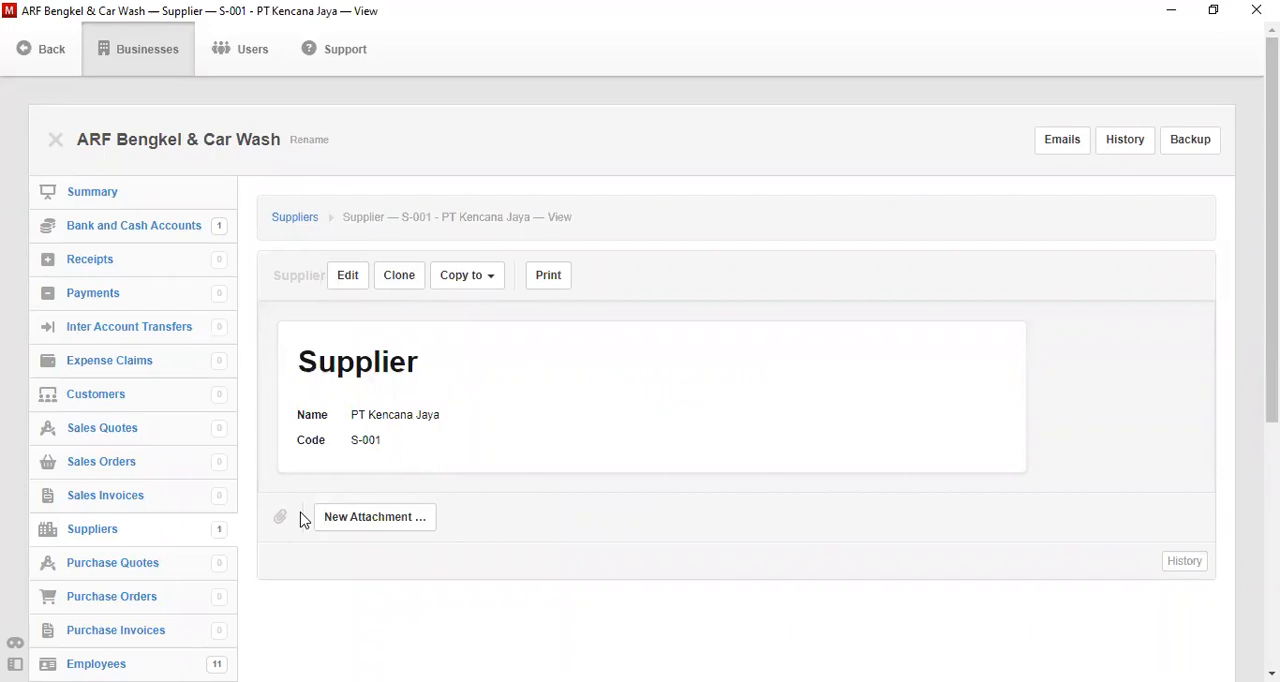
- Start a new purchase invoice issued on 3-11-2022 and due net 7 days
left_click(155, 635)
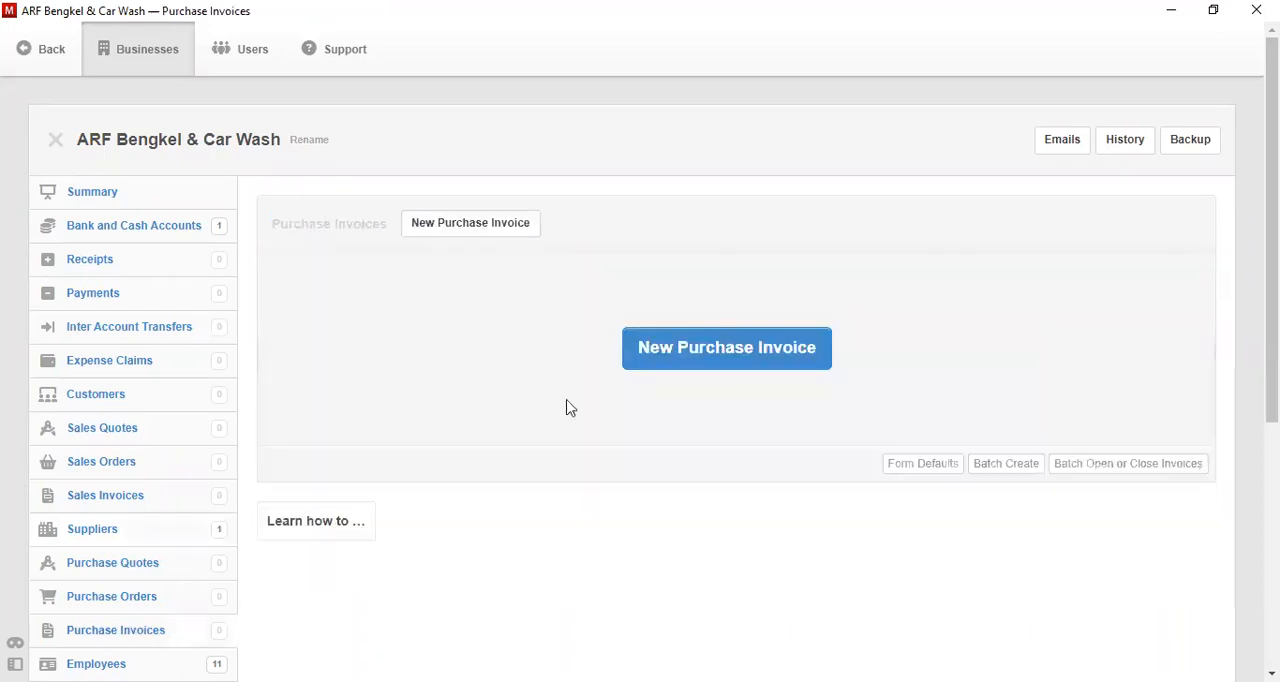
left_click(706, 366)
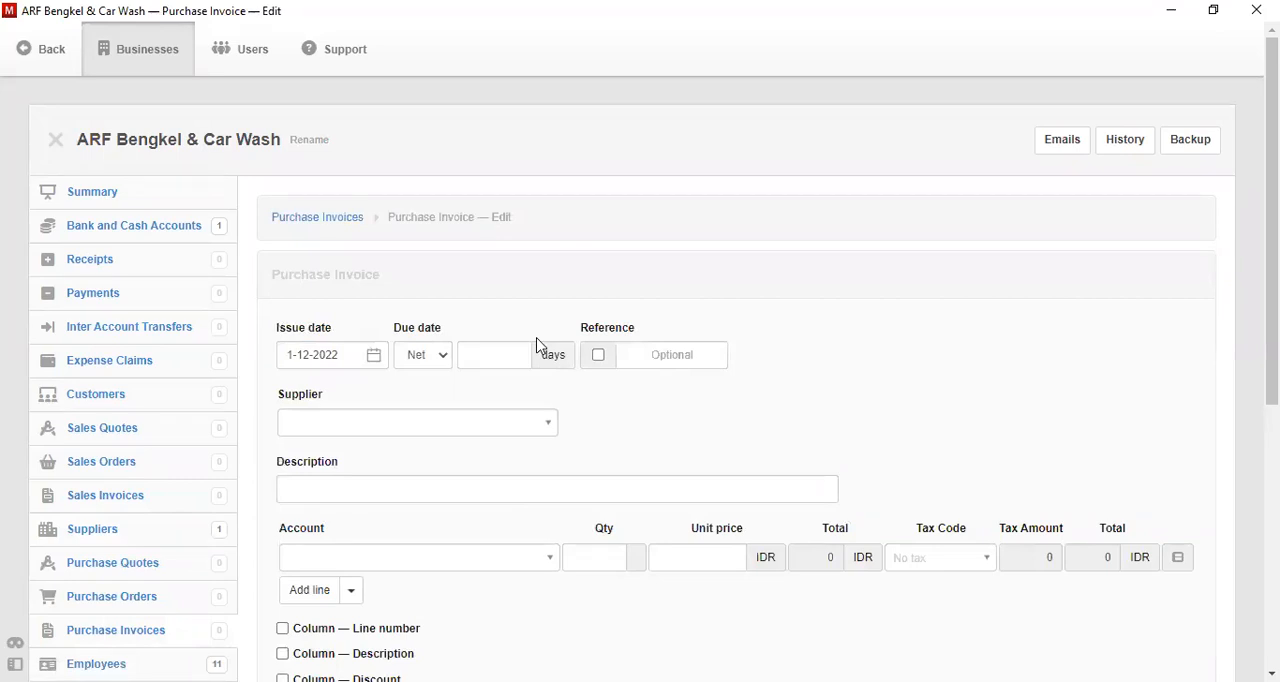
left_click(375, 362)
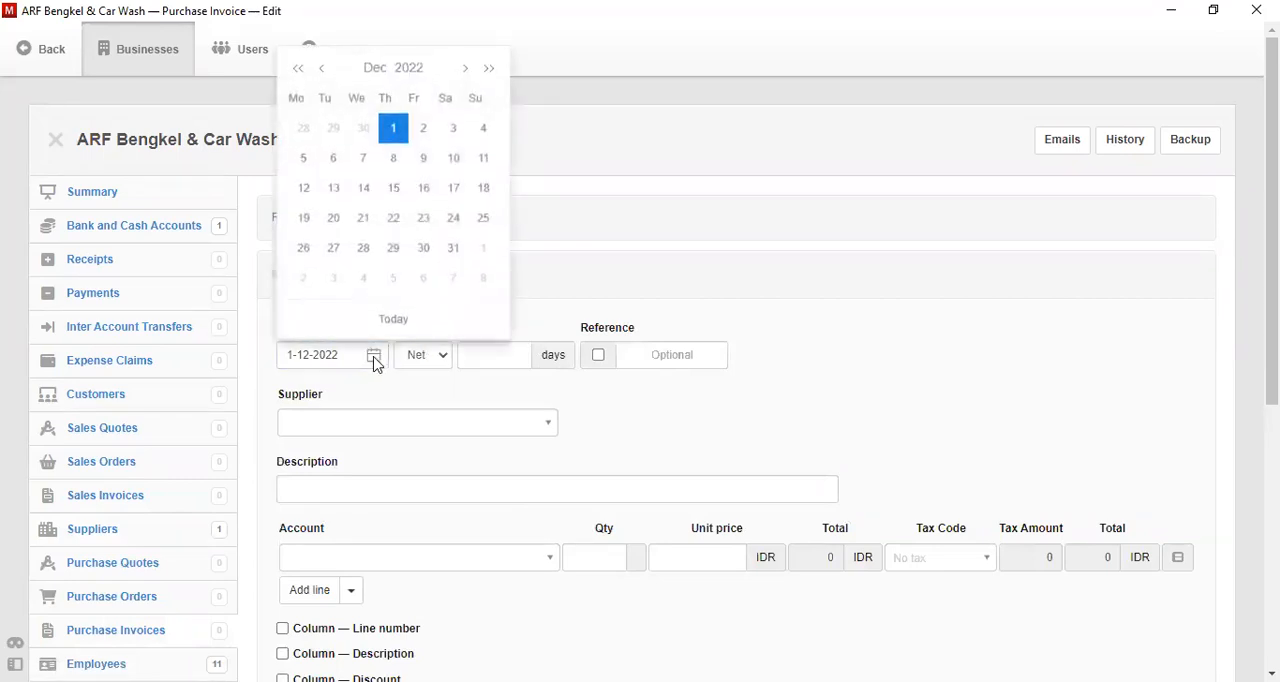
left_click(321, 68)
left_click(391, 129)
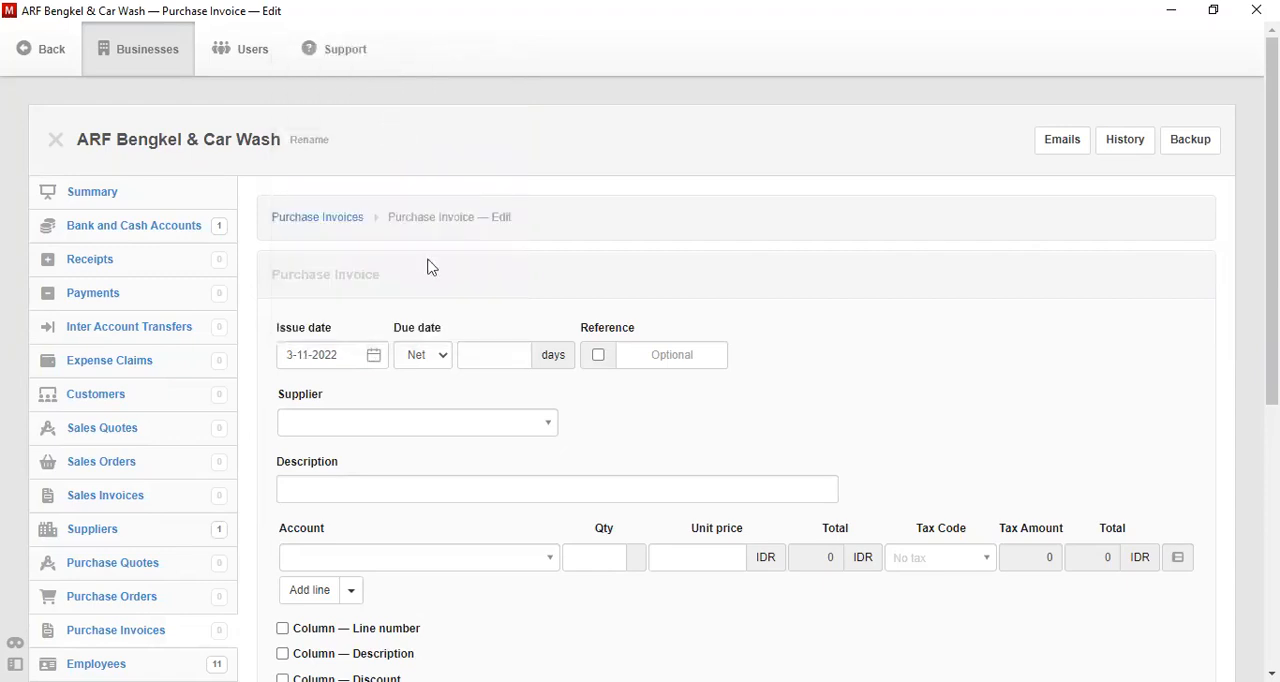
left_click(472, 356)
type("7")
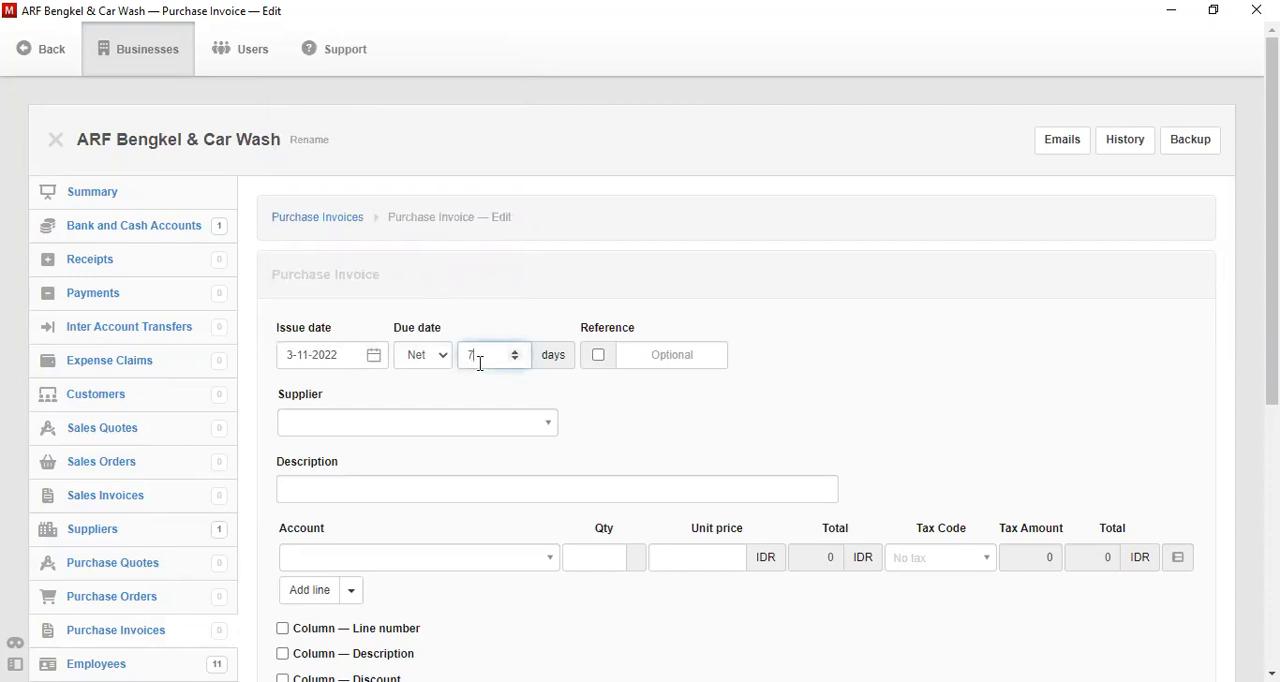
- Set the invoice's supplier to S-001 - PT Kencana Jaya and its description to "Tools"
left_click(442, 437)
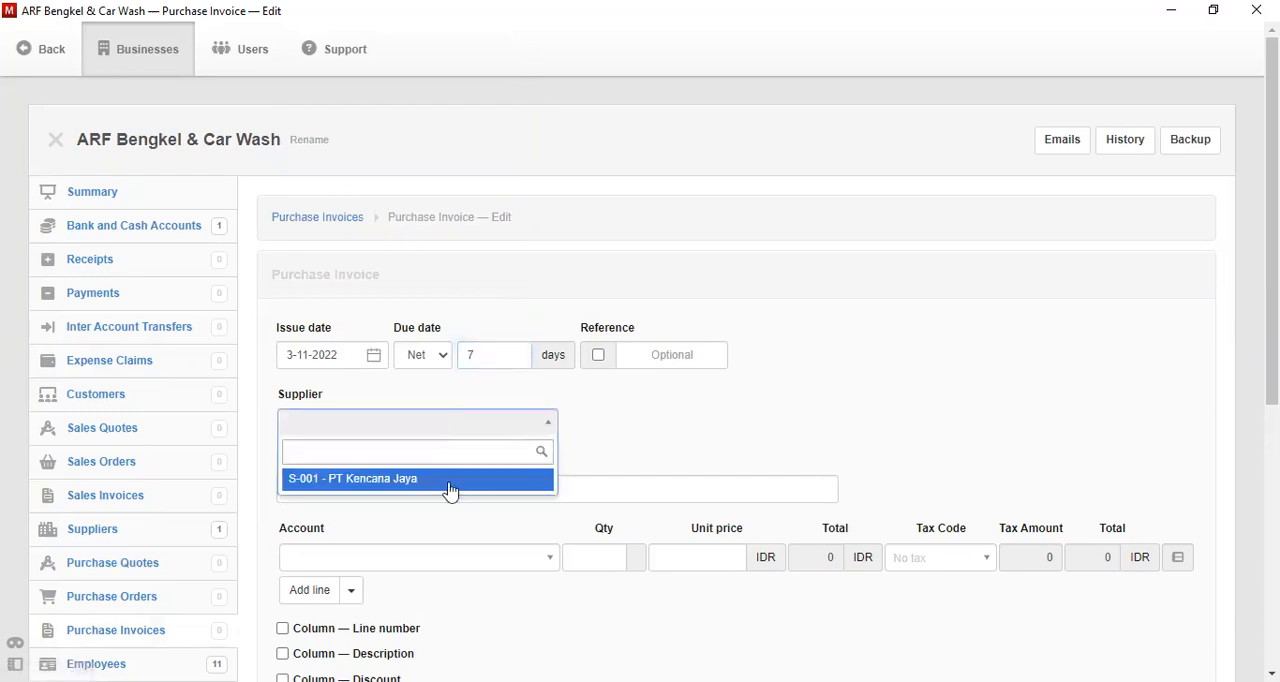
left_click(450, 481)
left_click(450, 484)
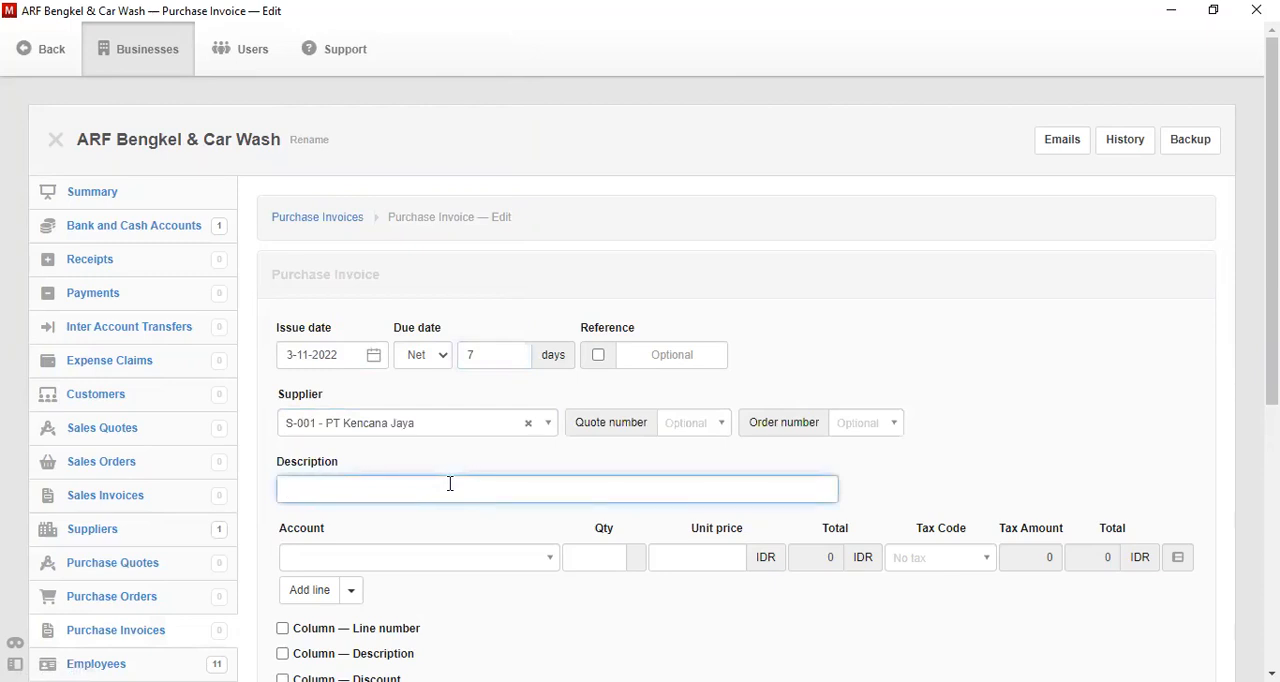
type("Tools")
- Assign the first invoice line to the account "Fixed assets, at cost"
scroll(1271, 250, "down", 2)
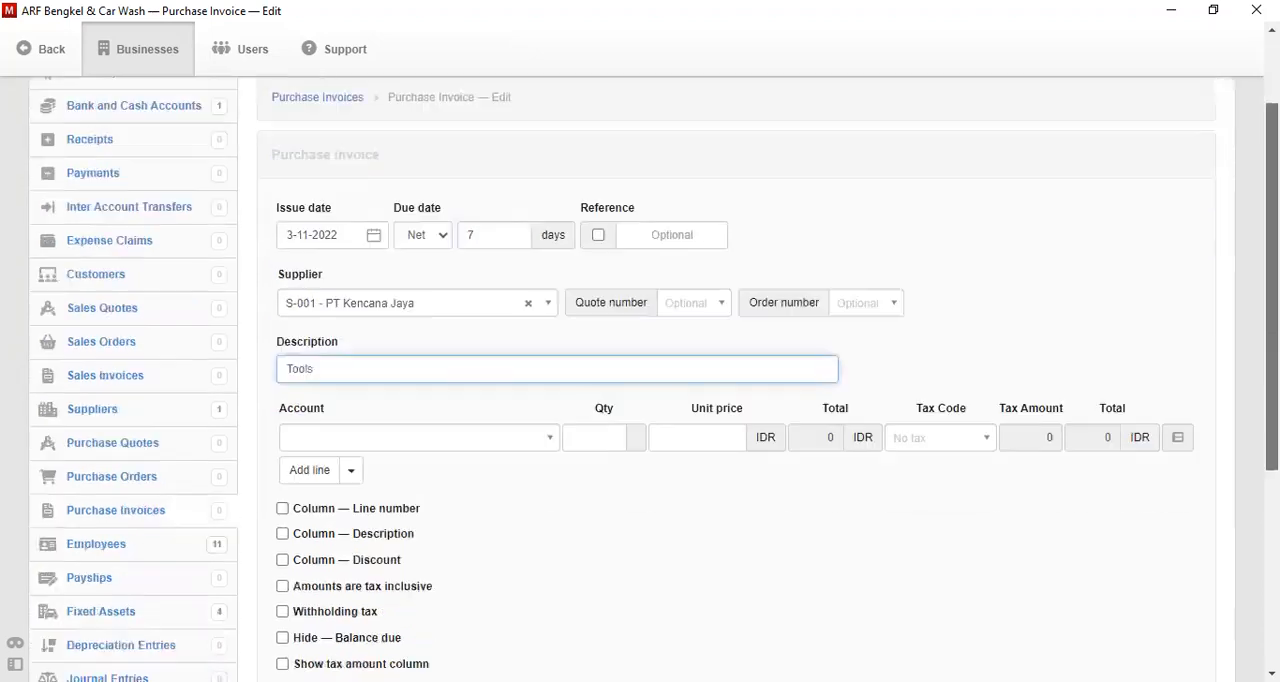
scroll(1271, 250, "down", 1)
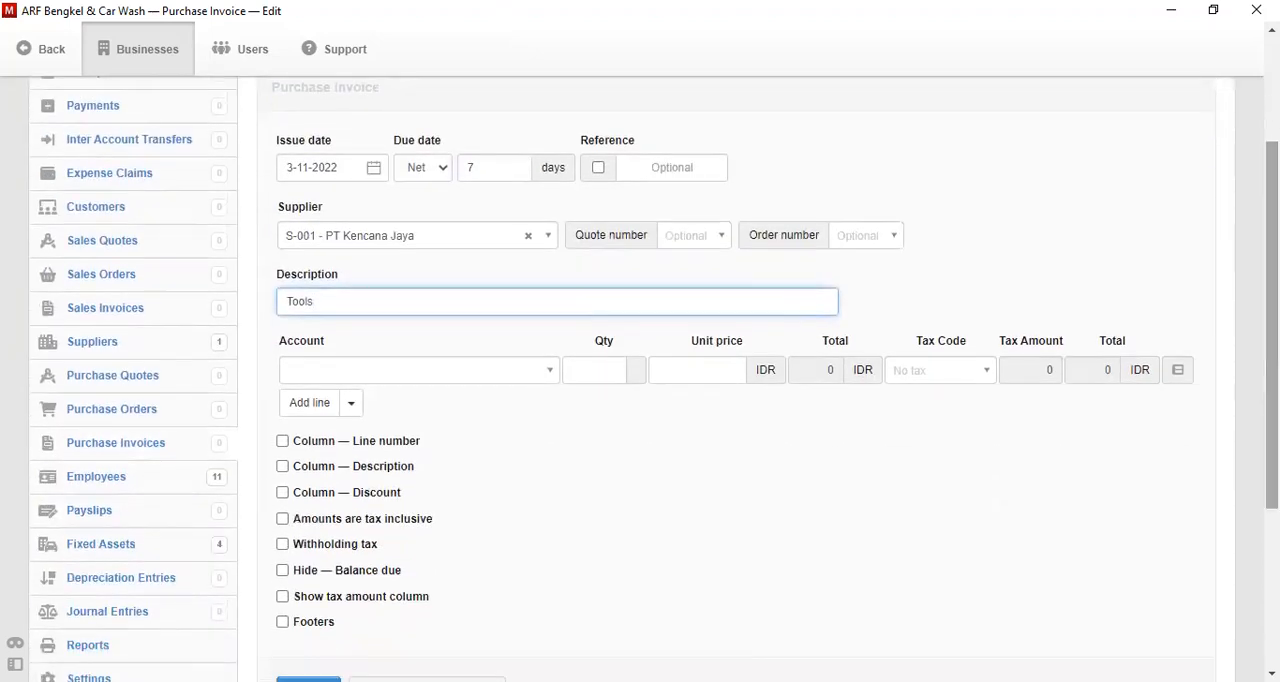
left_click(540, 372)
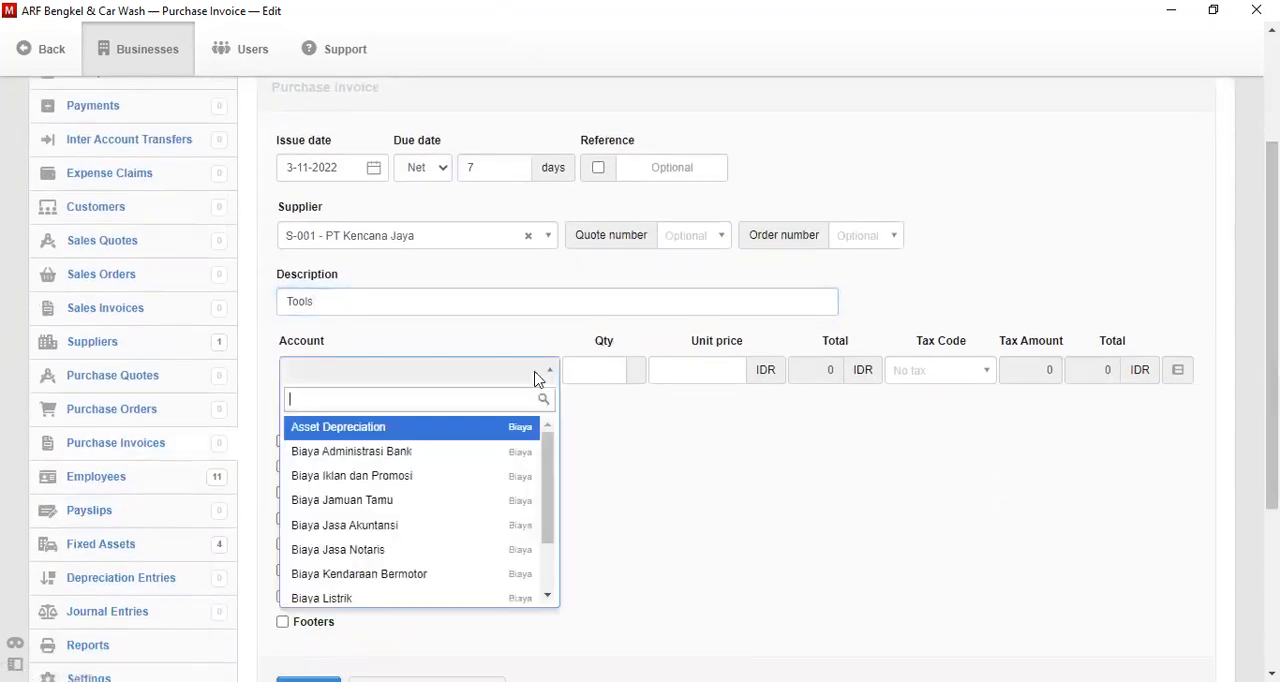
type("fix")
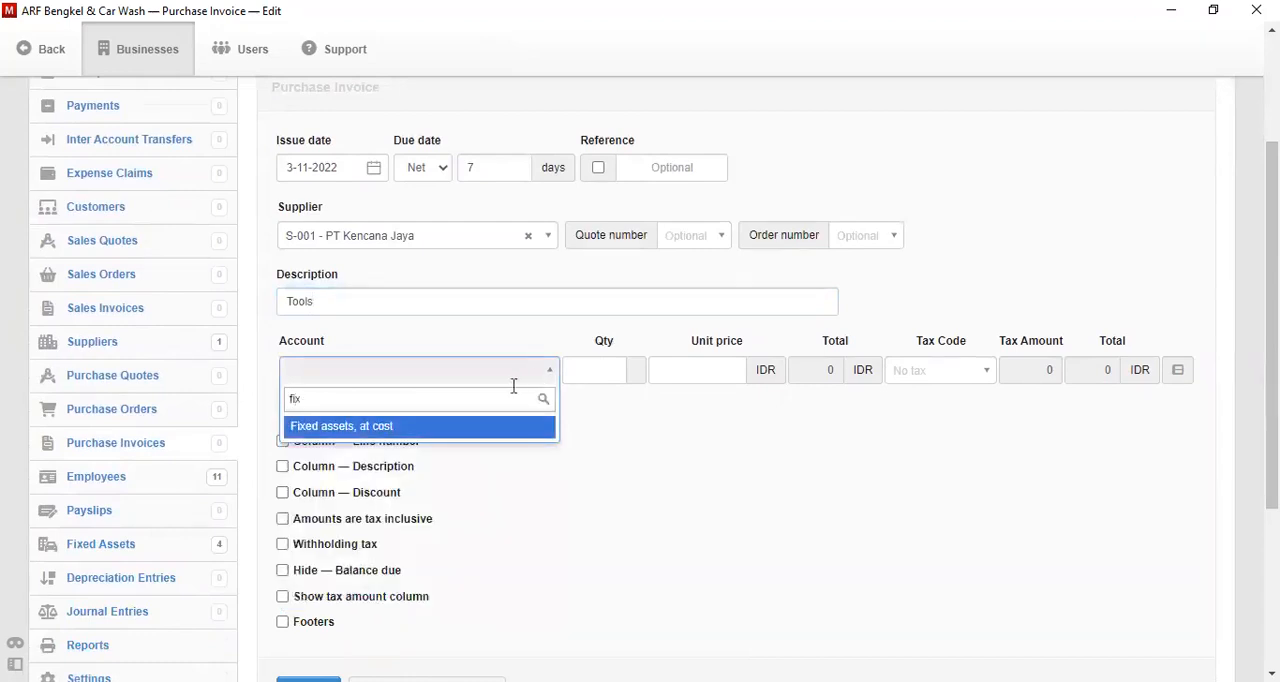
left_click(465, 430)
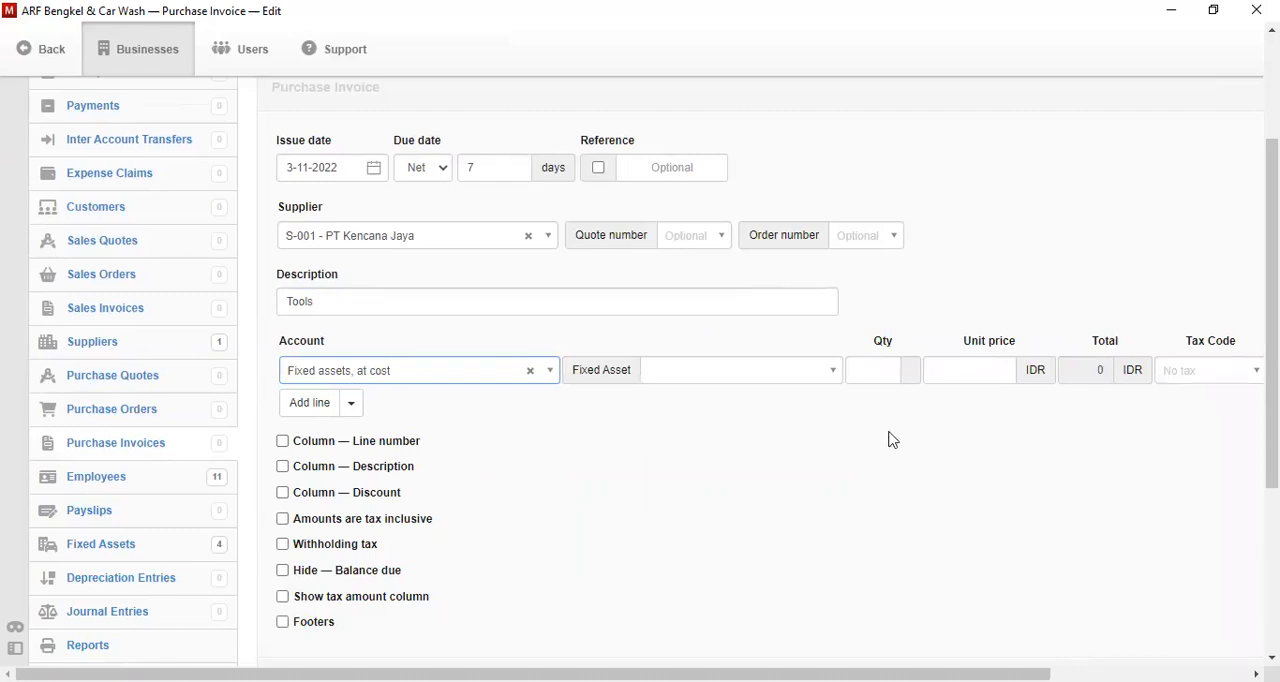
- Choose Laptop as the line's fixed asset and set its quantity to 4
left_click(751, 380)
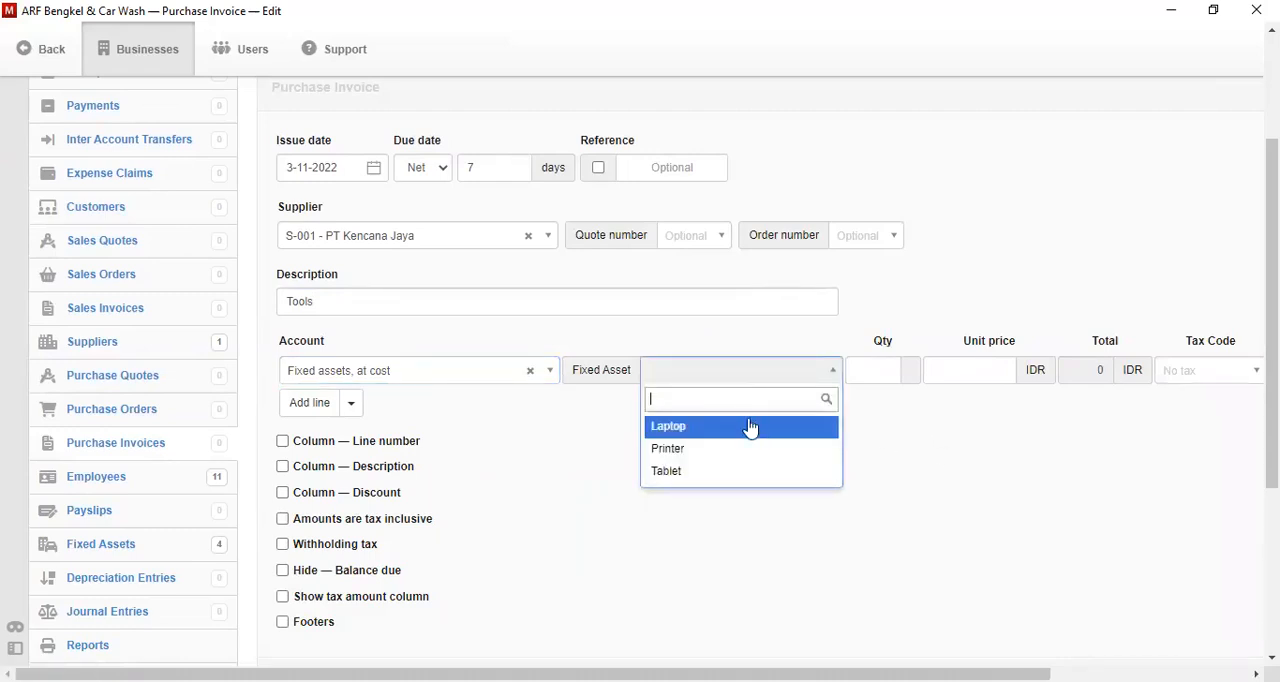
left_click(751, 428)
left_click(901, 372)
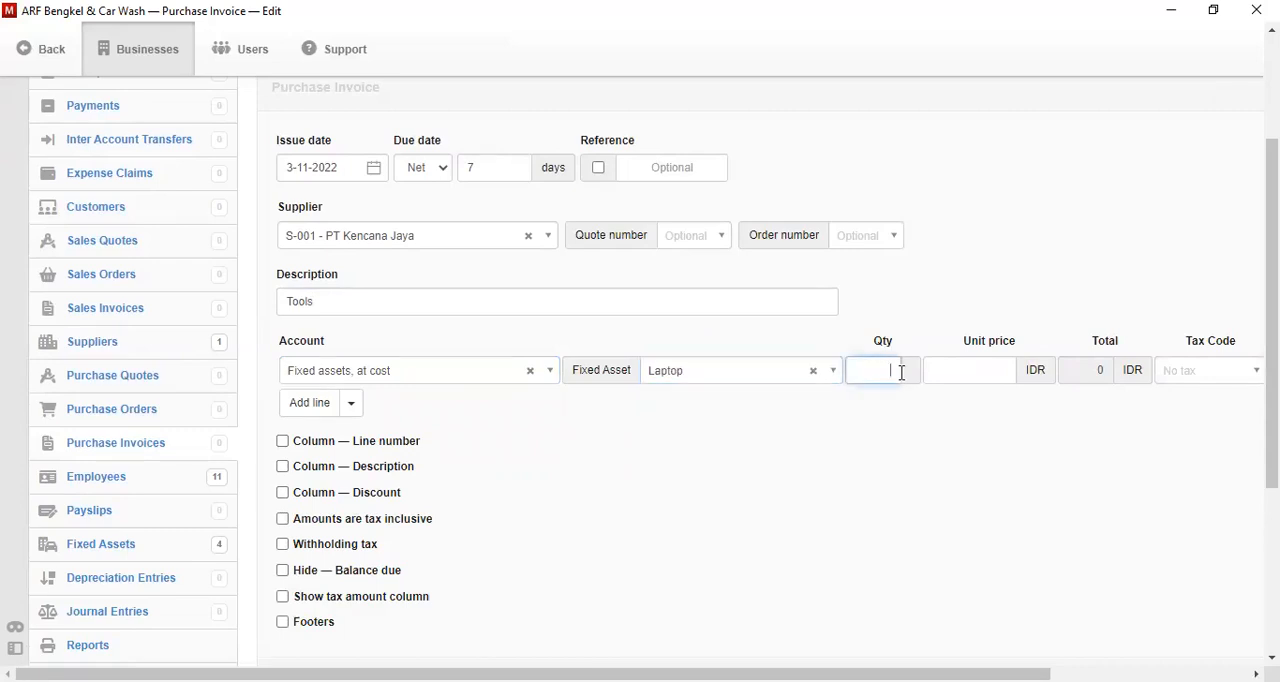
type("4")
key("Tab")
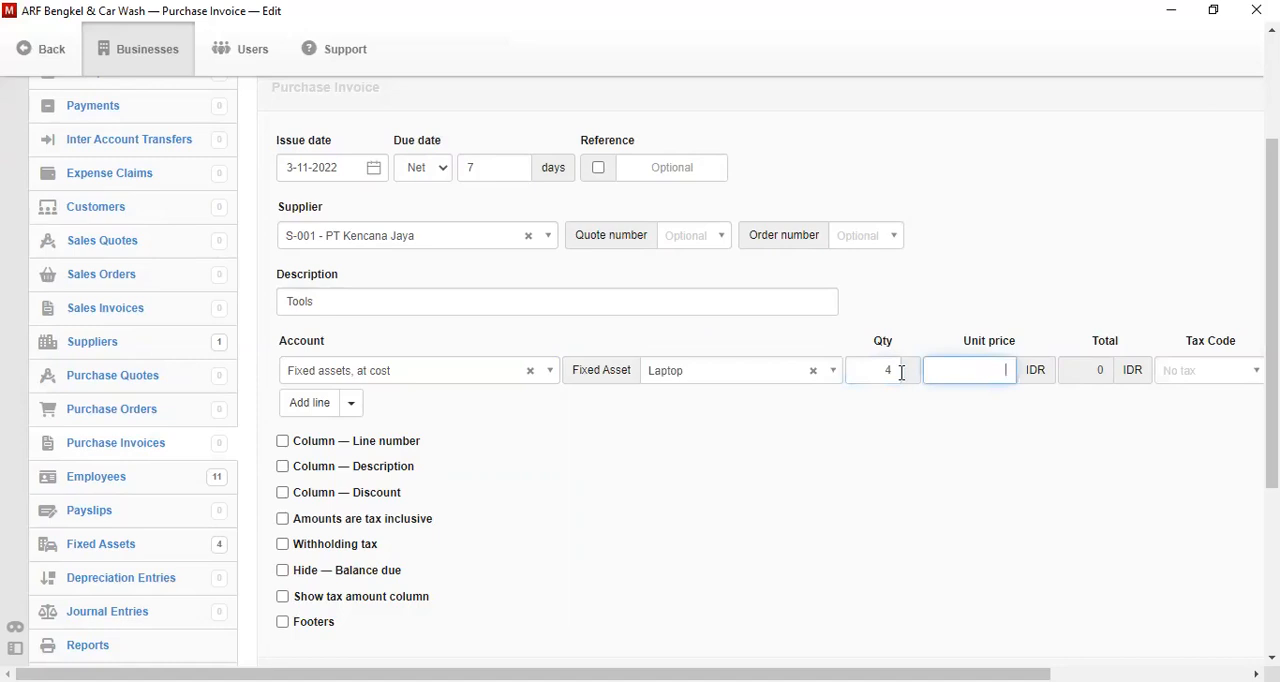
- Set the Laptop line's unit price to 9500000 and add a second line with the account "Fixed assets, at cost"
type("9500000")
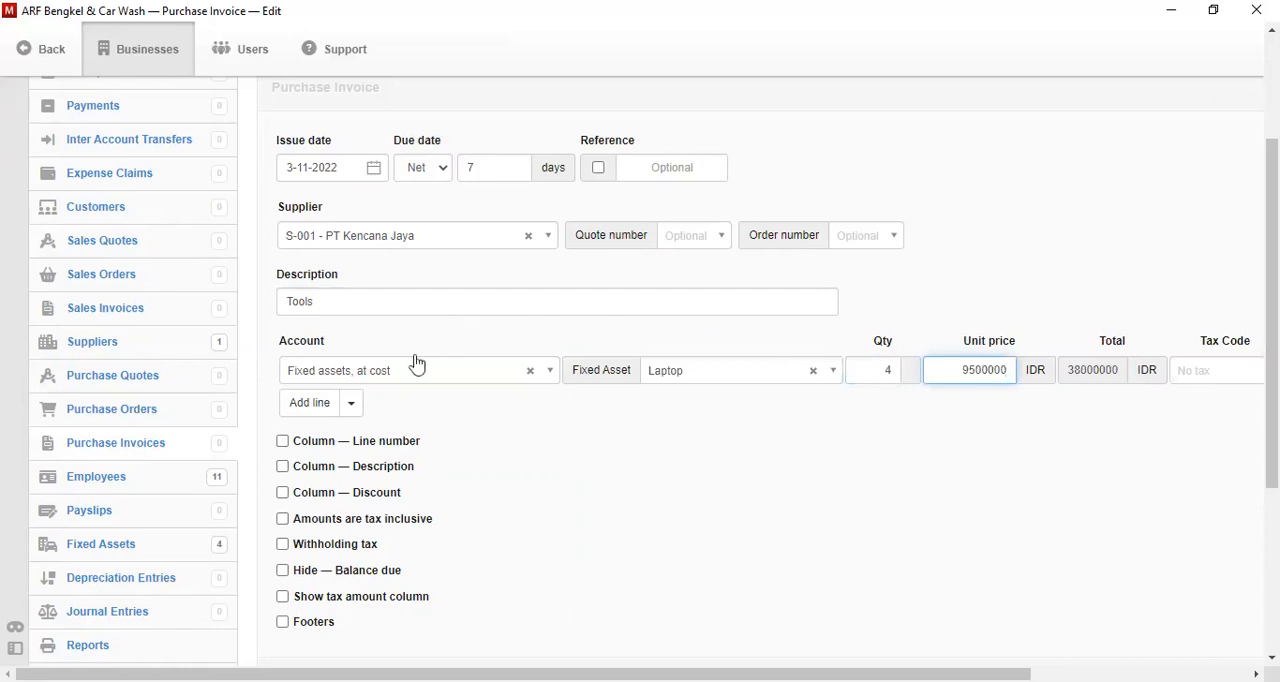
left_click(318, 402)
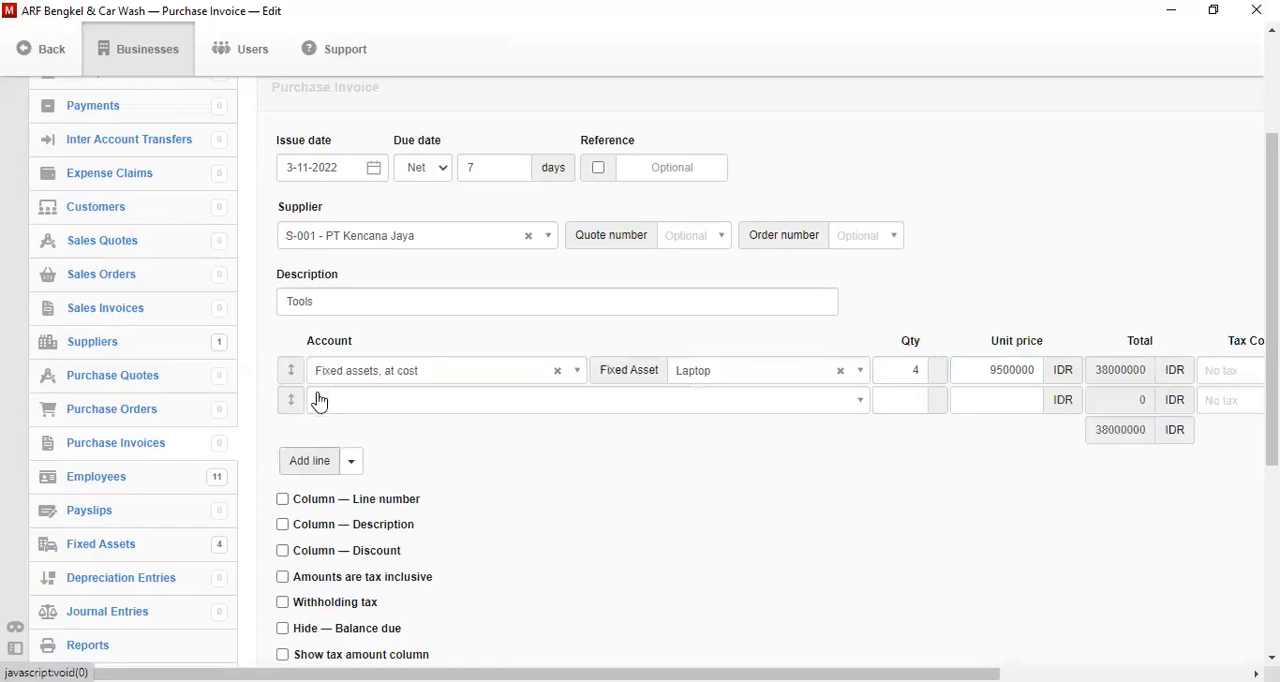
left_click(358, 401)
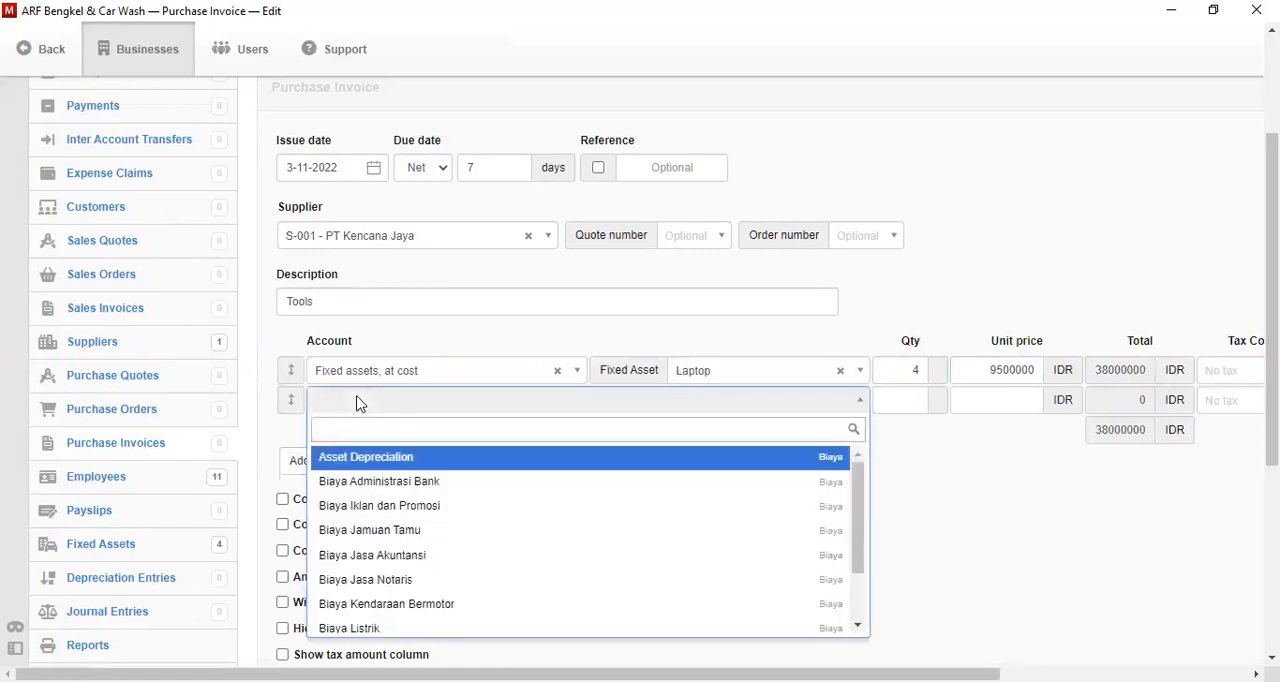
type("fix")
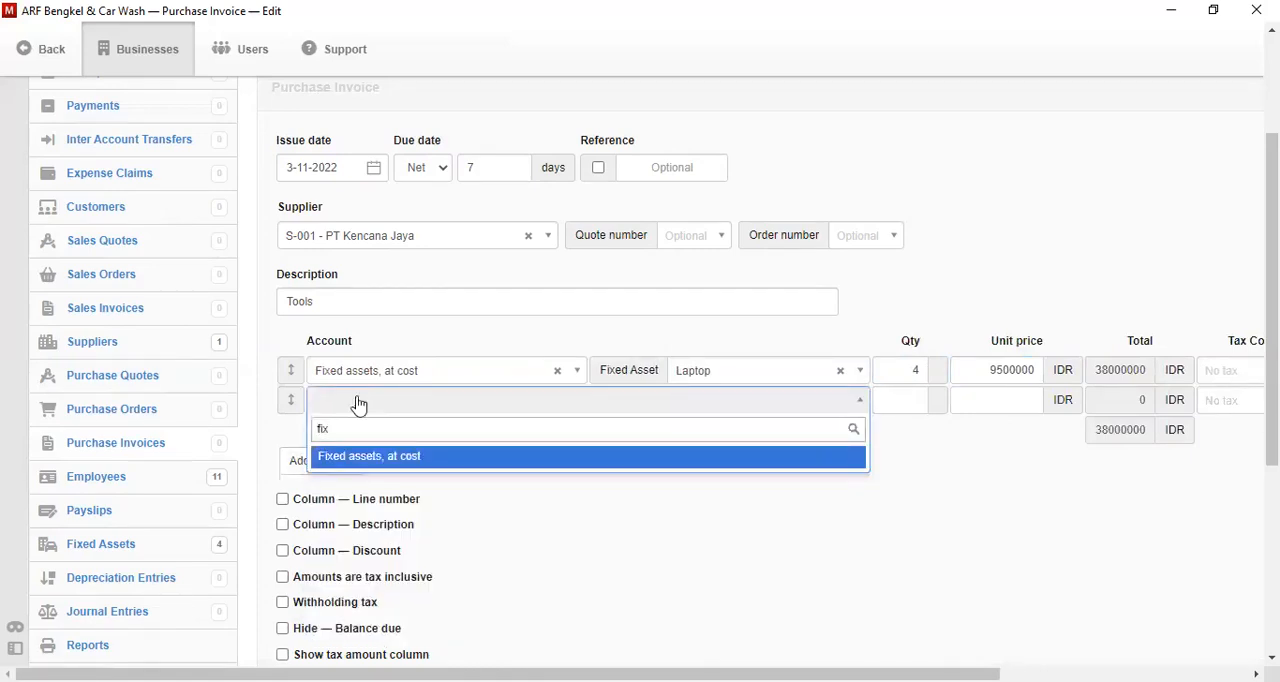
key("Return")
- Choose Printer as the second line's fixed asset, with quantity 2 and unit price 5500000
left_click(725, 404)
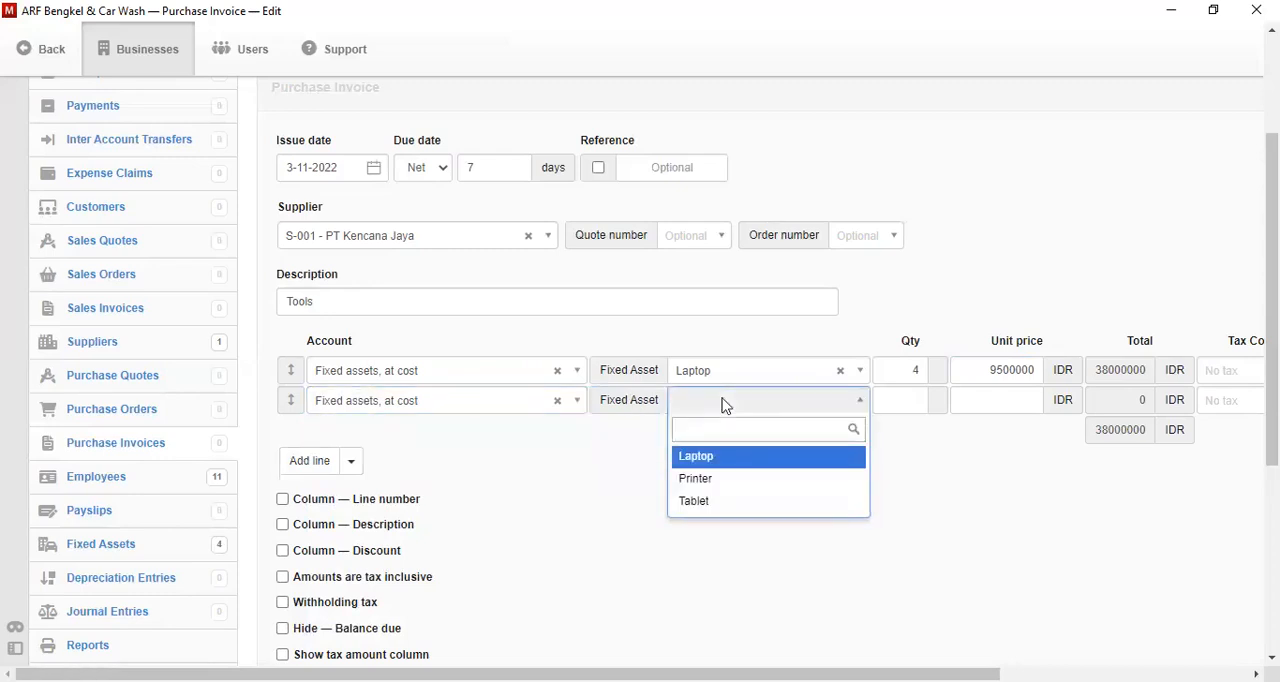
left_click(720, 487)
left_click(894, 406)
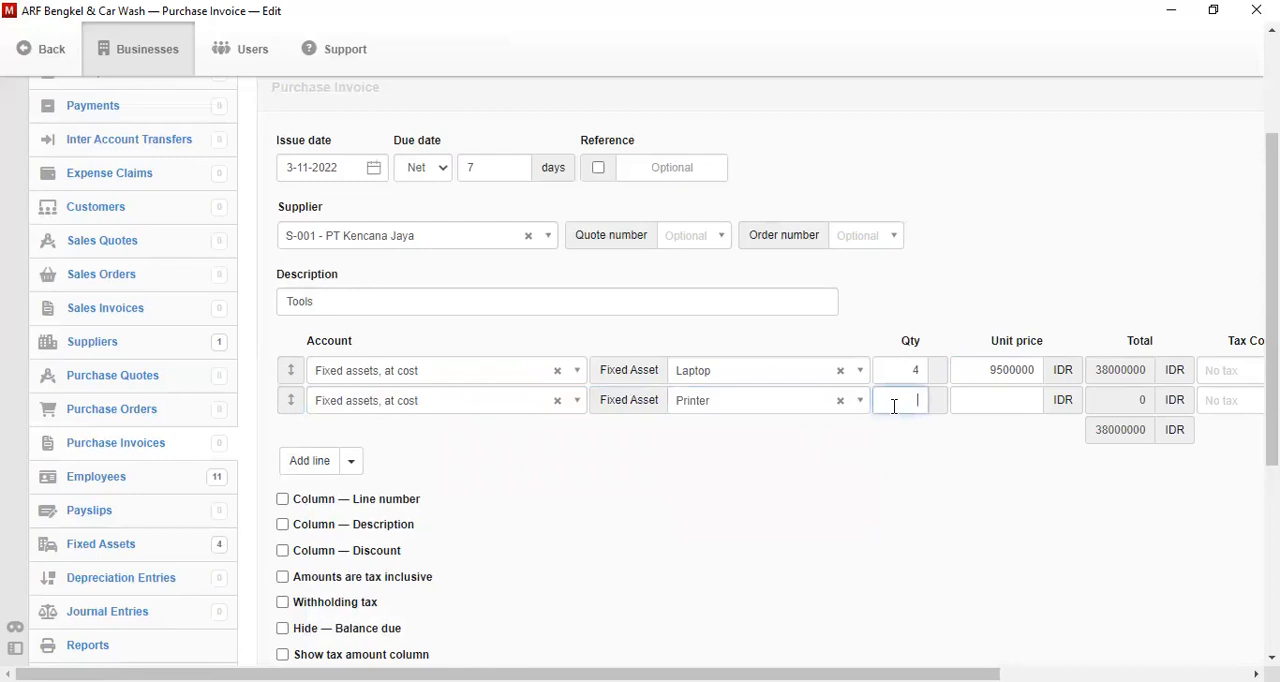
type("2")
key("Tab")
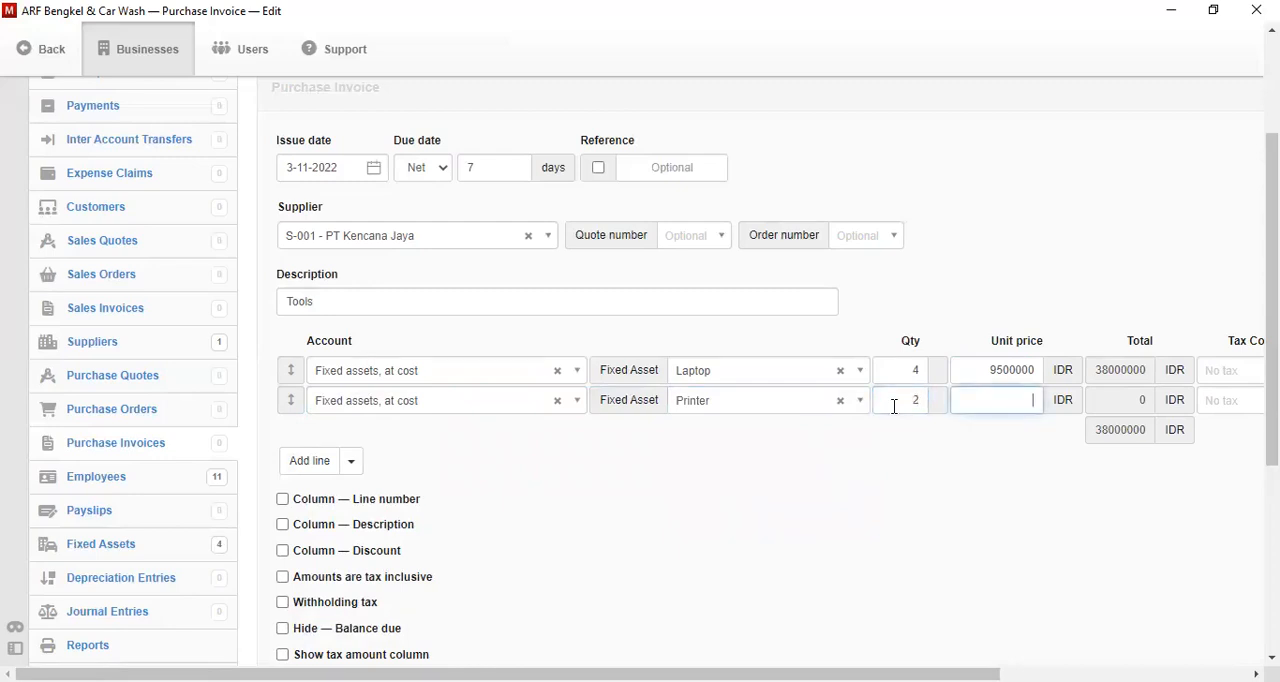
type("5500000")
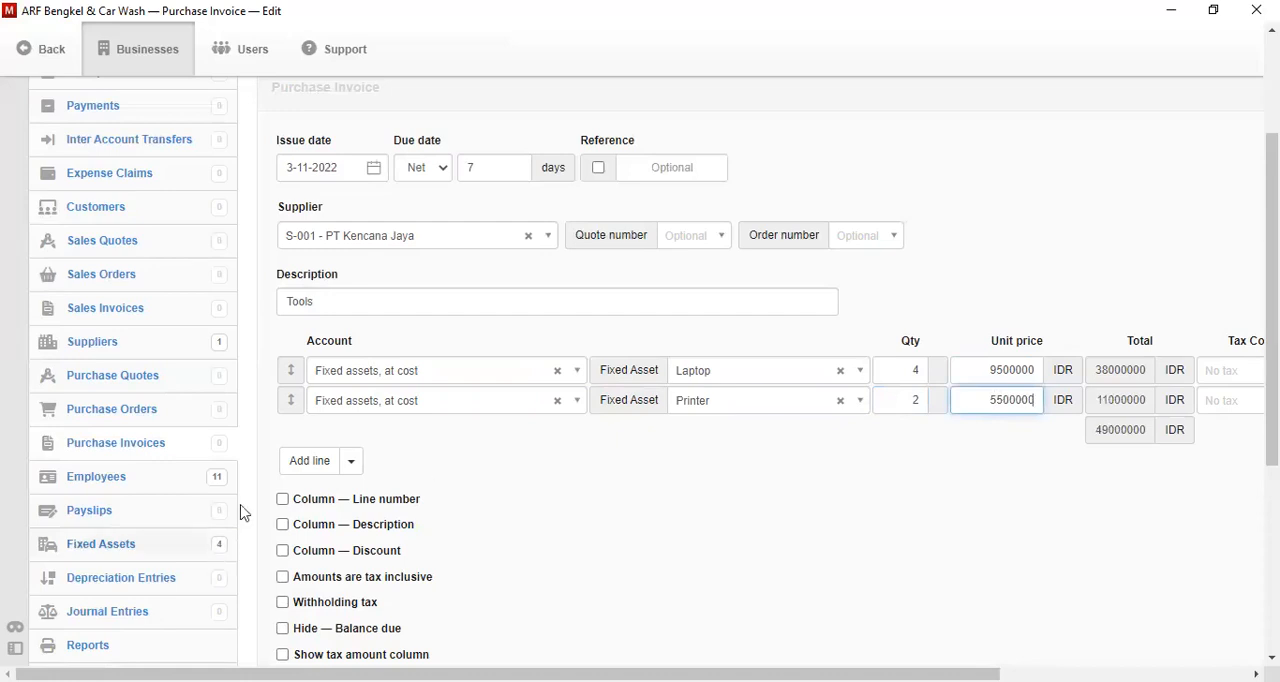
- Add a third invoice line with the account "Fixed assets, at cost" and the fixed asset Tablet
left_click(322, 462)
left_click(419, 436)
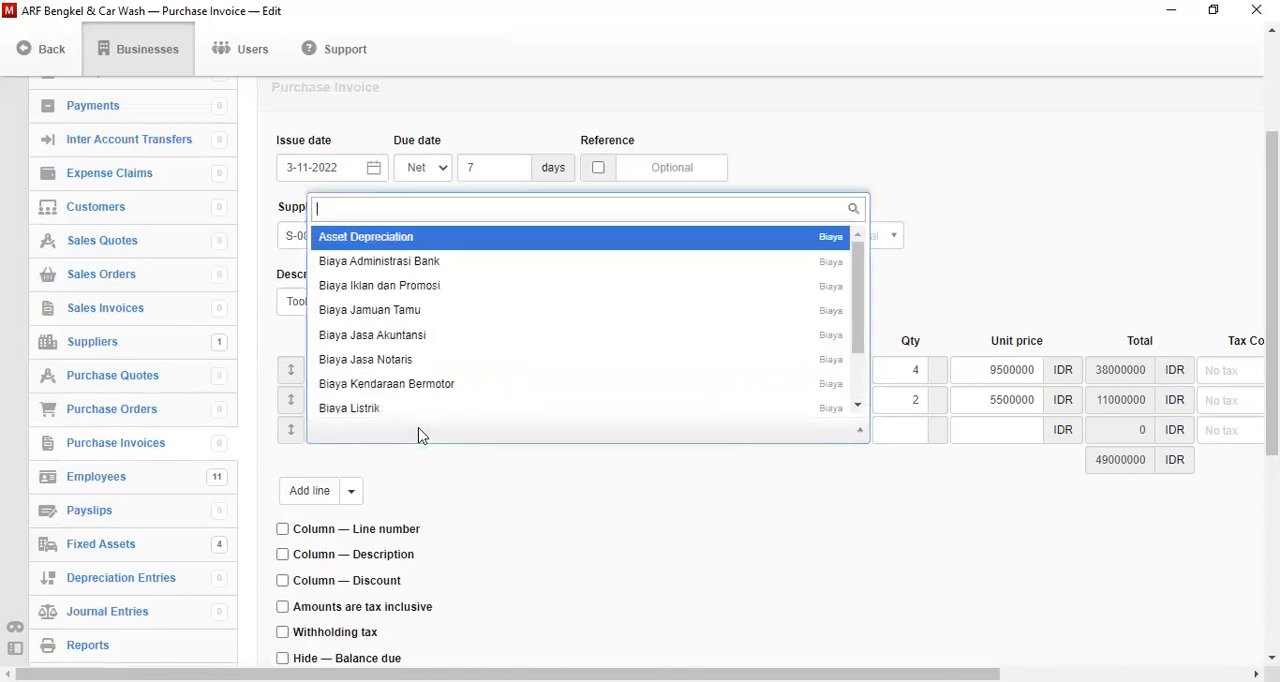
type("fi")
key("Return")
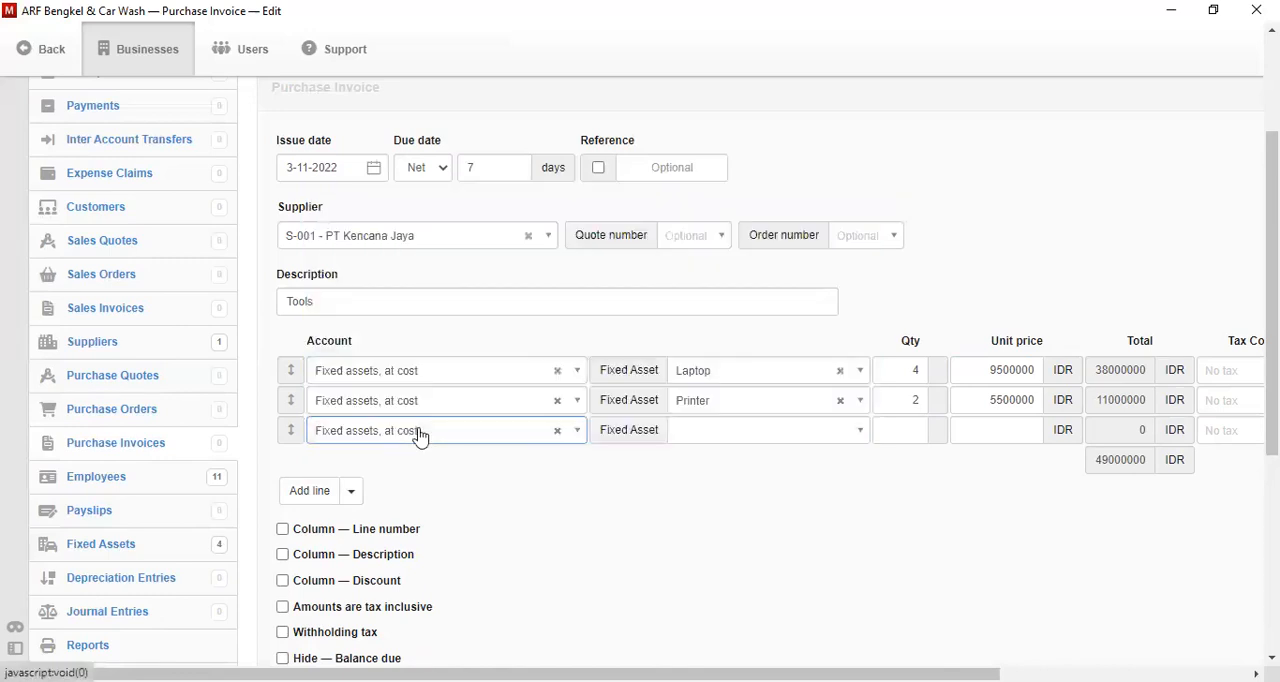
left_click(712, 430)
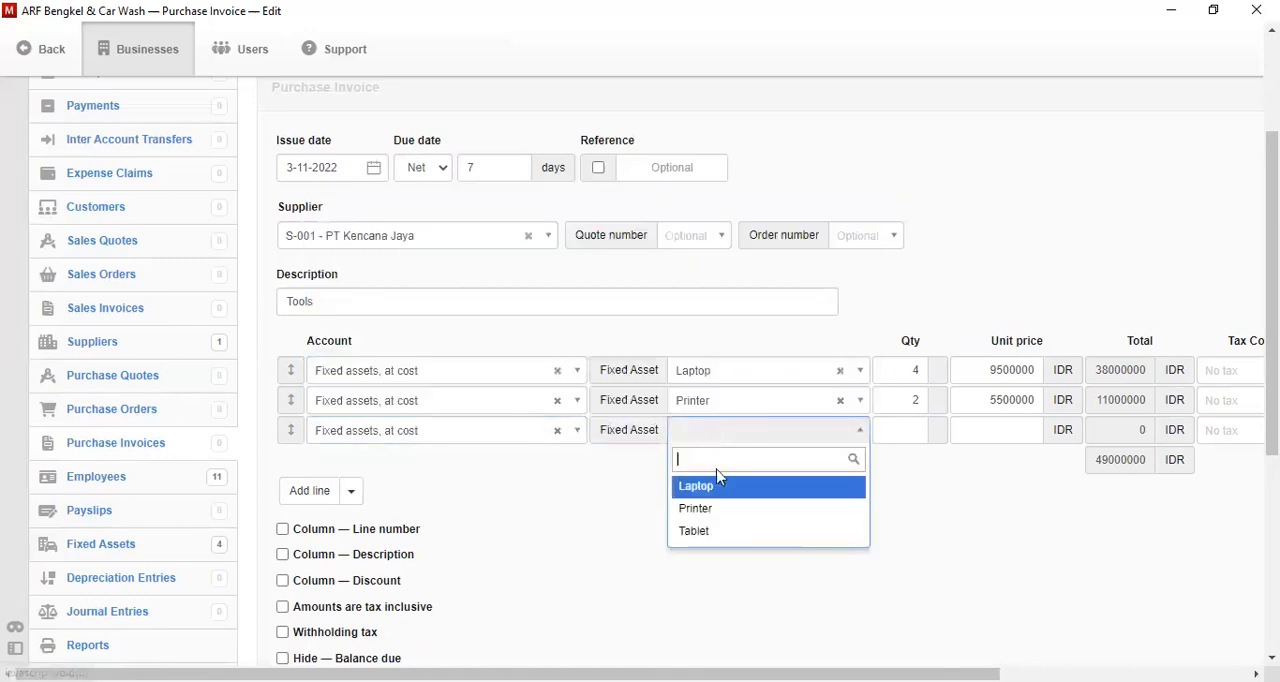
left_click(717, 532)
- Set the Tablet line's quantity to 1 and its unit price to 16500000
left_click(961, 436)
left_click(920, 428)
type("1")
key("Tab")
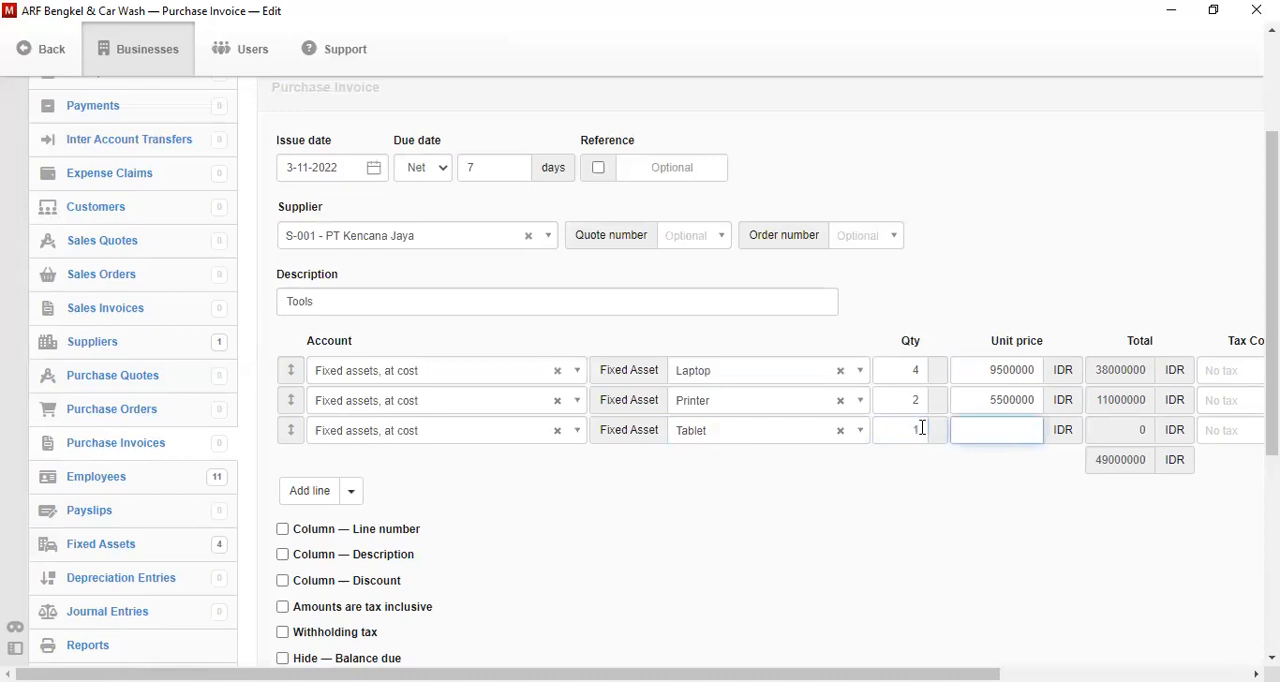
type("16500000")
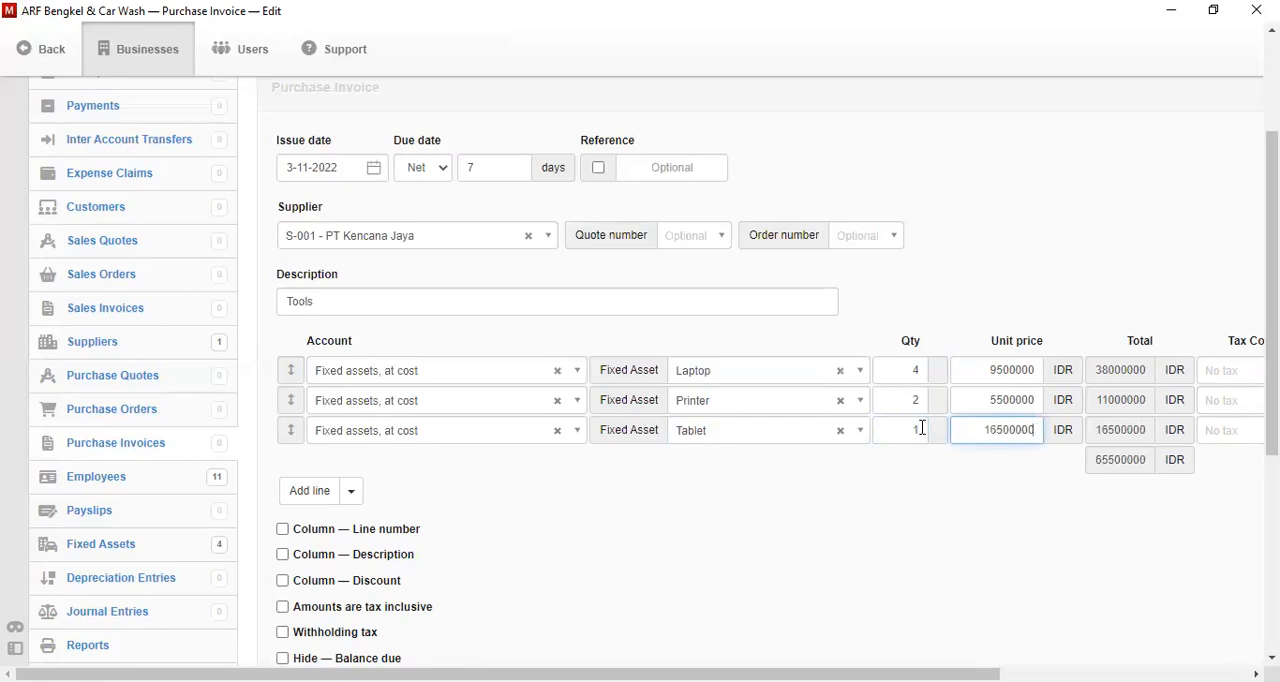
- Create the purchase invoice and review the resulting document
scroll(1272, 300, "down", 2)
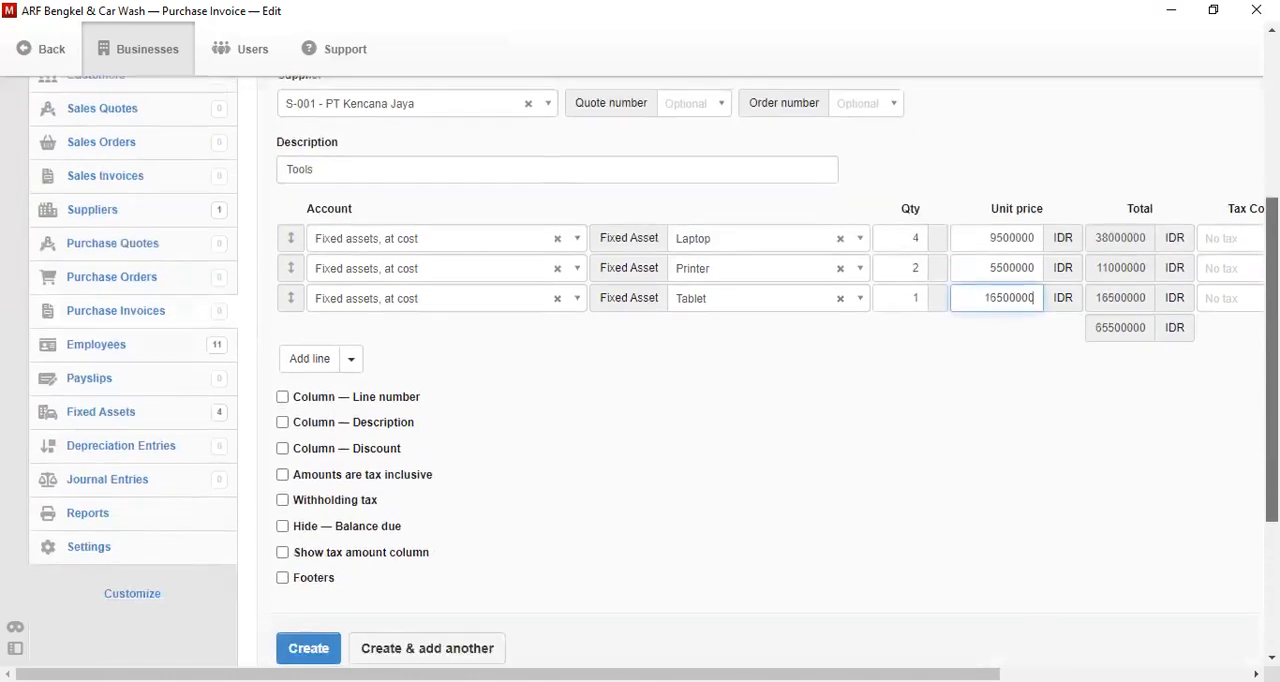
scroll(655, 370, "down", 1)
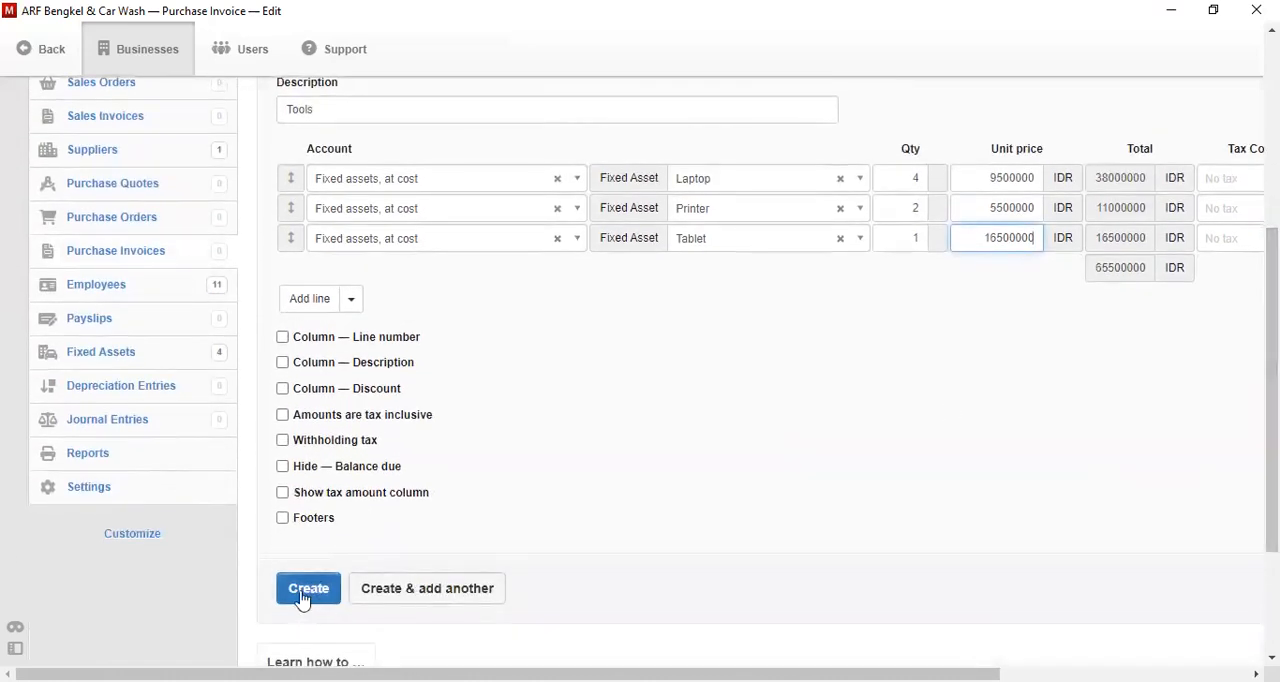
left_click(303, 592)
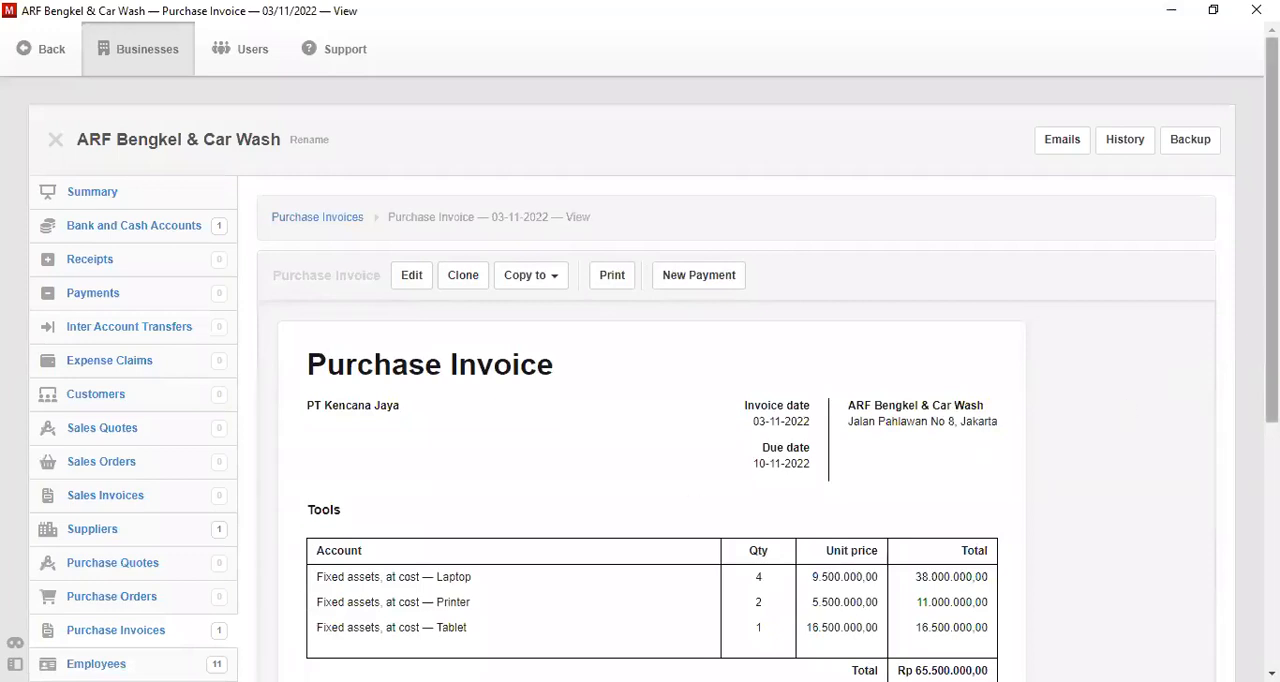
scroll(1272, 300, "down", 1)
scroll(1272, 300, "down", 2)
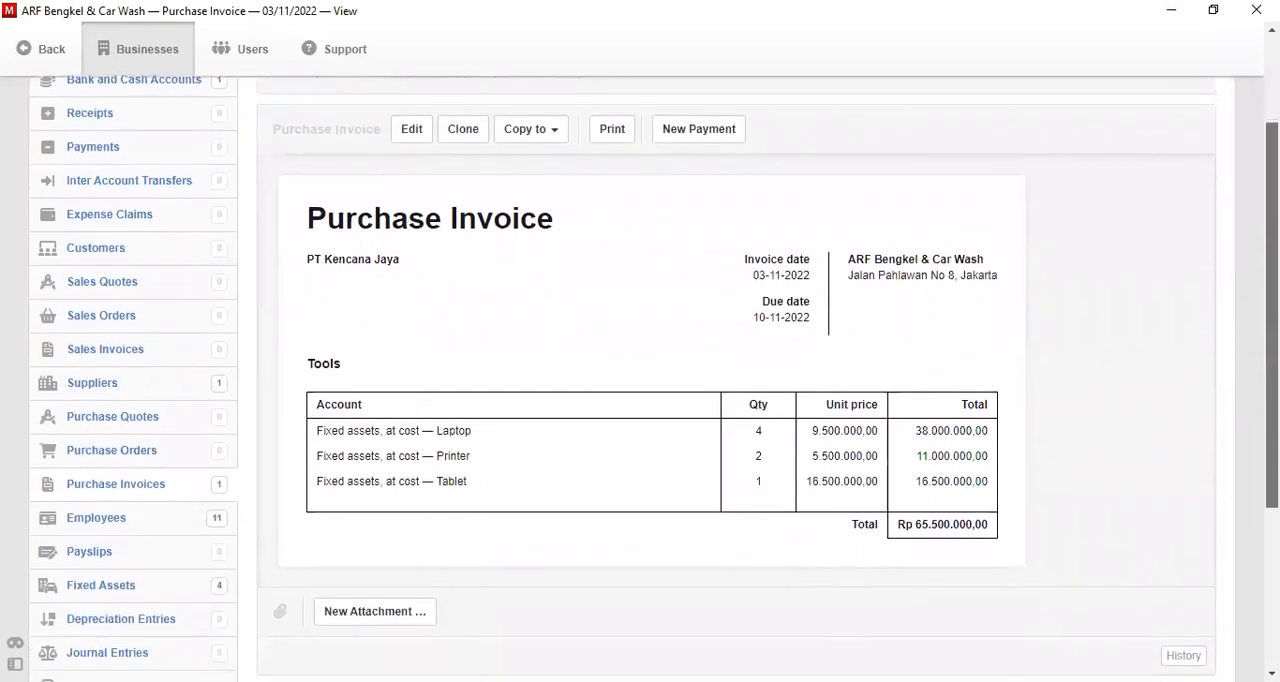
scroll(1272, 350, "down", 1)
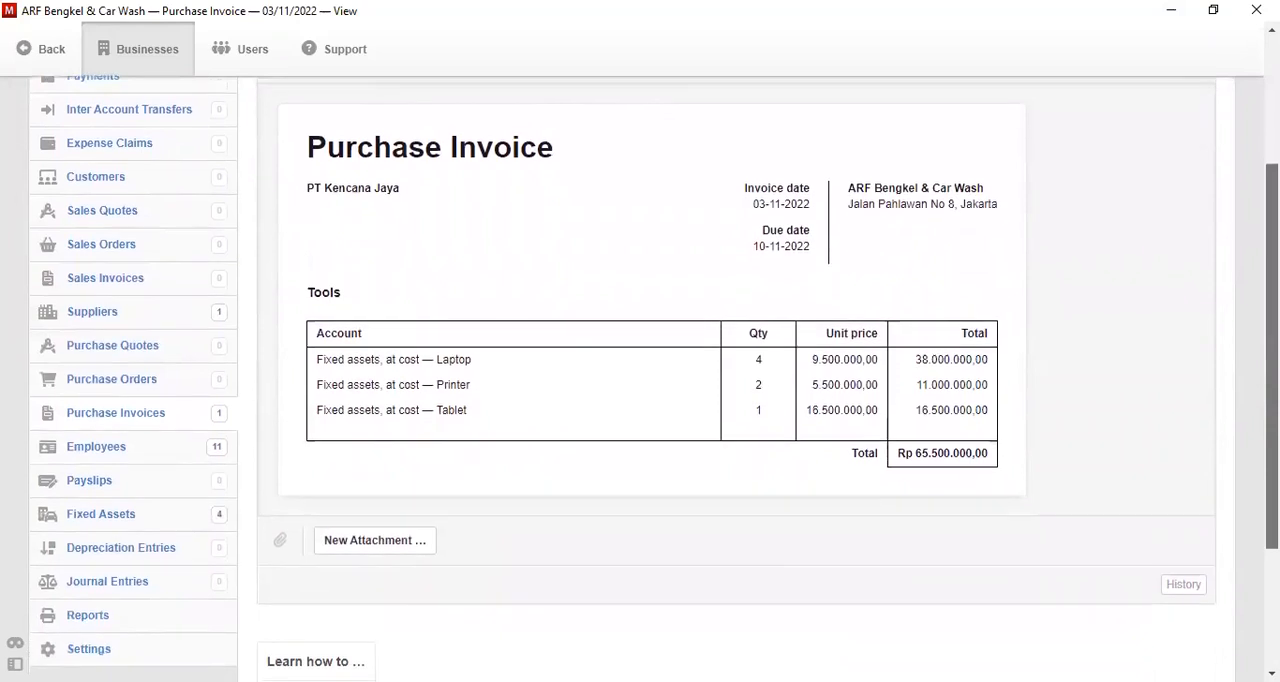
scroll(1272, 350, "up", 1)
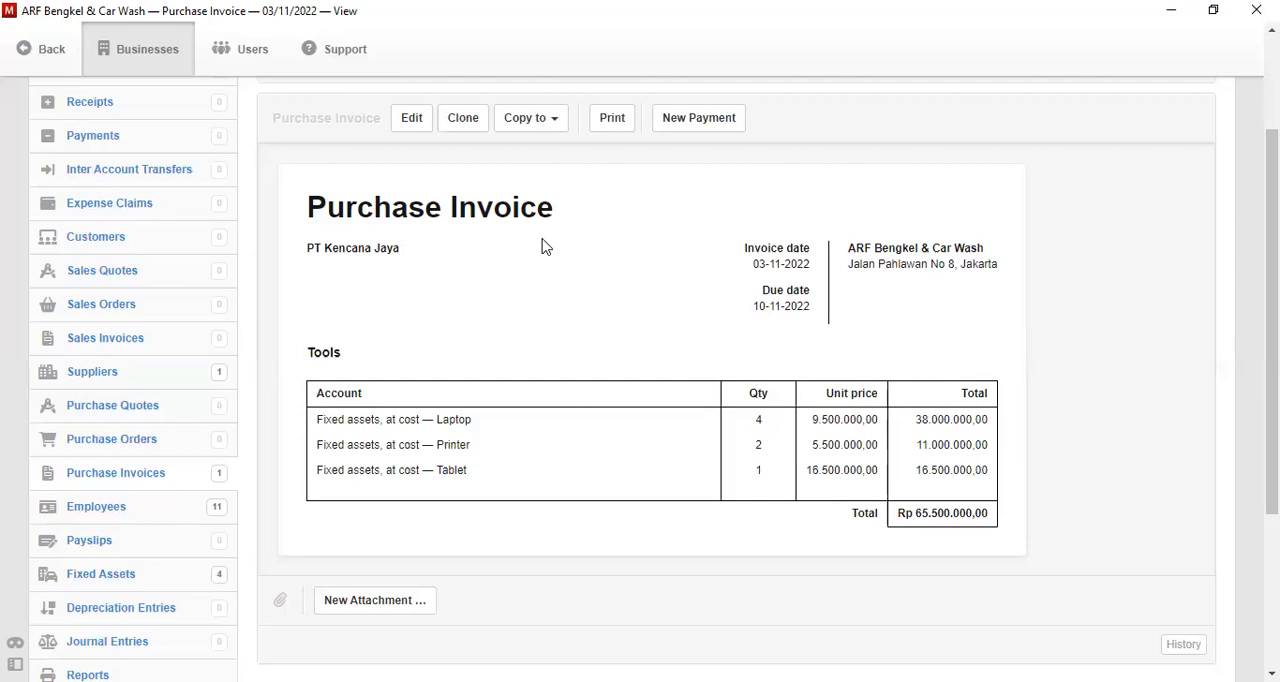
- Create a new supplier named PT Astro with the code S-002
left_click(97, 372)
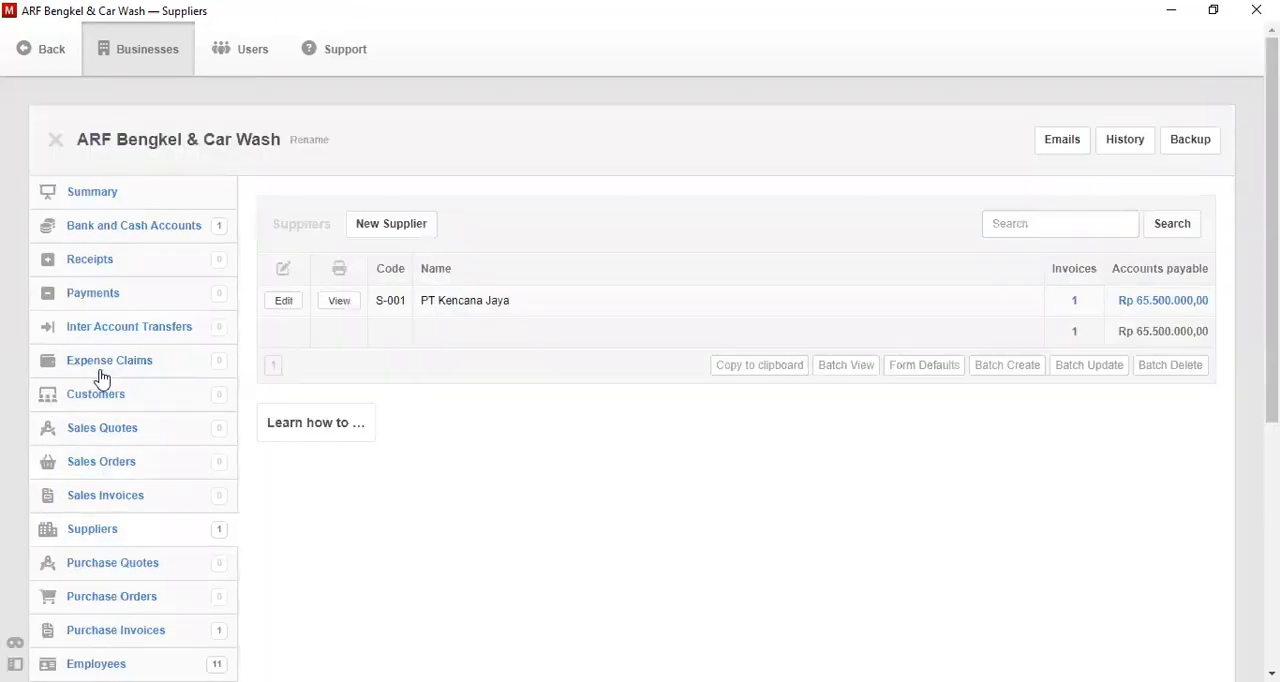
left_click(388, 226)
left_click(493, 359)
type("PT Astro")
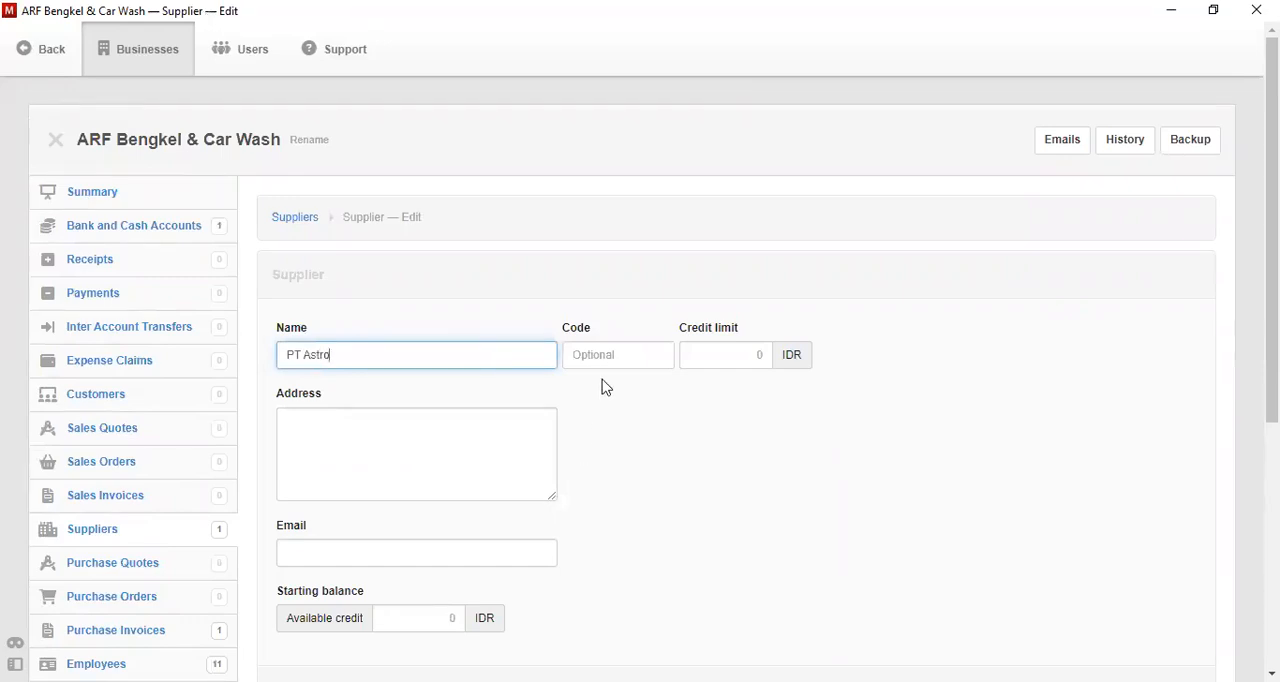
left_click(618, 347)
type("S-002")
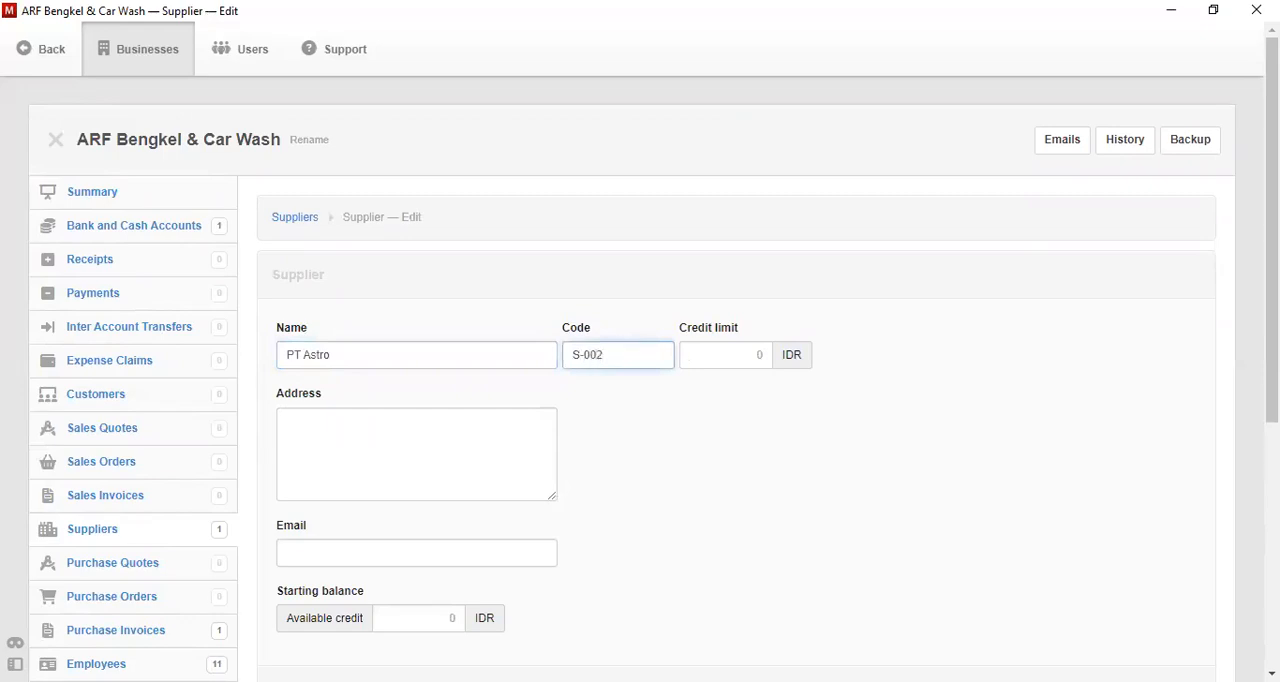
scroll(618, 348, "down", 1)
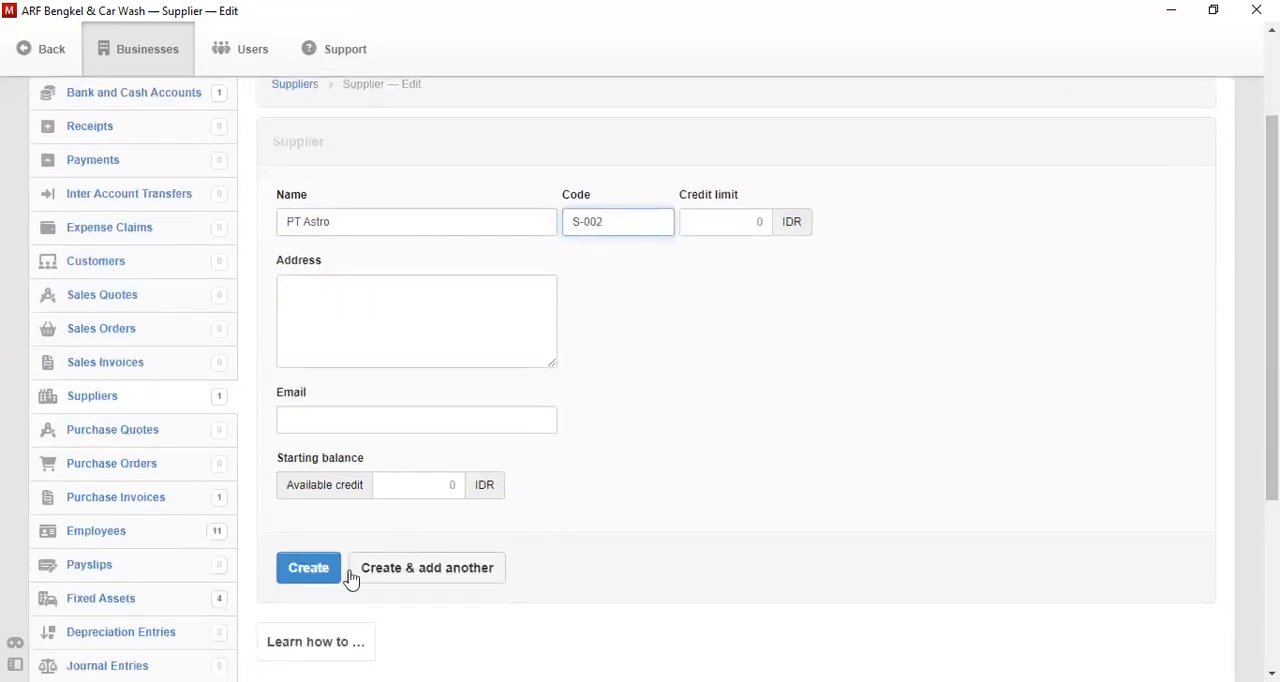
left_click(322, 587)
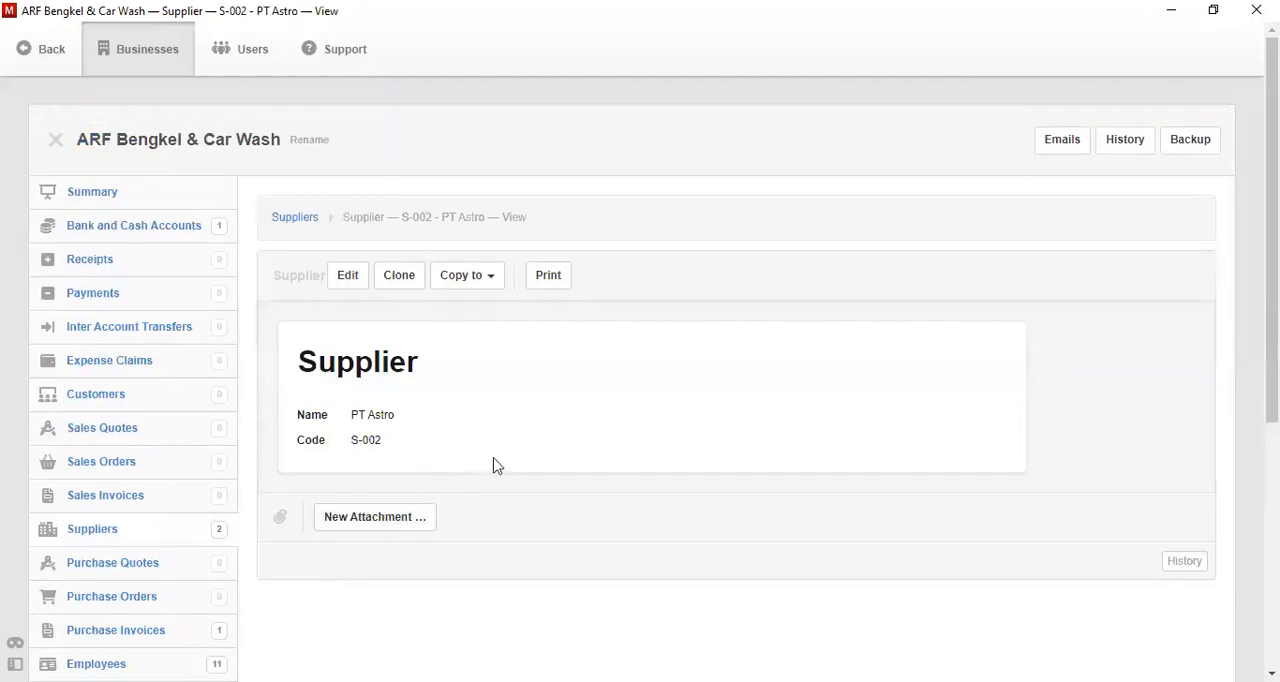
- Start a new purchase order dated 4-11-2022
left_click(135, 594)
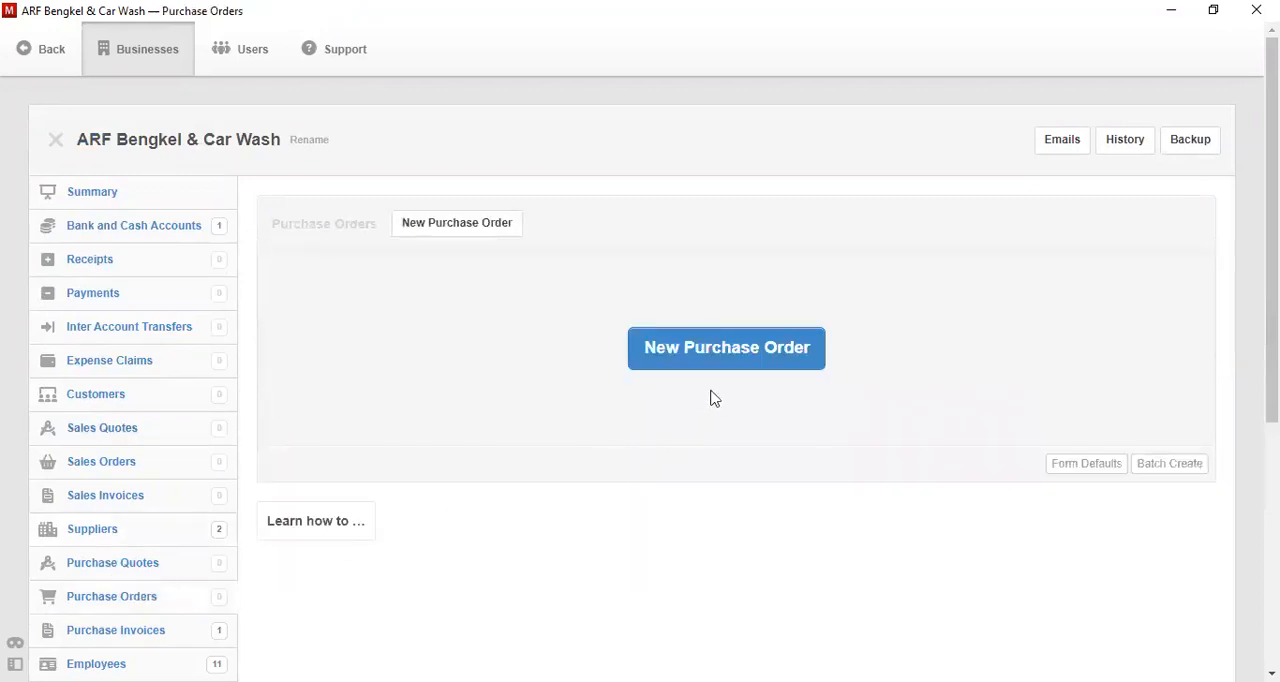
left_click(727, 350)
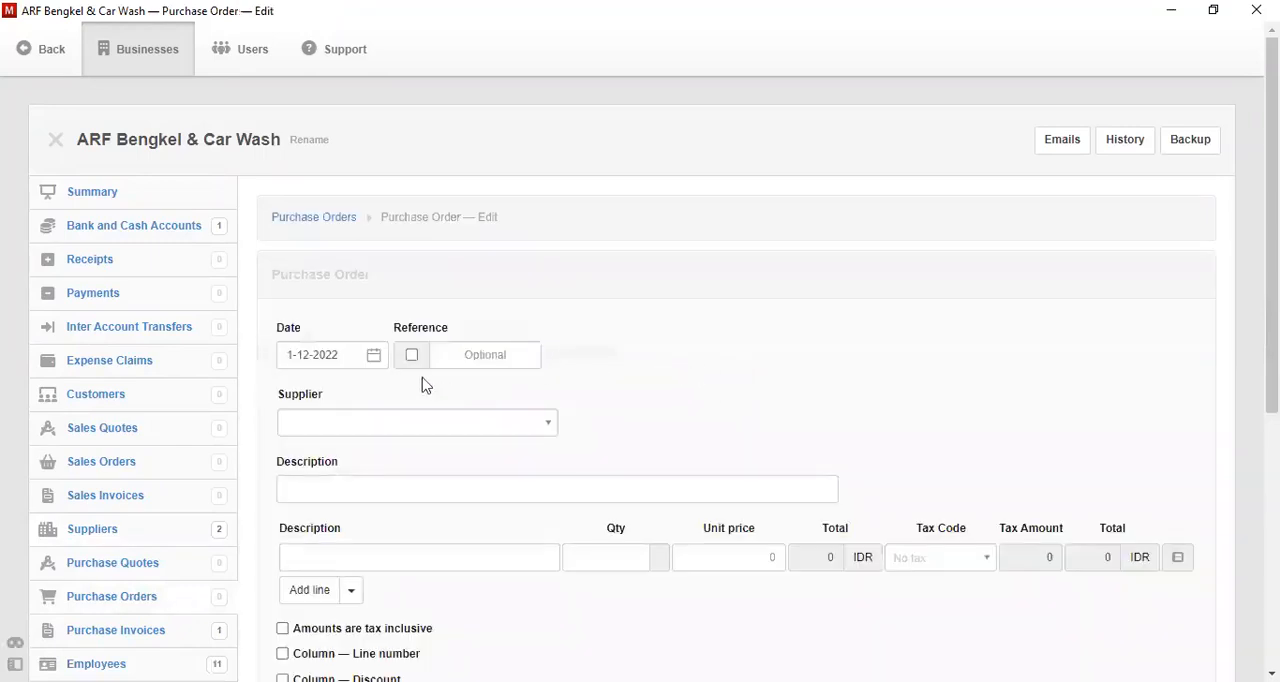
left_click(372, 364)
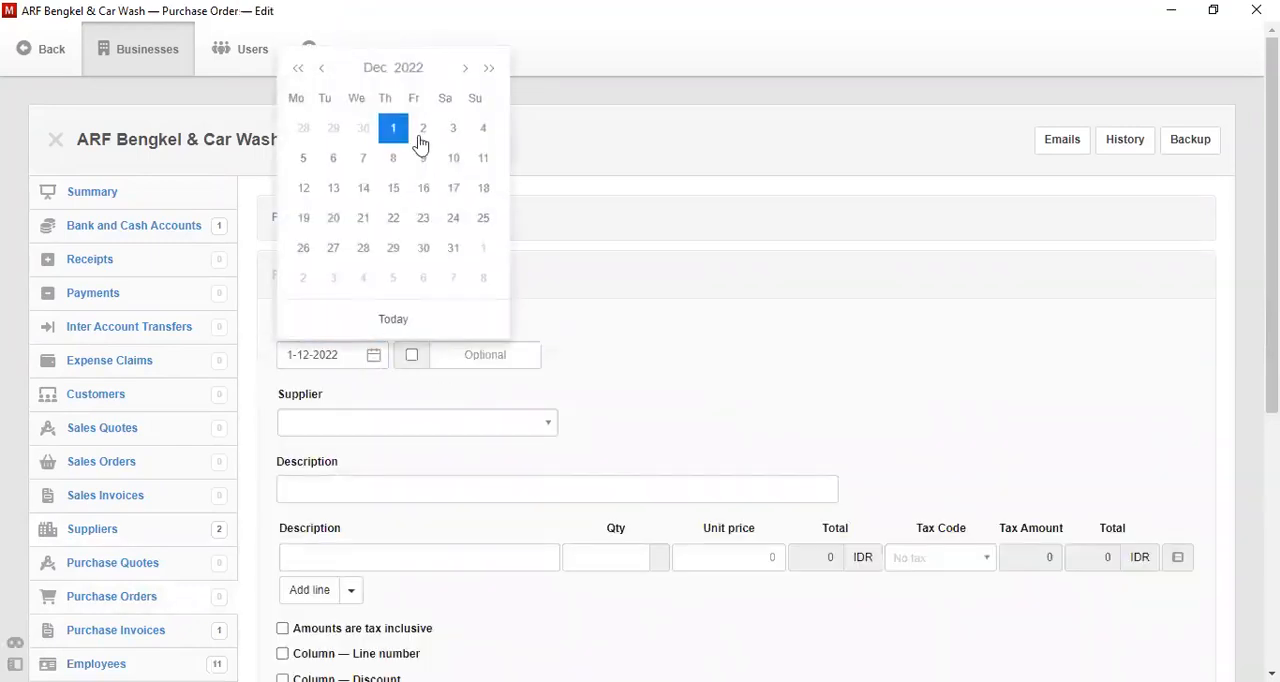
left_click(322, 68)
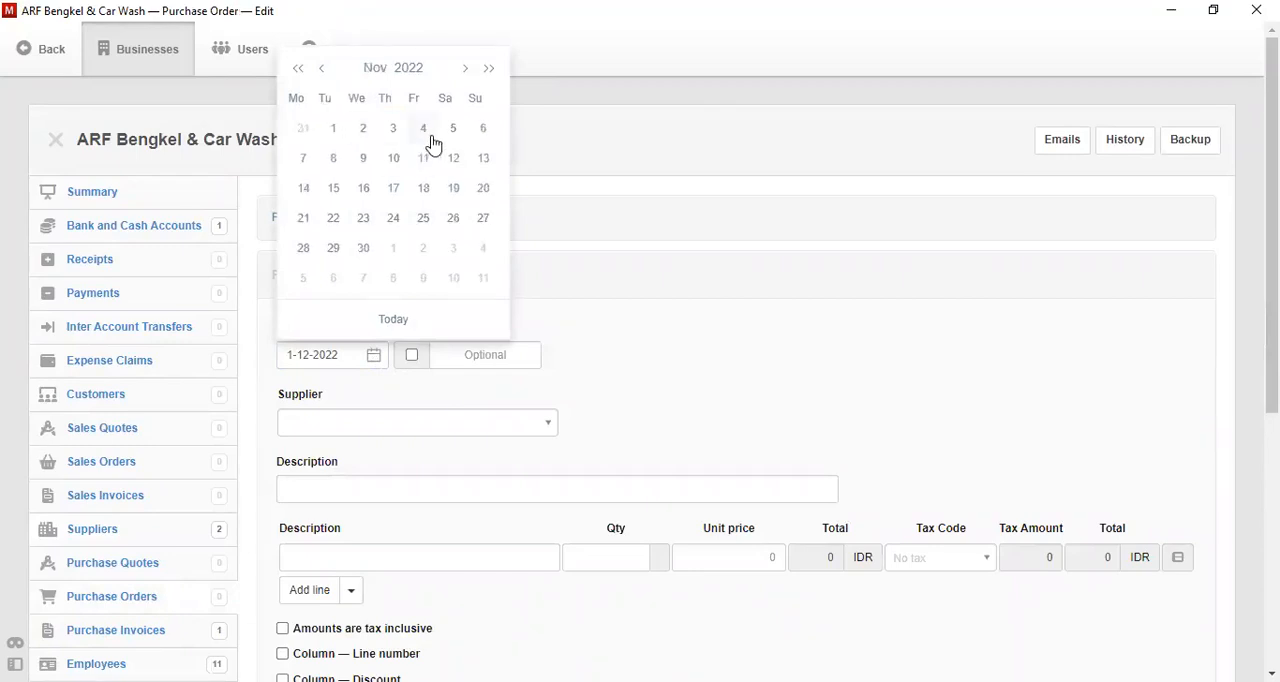
left_click(426, 134)
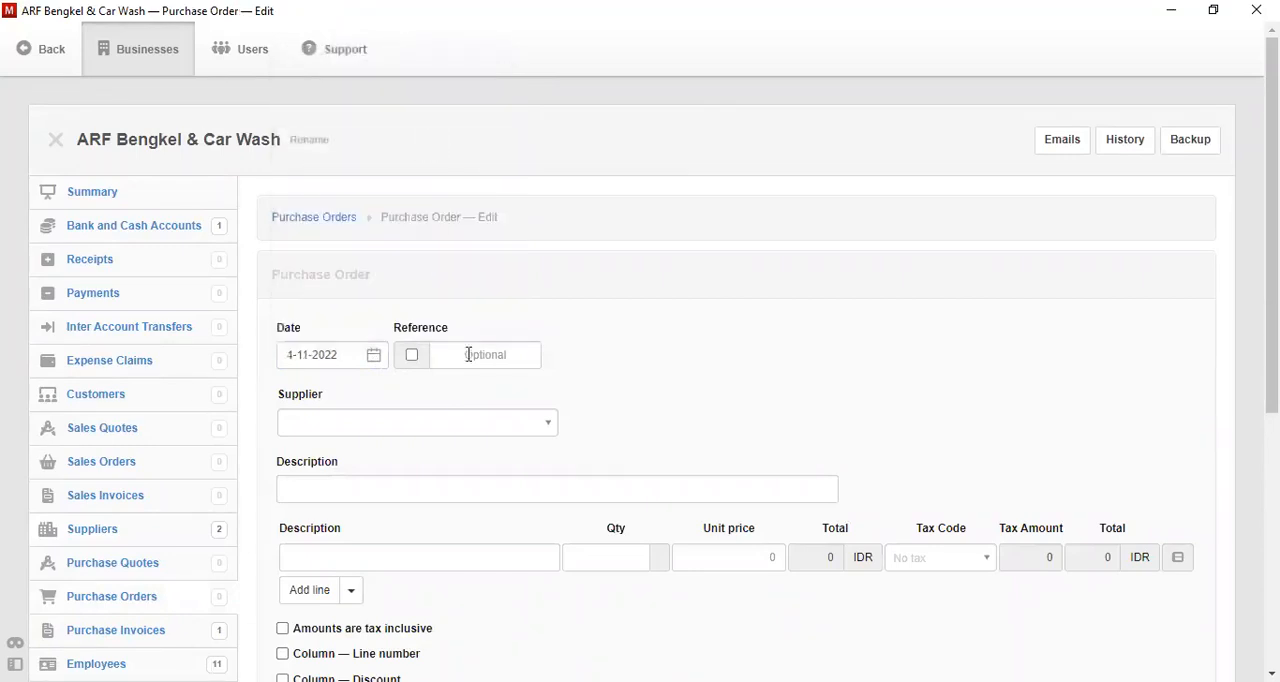
- Set the order's supplier to S-002 - PT Astro and its description to "Pesanan Perlengkapan Bengkel"
left_click(454, 421)
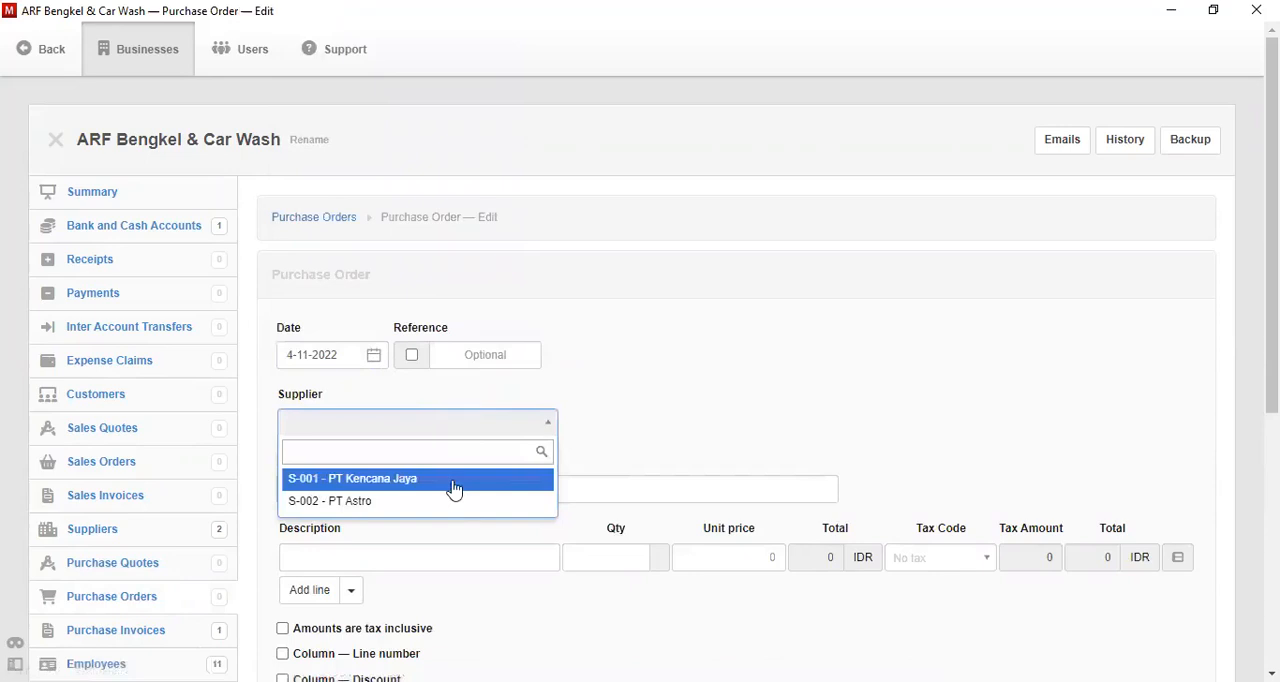
left_click(454, 501)
left_click(453, 494)
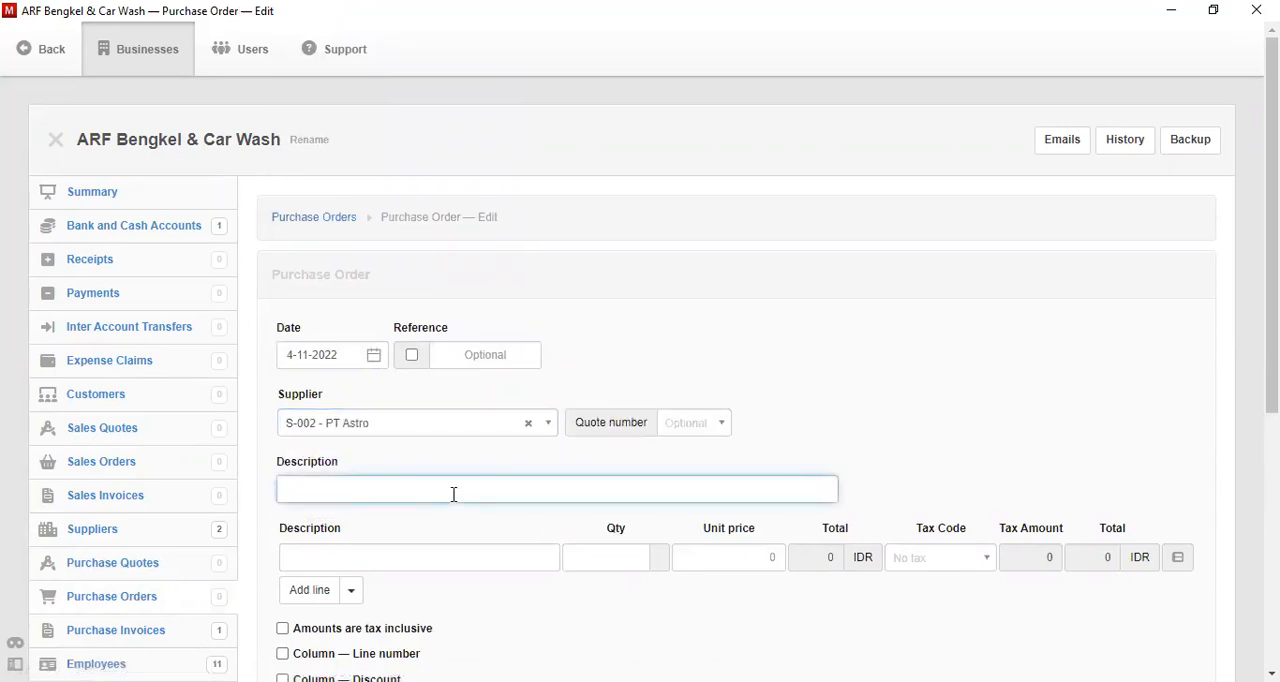
type("Pesanan Perlengkapan Bengkel")
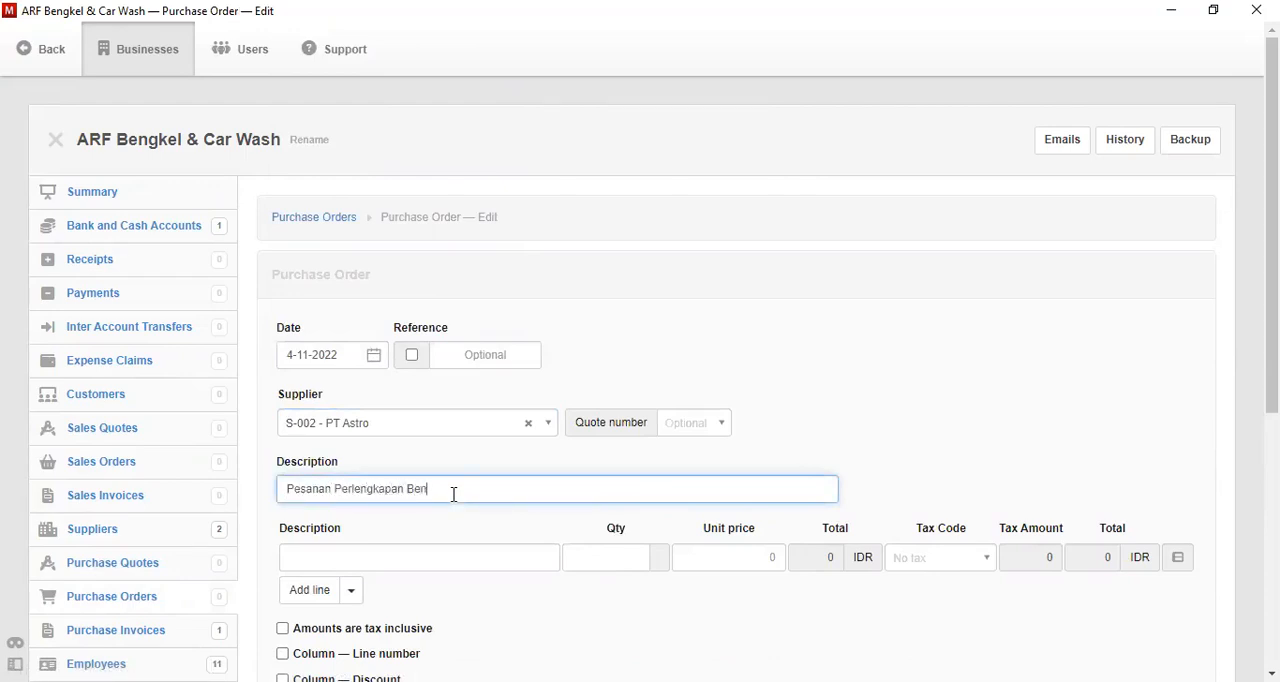
- Describe the first order line as "Air Compressor Krisbow" and set its quantity to 1
left_click(446, 558)
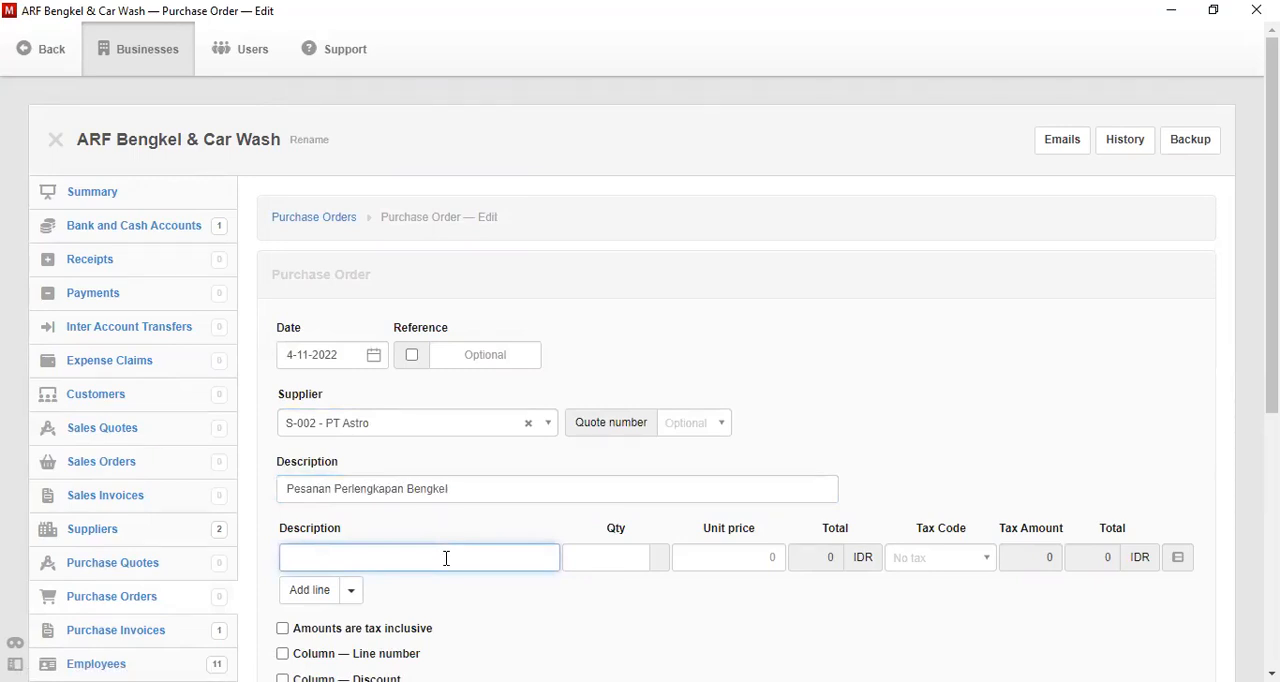
type("Air Compressor Krisbow")
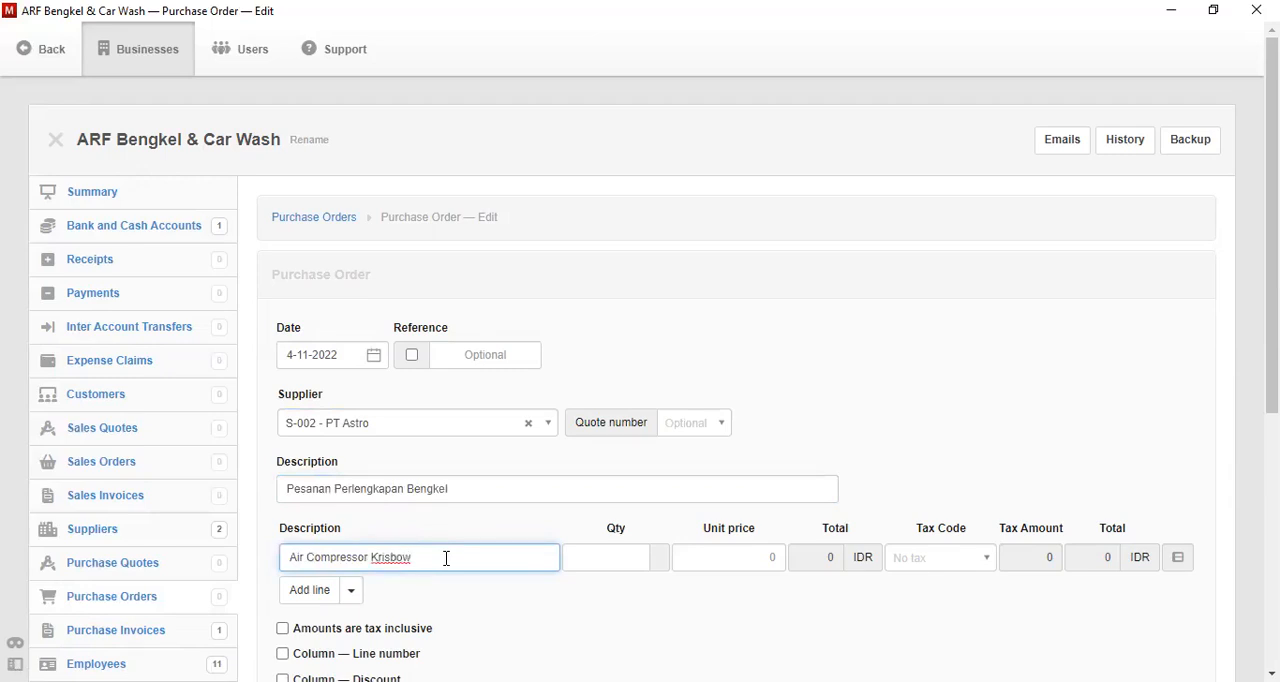
key("Tab")
type("1")
key("Tab")
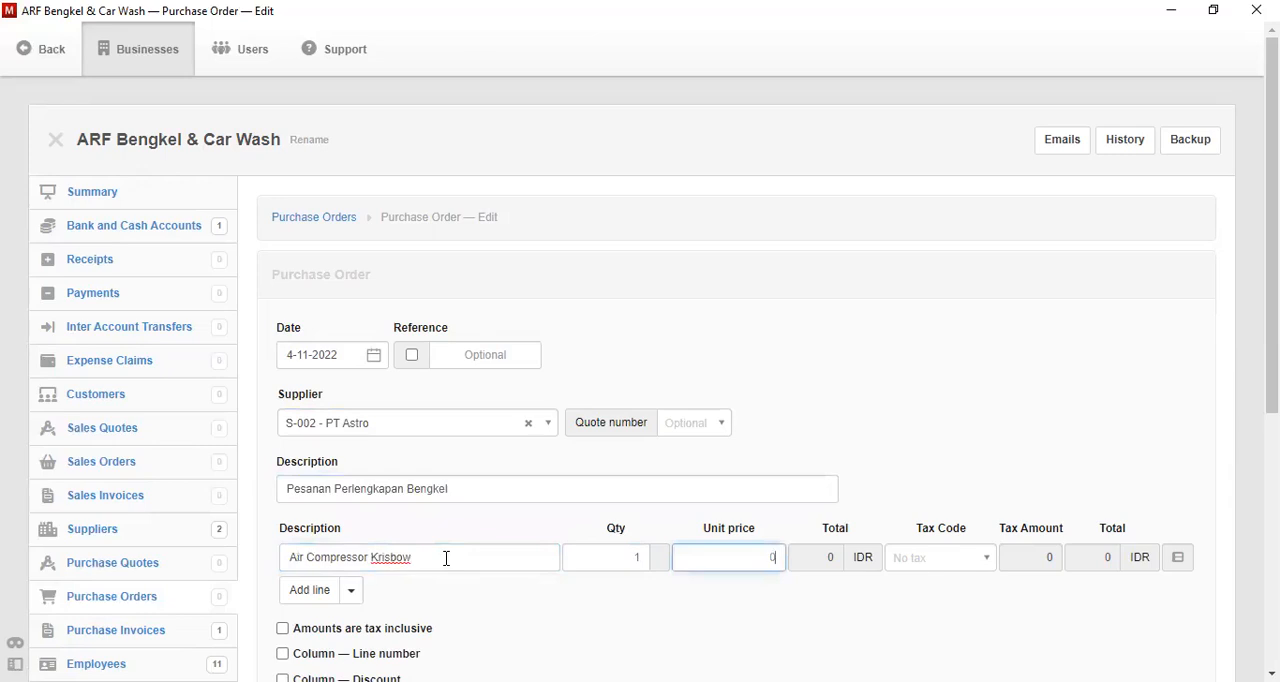
- Set the Air Compressor Krisbow line's unit price to 7500000 and add a second line to the purchase order
type("7500000")
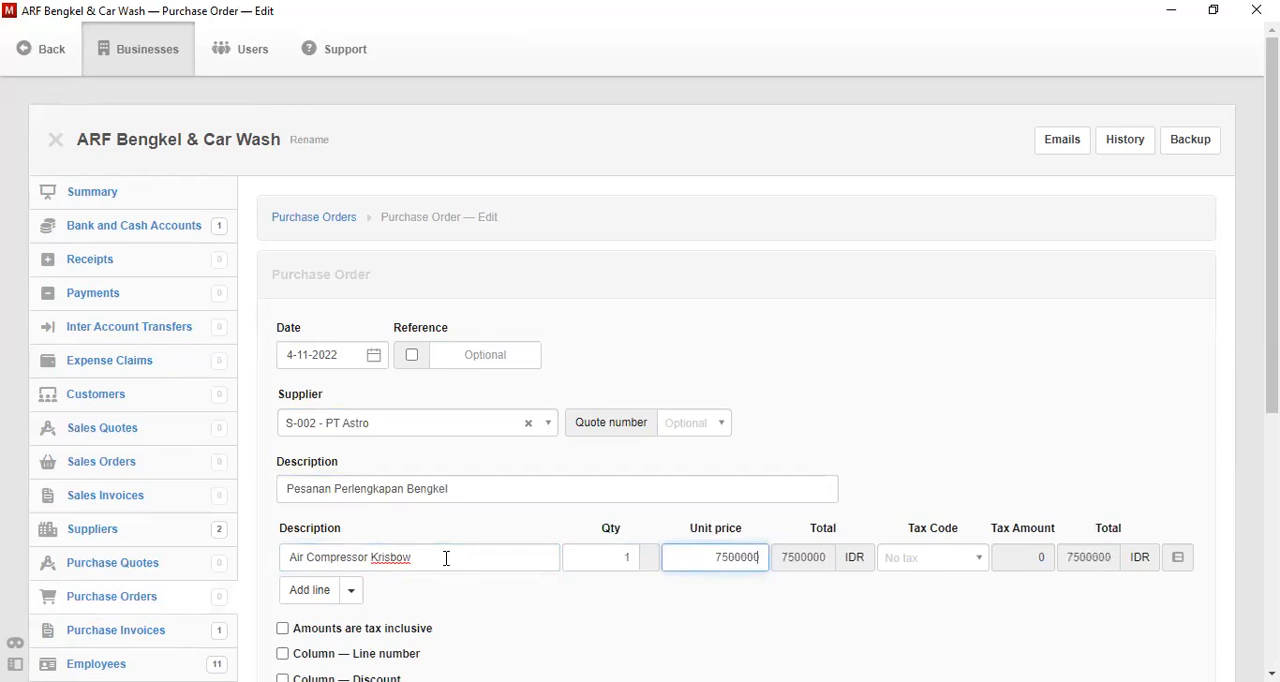
left_click(312, 592)
- Fill in the second order line as "Oil Drain Krisbow" with quantity 1 and unit price 16000000
left_click(356, 588)
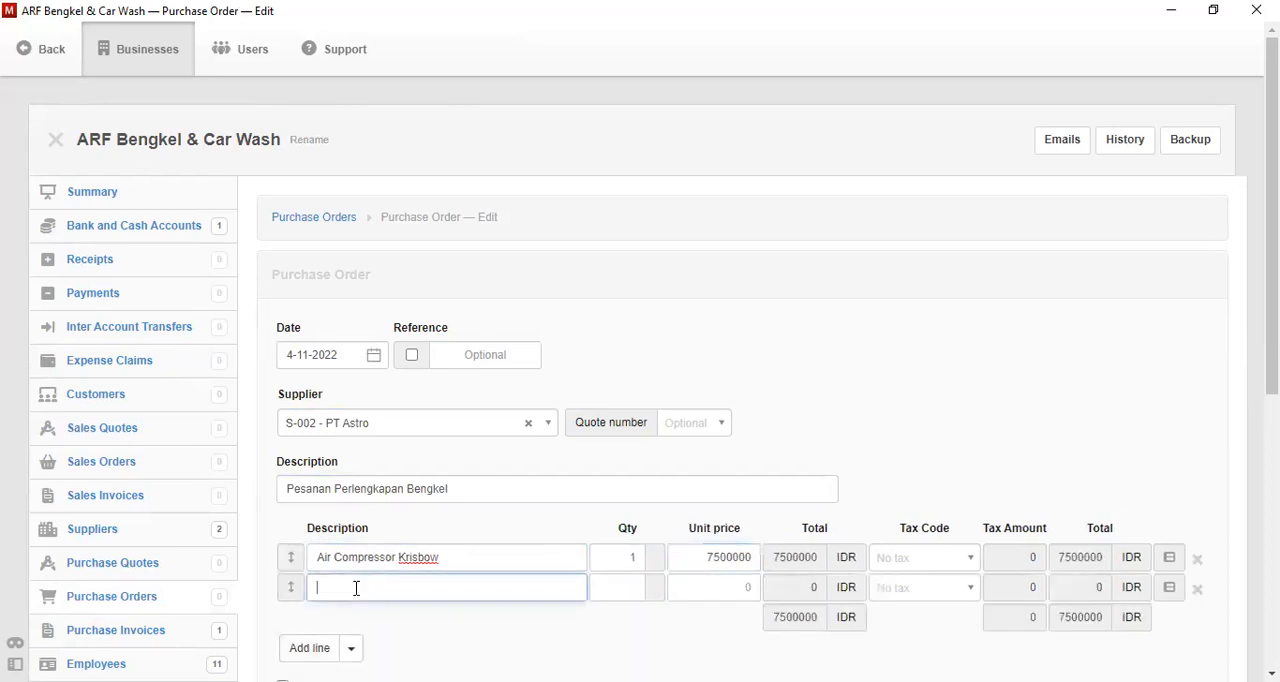
type("Oil Drain Krisbow")
key("Tab")
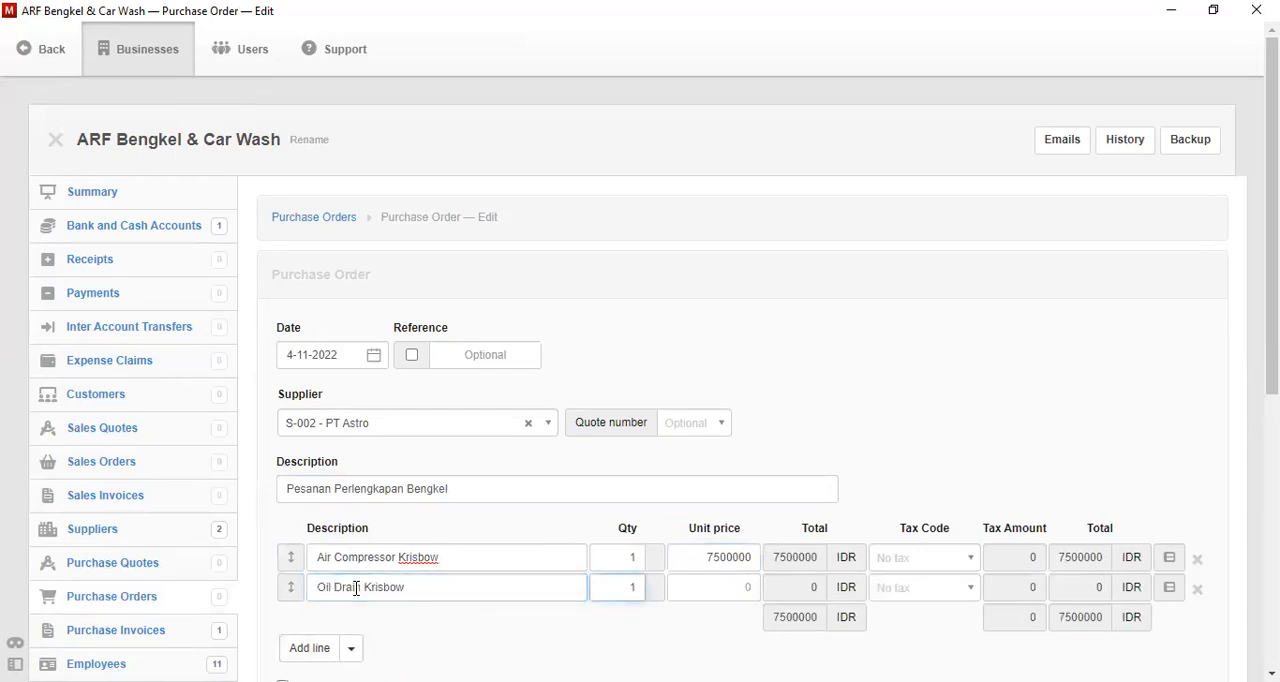
key("Tab")
type("160")
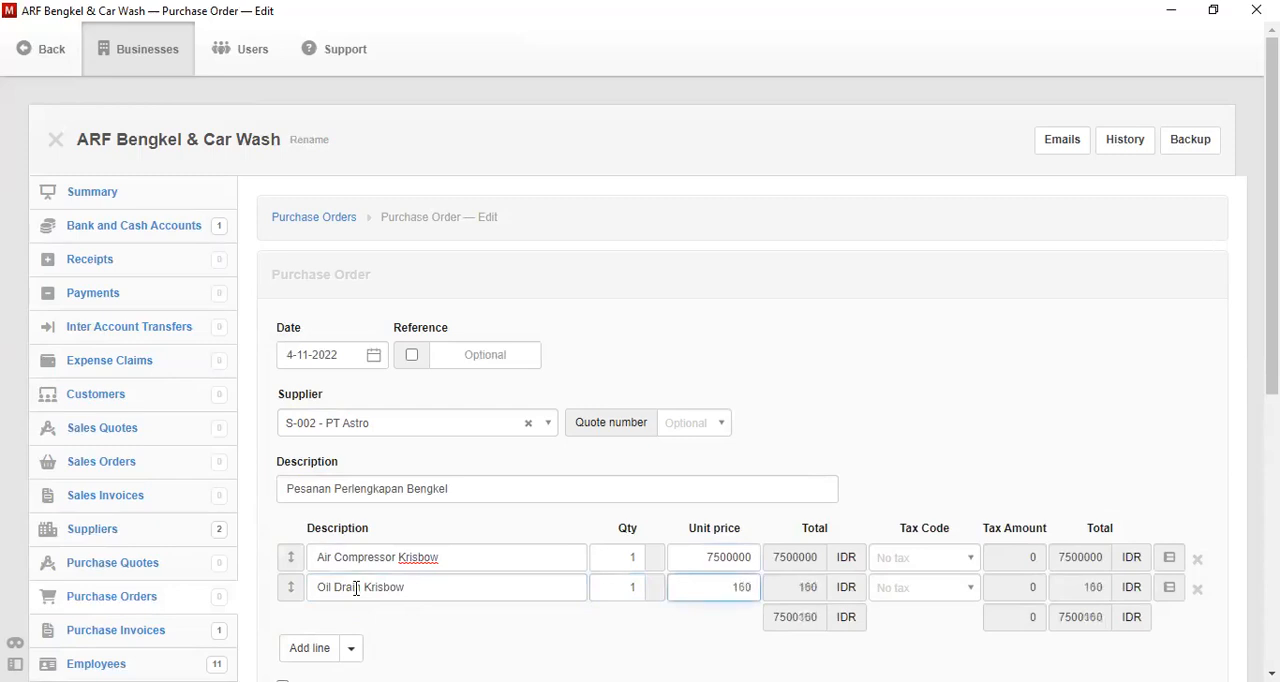
type("00000")
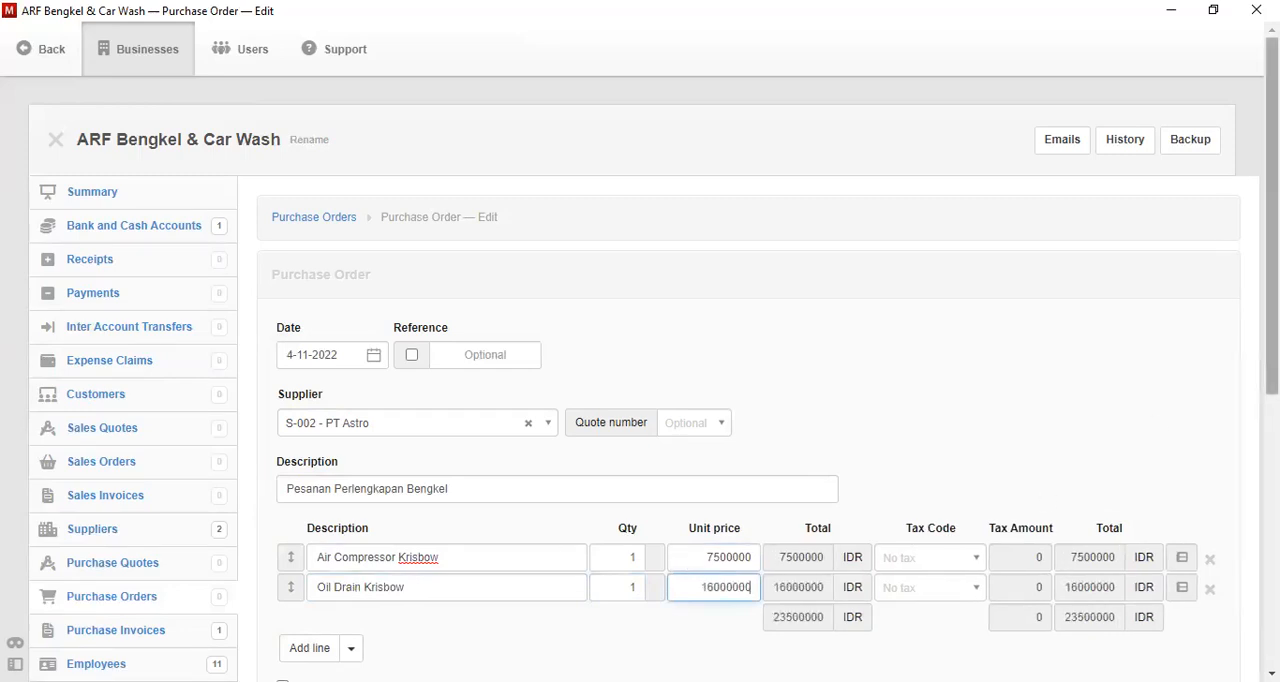
- Create the purchase order and view the resulting document
left_click_drag(1271, 240, 1271, 415)
left_click(311, 591)
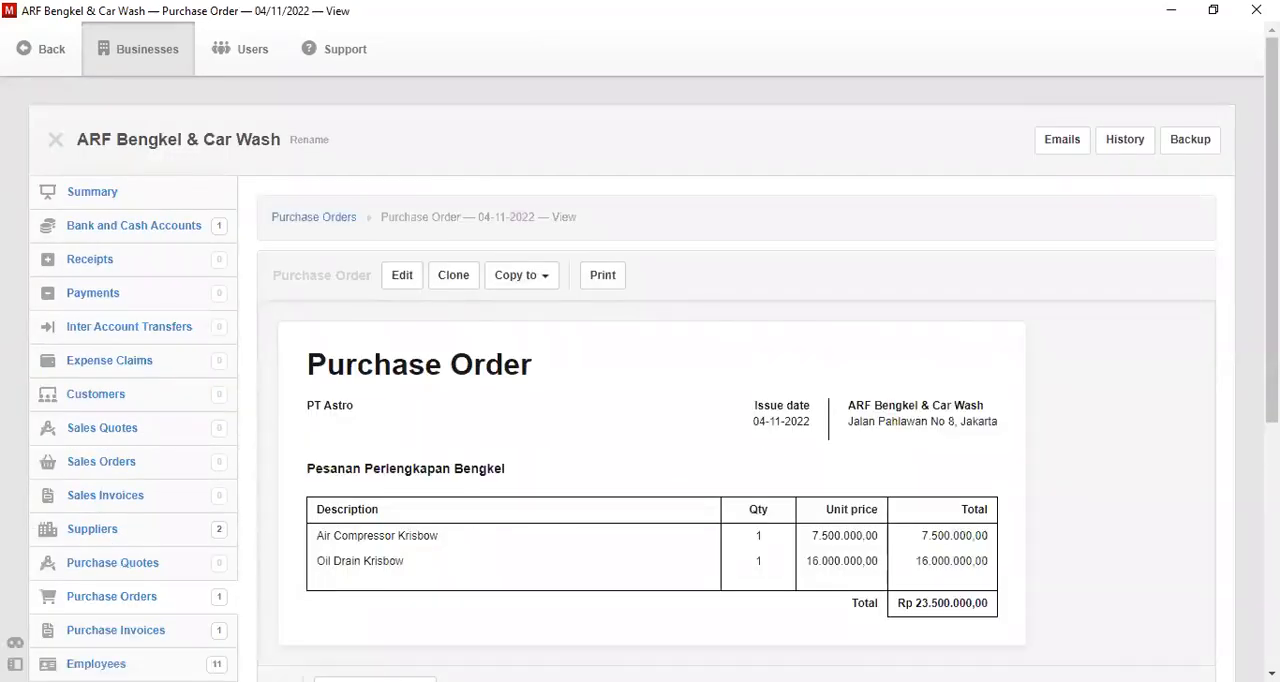
left_click_drag(1271, 240, 1271, 285)
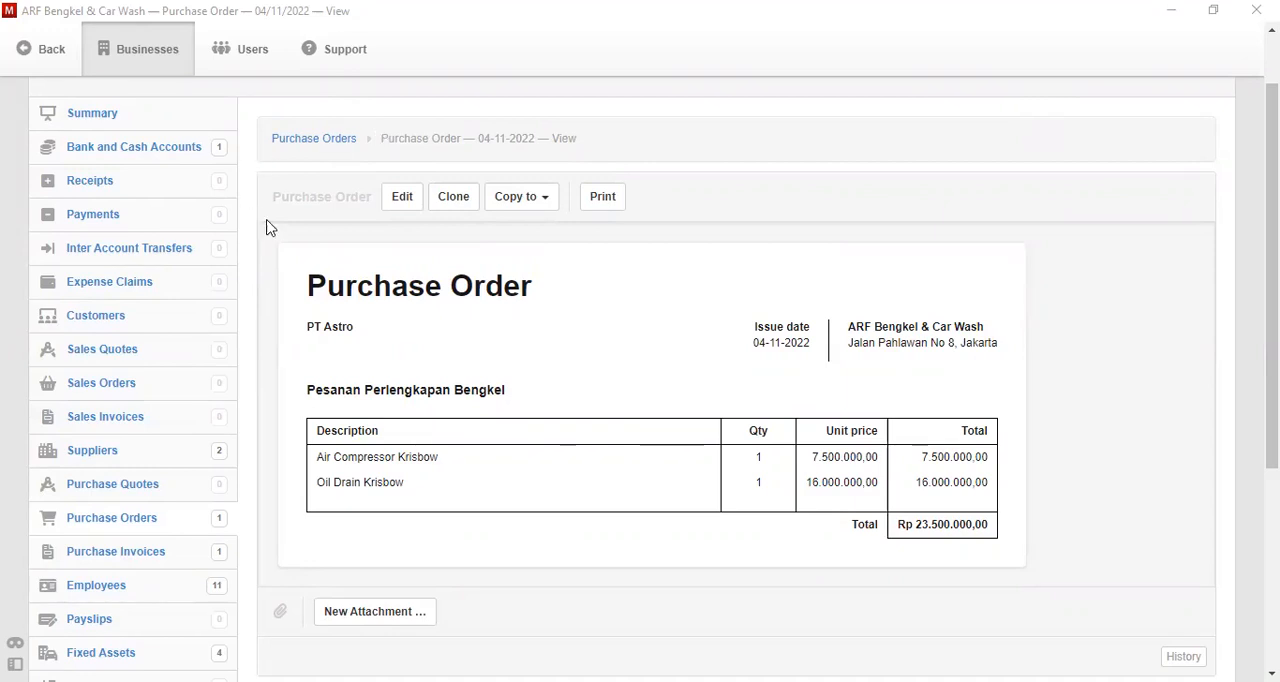
- Start a new customer record and enter the customer's full name
left_click(110, 318)
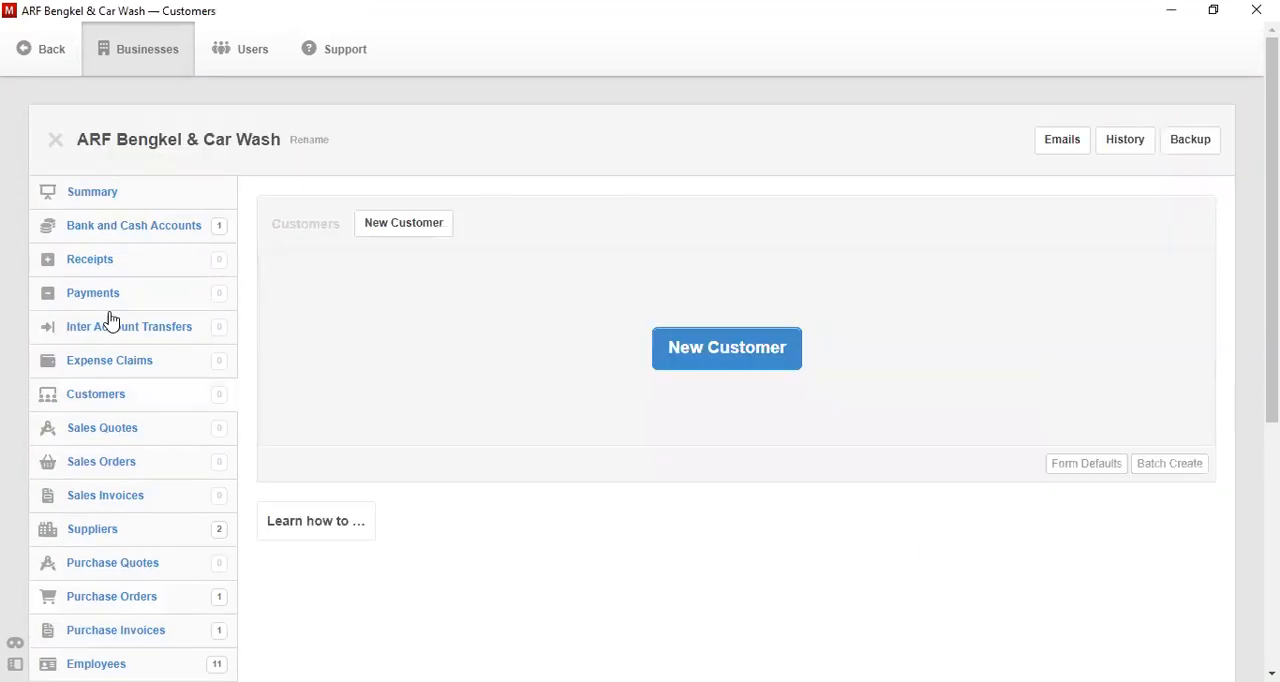
left_click(772, 364)
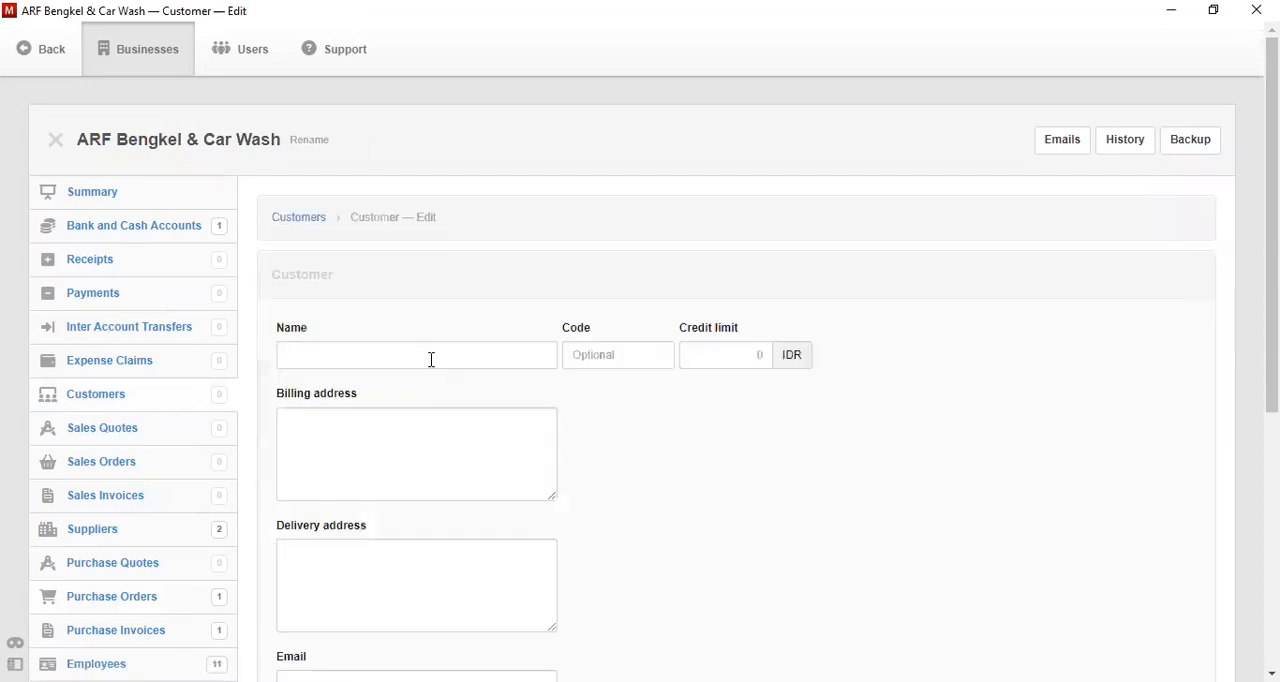
left_click(426, 355)
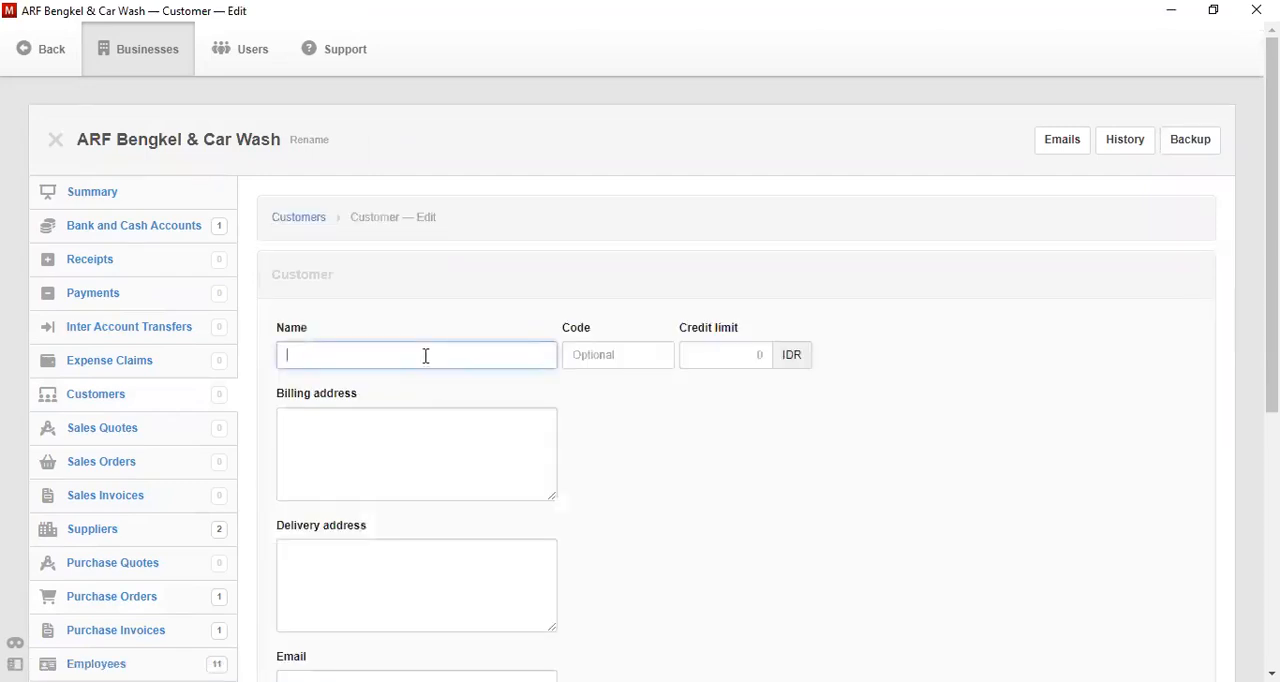
type("Tuan Ahmad")
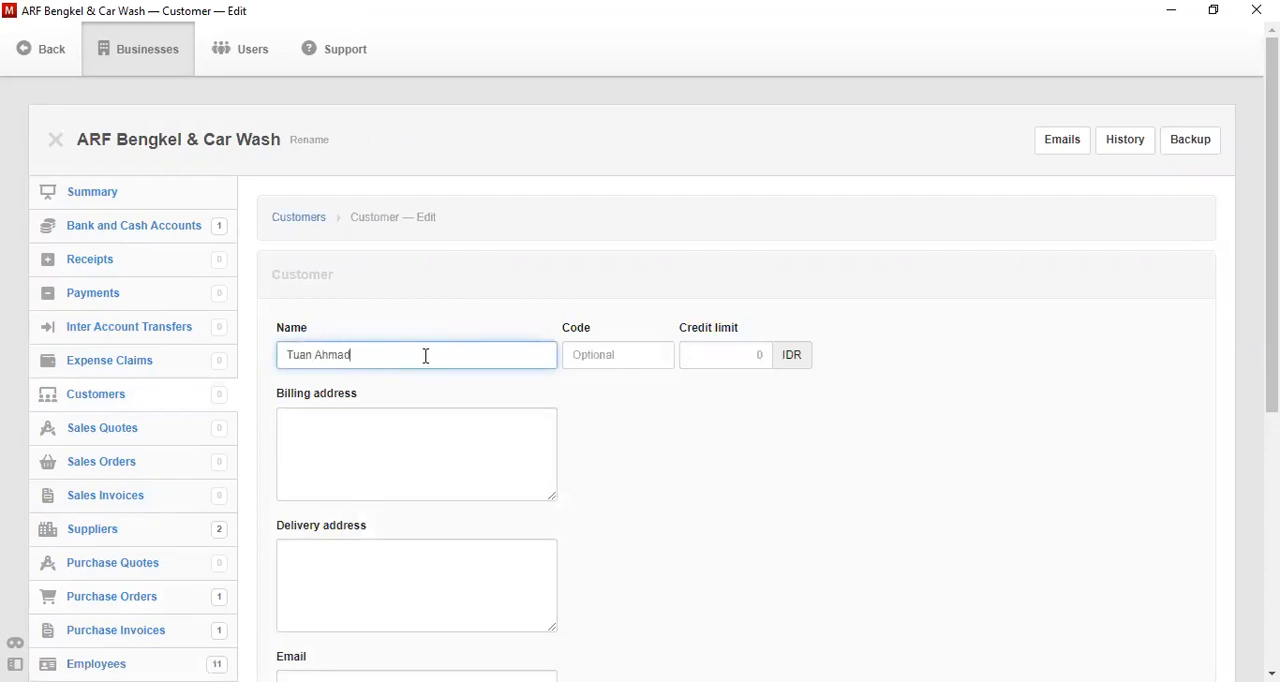
- Fill in the customer's billing address
left_click(433, 442)
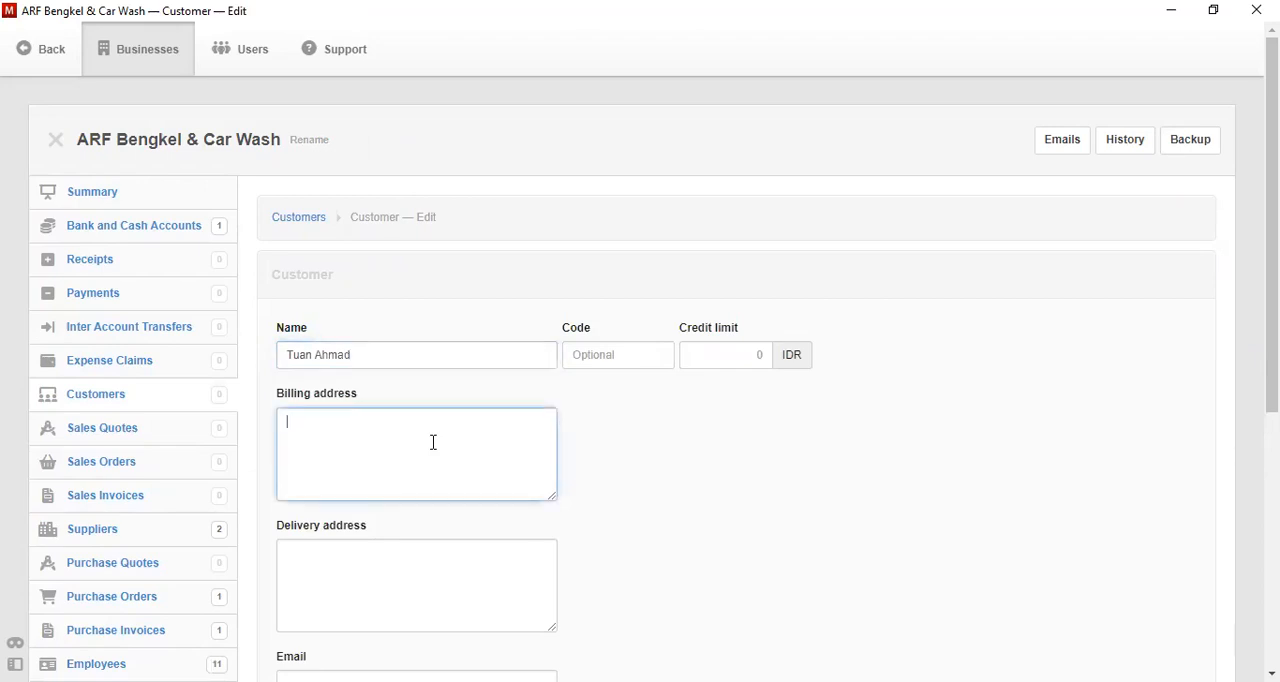
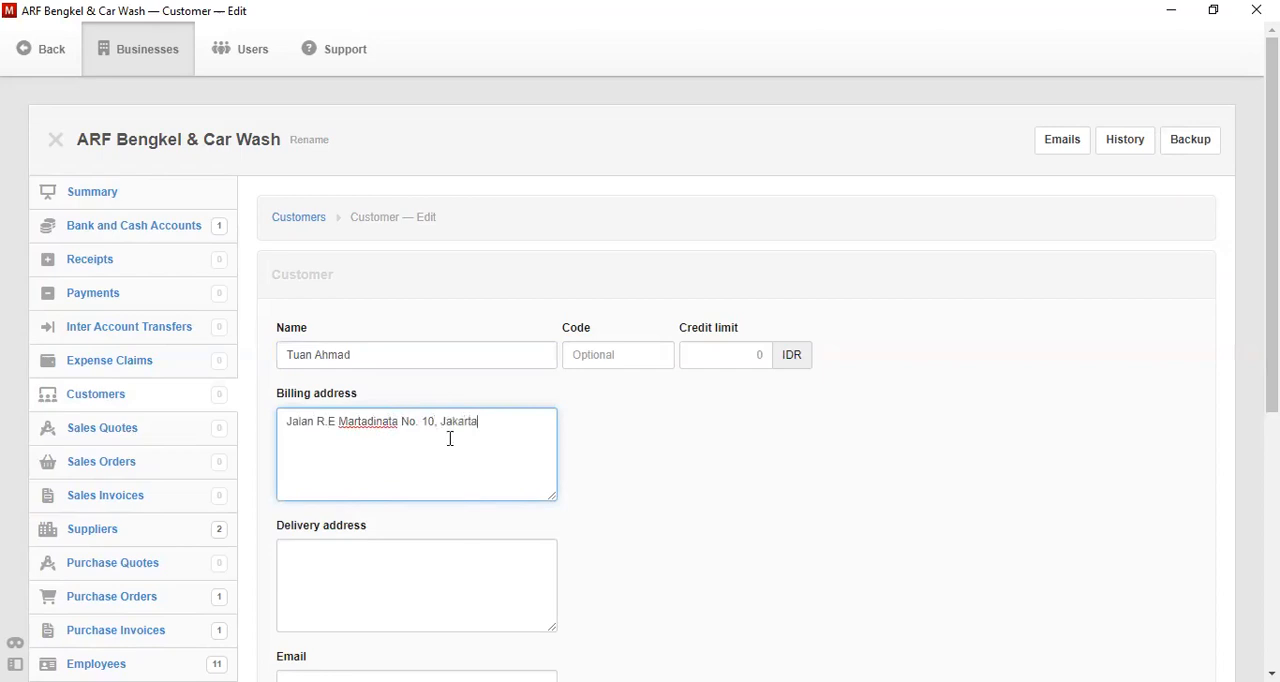
- Copy the customer's billing address into the delivery address
left_click(301, 422, "shift")
left_click(286, 421, "shift")
key("ctrl+c")
left_click(356, 569)
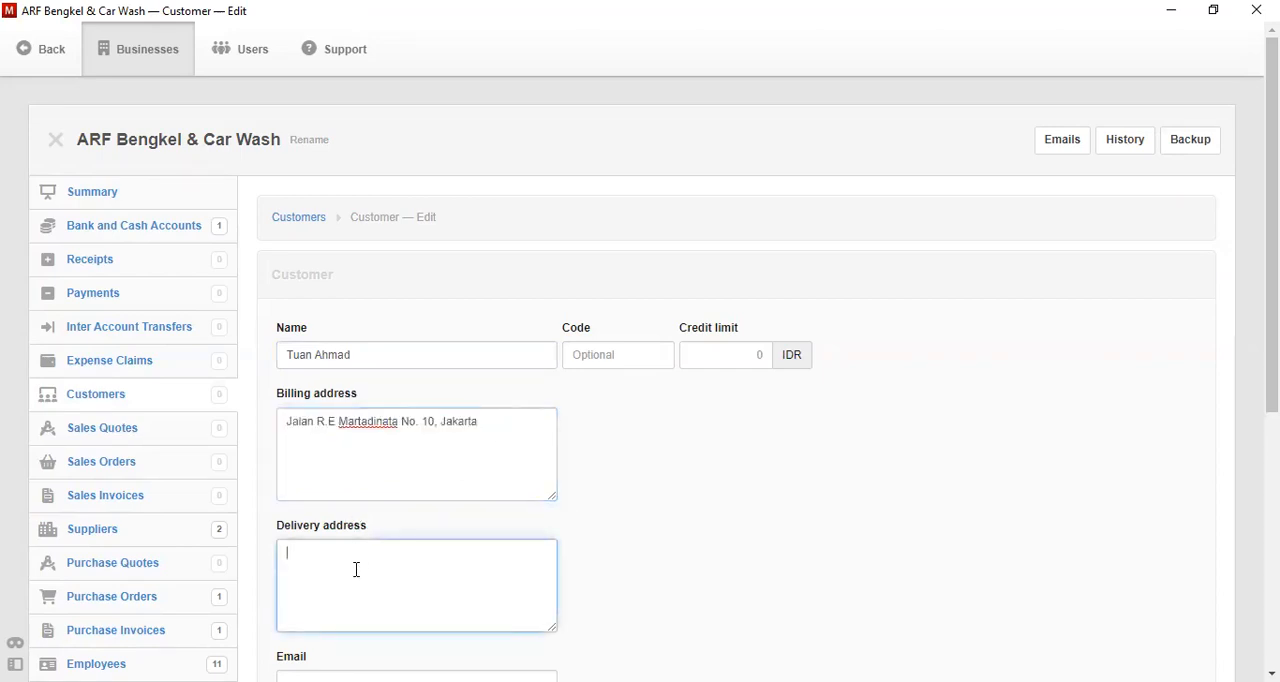
key("ctrl+v")
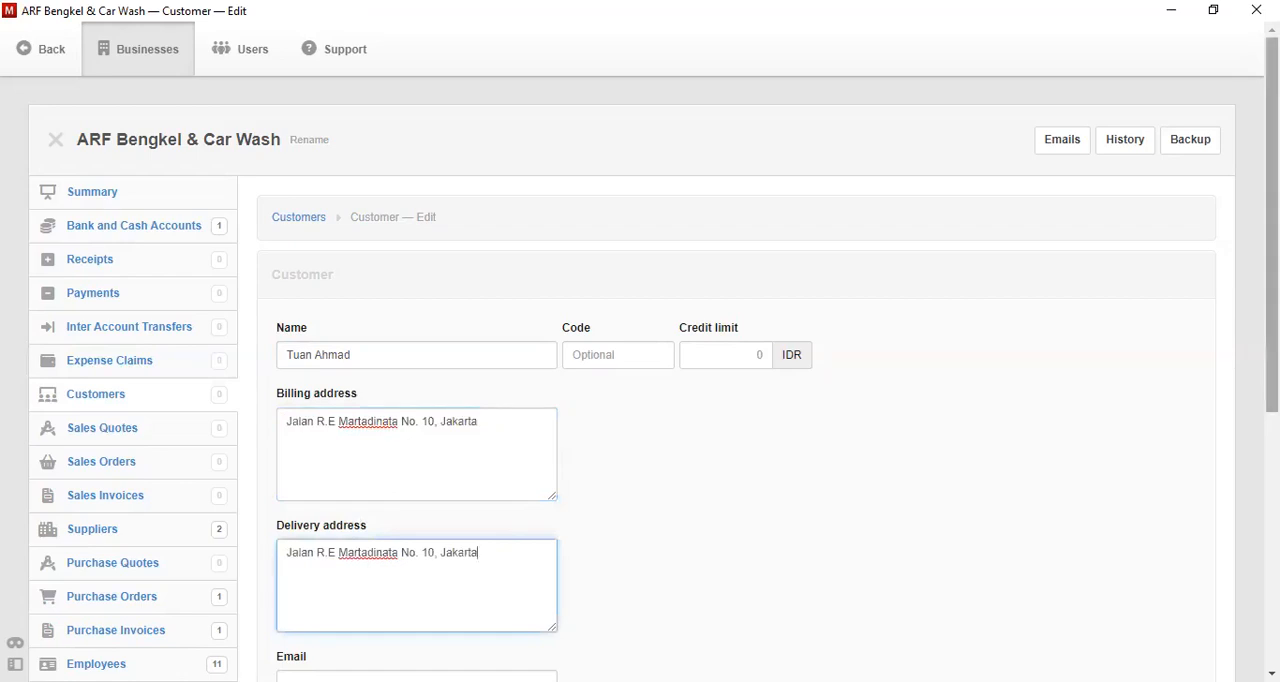
- Create the customer record and leave its view
scroll(974, 422, "down", 1)
scroll(571, 541, "down", 3)
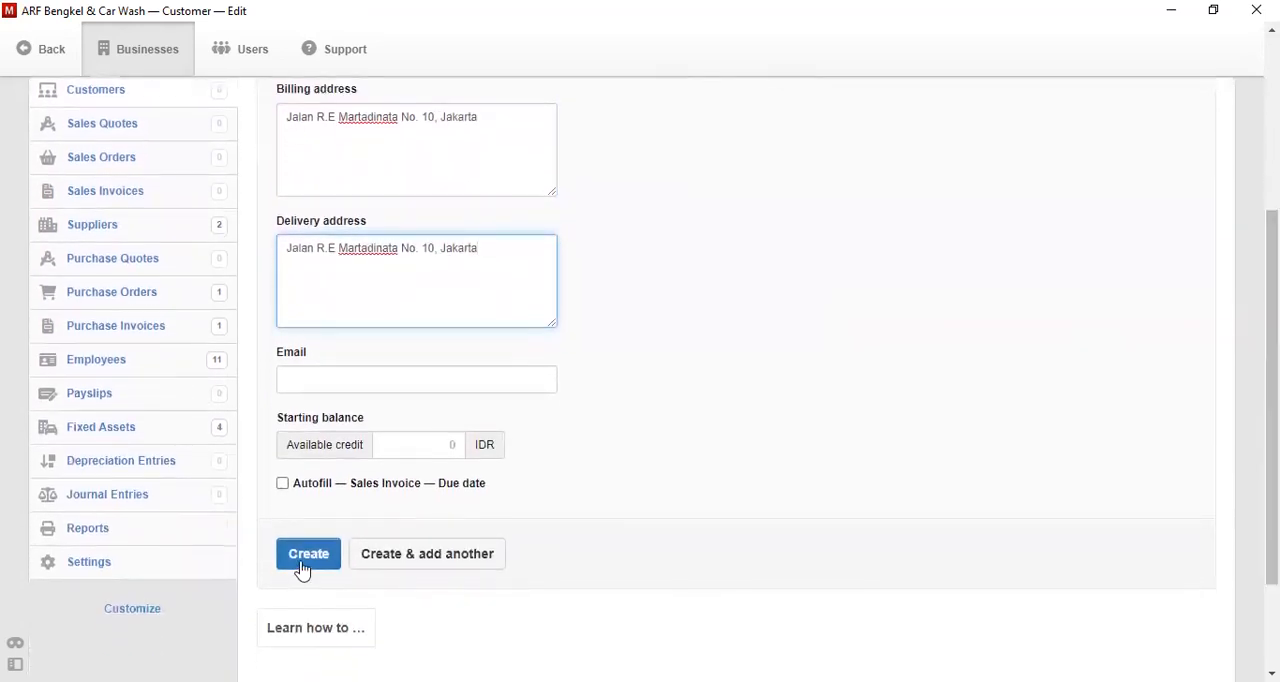
left_click(302, 566)
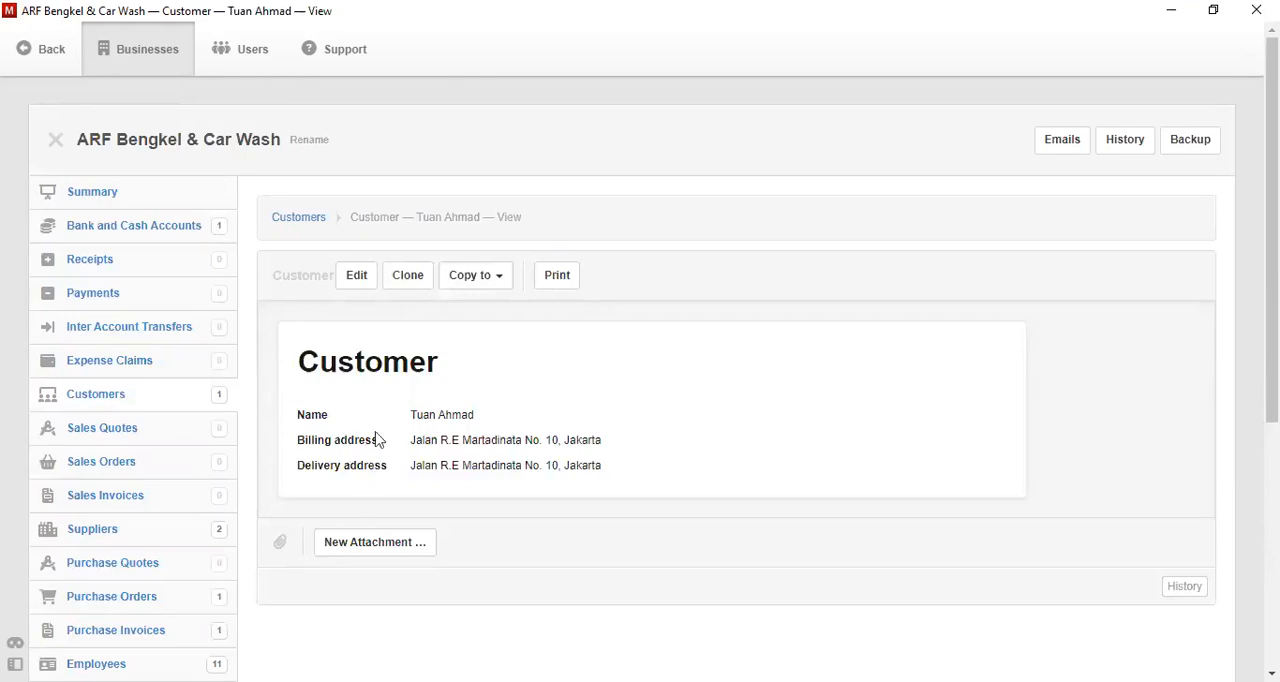
left_click(312, 226)
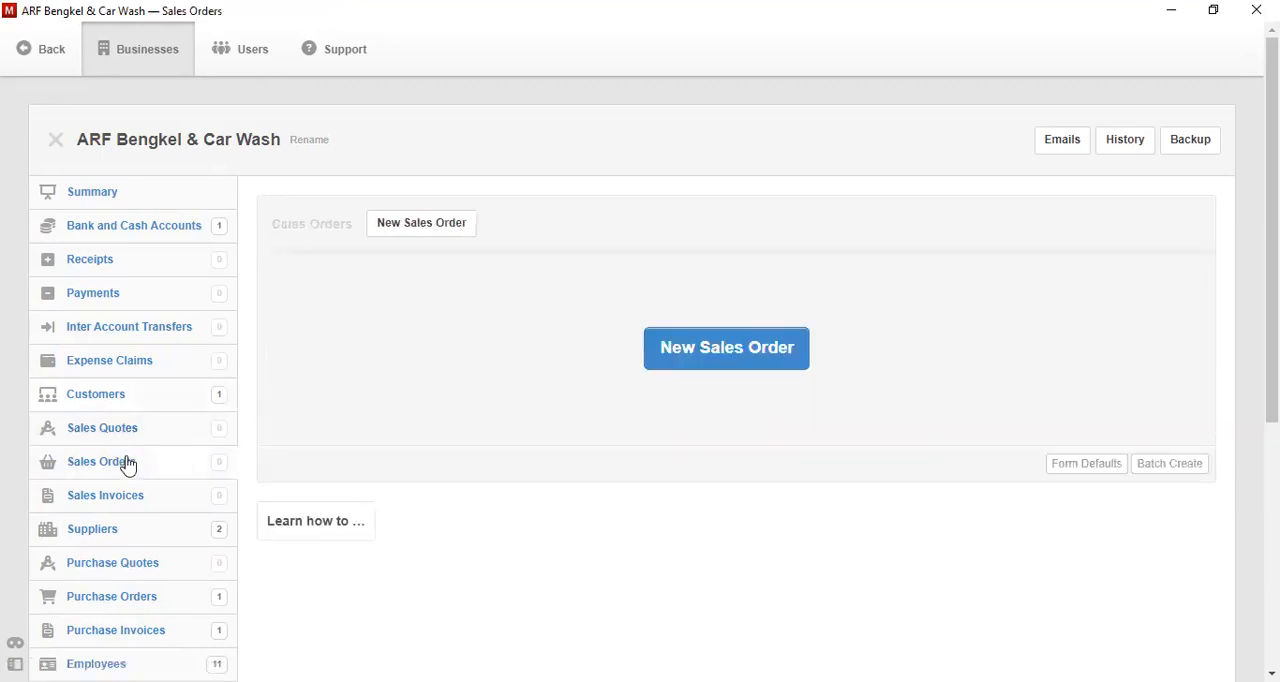
- Start a new sales quote with the issue date 5-11-2022
left_click(714, 366)
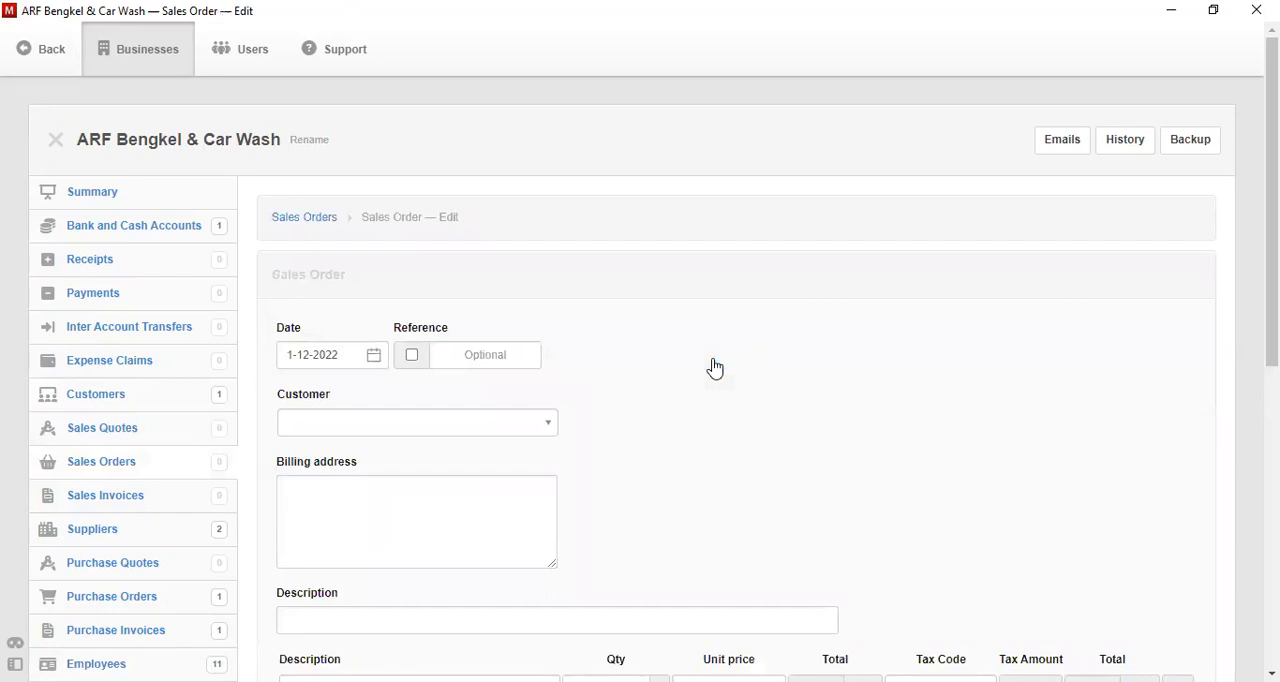
left_click(108, 430)
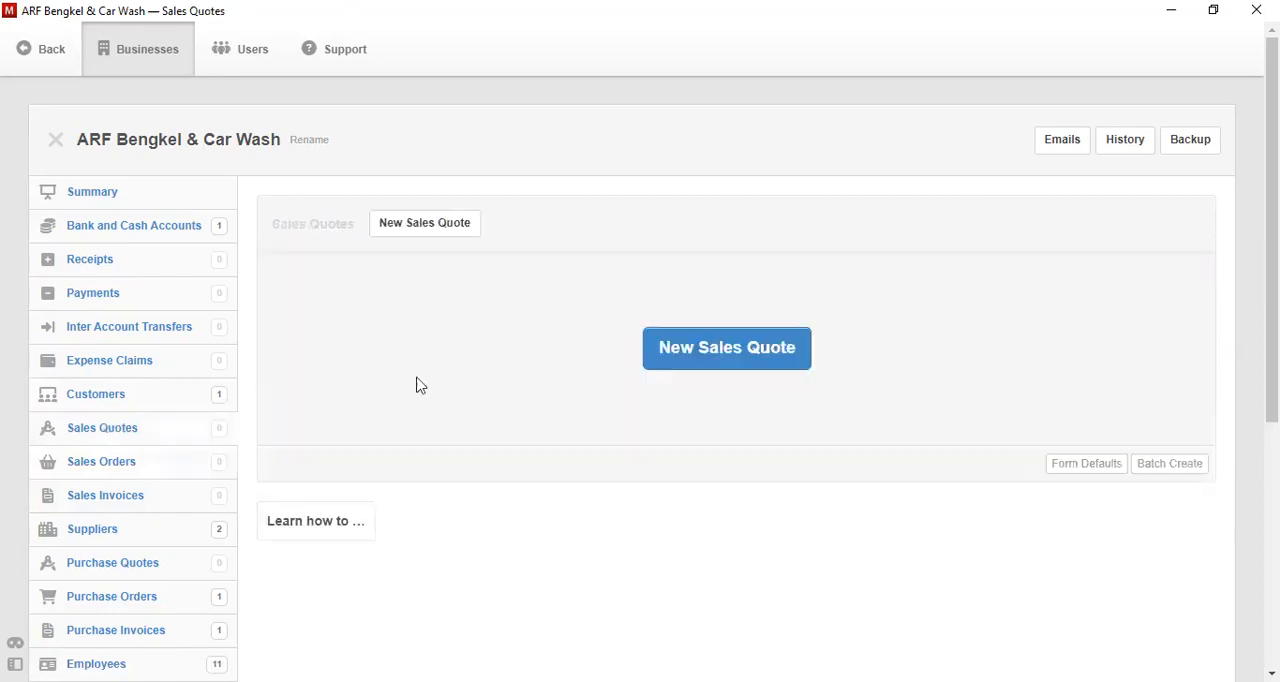
left_click(767, 363)
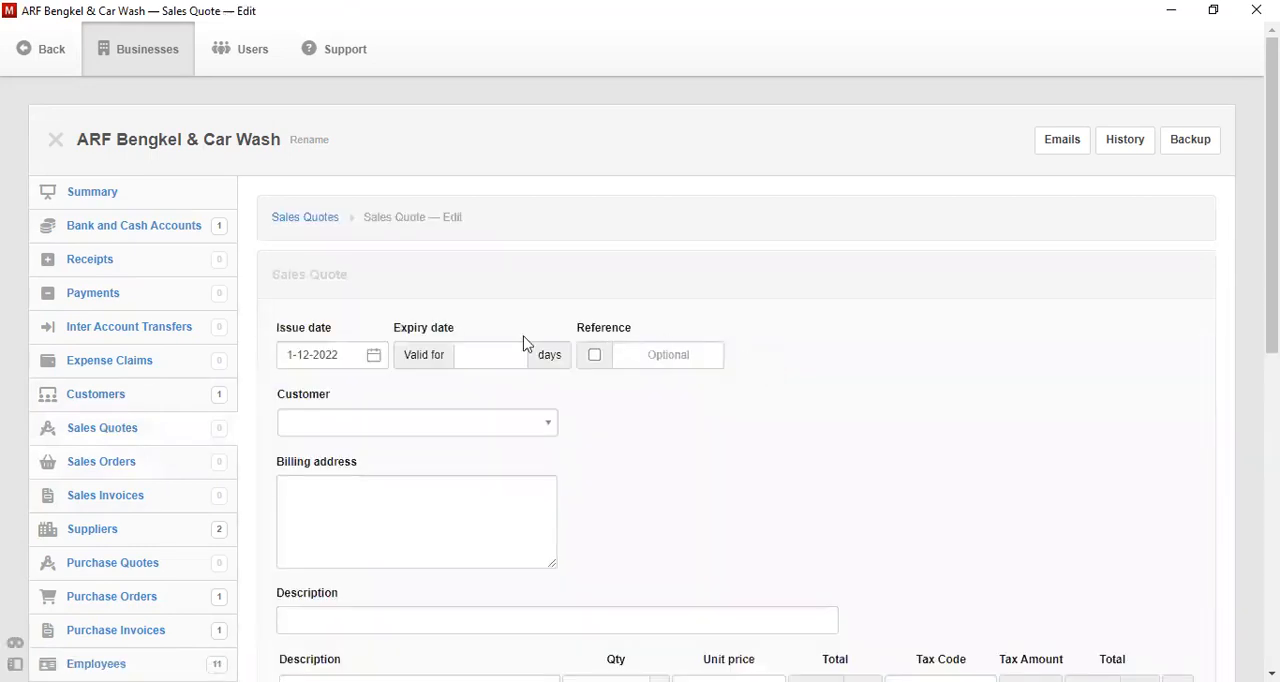
left_click(376, 358)
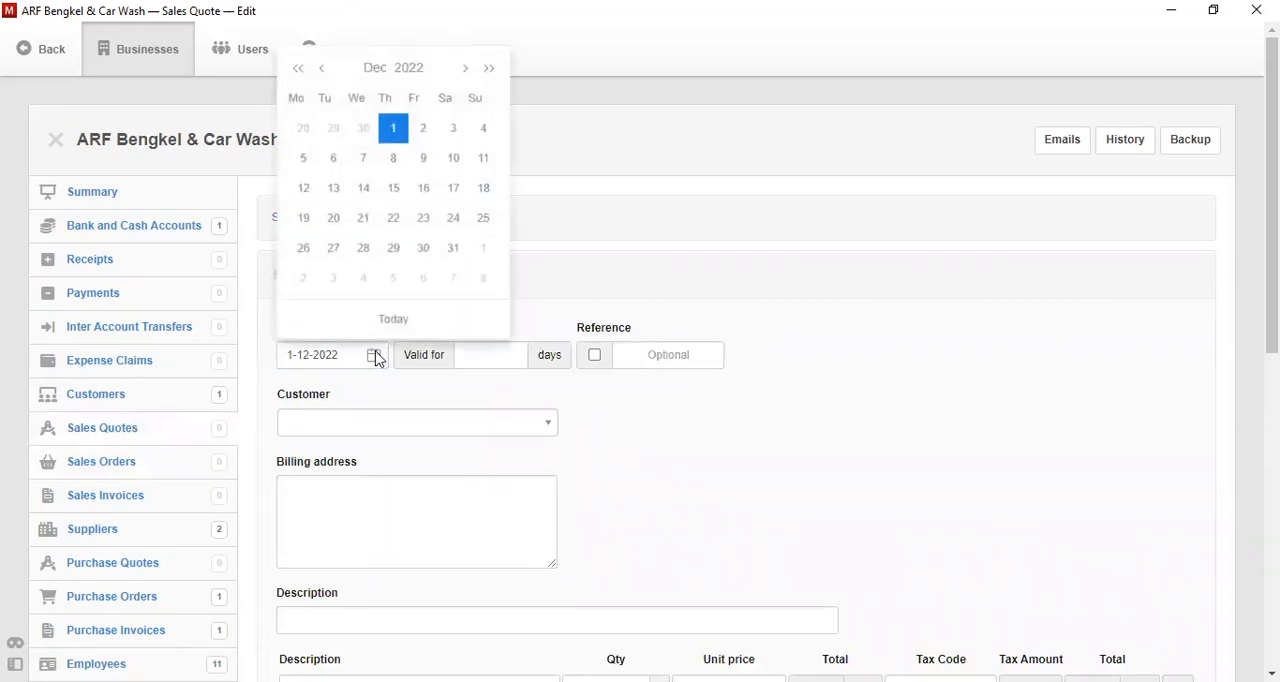
left_click(320, 80)
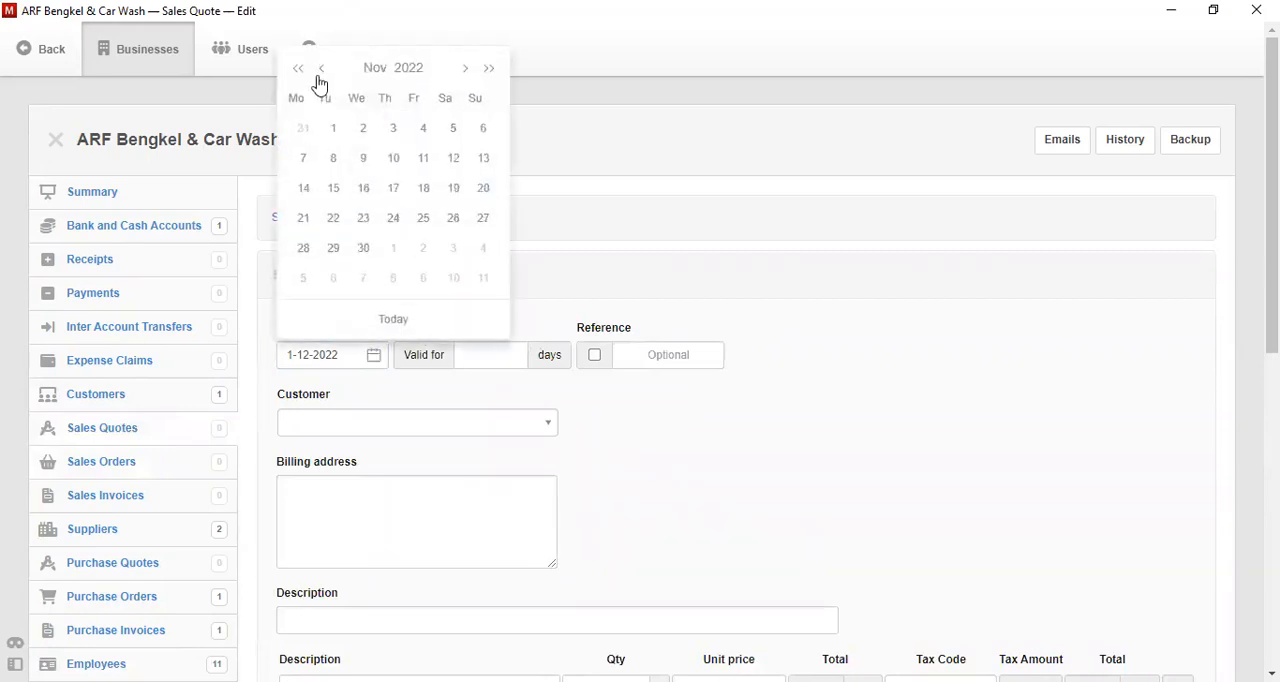
left_click(455, 130)
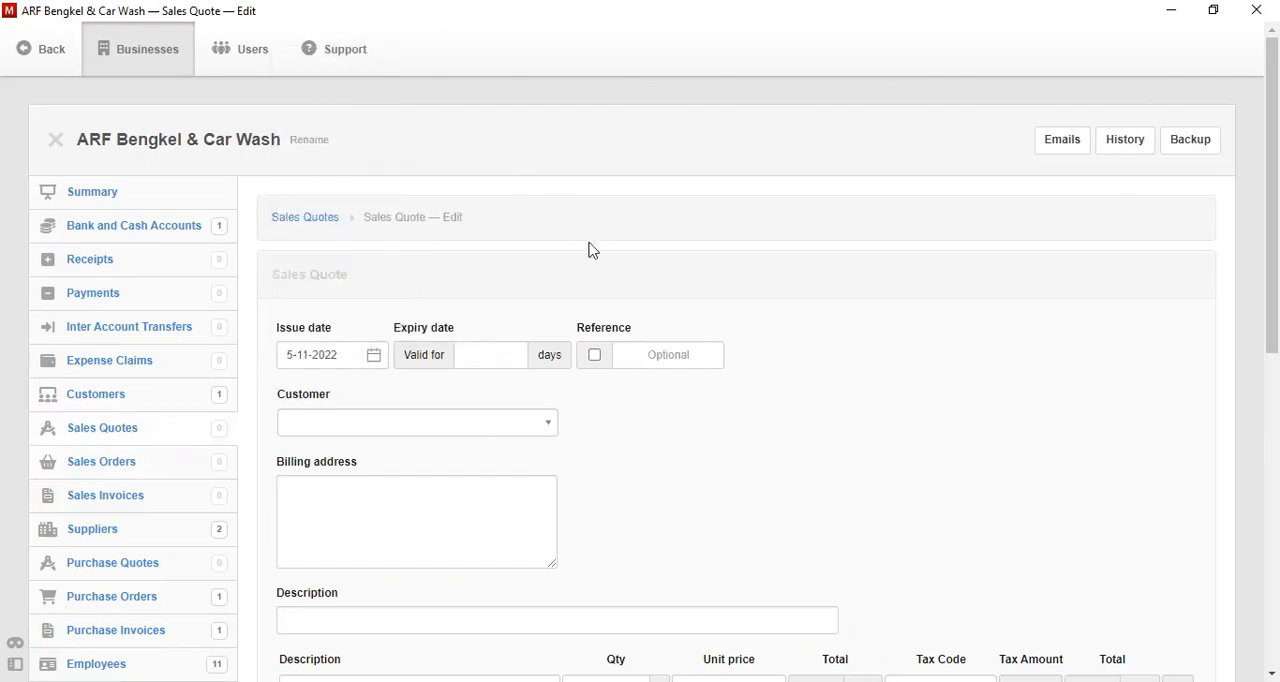
- Make the quote valid for 14 days and select the newly created customer for it
left_click(484, 351)
type("14")
left_click(458, 431)
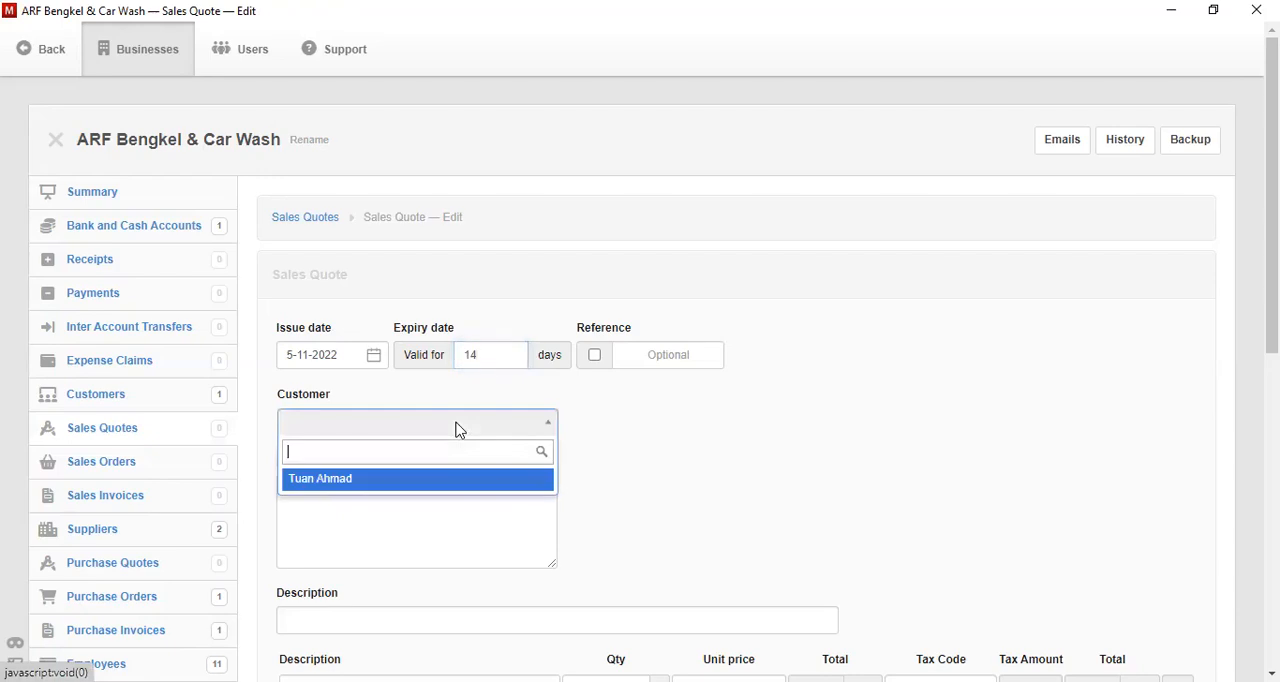
left_click(452, 481)
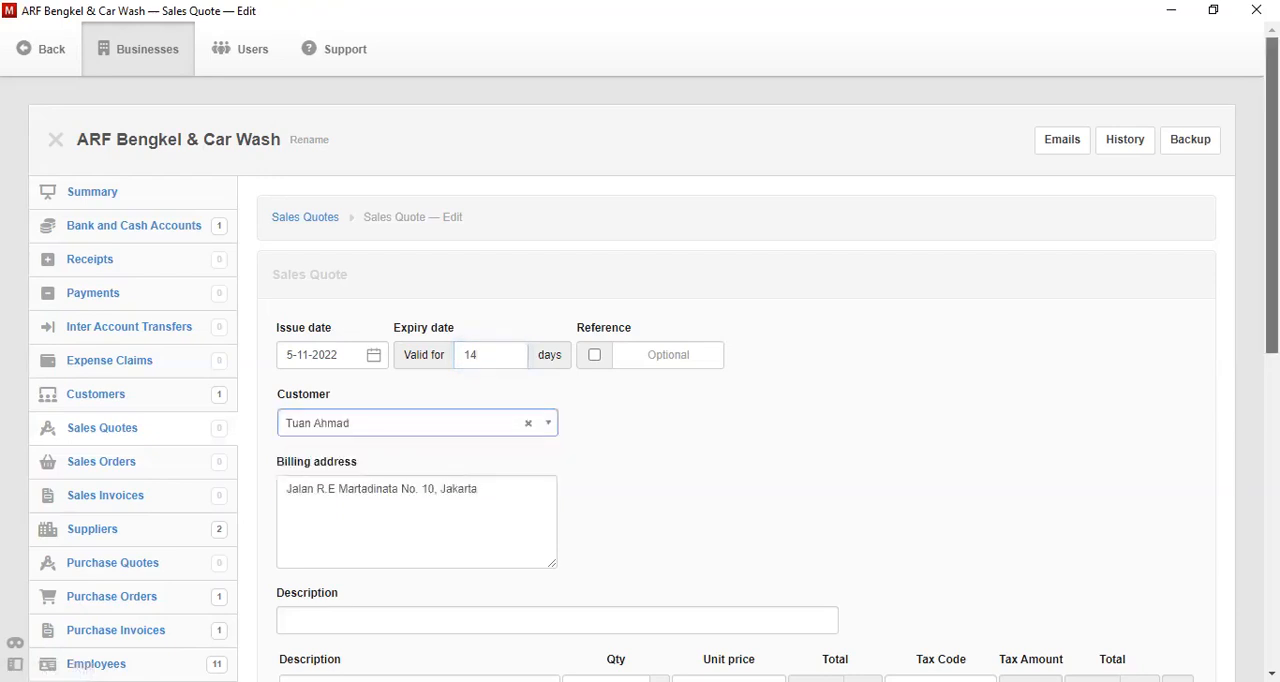
- Set the sales quote's description to "Penawaran Jasa Perbaikan Turun Mesin Mobil"
scroll(654, 359, "down", 3)
left_click_drag(1272, 277, 1272, 295)
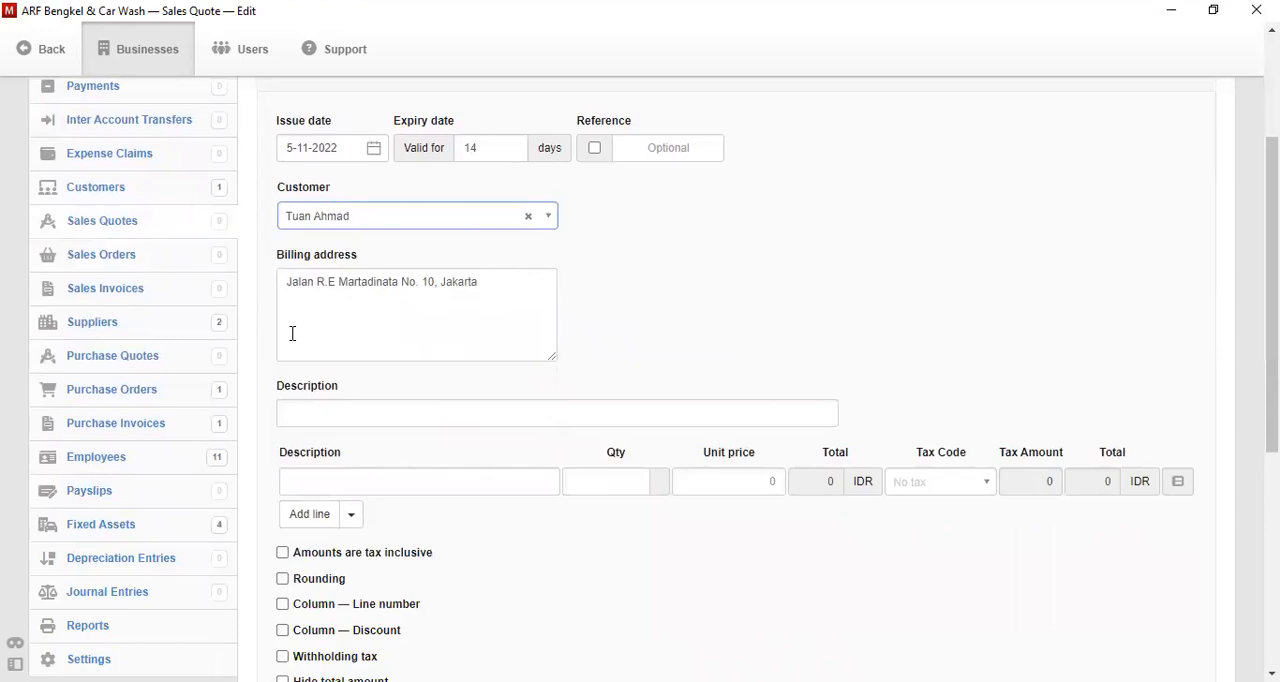
left_click(303, 411)
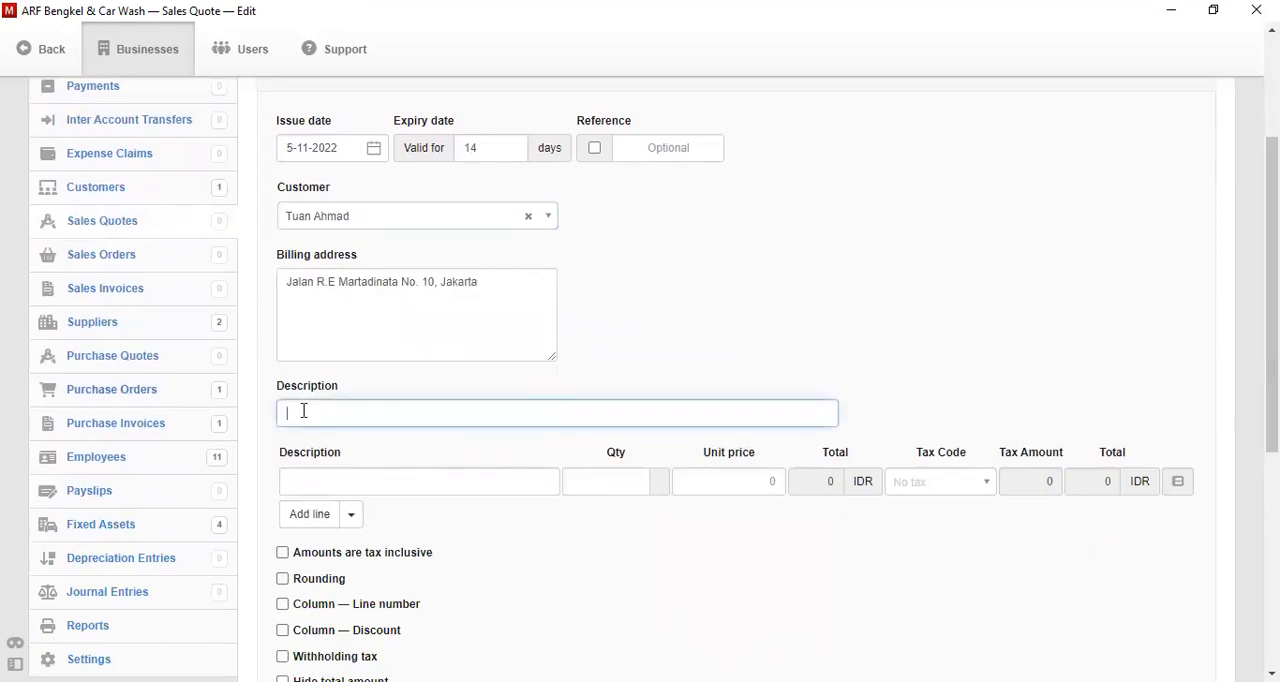
type("Penawaran Jasa Perbaikan Turun Mesin Mobil")
- Describe the first quote line as "Jasa Perbaikan Turun Mesin Mobil" and set its quantity to 1
left_click(367, 480)
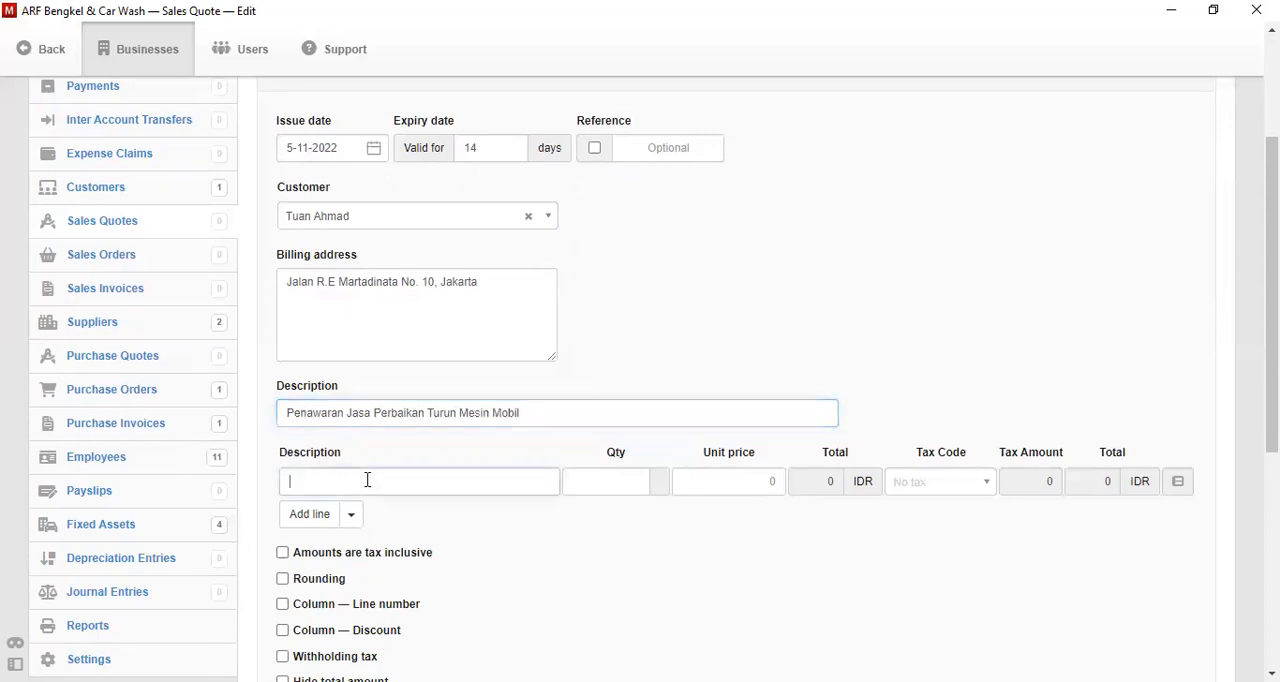
type("Jasa Perbaikan Turun ")
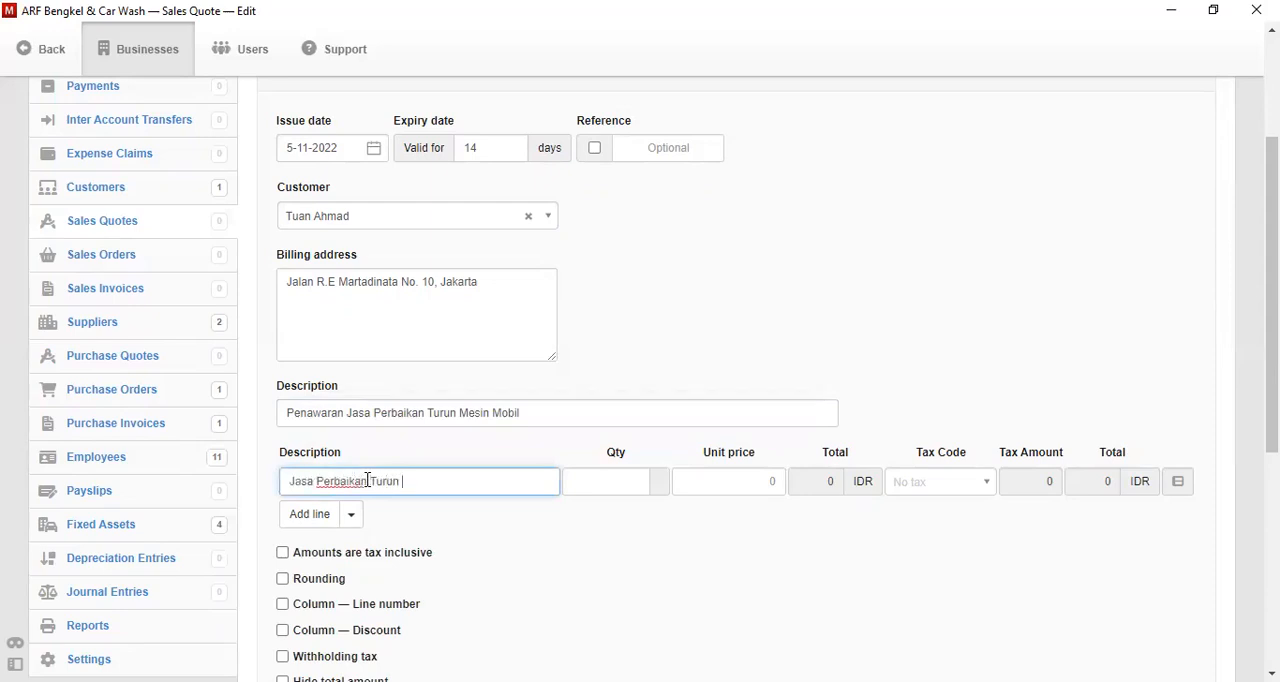
type("Mesin Mobil")
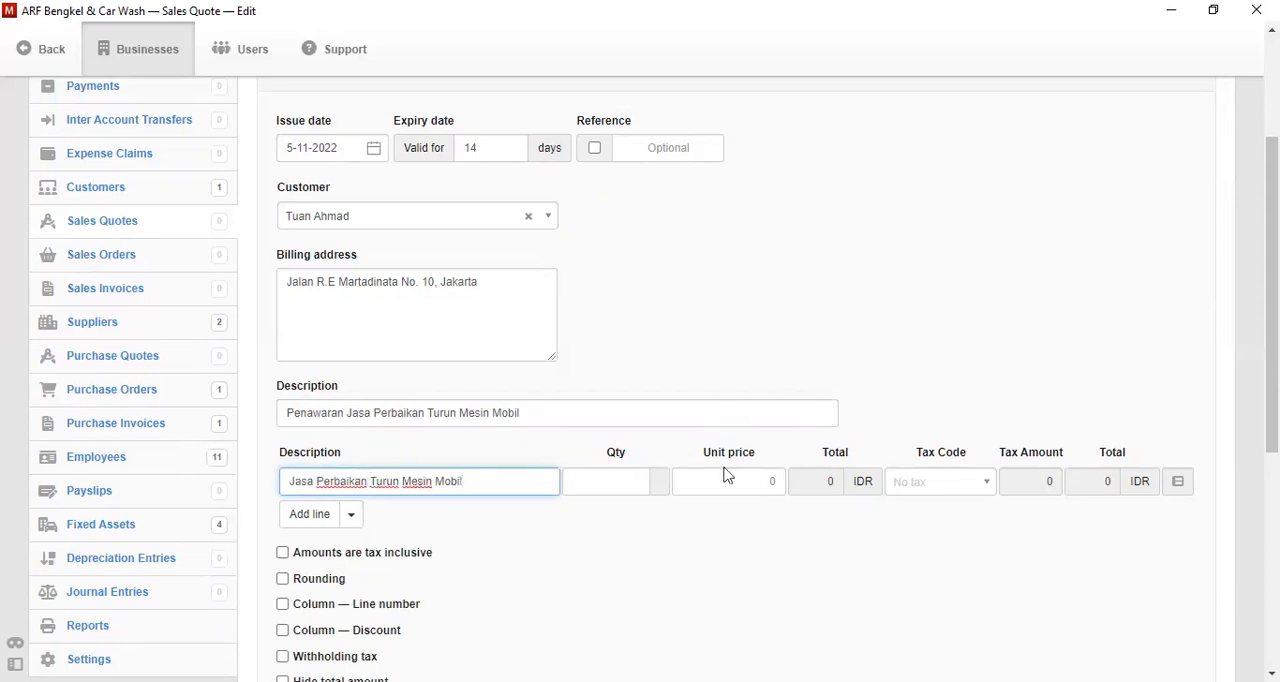
left_click(602, 487)
type("1")
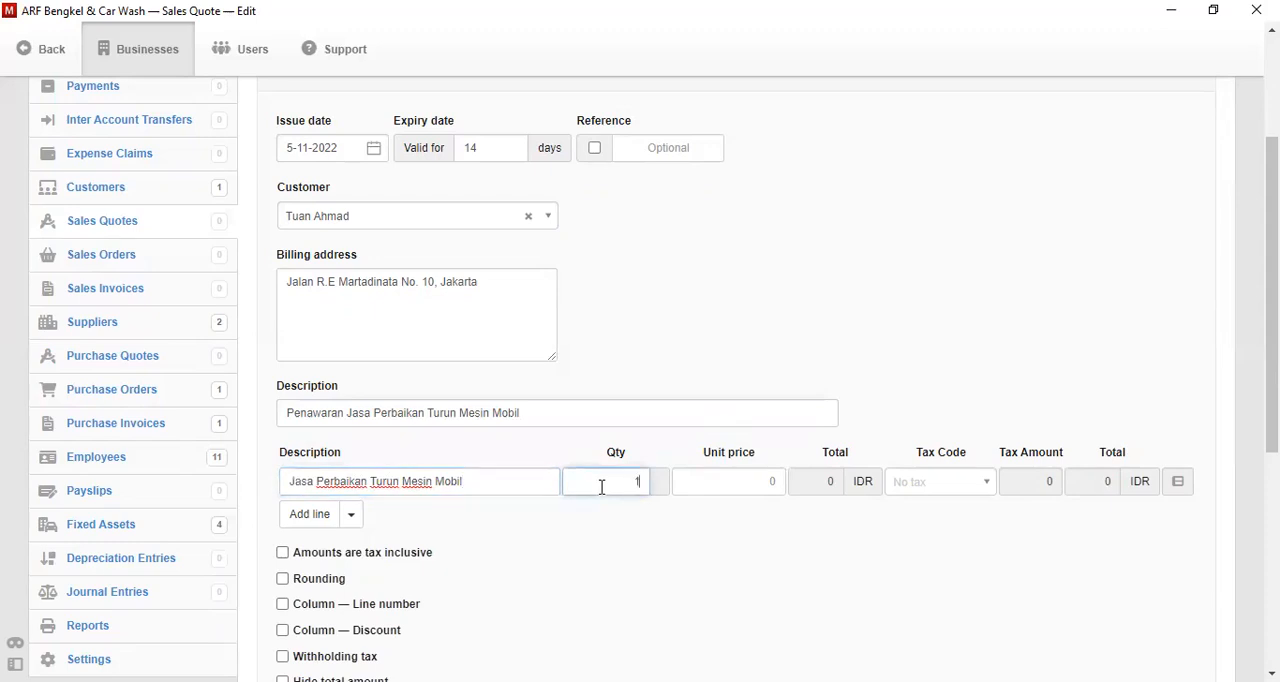
- Set the quote line's unit price to 5000000
left_click(722, 487)
type("5000")
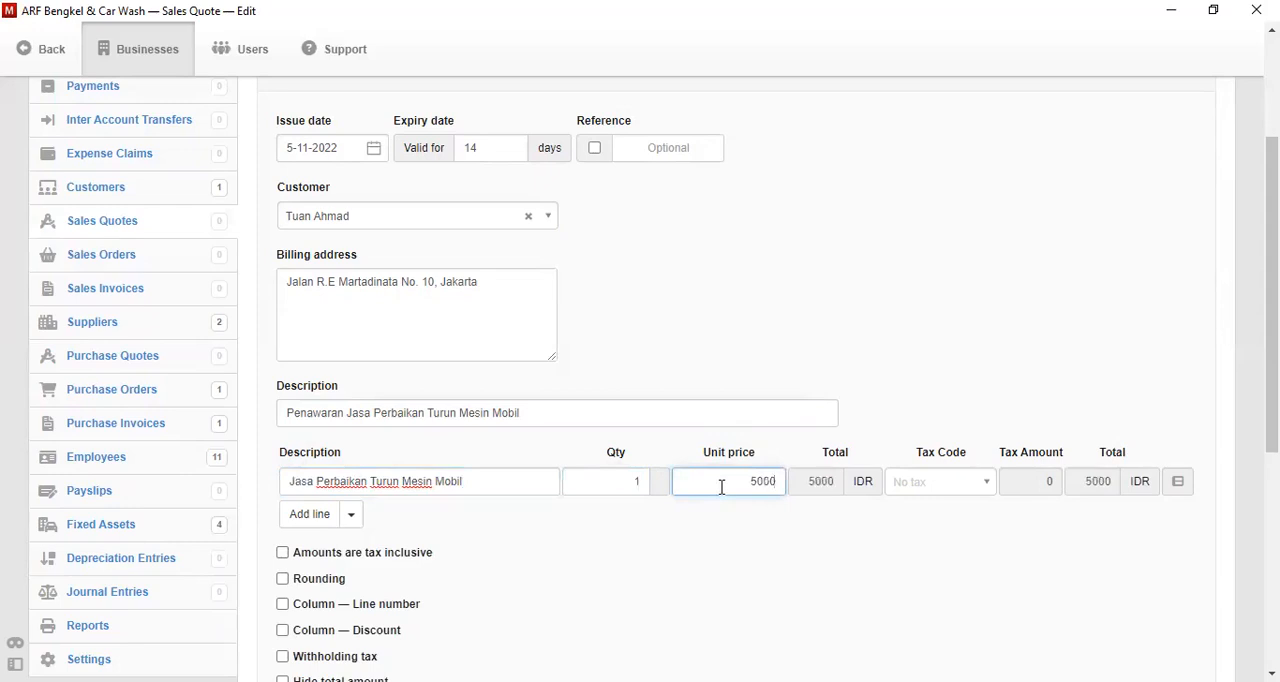
type("000")
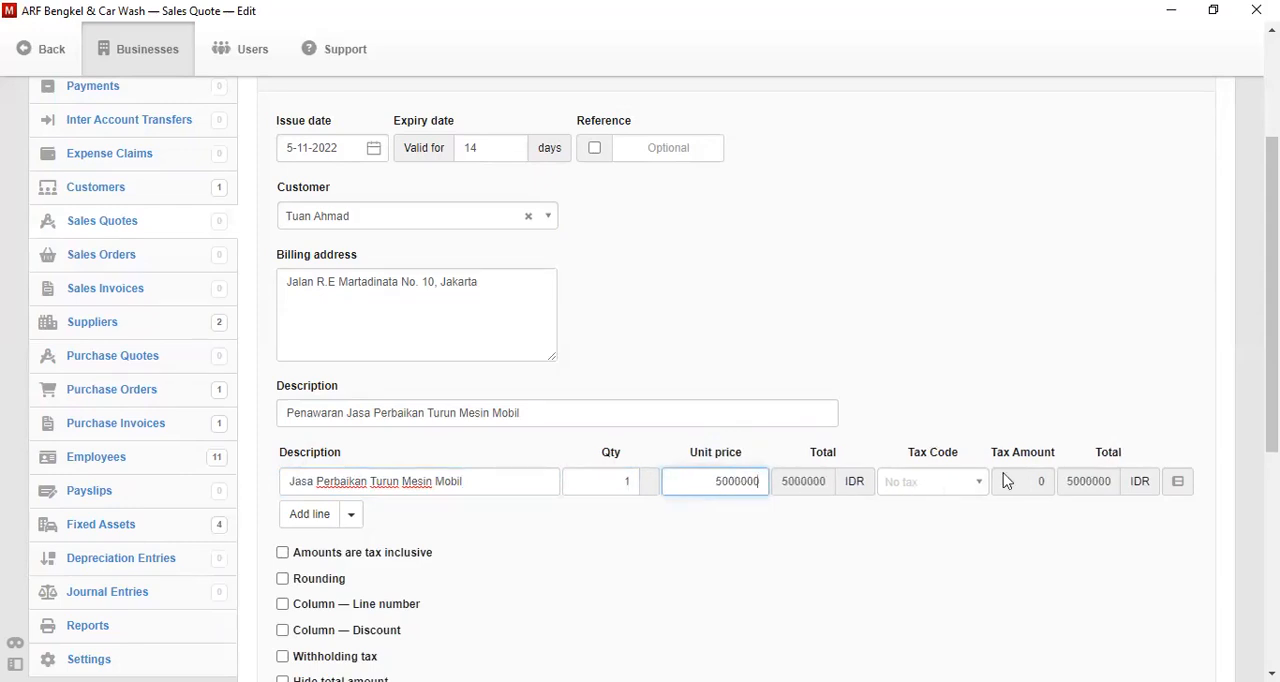
scroll(1272, 300, "down", 1)
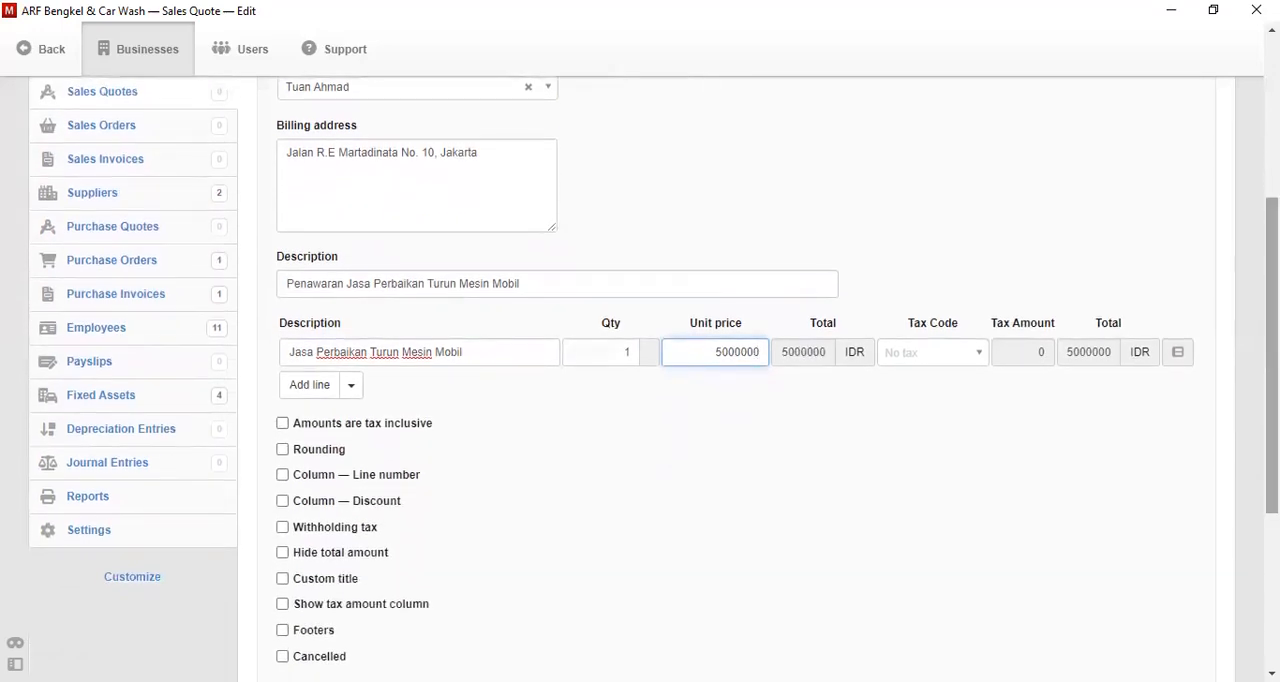
- Create the sales quote for the car engine repair service and review the resulting document
scroll(668, 457, "down", 1)
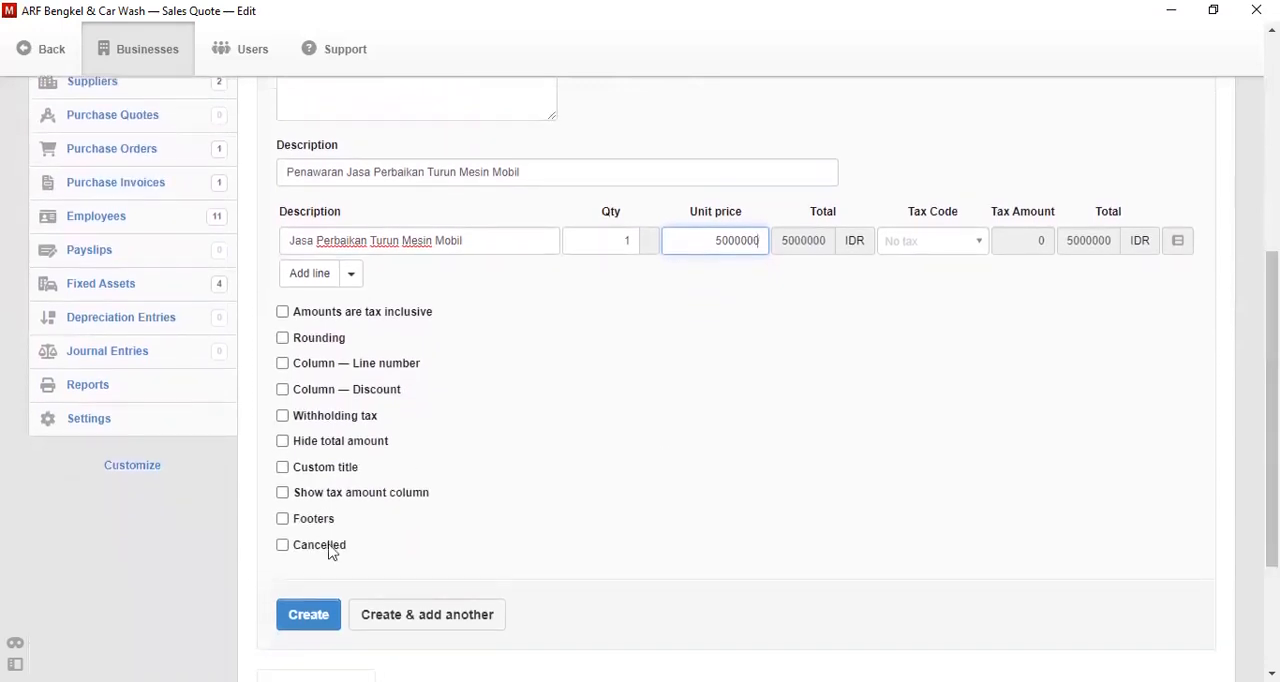
left_click(307, 617)
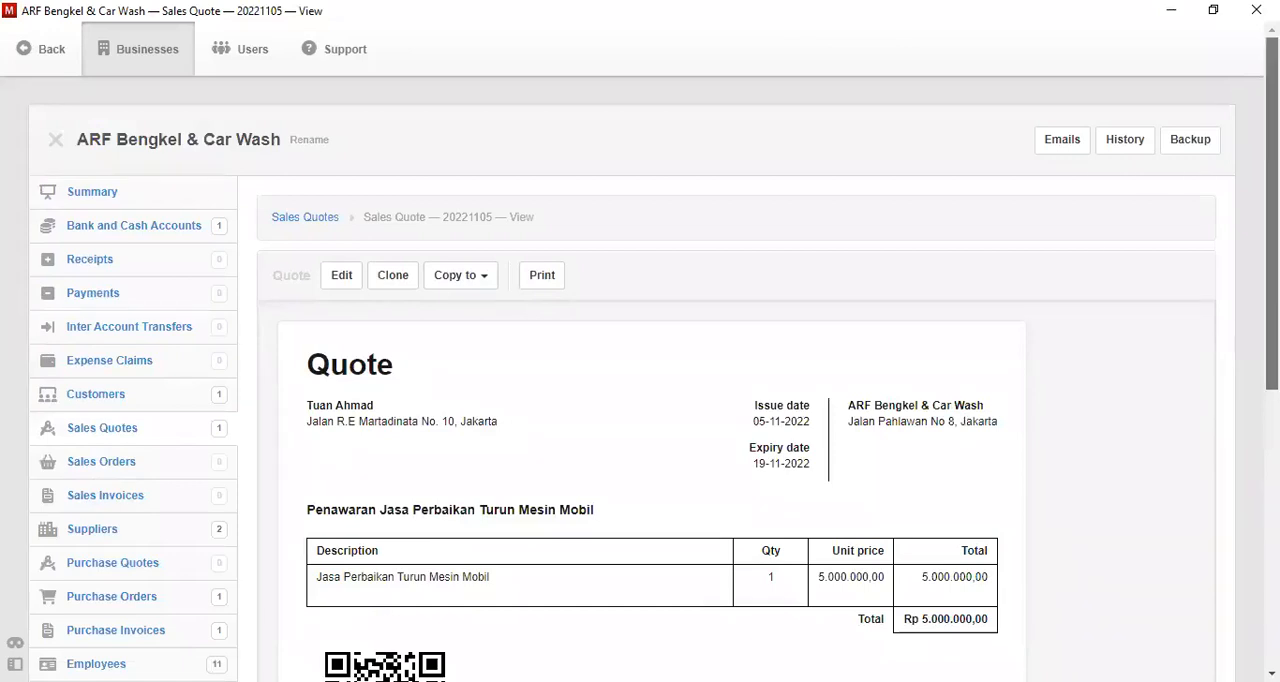
scroll(1272, 250, "down", 1)
mouse_move(1272, 250)
left_mouse_down()
mouse_move(1272, 198)
mouse_move(1272, 296)
mouse_move(1272, 253)
left_mouse_up()
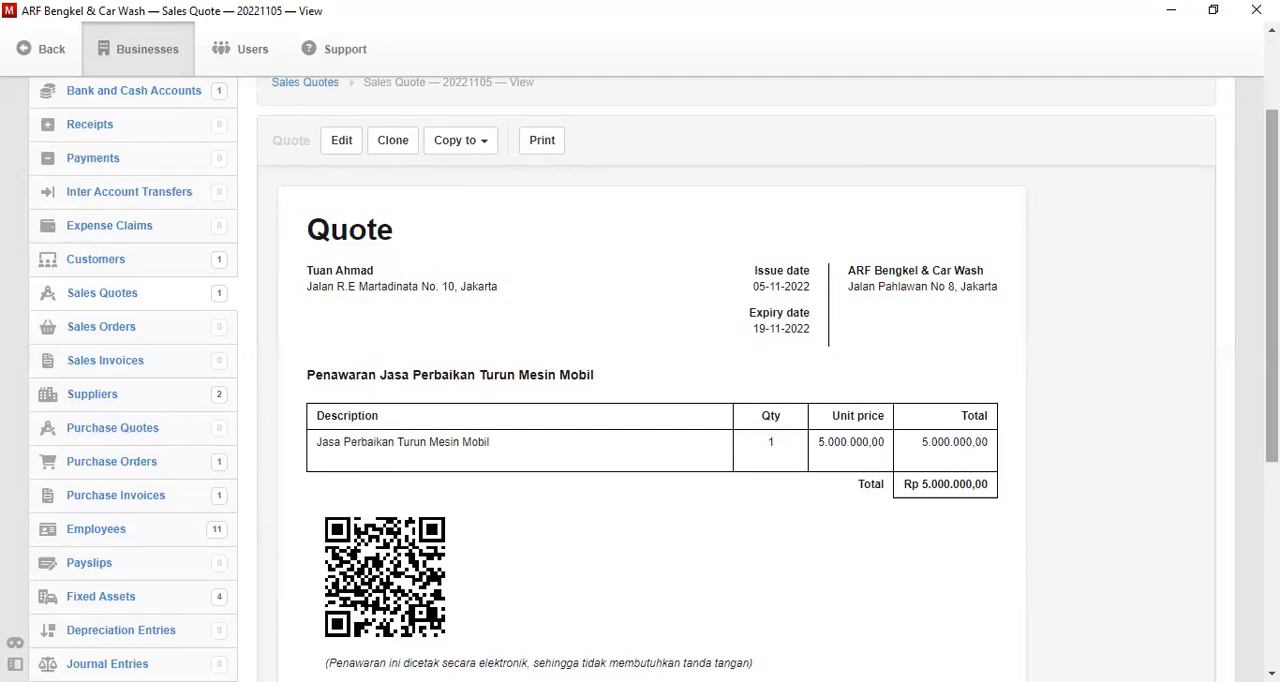
scroll(512, 453, "up", 1)
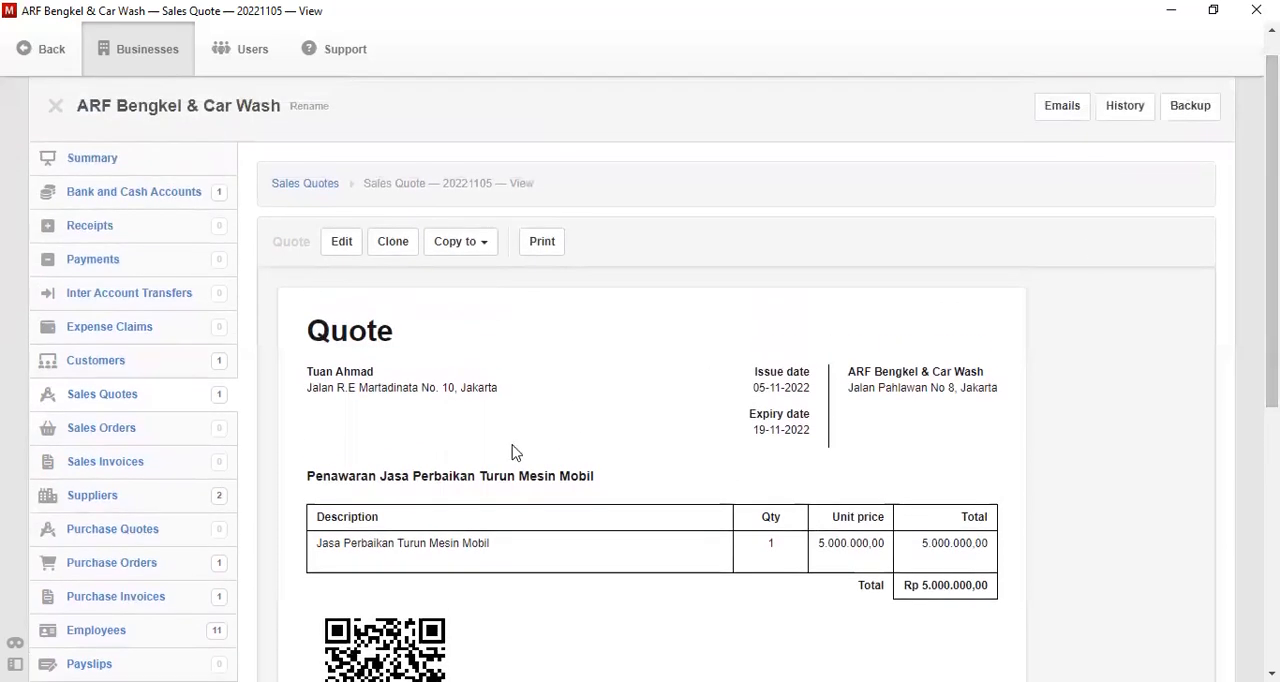
- Start a new sales order dated 6-11-2022 and select the existing customer for it
left_click(135, 430)
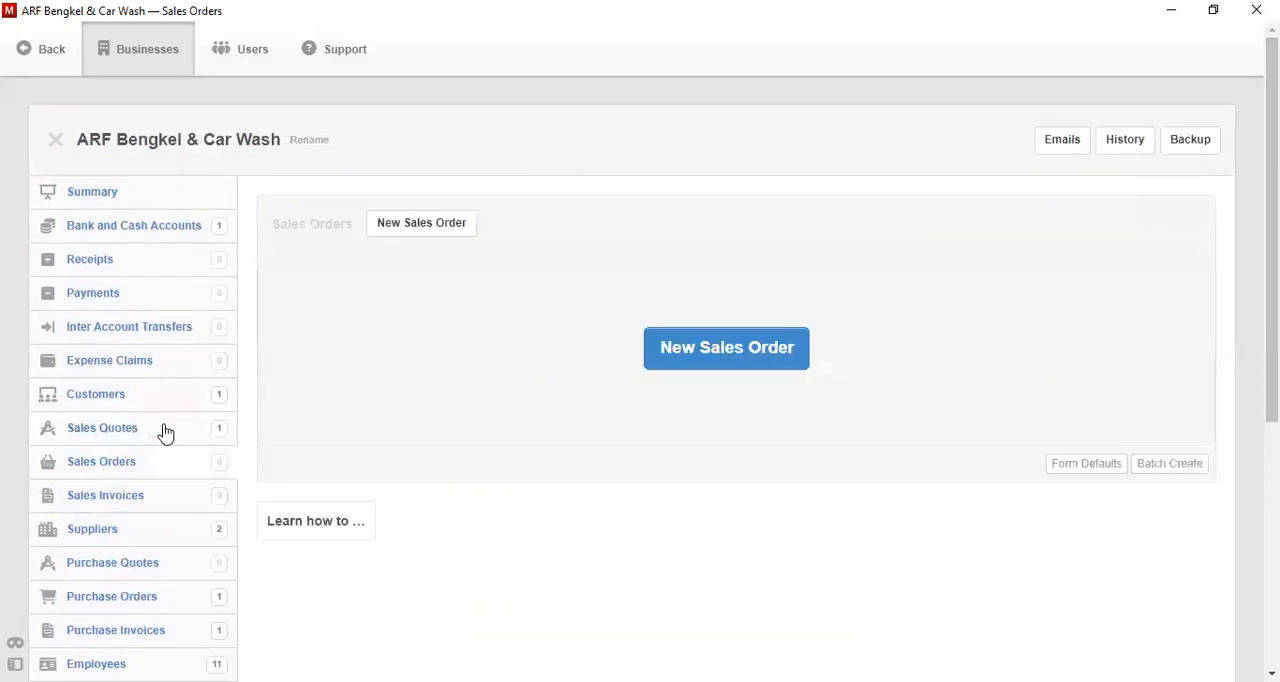
left_click(780, 358)
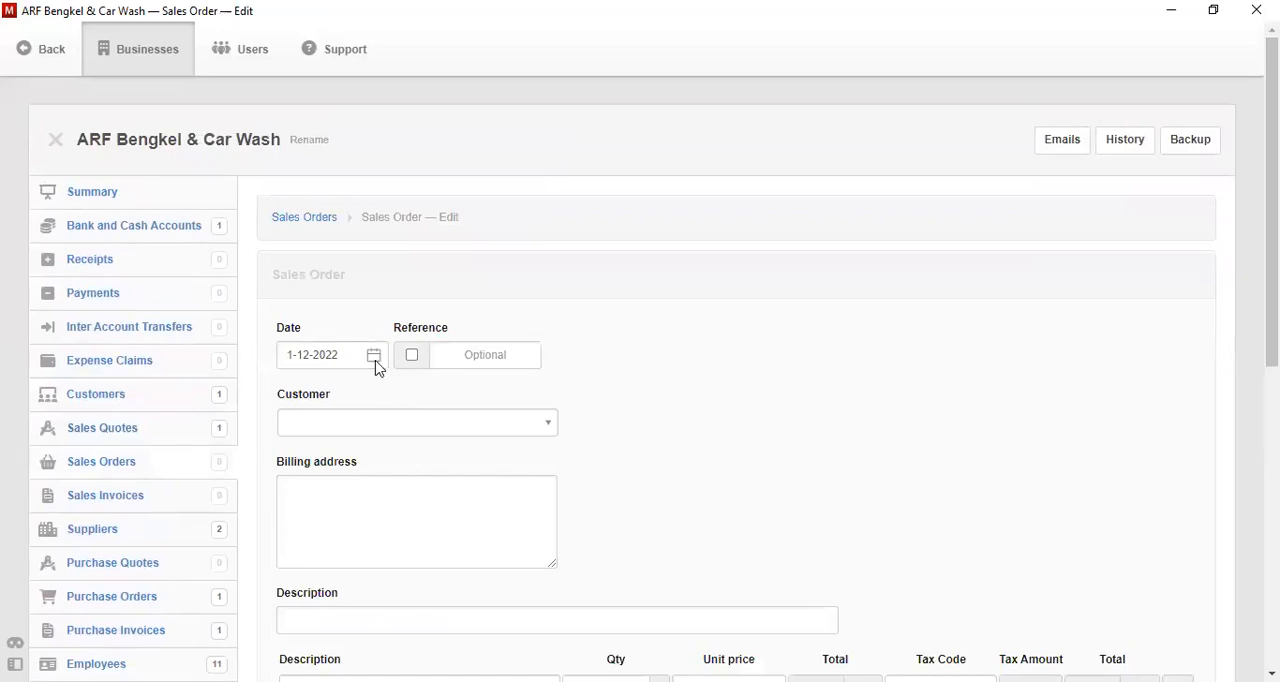
left_click(376, 362)
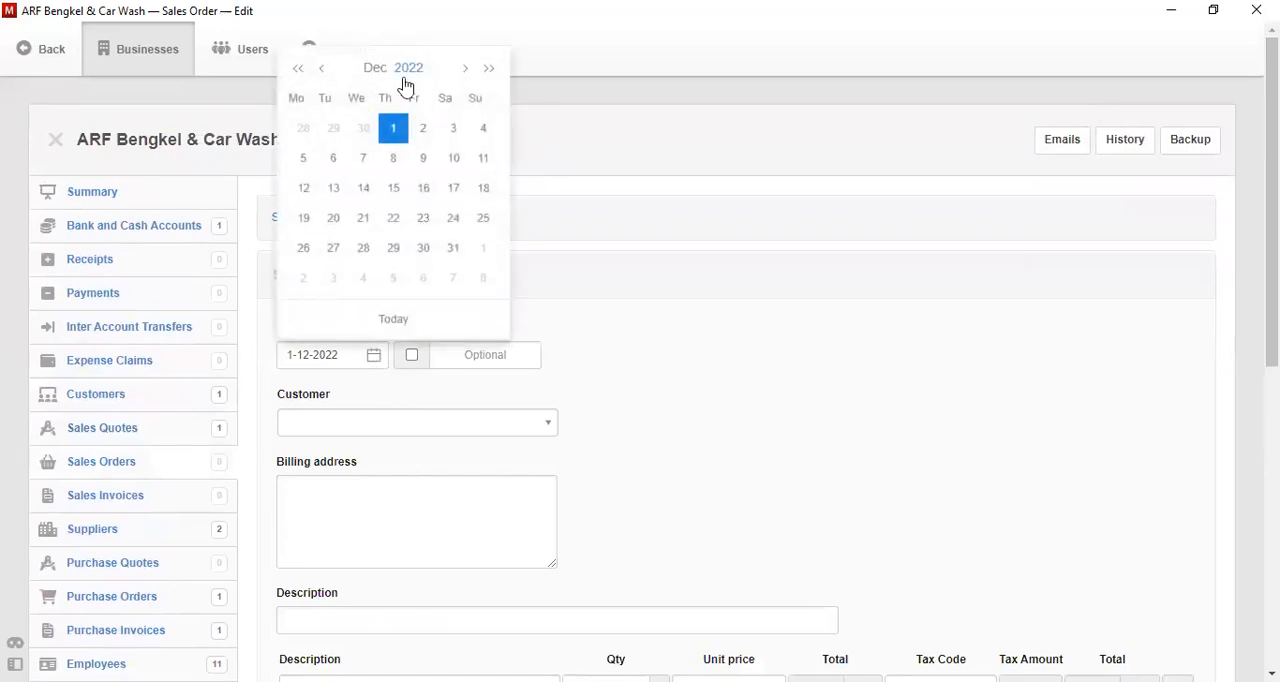
left_click(321, 68)
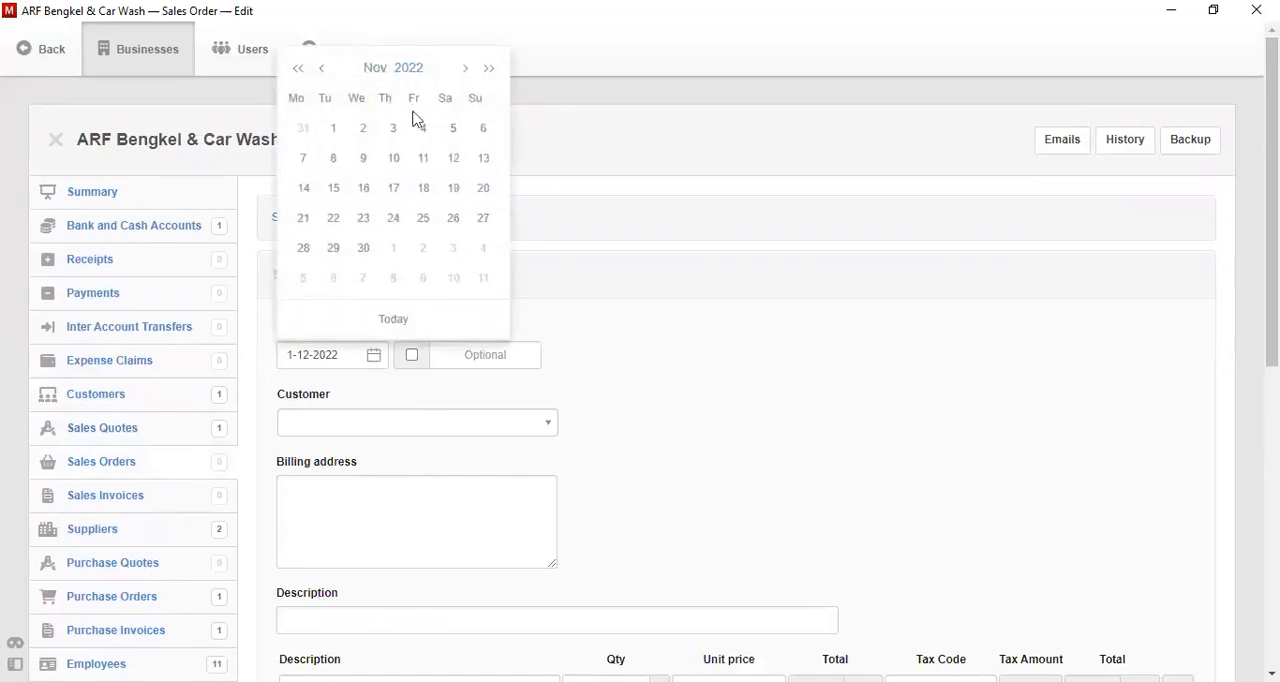
left_click(482, 137)
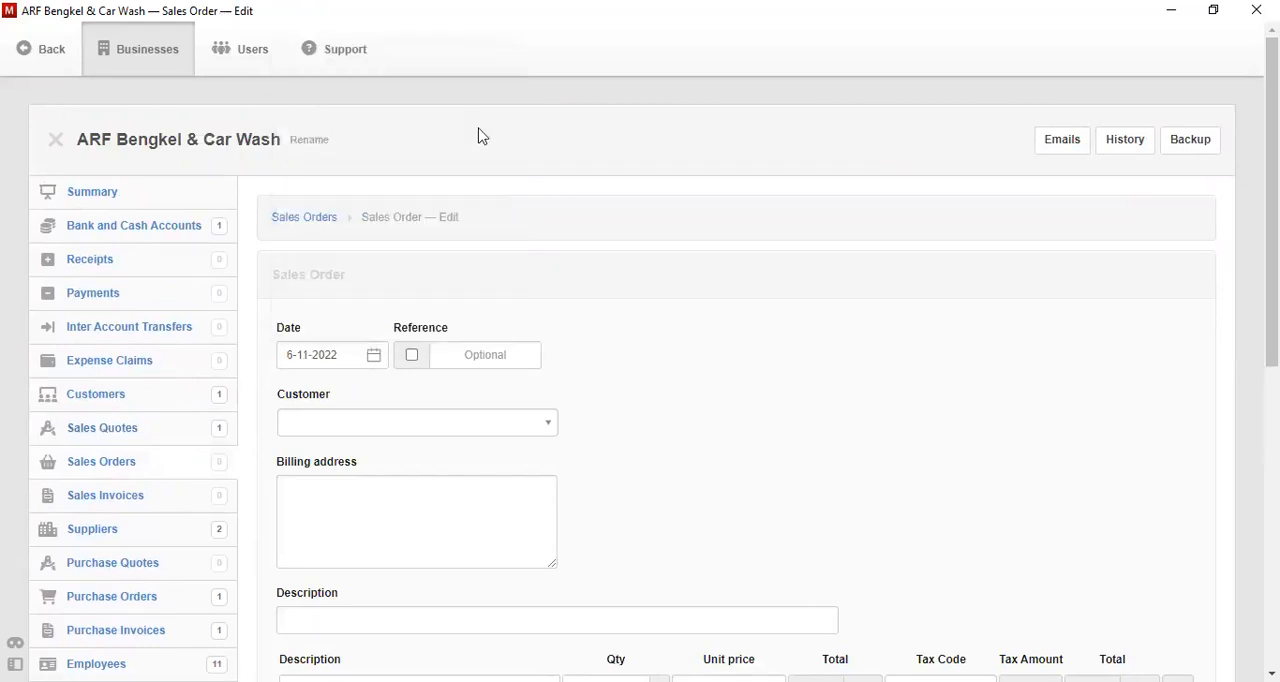
left_click(544, 425)
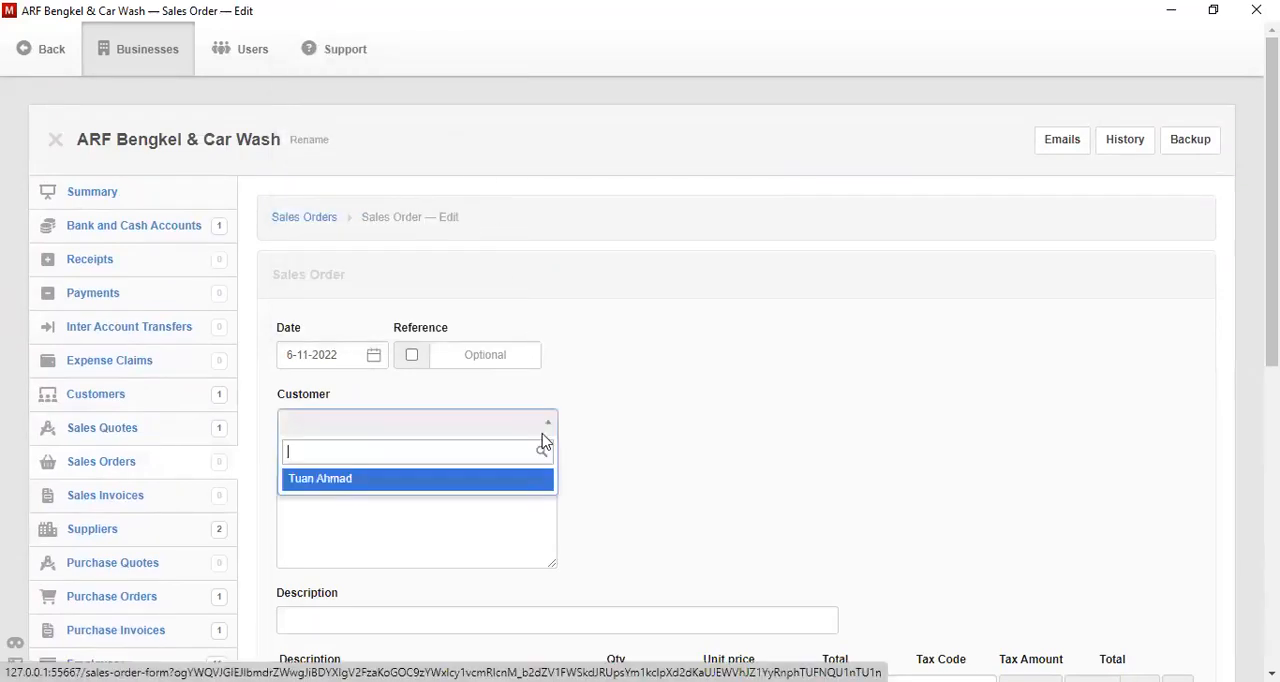
left_click(478, 481)
- Set the sales order's description to "Pesanan Jasa Perbaikan Turun Mesin Mobil"
left_click_drag(1272, 236, 1272, 320)
left_click(660, 446)
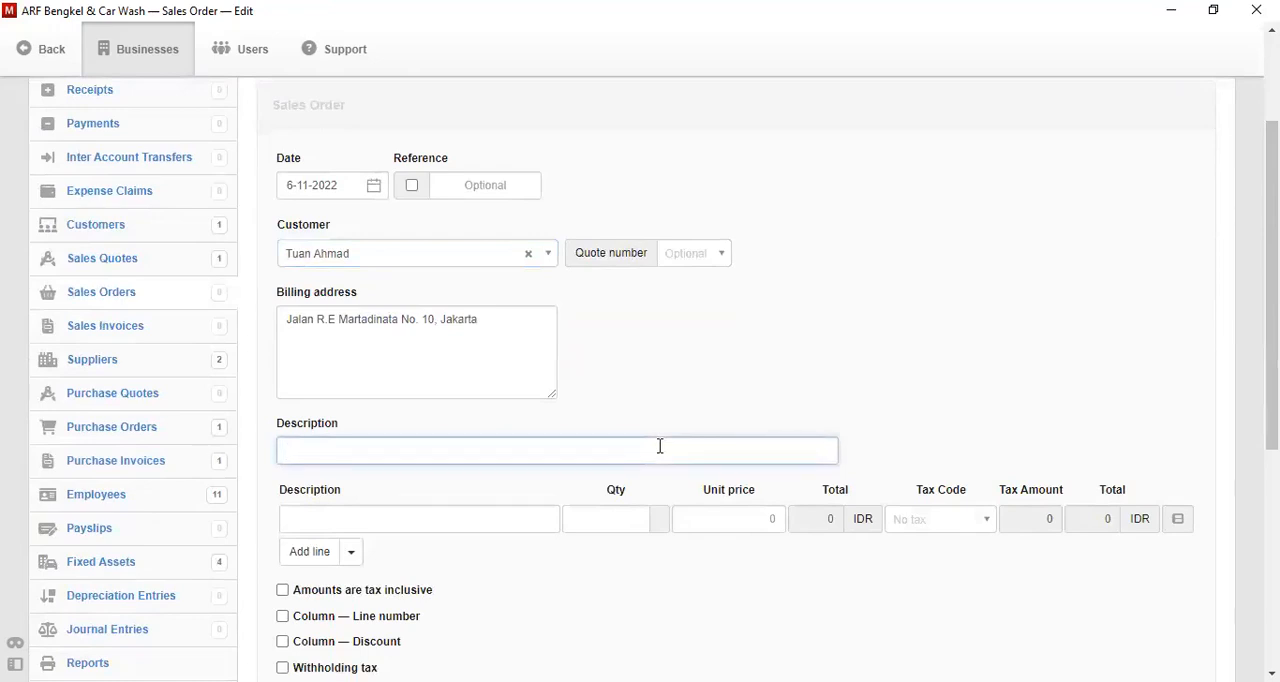
type("Pe")
type("sanan Pe")
key("BackSpace")
key("BackSpace")
type("Jasa ")
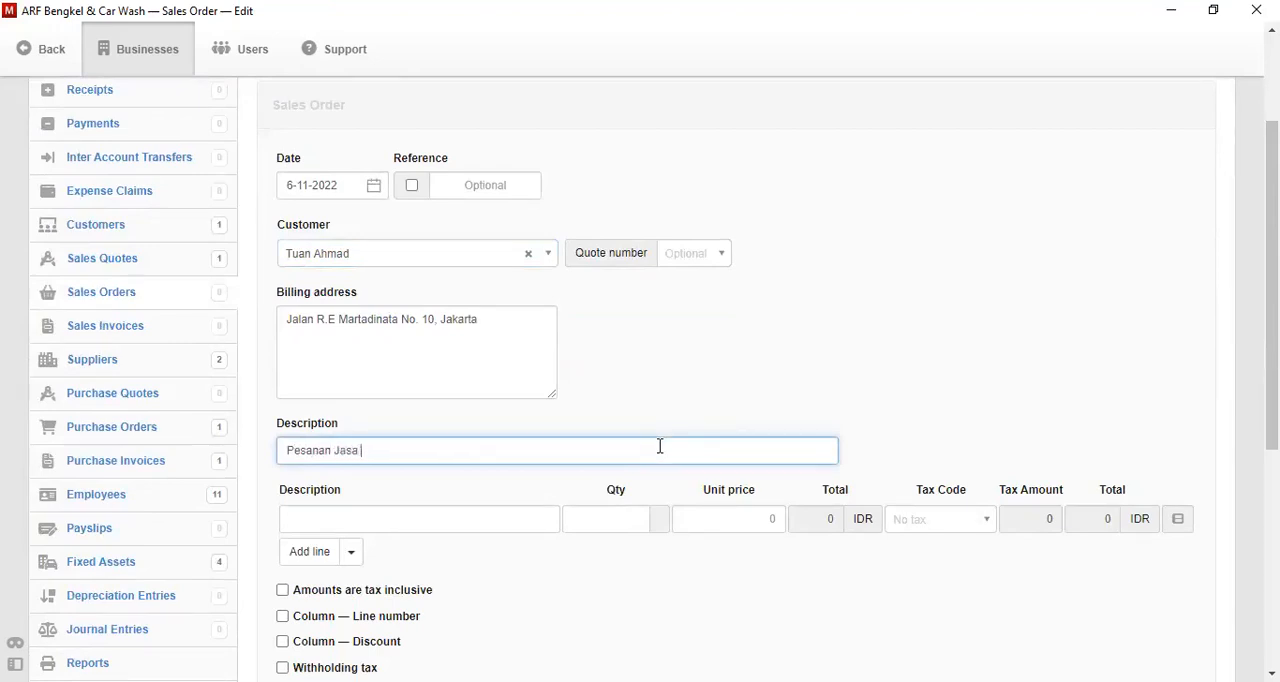
type("Perbaikan Turun Mesin Mobil")
- Describe the sales order's first line as "Jasa Perbaikan Turun Mesin Mobil"
left_click(424, 524)
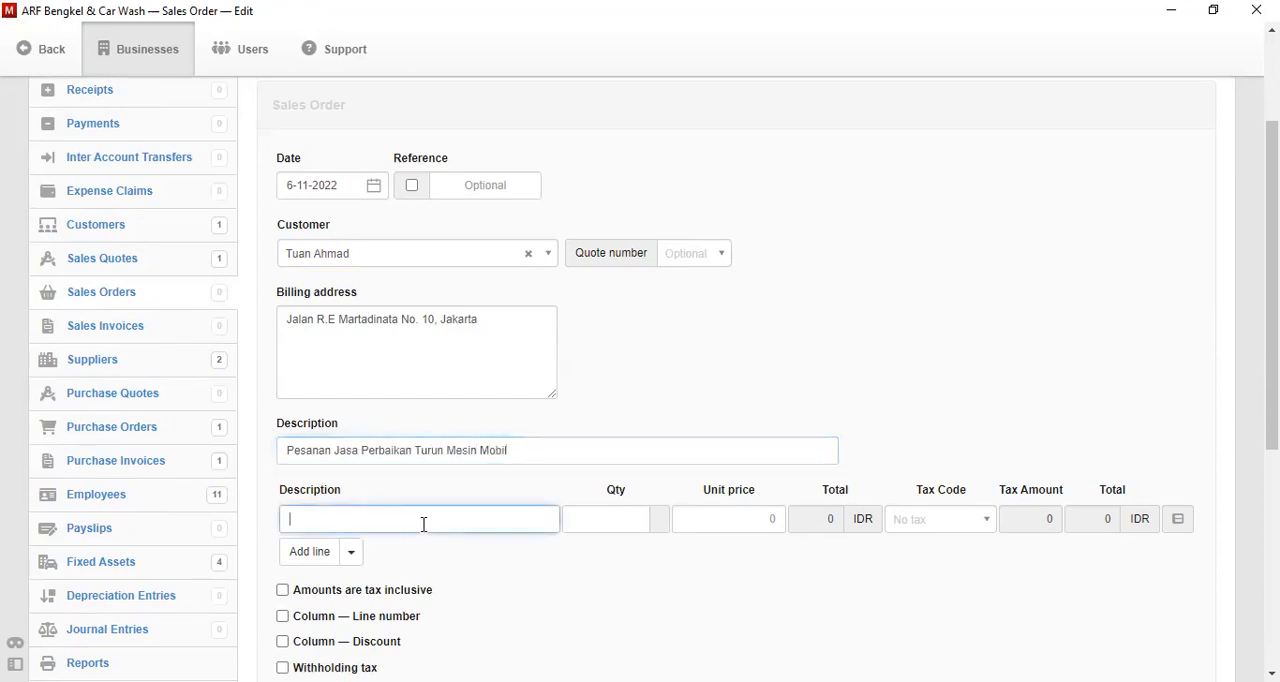
type("Jasa Perbaikan Turun Mesin Mobil")
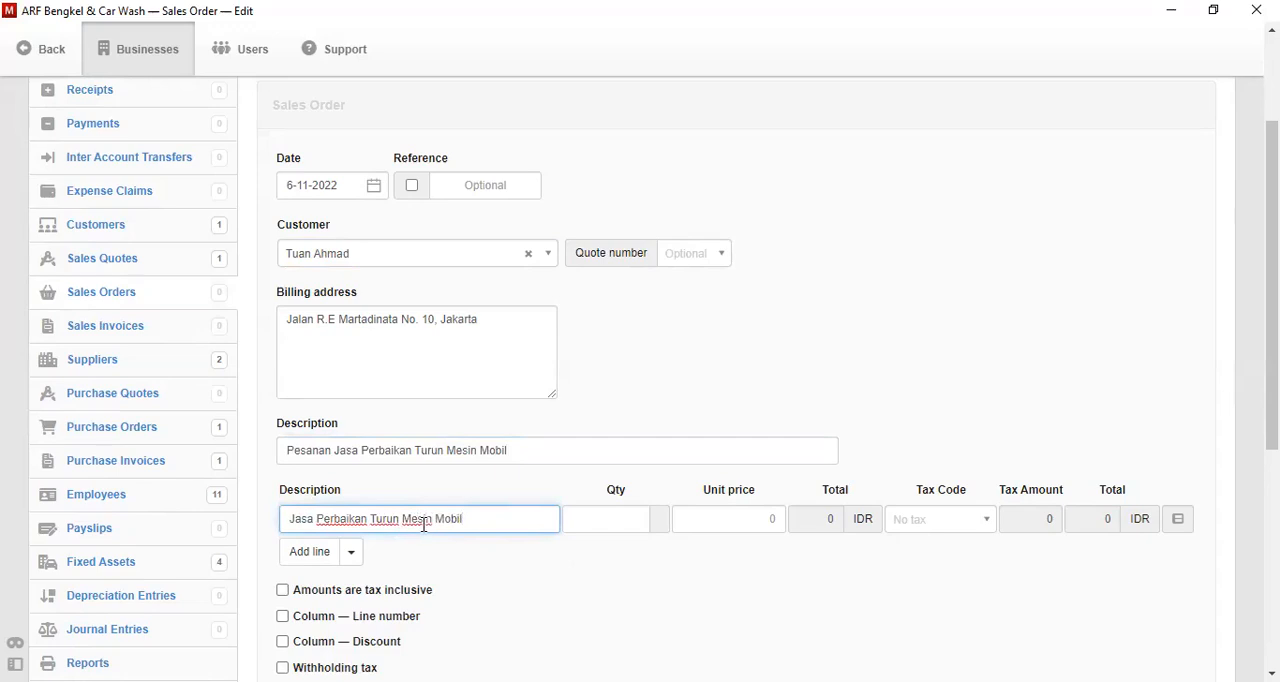
- Set the order line's quantity to 1 and its unit price to 5000000
left_click(620, 521)
type("1")
key("Tab")
type("5000")
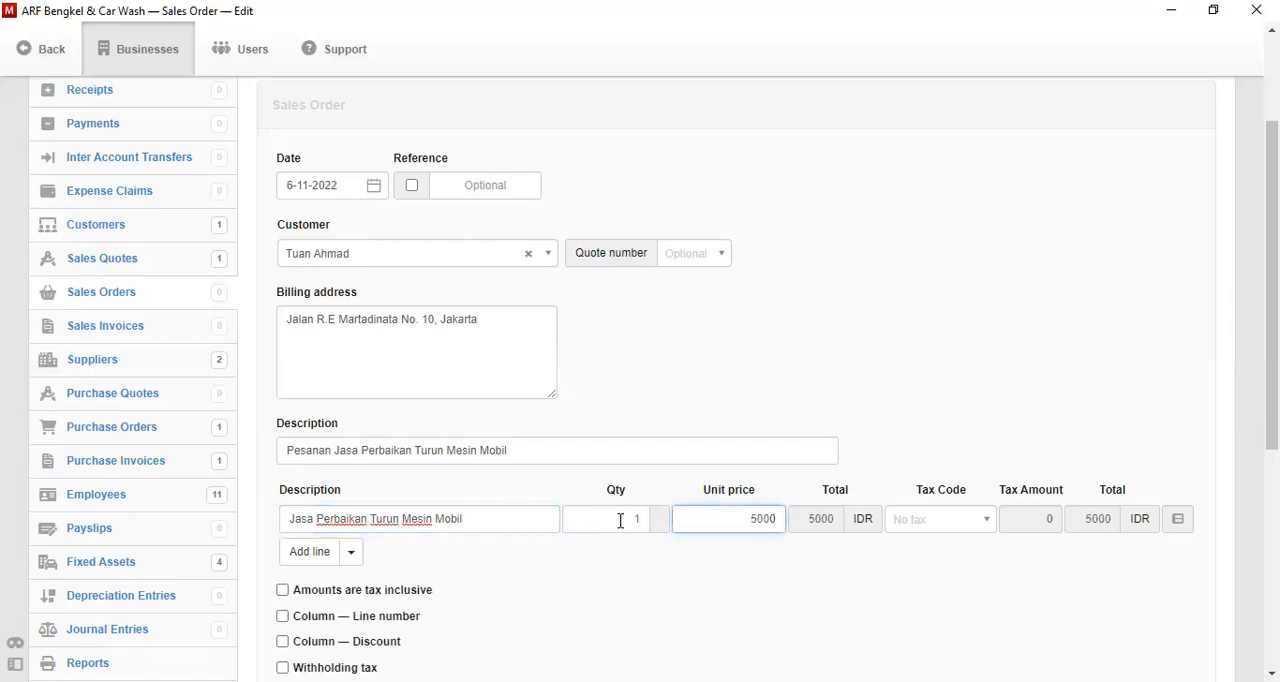
type("0000")
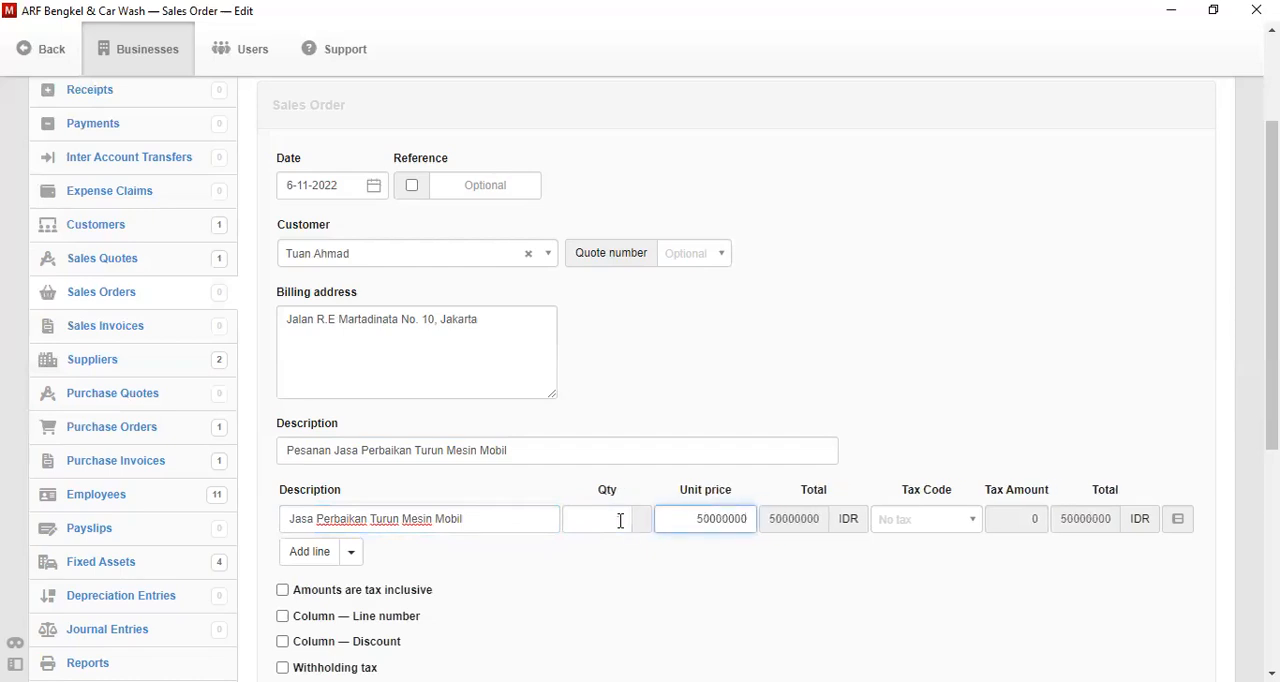
key("BackSpace")
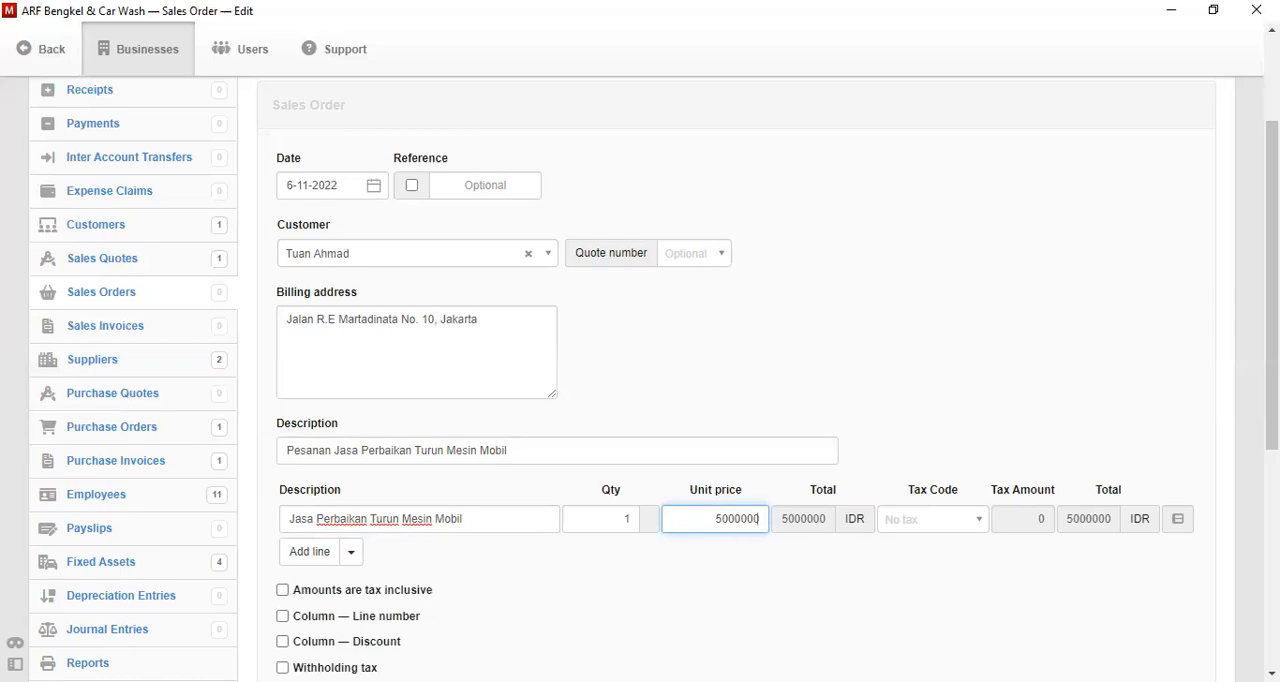
- Create the sales order and review the resulting document
scroll(654, 378, "down", 5)
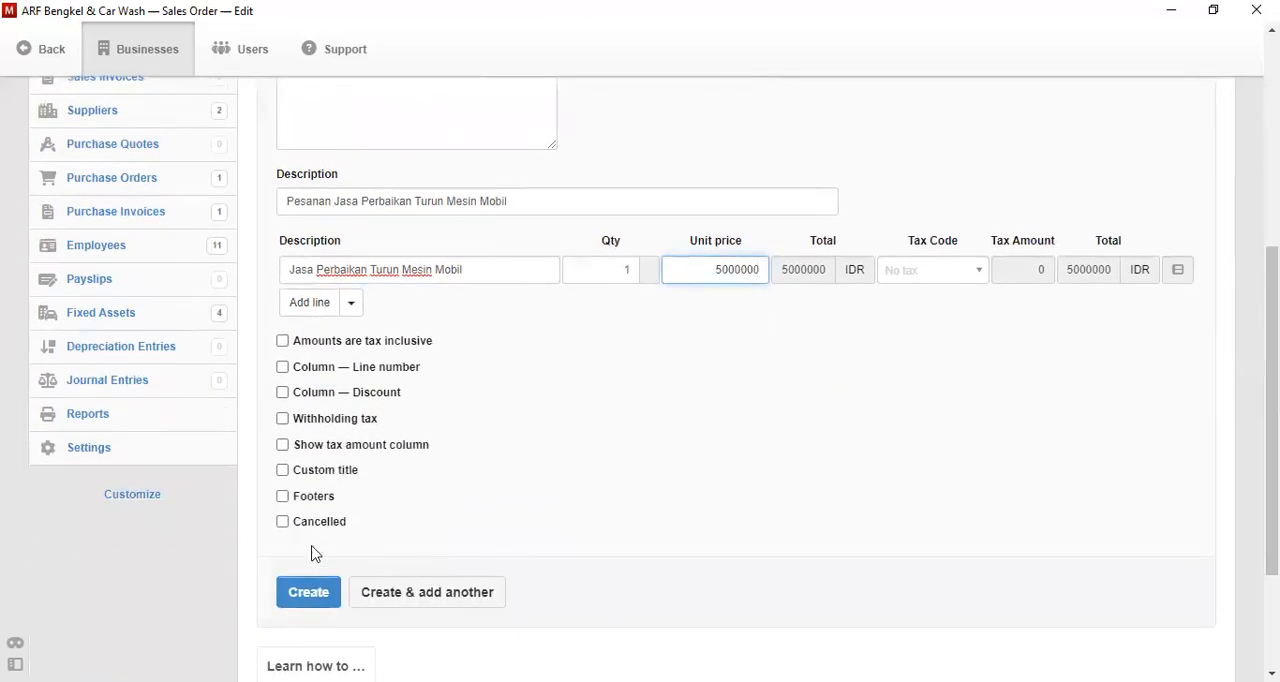
left_click(318, 594)
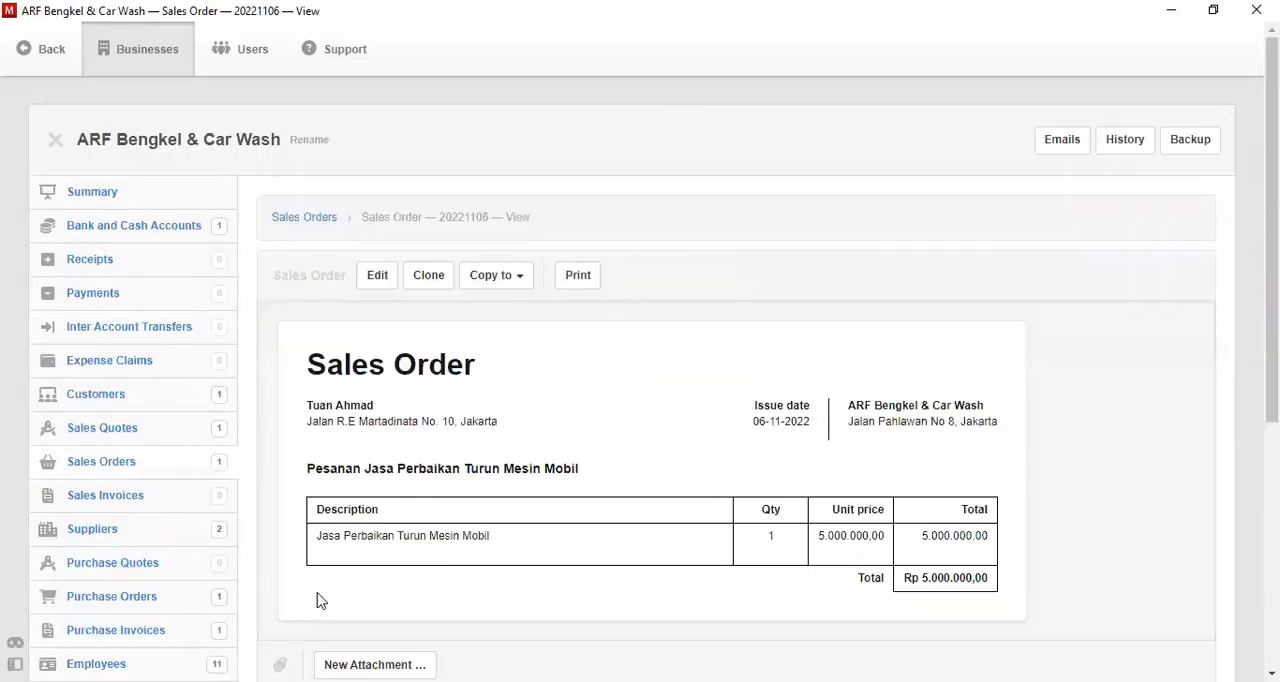
scroll(654, 400, "down", 2)
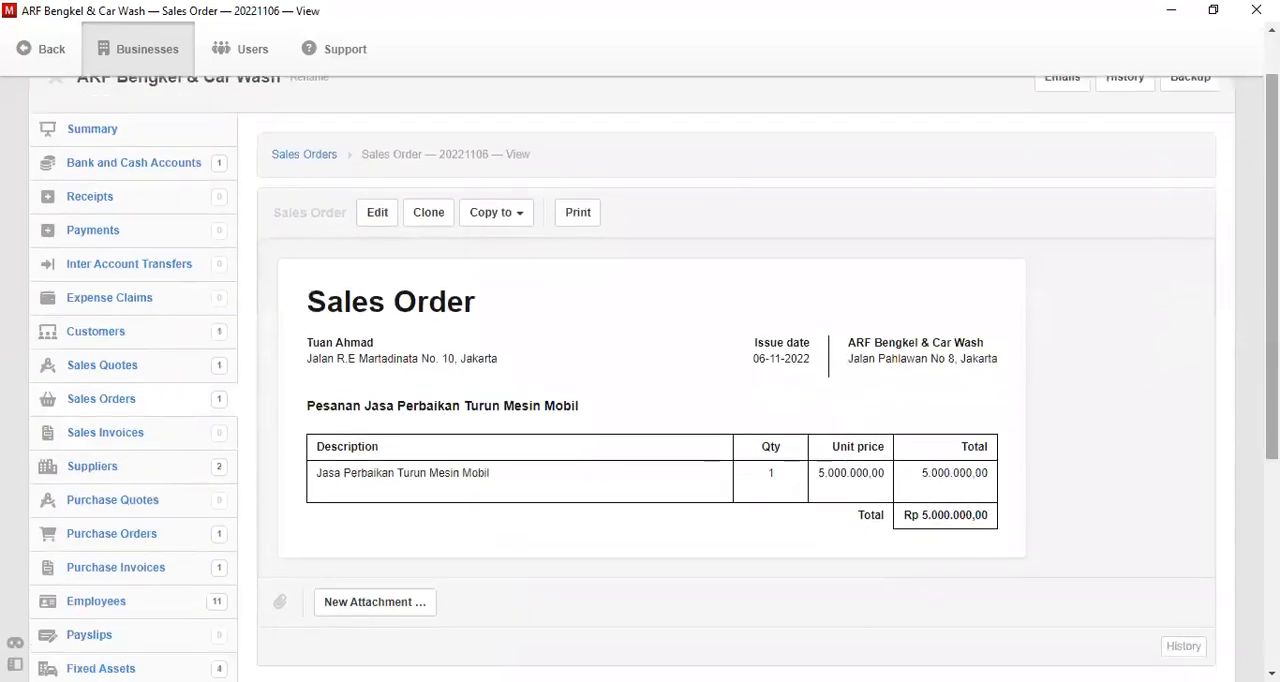
scroll(654, 400, "down", 1)
scroll(654, 400, "up", 1)
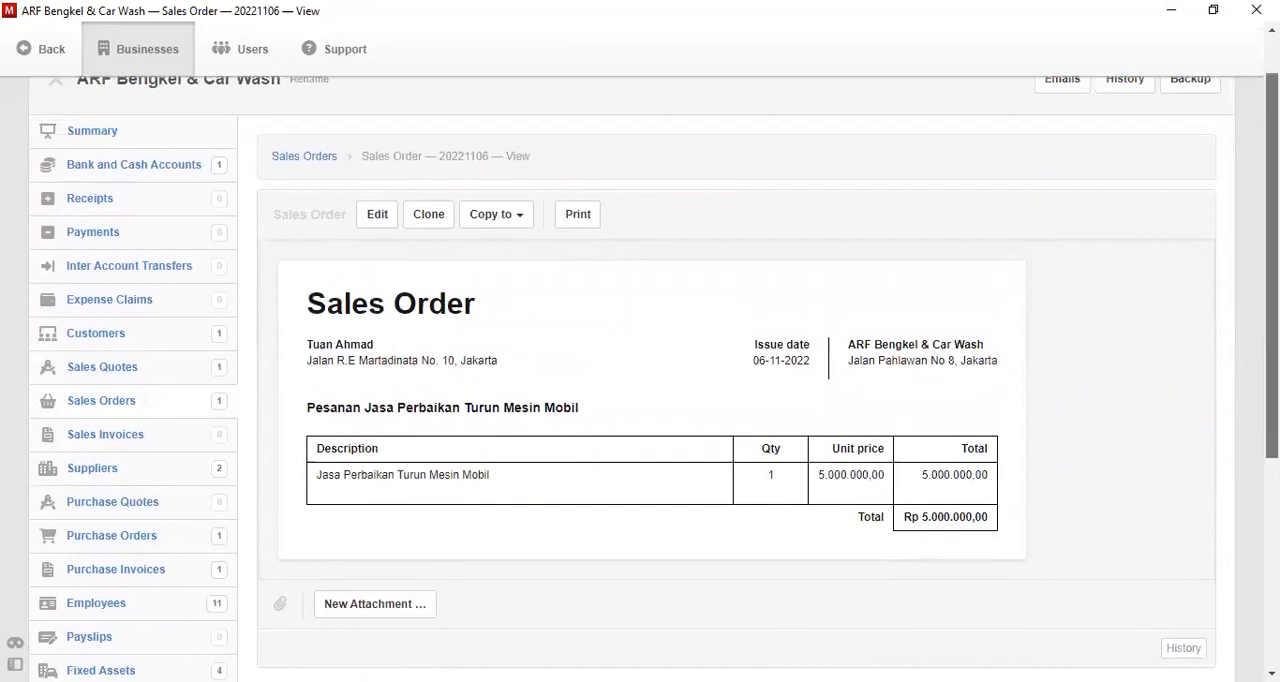
scroll(654, 400, "down", 2)
scroll(1122, 278, "down", 1)
scroll(1122, 278, "up", 3)
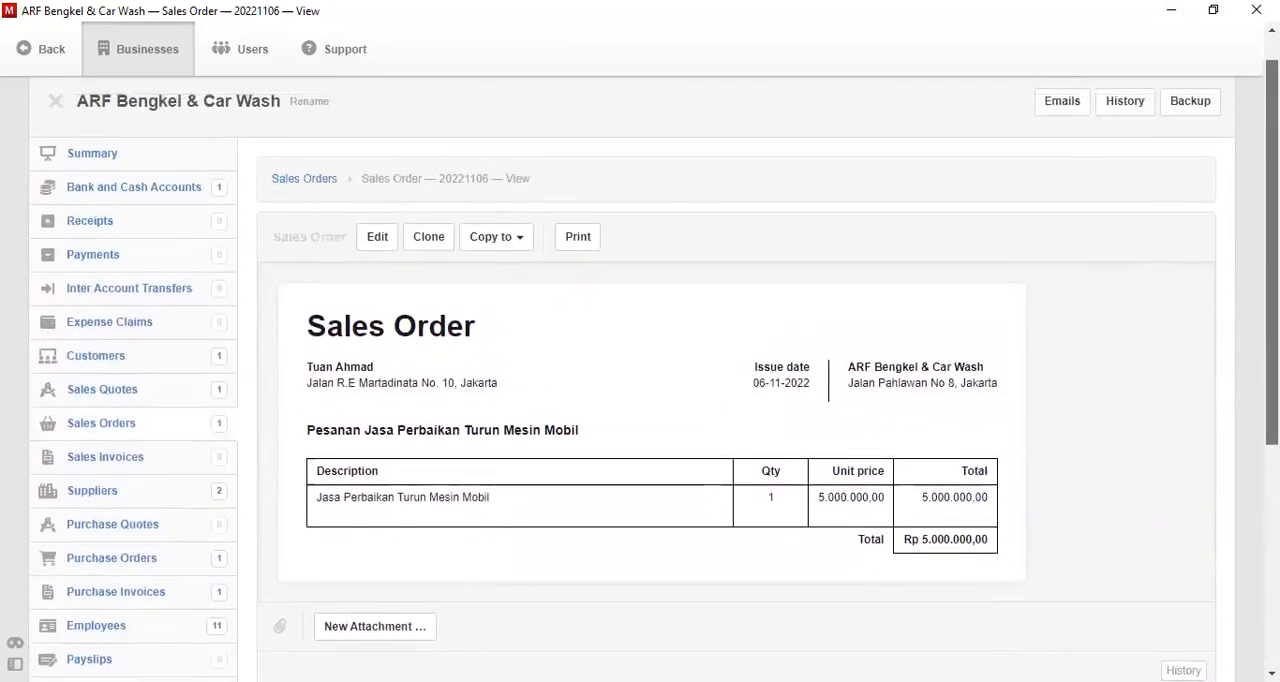
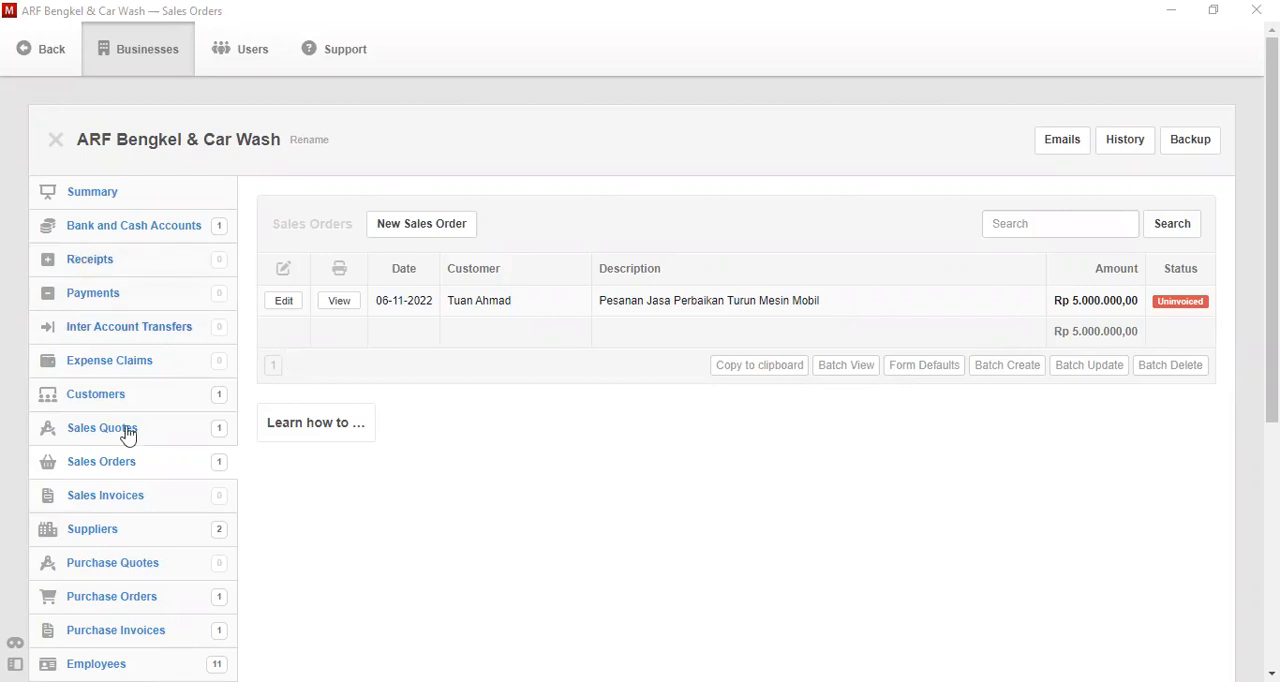
- Create a new supplier named "PT Astro" with the code S-003
left_click(98, 536)
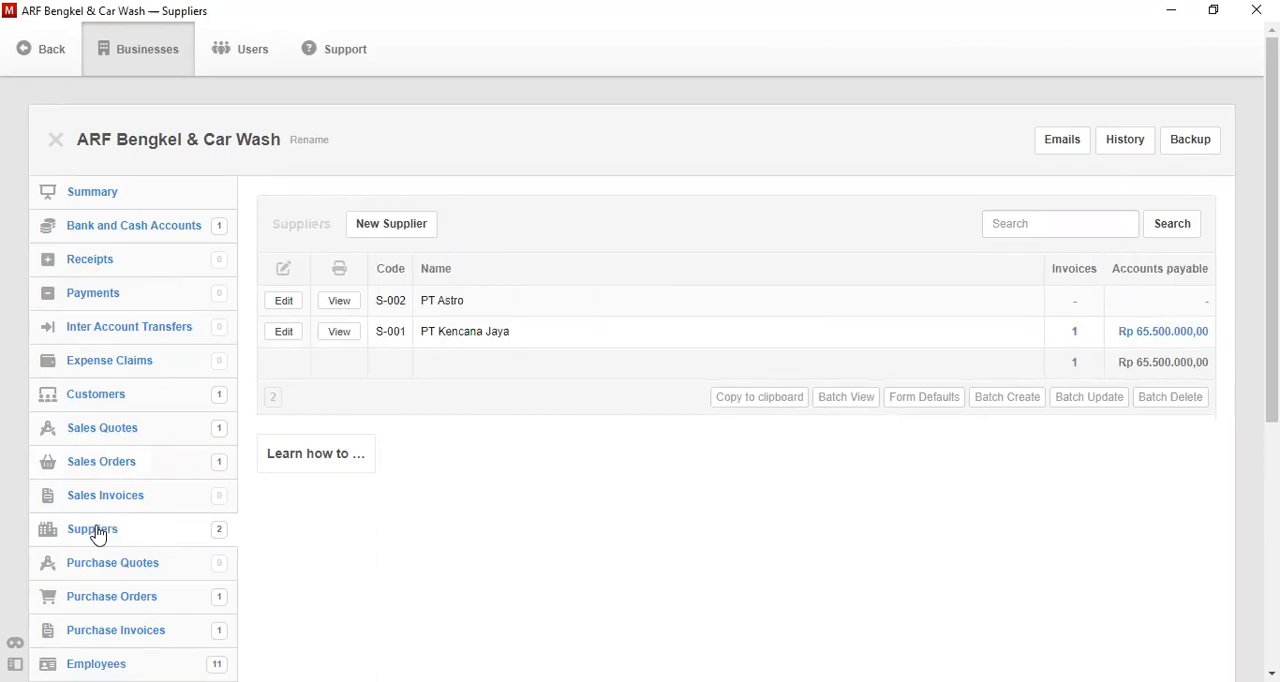
left_click(386, 231)
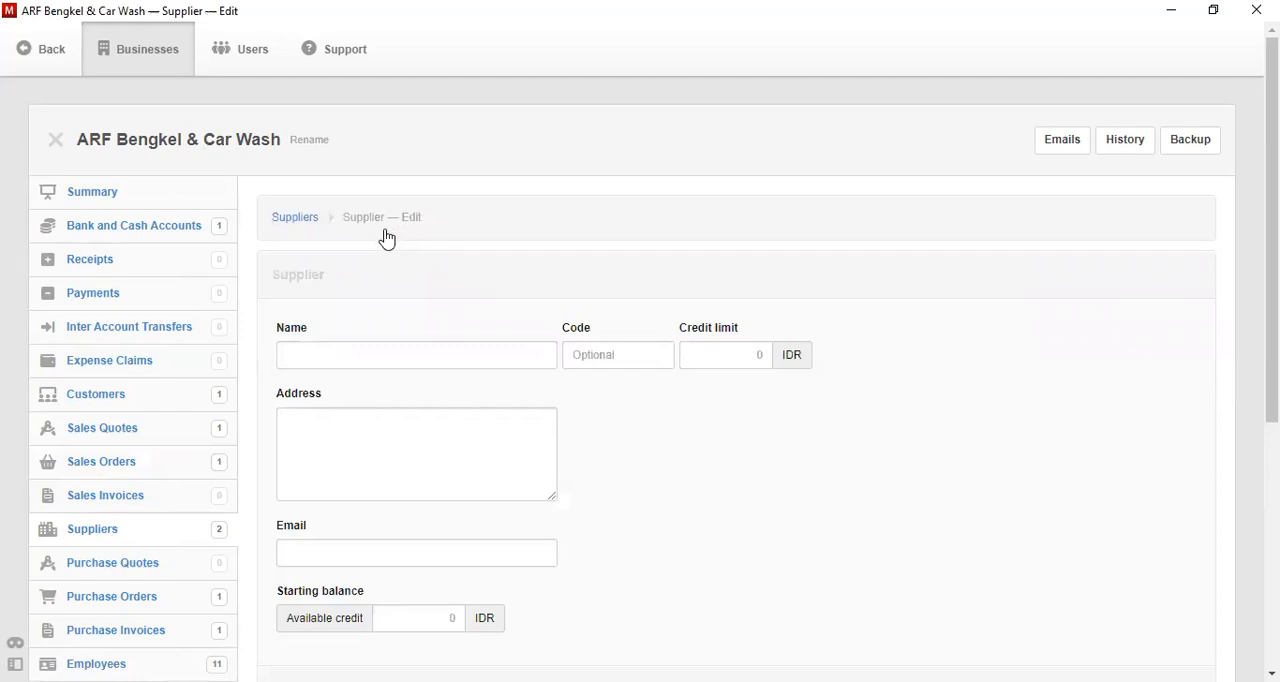
left_click(420, 356)
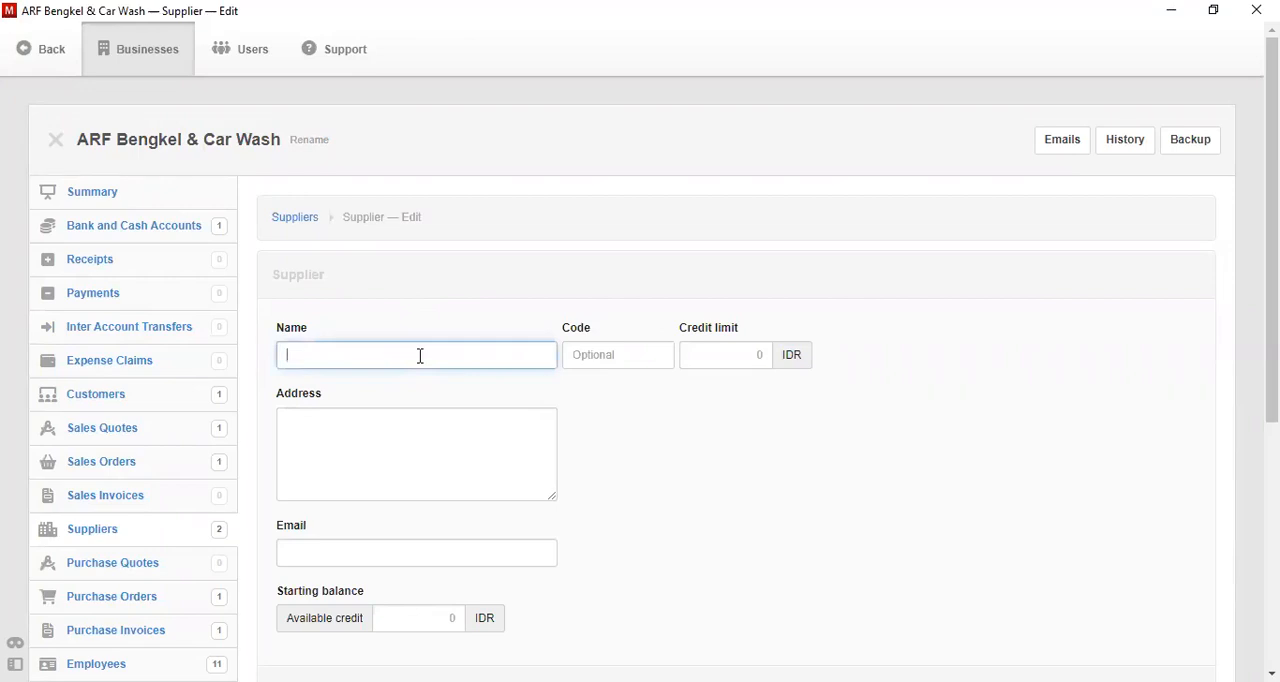
type("PT Astro")
left_click(611, 359)
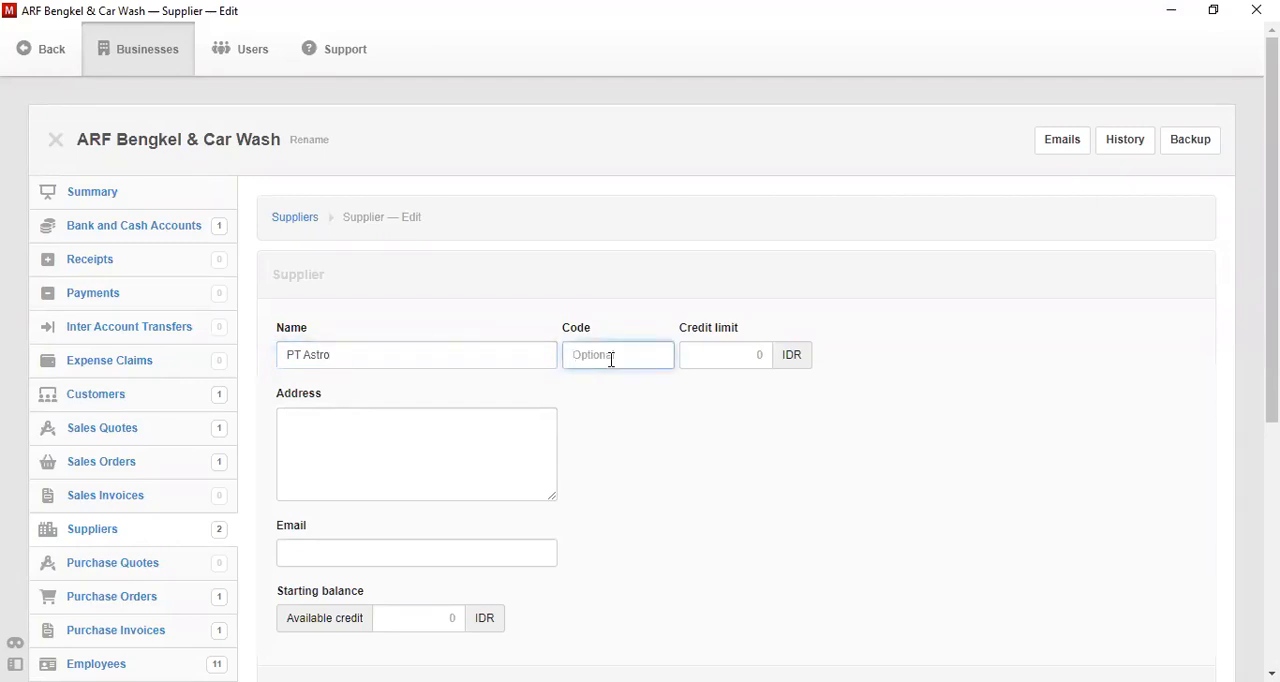
type("S-003")
scroll(1270, 414, "down", 3)
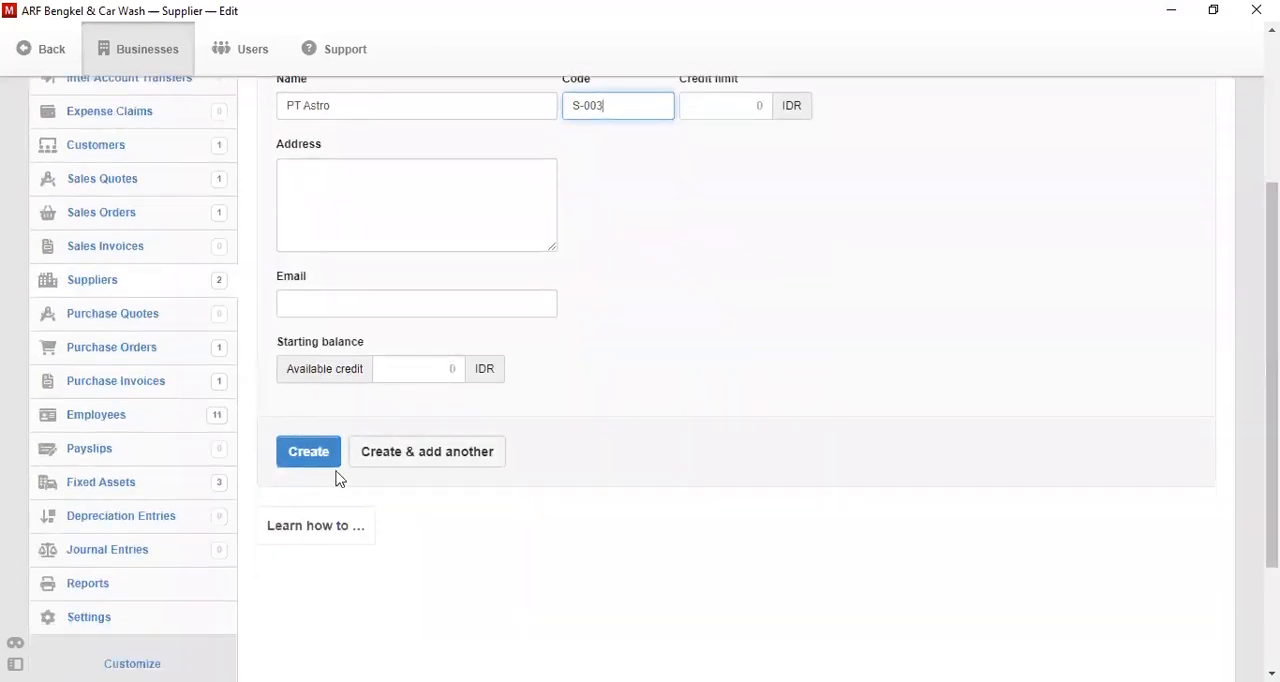
left_click(306, 462)
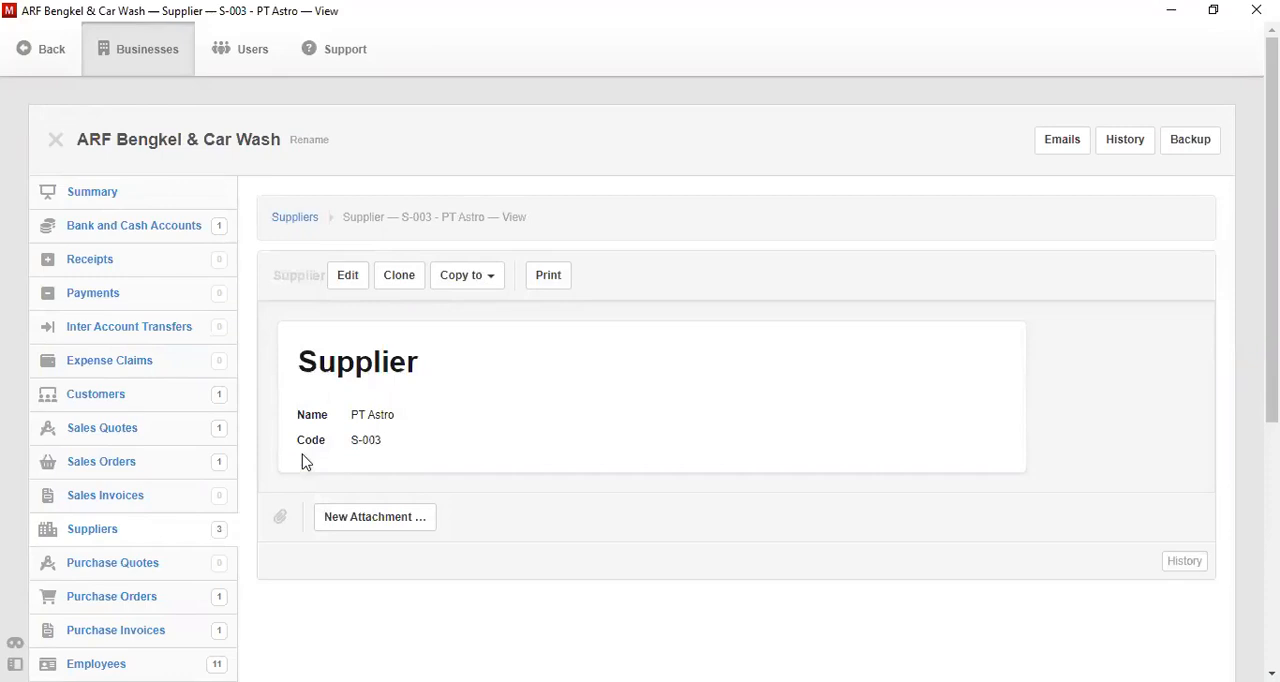
- Start a new purchase invoice with the issue date 8-11-2022
scroll(1272, 230, "down", 1)
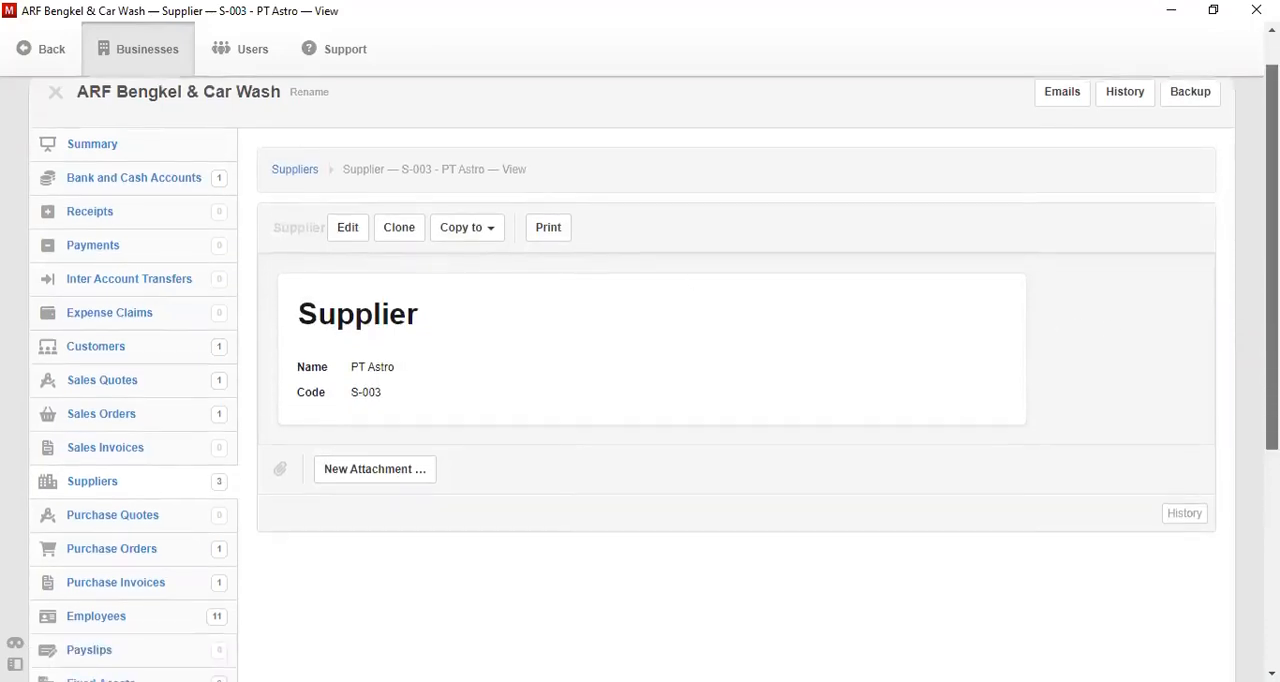
scroll(1272, 260, "down", 1)
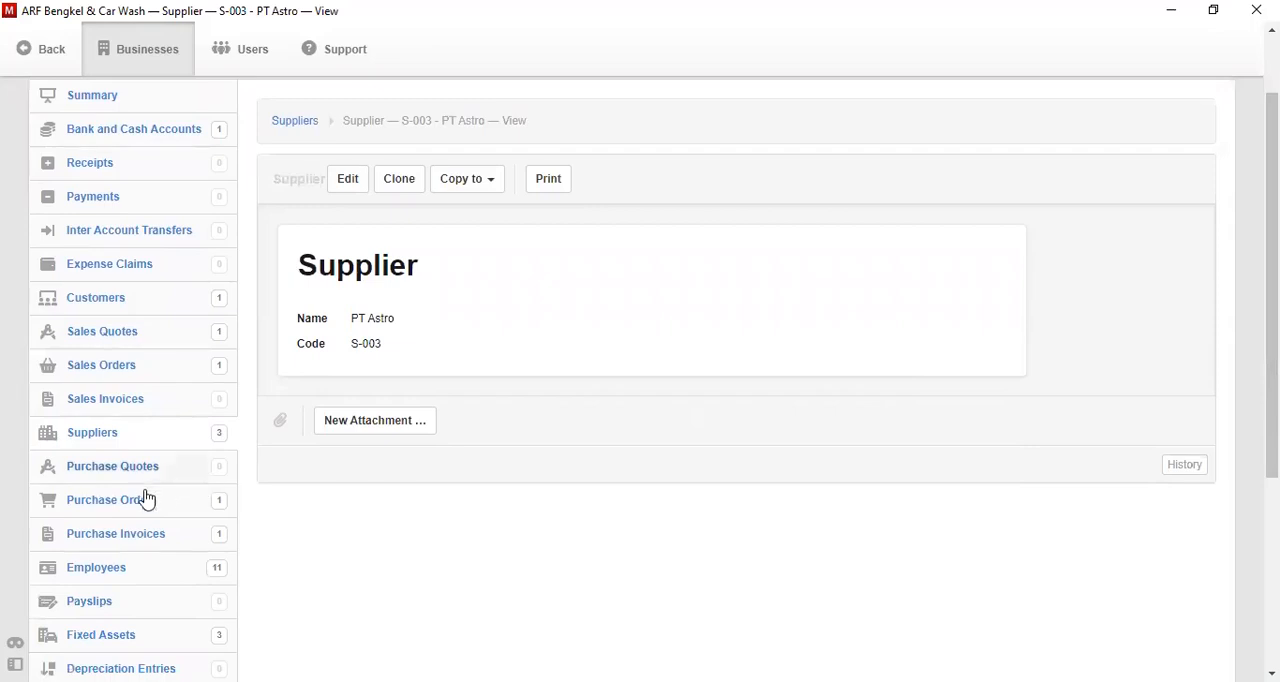
left_click(164, 546)
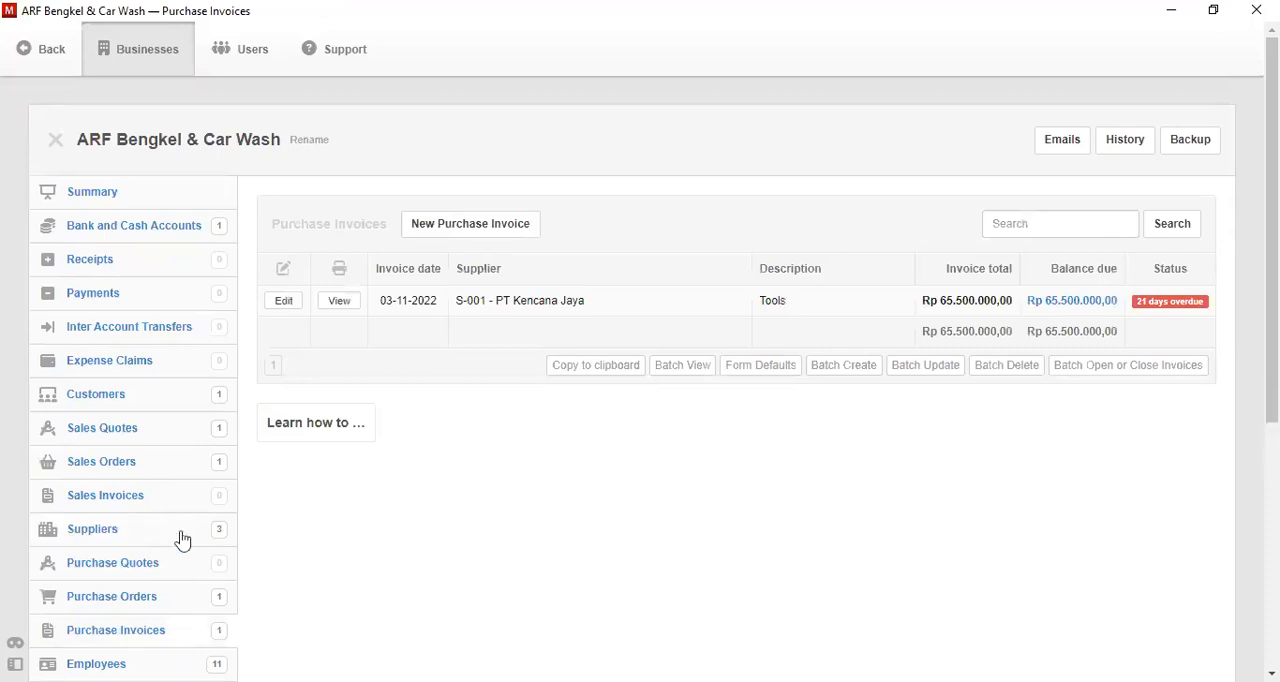
left_click(489, 236)
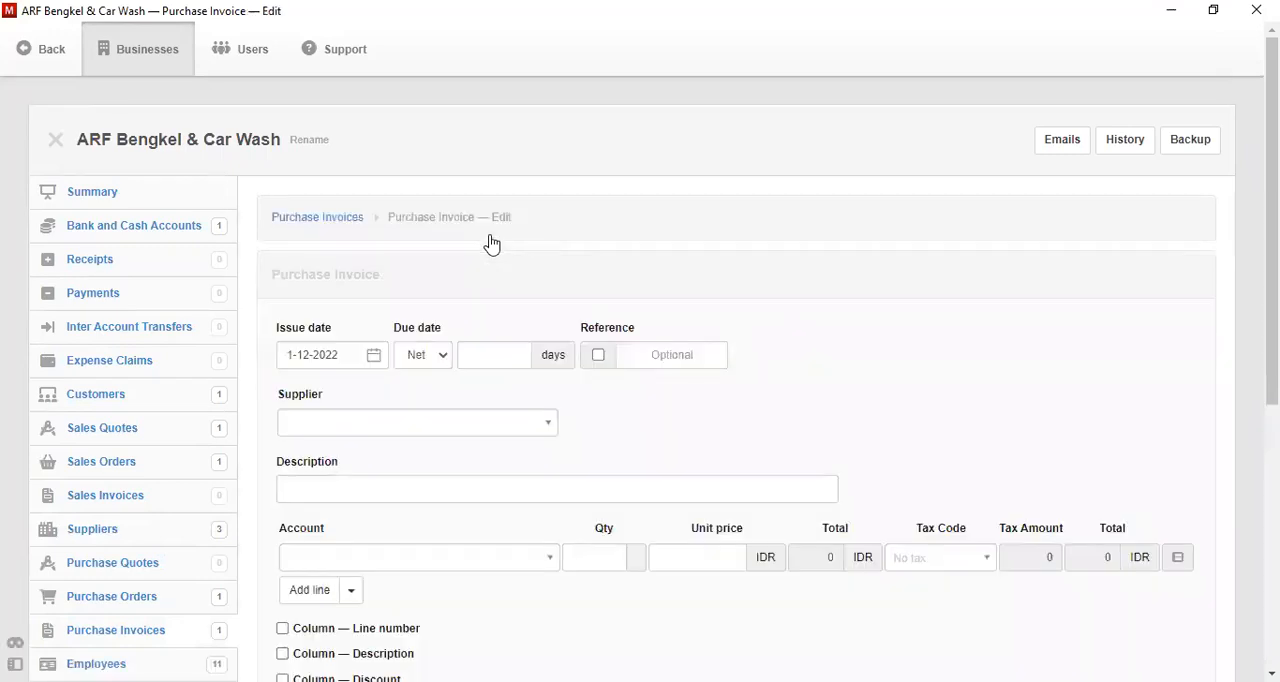
left_click(374, 356)
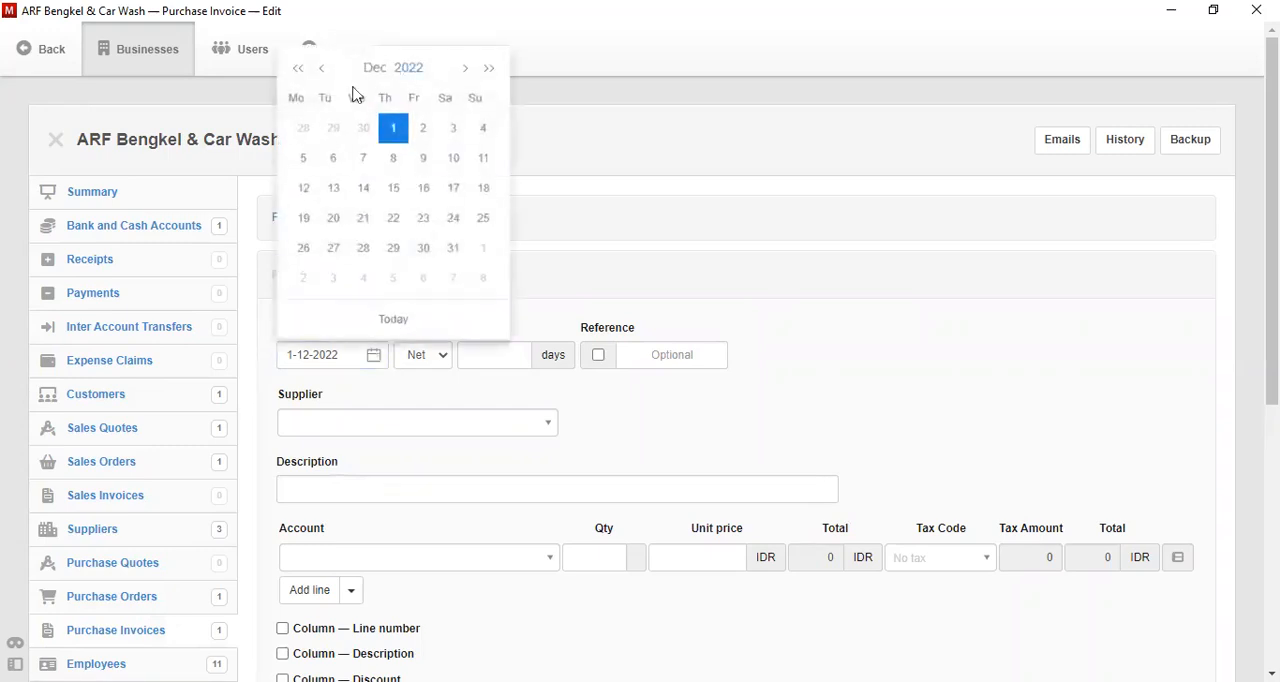
left_click(324, 74)
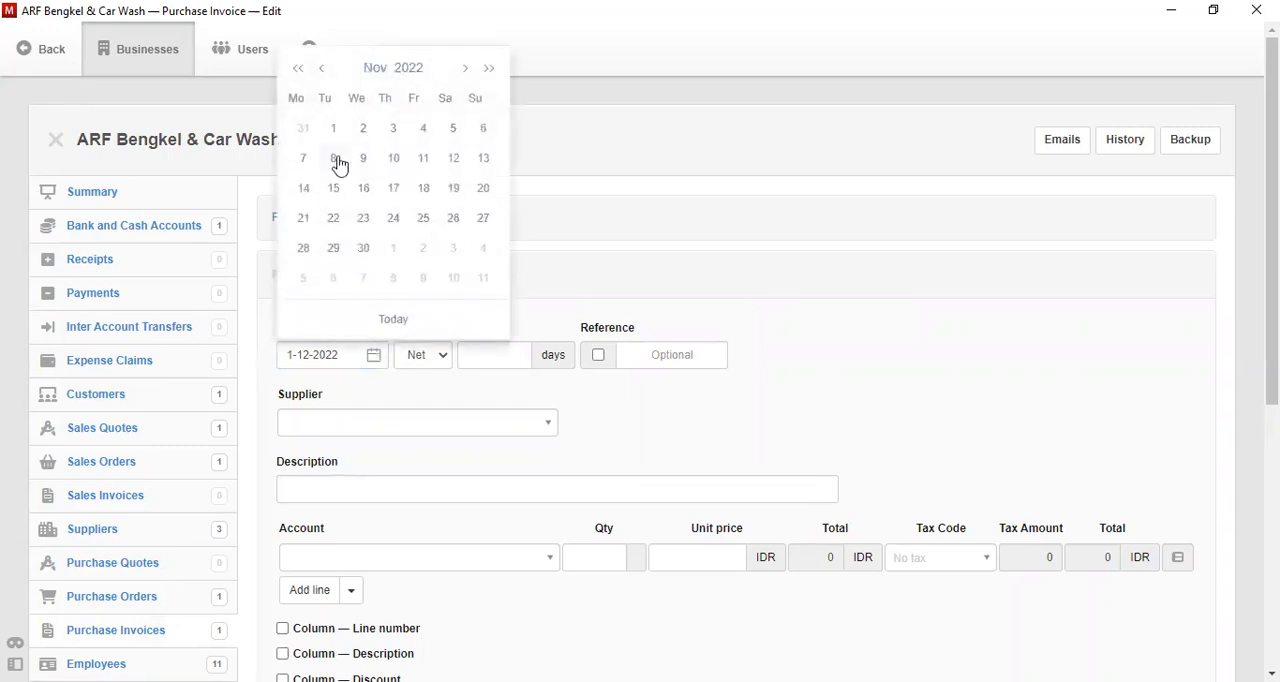
left_click(338, 160)
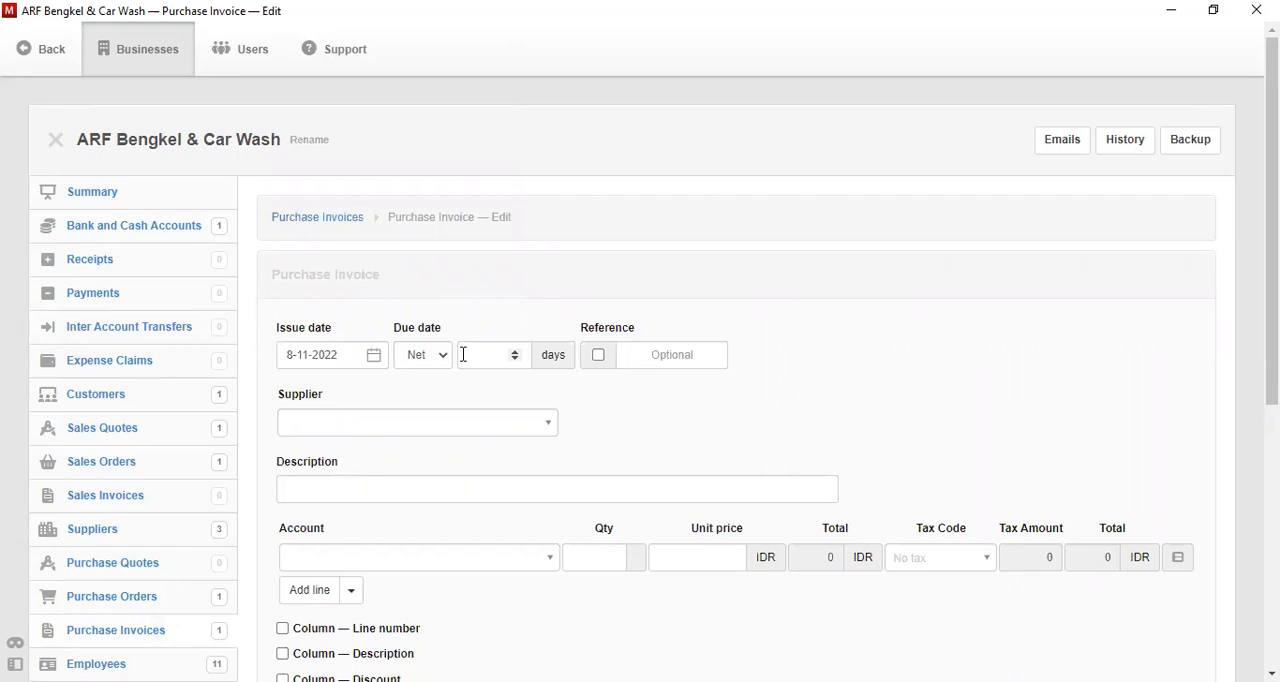
- Set the purchase invoice's due date to net 1 day and its supplier to S-003 - PT Astro
left_click(476, 354)
type("1")
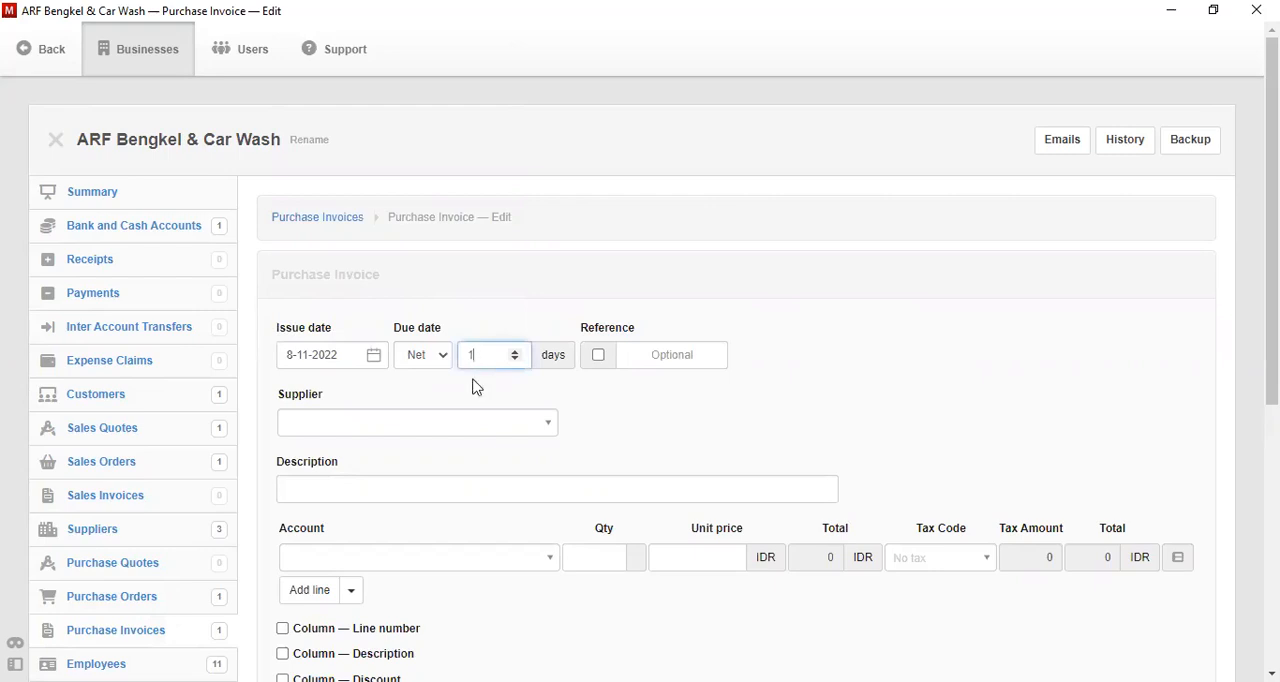
left_click(478, 436)
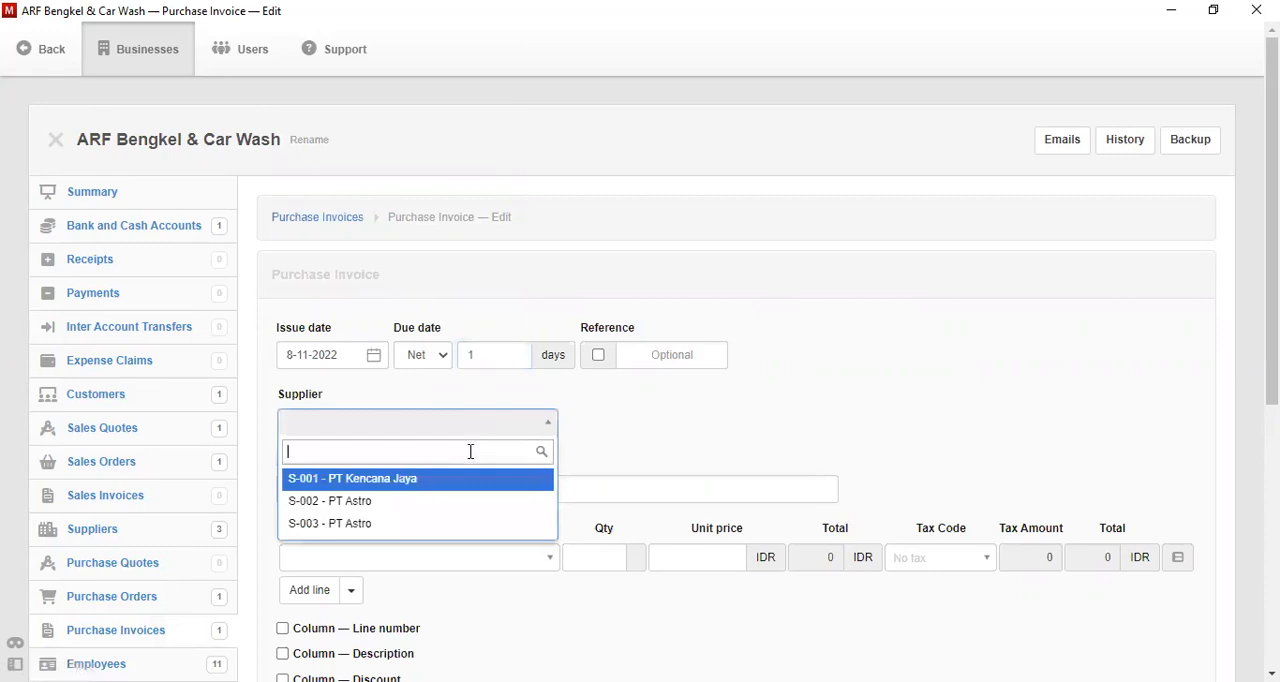
left_click(458, 529)
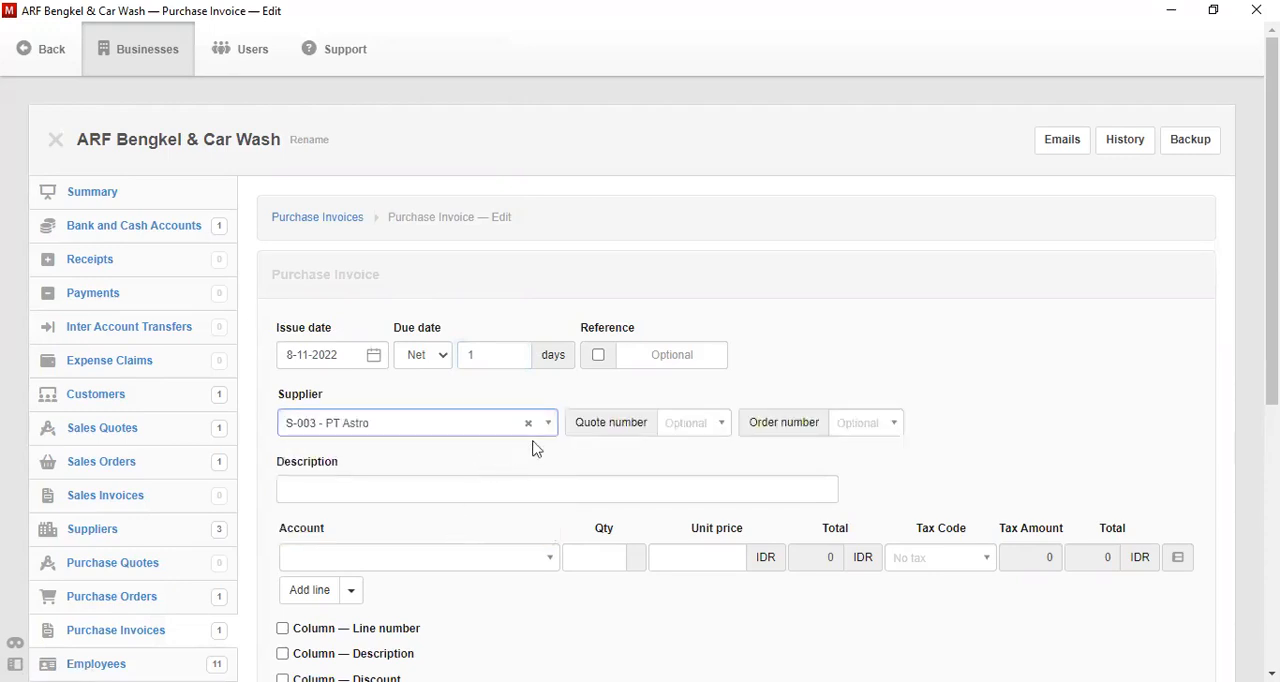
- Set the purchase invoice's description to "Penerimaan Tagihan Atas Pembelian Peralatan Bengkel"
left_click(457, 489)
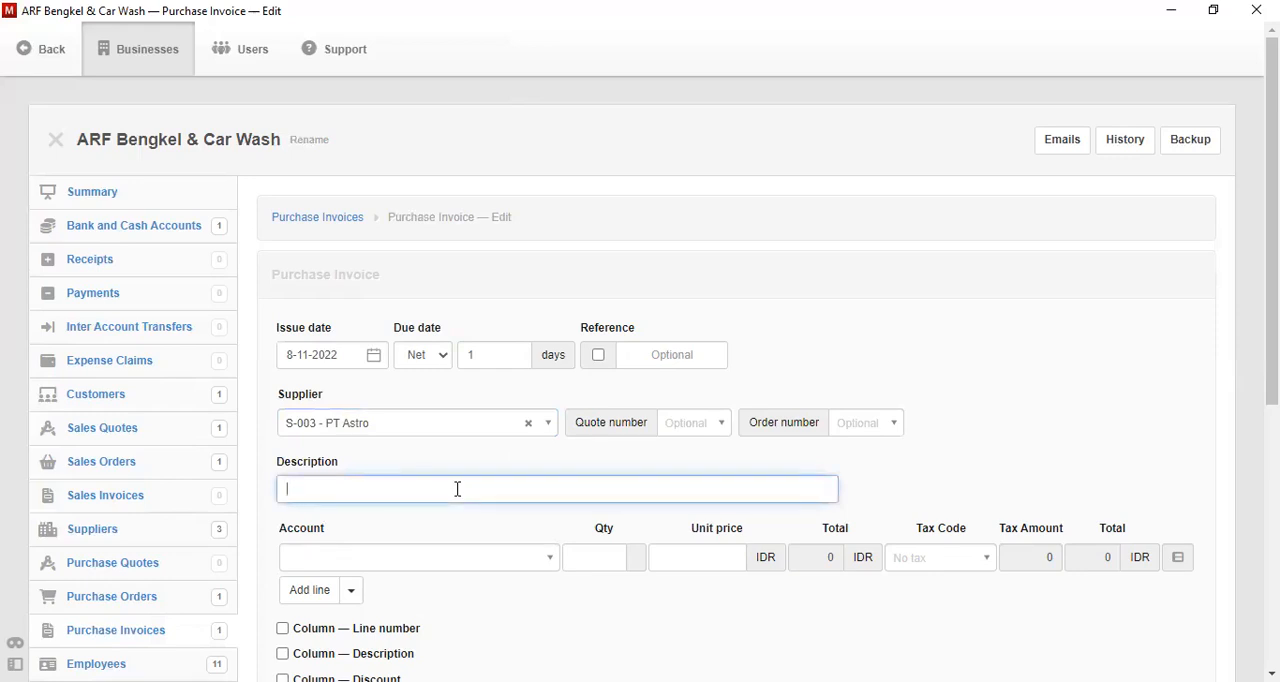
type("Penerimaan Tagihan Atas P")
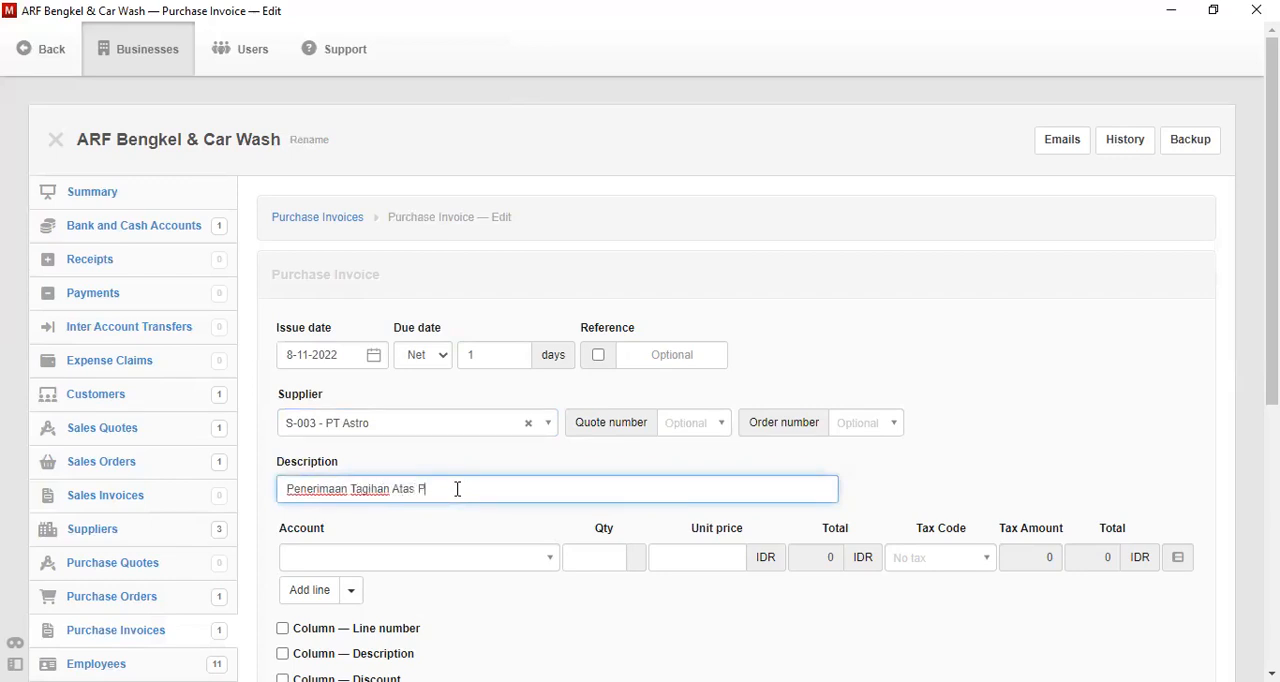
type("embelian Peralatan Bengkel")
- Assign the invoice's first line to the Biaya Jasa Akuntansi account
left_click(400, 560)
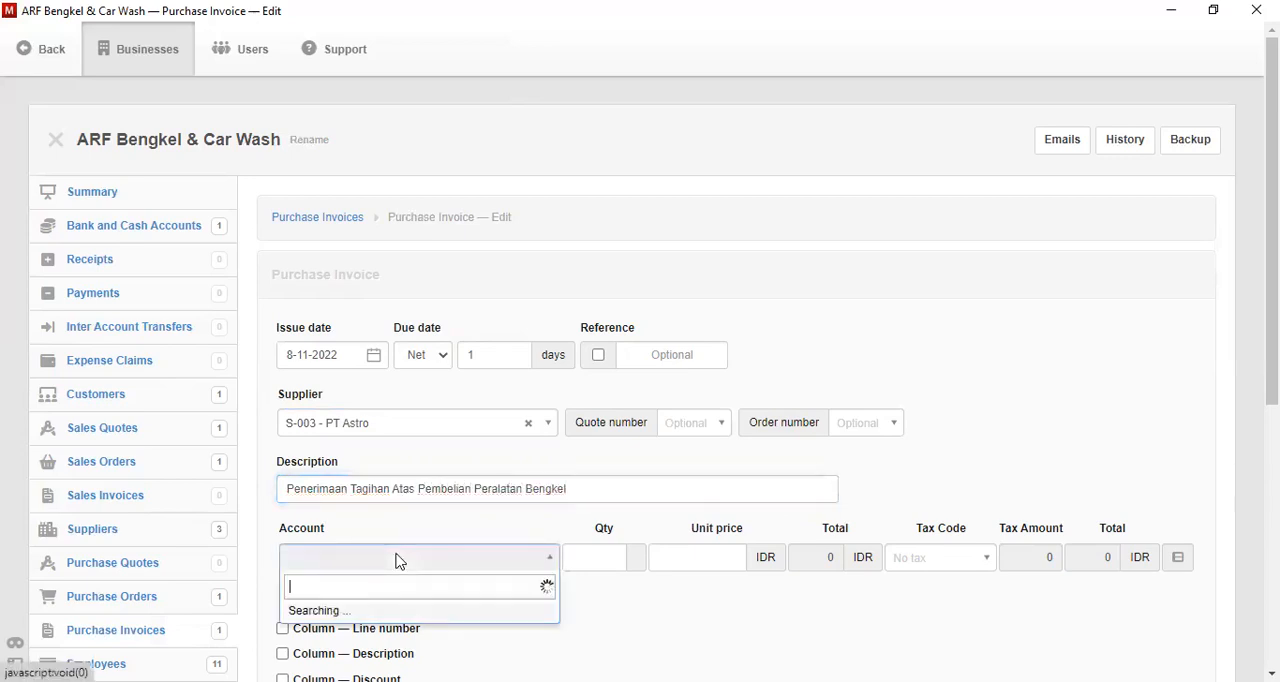
left_click(398, 562)
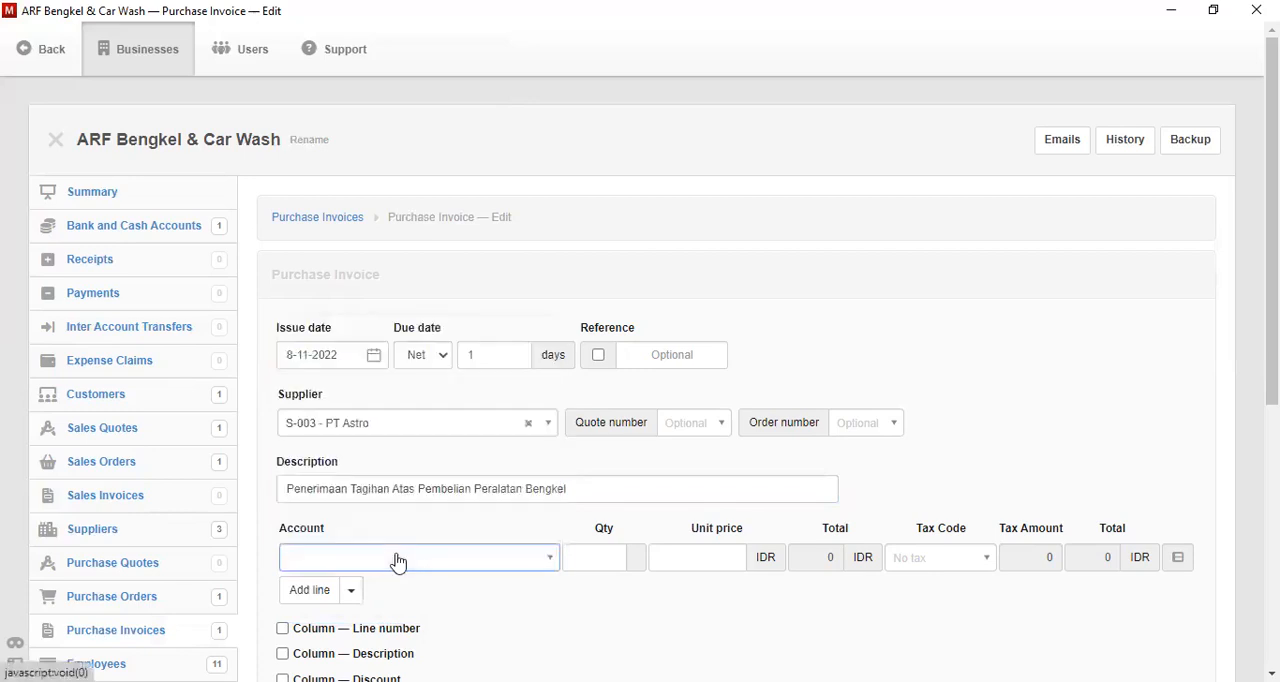
left_click(398, 562)
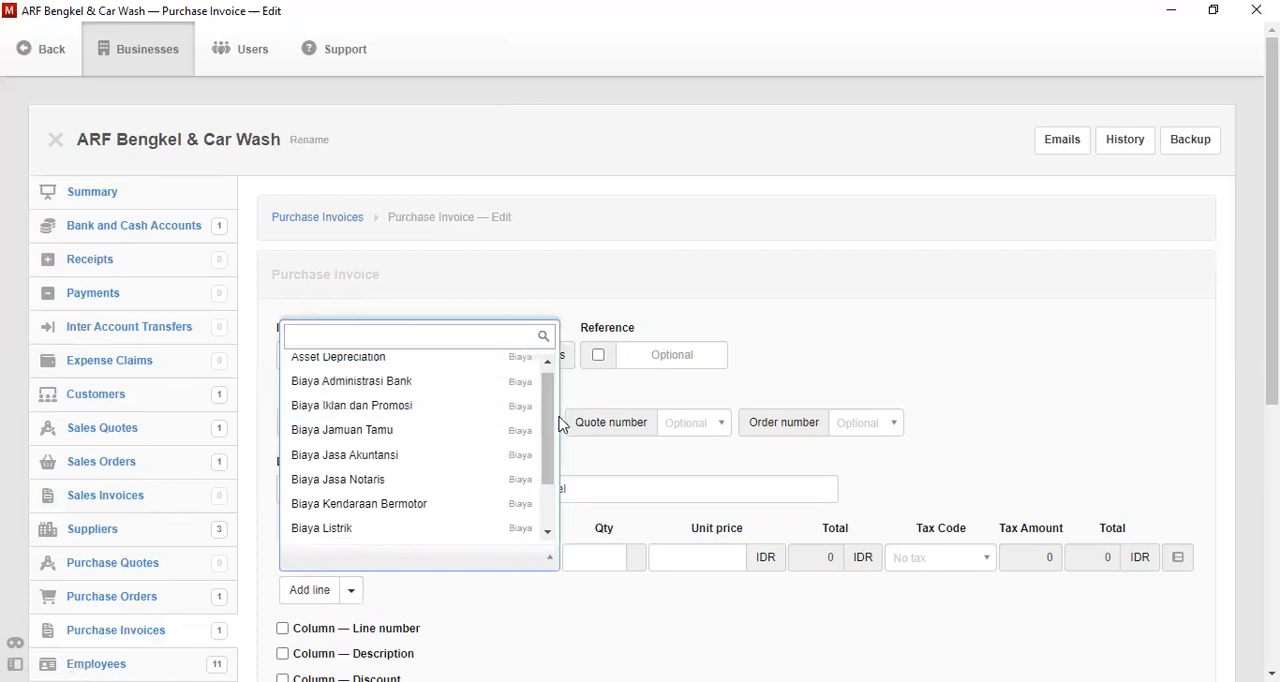
scroll(551, 391, "up", 1)
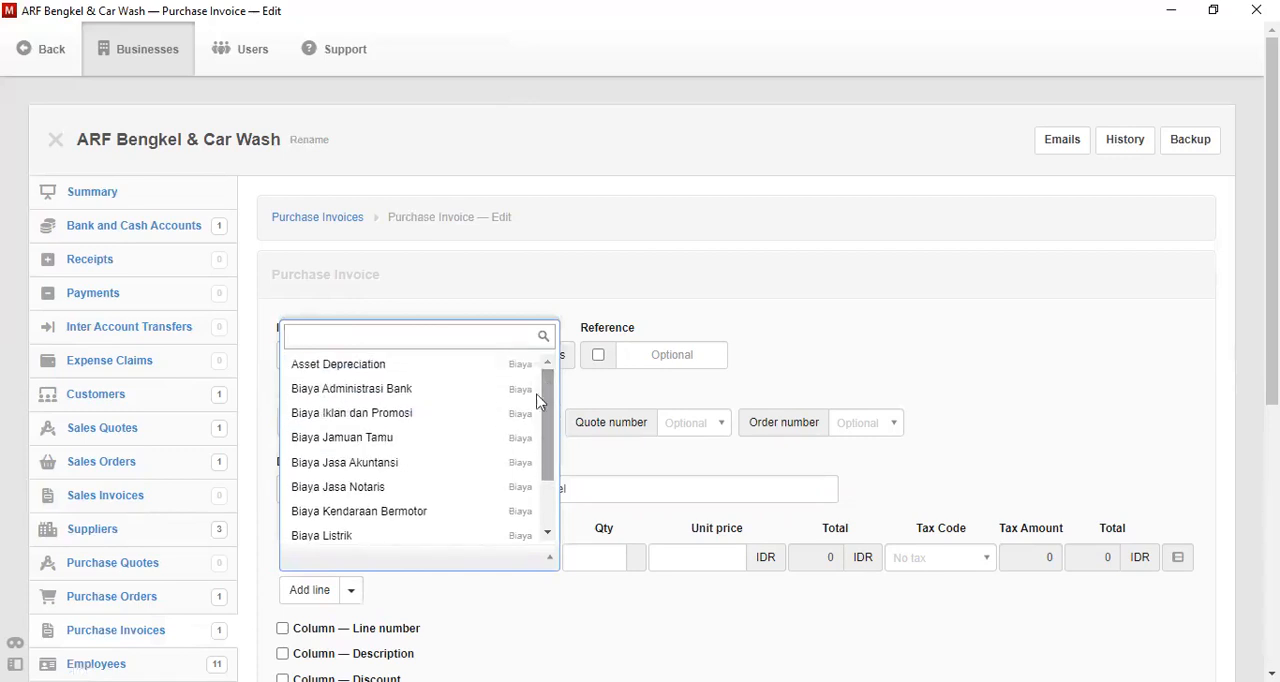
left_click(427, 471)
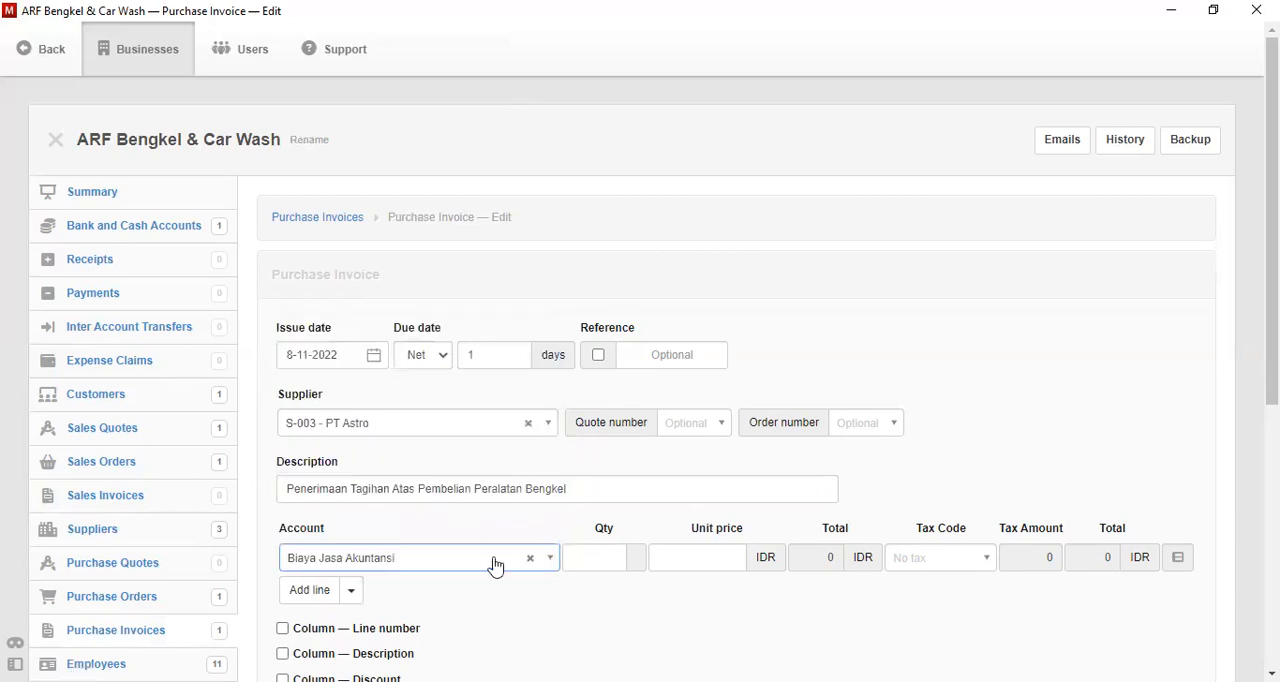
- Set the invoice line's quantity to 2 and its unit price to 23500000
left_click(613, 559)
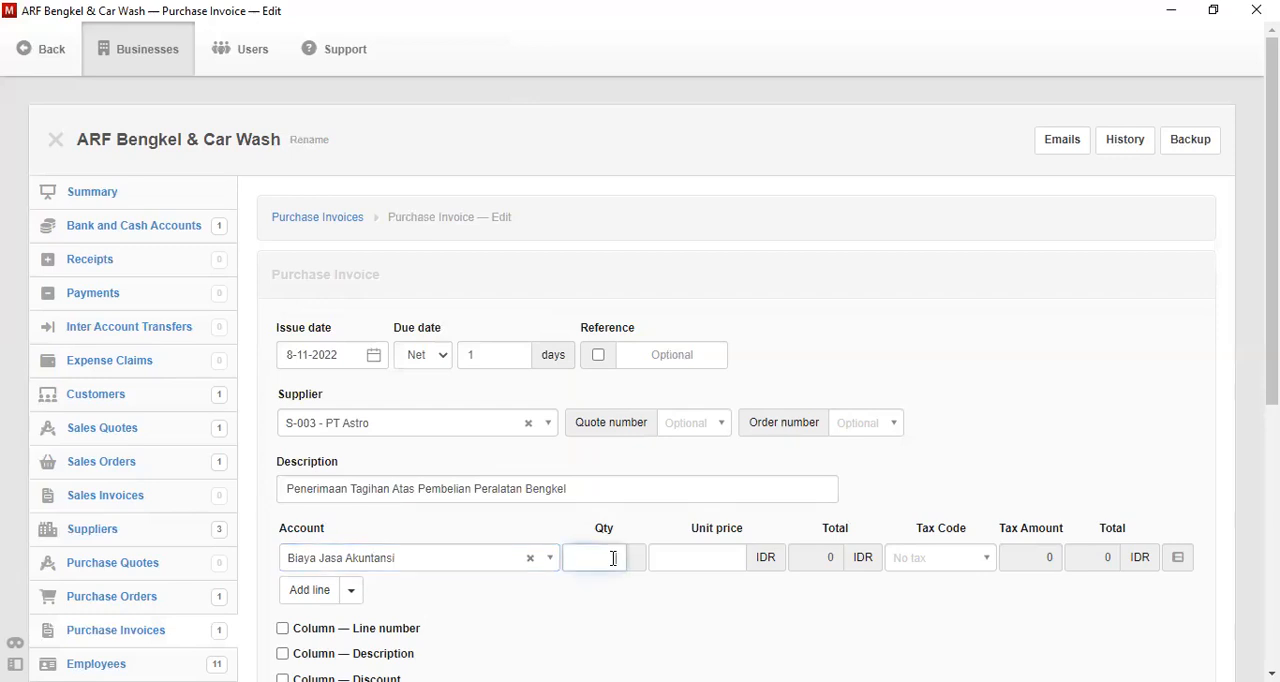
type("1")
left_click(675, 553)
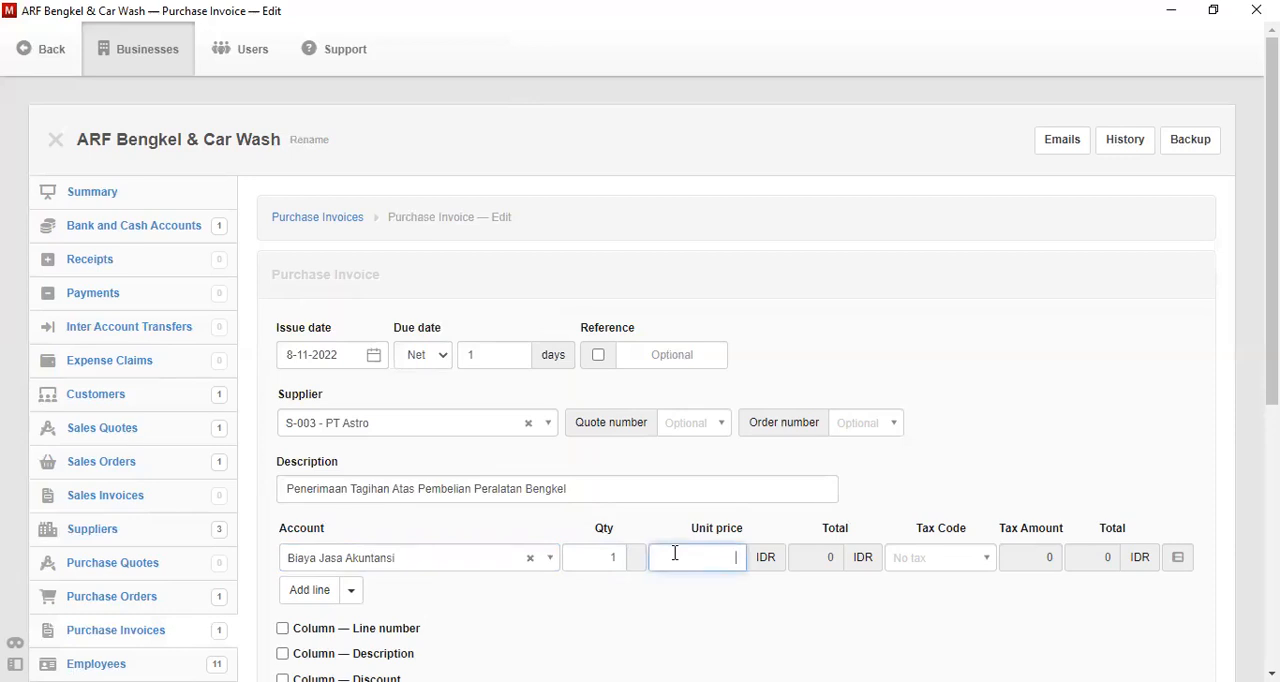
left_click(616, 553)
type("2")
type("235")
type("00000")
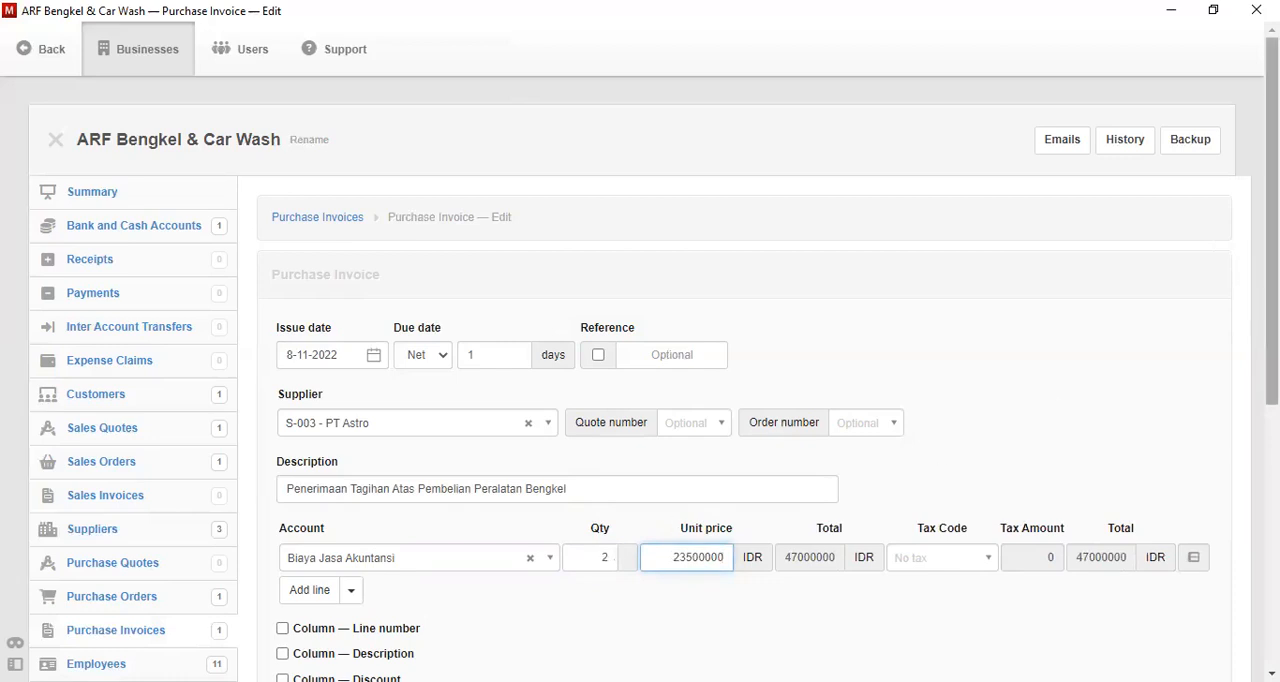
- Create the PT Astro purchase invoice from the completed form
scroll(1057, 408, "down", 2)
scroll(1057, 408, "down", 3)
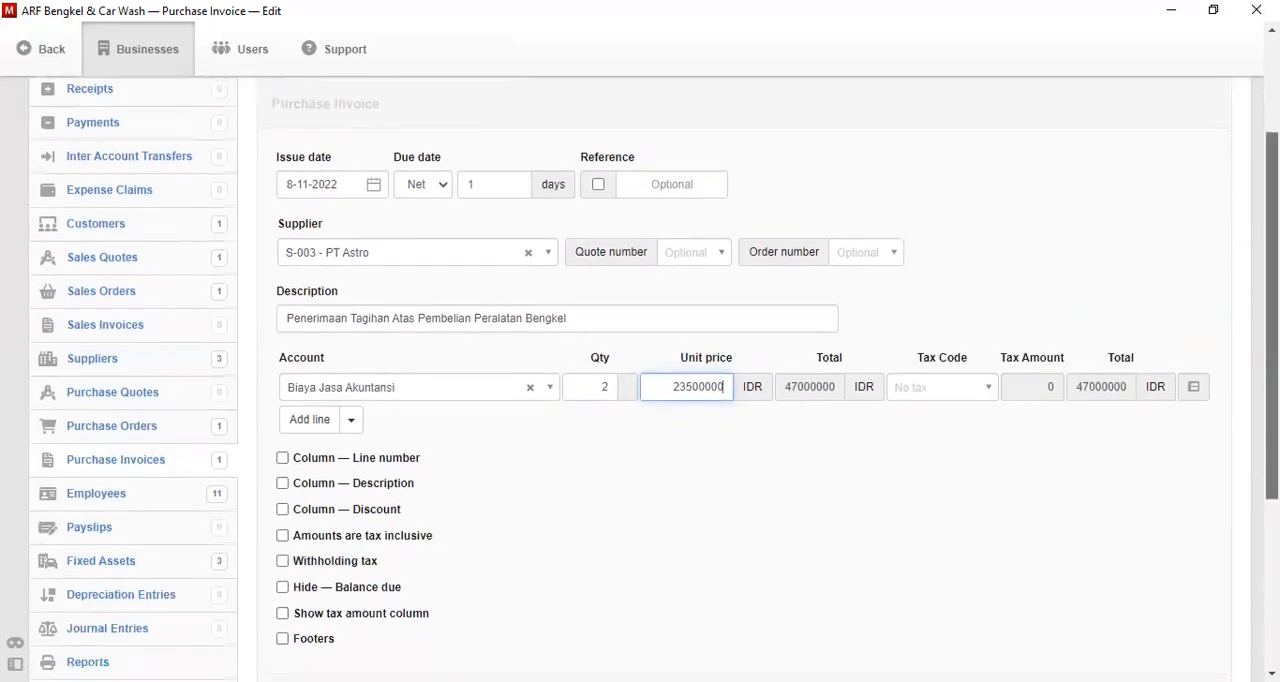
scroll(1057, 408, "down", 2)
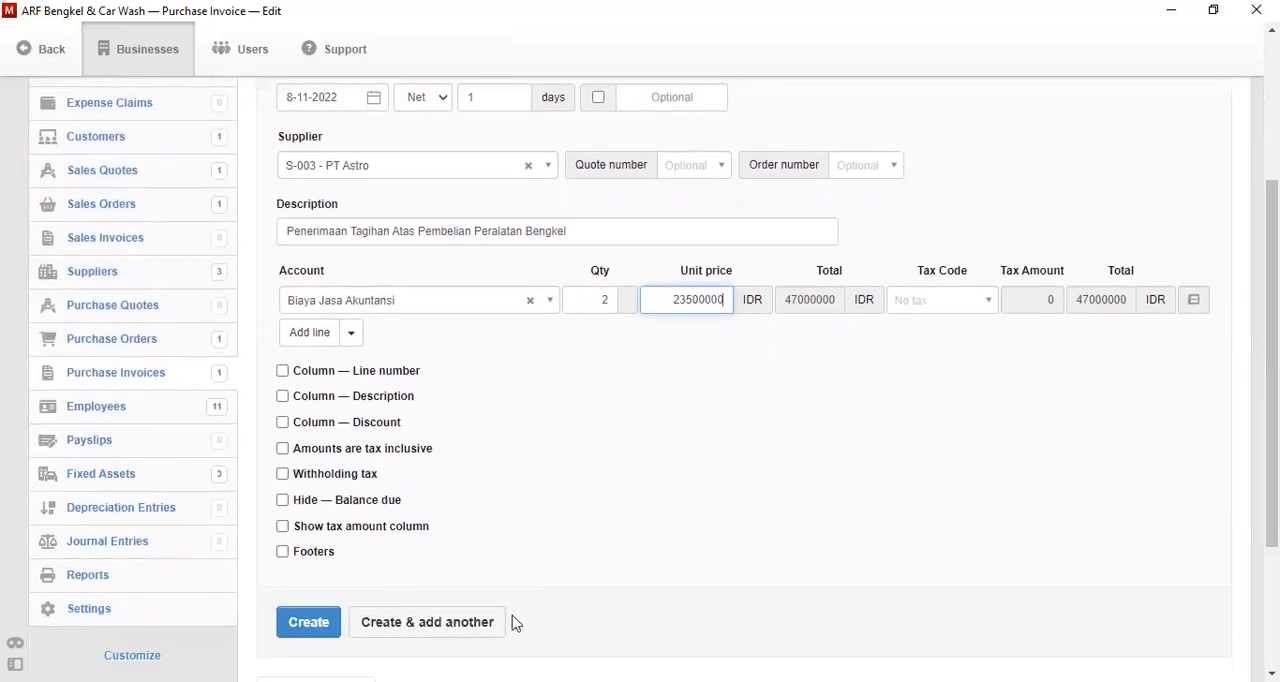
left_click(310, 623)
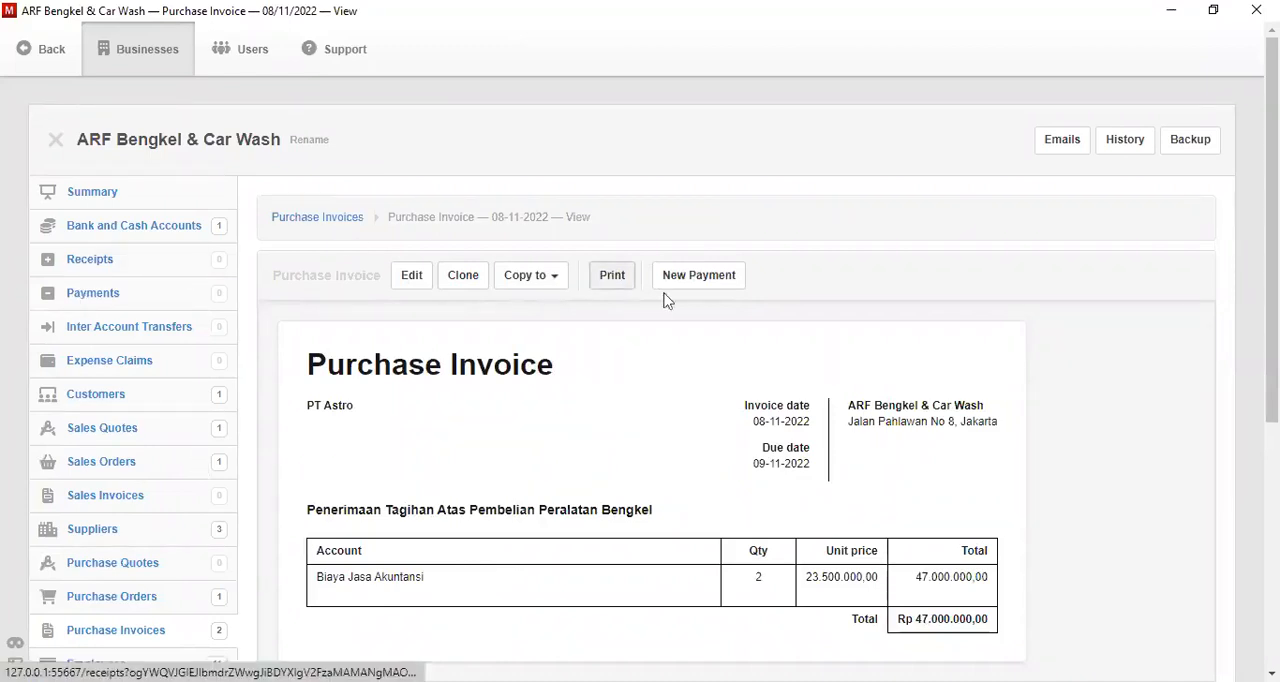
- Start a new payment for this purchase invoice, dated 8-11-2022 and paid from Bank BRI
left_click(712, 281)
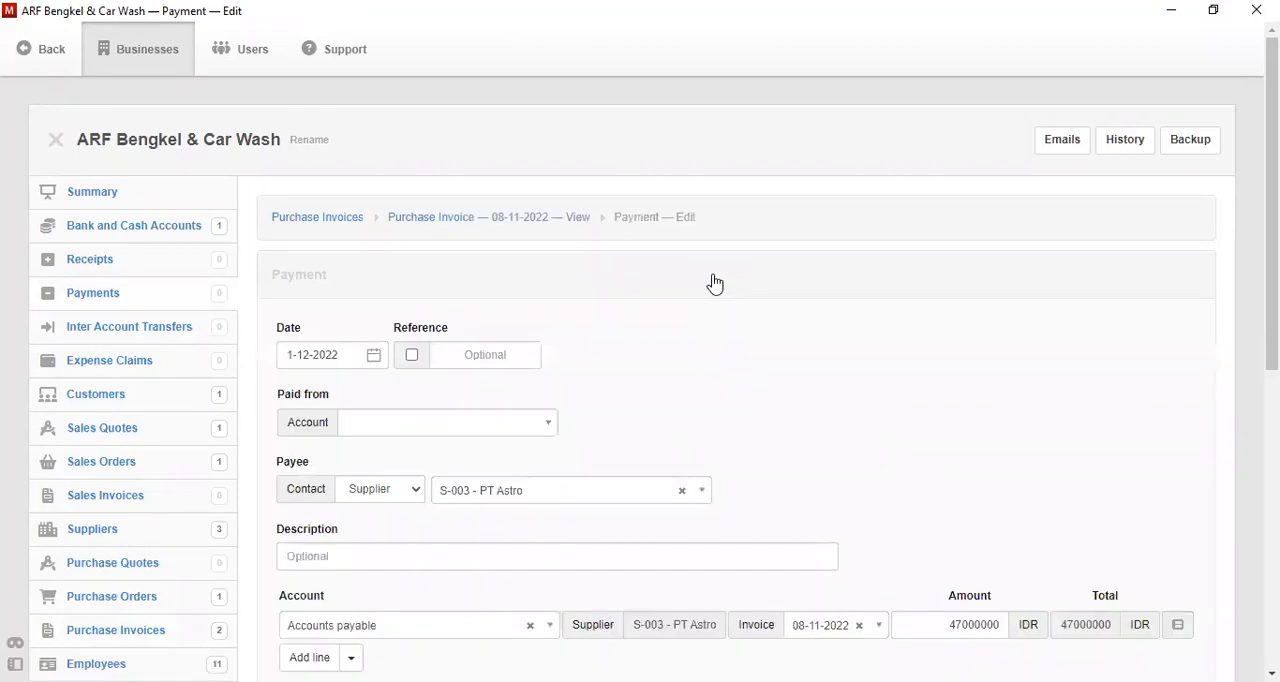
left_click(375, 358)
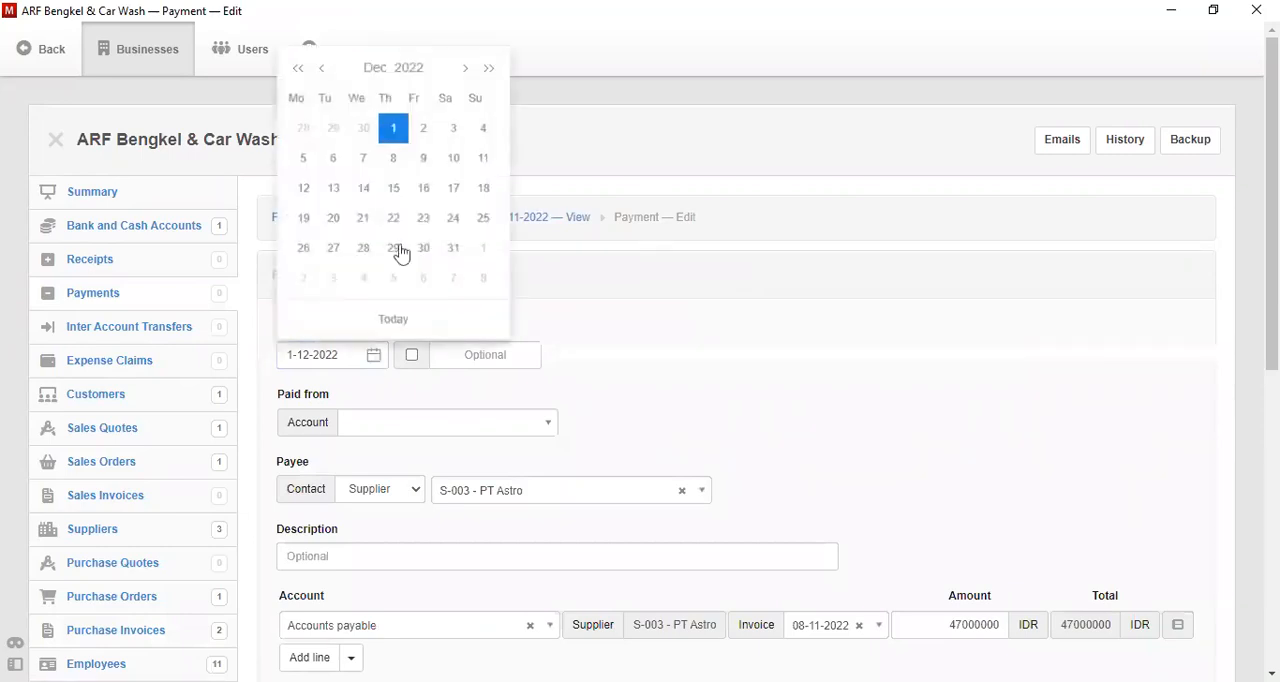
left_click(326, 72)
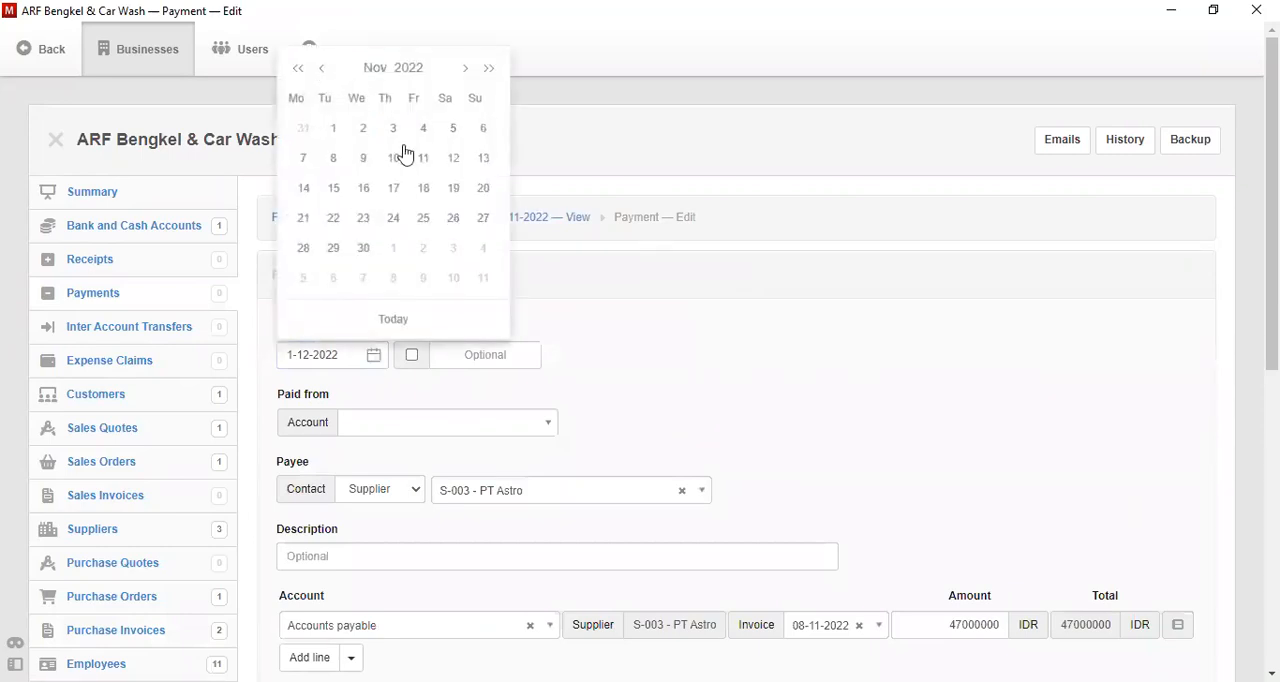
left_click(331, 163)
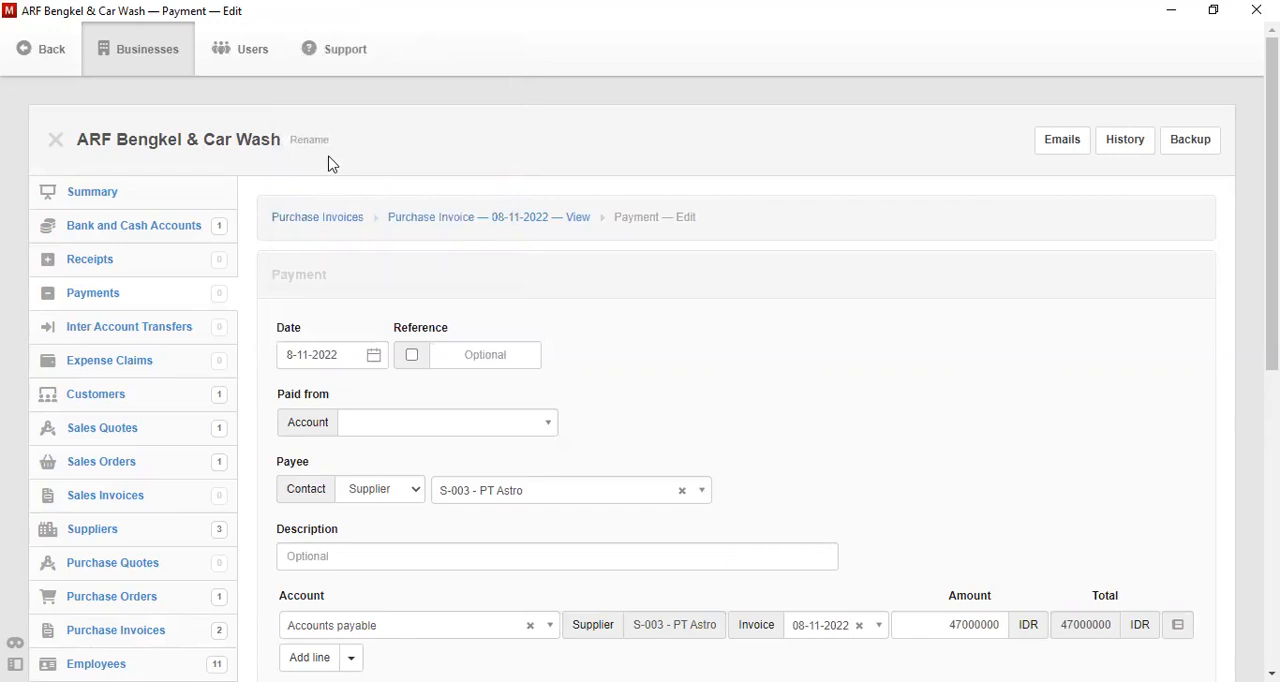
left_click(516, 433)
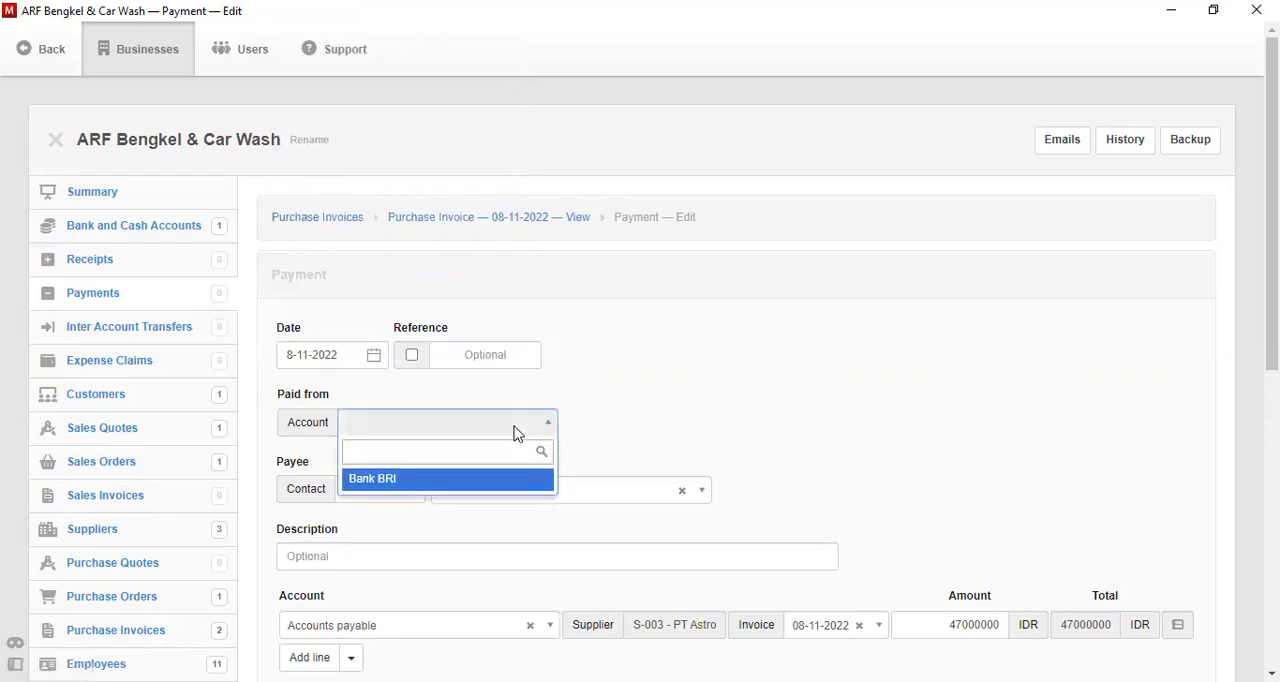
left_click(525, 484)
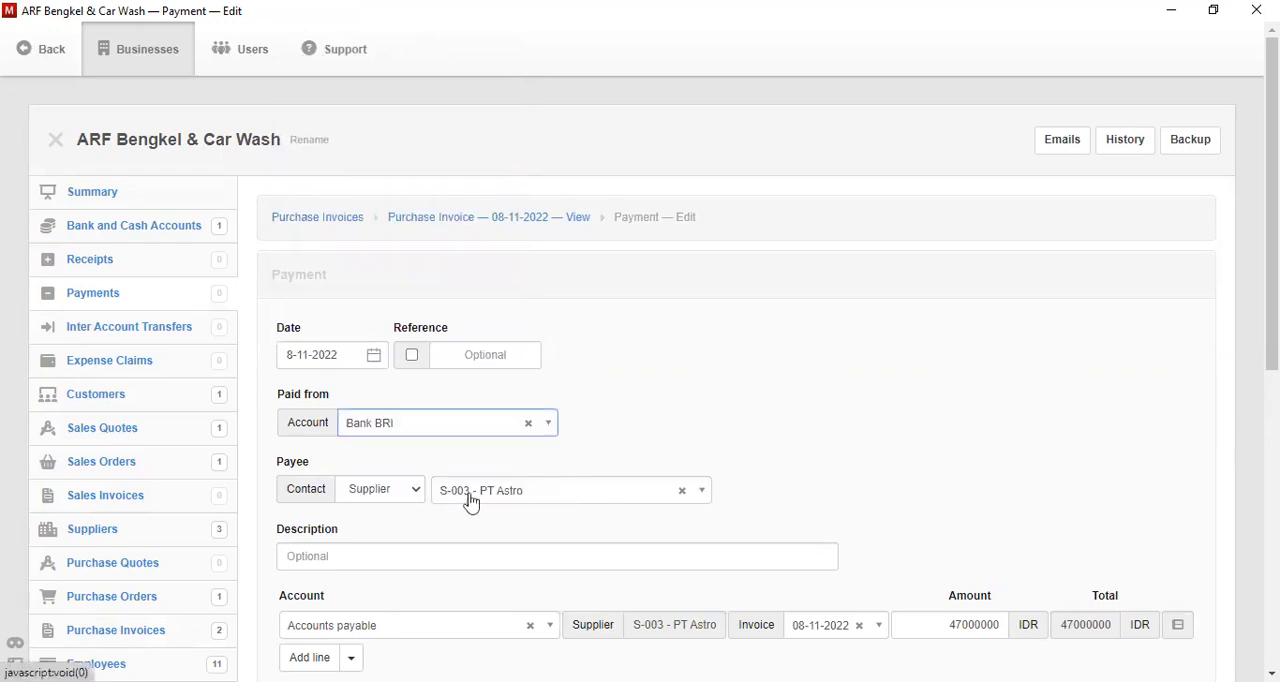
- Describe the PT Astro payment as "Pembayaran Peralatan Bengkel" and create it
left_click(480, 564)
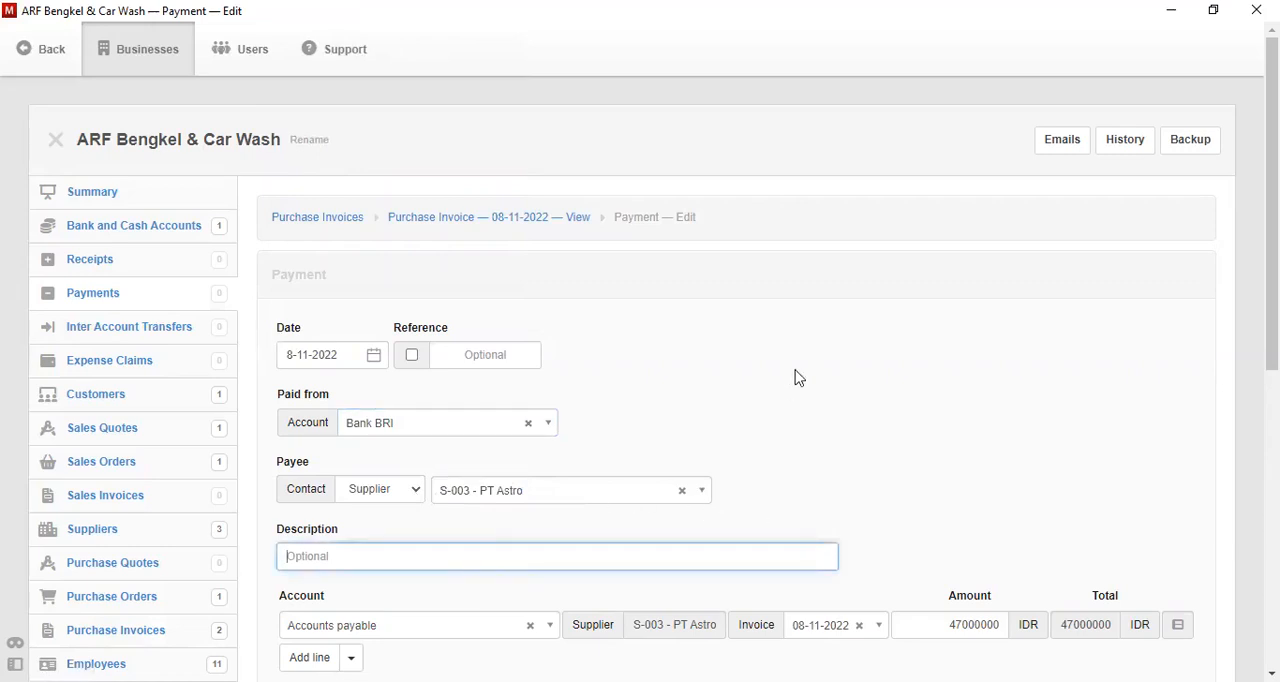
type("Pembayran")
key("BackSpace")
key("BackSpace")
key("BackSpace")
type("aran Peralatan Bengkel")
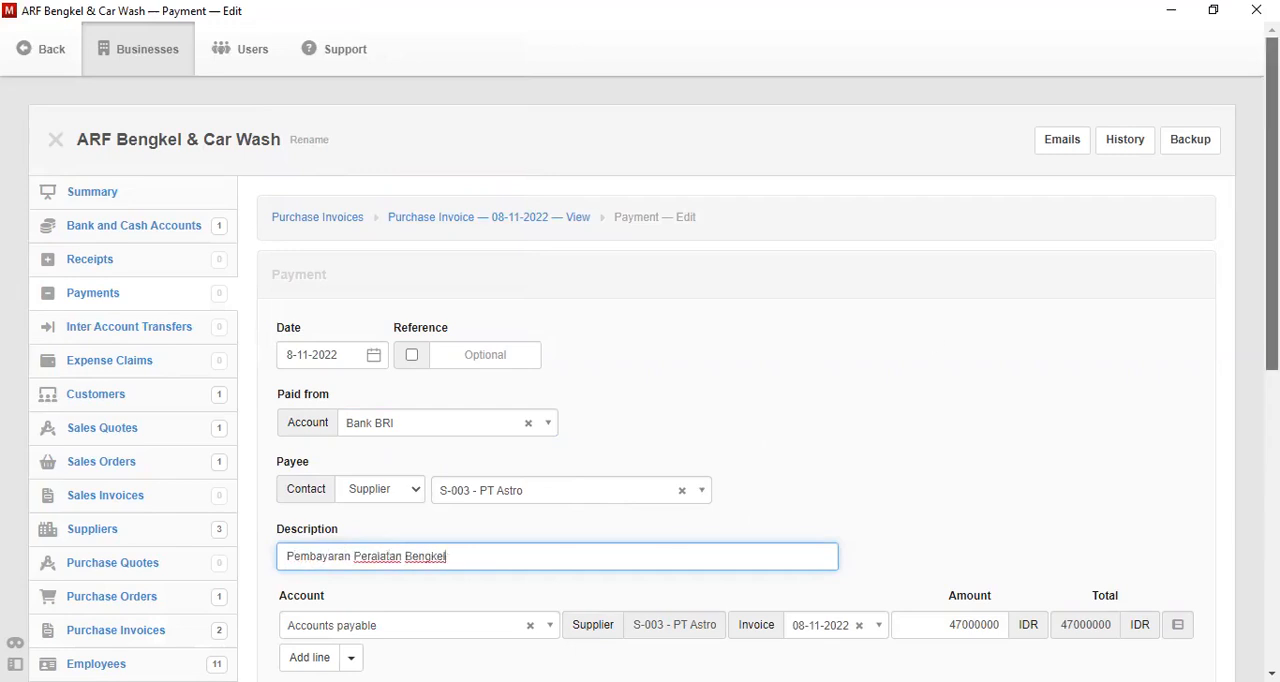
scroll(1272, 200, "down", 2)
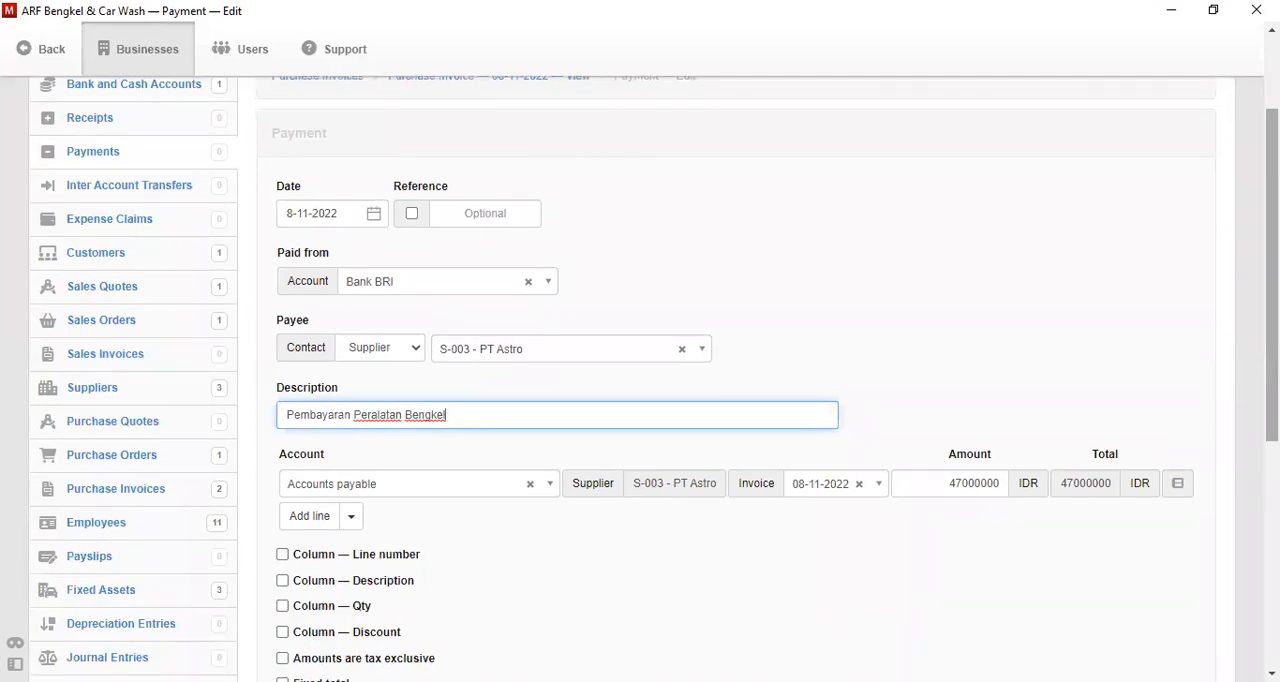
scroll(654, 378, "down", 3)
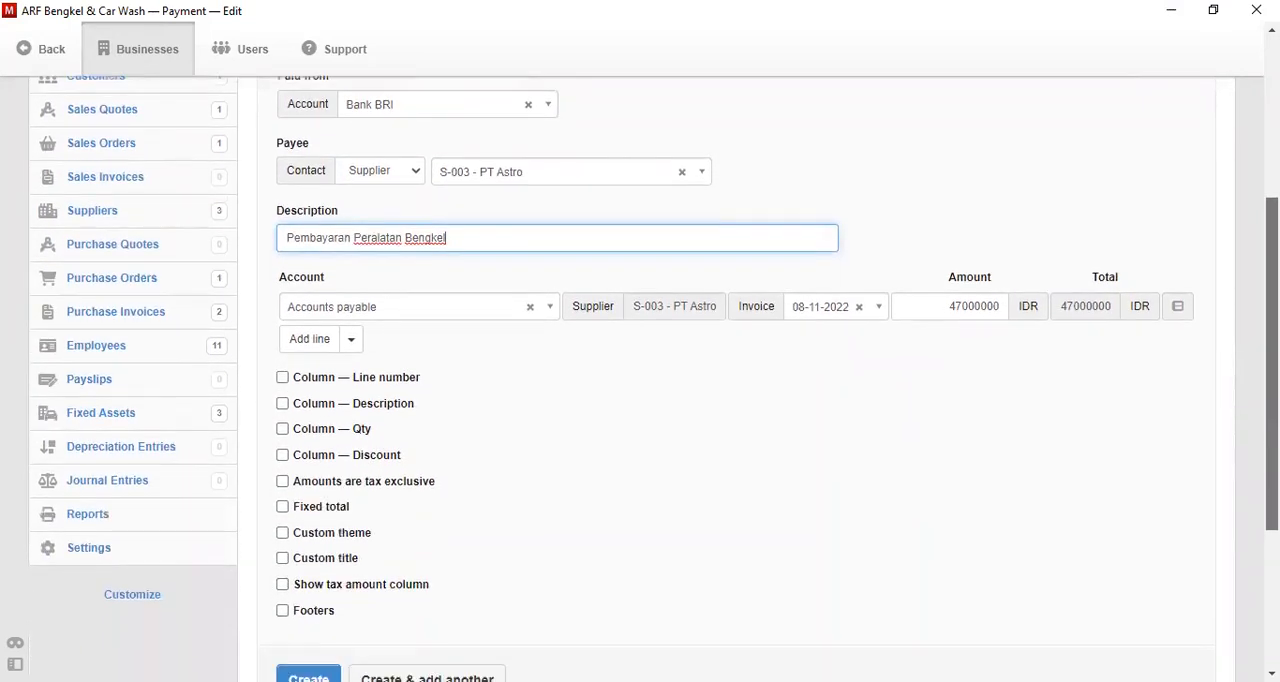
left_click_drag(1272, 393, 1272, 398)
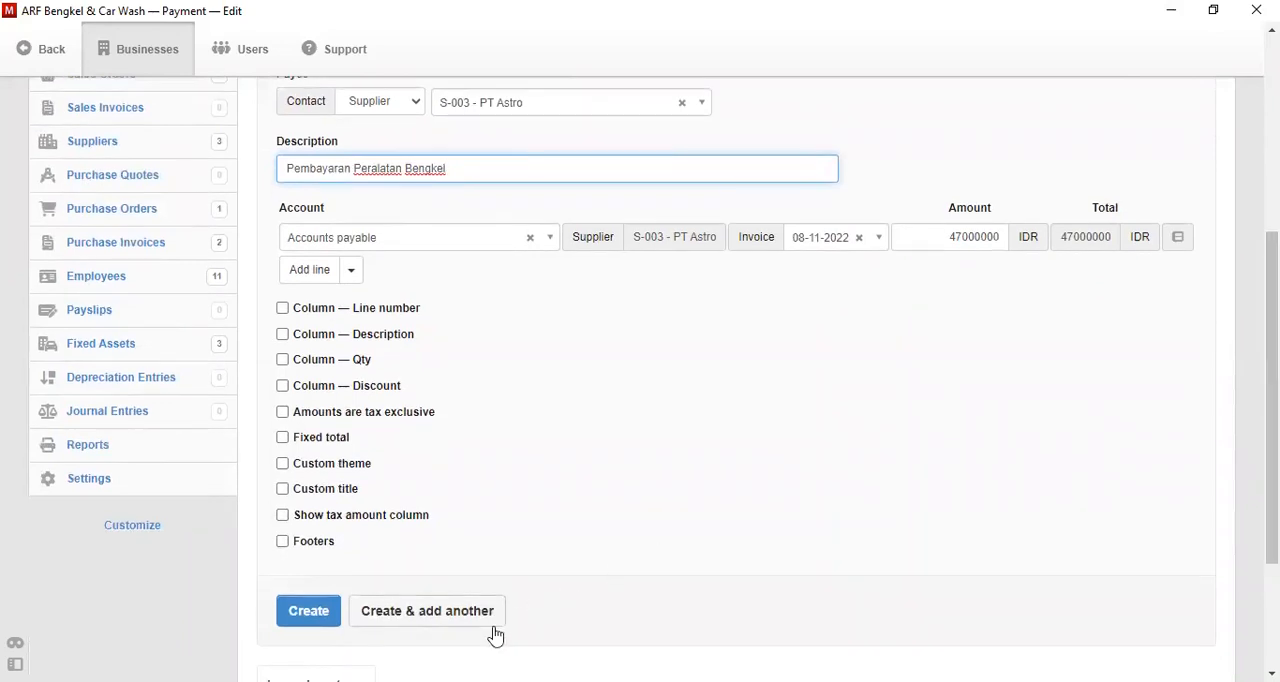
left_click(310, 613)
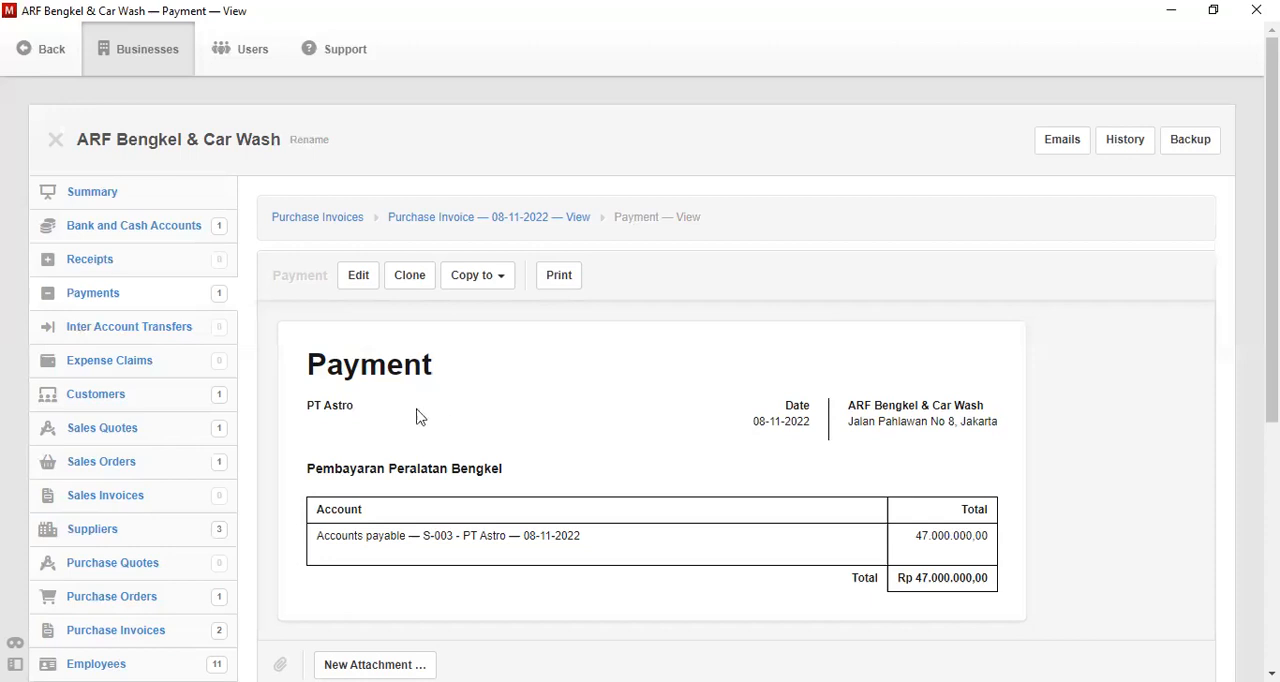
- Start a new sales order dated 9-11-2022 for the existing customer
left_click(107, 503)
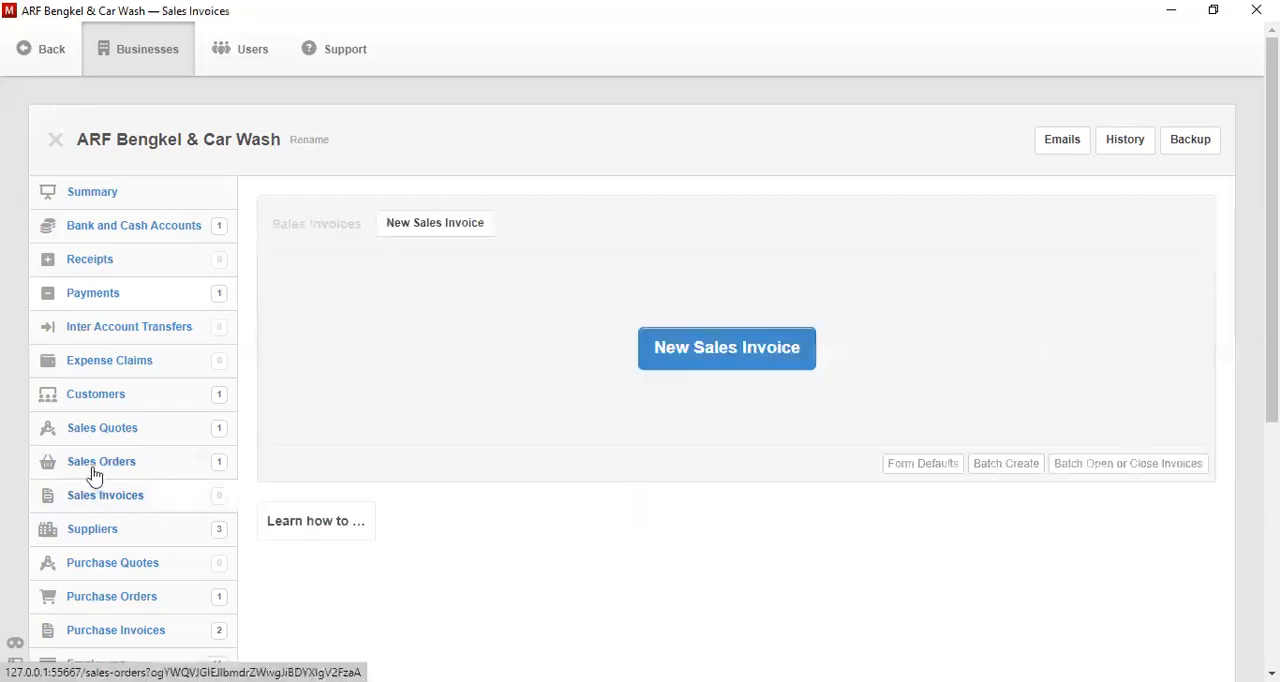
left_click(94, 475)
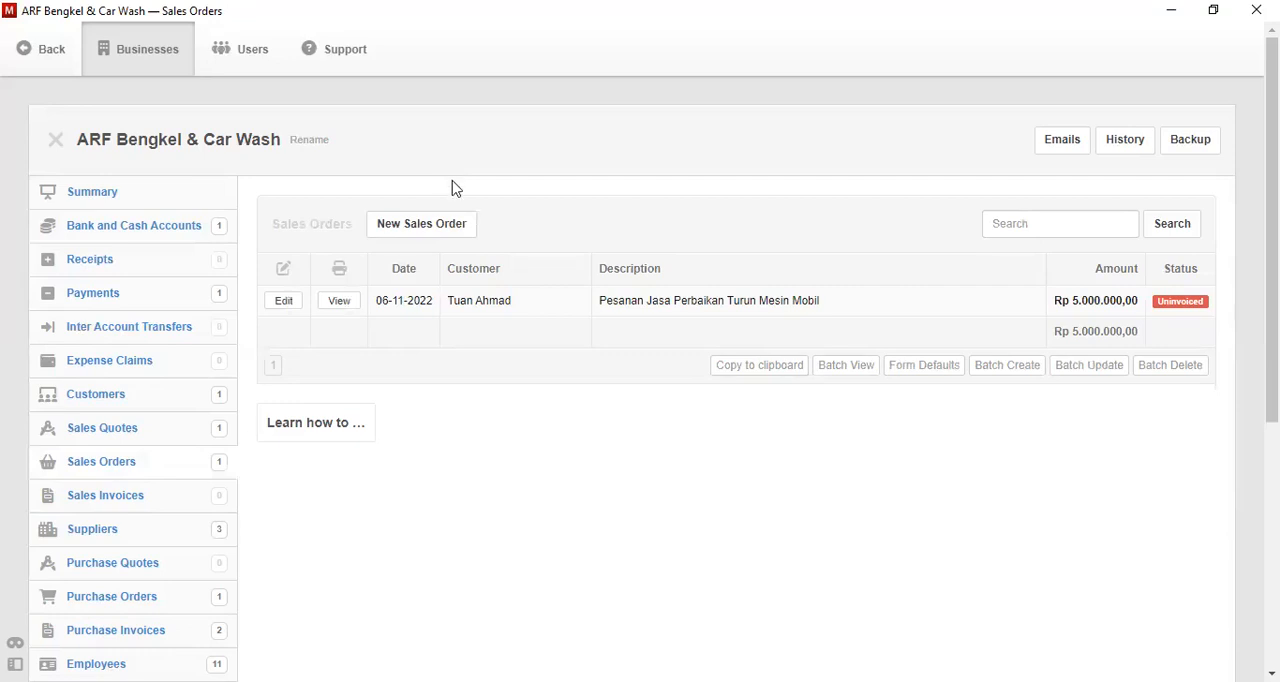
left_click(446, 229)
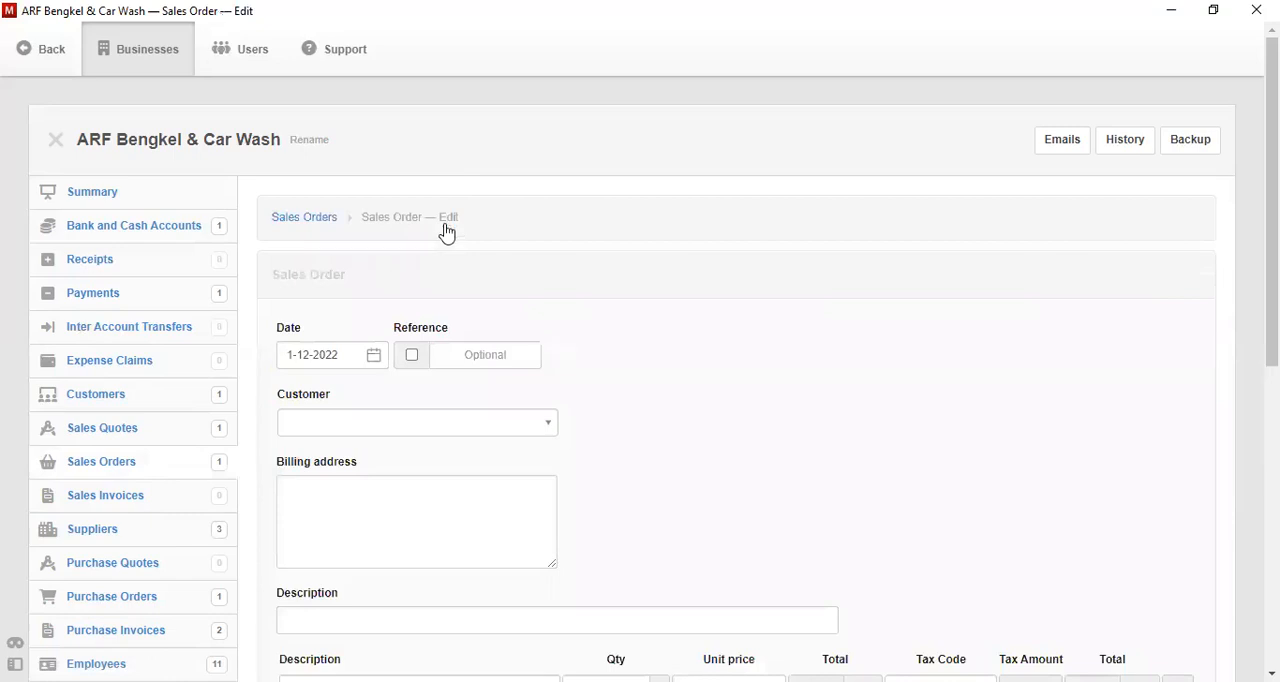
left_click(372, 358)
left_click(322, 68)
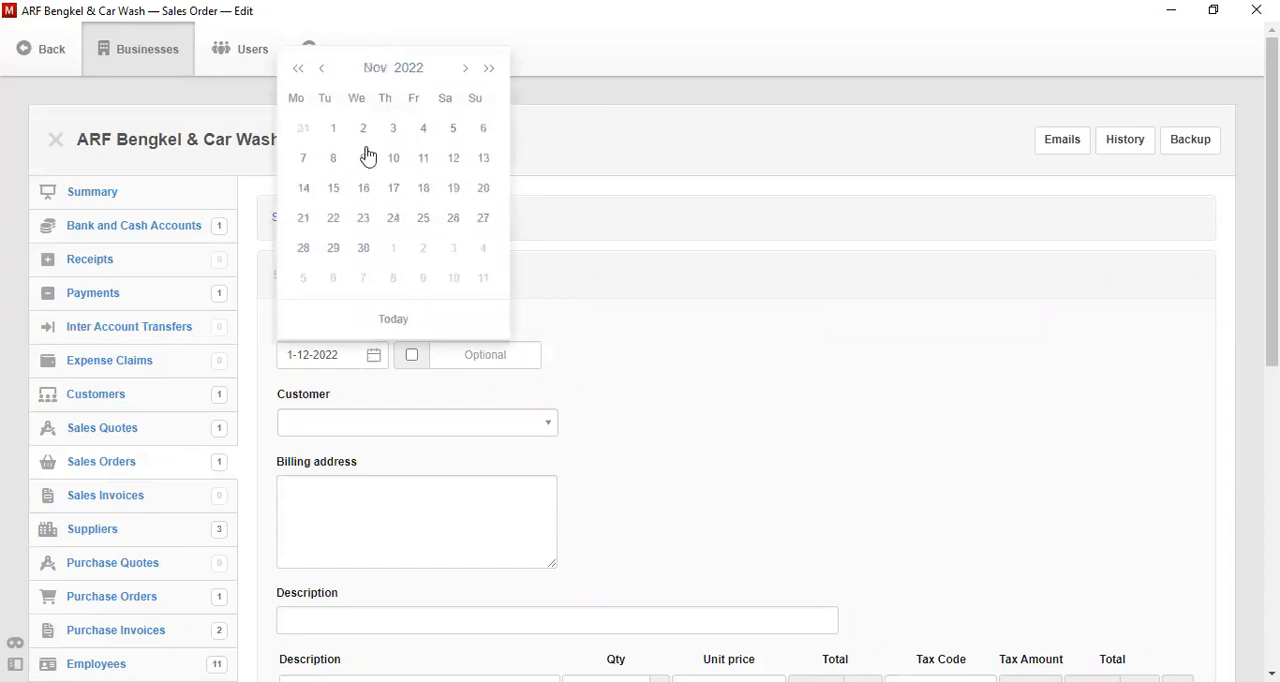
left_click(366, 158)
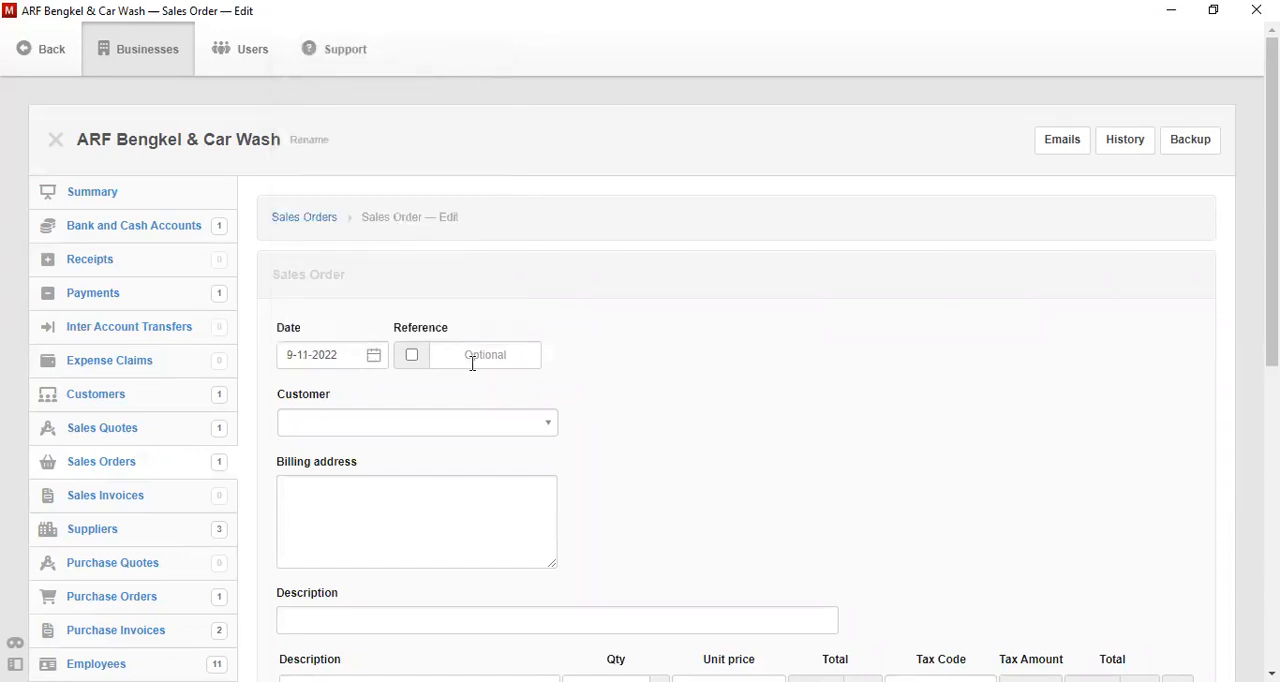
left_click(511, 432)
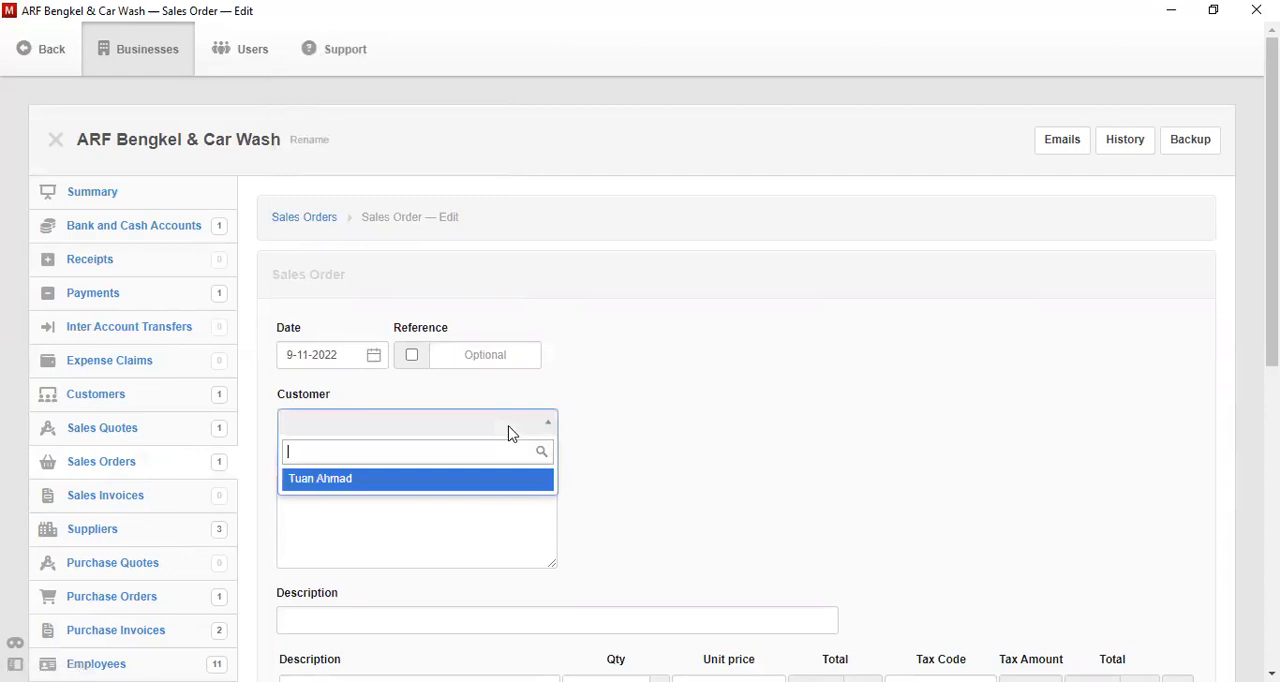
left_click(499, 490)
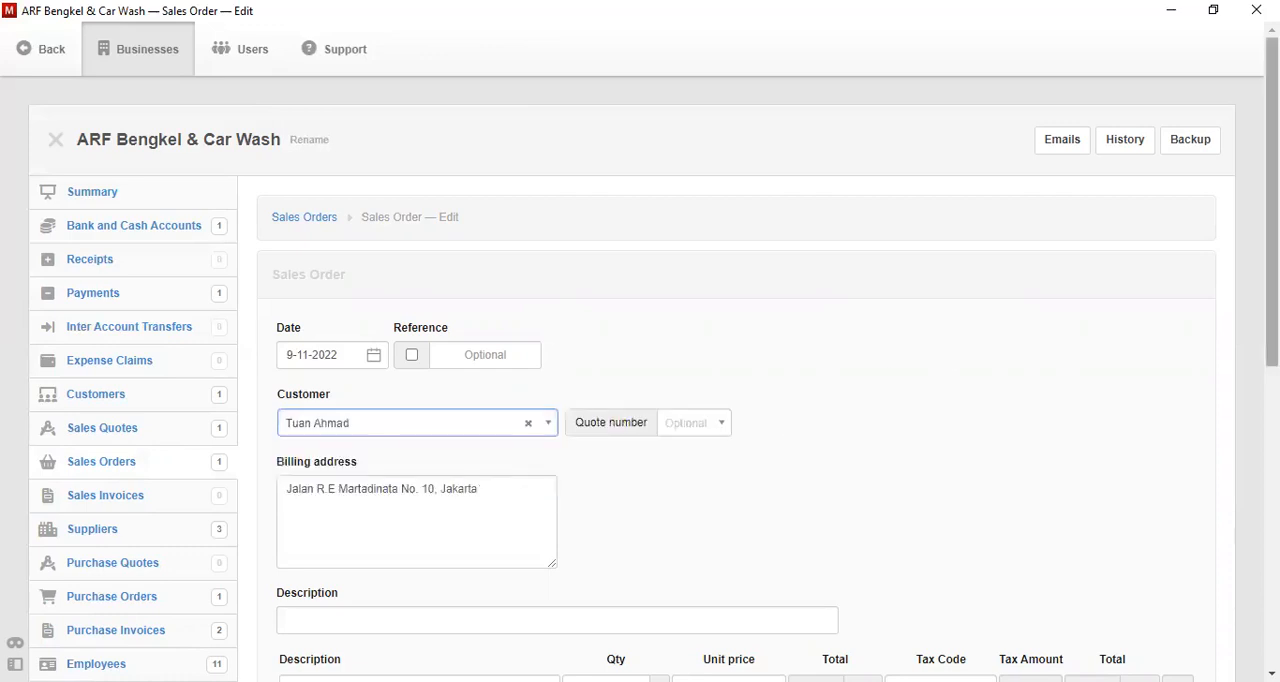
- Enter the sales order description "Penagihan Pembayaran atas Jasa Perbaikan Turun Mesin Mobil"
scroll(655, 378, "down", 3)
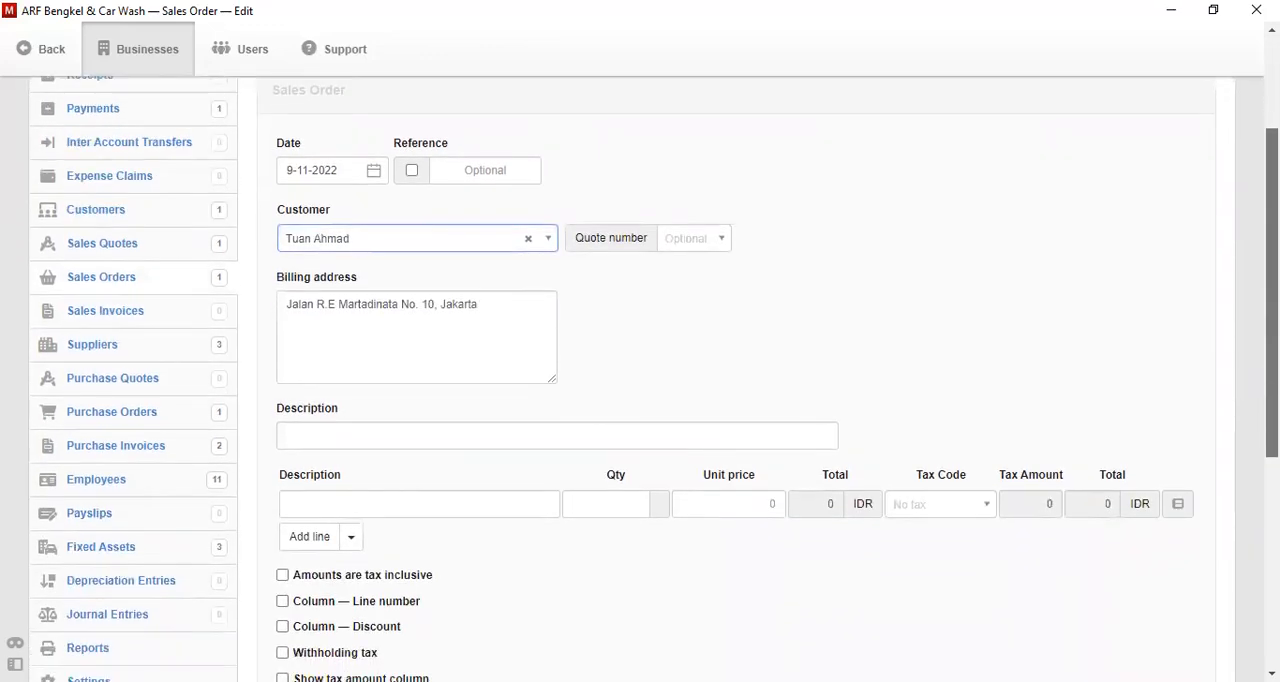
left_click(465, 431)
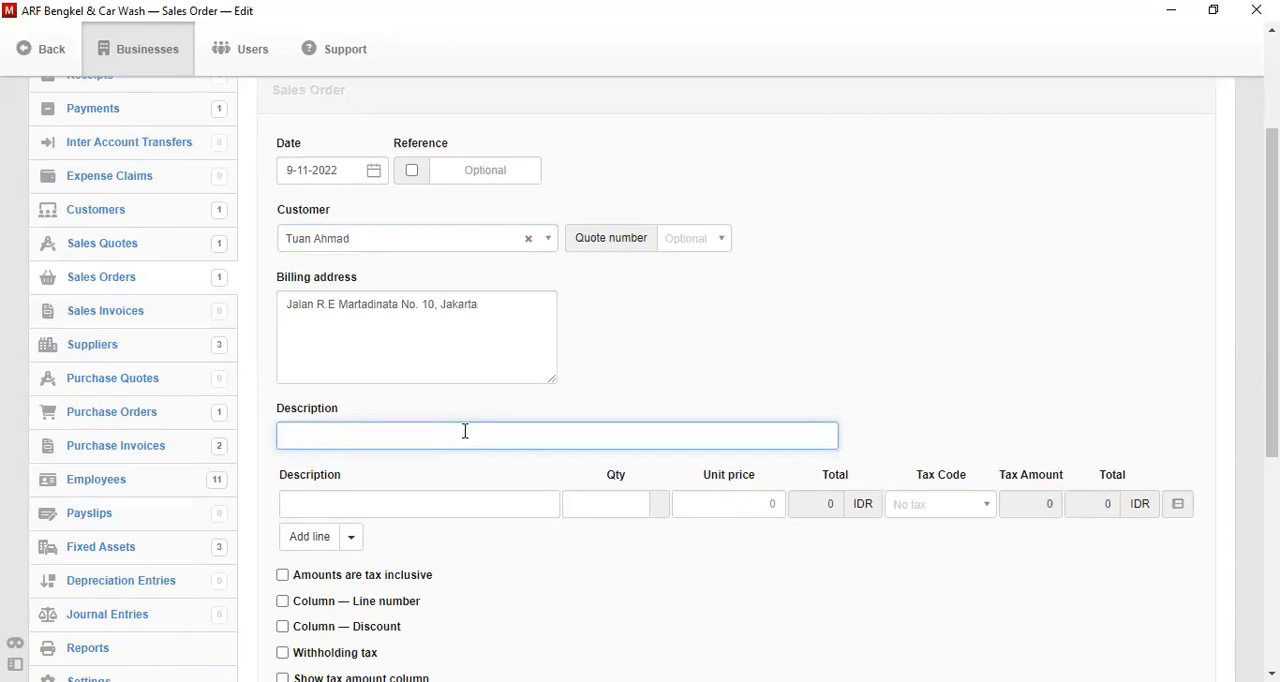
type("Penagihan Pembayara")
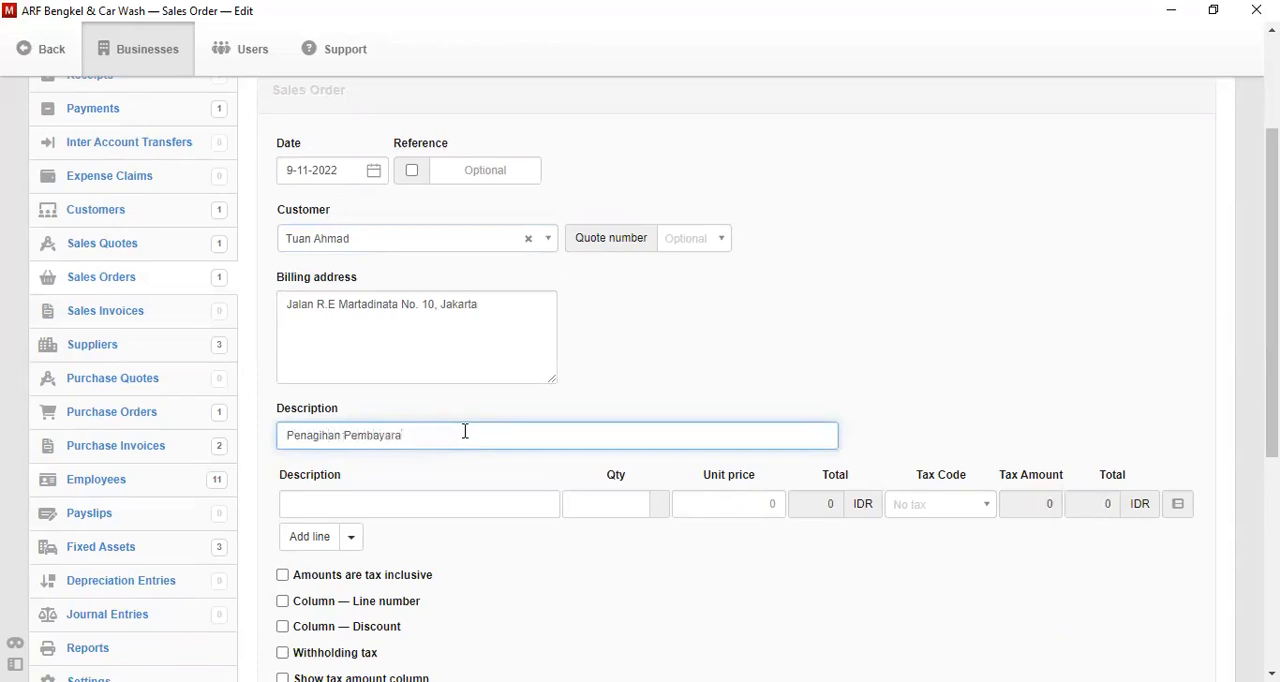
type("n atas Jasa Perbaikan Turun Mesin Mobil")
key("Tab")
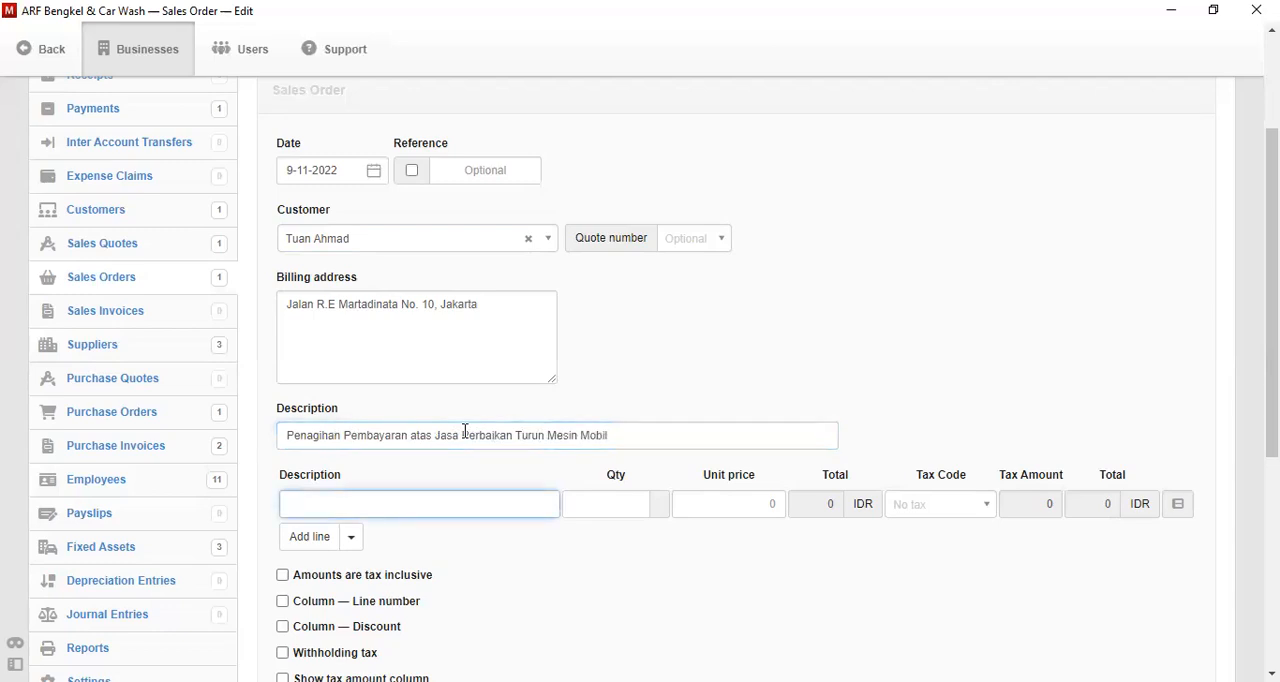
- Describe the order's first line as "Pembayaran Jasa Perbaikan Turun Mesin Mobil"
type("Pembayaran Jasa Perba")
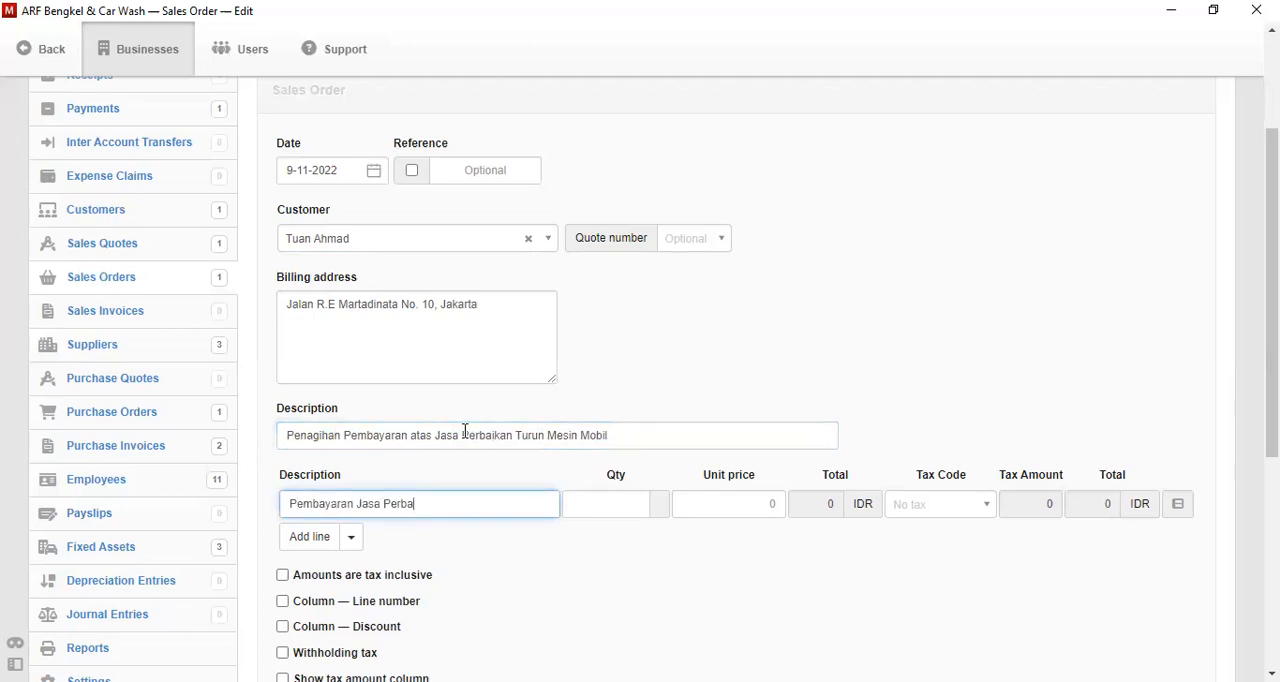
type("ikan Turun Mesin Mobil")
key("Tab")
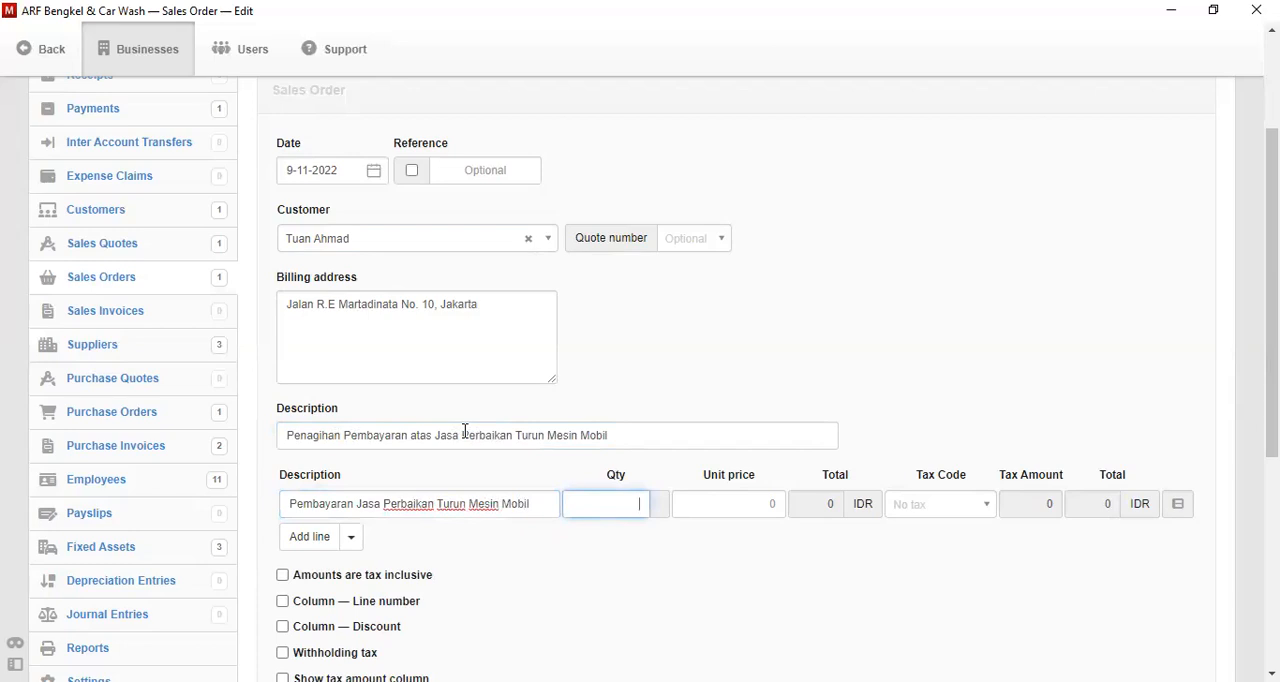
- Set the order line's quantity to 1 and unit price to 5000000, and create the sales order
key("Tab")
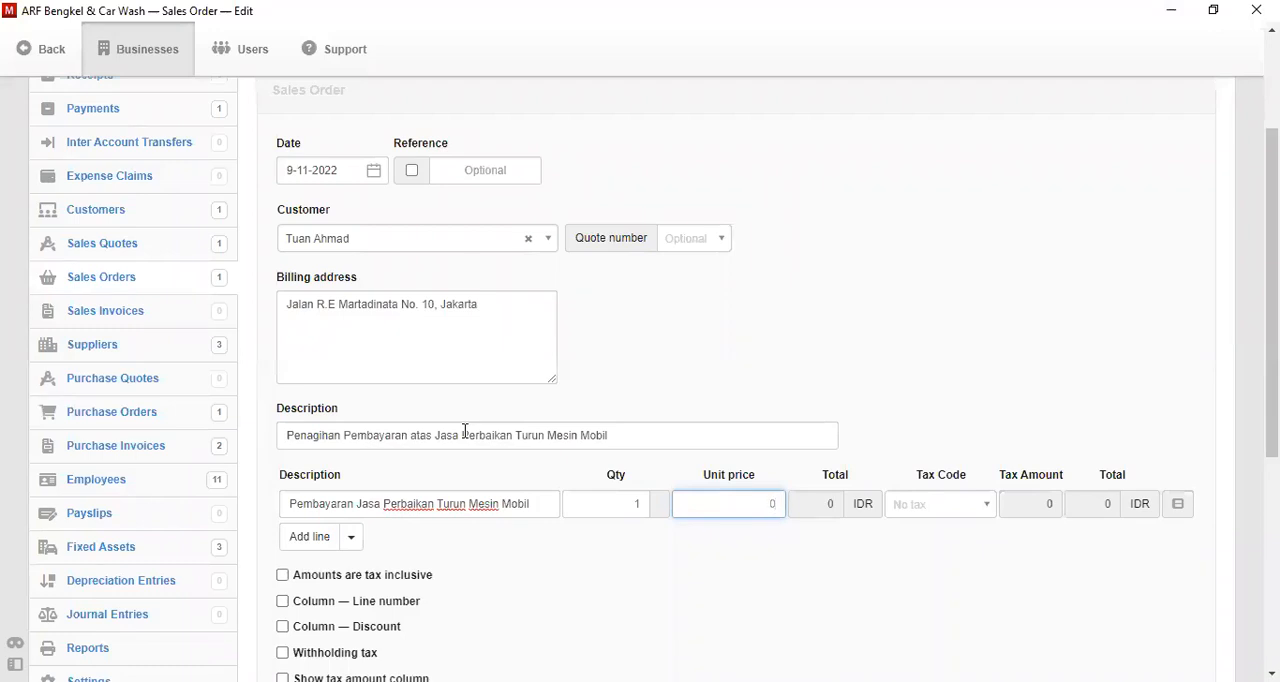
type("5")
type("000000")
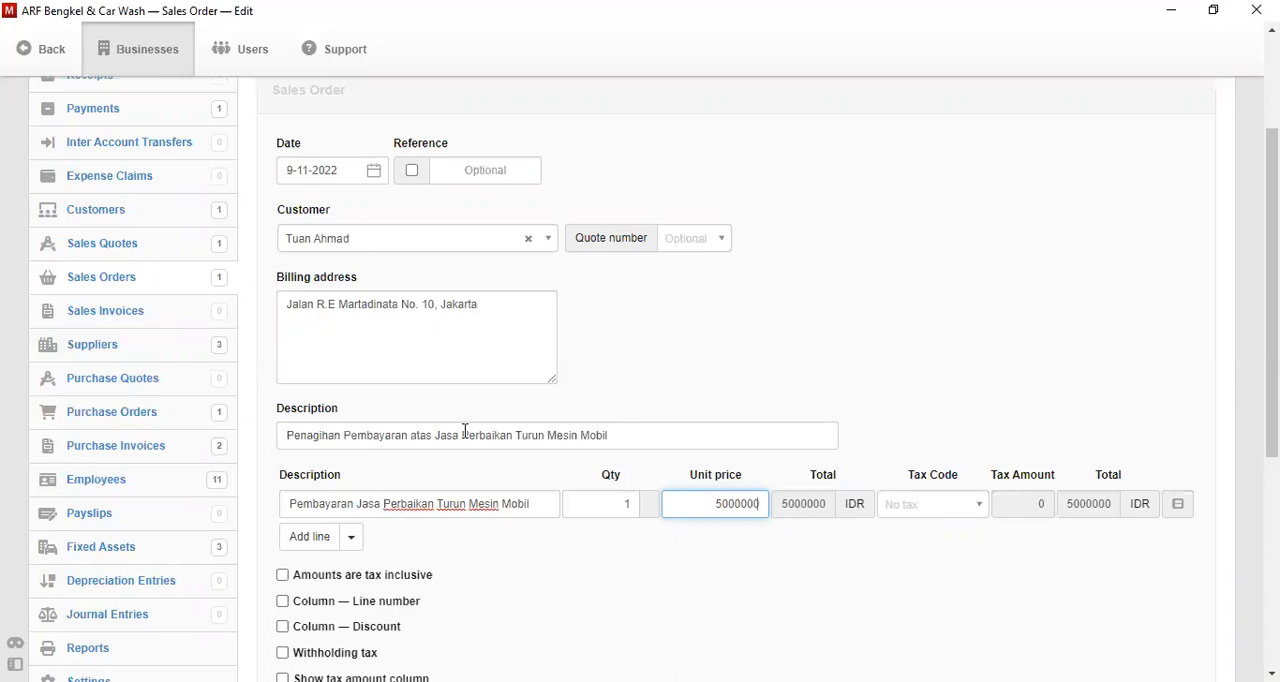
scroll(430, 490, "down", 3)
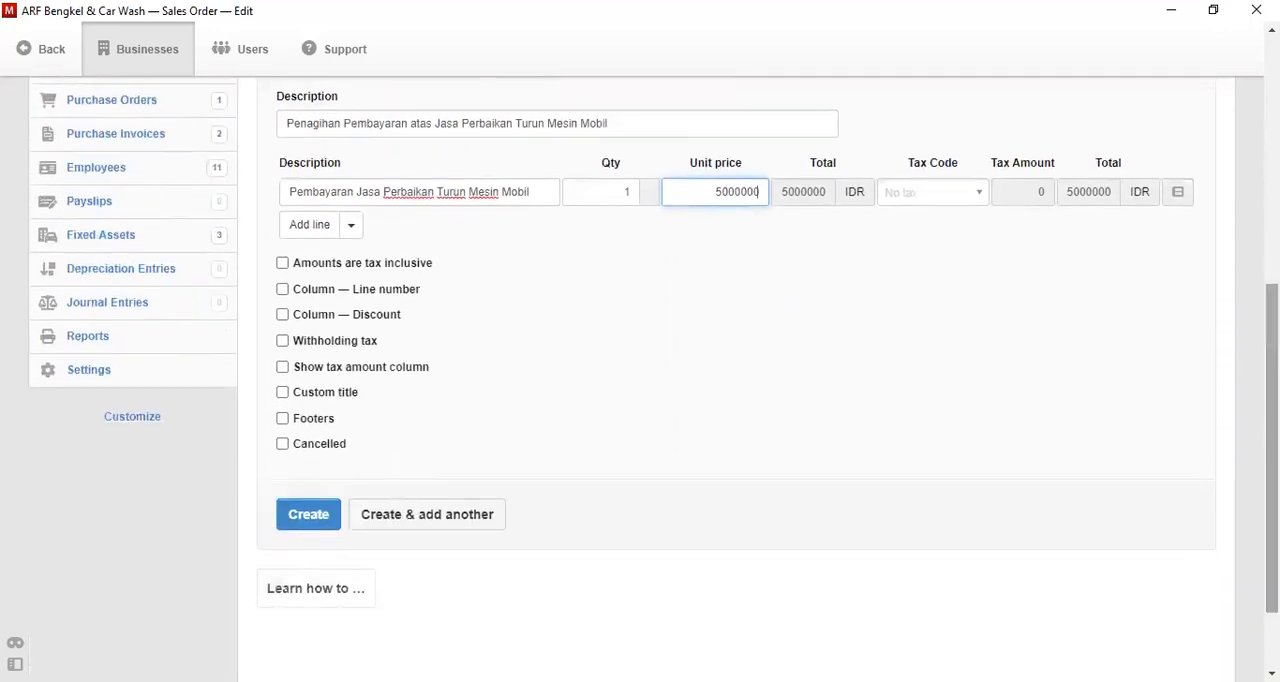
left_click(310, 514)
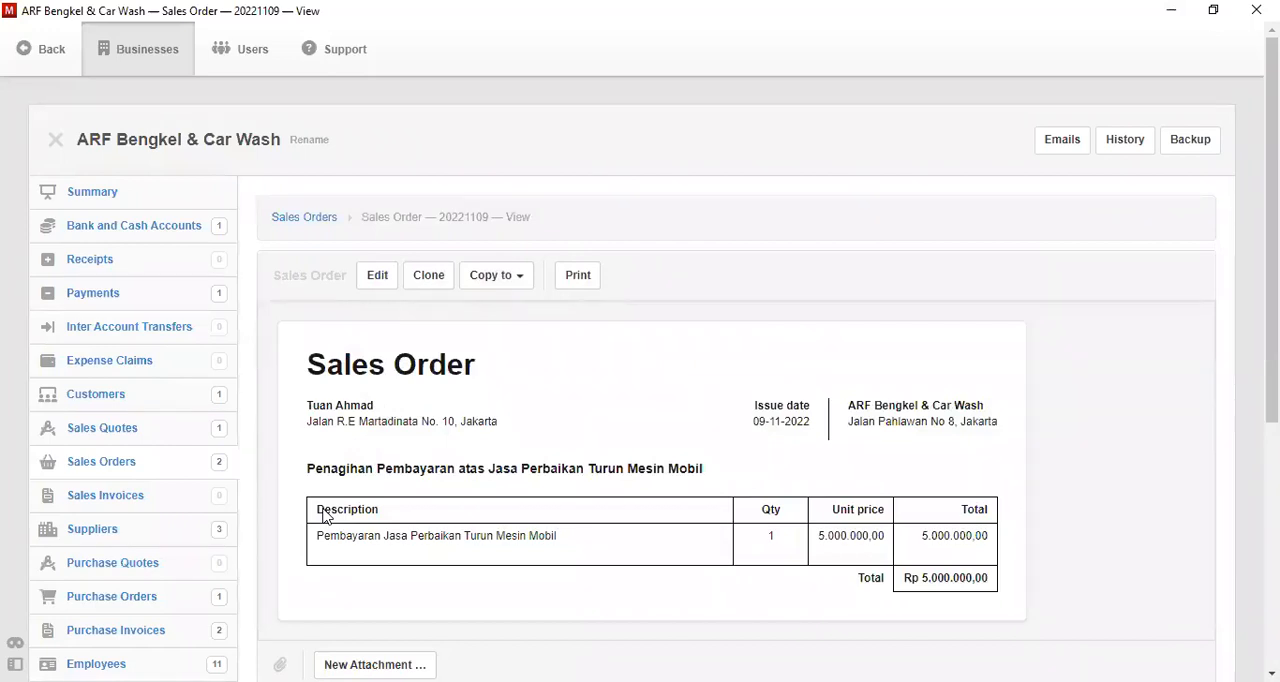
- Copy the sales order to a new sales invoice dated 9-11-2022 and due net 1 day
left_click(505, 289)
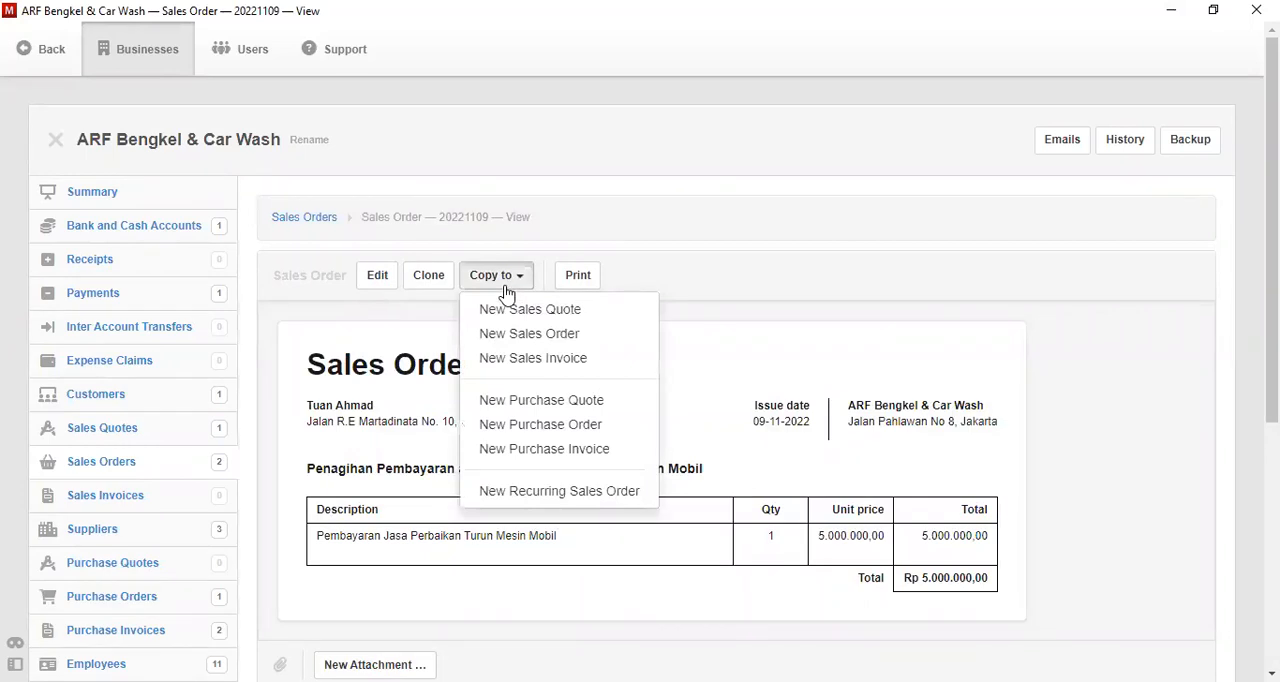
left_click(571, 359)
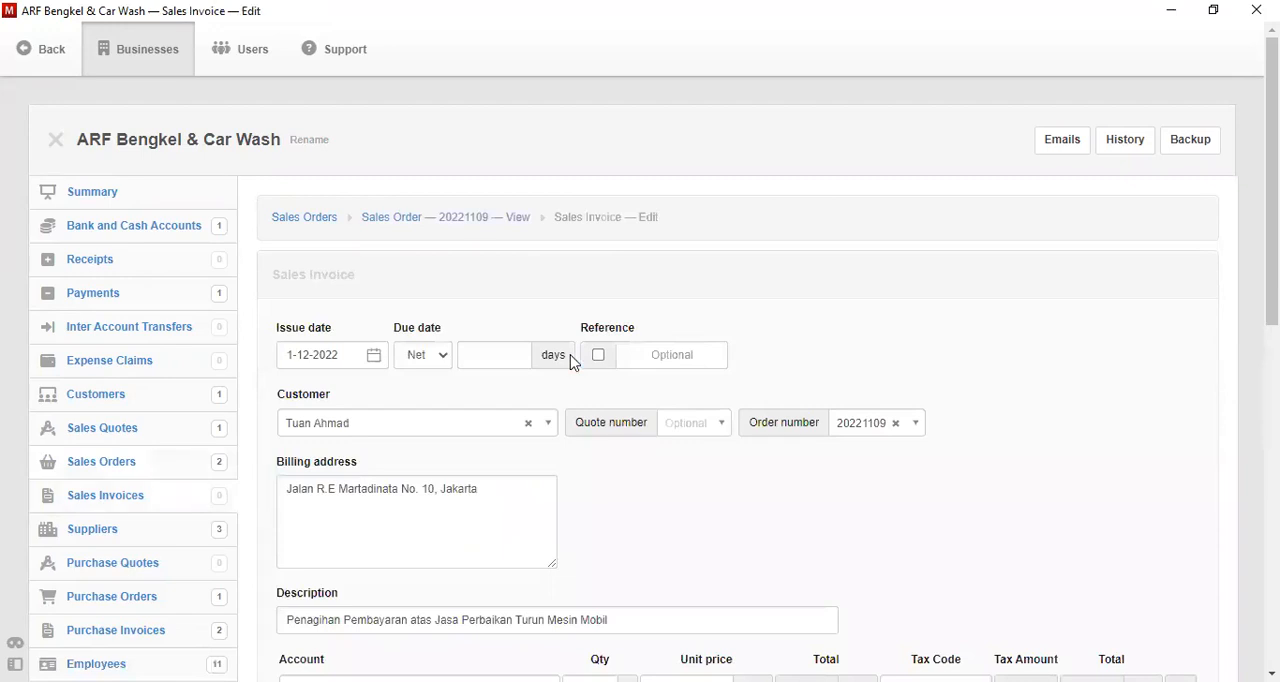
left_click(375, 362)
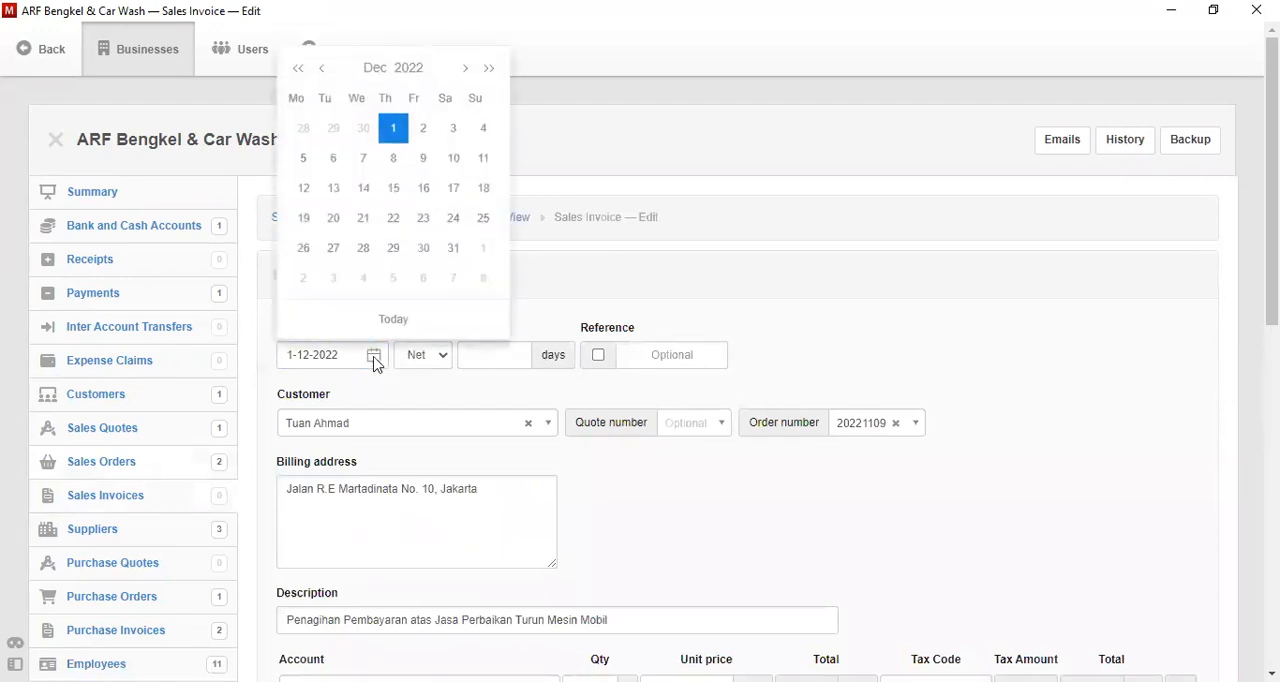
left_click(320, 70)
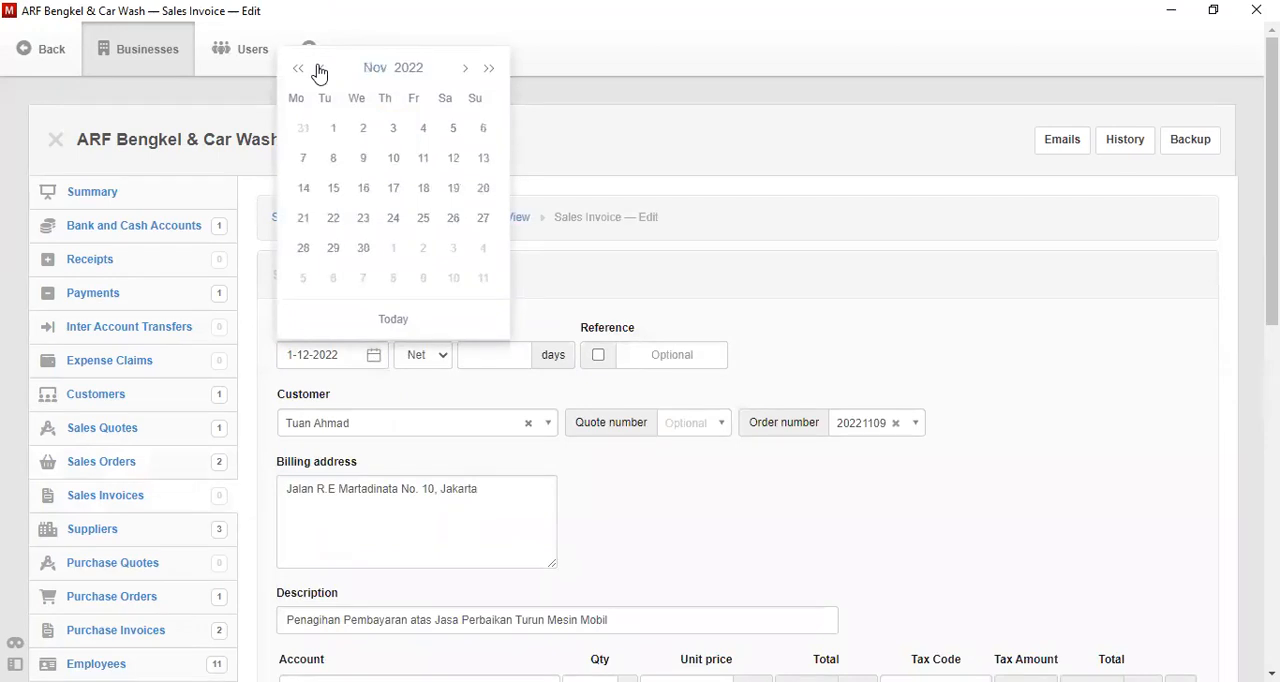
left_click(360, 160)
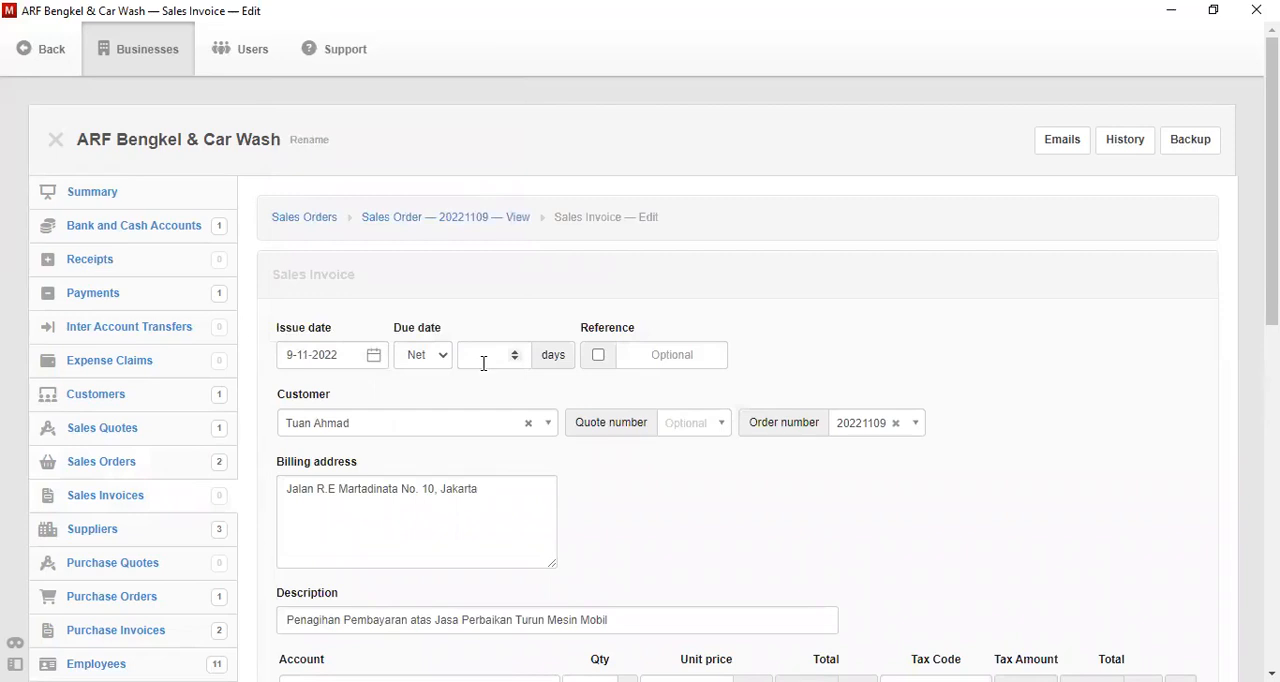
left_click(483, 364)
type("1")
- Assign the invoice line to the Penjualan Lainnya account and create the sales invoice
left_click_drag(1273, 230, 1273, 345)
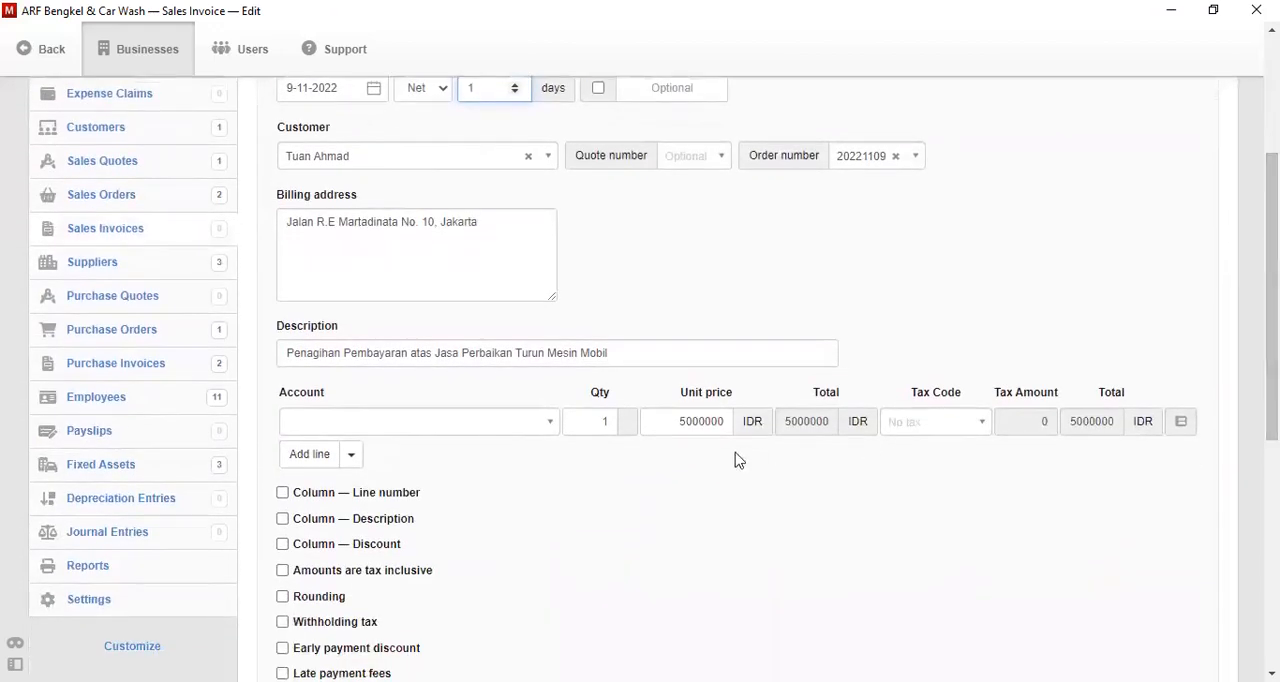
left_click(525, 426)
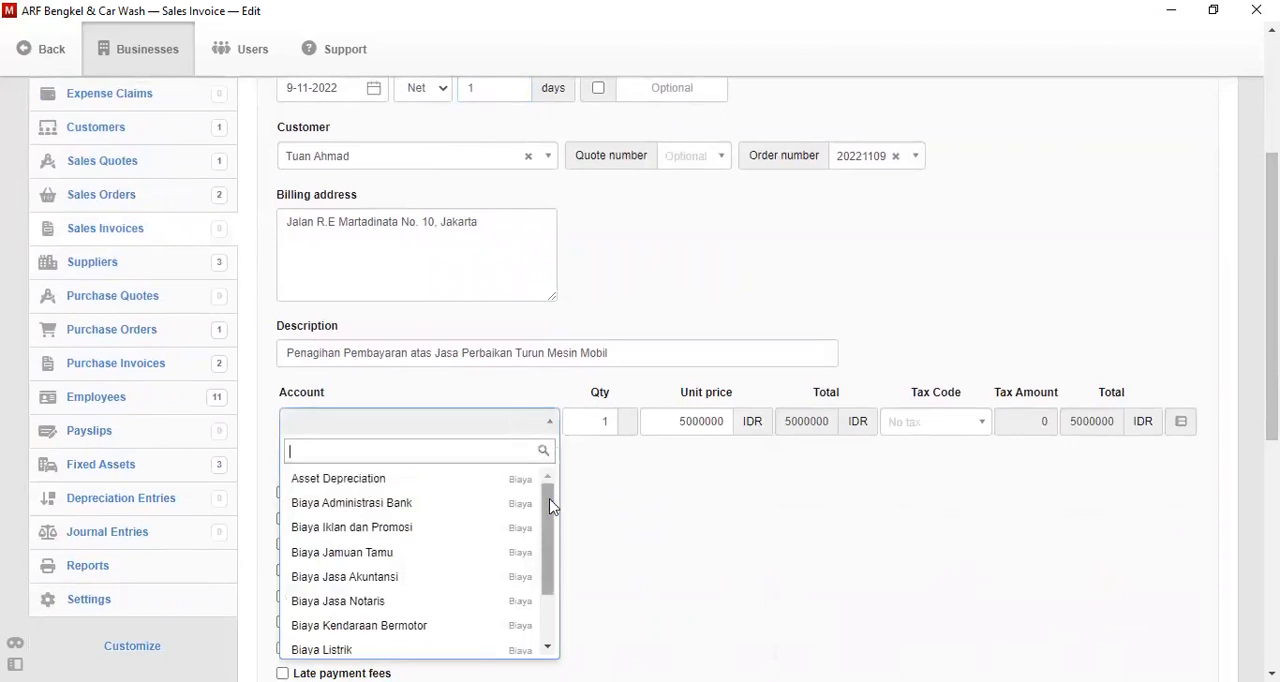
left_click_drag(551, 507, 542, 594)
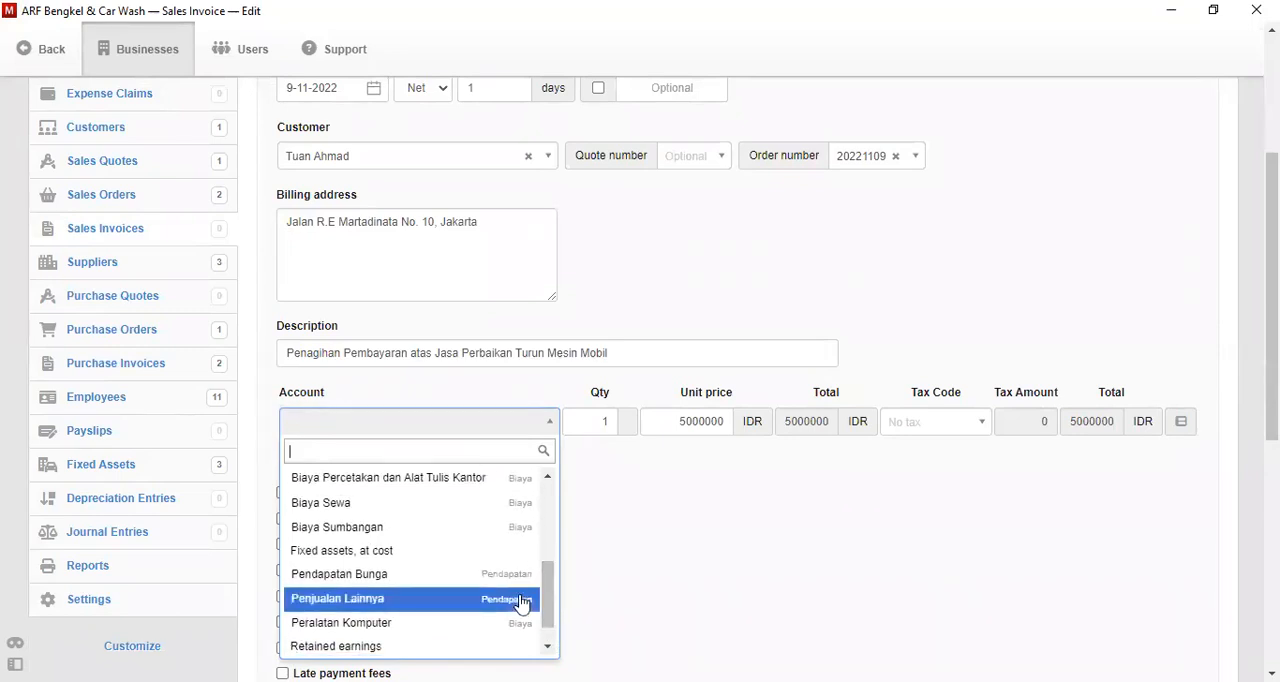
left_click(522, 602)
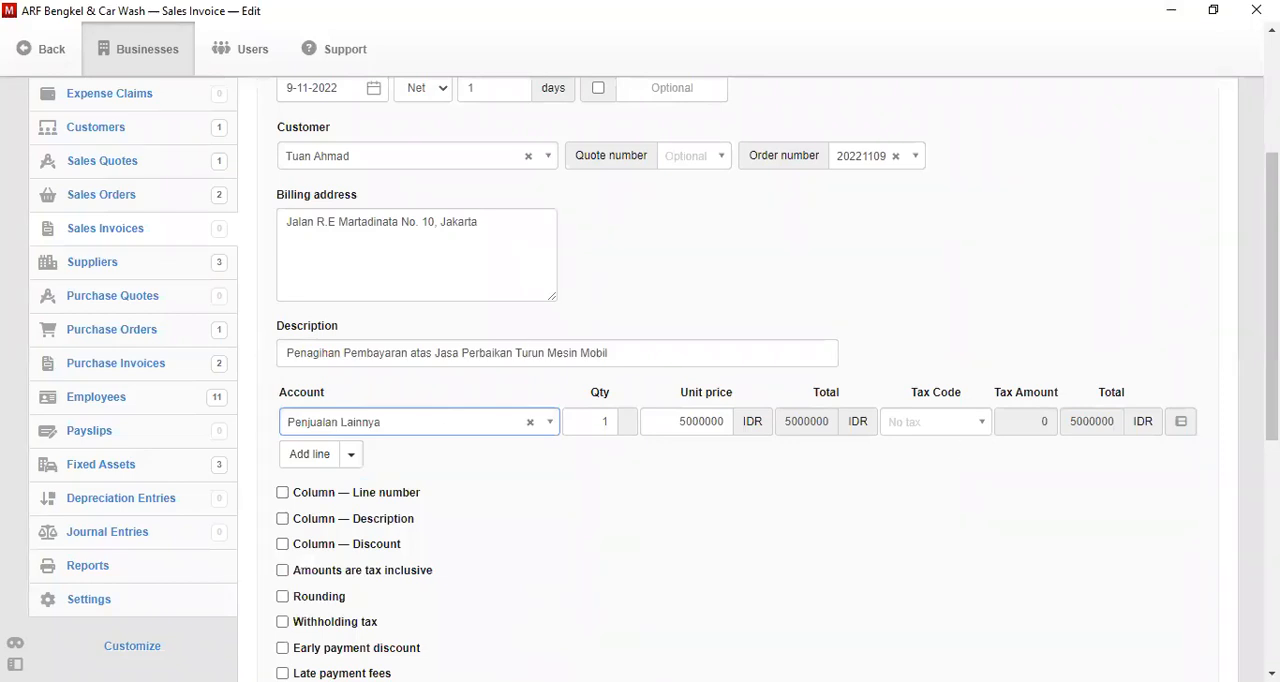
scroll(655, 377, "up", 1)
scroll(655, 377, "down", 5)
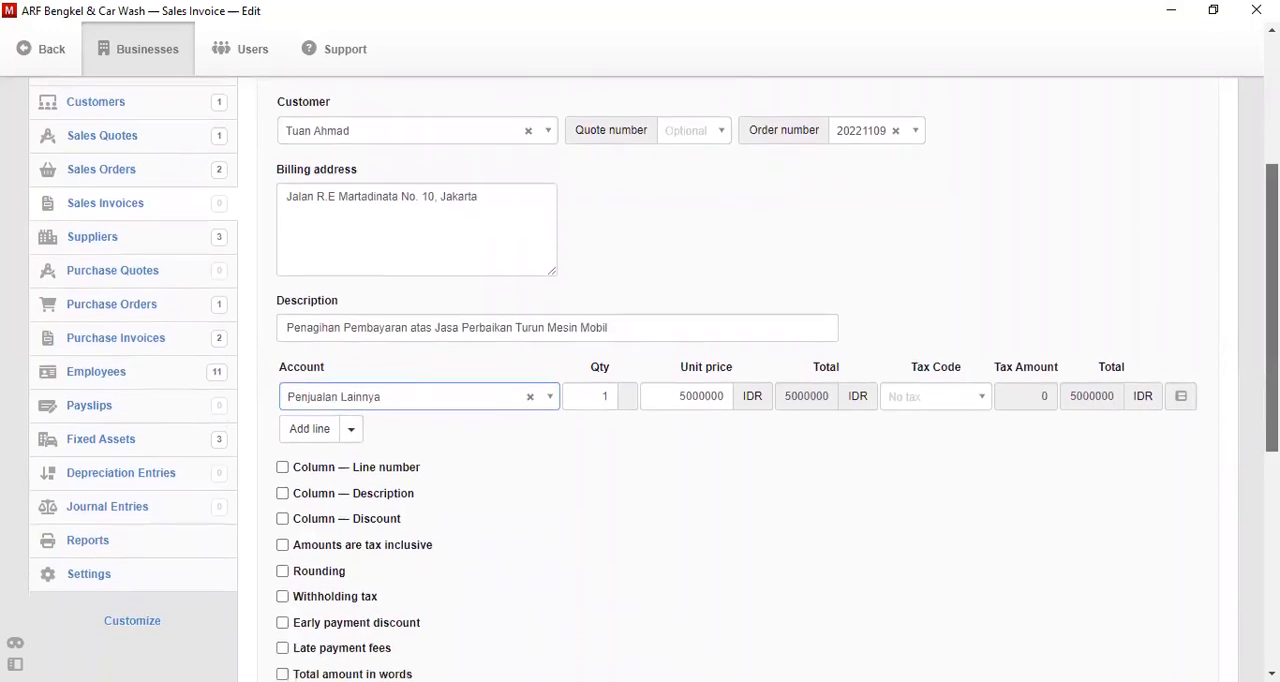
scroll(425, 510, "down", 2)
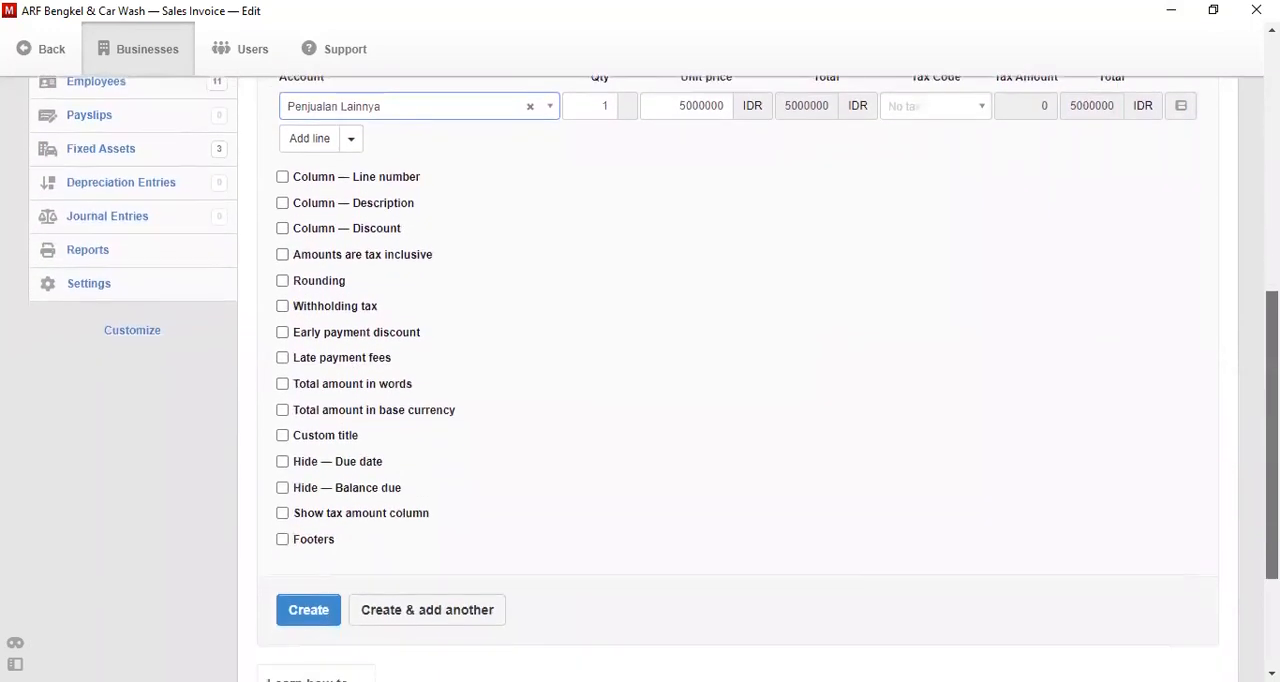
left_click(316, 601)
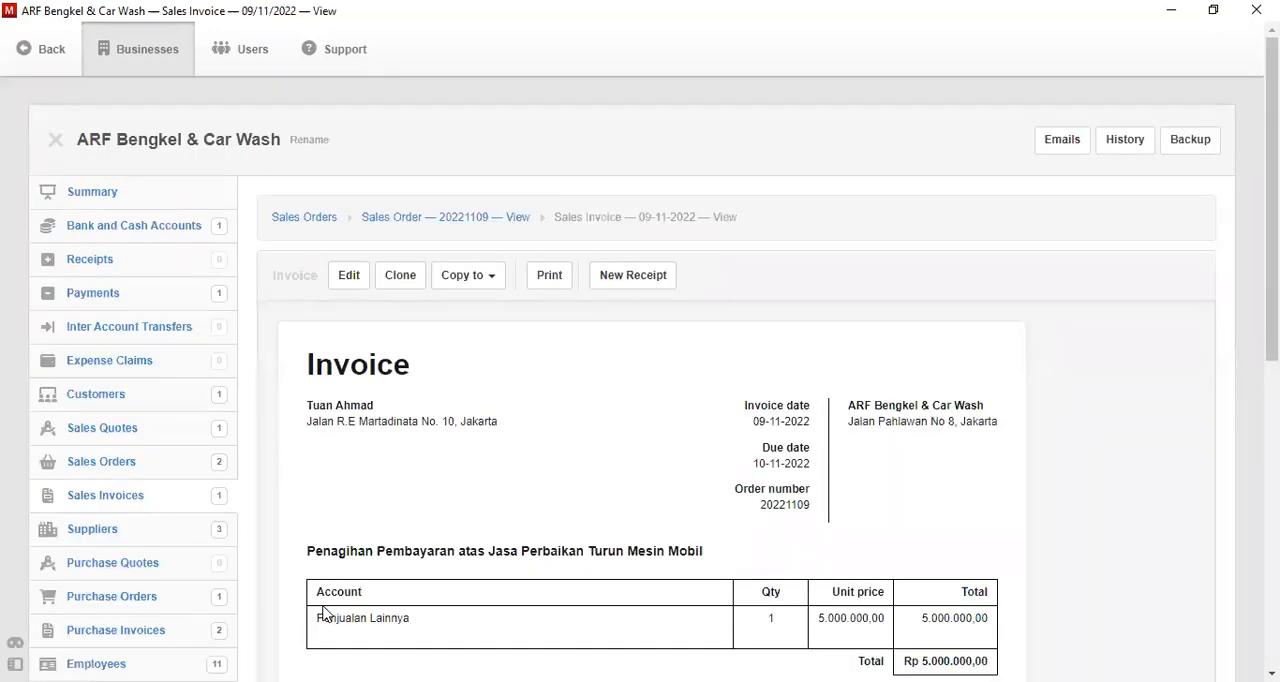
- Start a new receipt from the sales invoice and date it 10-11-2022
scroll(640, 400, "down", 2)
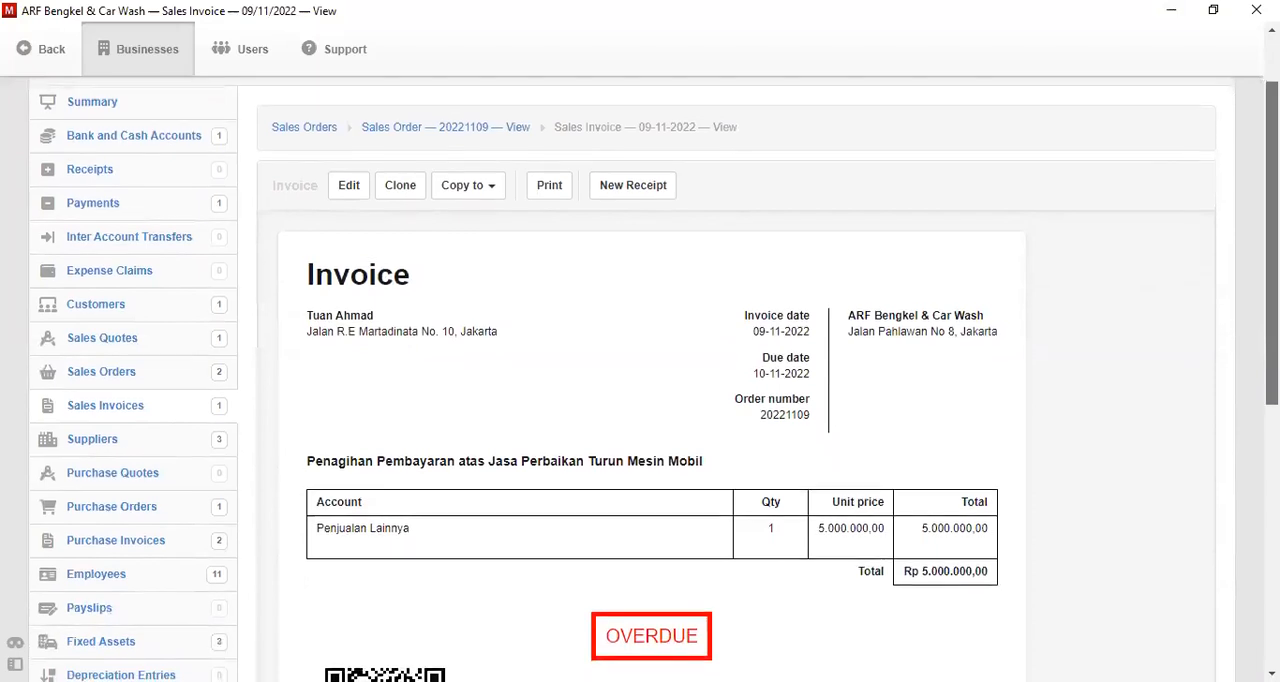
scroll(640, 400, "up", 1)
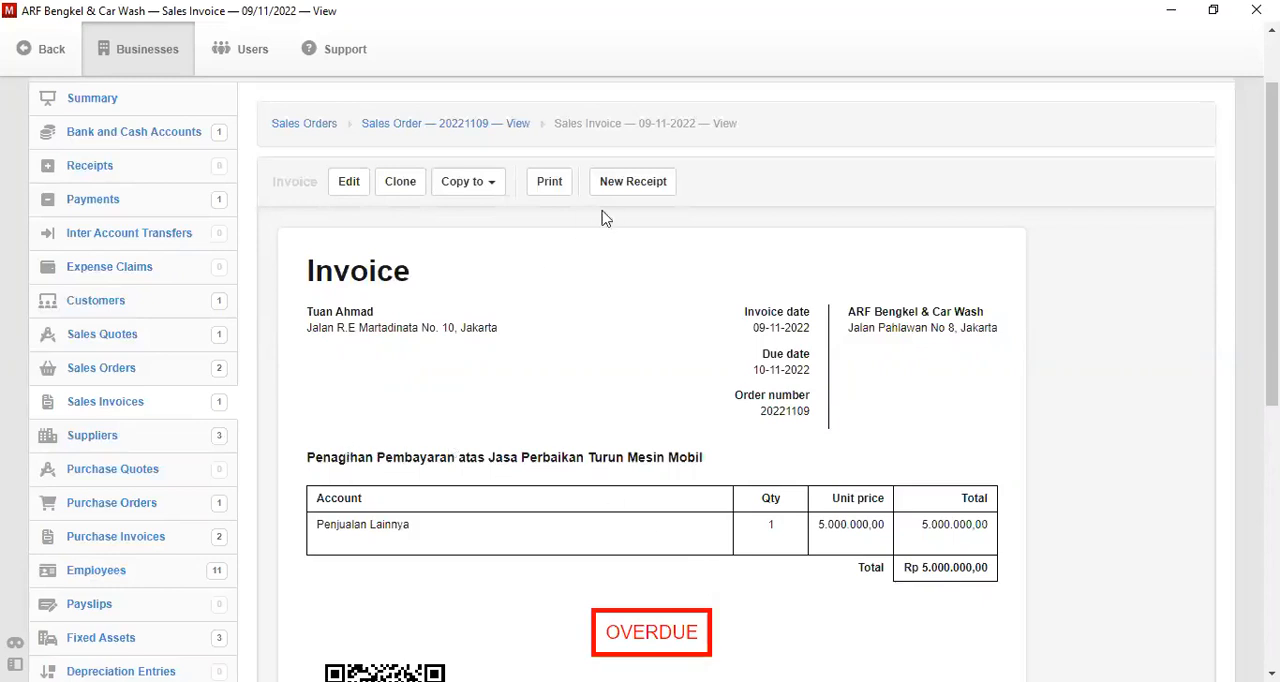
scroll(1057, 243, "up", 2)
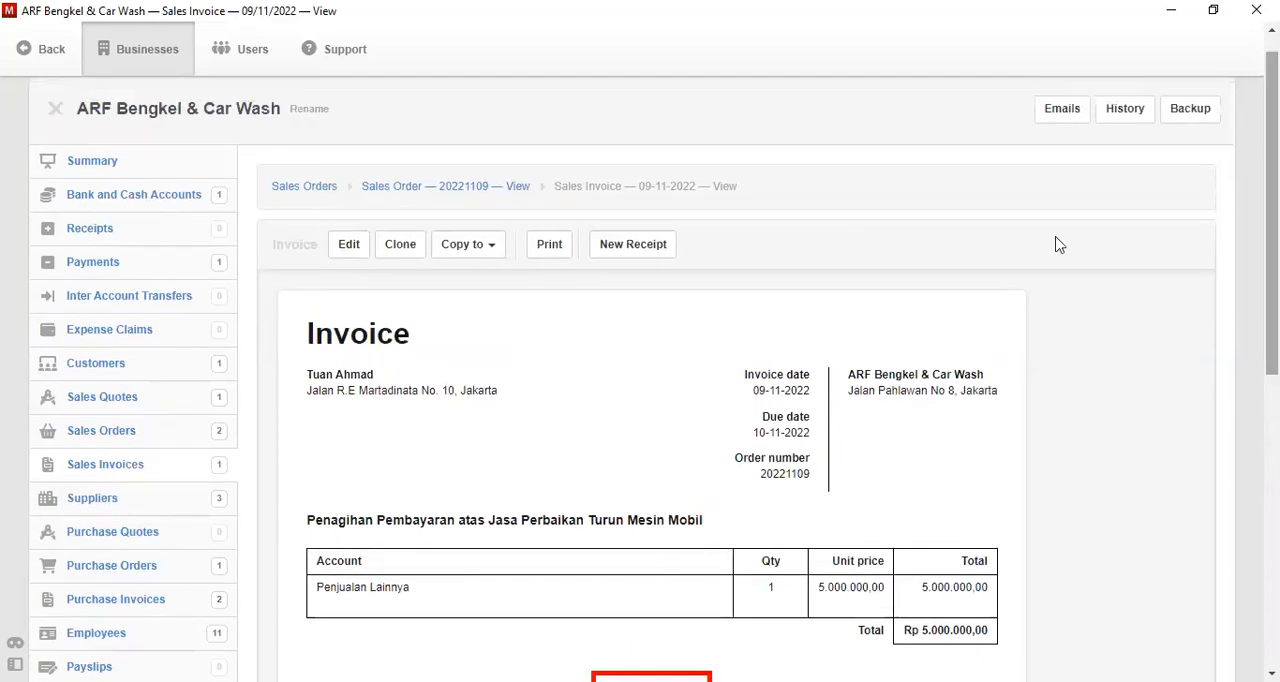
left_click(633, 244)
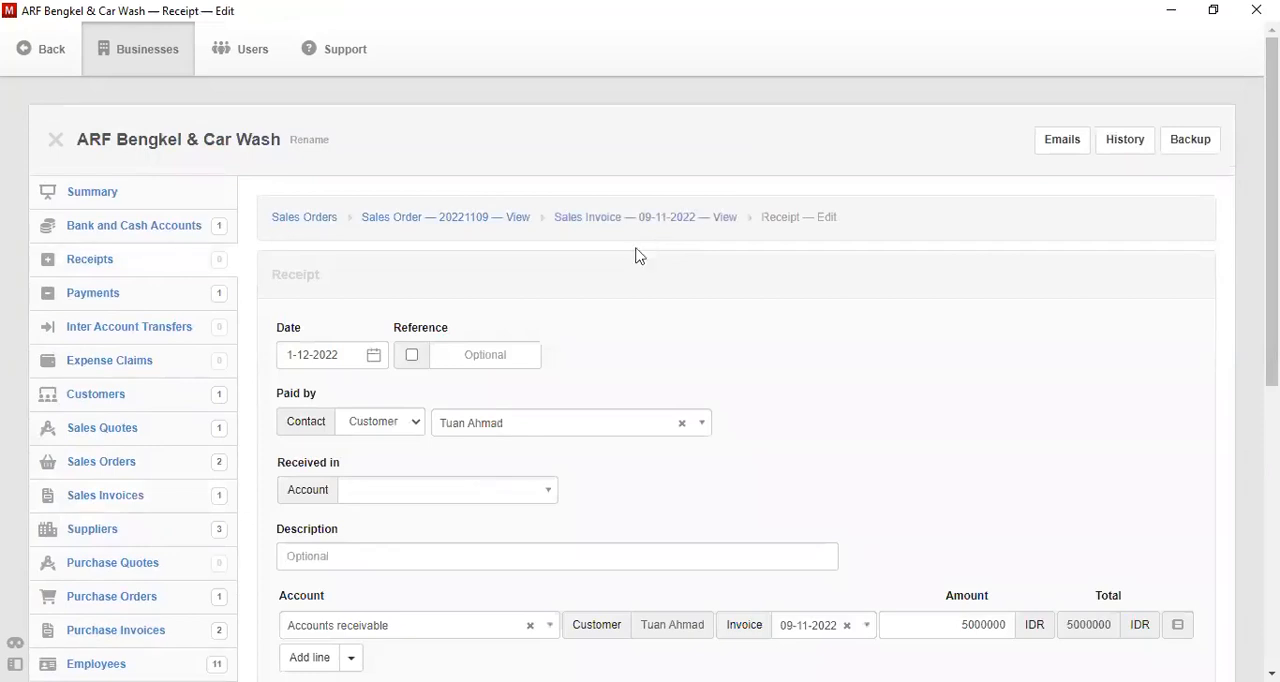
left_click(371, 359)
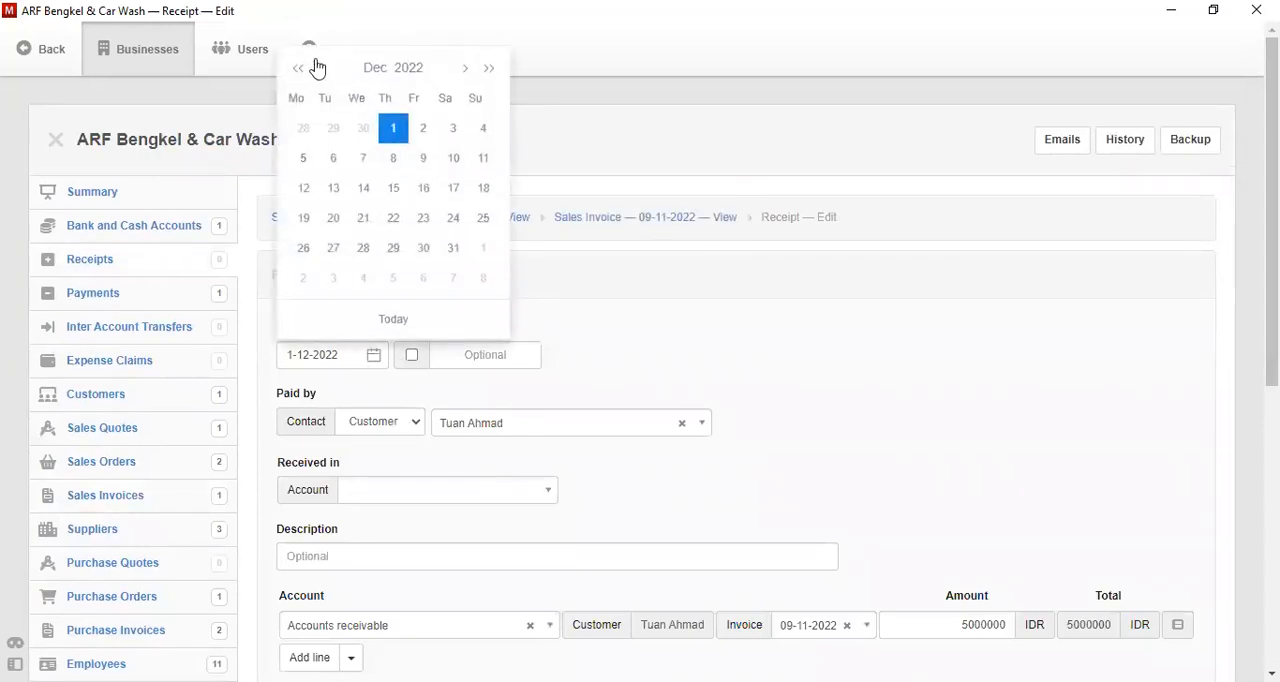
left_click(317, 67)
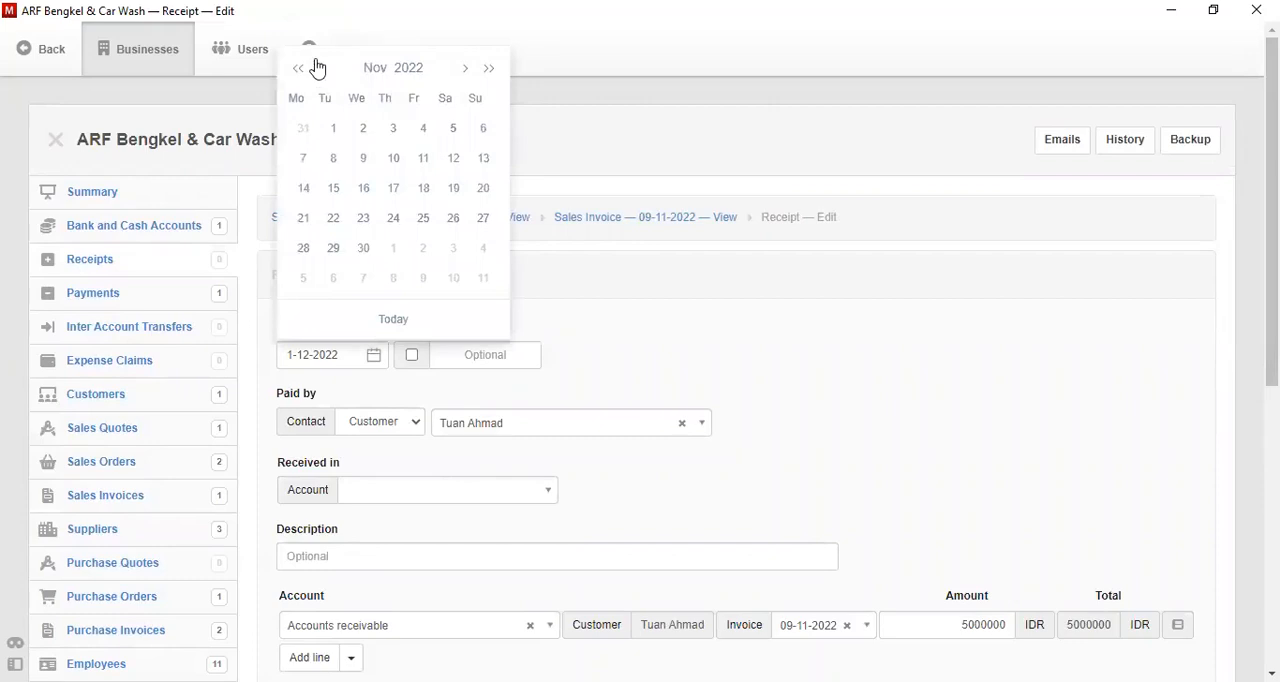
left_click(393, 158)
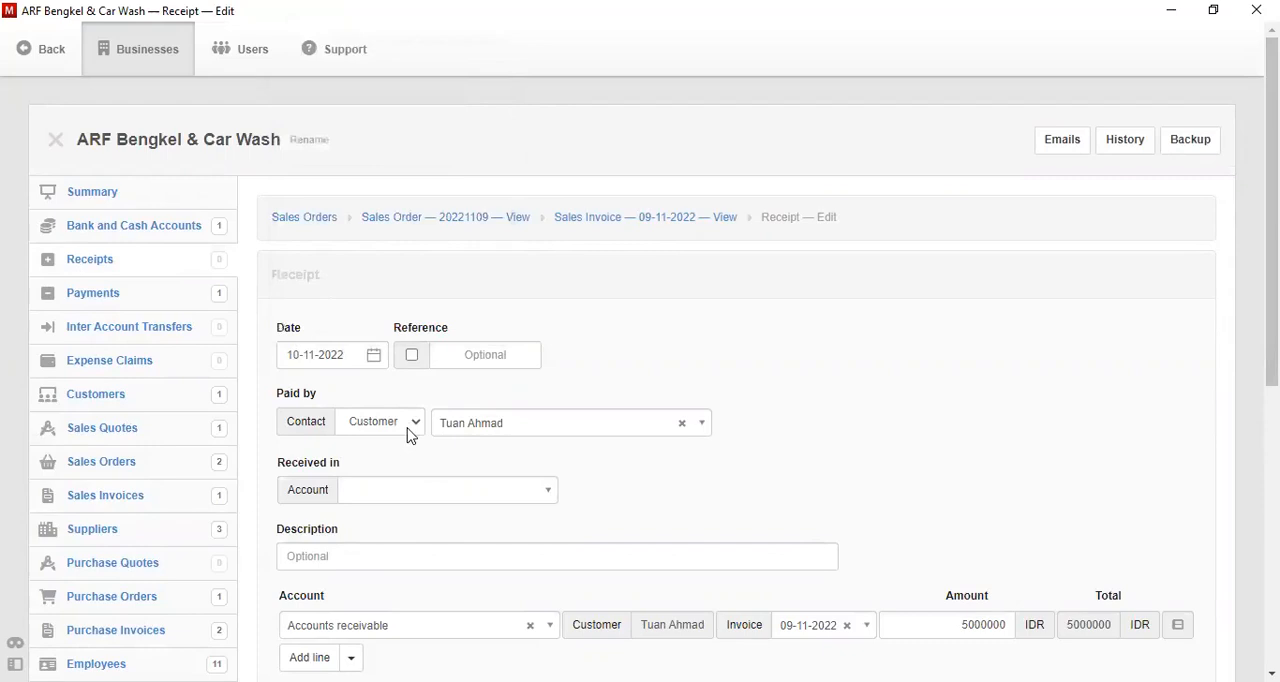
- Receive the payment in Bank BRI, describe it as "Payment Sales Invoice", and create the receipt
left_click(513, 490)
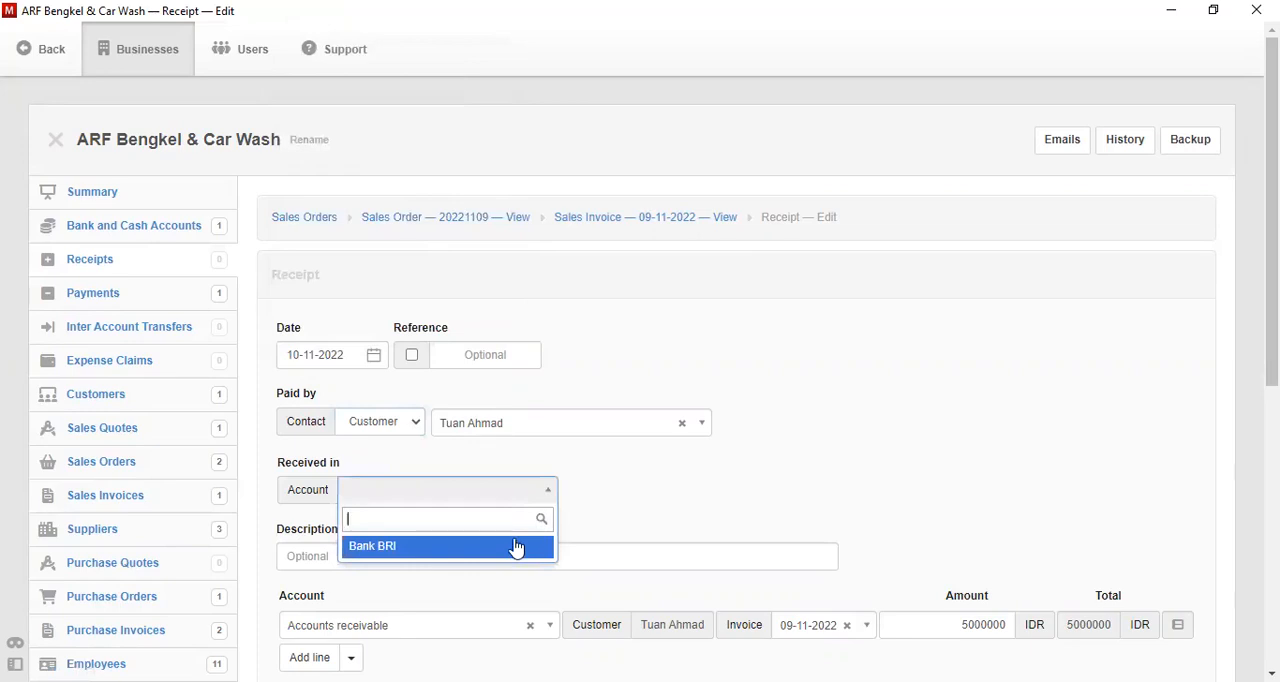
left_click(516, 547)
left_click(504, 558)
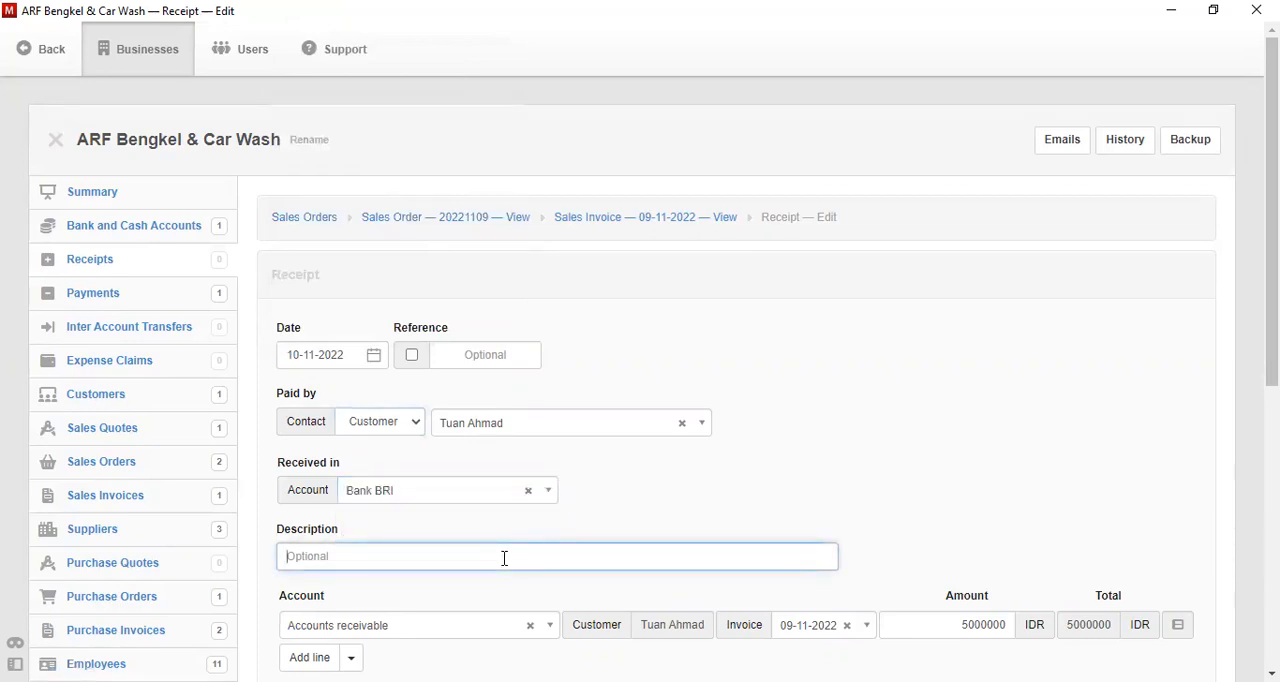
type("Payment Sales Invoice")
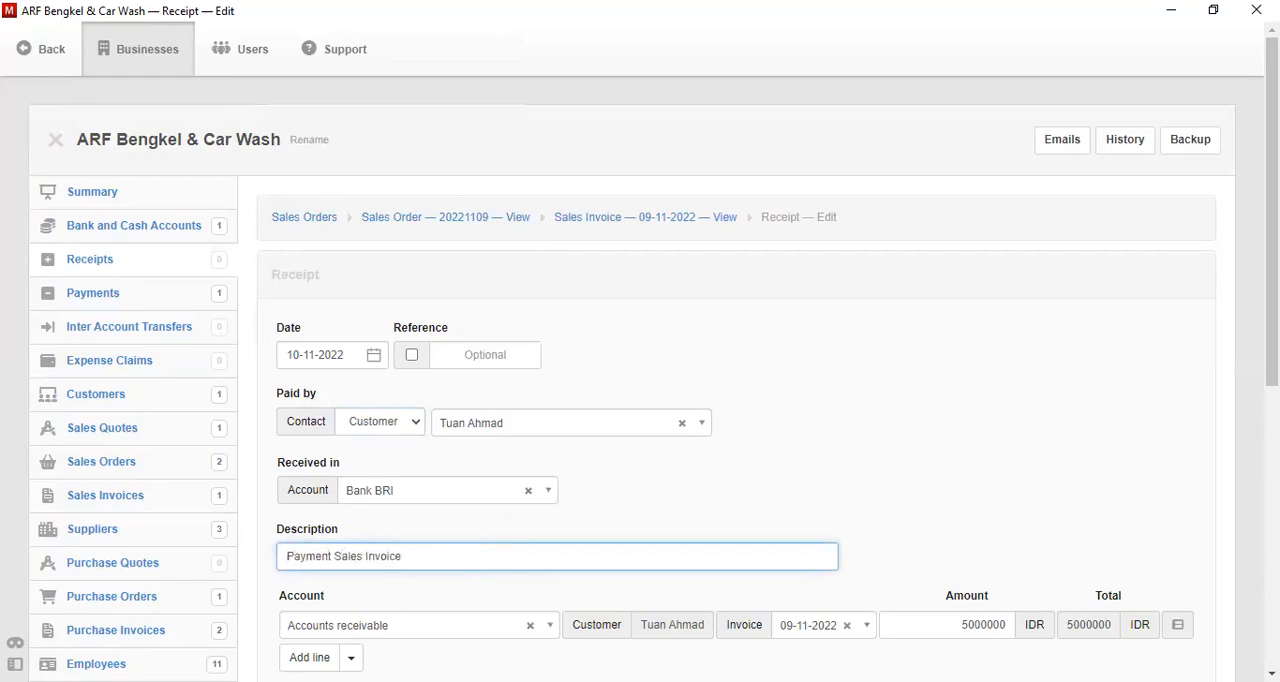
scroll(654, 400, "down", 3)
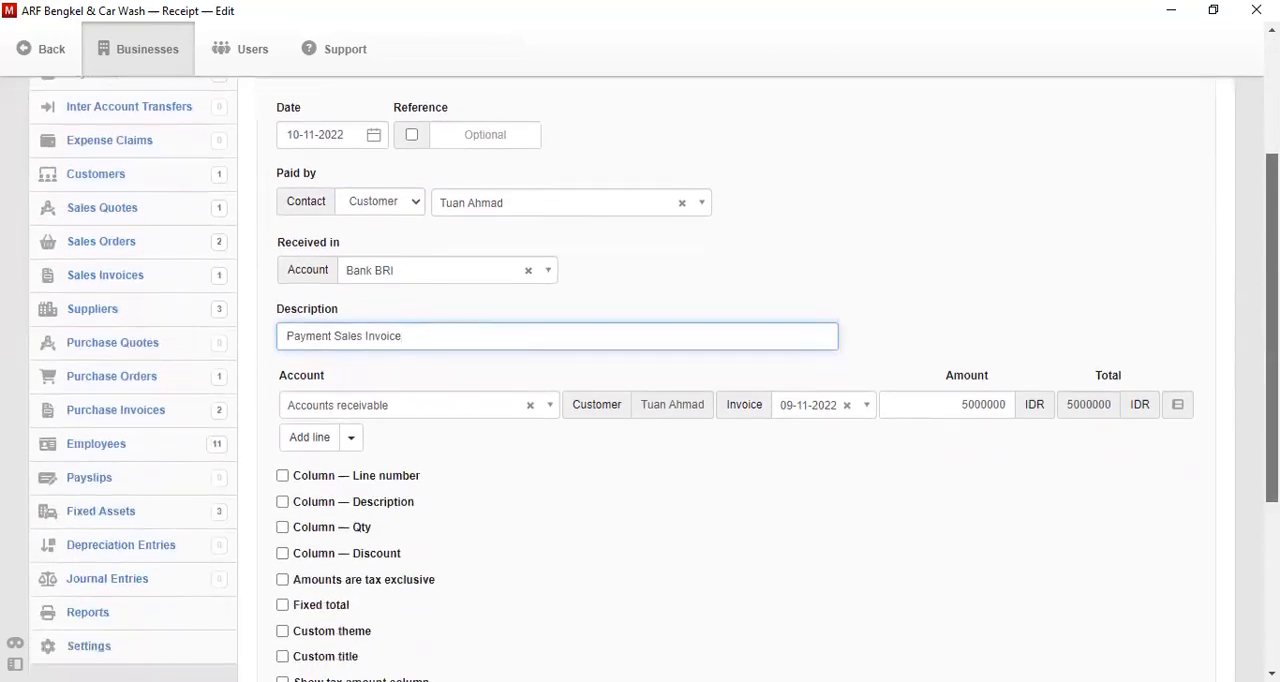
scroll(547, 533, "down", 2)
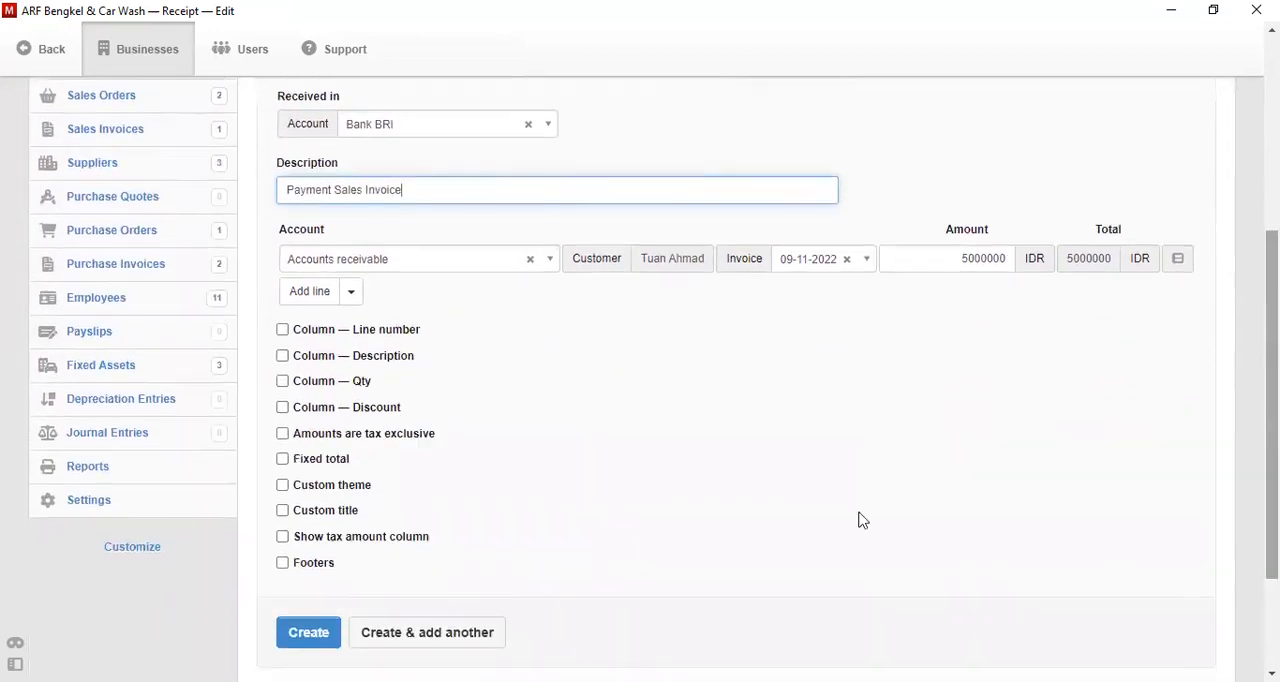
left_click(321, 607)
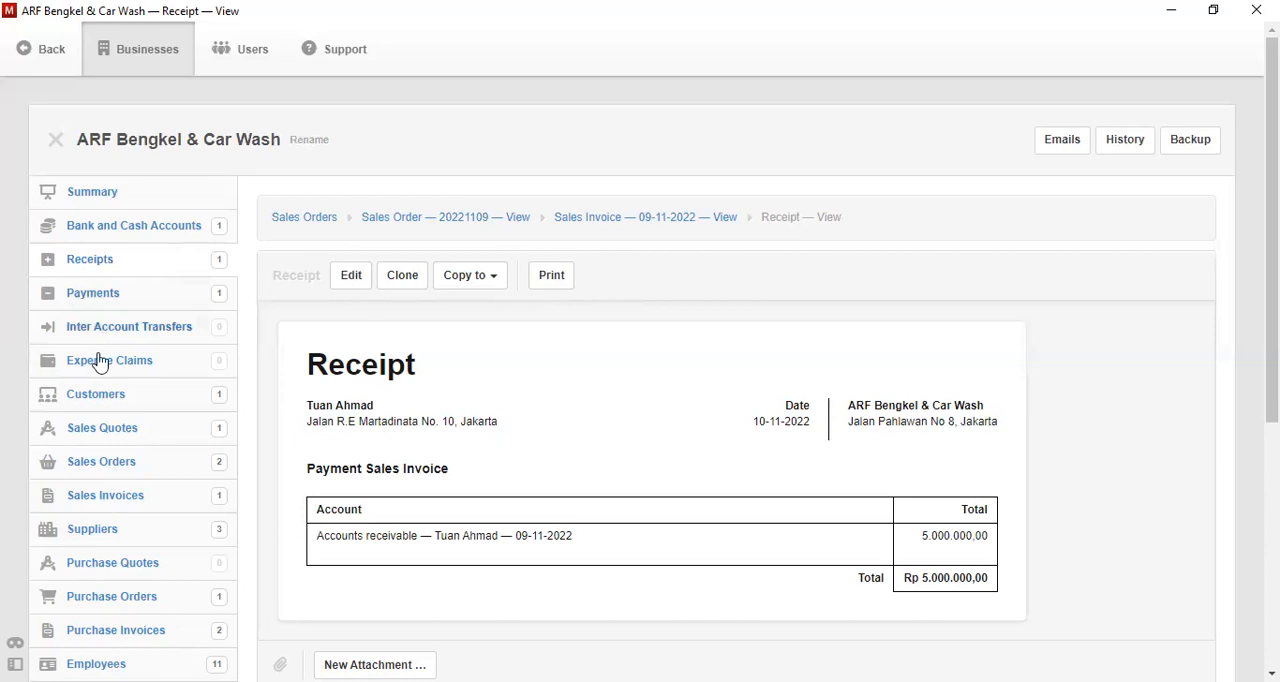
- Start a new customer record and enter the customer's name
left_click(104, 396)
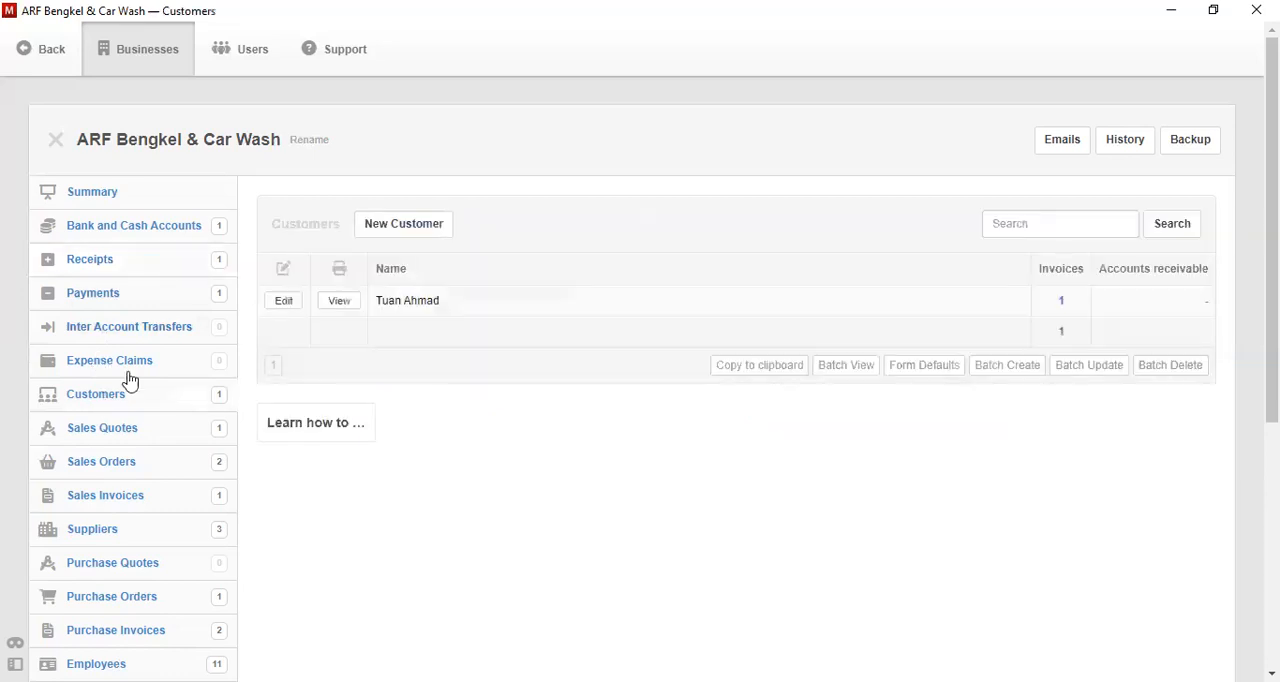
left_click(449, 238)
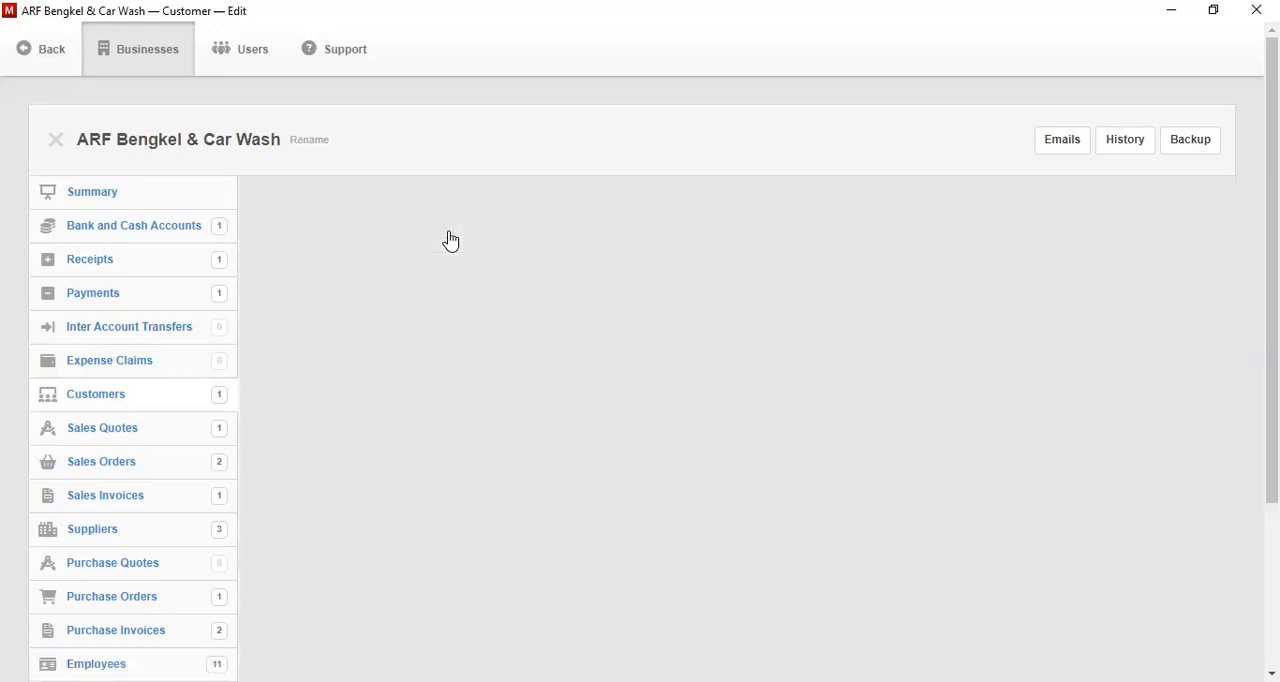
left_click(397, 354)
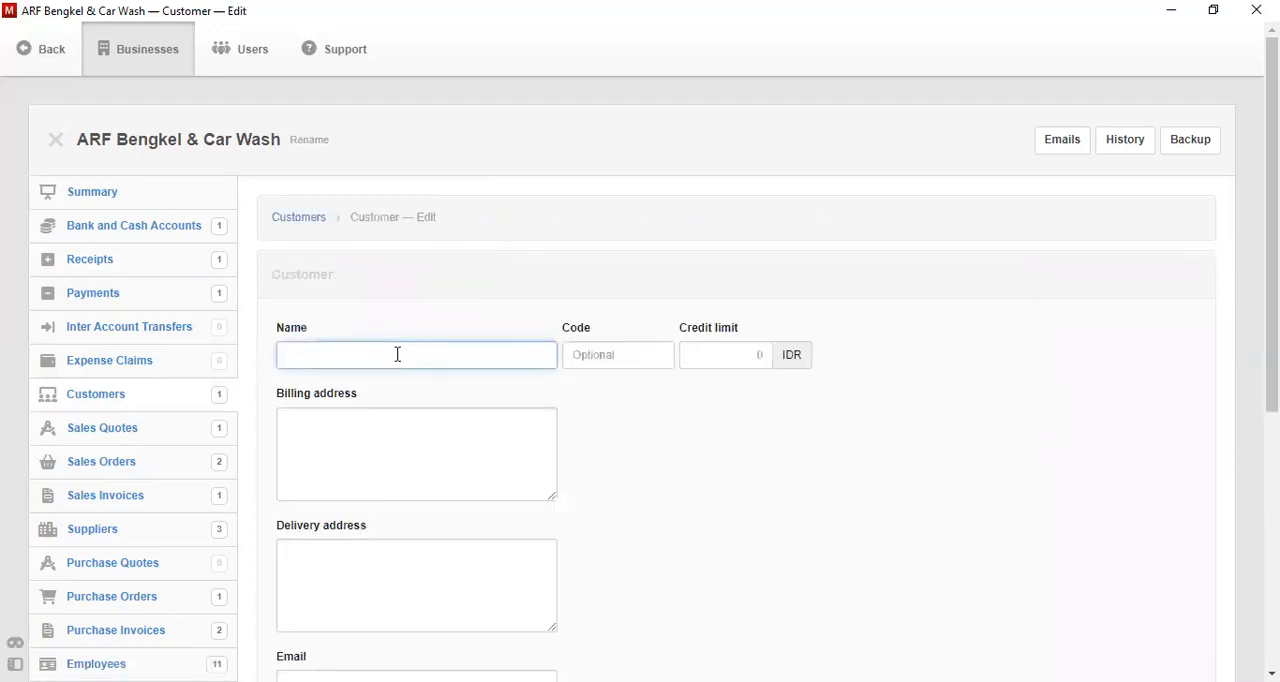
type("Tuan Budi")
- Fill in the new customer's billing address
left_click(448, 455)
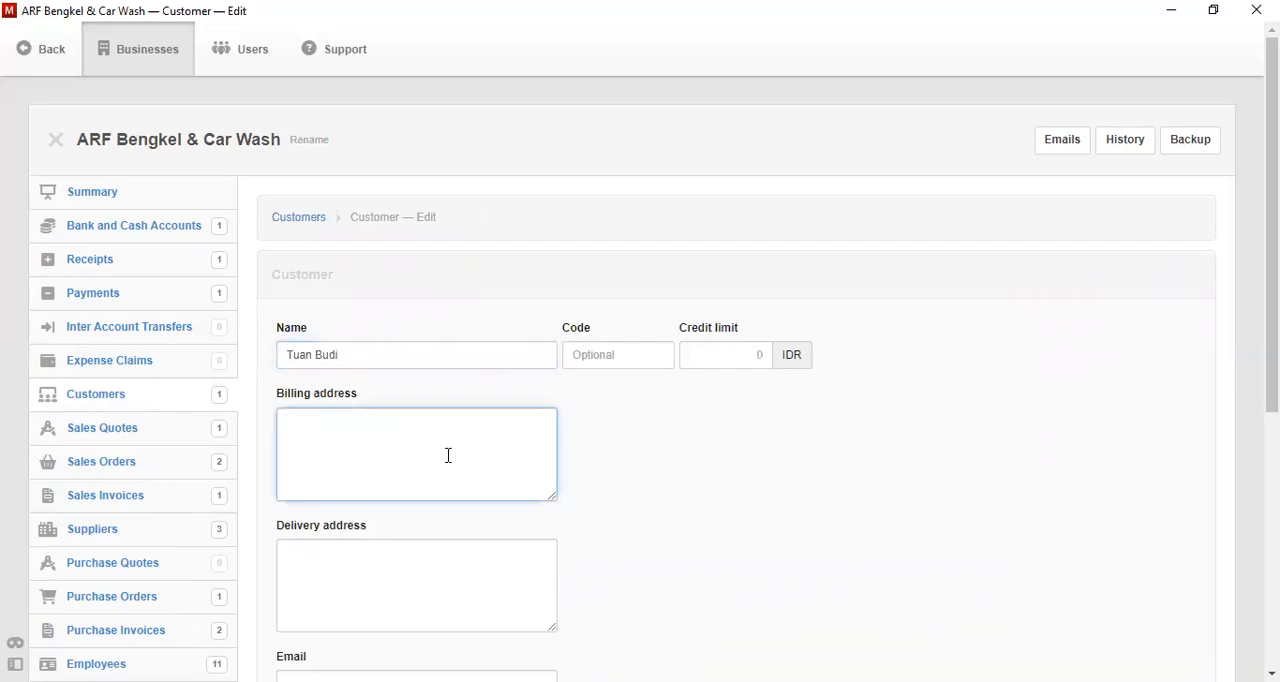
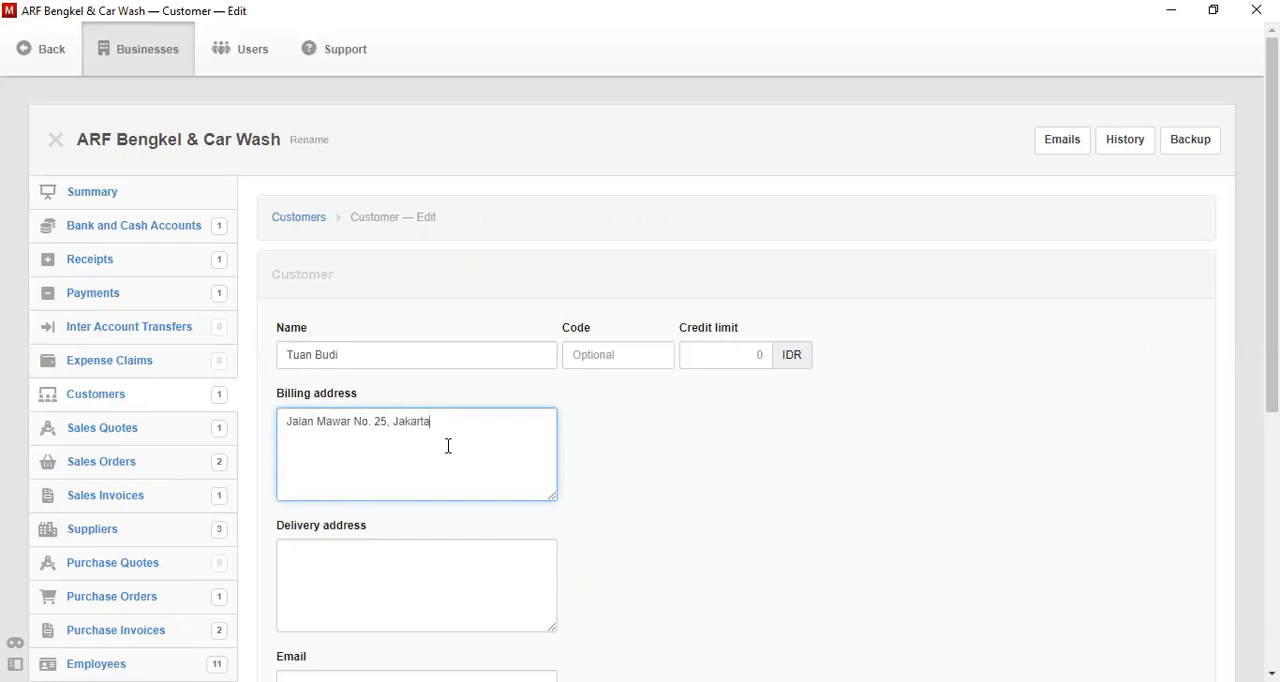
- Copy the billing address into the delivery address and create the customer
key("ctrl+a")
key("ctrl+c")
left_click(448, 446)
key("Tab")
key("ctrl+v")
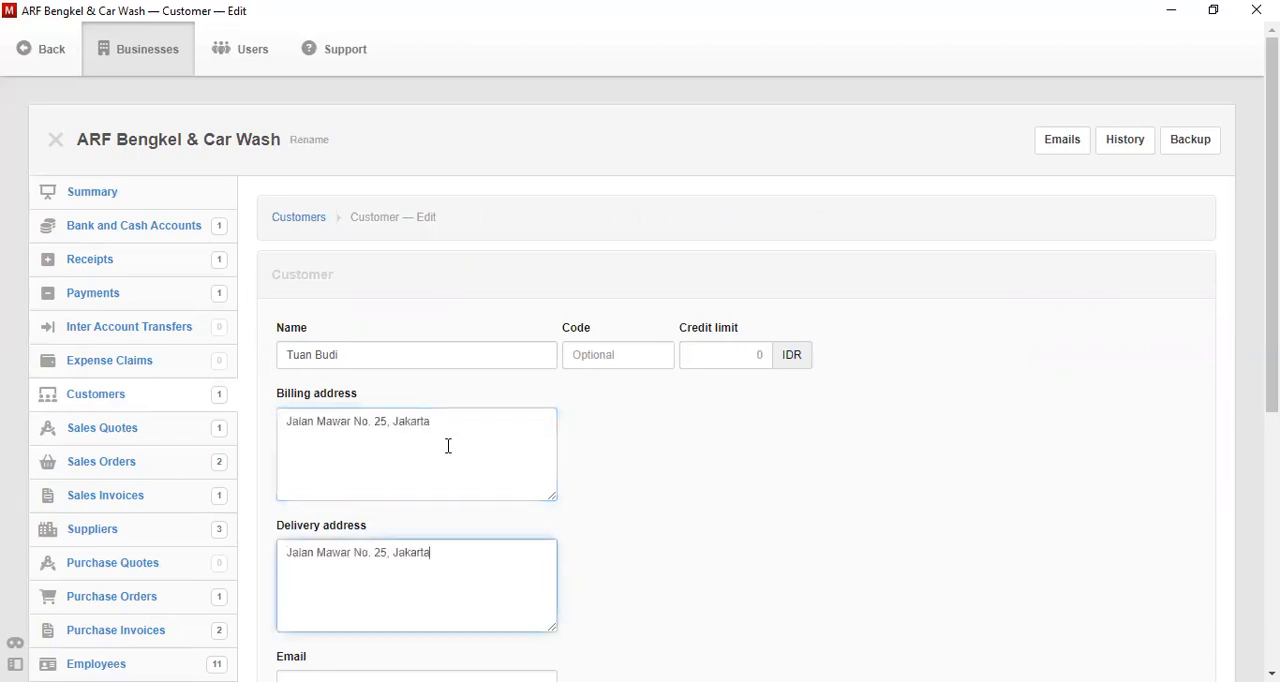
scroll(367, 494, "down", 5)
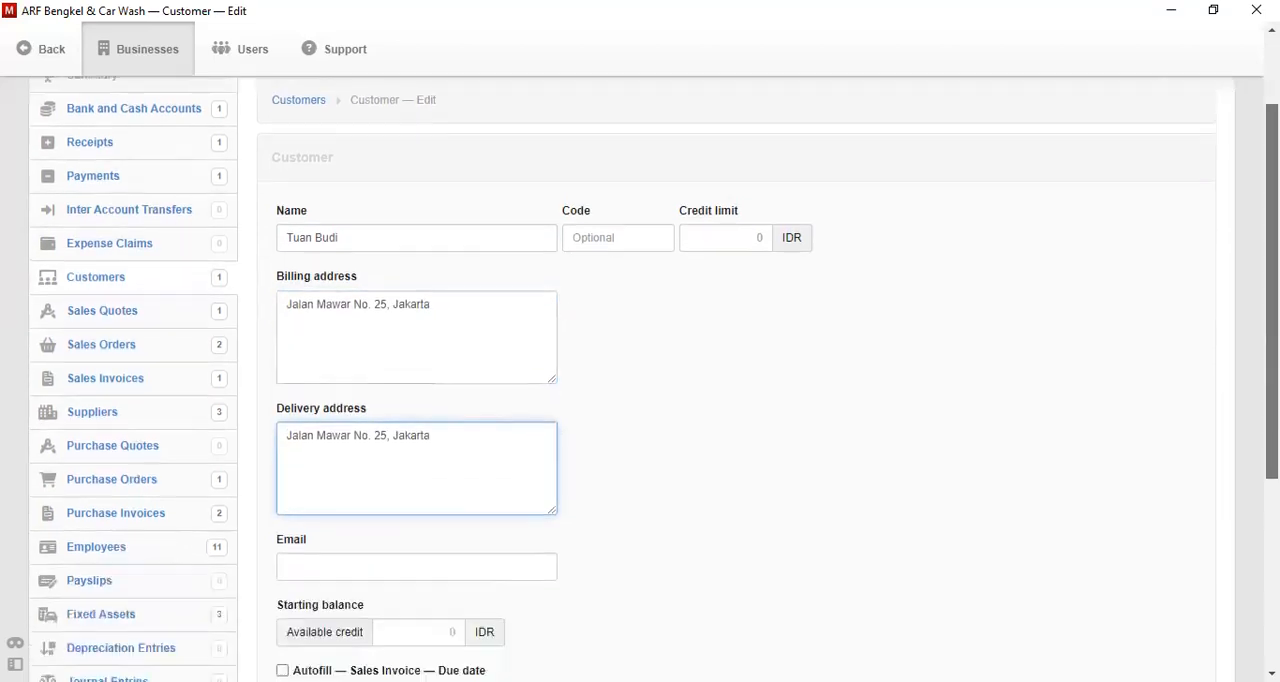
left_click(314, 575)
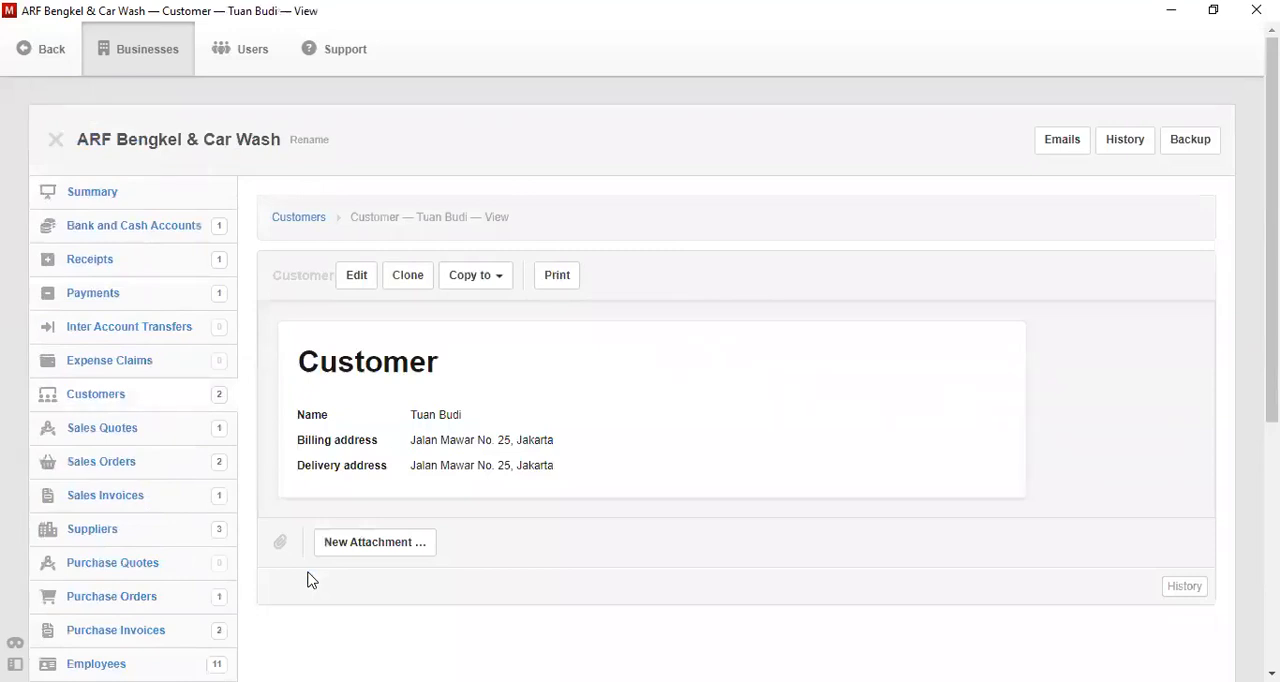
- Start a new sales quote issued on 11-11-2022 and valid for 7 days
left_click(100, 427)
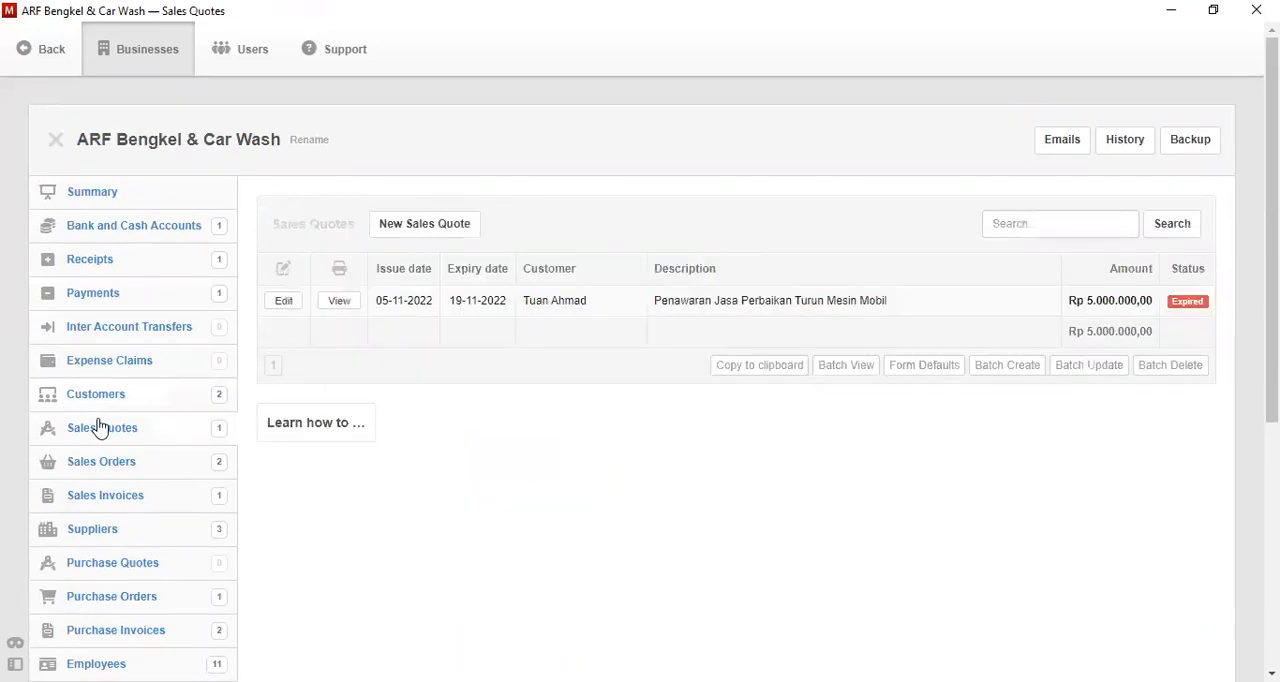
left_click(449, 226)
left_click(377, 355)
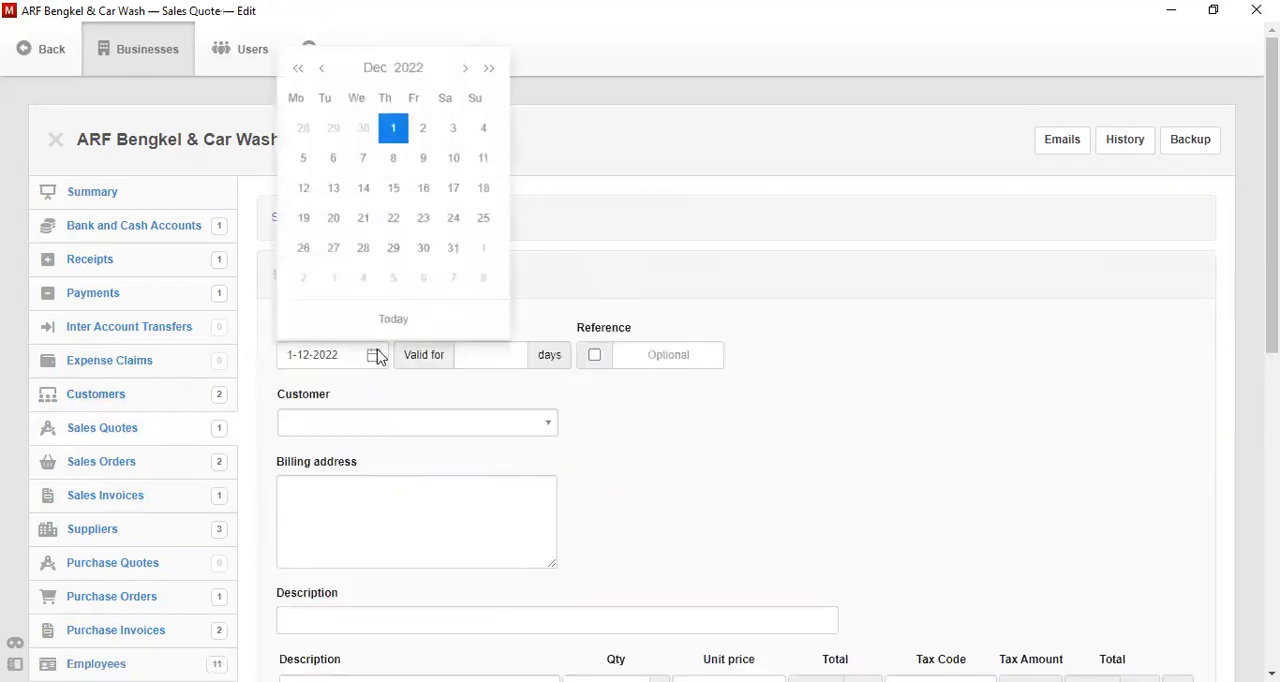
left_click(309, 70)
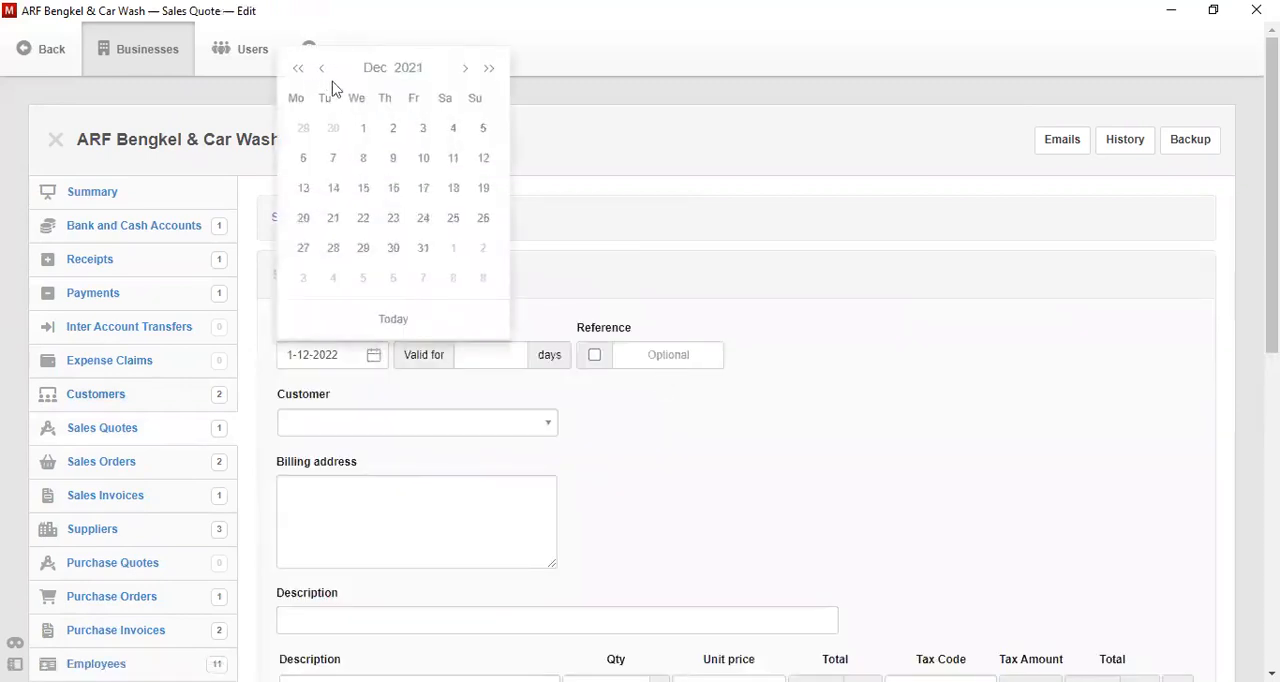
left_click(413, 77)
left_click(346, 154)
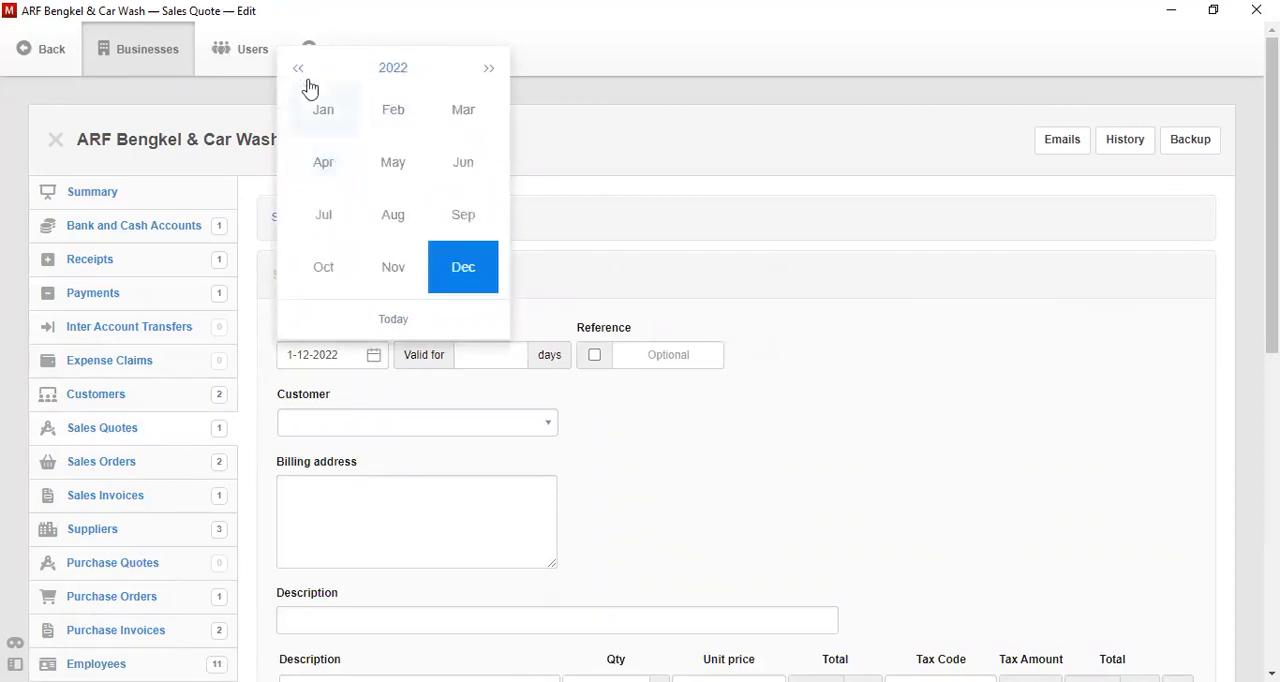
left_click(406, 264)
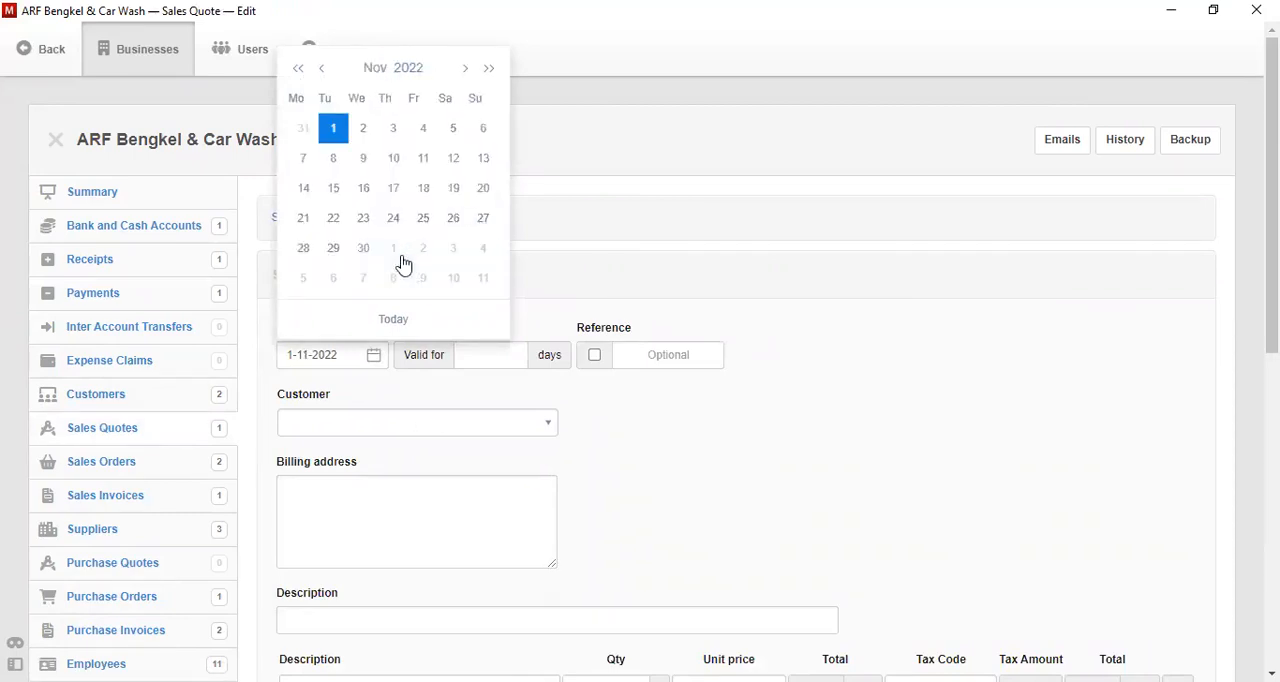
left_click(423, 162)
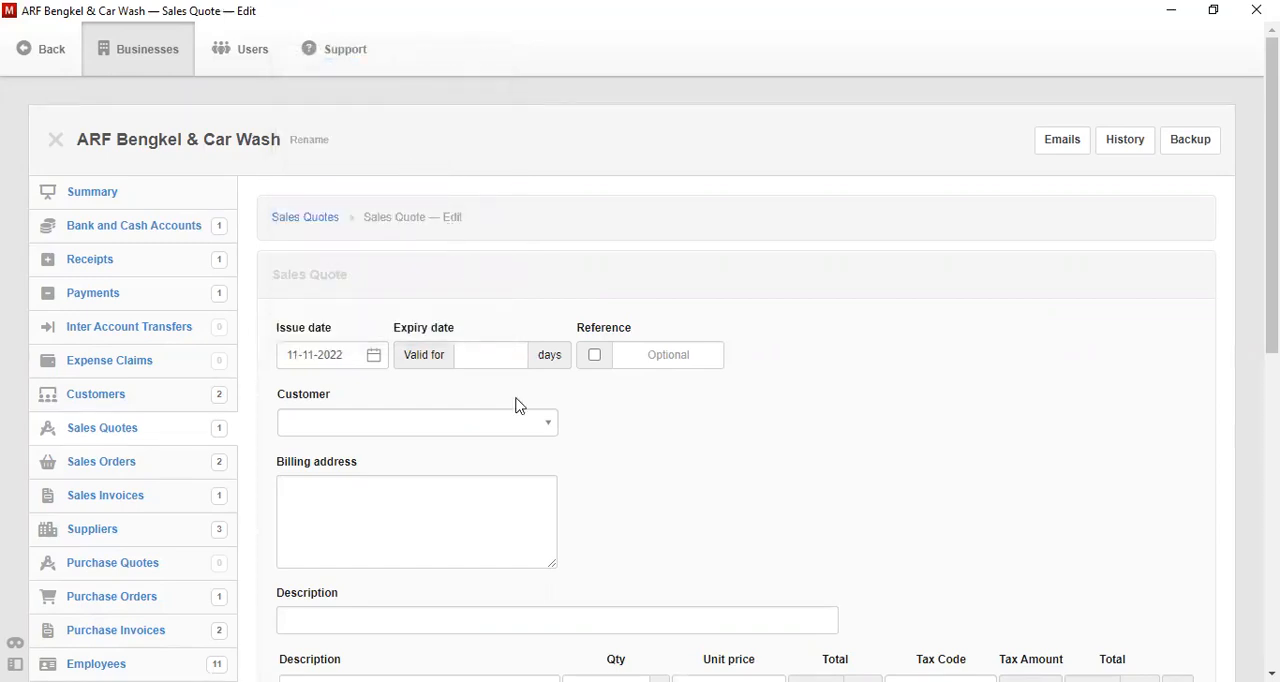
left_click(493, 353)
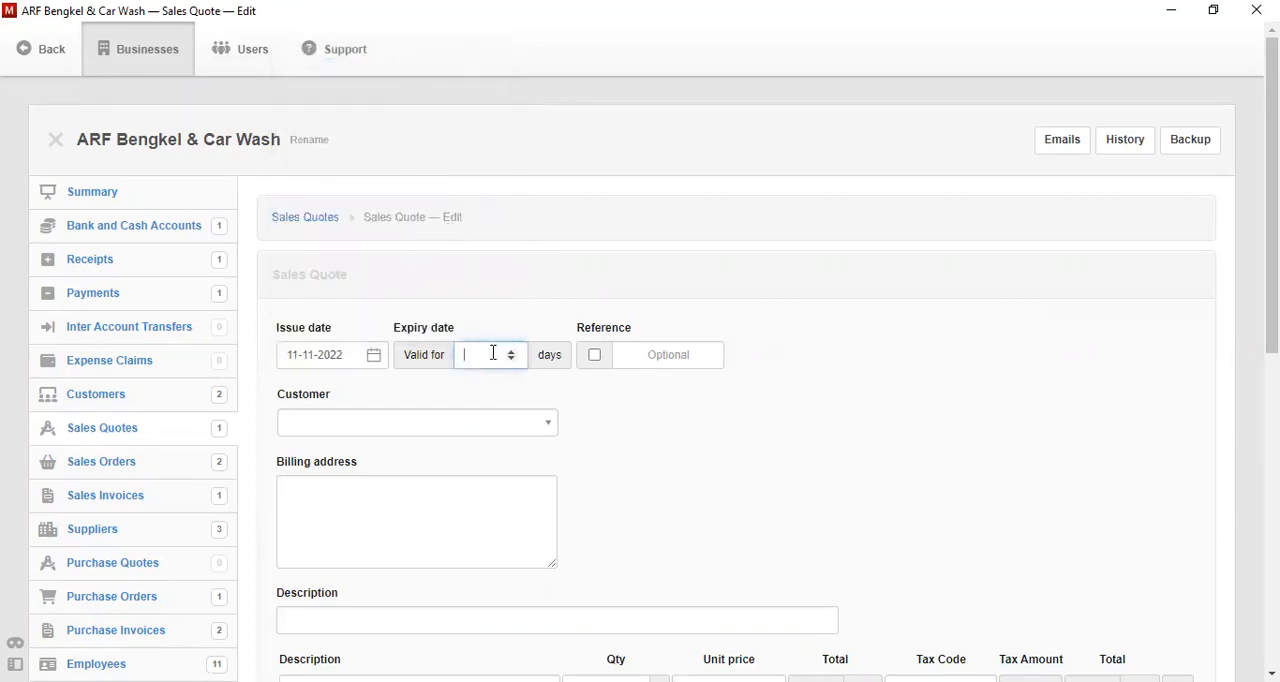
type("7")
- Enable the automatic reference for the quote and select the newly added customer
left_click(593, 360)
left_click(518, 423)
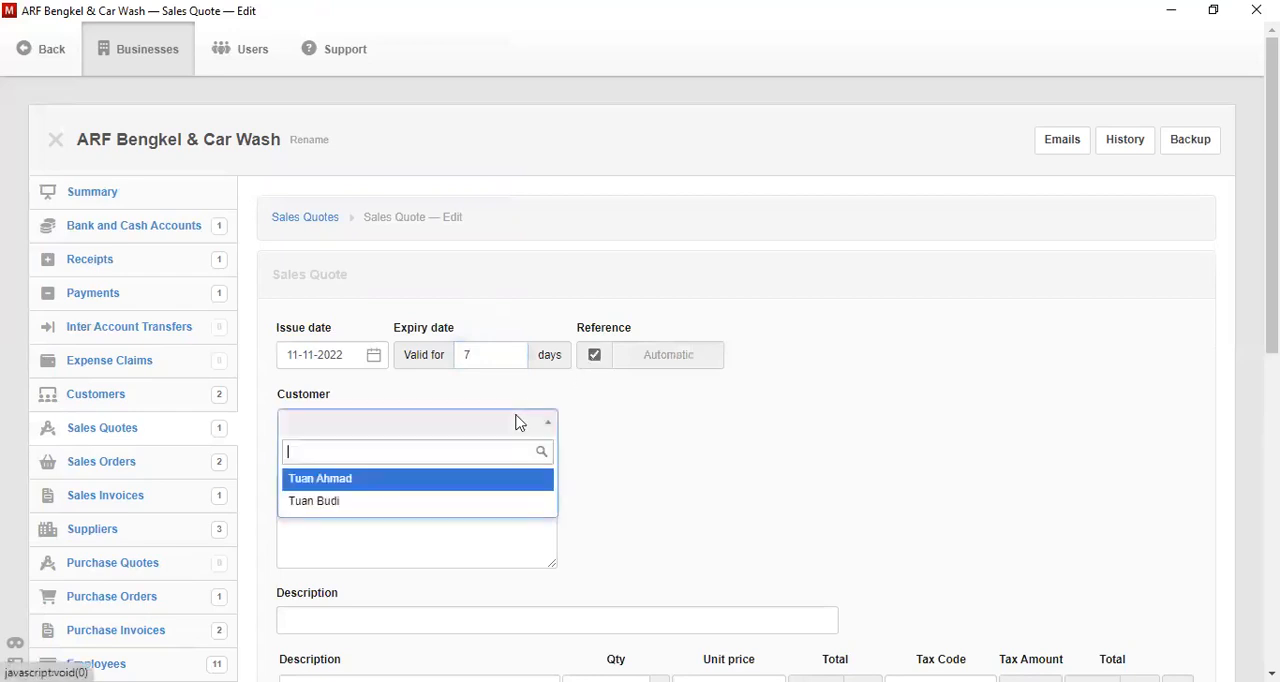
left_click(482, 506)
- Set the sales quote's description to "Penawaran Jasa Car Wash"
scroll(922, 418, "down", 2)
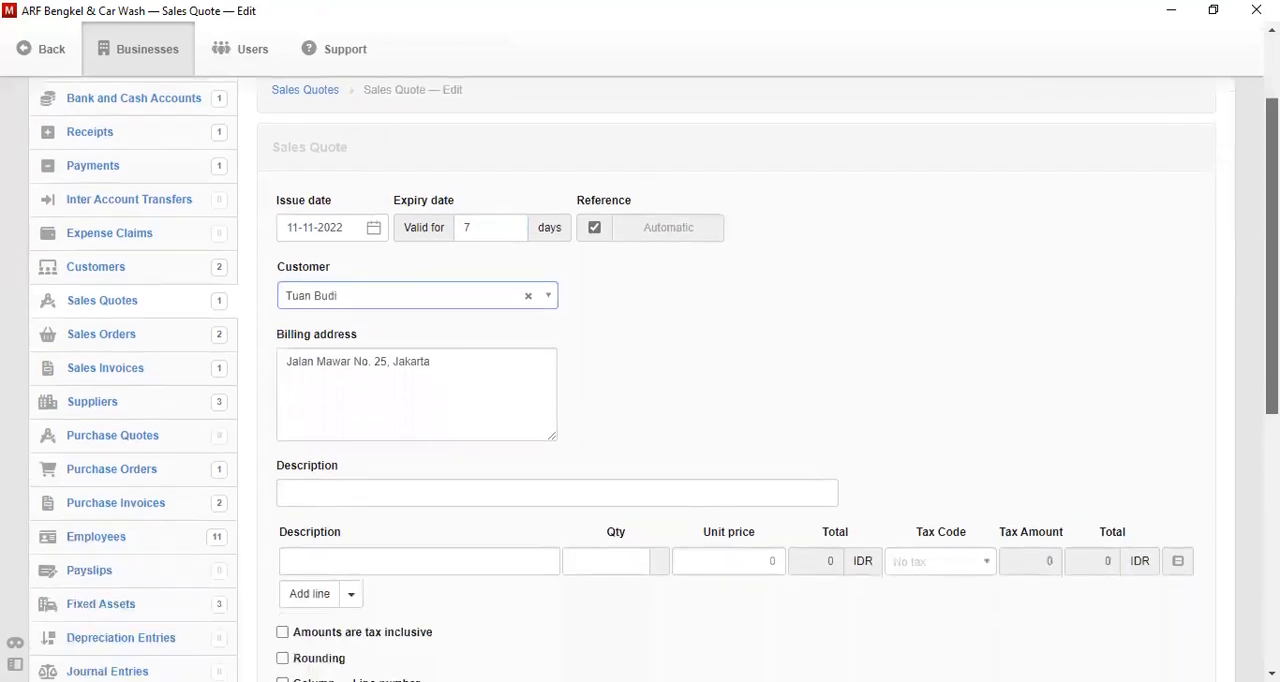
scroll(1003, 393, "down", 3)
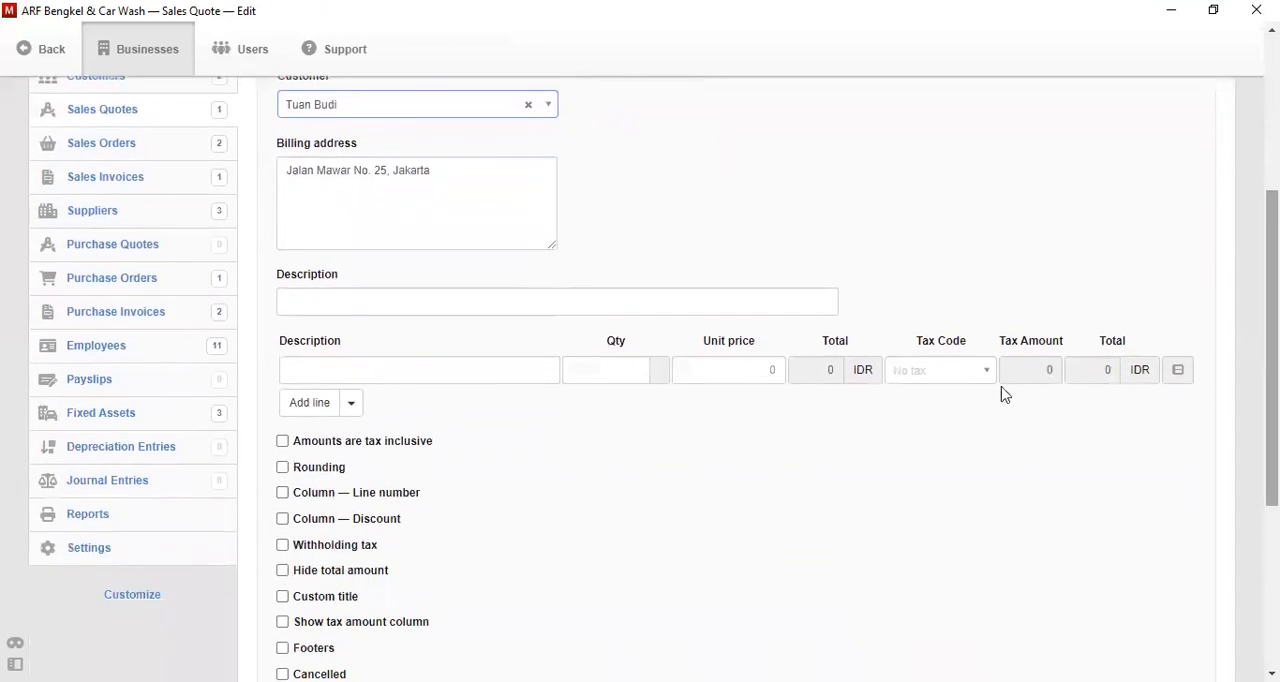
left_click(719, 300)
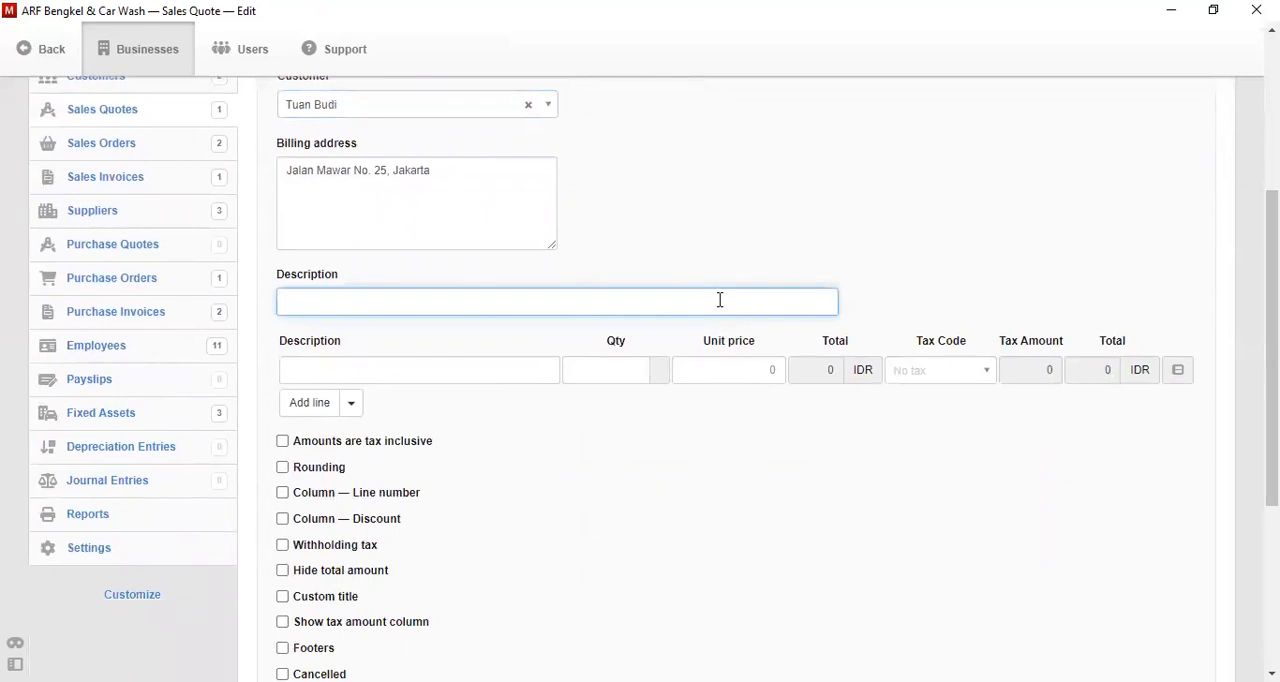
type("Penawaran")
key("Down")
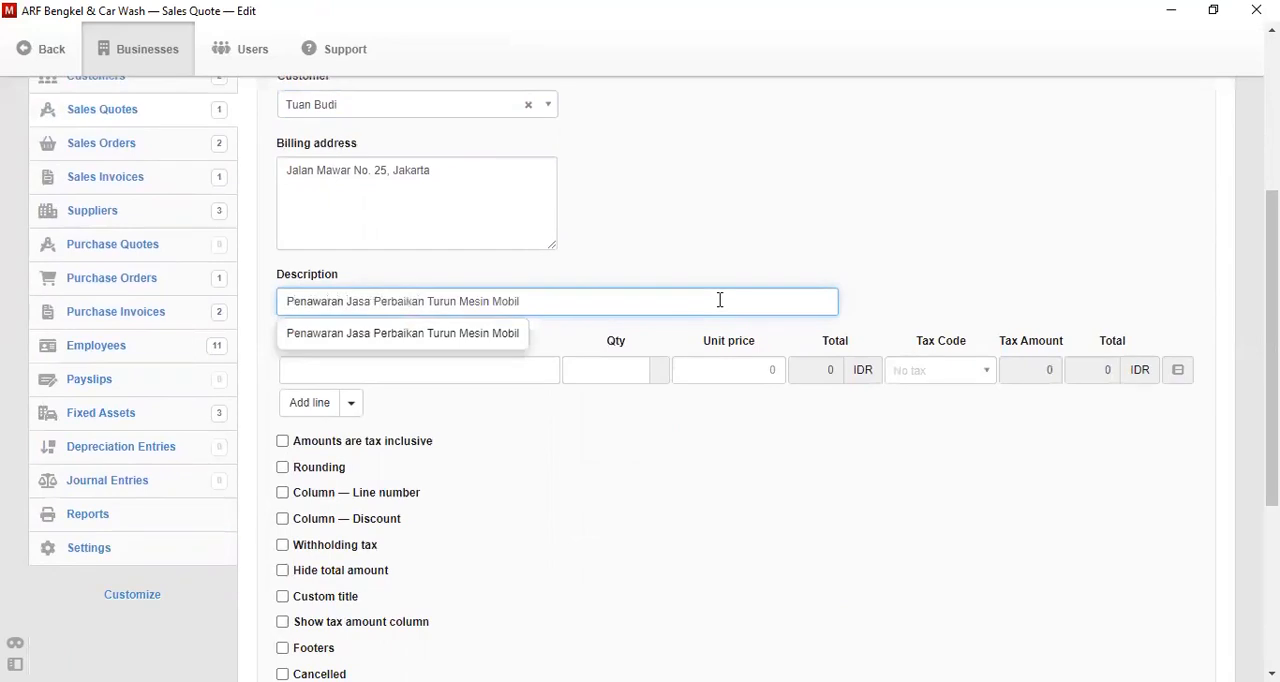
type("Jasa Ca")
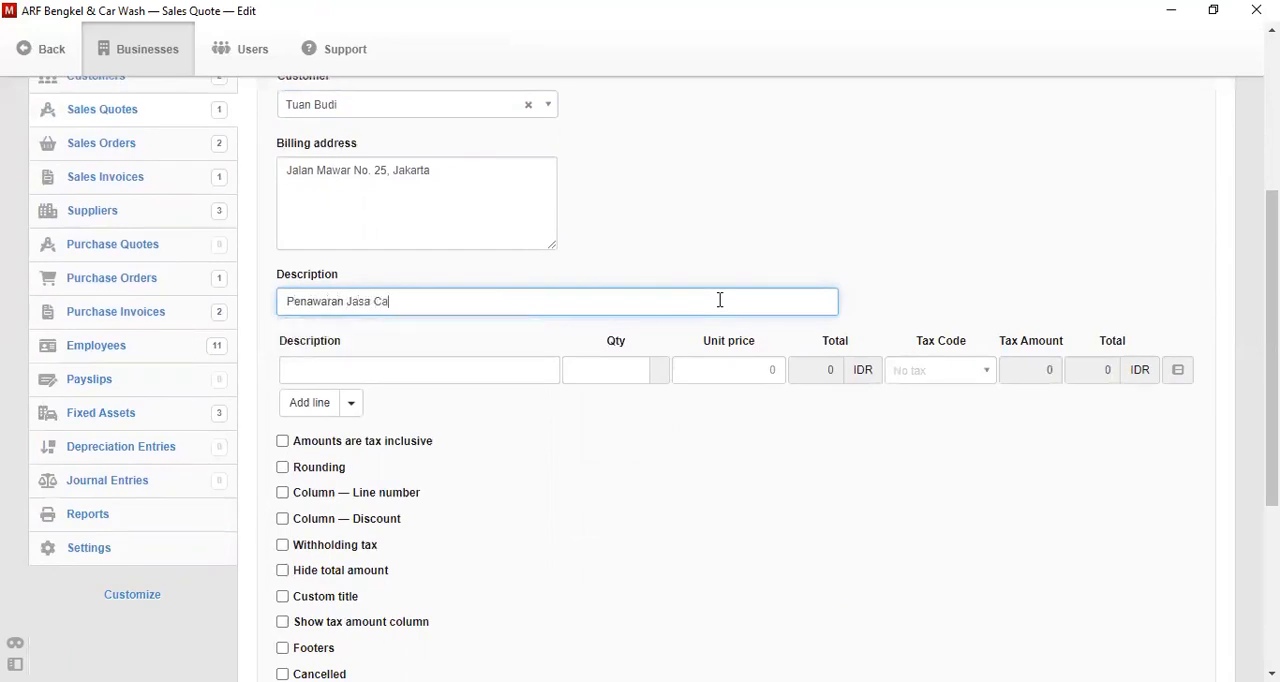
type("r Wash")
- Fill in the quote line as Jasa Car Wash with quantity 1 and unit price 150000, and create the quote
left_click(463, 368)
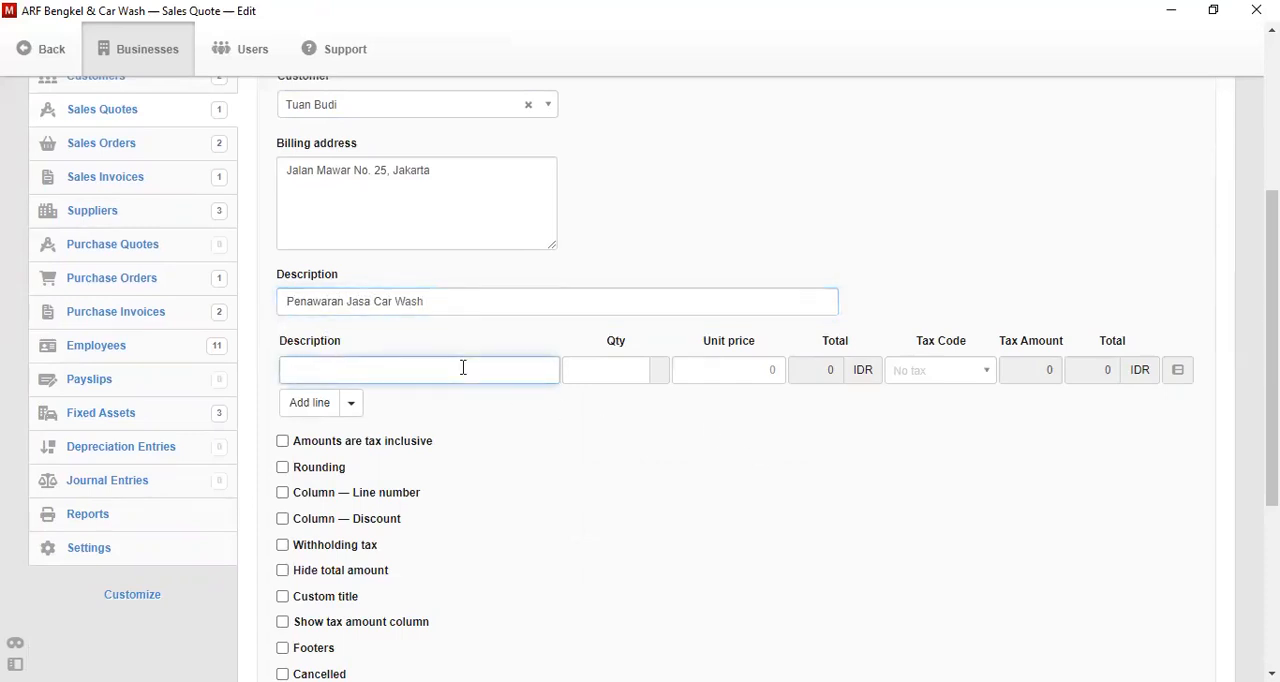
type("Jasa Car Wash")
left_click(606, 369)
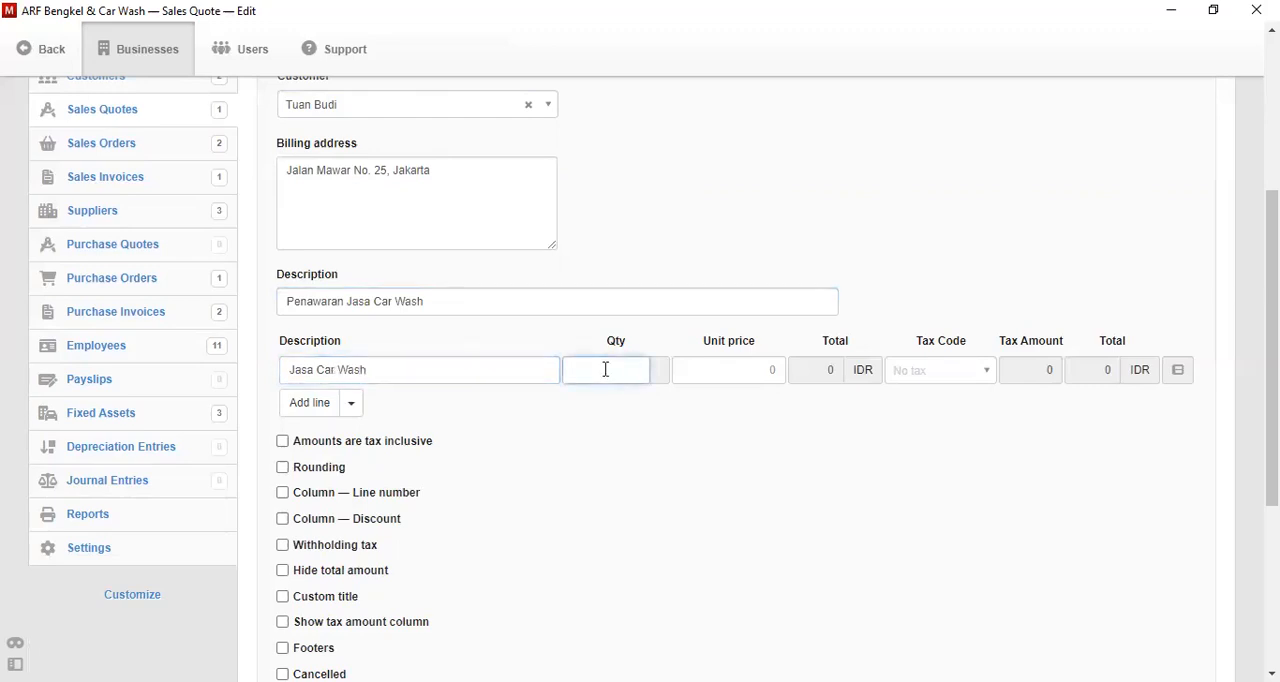
type("1")
key("Tab")
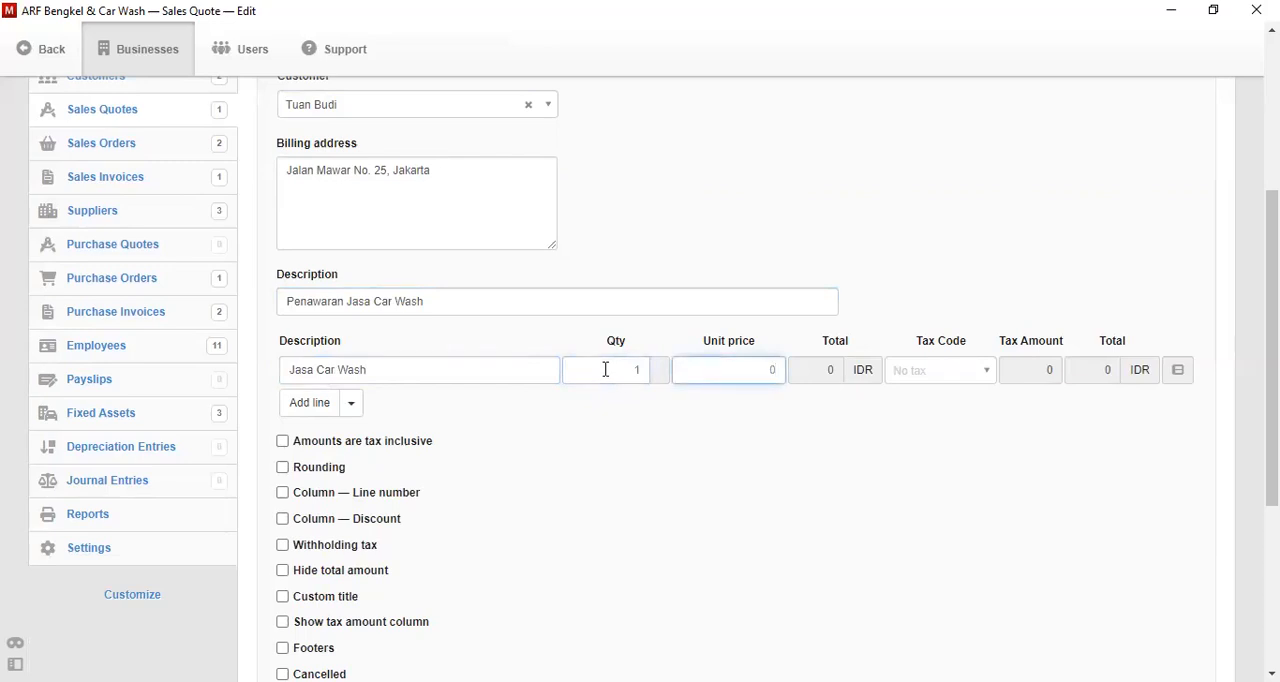
key("BackSpace")
type("150000")
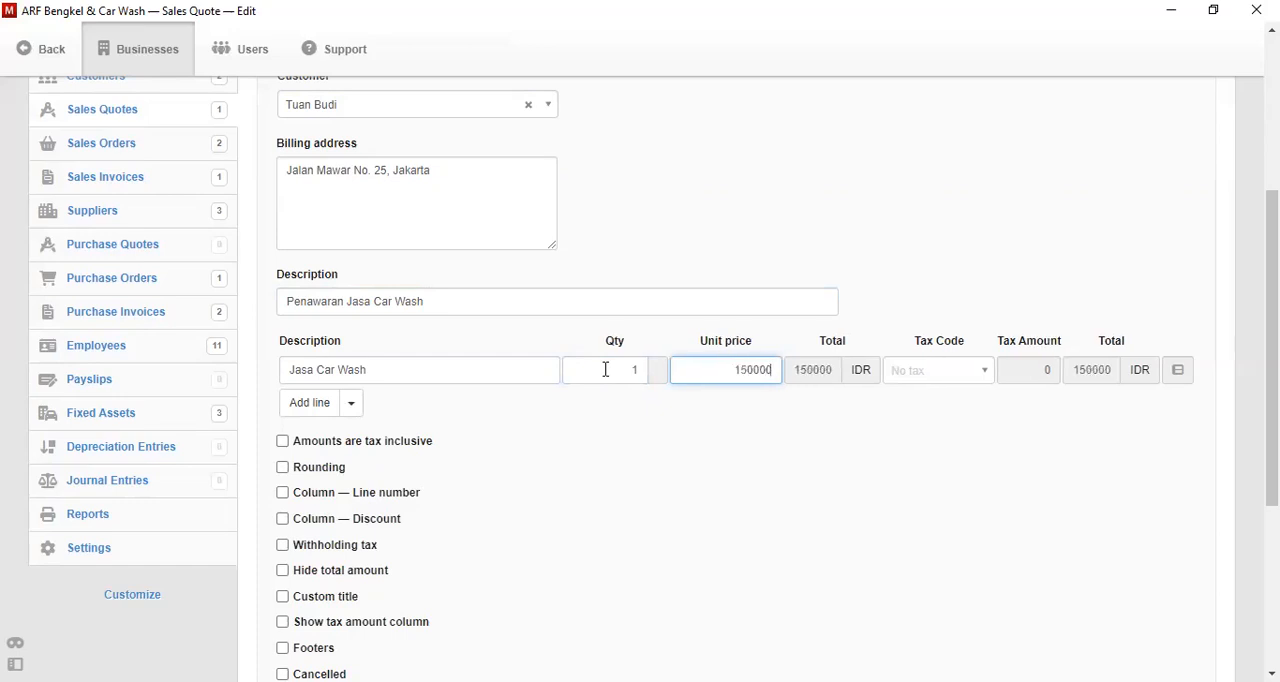
scroll(606, 369, "down", 3)
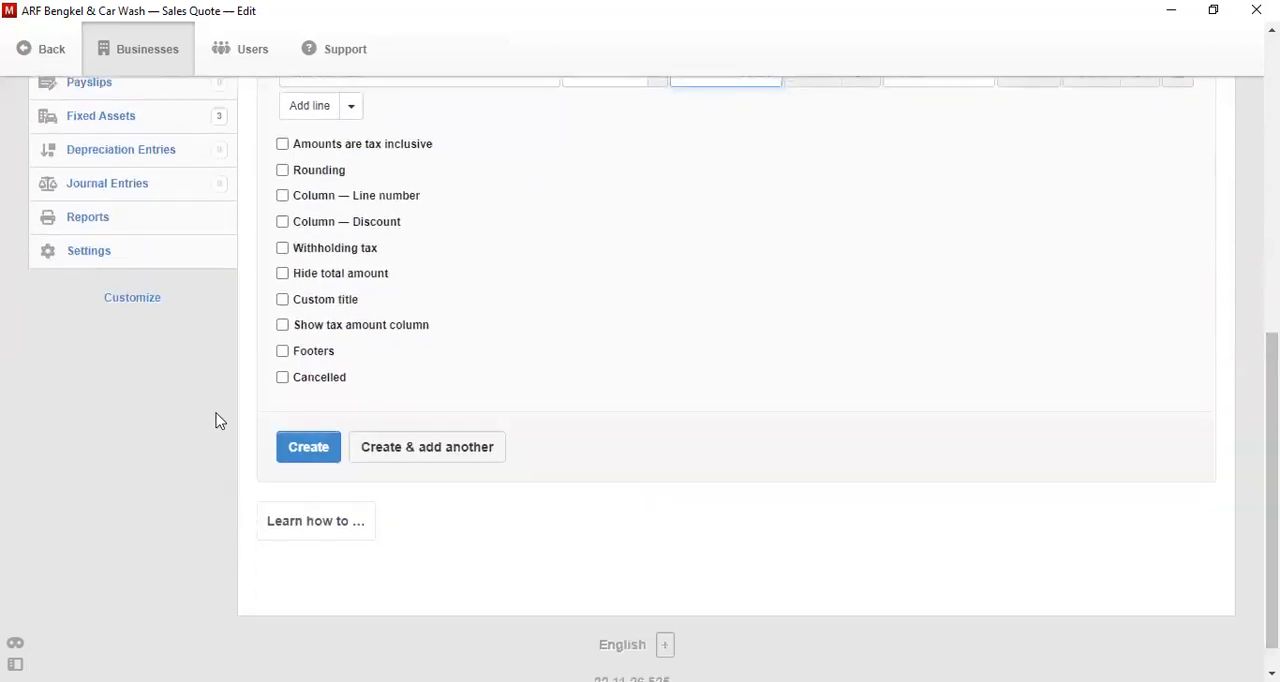
left_click(282, 455)
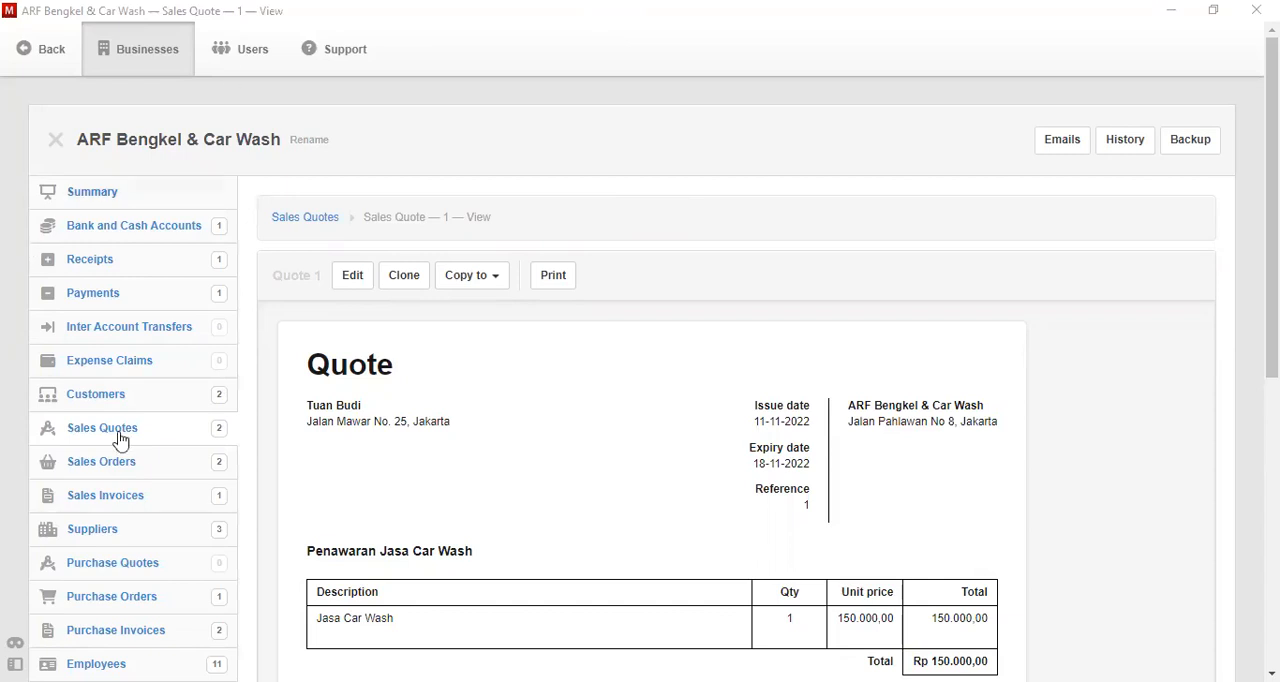
- Copy the quote to a new sales order dated 12-11-2022 and create the order
left_click(473, 281)
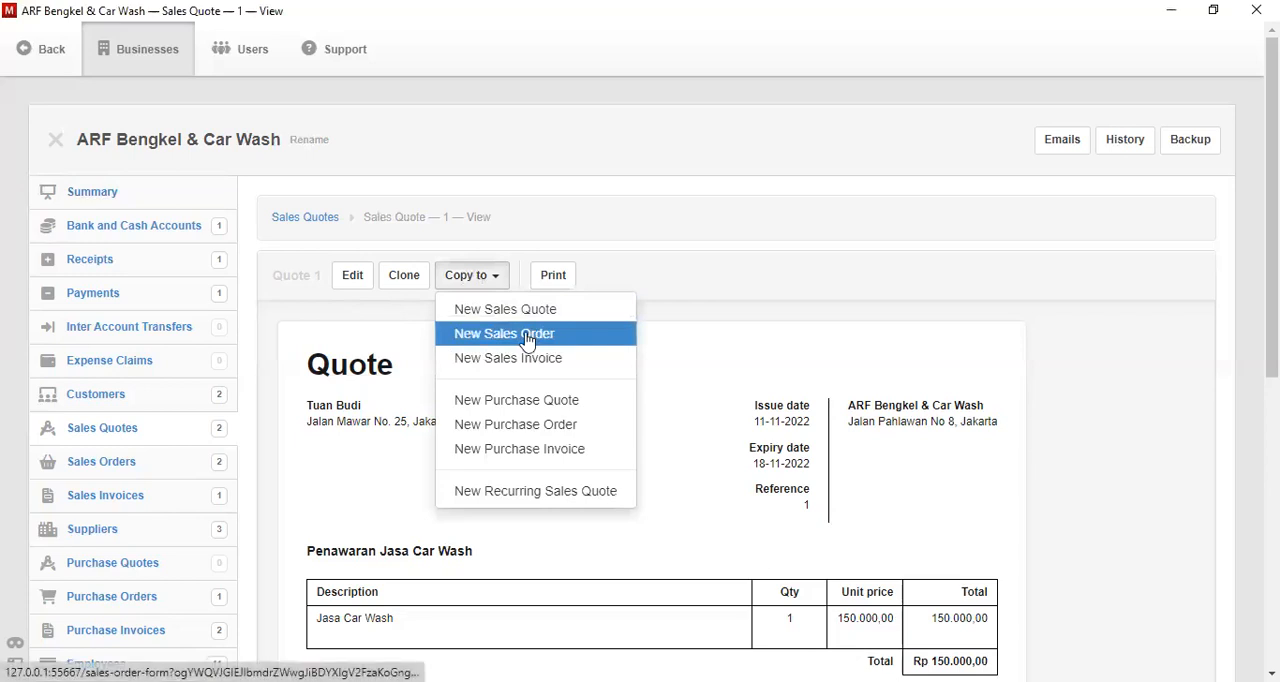
left_click(527, 336)
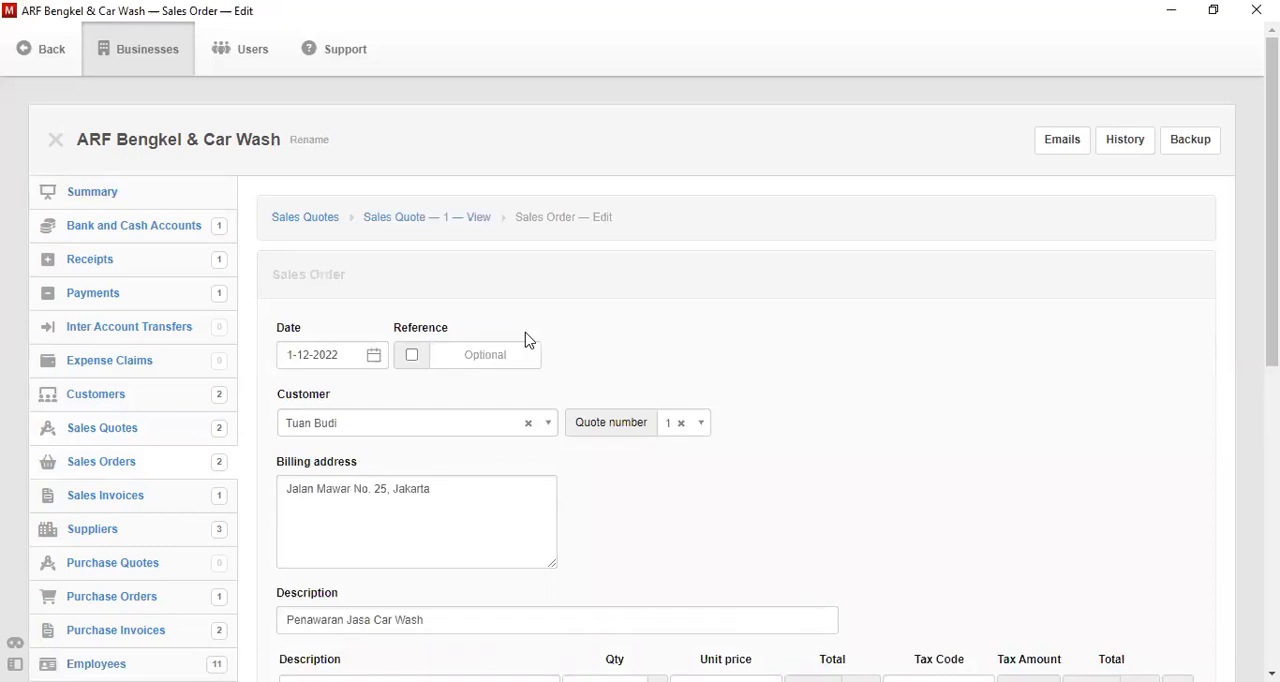
left_click(374, 362)
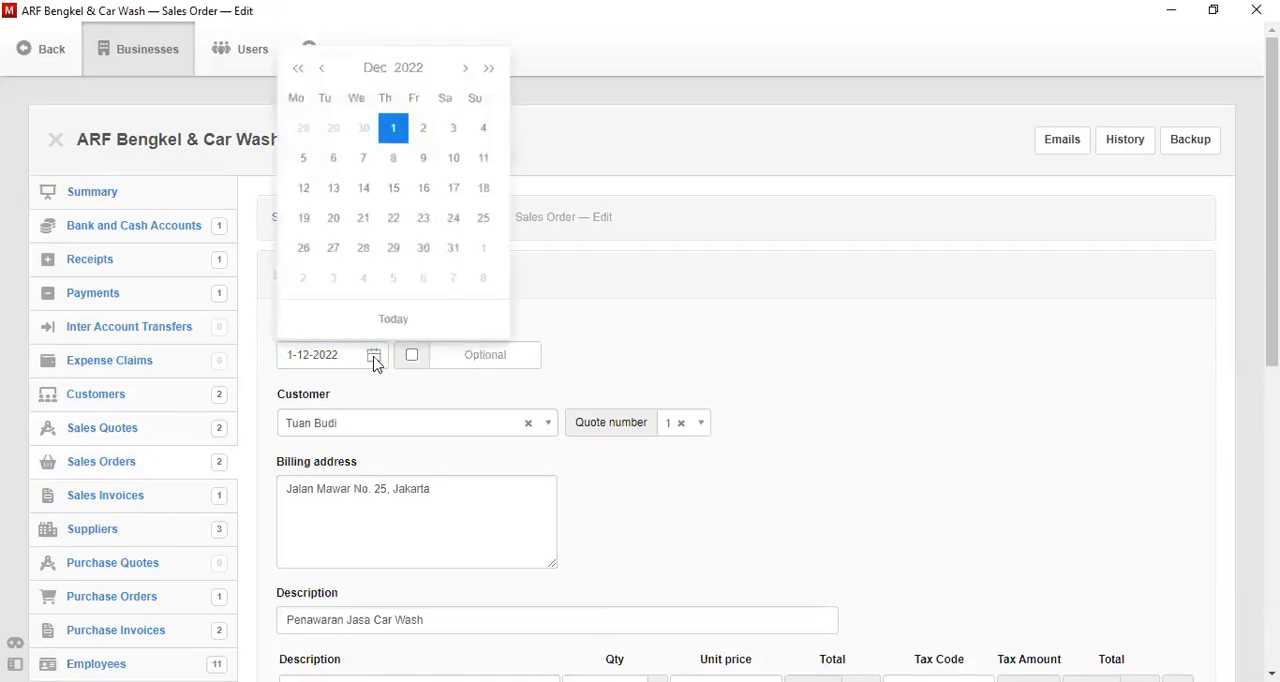
left_click(321, 68)
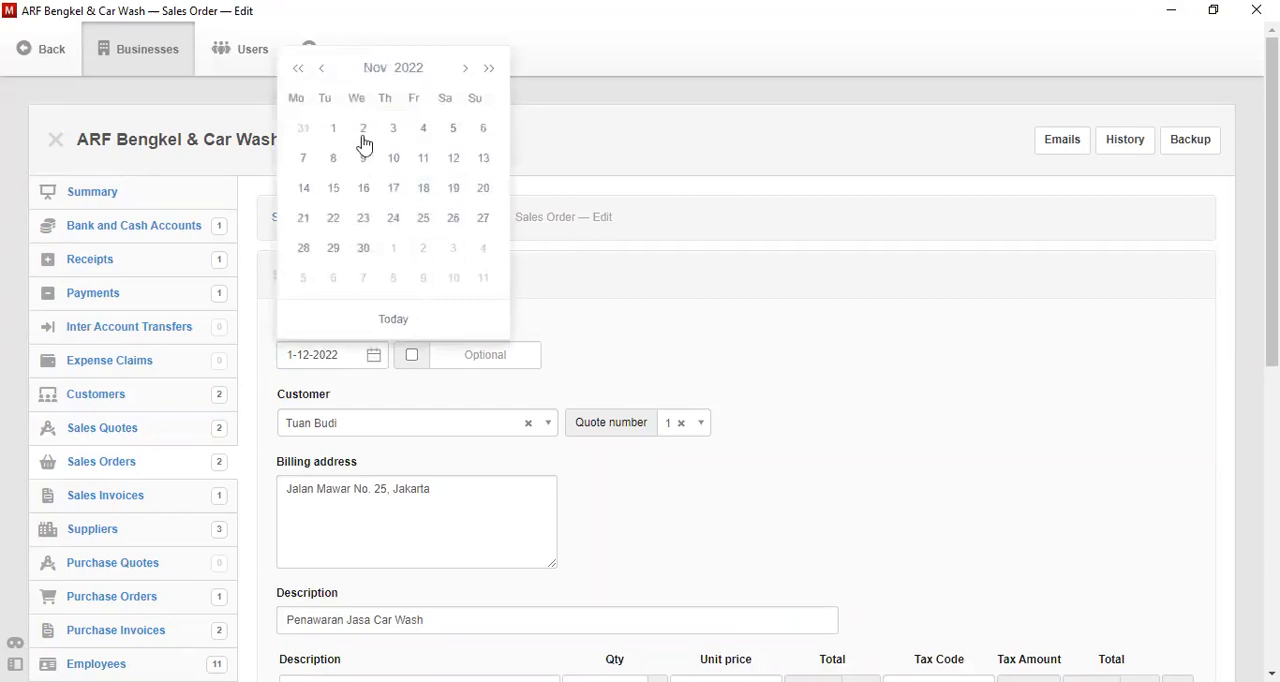
left_click(454, 160)
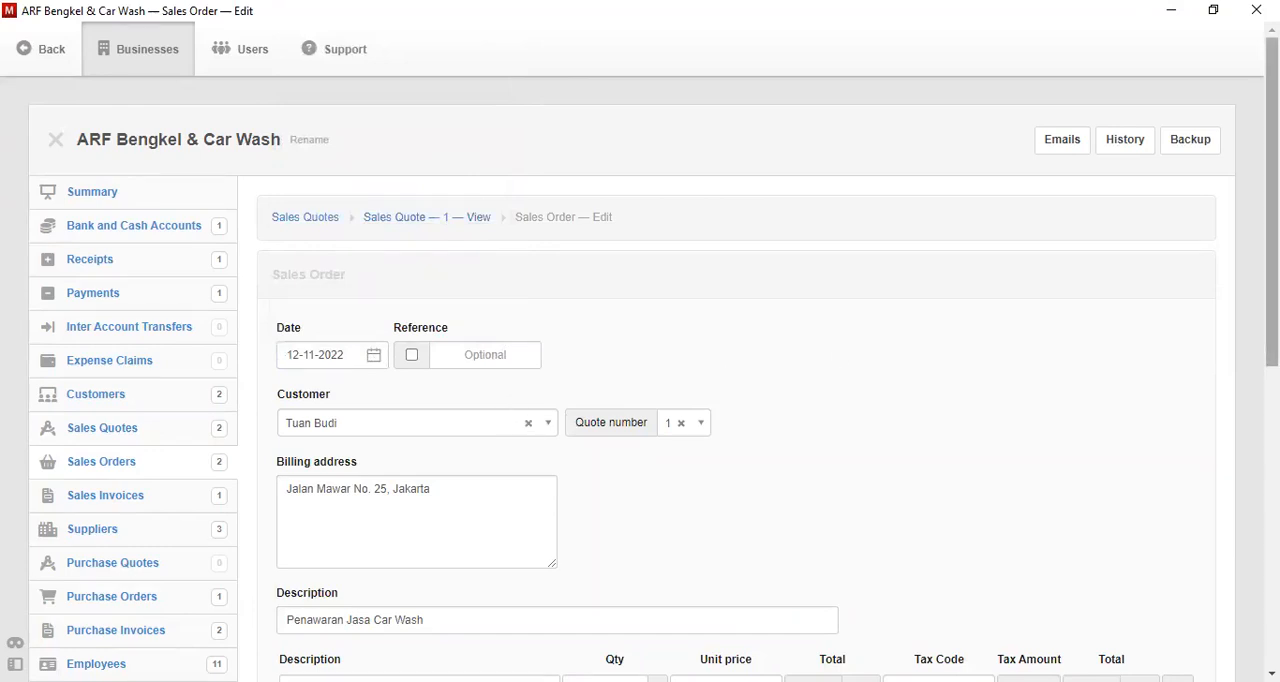
left_click_drag(1272, 200, 1272, 423)
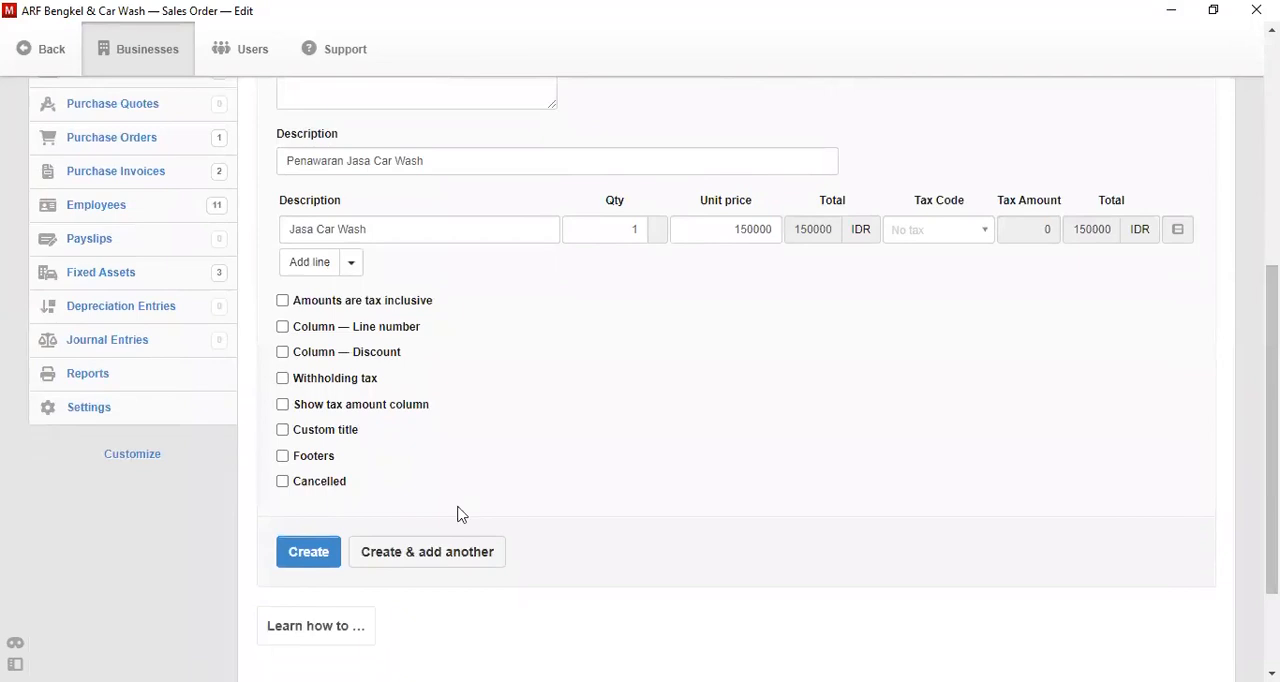
left_click(309, 553)
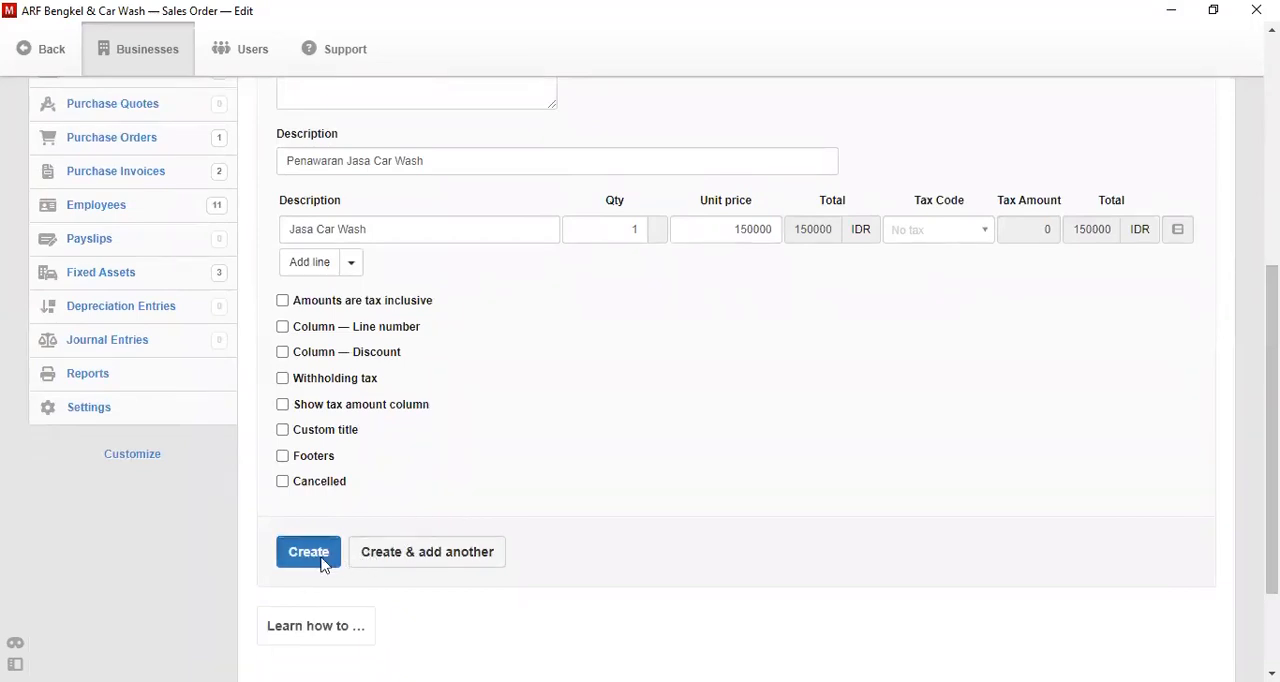
- Copy the sales order to a new sales invoice issued on 13-11-2022 and due net 1 day
left_click_drag(1272, 330, 1272, 392)
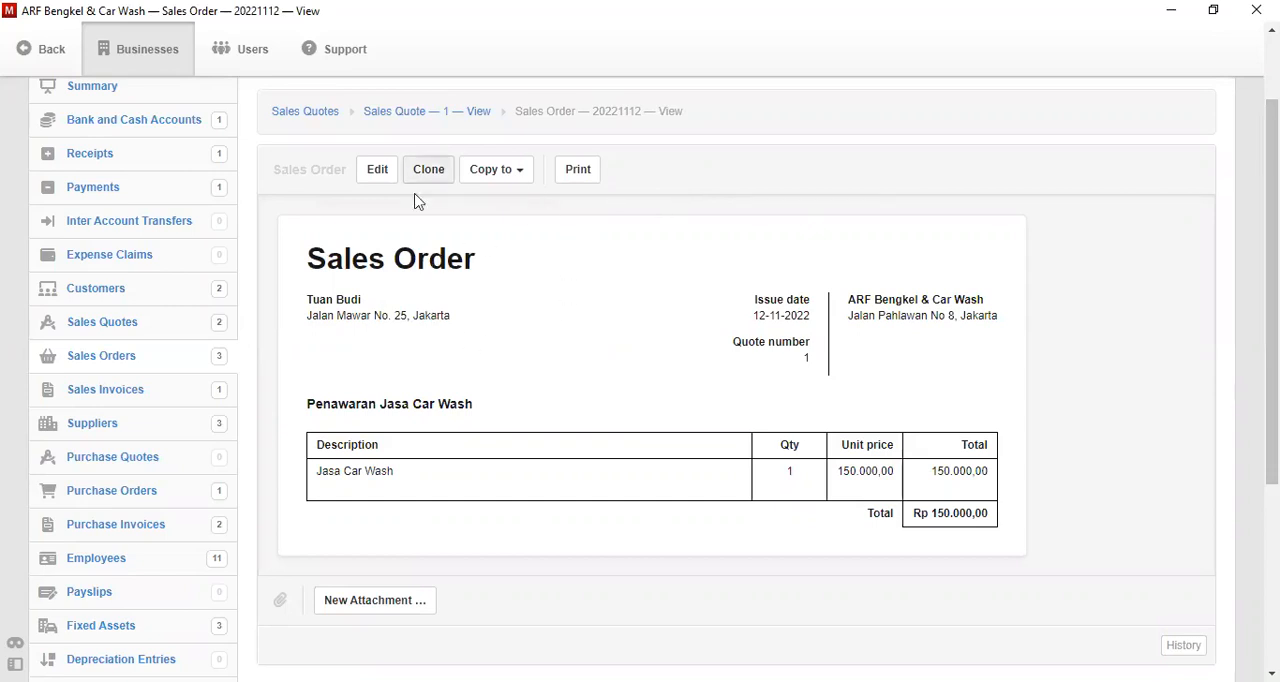
left_click(512, 184)
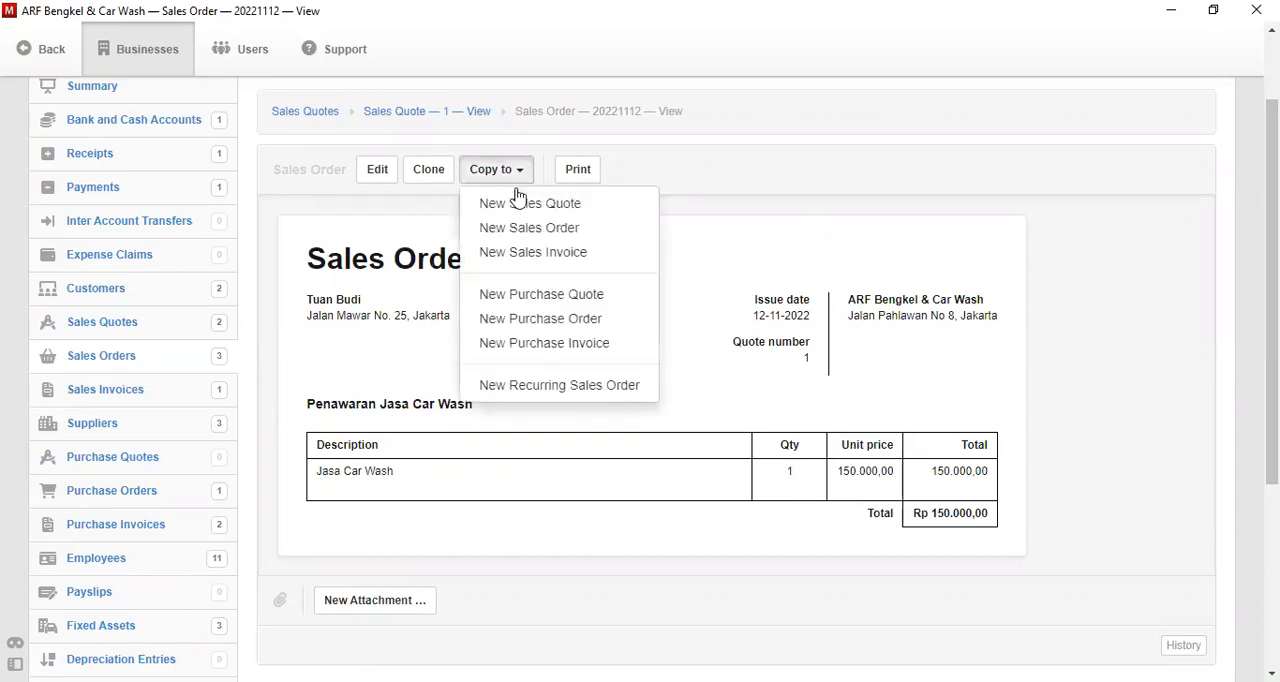
left_click(548, 254)
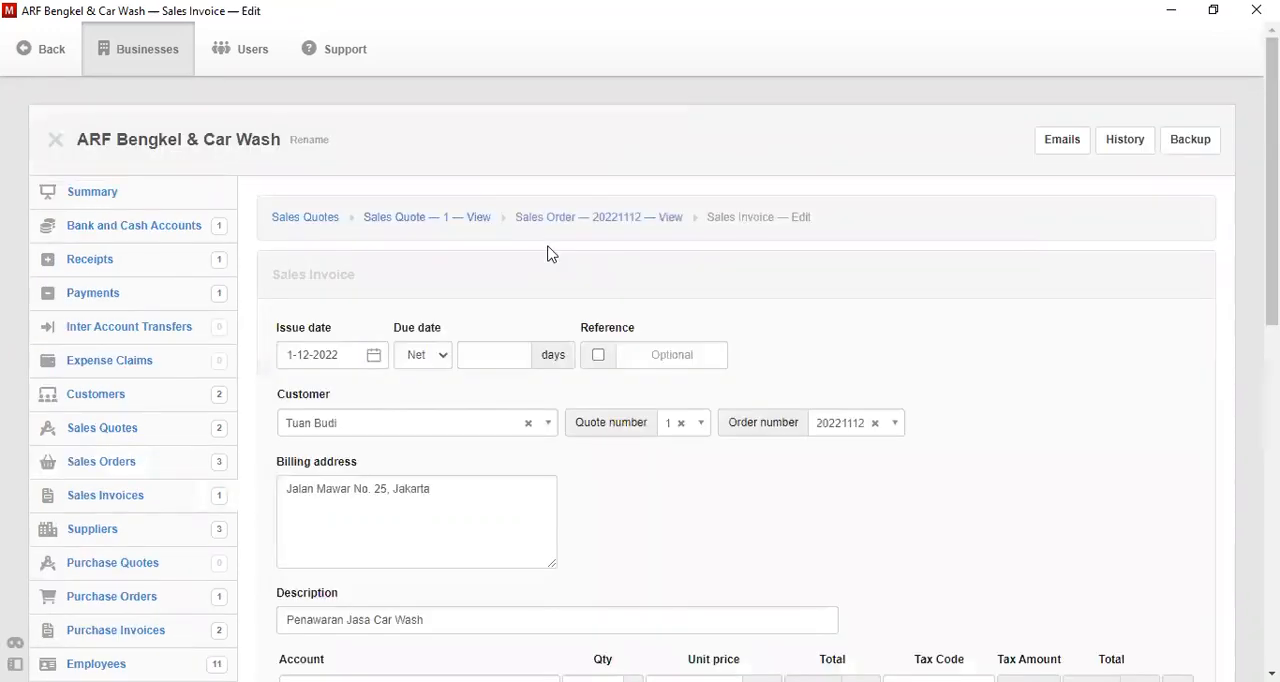
left_click(374, 356)
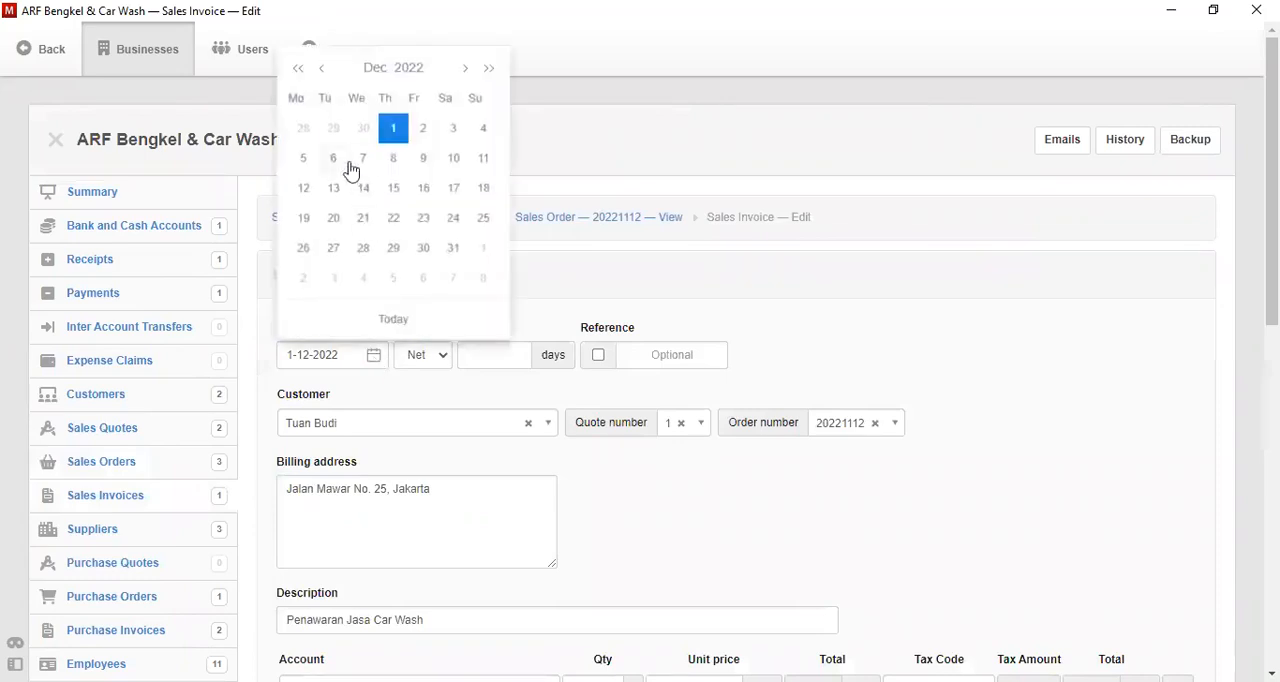
left_click(322, 70)
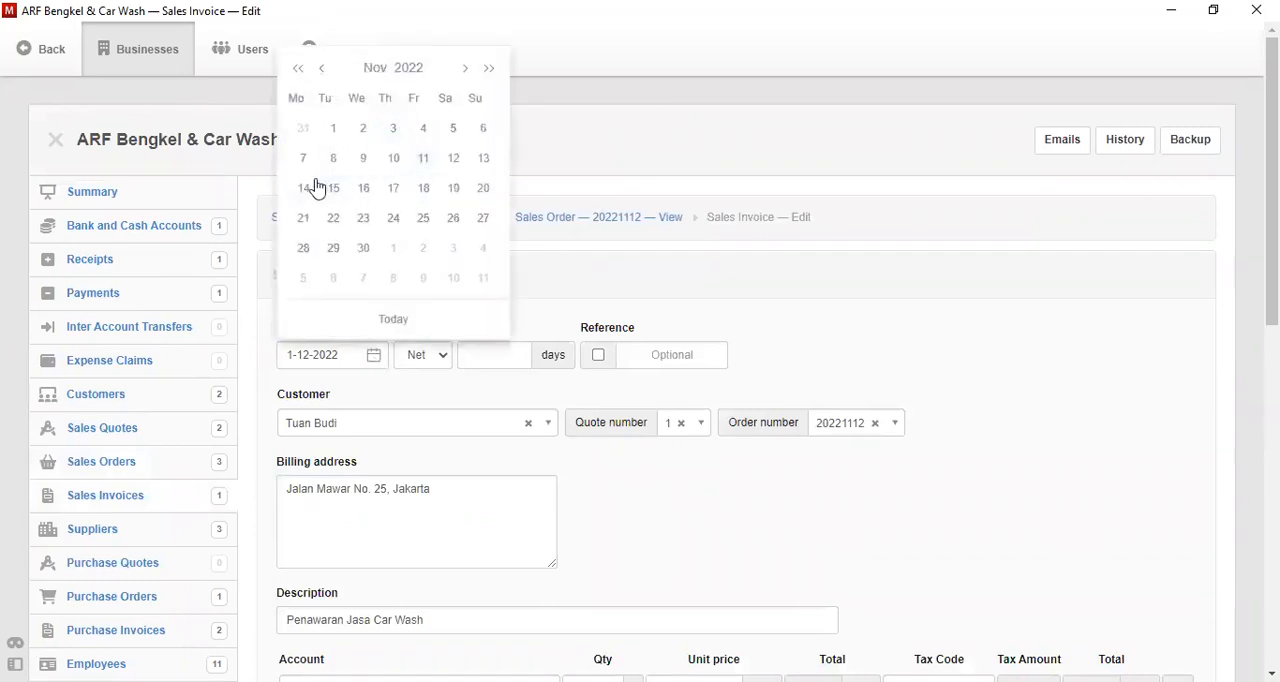
left_click(481, 160)
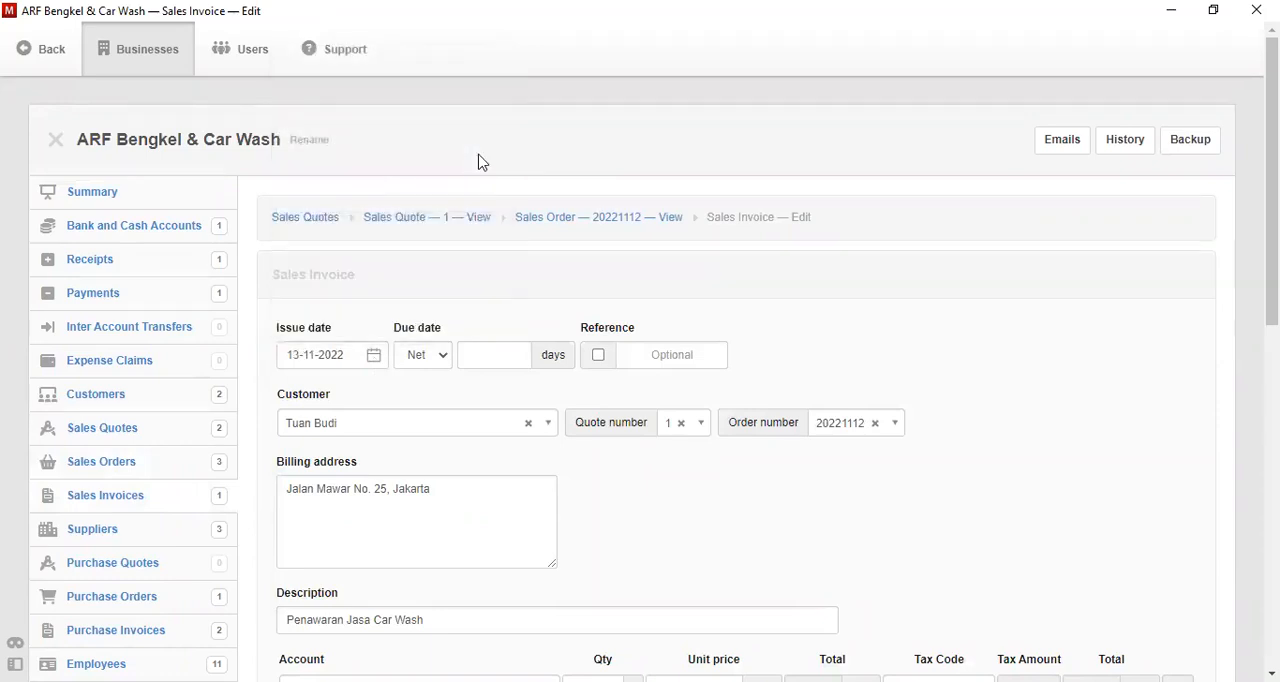
left_click(489, 351)
type("1")
- Assign the invoice line to the Penjualan Lainnya account and create the sales invoice
left_click_drag(1273, 240, 1273, 351)
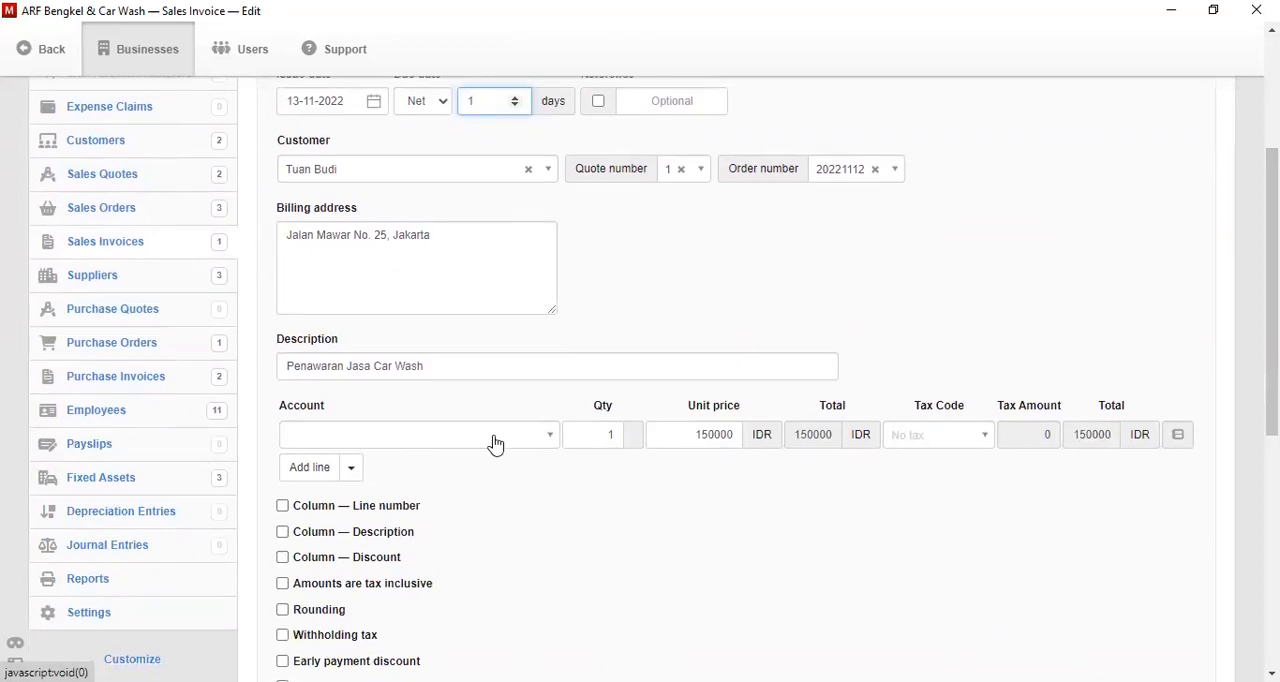
left_click(494, 444)
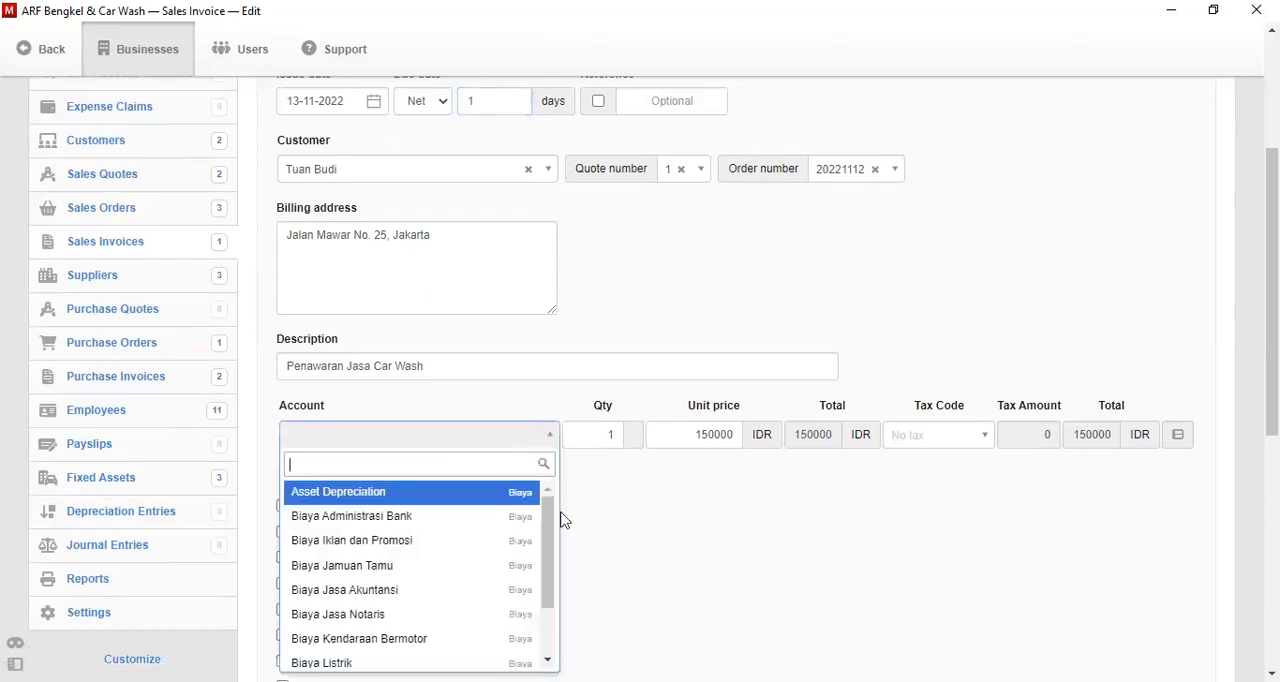
left_click_drag(544, 535, 548, 660)
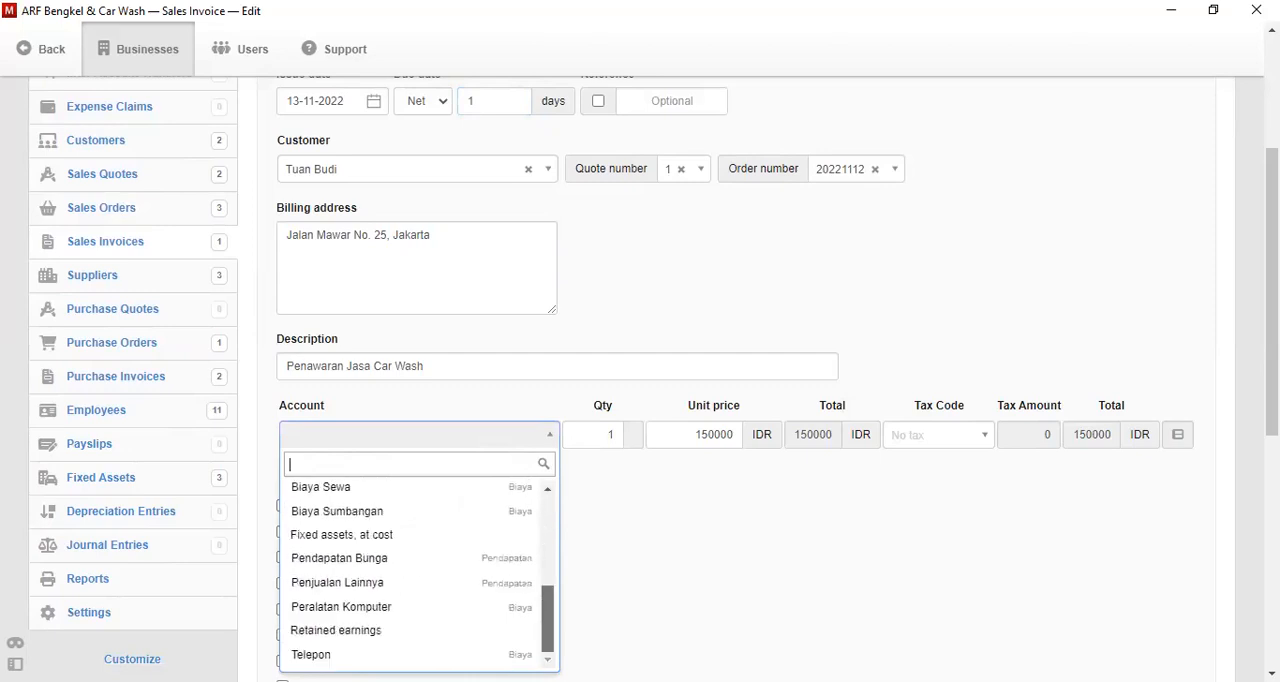
left_click(443, 583)
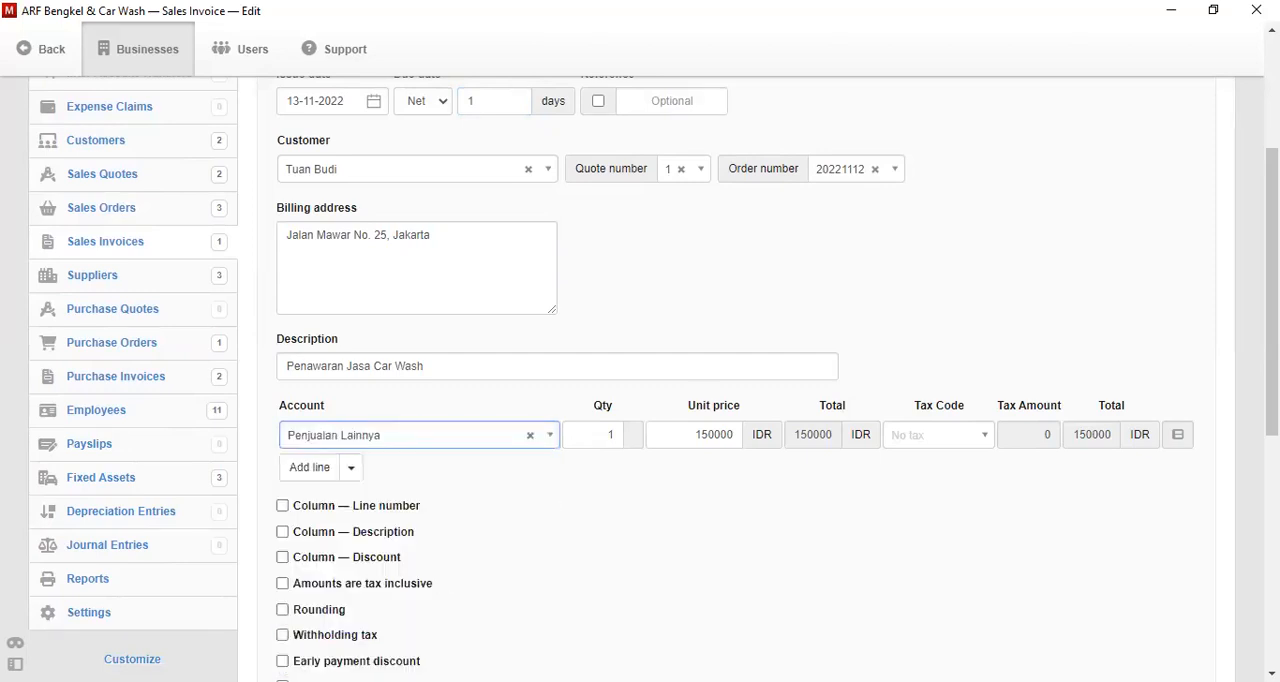
scroll(650, 380, "down", 3)
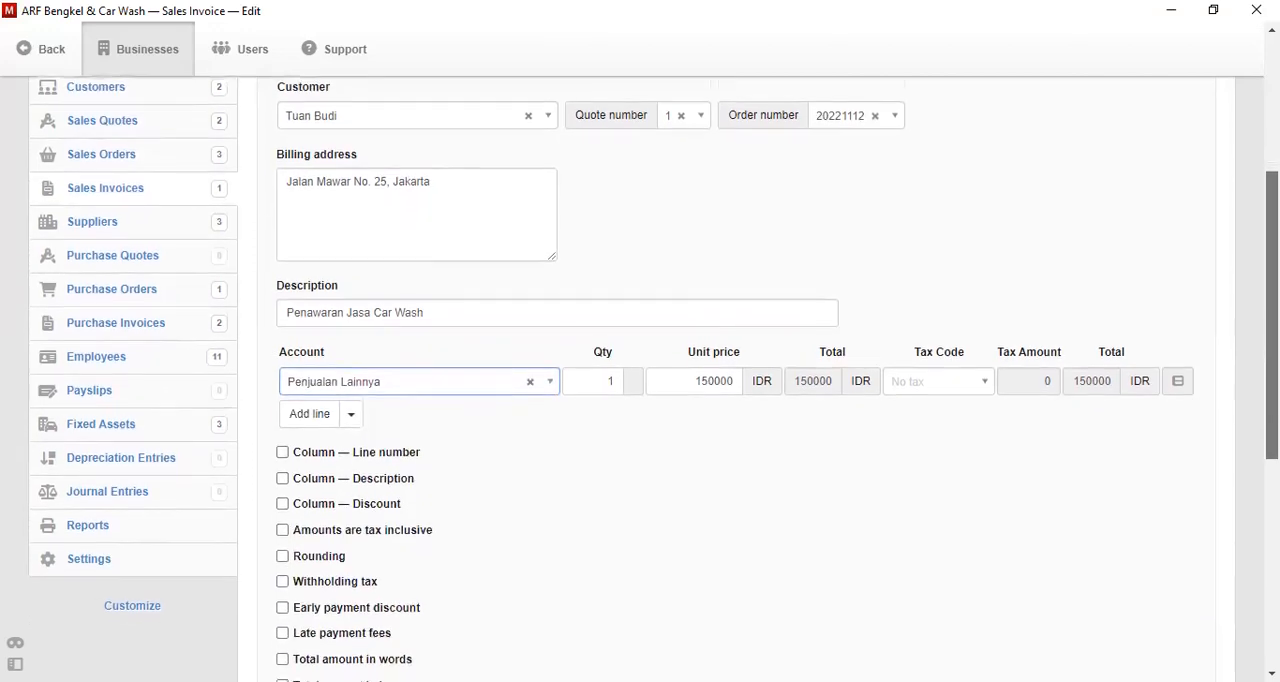
scroll(806, 330, "down", 6)
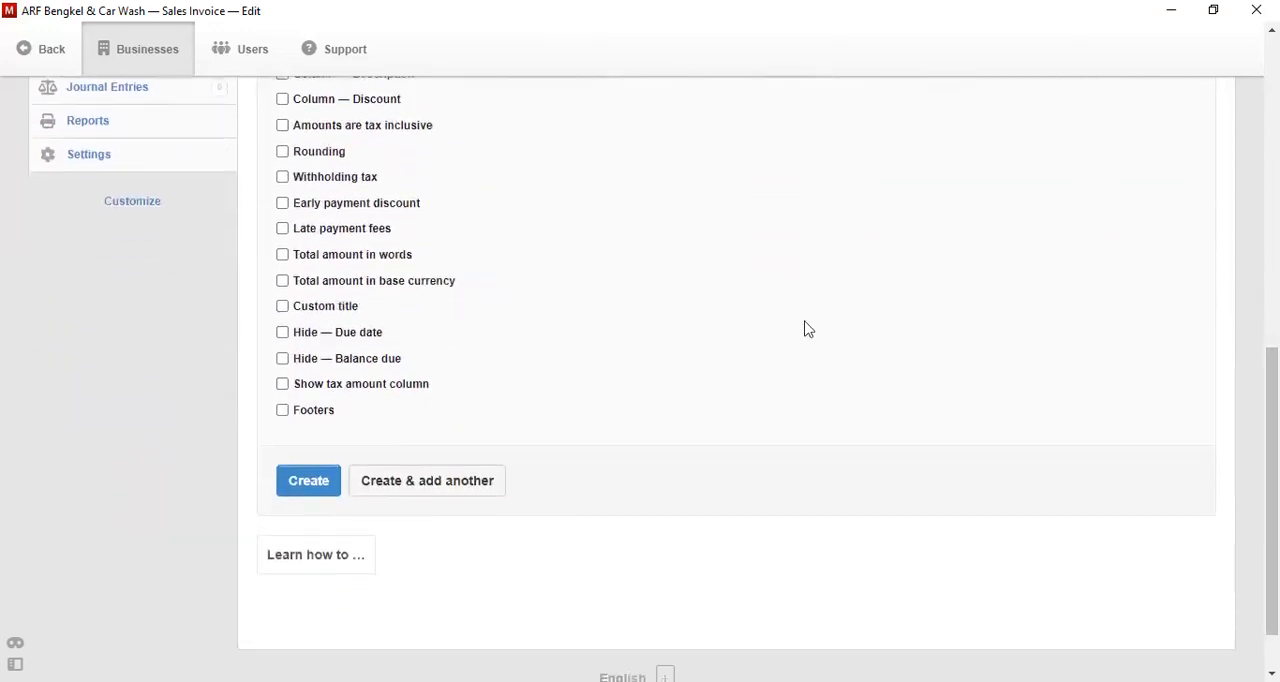
left_click(312, 488)
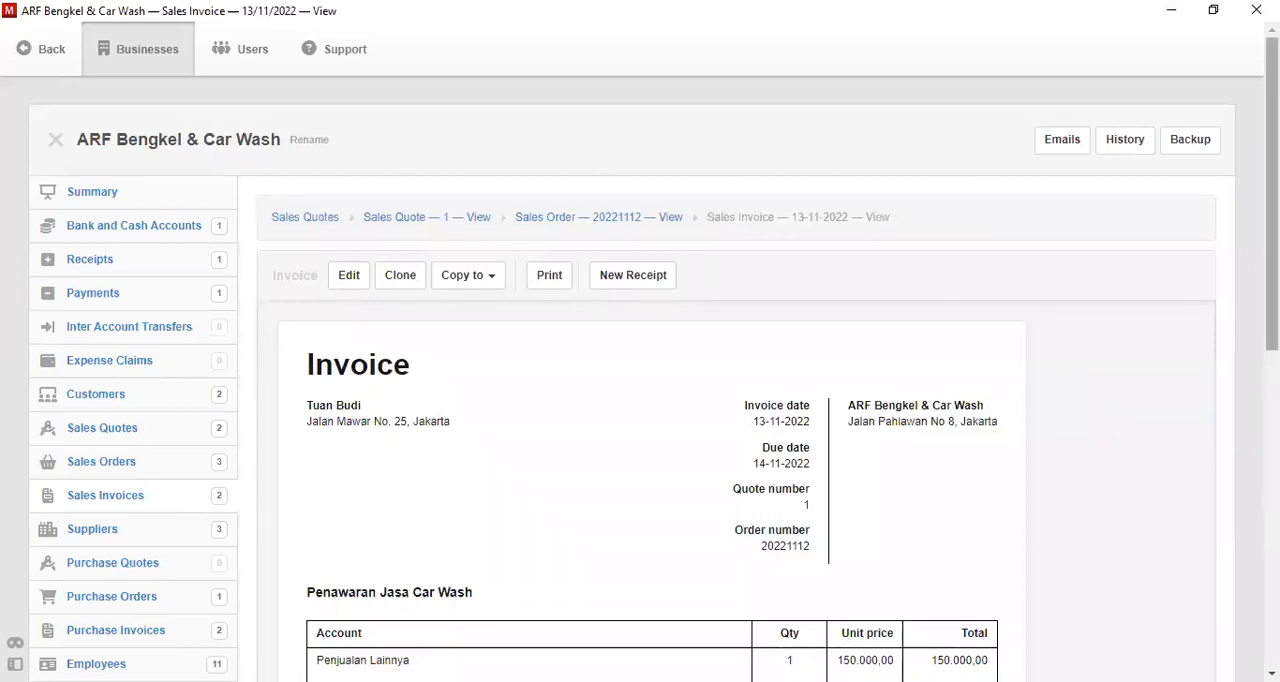
scroll(312, 493, "down", 3)
scroll(640, 380, "up", 3)
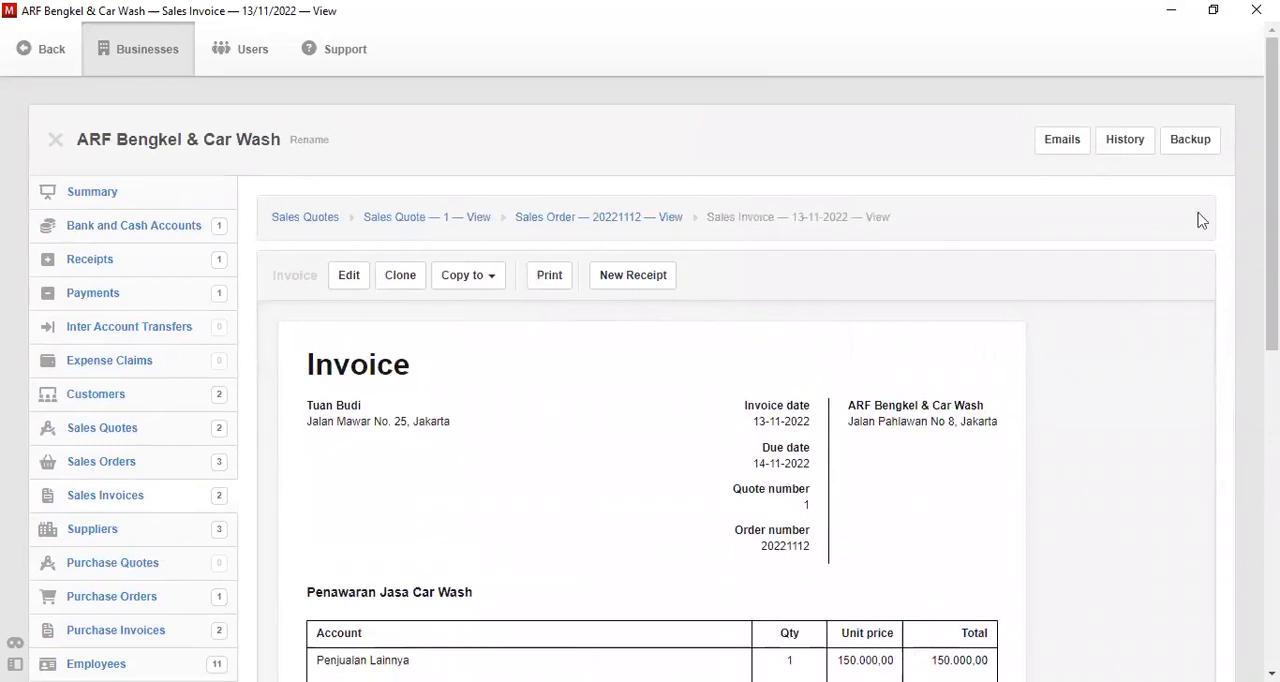
left_click(919, 80)
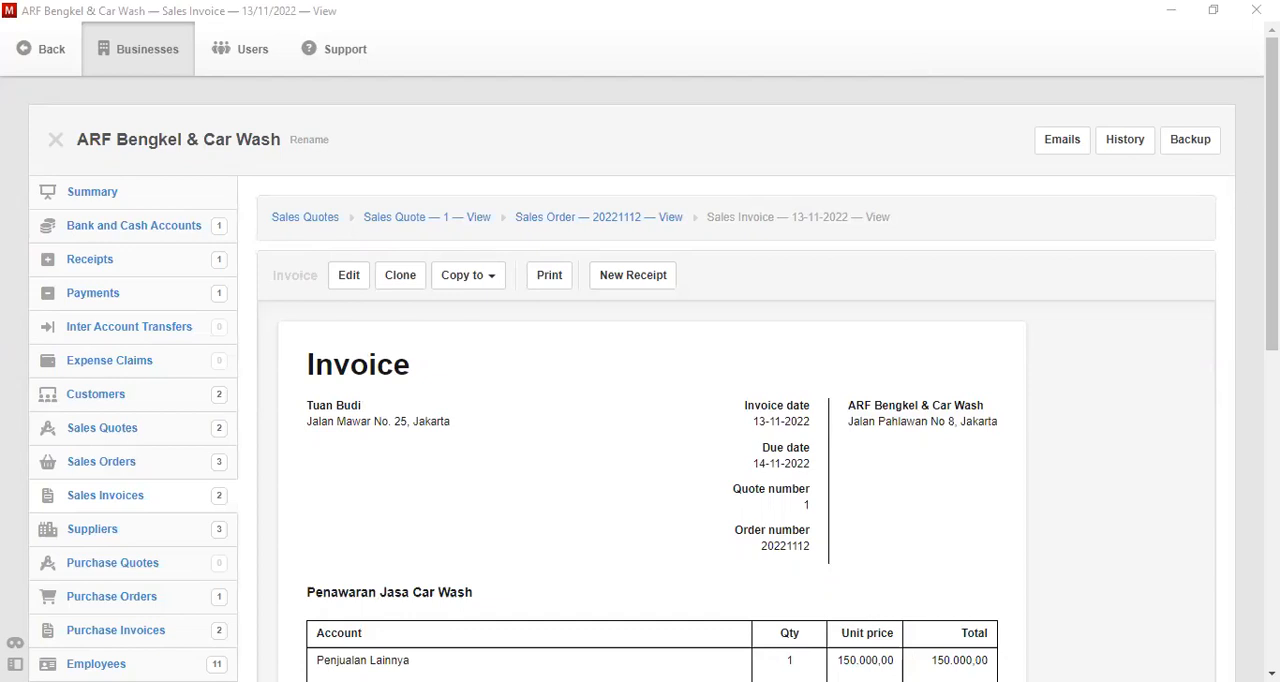
scroll(746, 400, "down", 2)
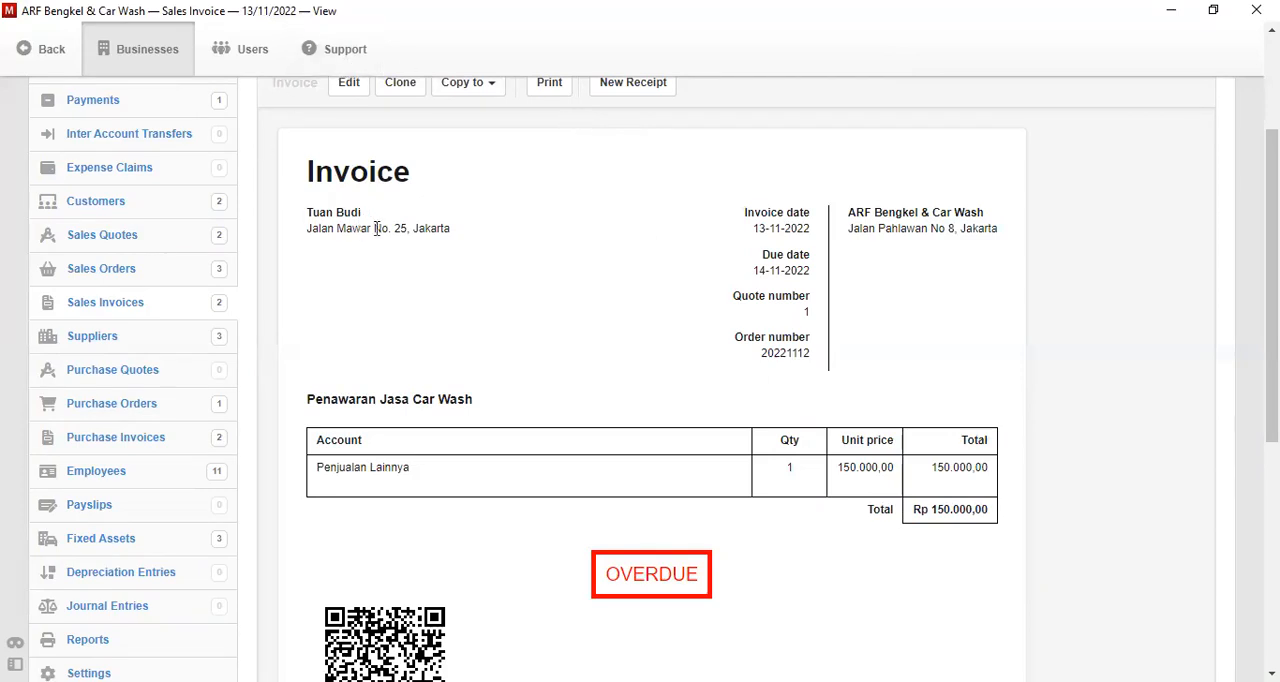
- Start a new receipt from the 13-11-2022 sales invoice and date it 14-11-2022
scroll(829, 243, "up", 3)
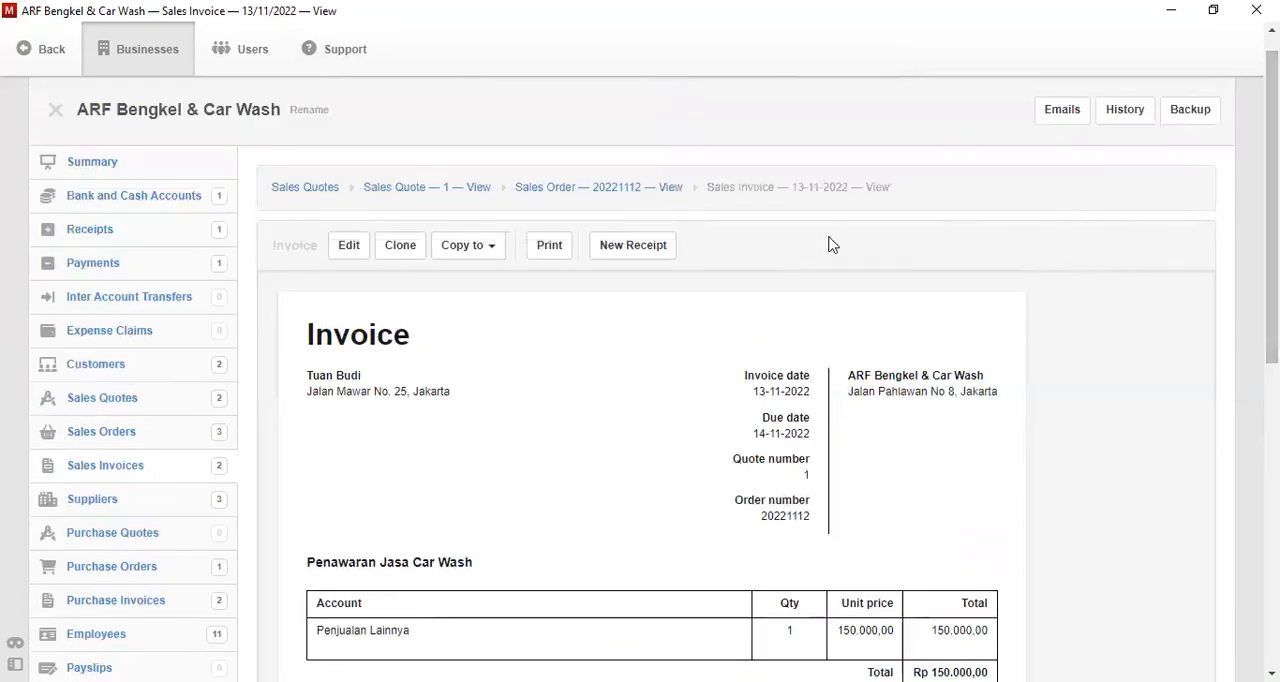
left_click(636, 259)
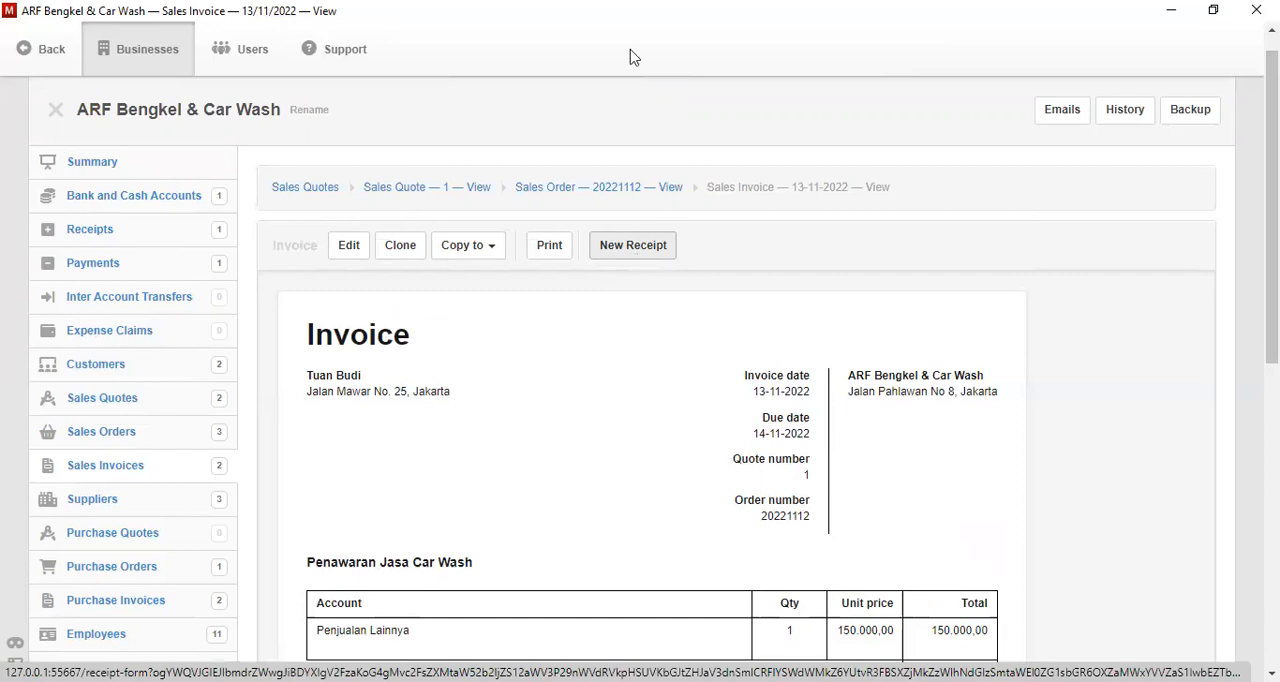
left_click(633, 247)
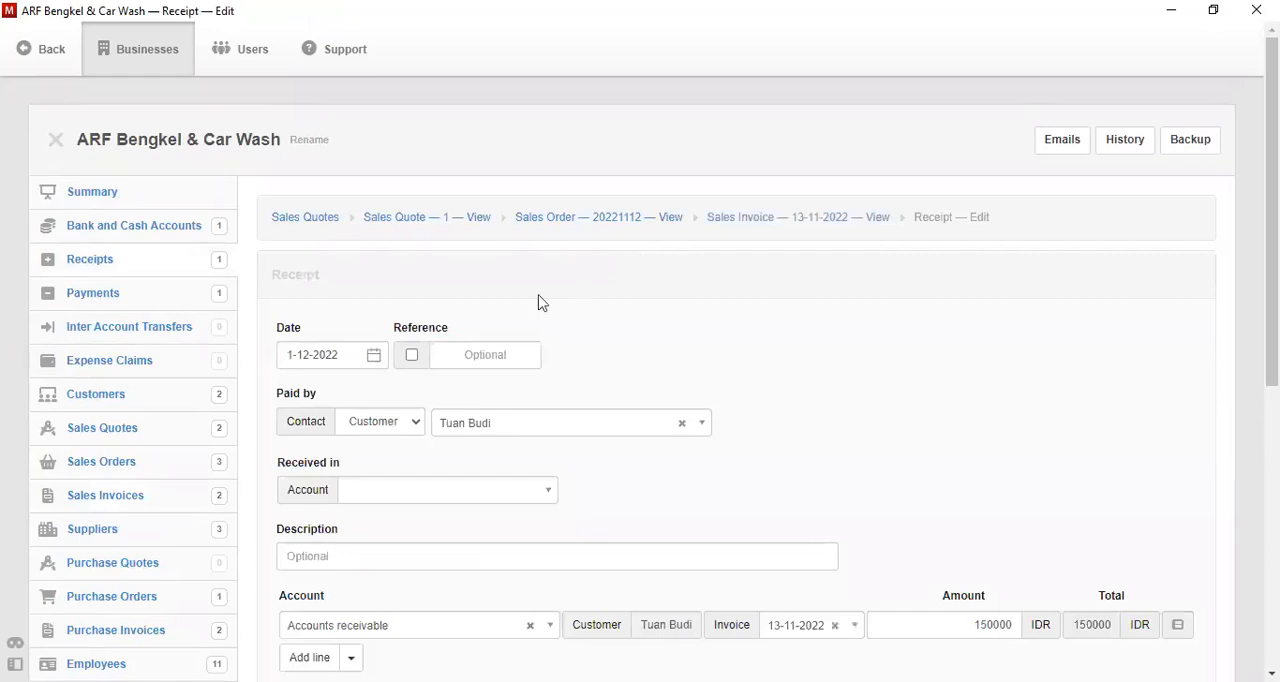
left_click(374, 356)
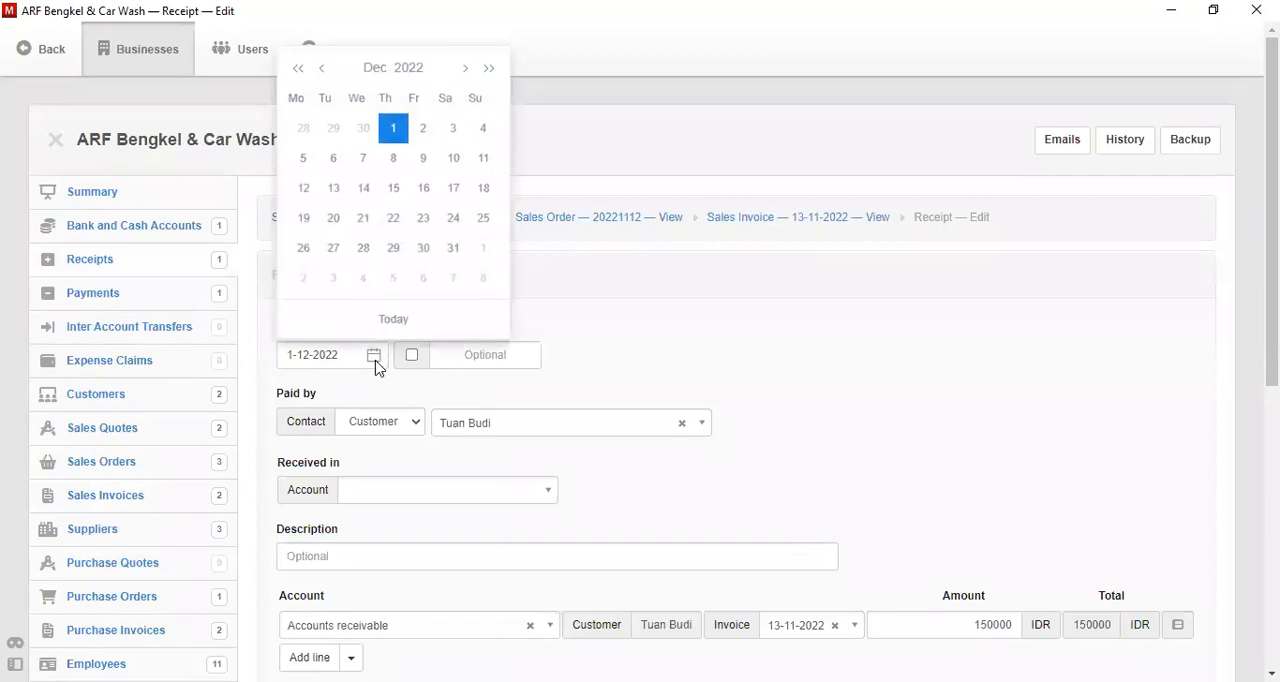
left_click(324, 70)
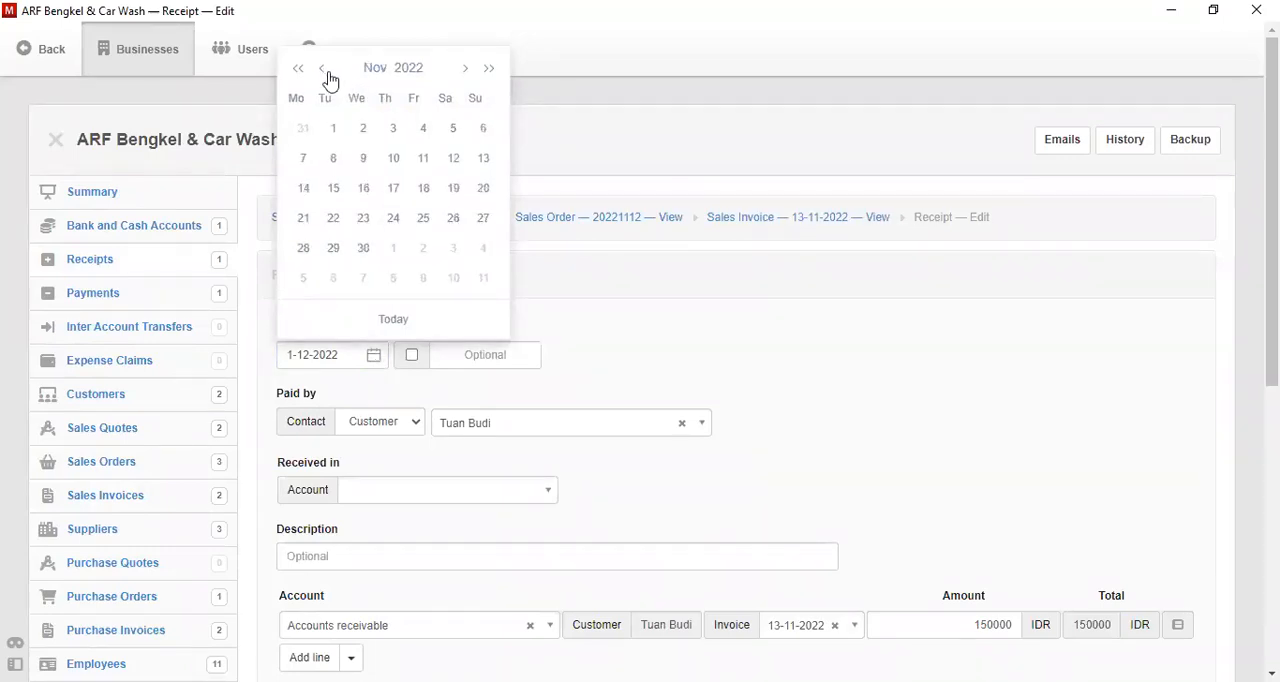
left_click(304, 189)
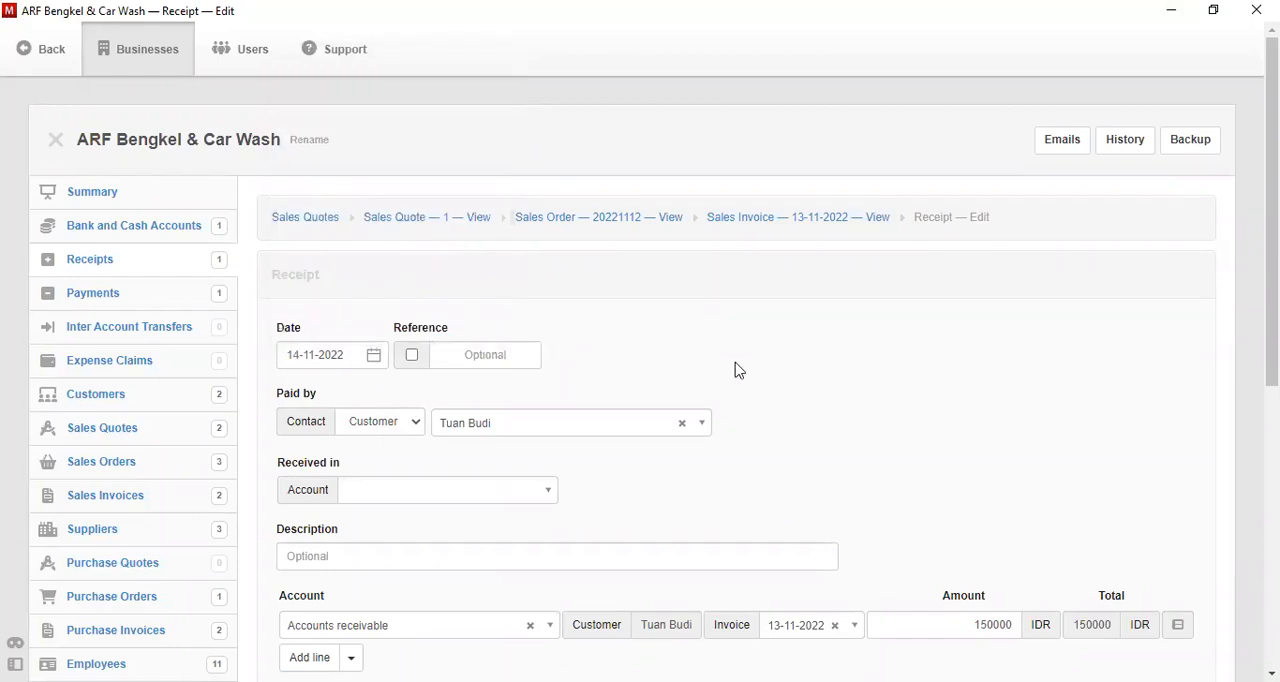
- Set Bank BRI as the account in which the receipt is received
scroll(1147, 323, "down", 1)
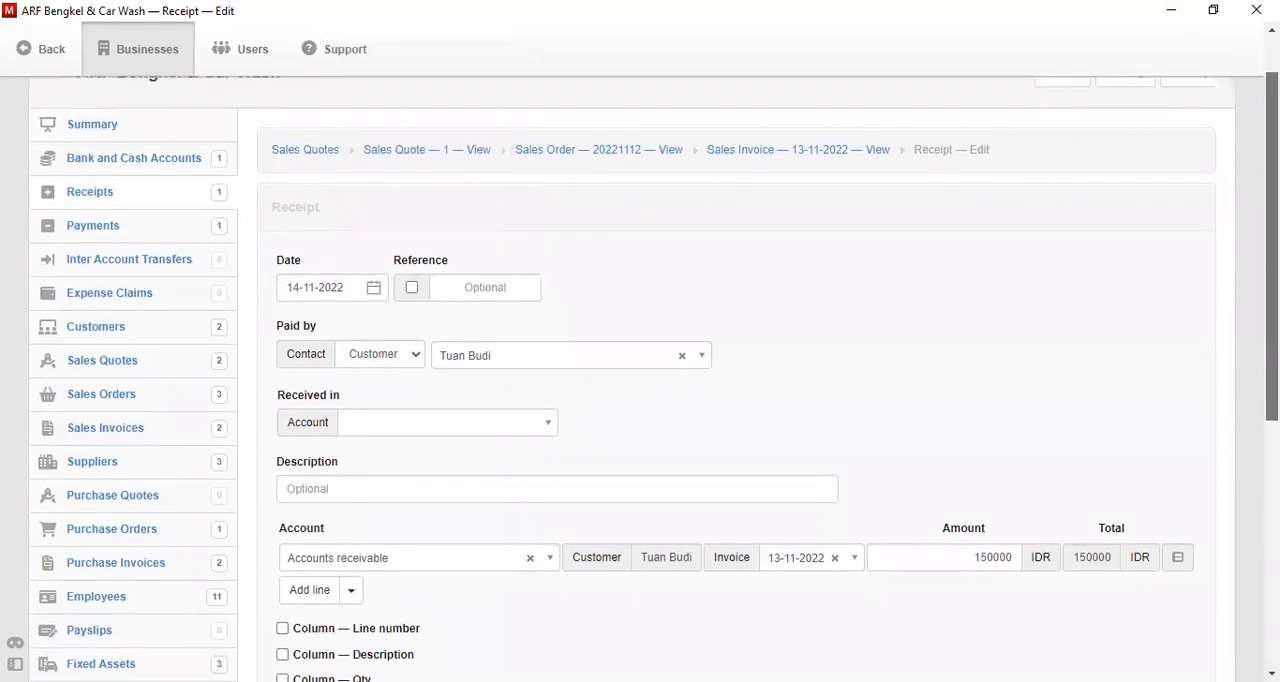
left_click(549, 422)
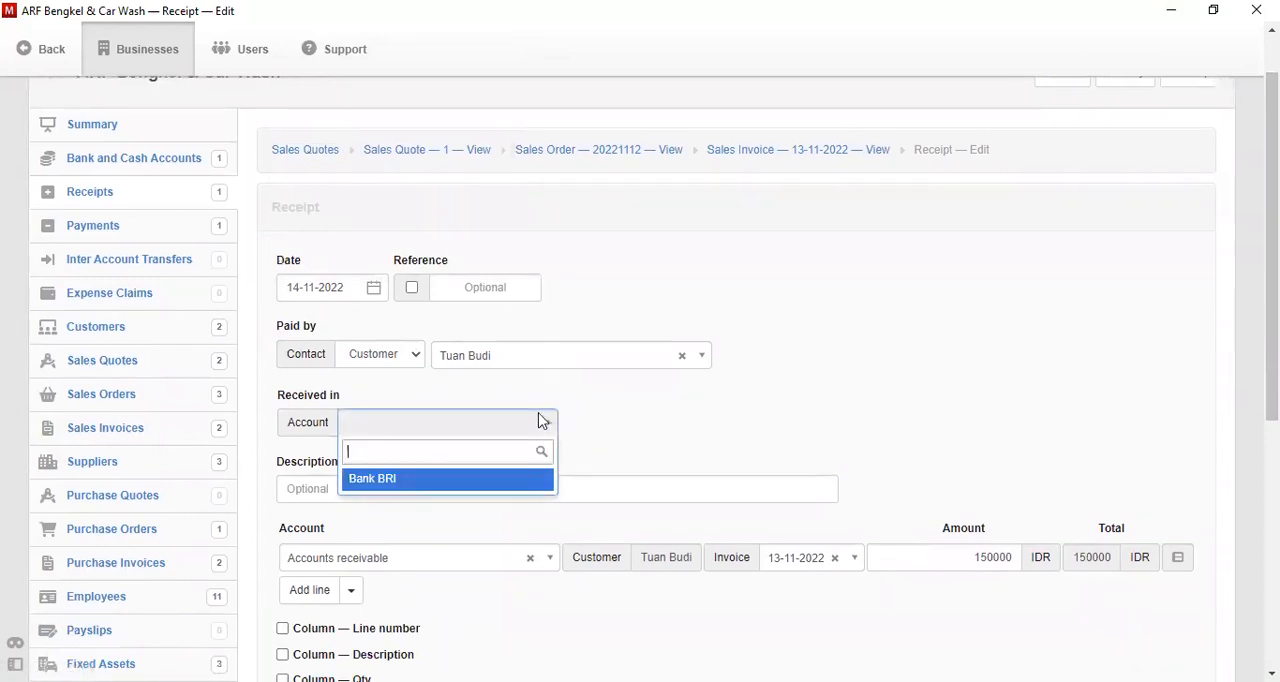
left_click(456, 479)
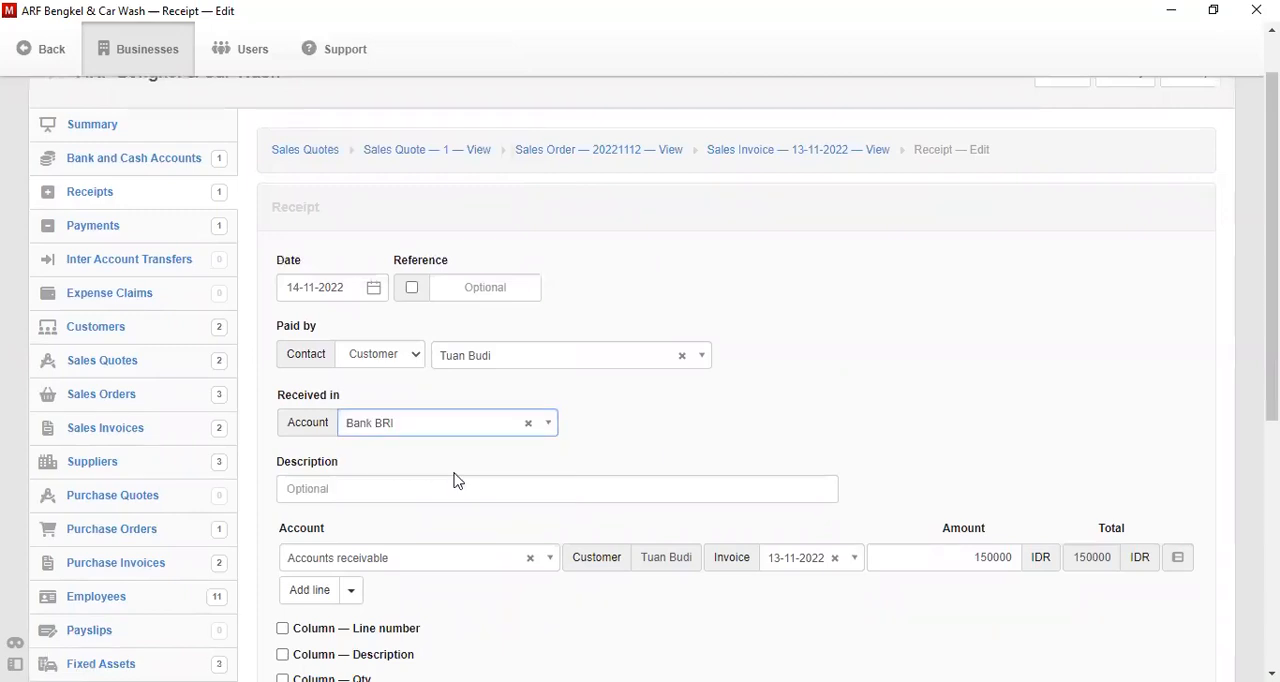
- Describe the receipt as Payment Sales Invoice and create it
left_click_drag(1271, 330, 1271, 370)
left_click(615, 408)
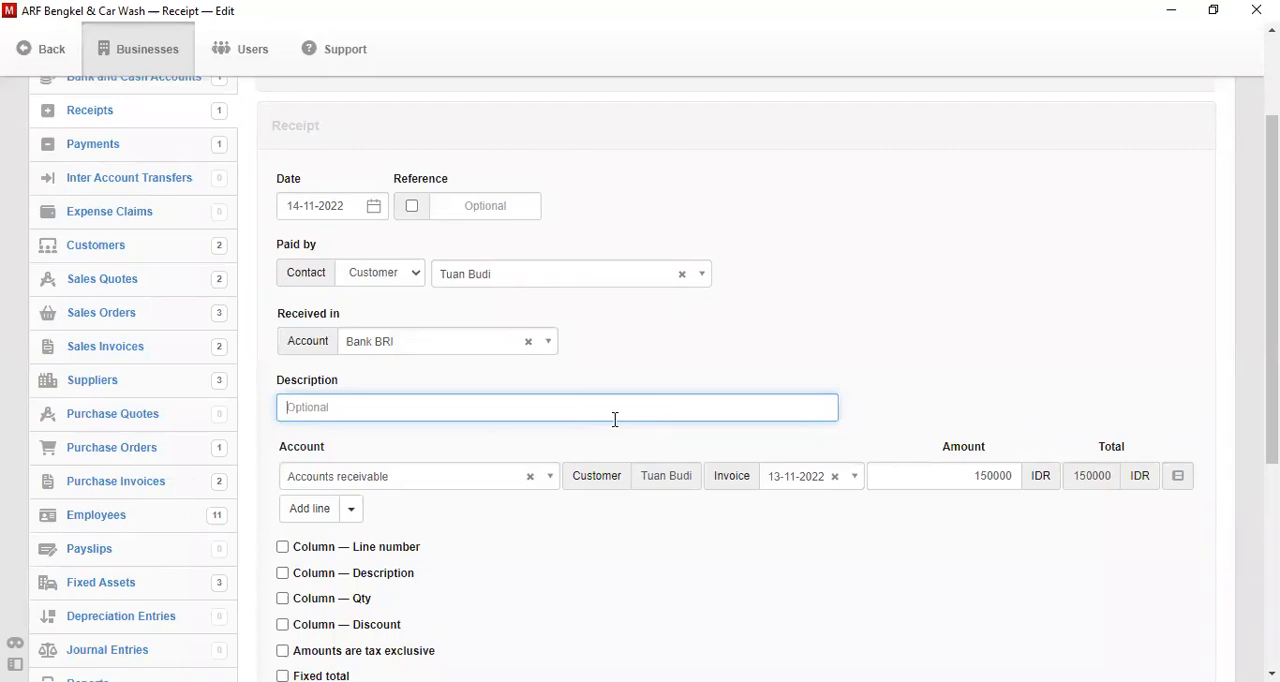
type("Payment Sales Invoice")
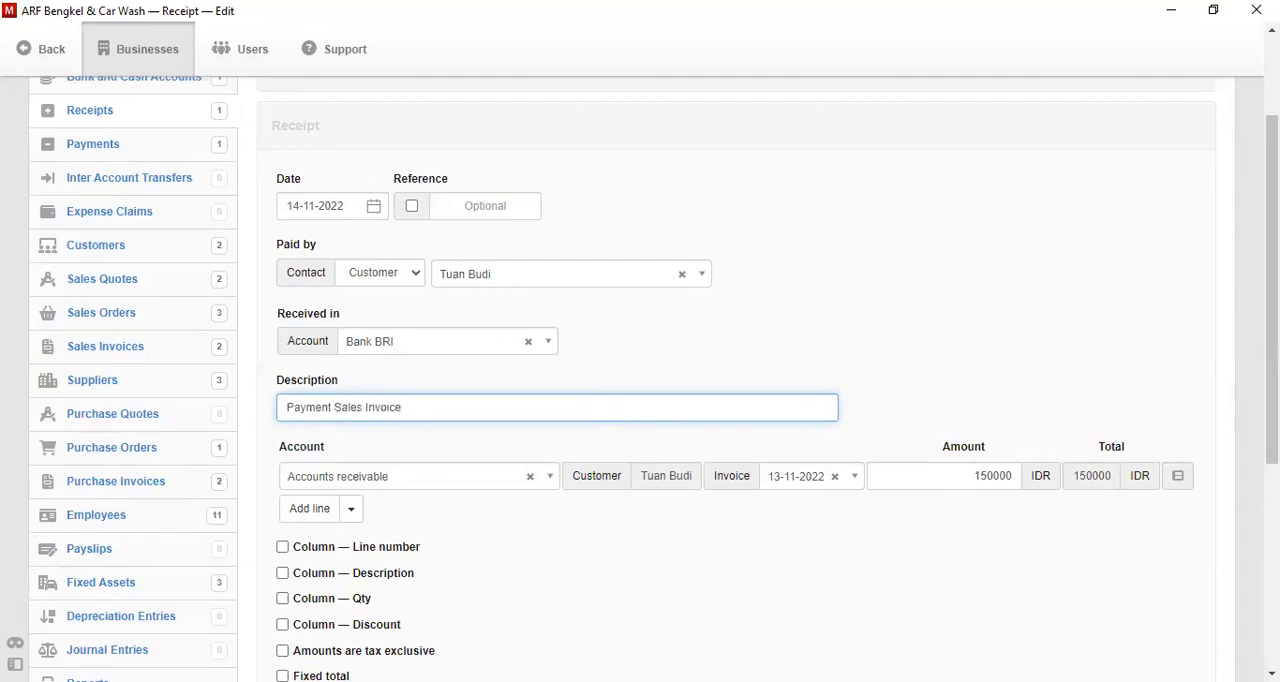
scroll(804, 421, "down", 1)
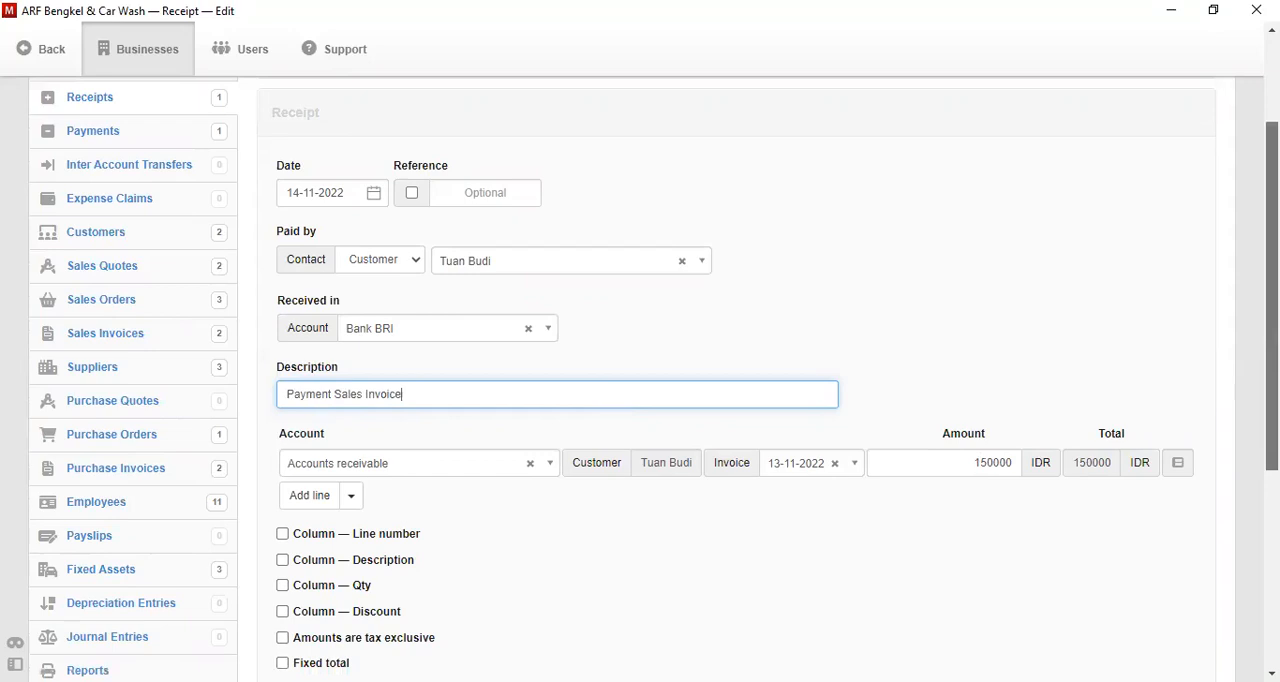
scroll(320, 578, "down", 10)
left_click(320, 578)
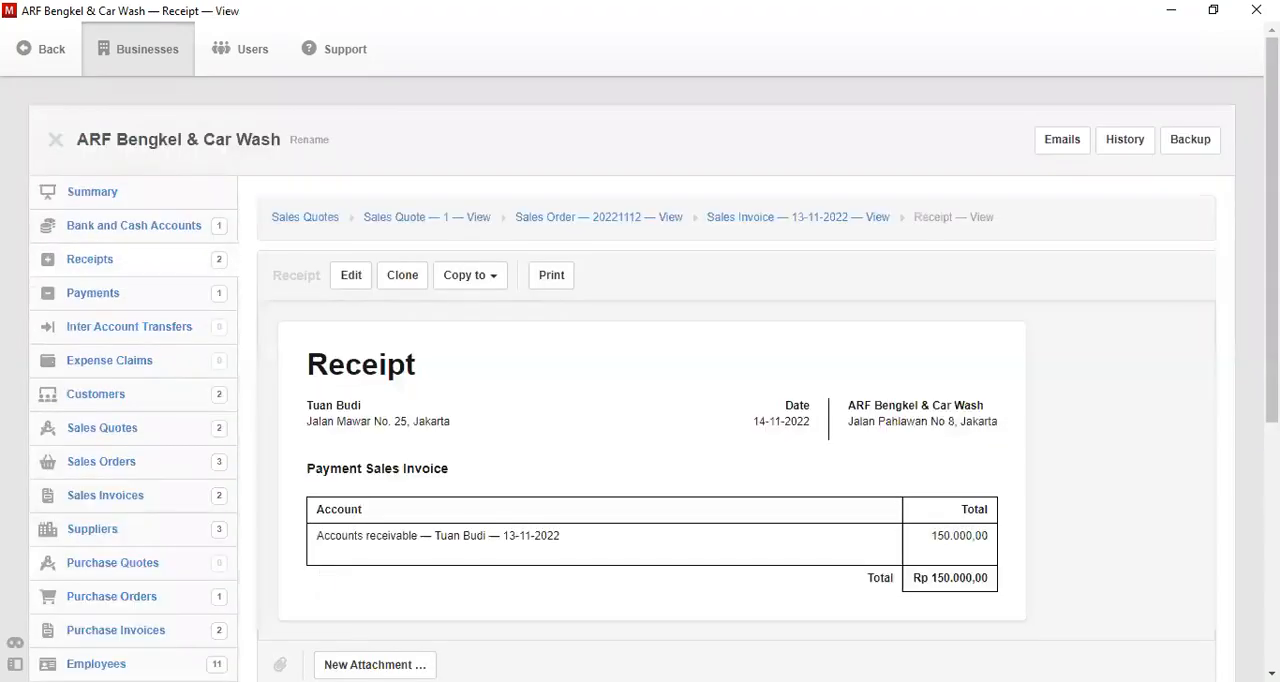
scroll(640, 400, "down", 5)
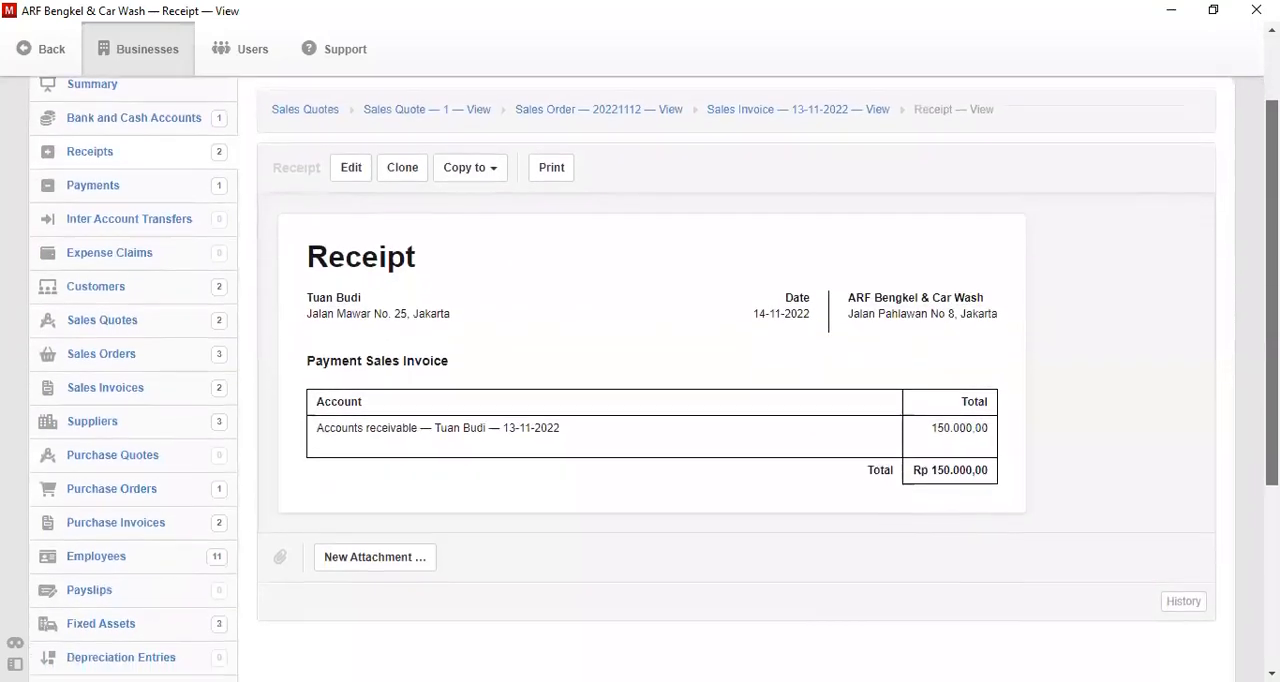
scroll(640, 400, "down", 3)
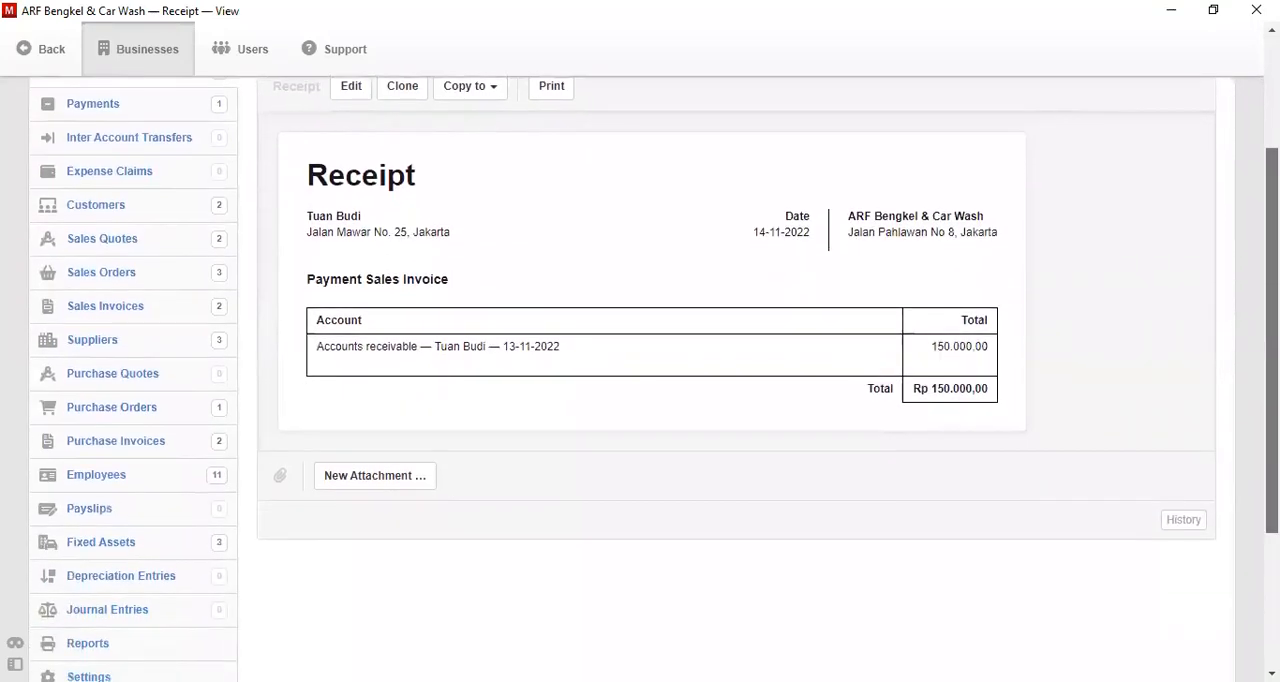
scroll(640, 400, "up", 6)
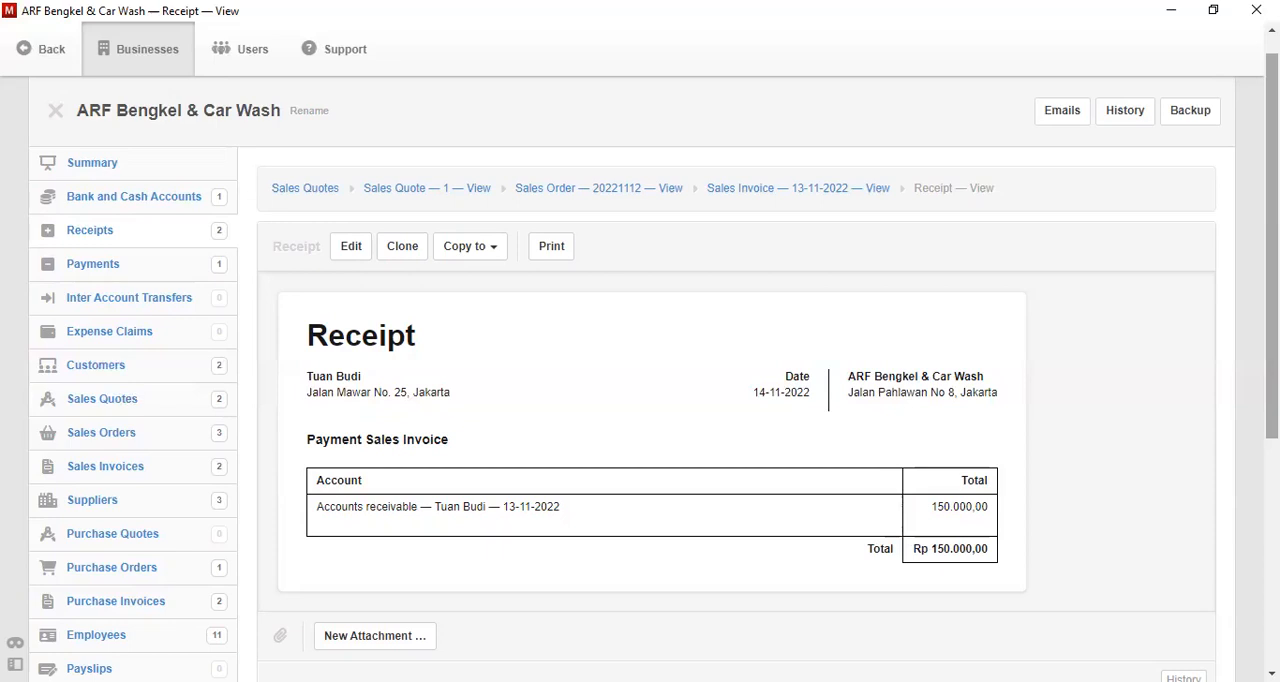
- Start a new profit and loss statement account in the chart of accounts
scroll(586, 594, "down", 5)
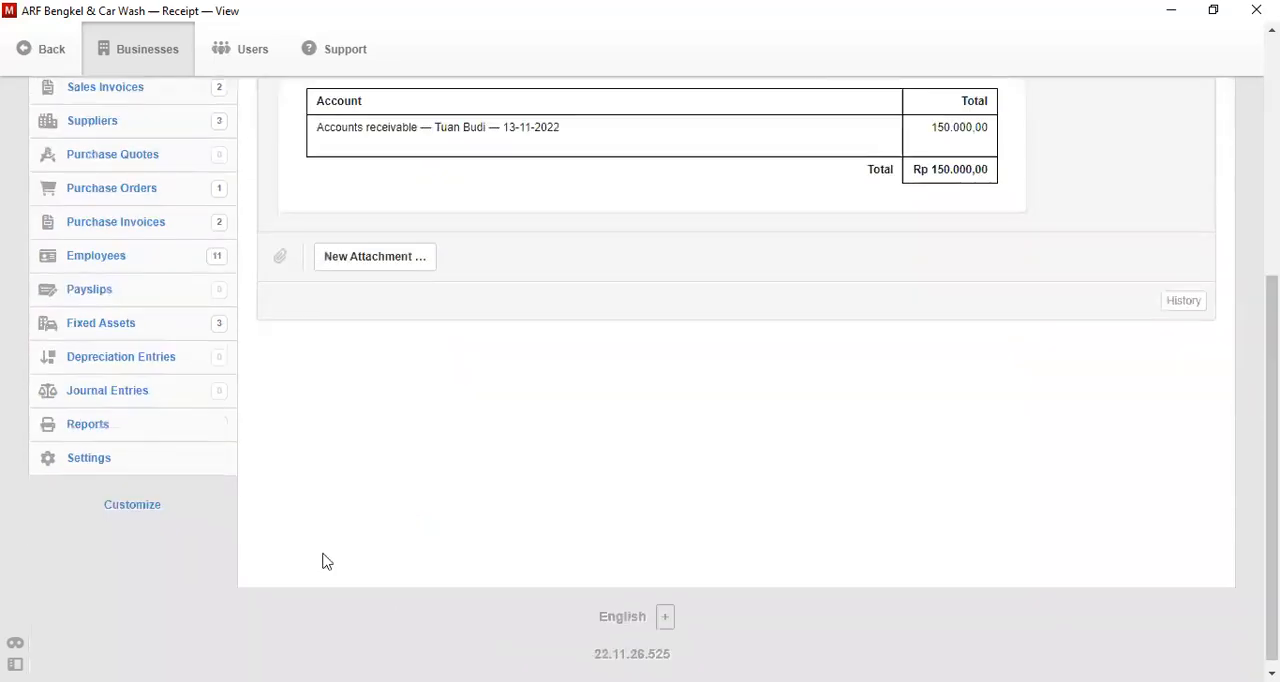
left_click(116, 462)
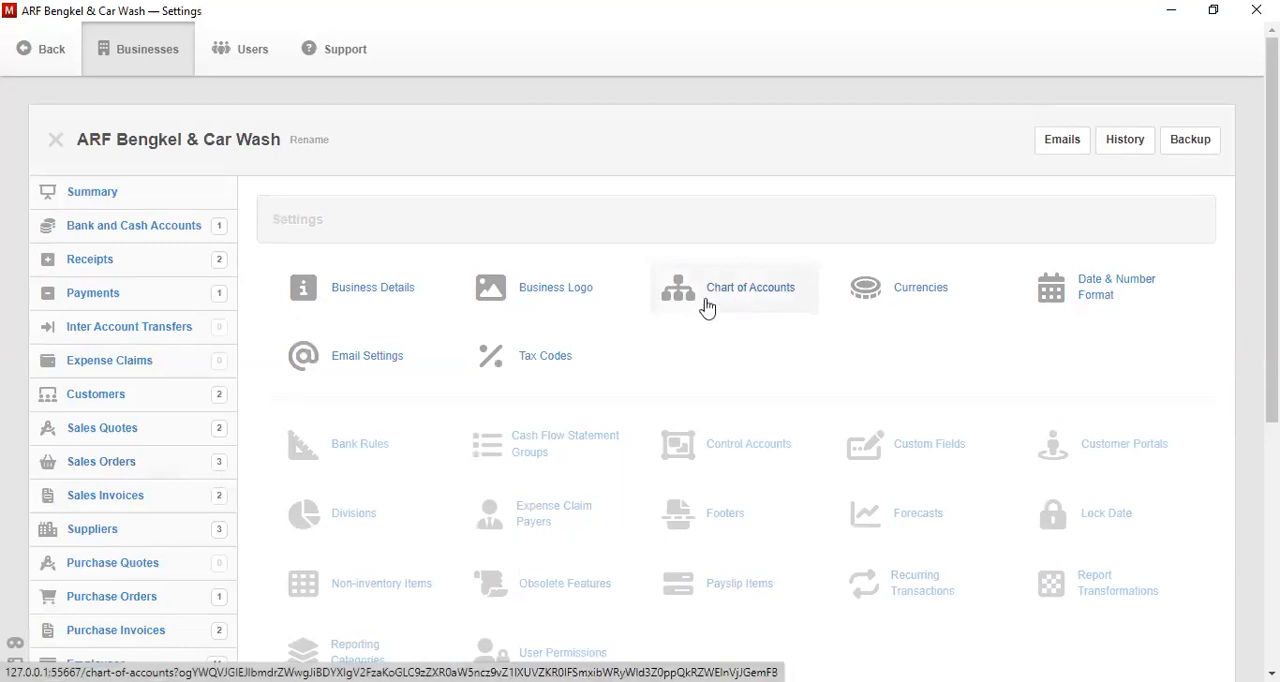
left_click(707, 307)
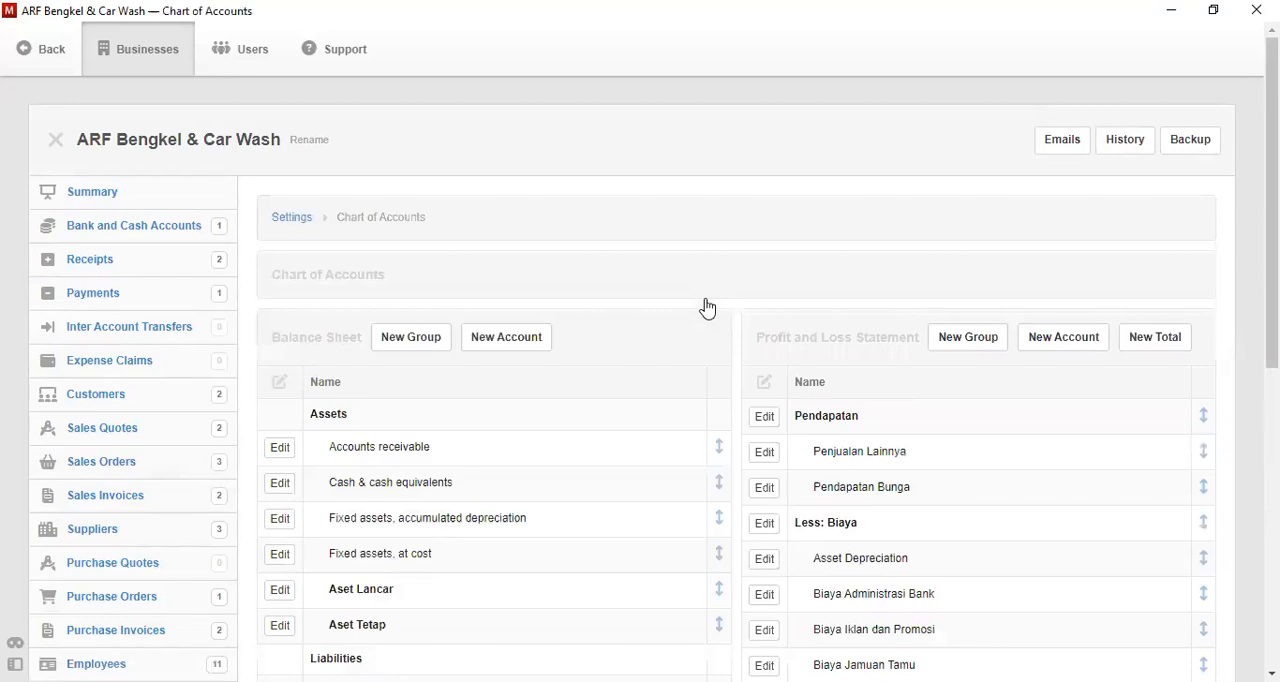
left_click(1038, 342)
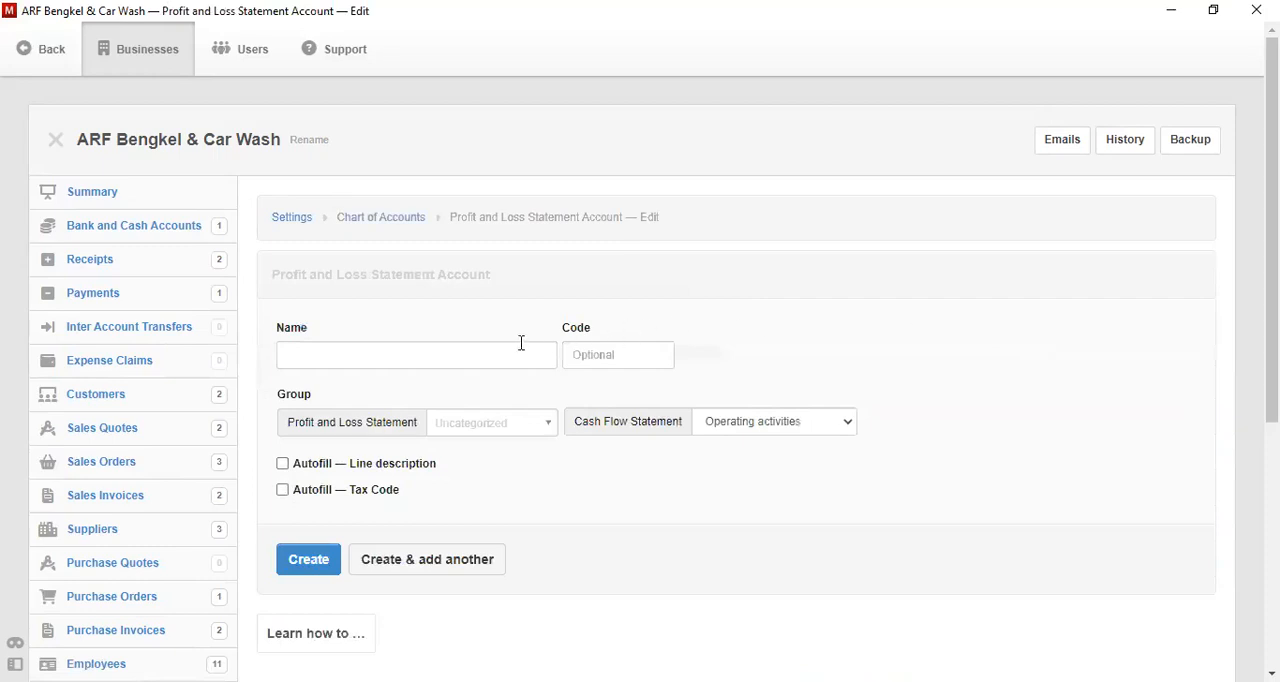
- Name the account Labor Expense in the Biaya group, keep Operating activities for cash flow, and create it
left_click(521, 347)
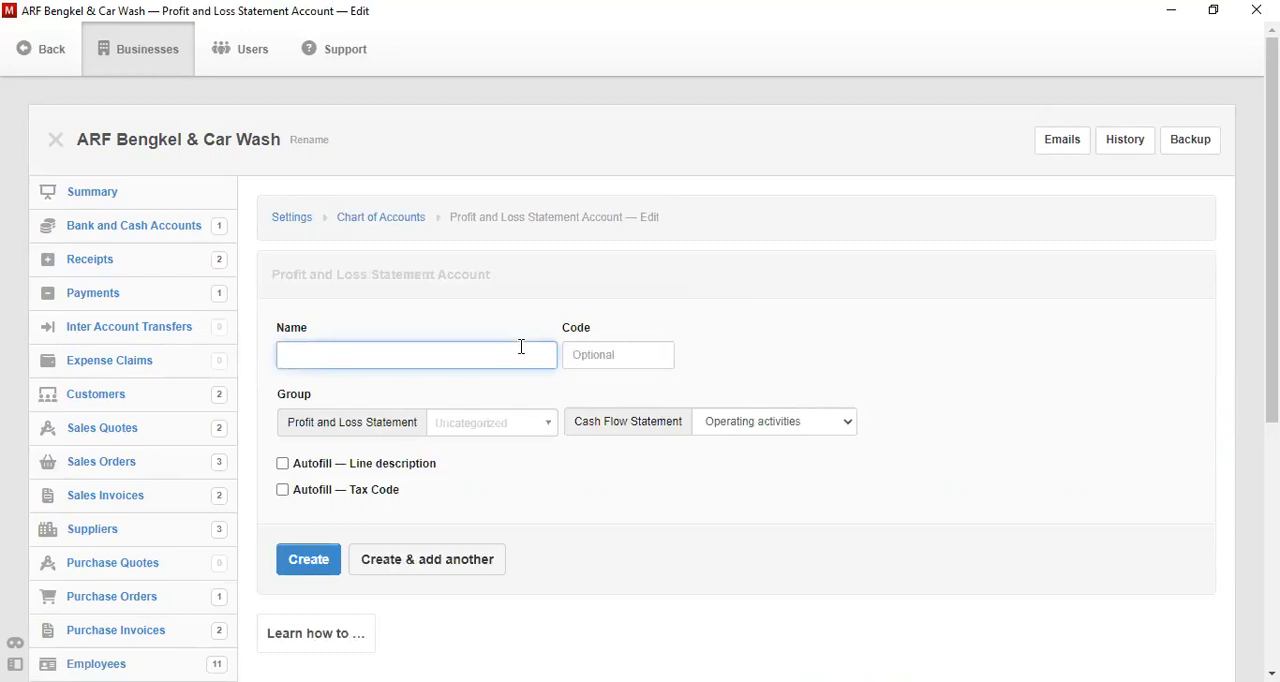
type("Labor Expense")
left_click(514, 432)
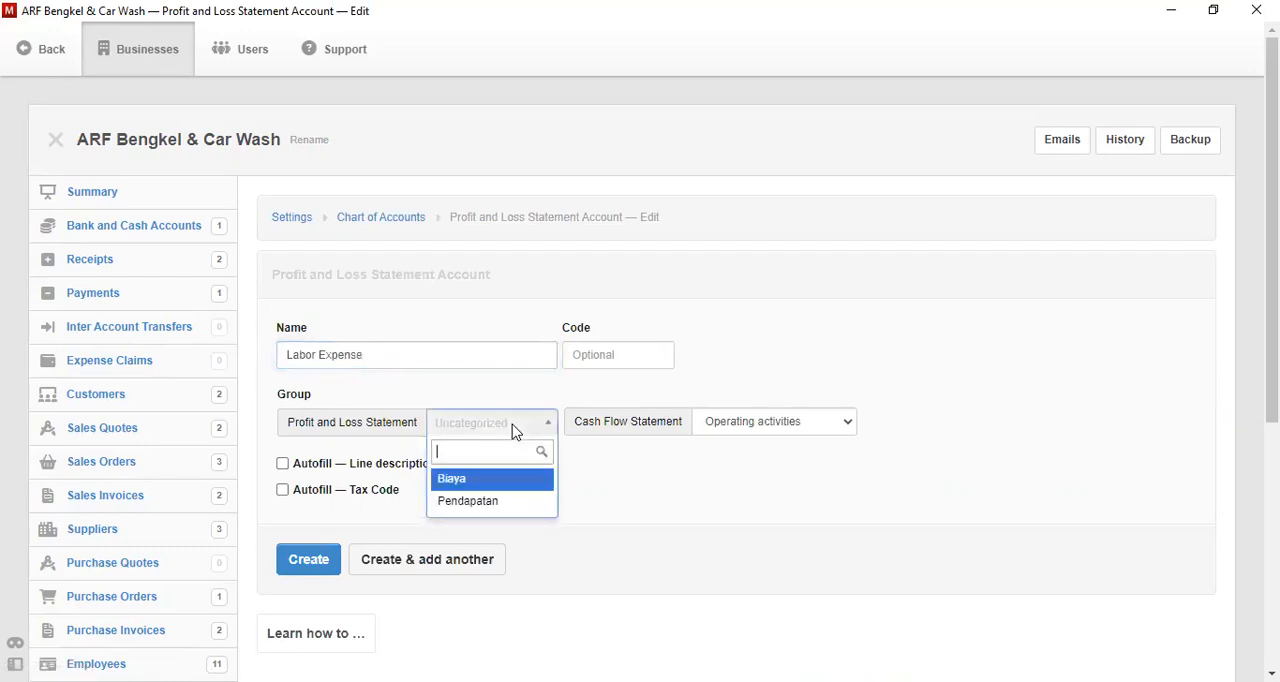
left_click(499, 479)
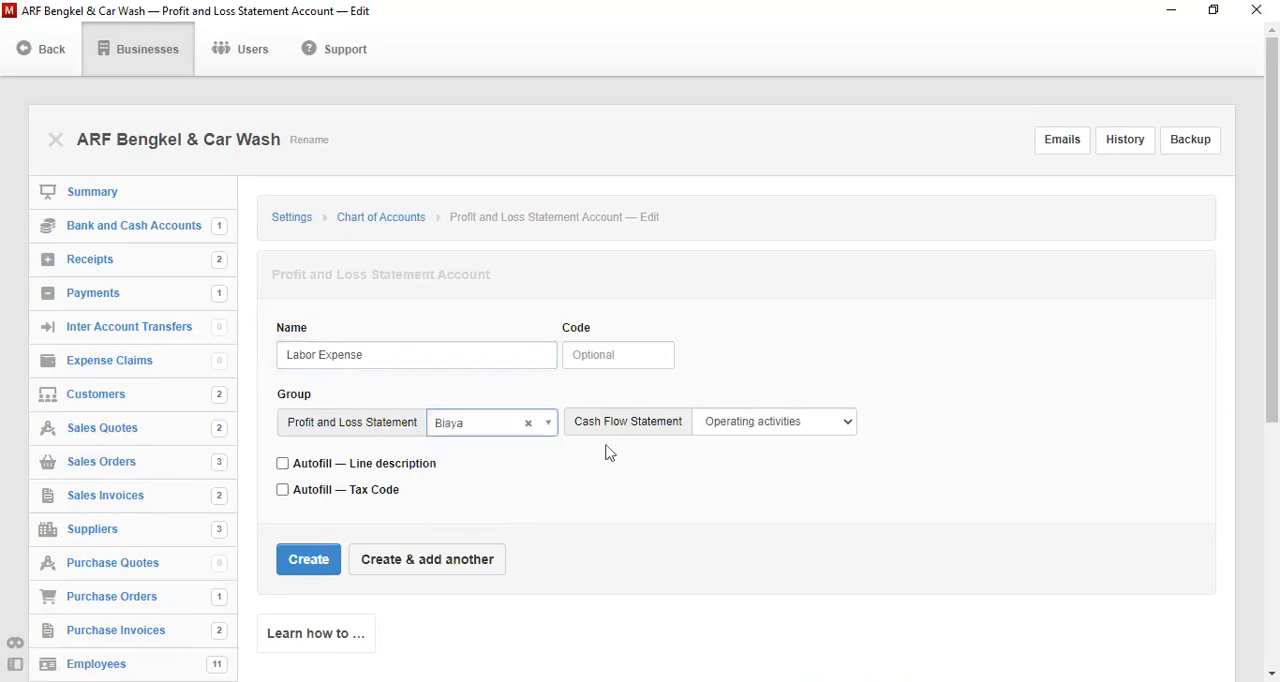
left_click(784, 422)
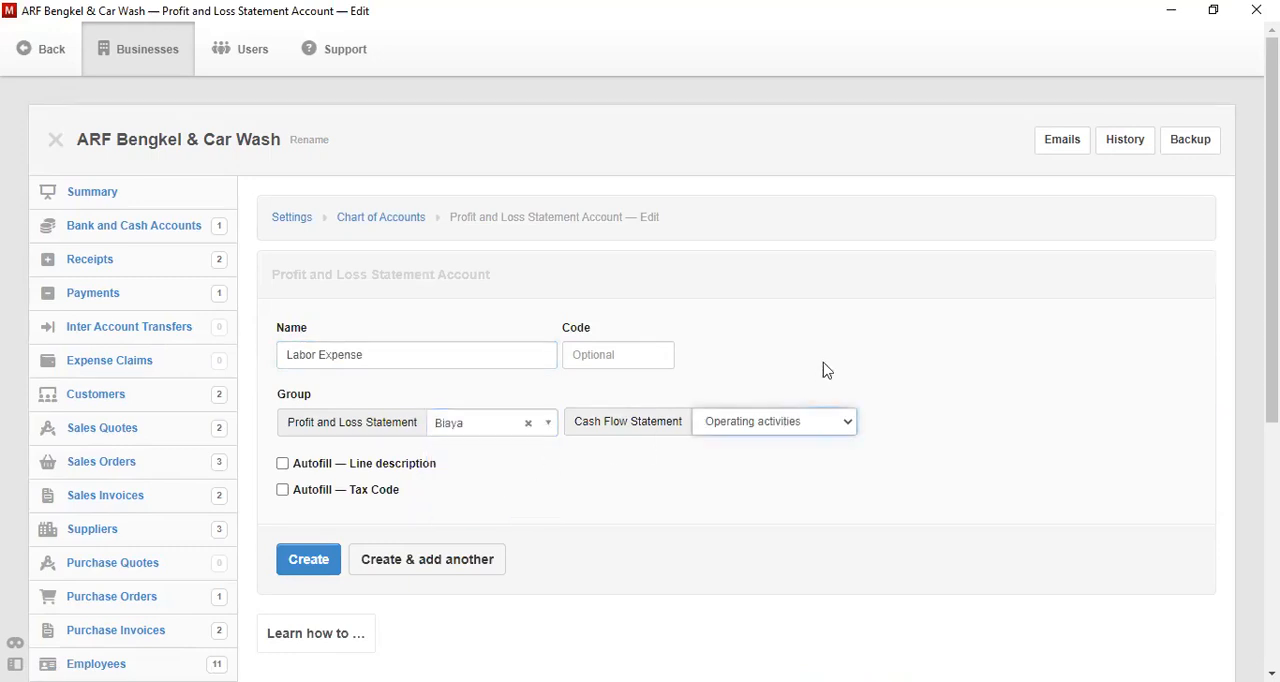
left_click(827, 371)
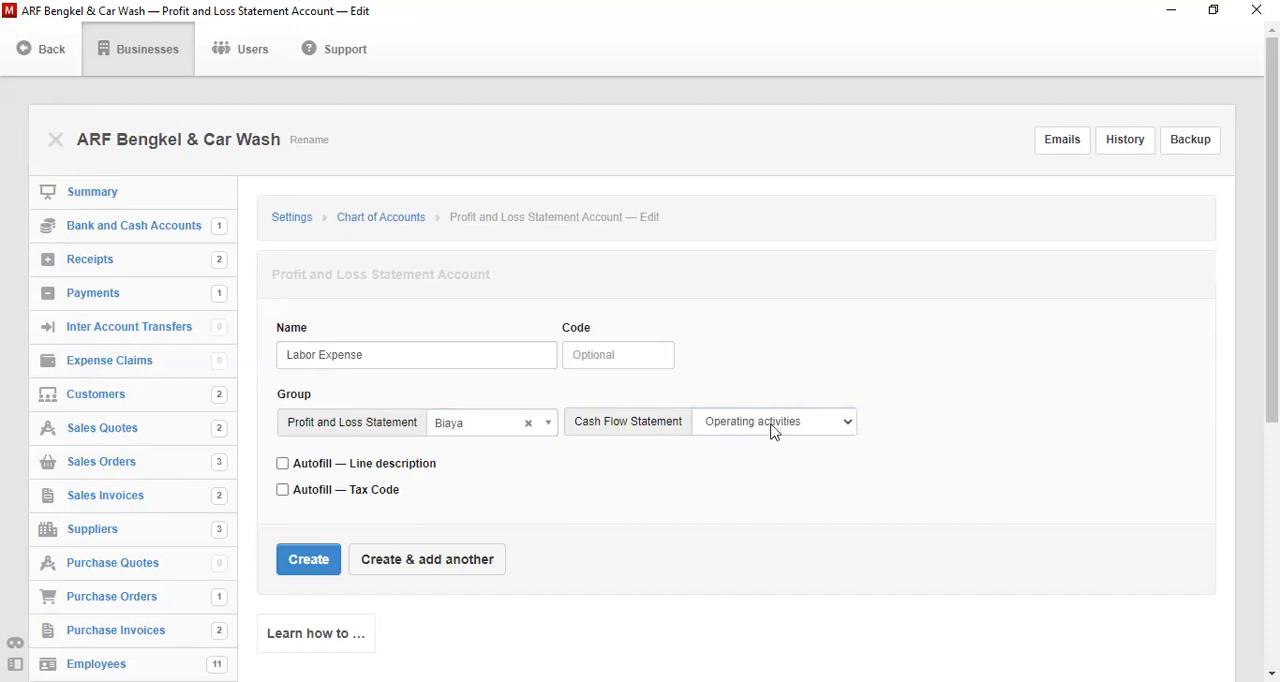
left_click(293, 563)
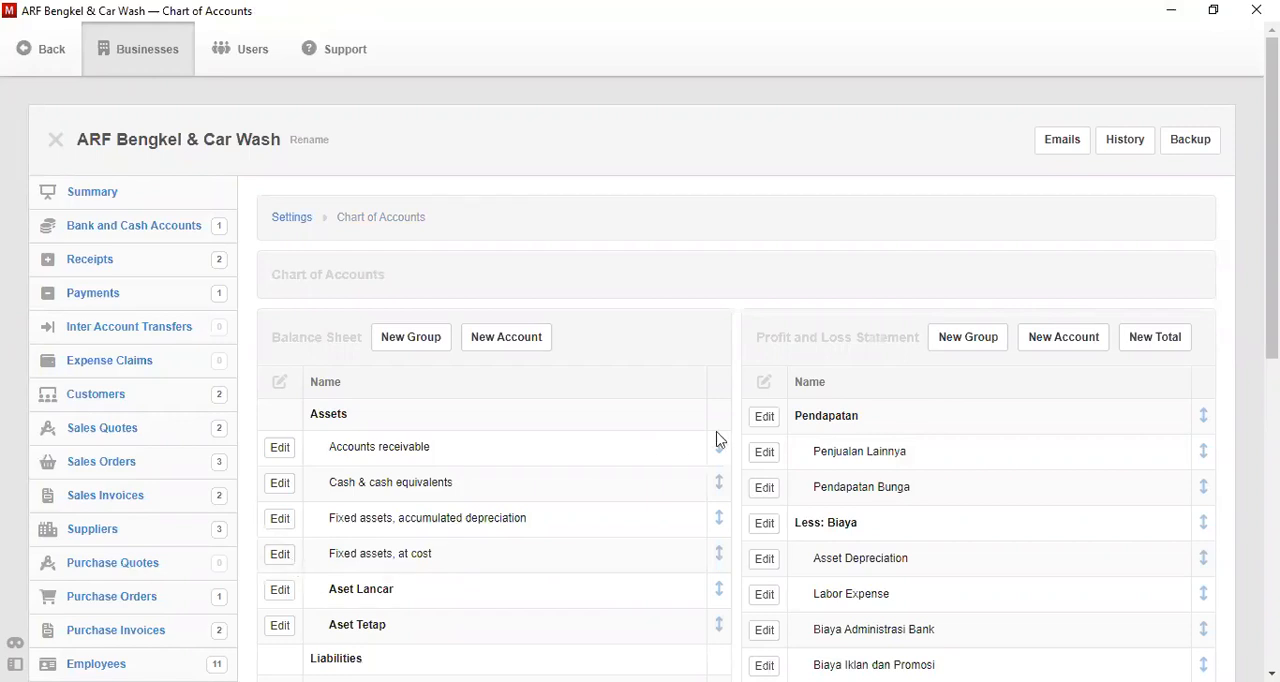
scroll(1270, 200, "down", 2)
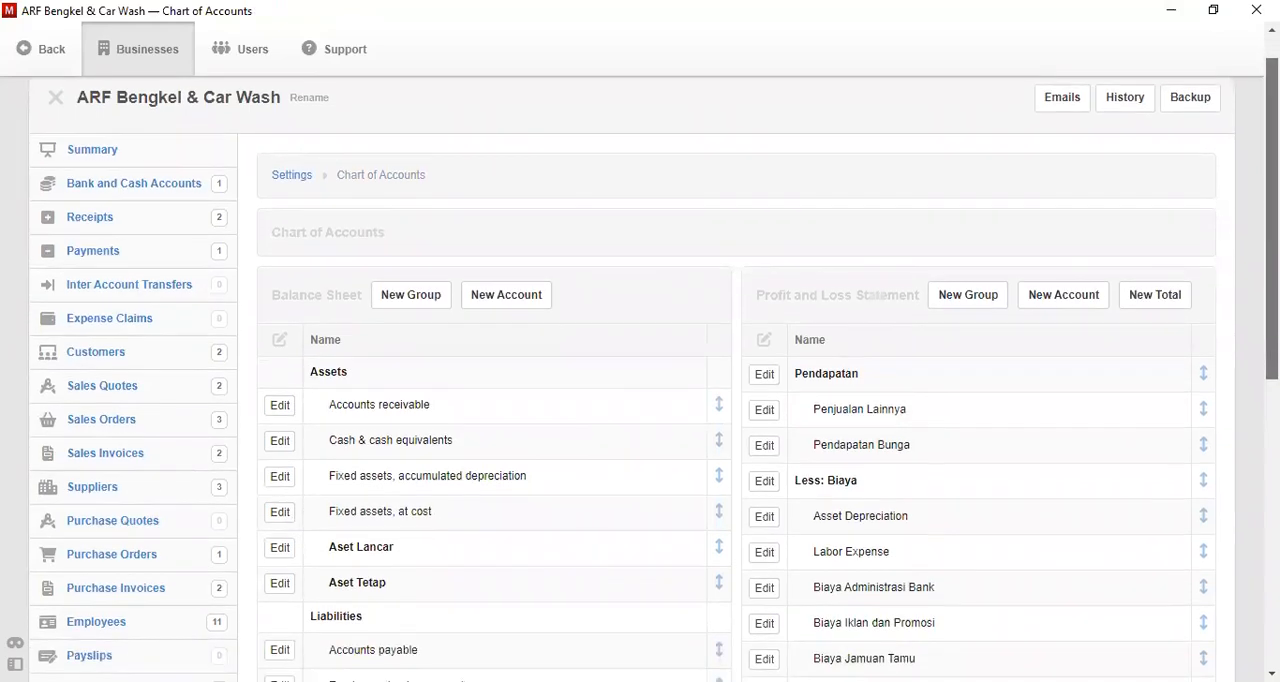
scroll(1270, 240, "down", 3)
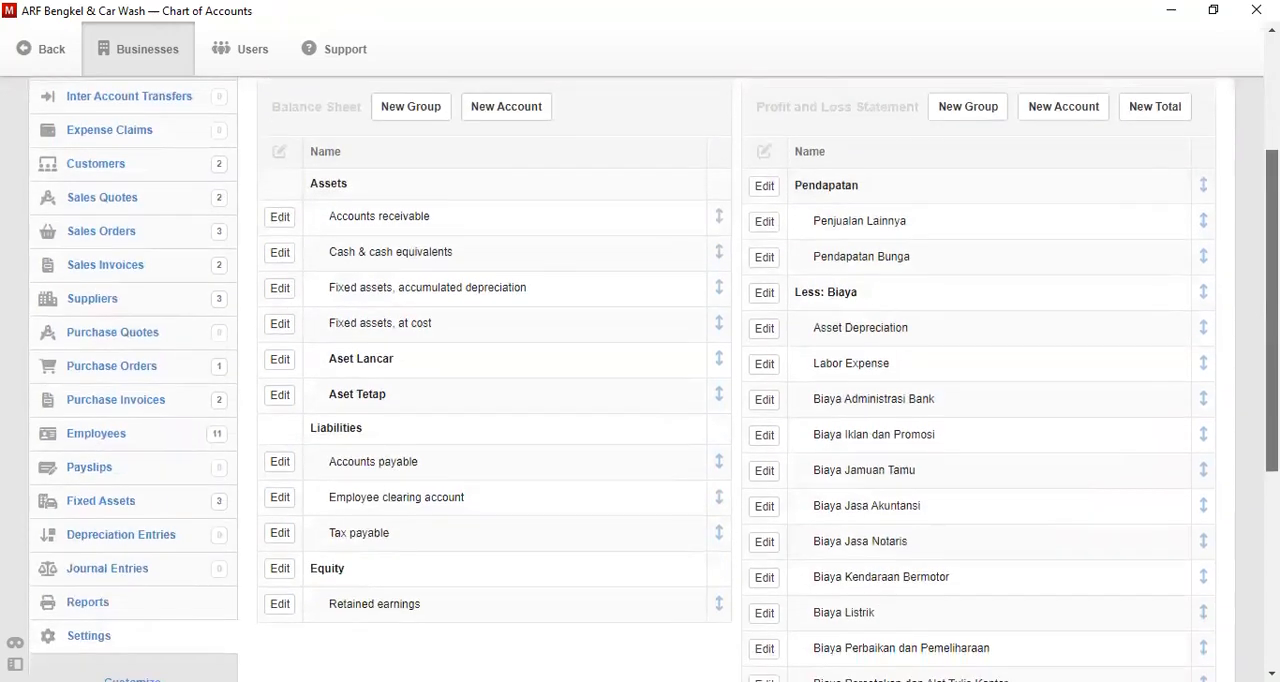
scroll(654, 380, "up", 2)
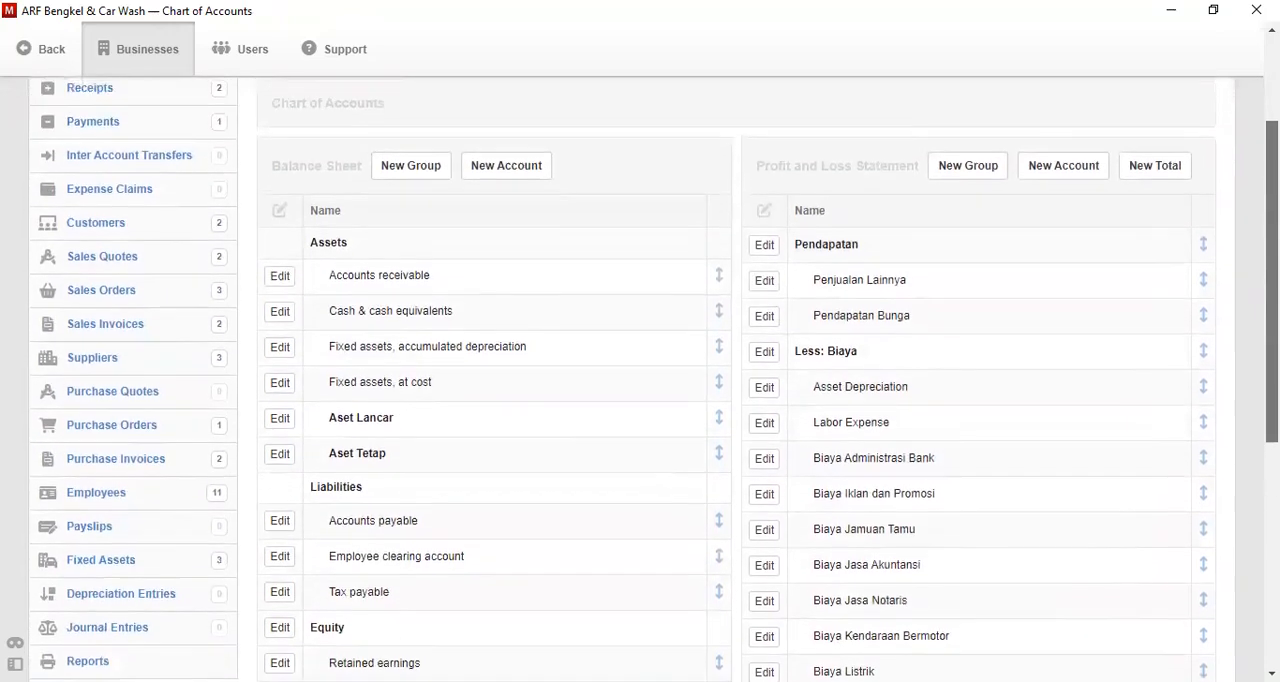
scroll(735, 380, "down", 1)
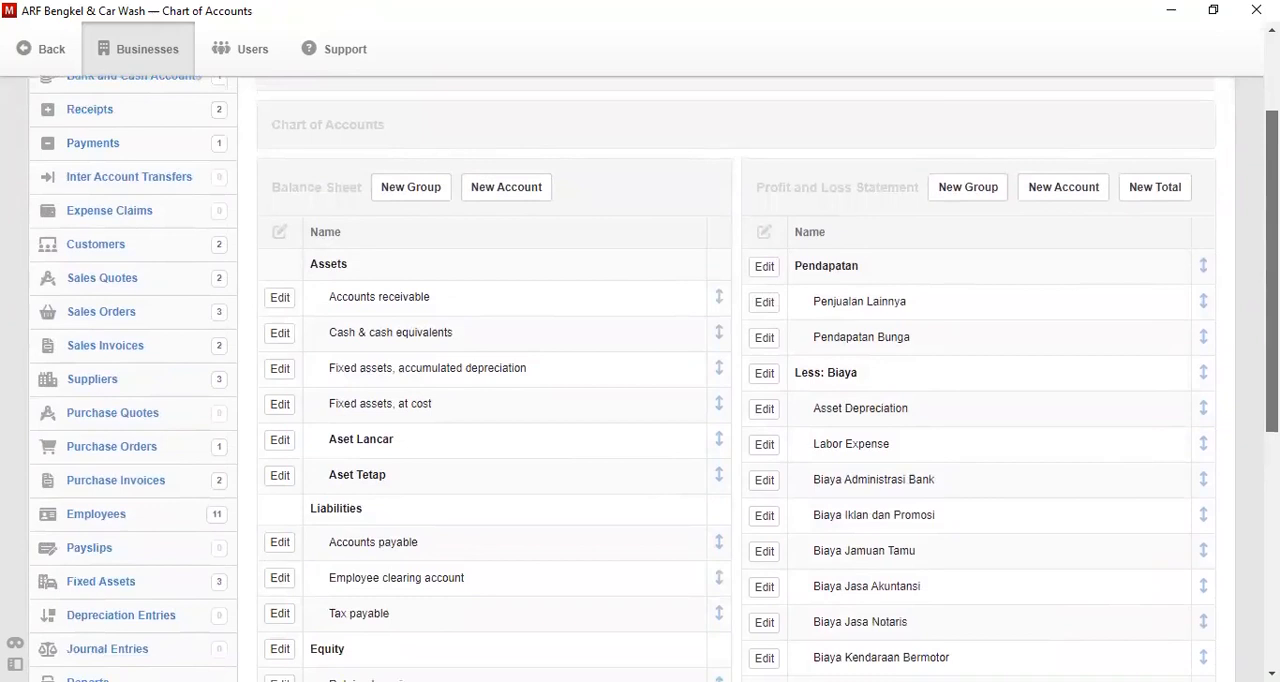
scroll(735, 380, "up", 1)
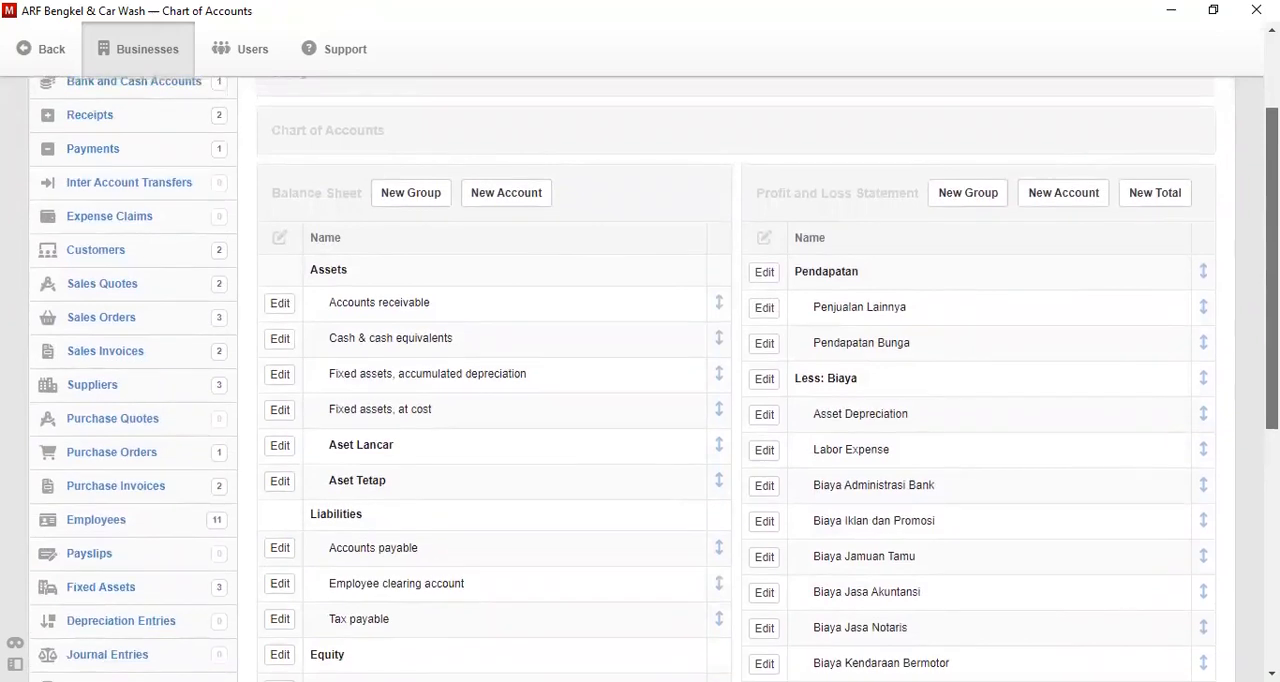
scroll(735, 380, "down", 1)
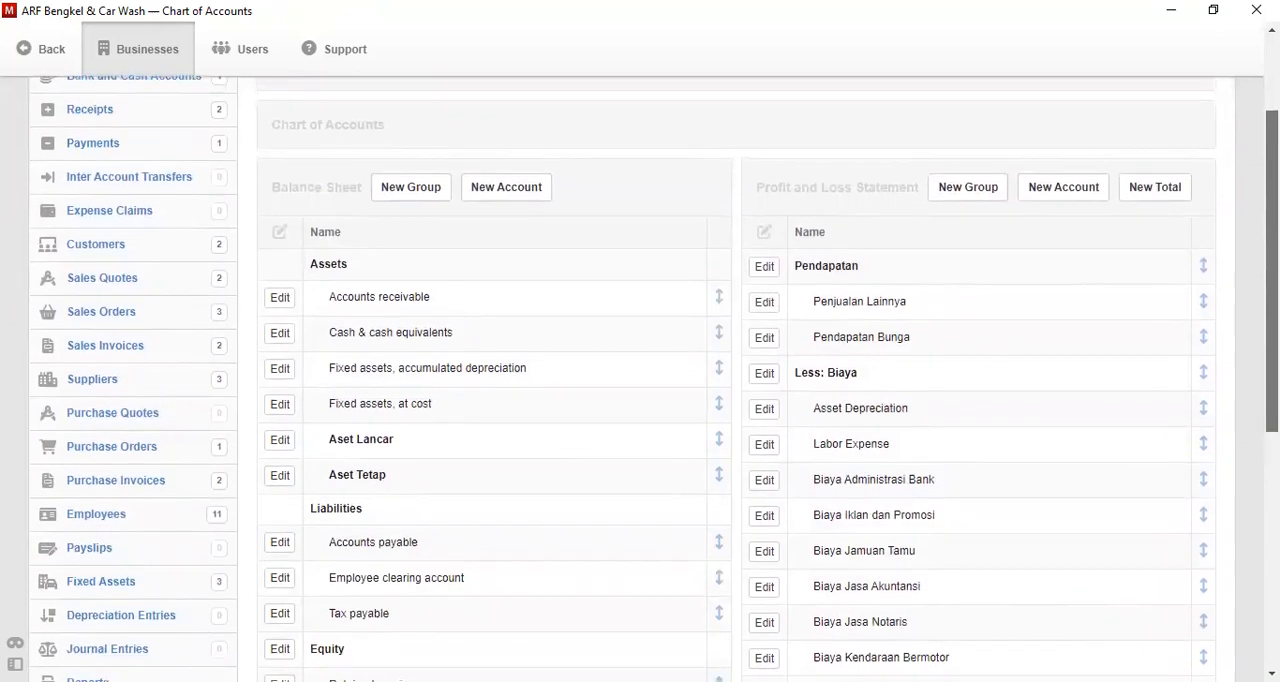
- Start a new payslip earnings item from the business settings
scroll(1163, 373, "up", 2)
scroll(1163, 373, "down", 3)
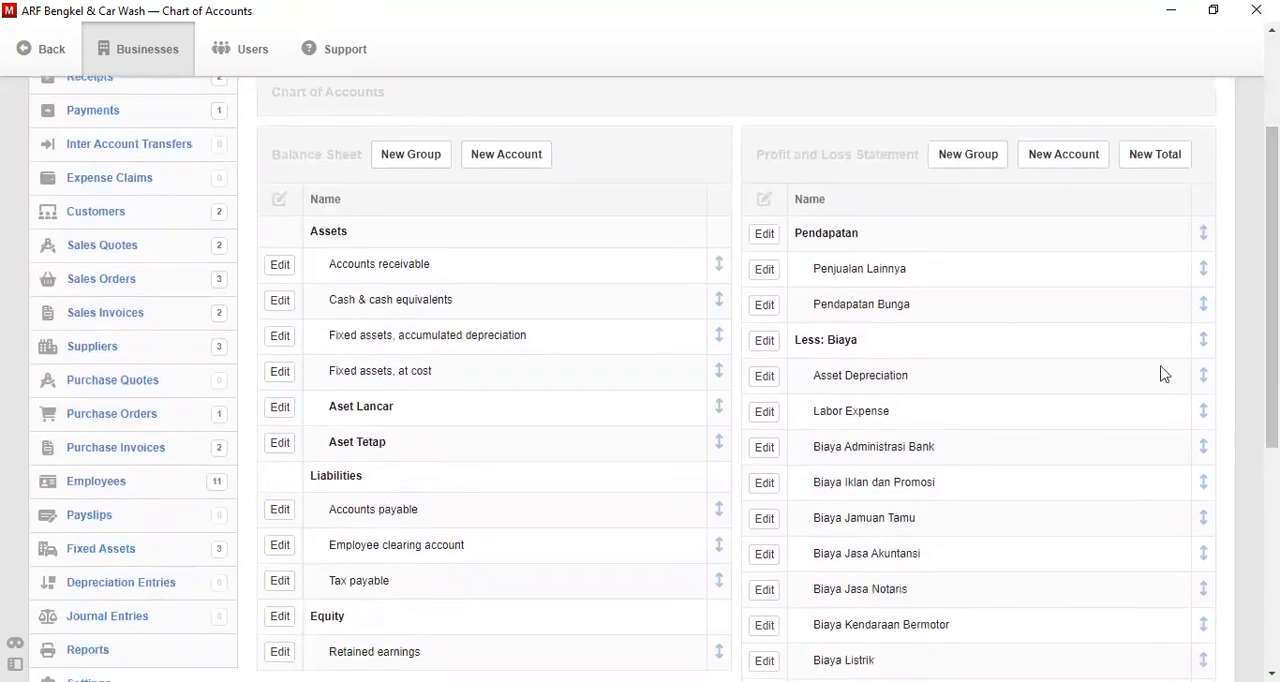
scroll(986, 134, "up", 6)
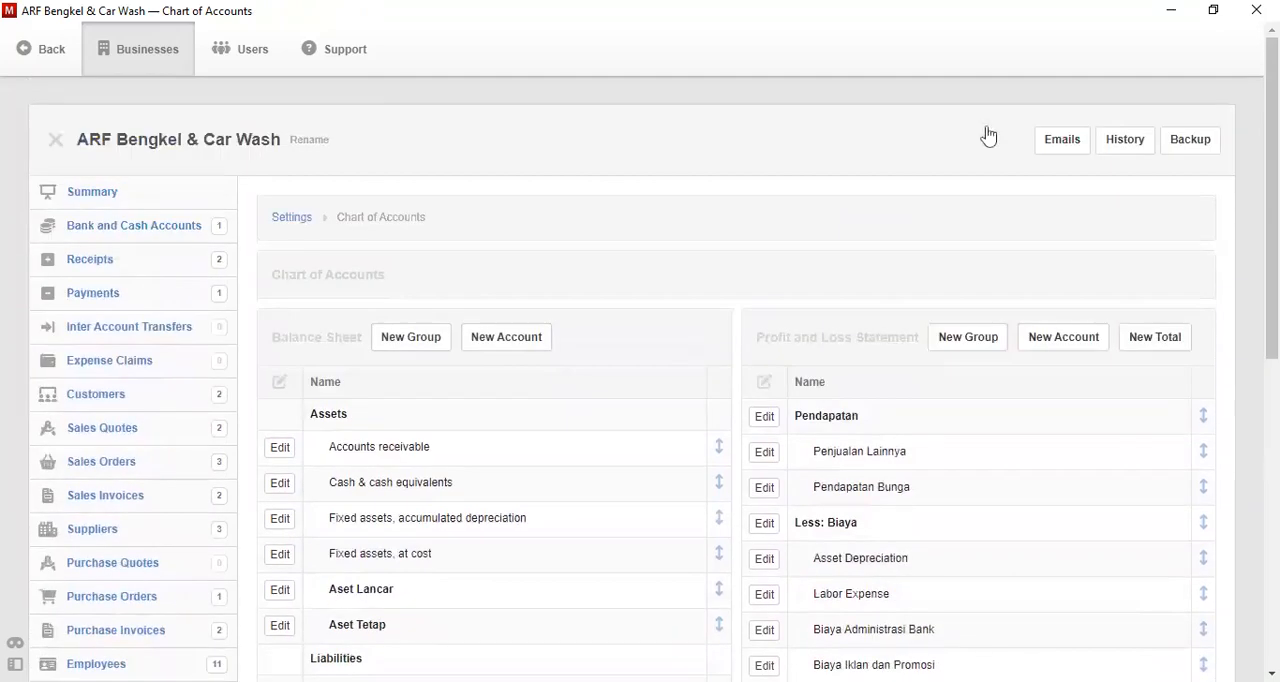
left_click(291, 218)
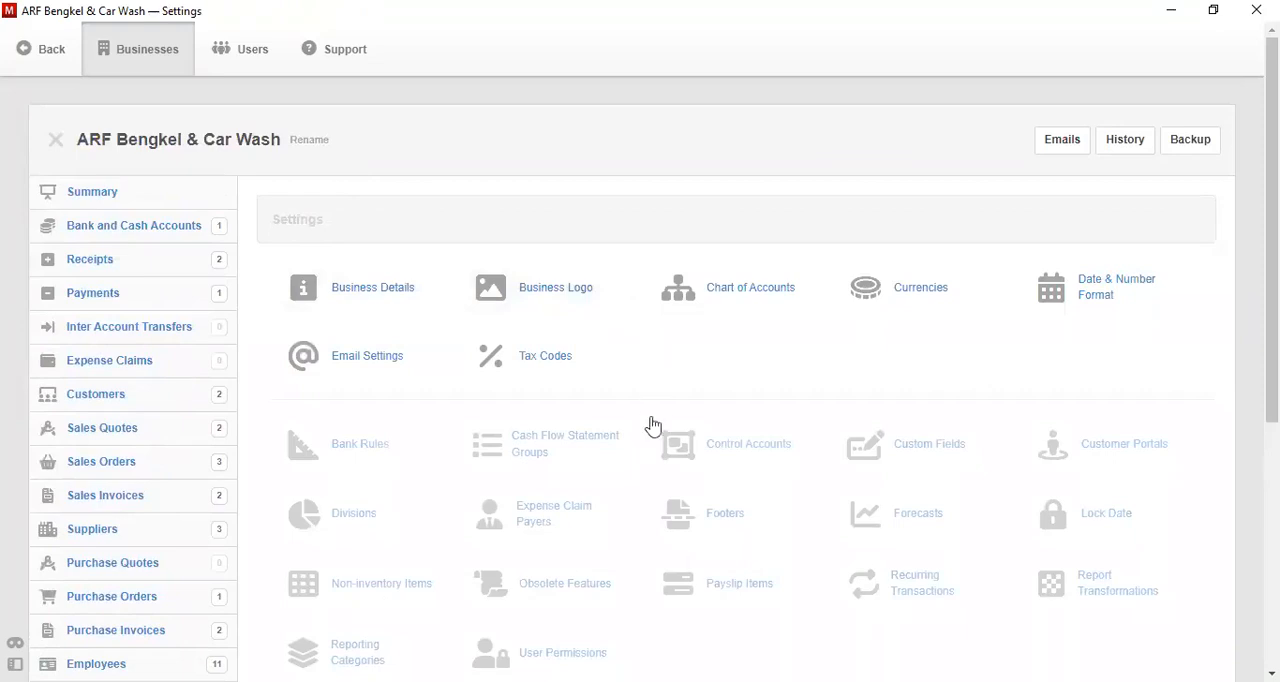
left_click(699, 596)
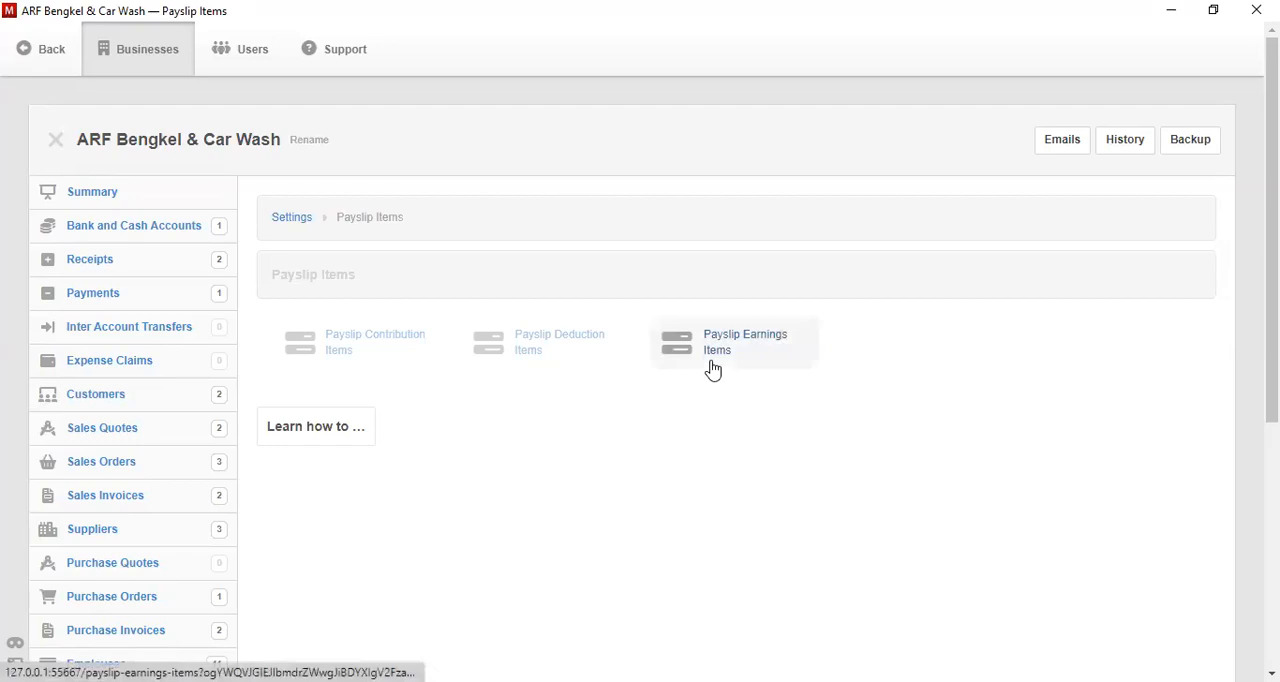
left_click(712, 369)
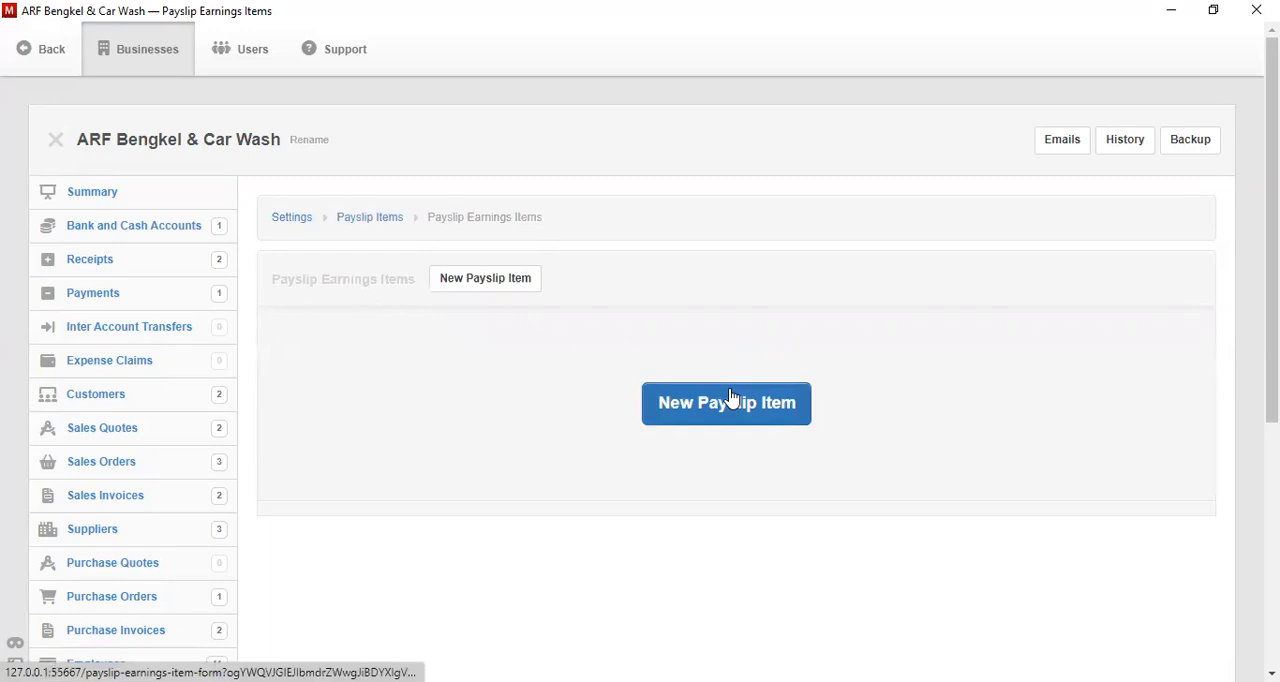
left_click(731, 398)
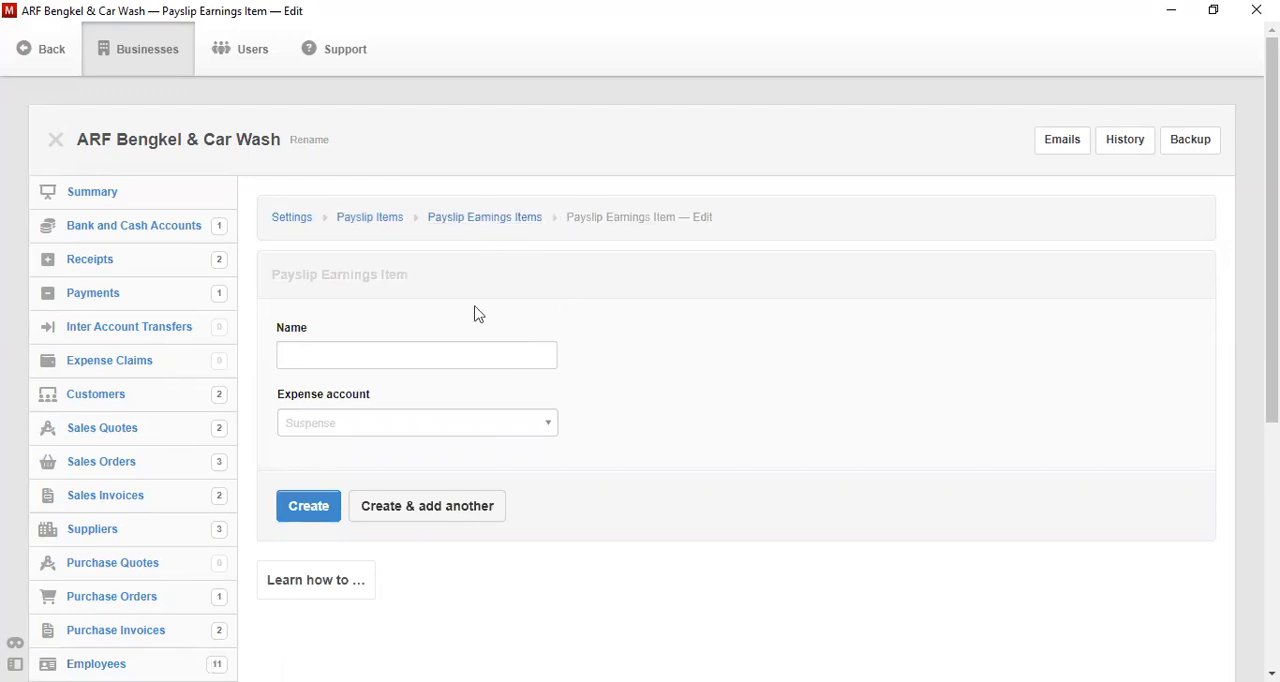
left_click(438, 351)
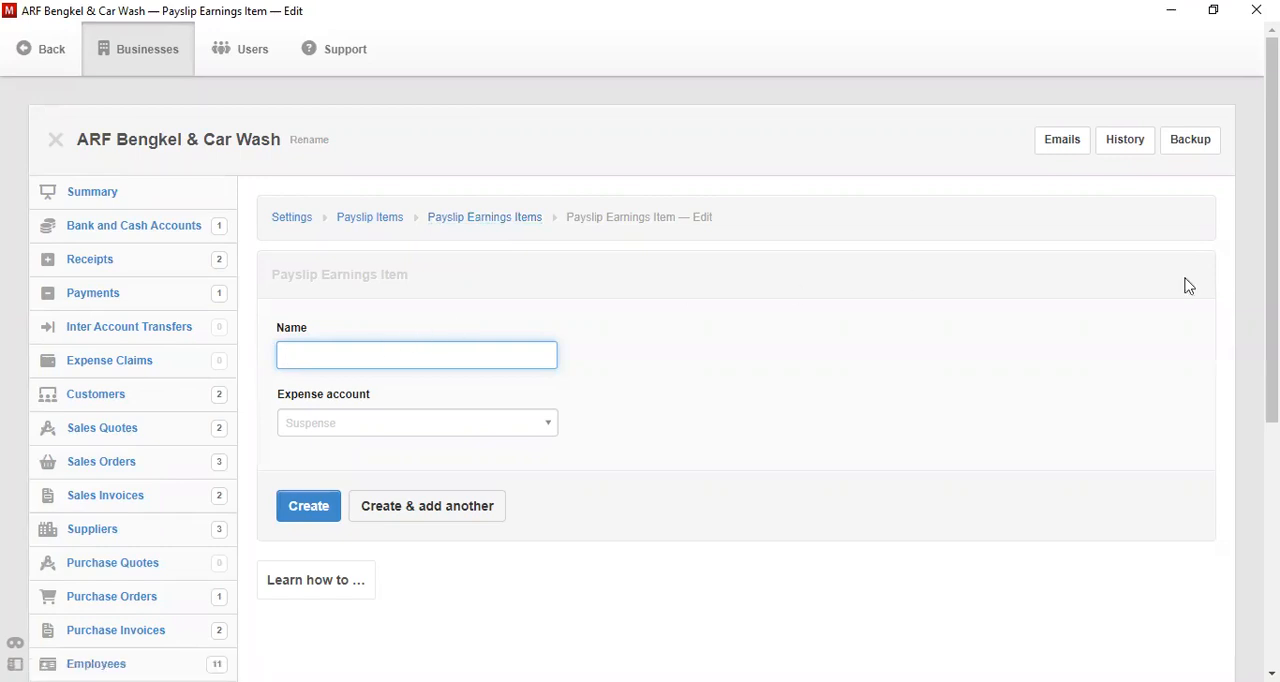
mouse_move(1272, 300)
left_mouse_down()
mouse_move(1272, 417)
mouse_move(1272, 320)
left_mouse_up()
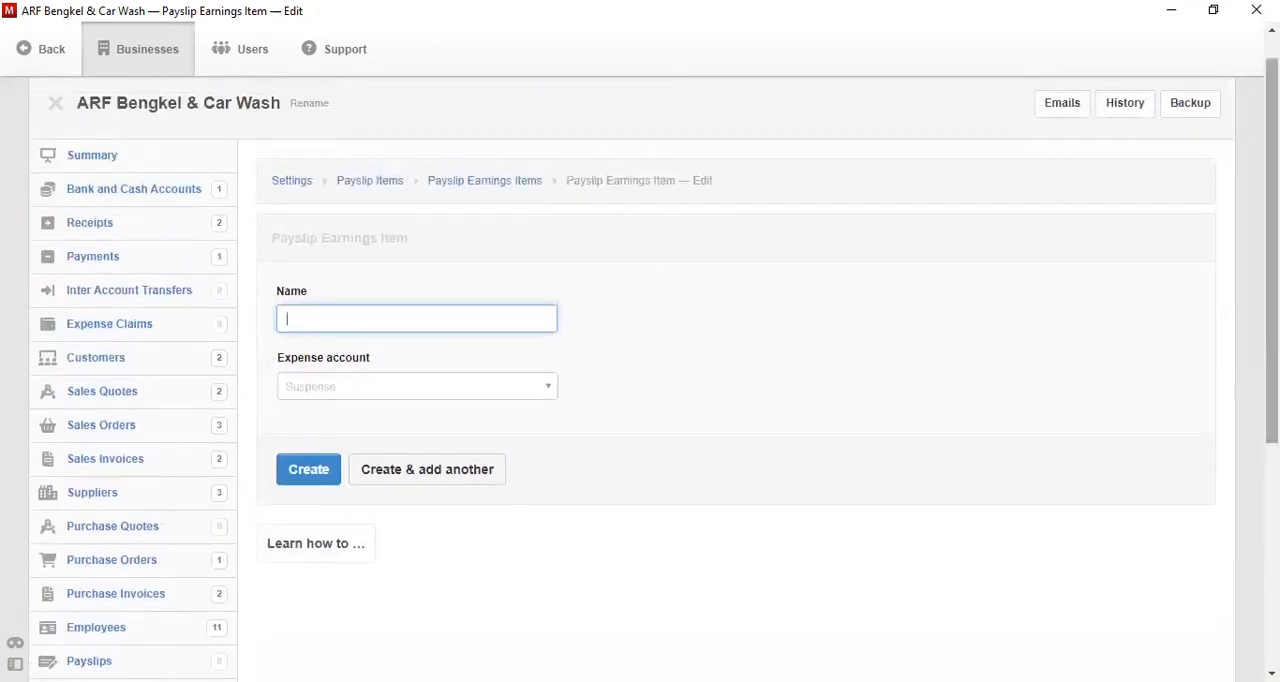
left_click_drag(1272, 300, 1272, 370)
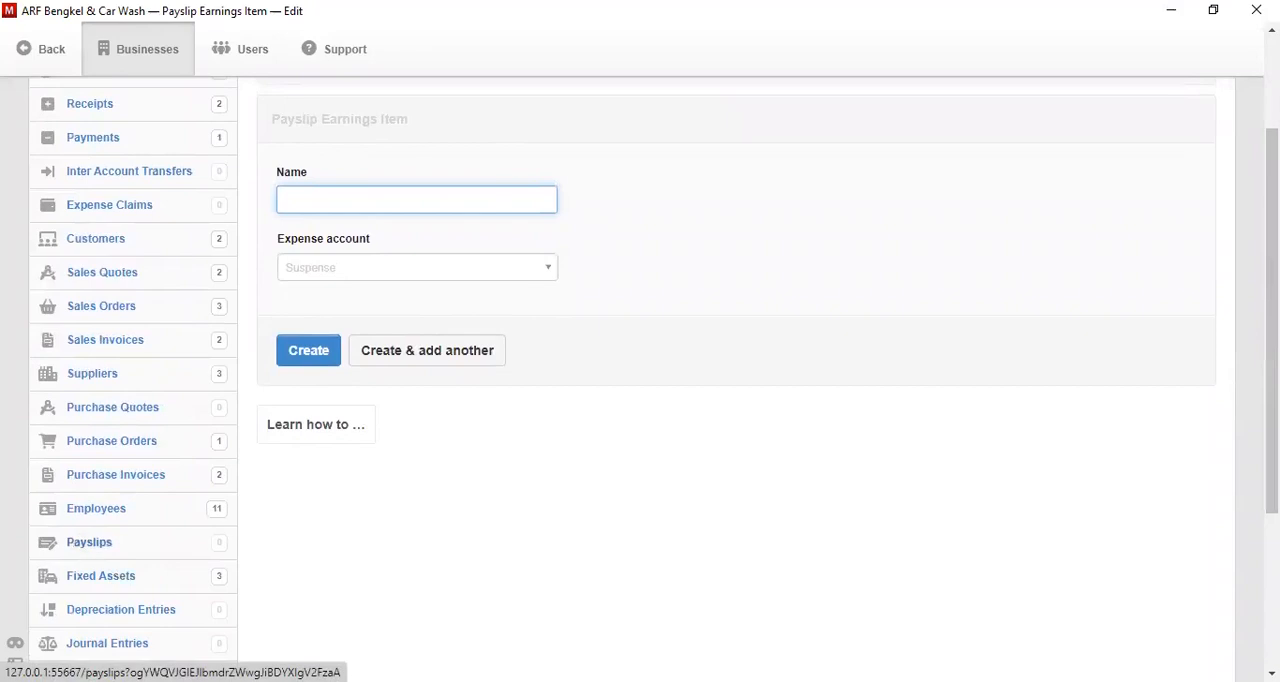
scroll(671, 400, "up", 1)
left_click(528, 360)
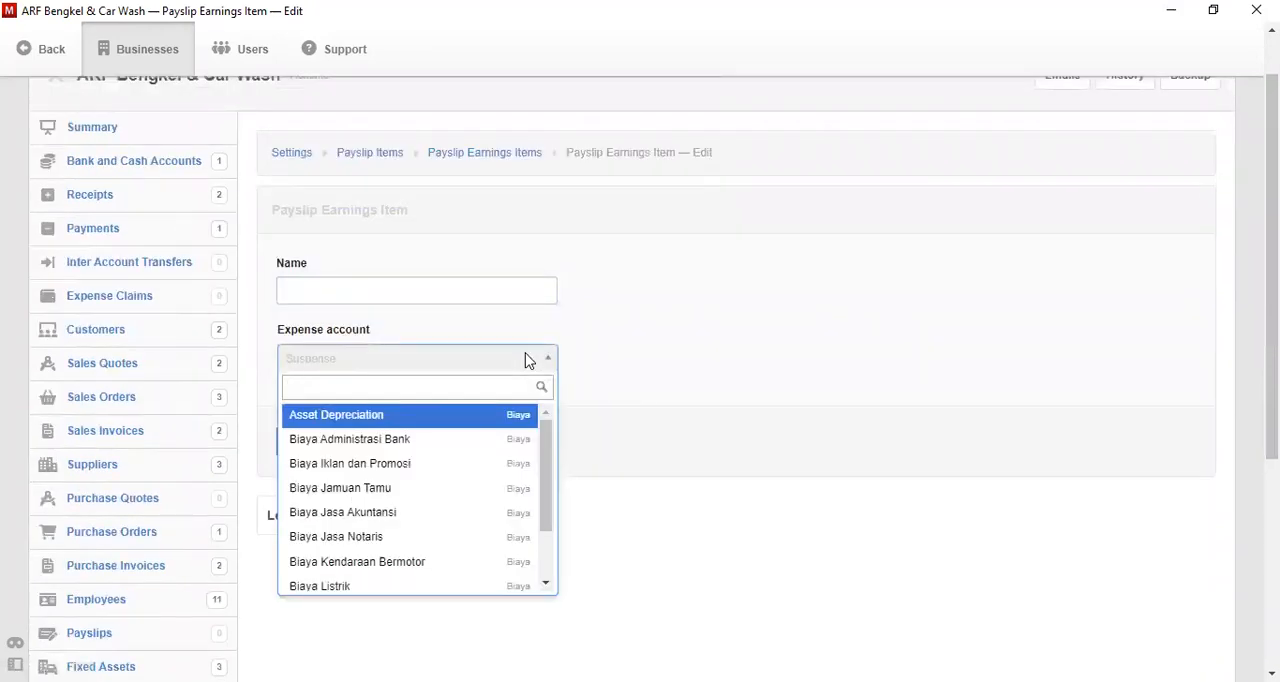
left_click(661, 368)
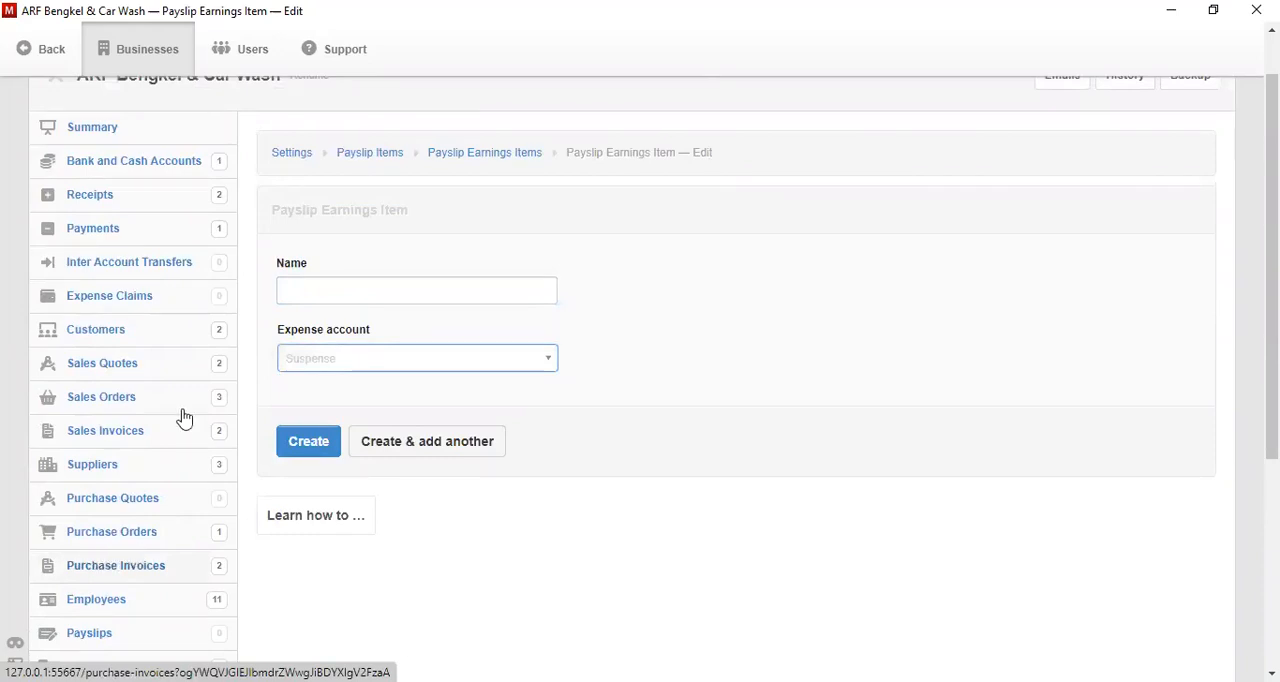
mouse_move(1272, 300)
left_mouse_down()
mouse_move(1272, 409)
mouse_move(1272, 315)
left_mouse_up()
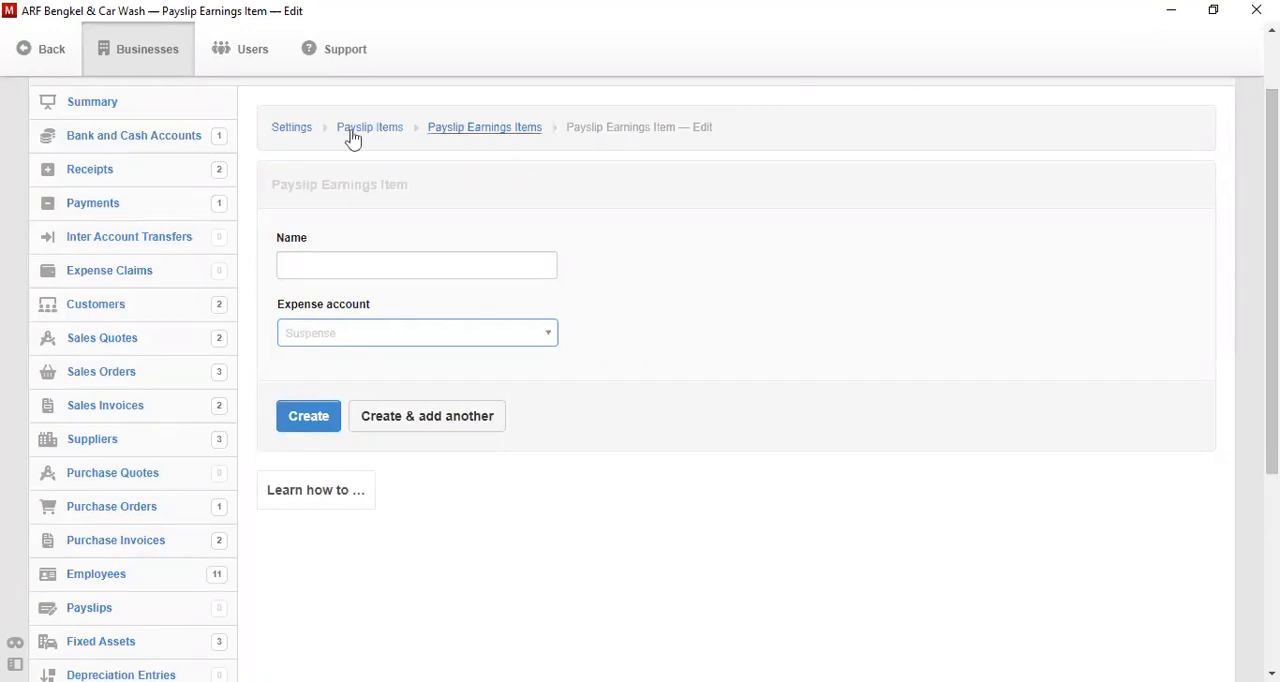
left_click(294, 130)
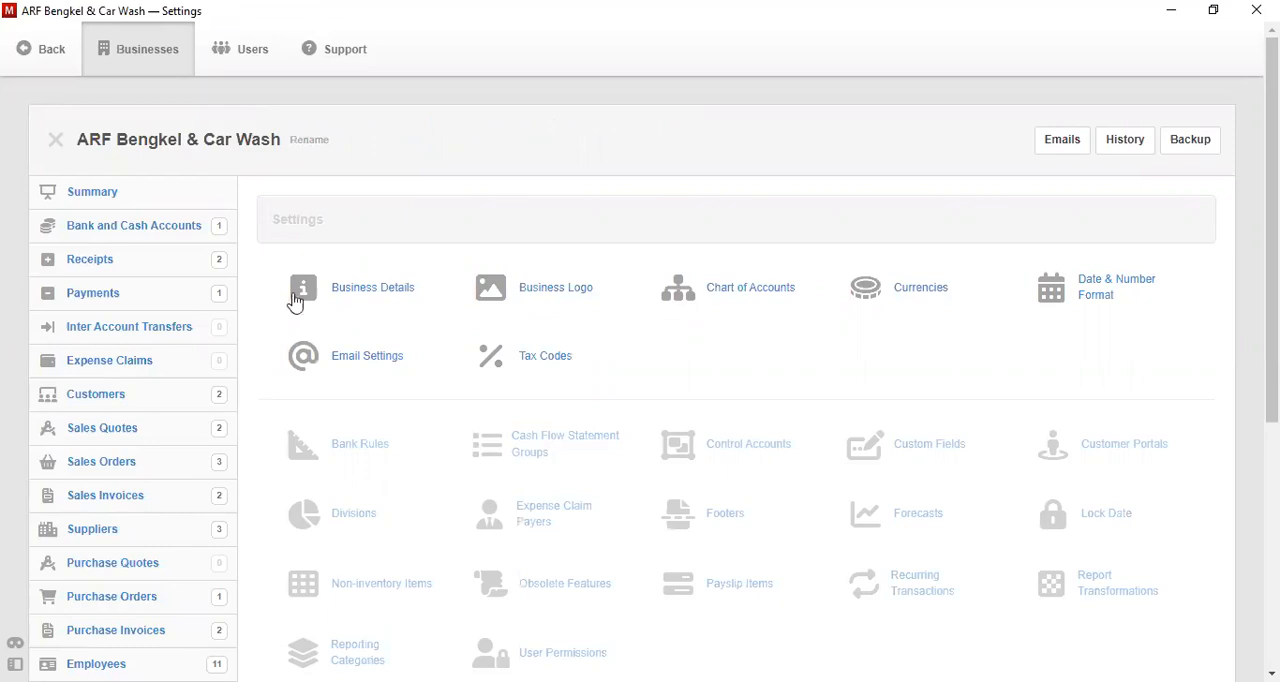
- Start a payslip earnings item again, enter the employee's full name as its name, and open the expense account choices
left_click(706, 580)
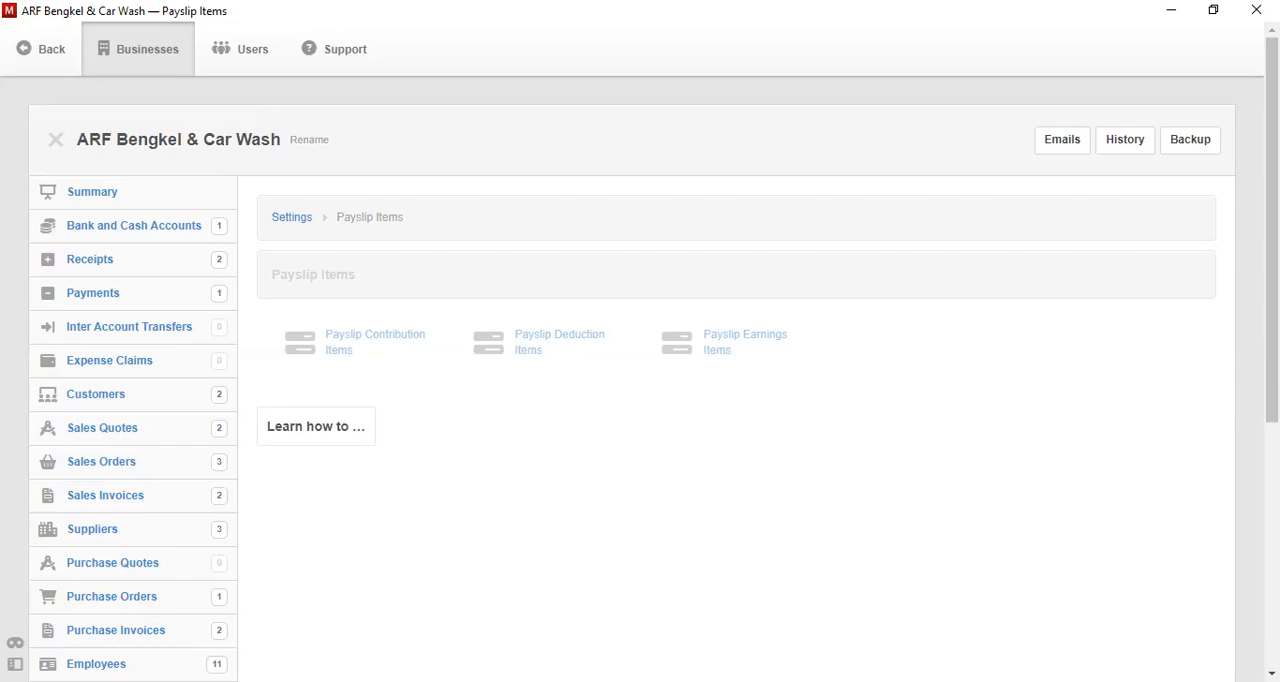
left_click(716, 343)
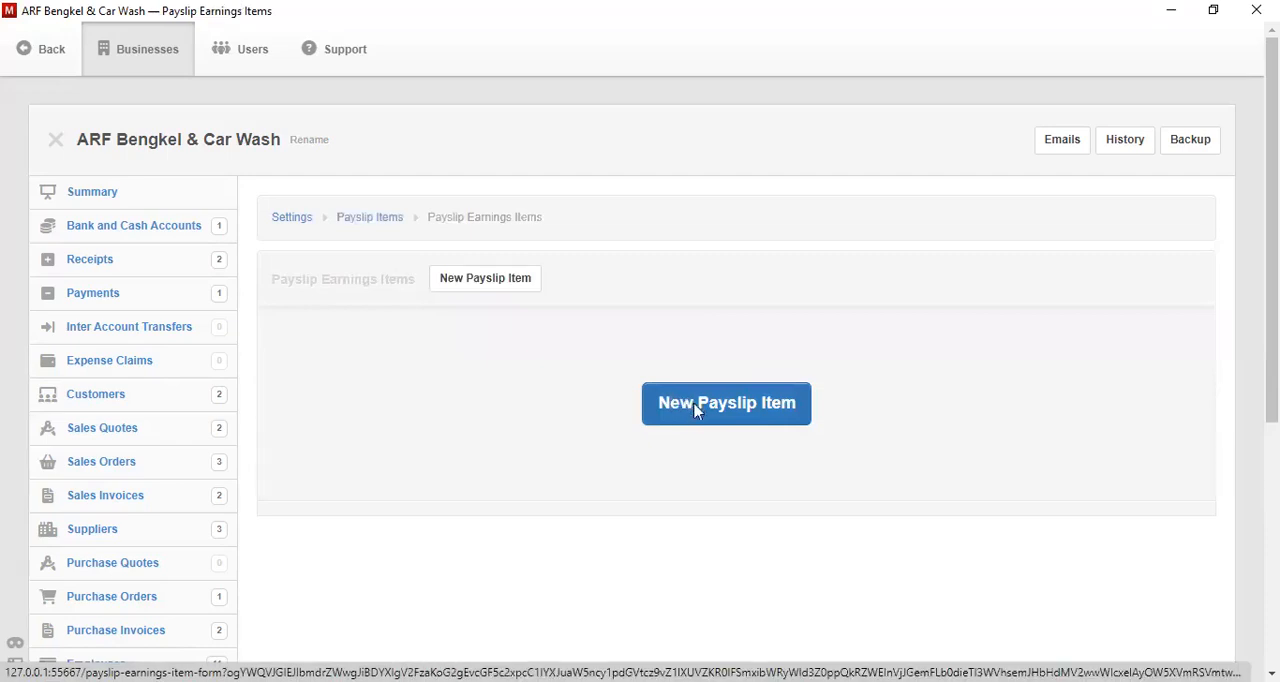
left_click(692, 408)
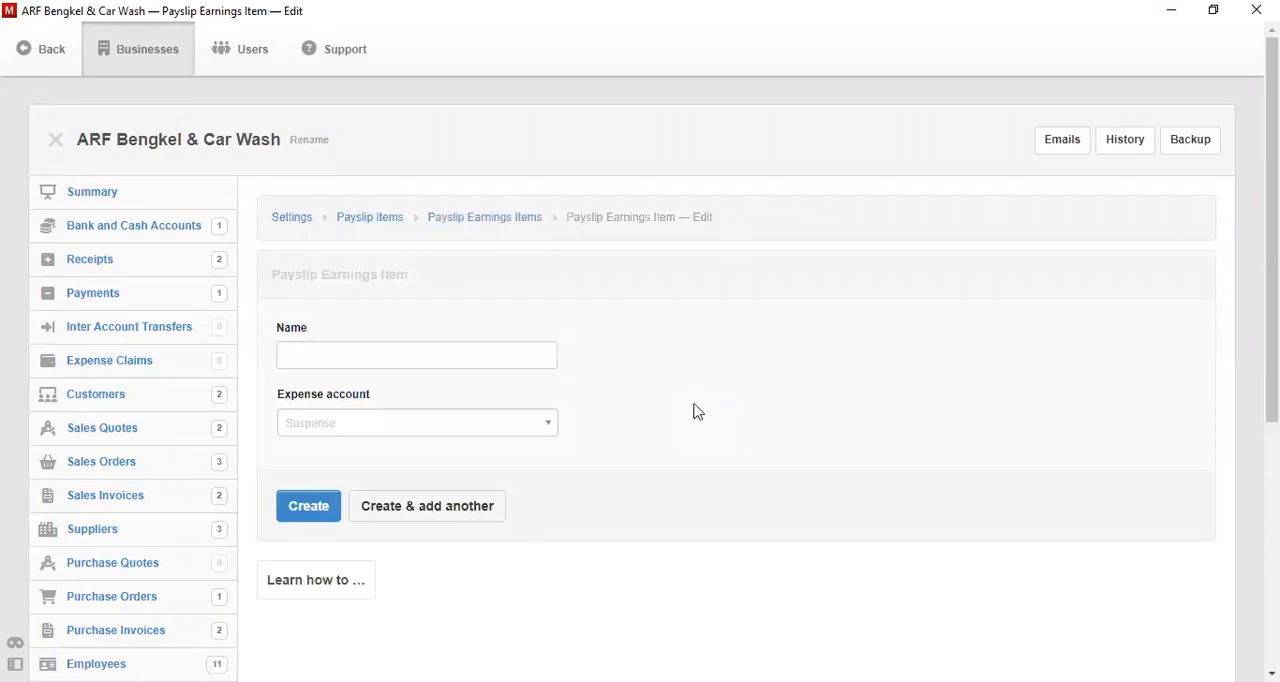
left_click(524, 352)
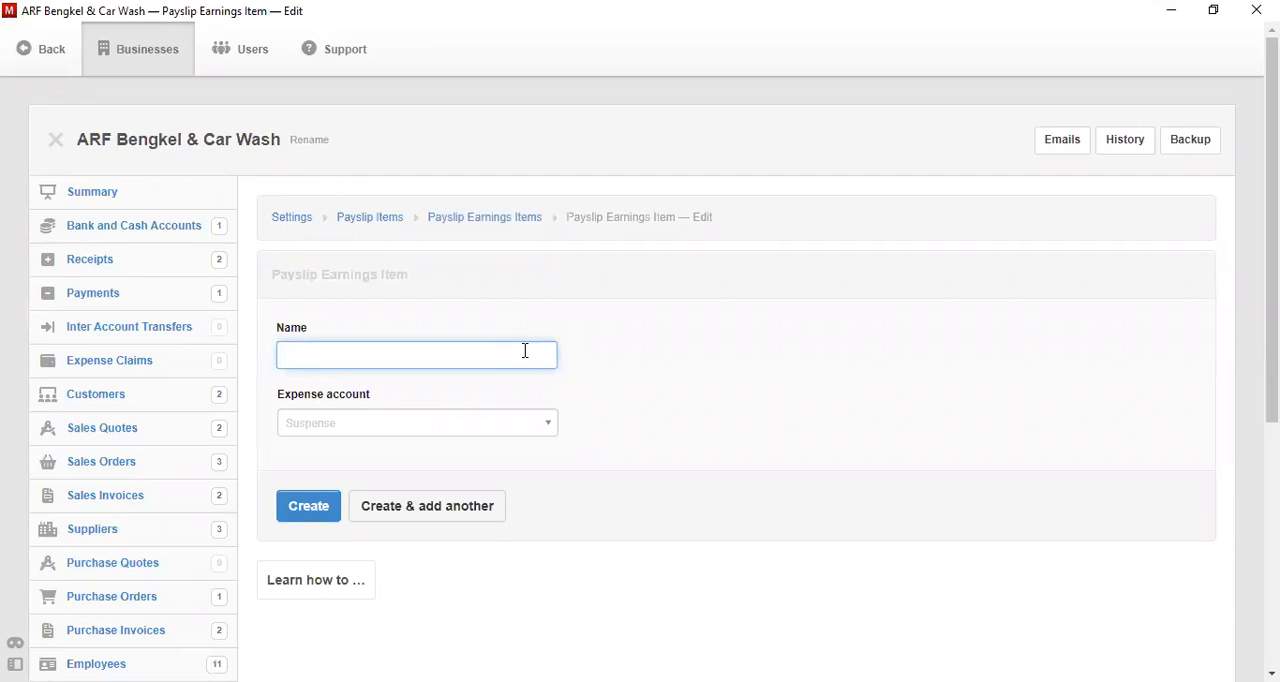
type("P")
key("BackSpace")
left_click(472, 417)
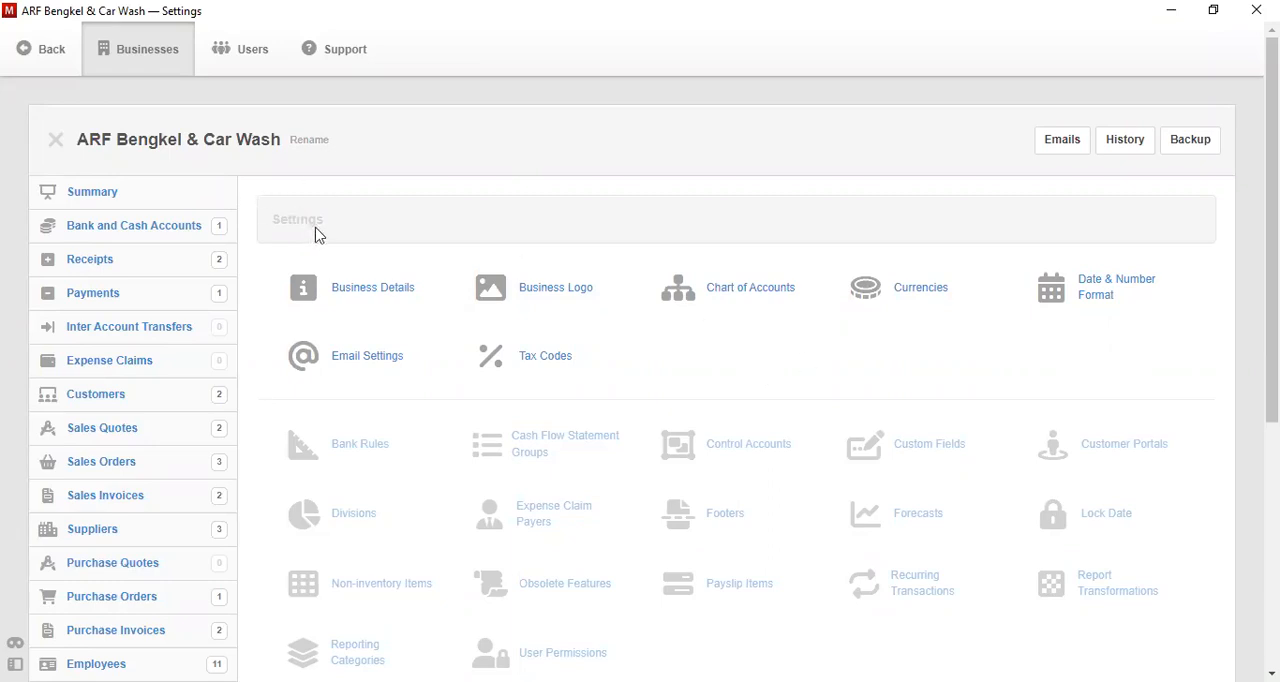
- Start a new profit and loss statement account in the chart of accounts and name it Biaya Tenaga Kerja
left_click(690, 290)
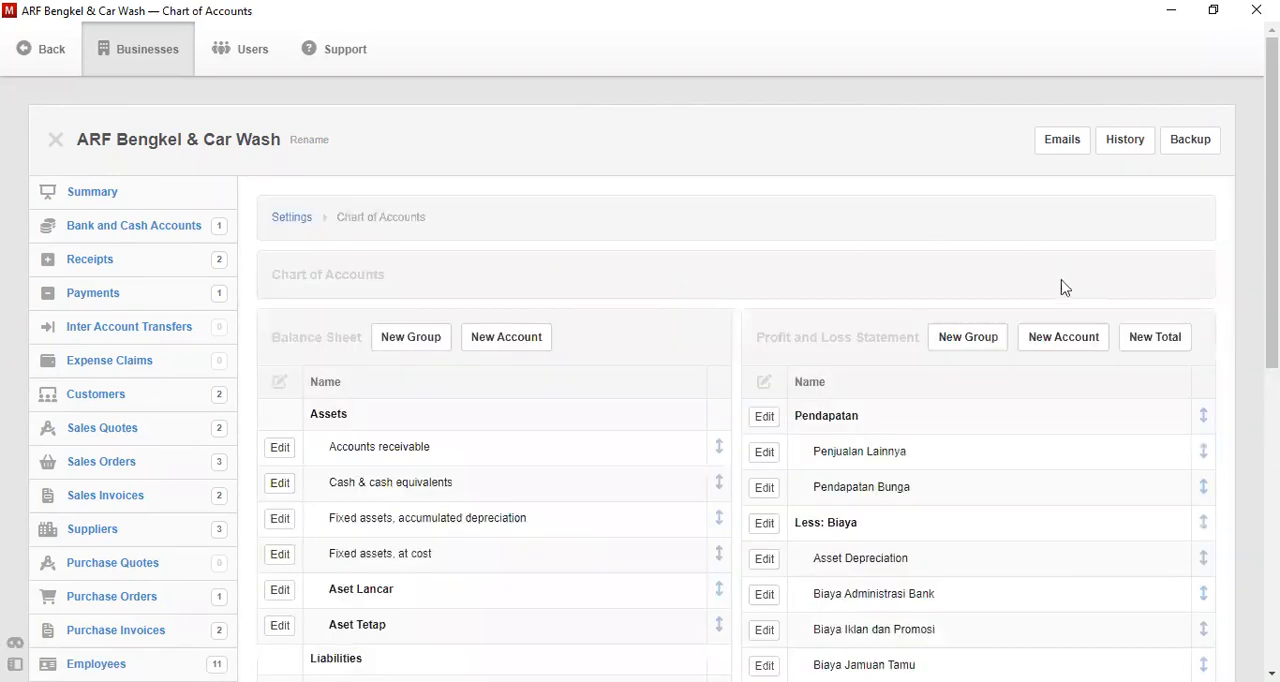
left_click(1064, 340)
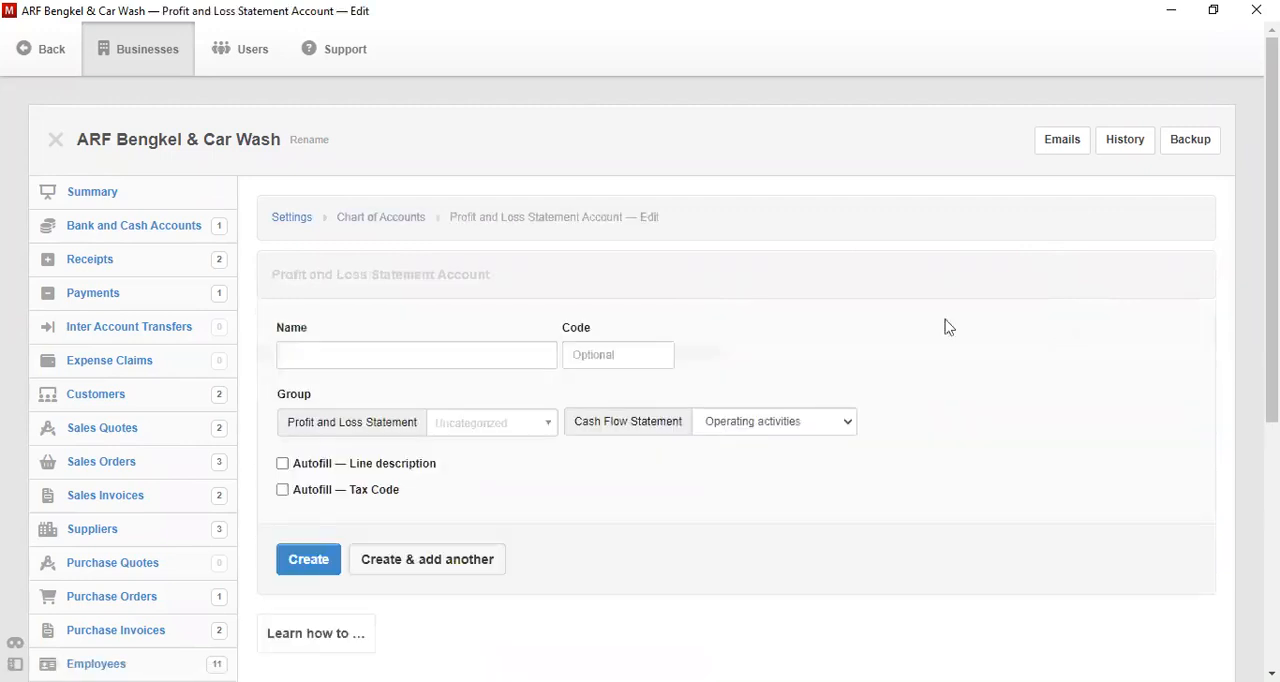
left_click(461, 356)
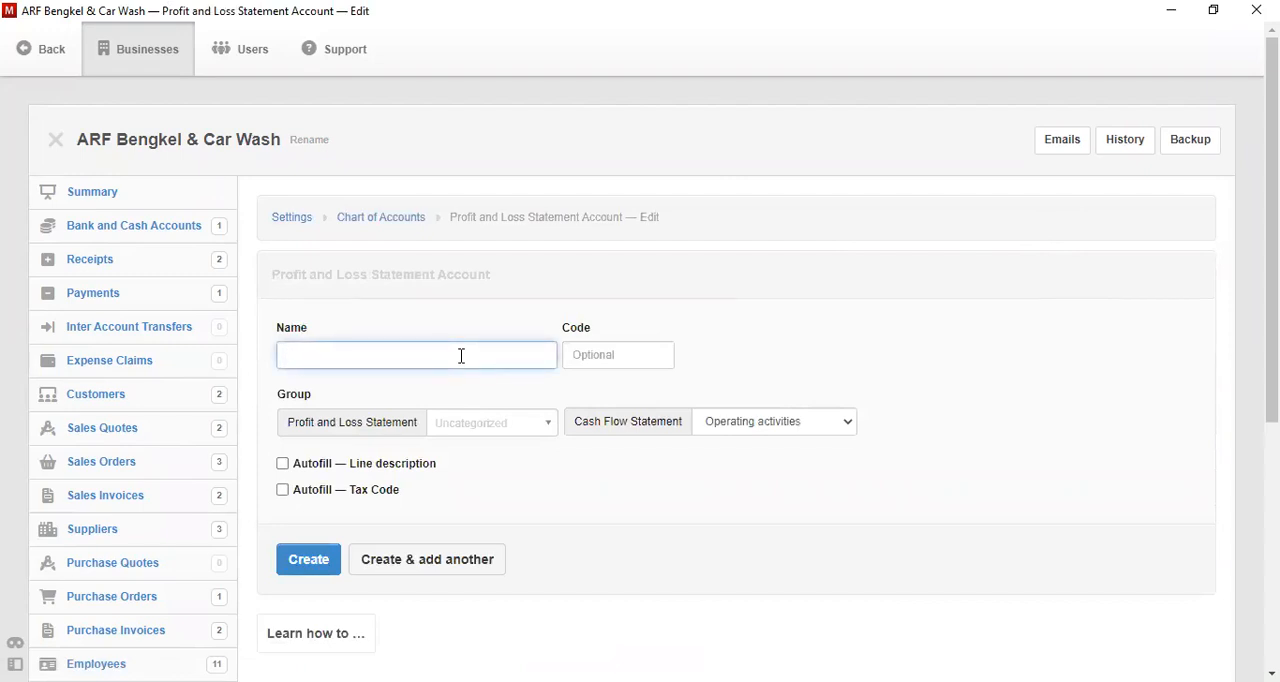
type("Biaya Tenaga Kerja")
- Assign the Biaya Tenaga Kerja account to the Biaya group and create it
left_click(478, 428)
left_click(498, 480)
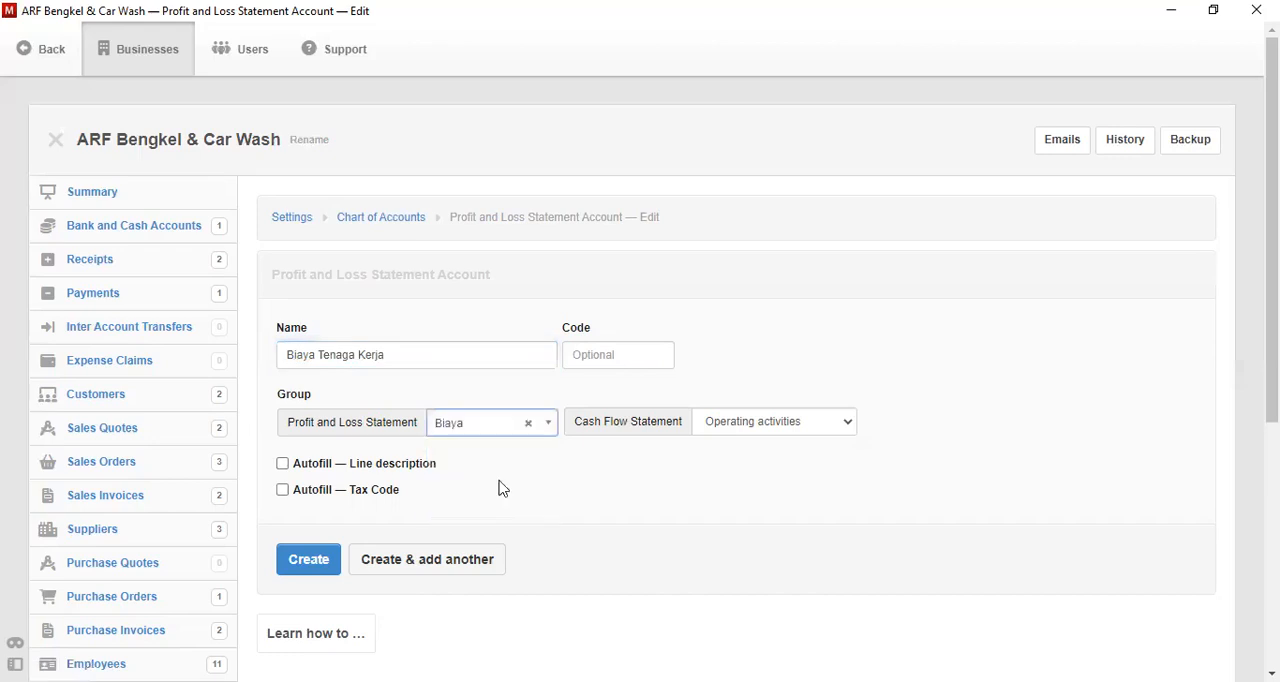
left_click(302, 566)
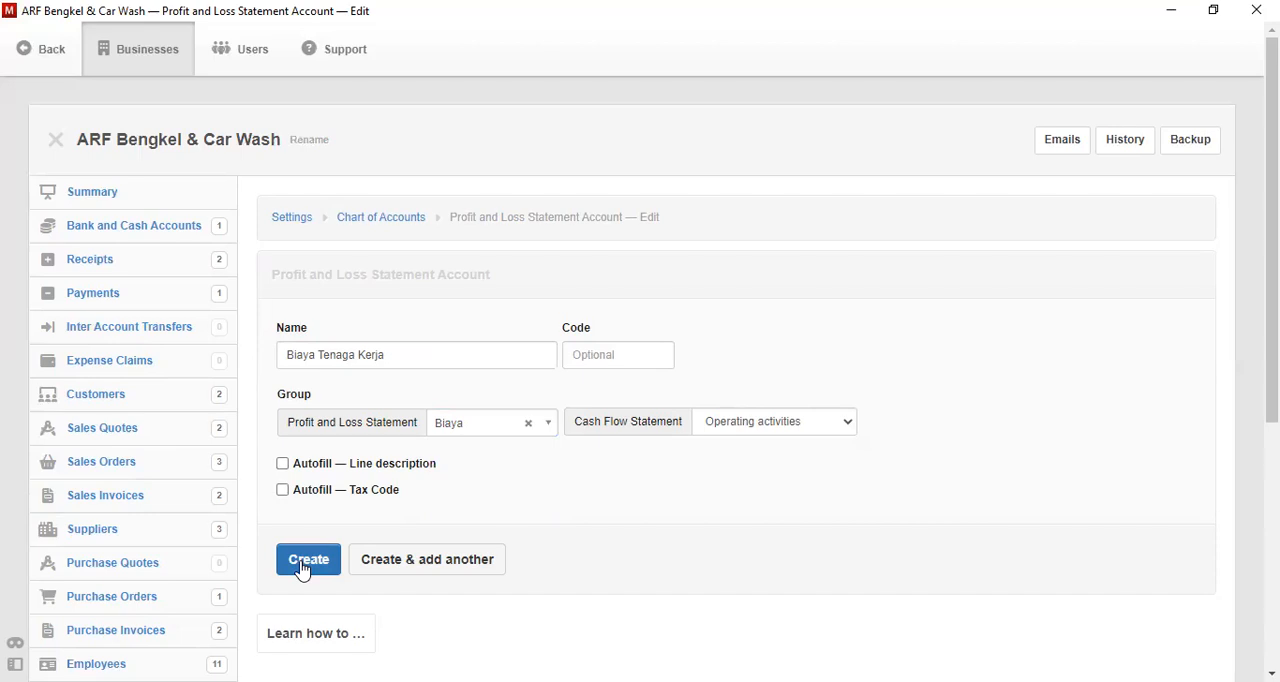
left_click(302, 566)
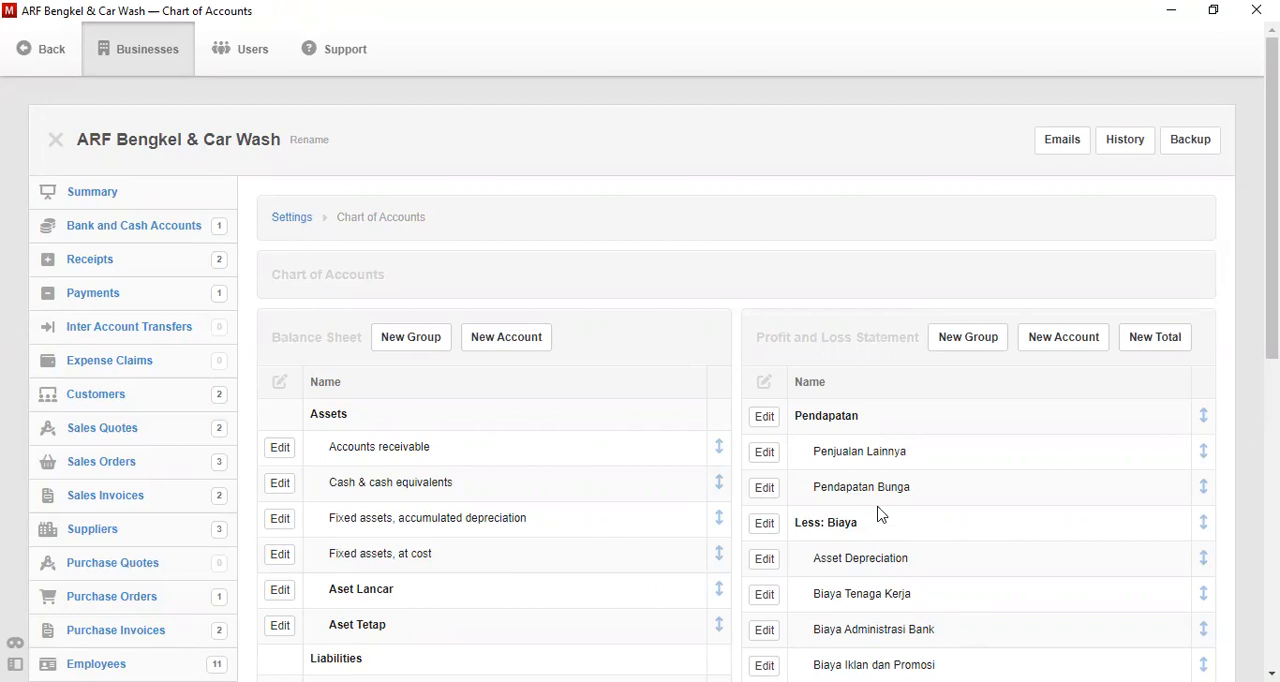
- Start a new payslip earnings item in the business settings and name it Daftar Gaji
left_click(284, 222)
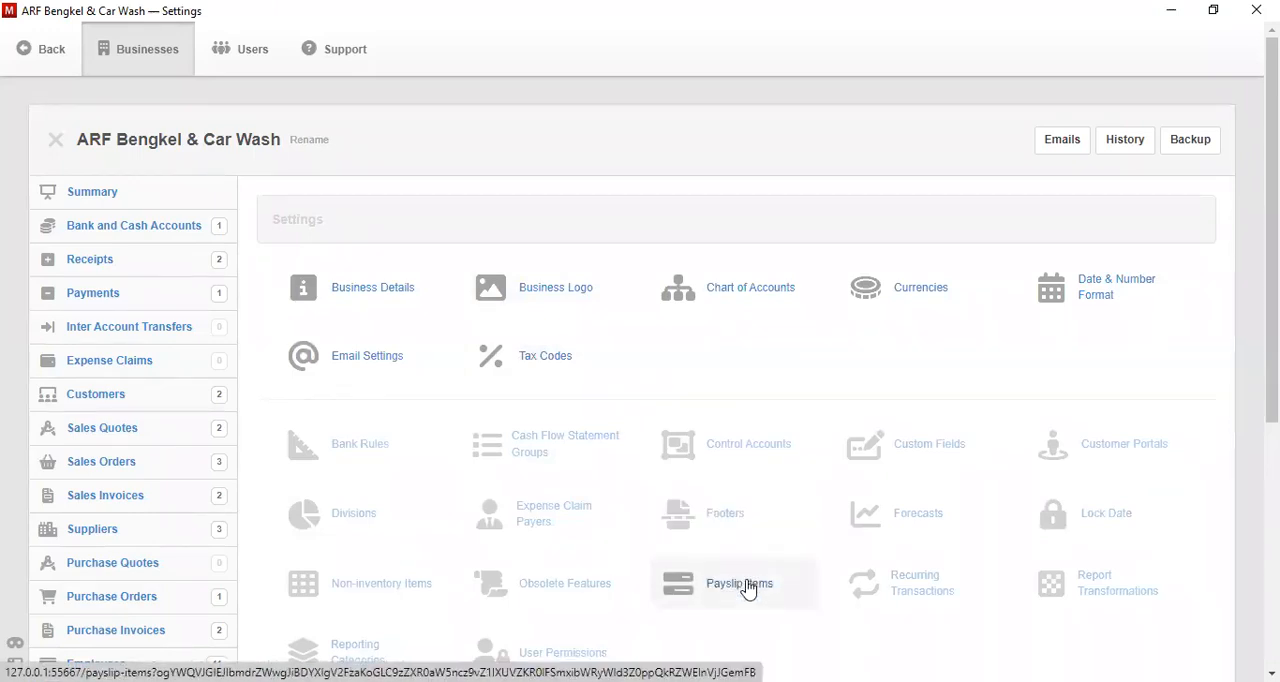
left_click(740, 584)
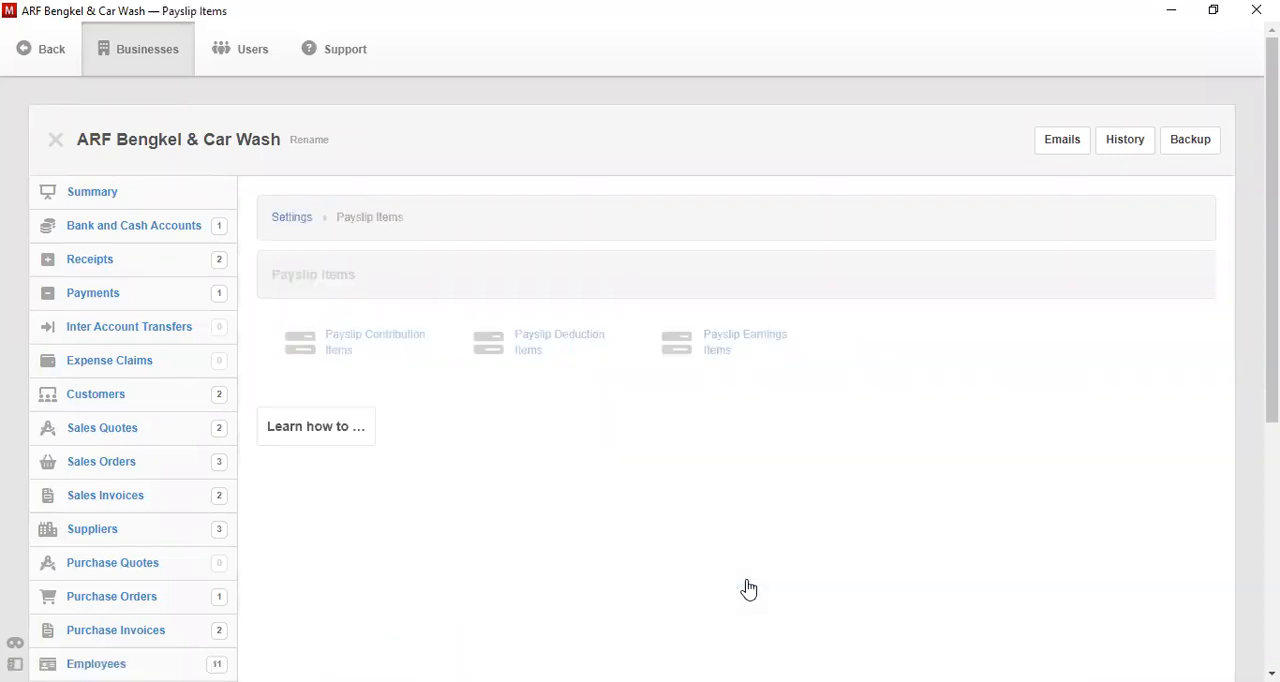
left_click(696, 377)
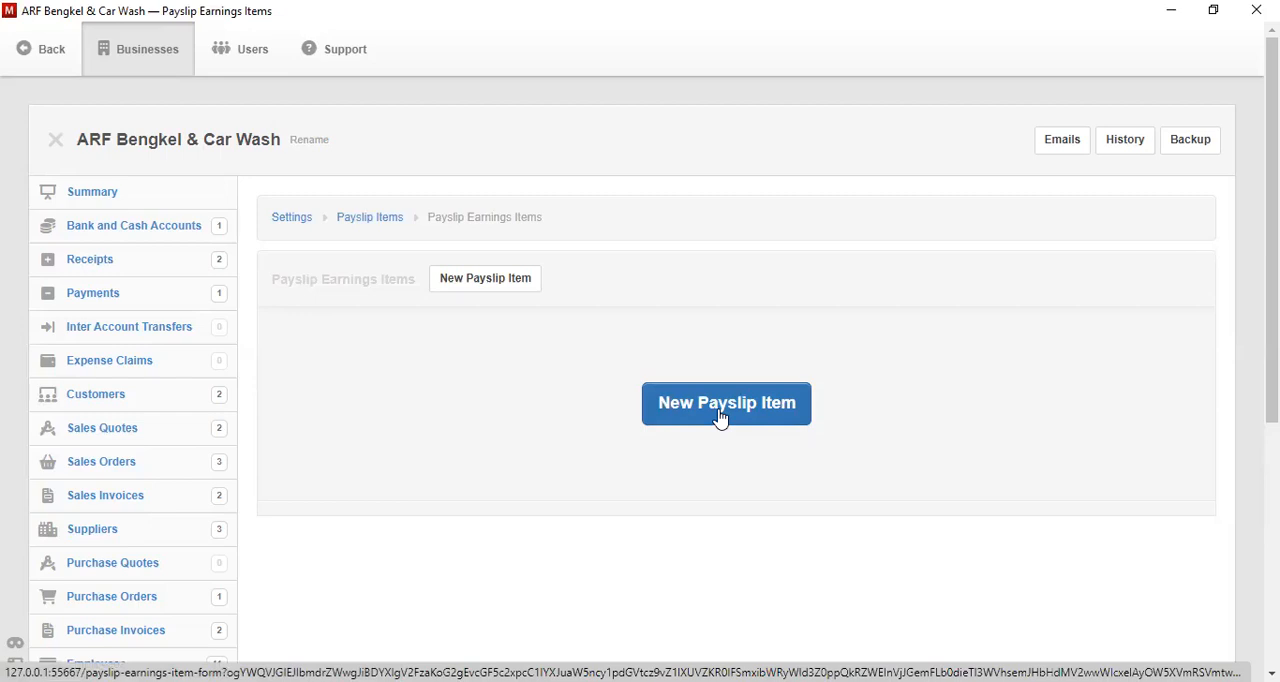
left_click(719, 413)
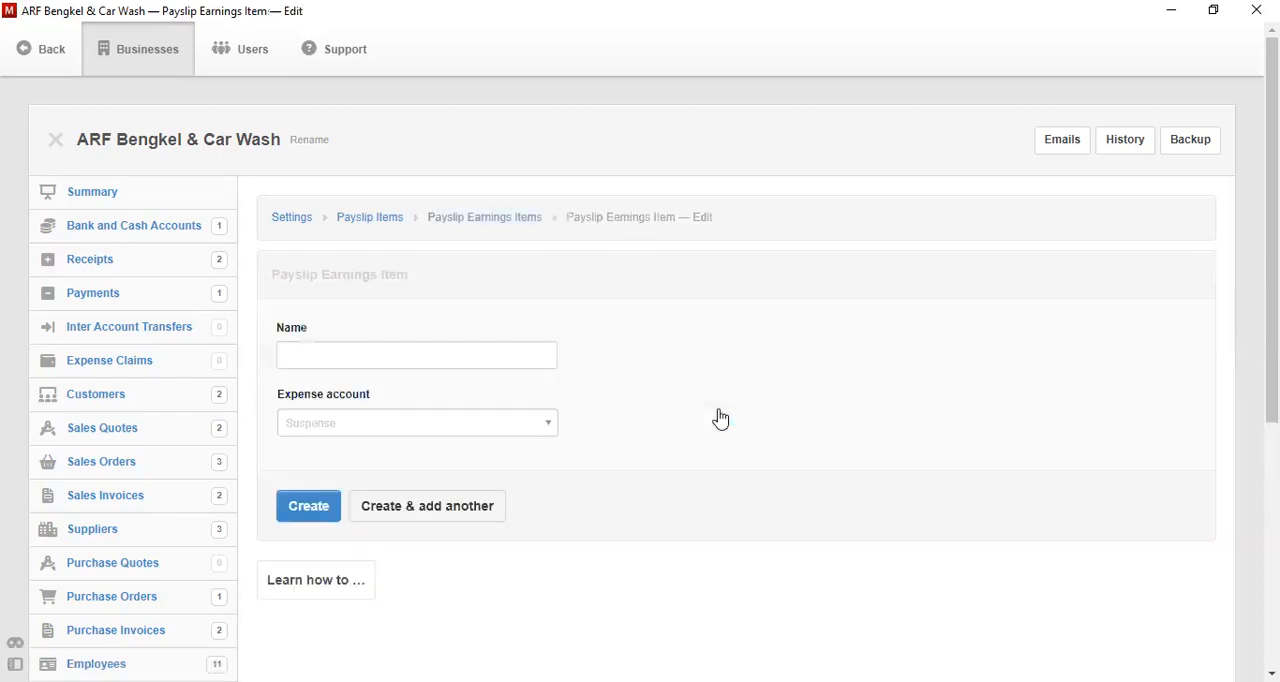
left_click(493, 359)
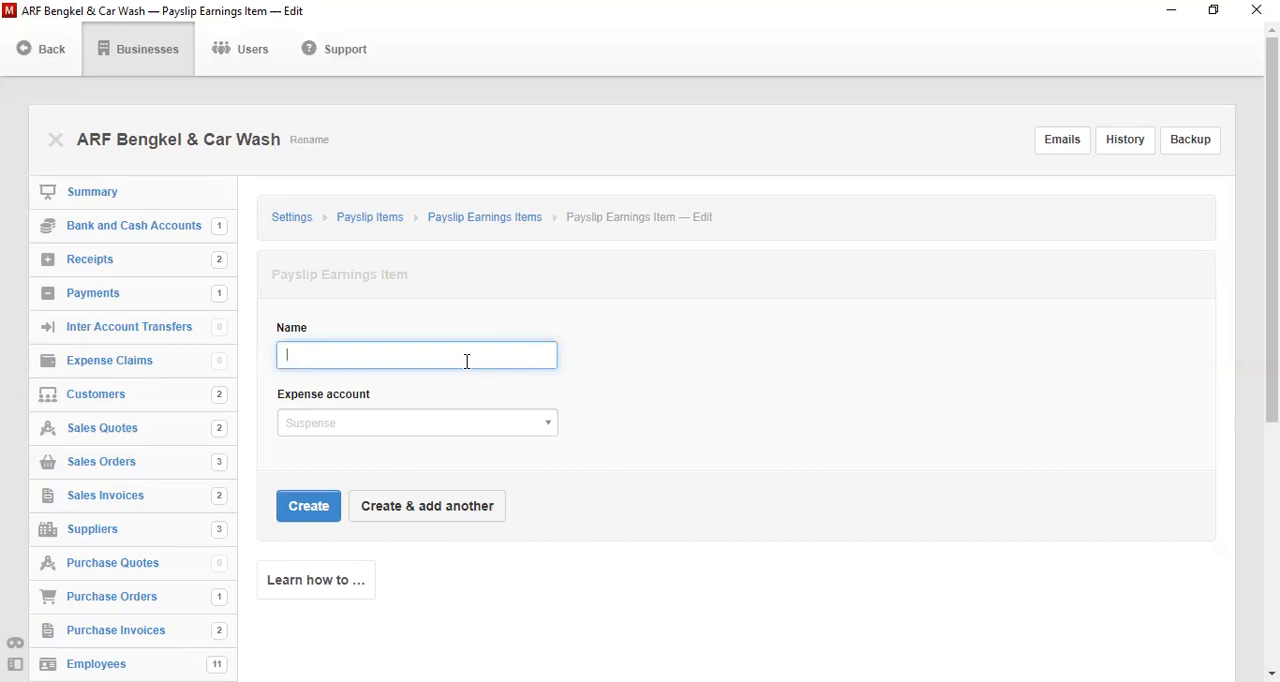
type("Daftar Gaji")
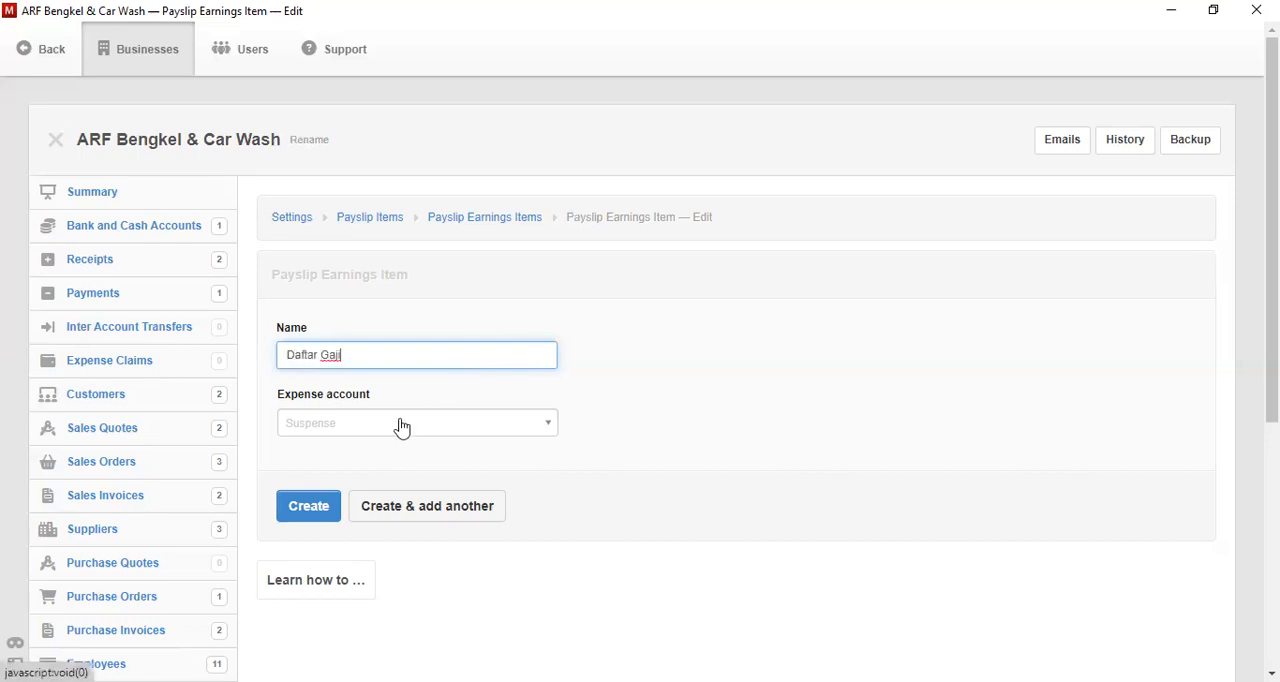
- Set Biaya Tenaga Kerja as the expense account of the Daftar Gaji item and create it
left_click(400, 426)
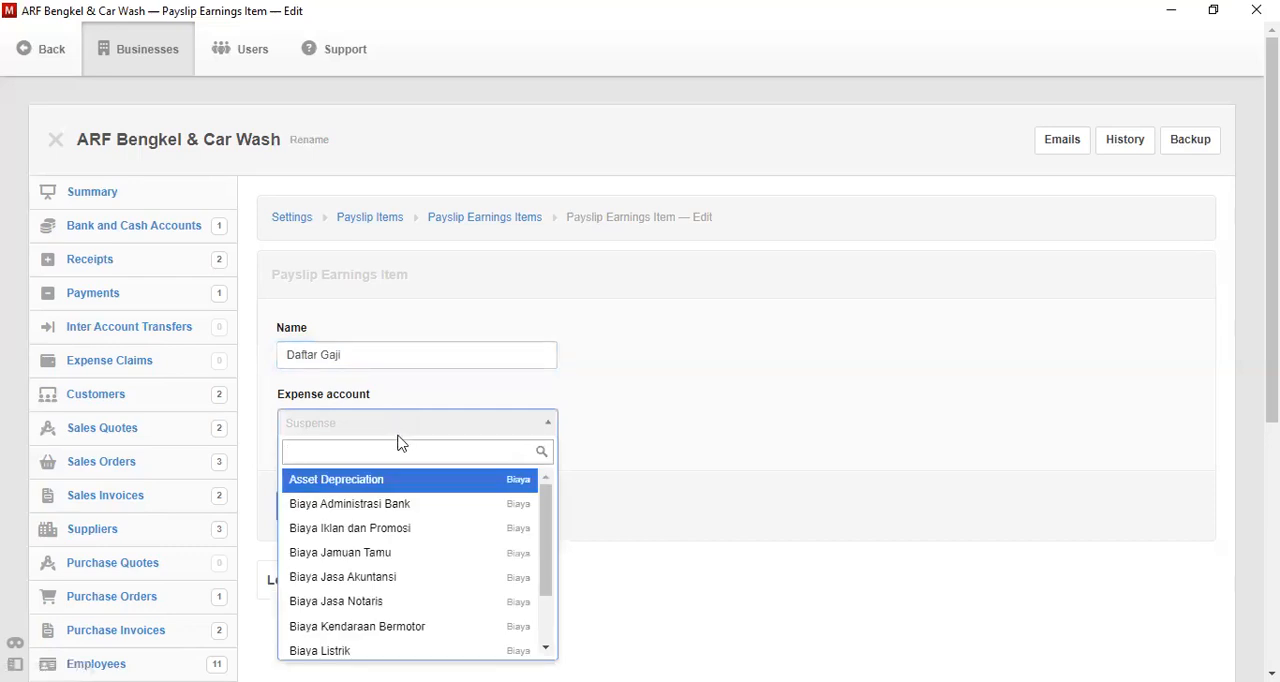
type("b")
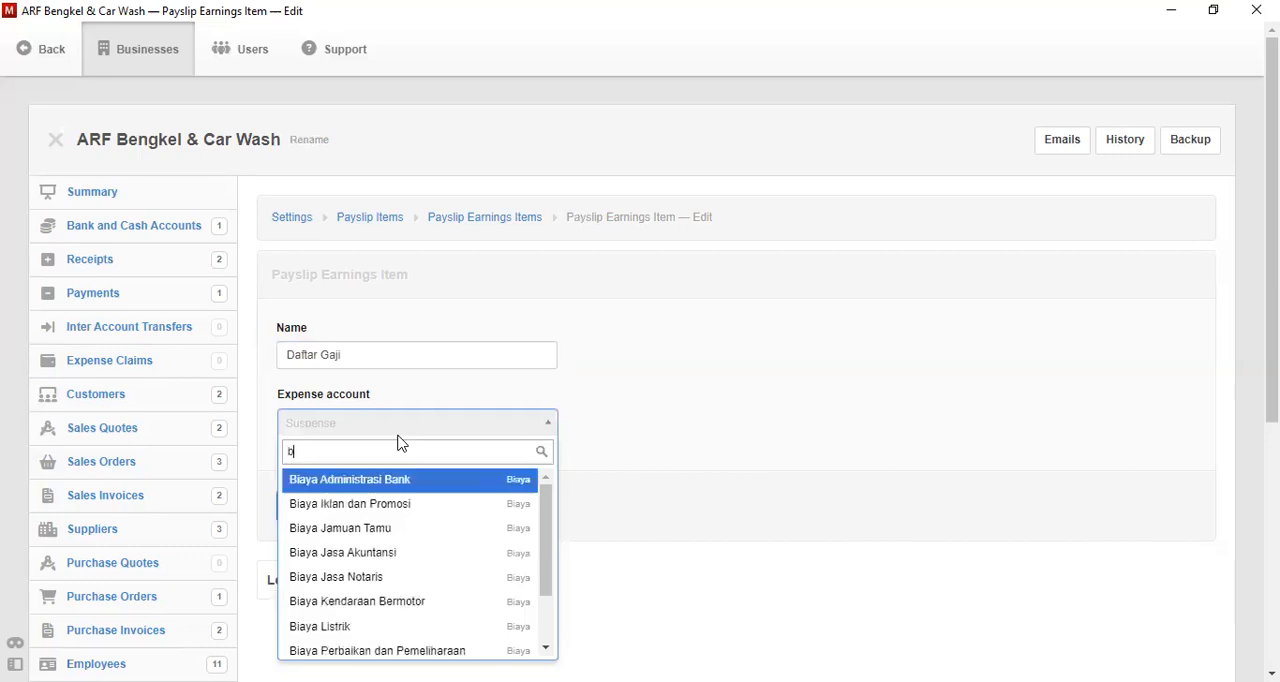
type("iaya ten")
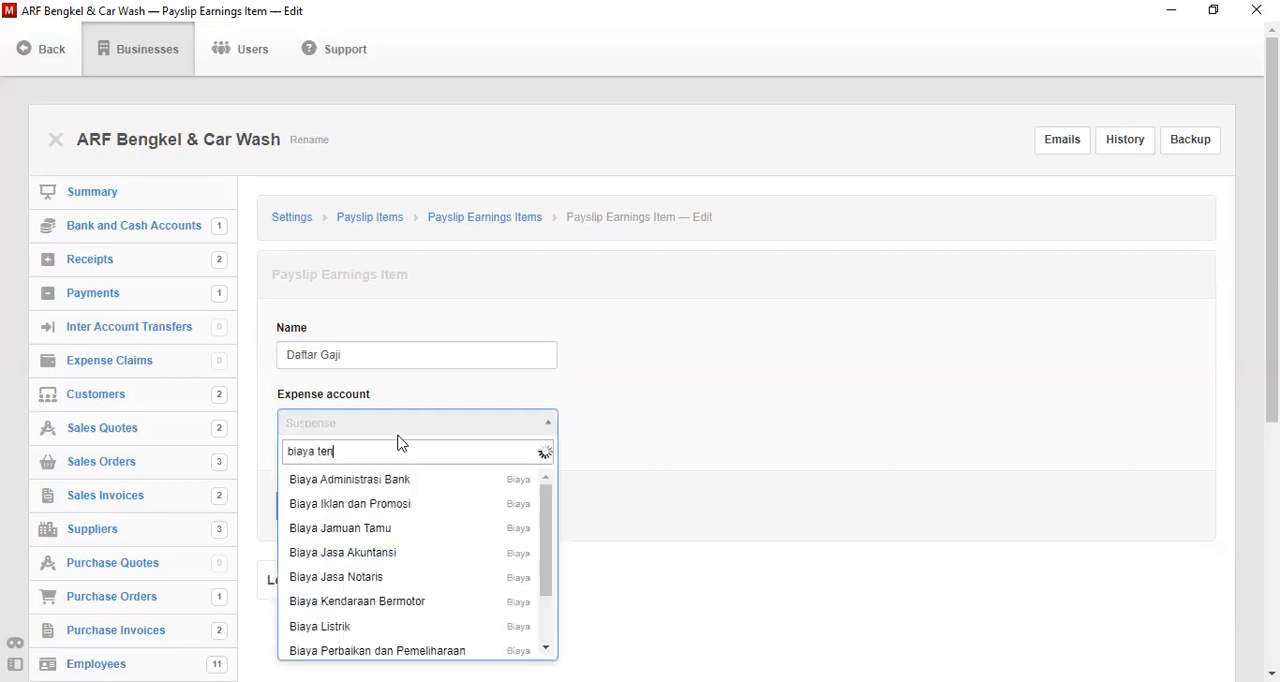
left_click(432, 482)
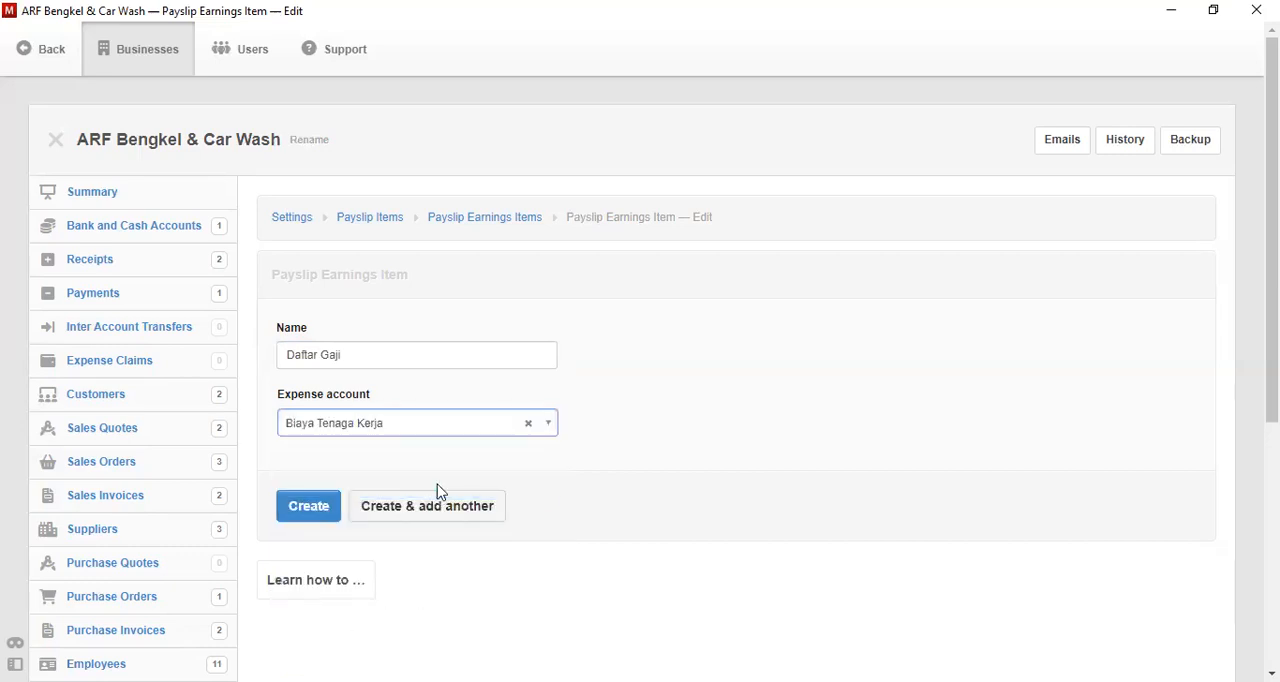
left_click(318, 507)
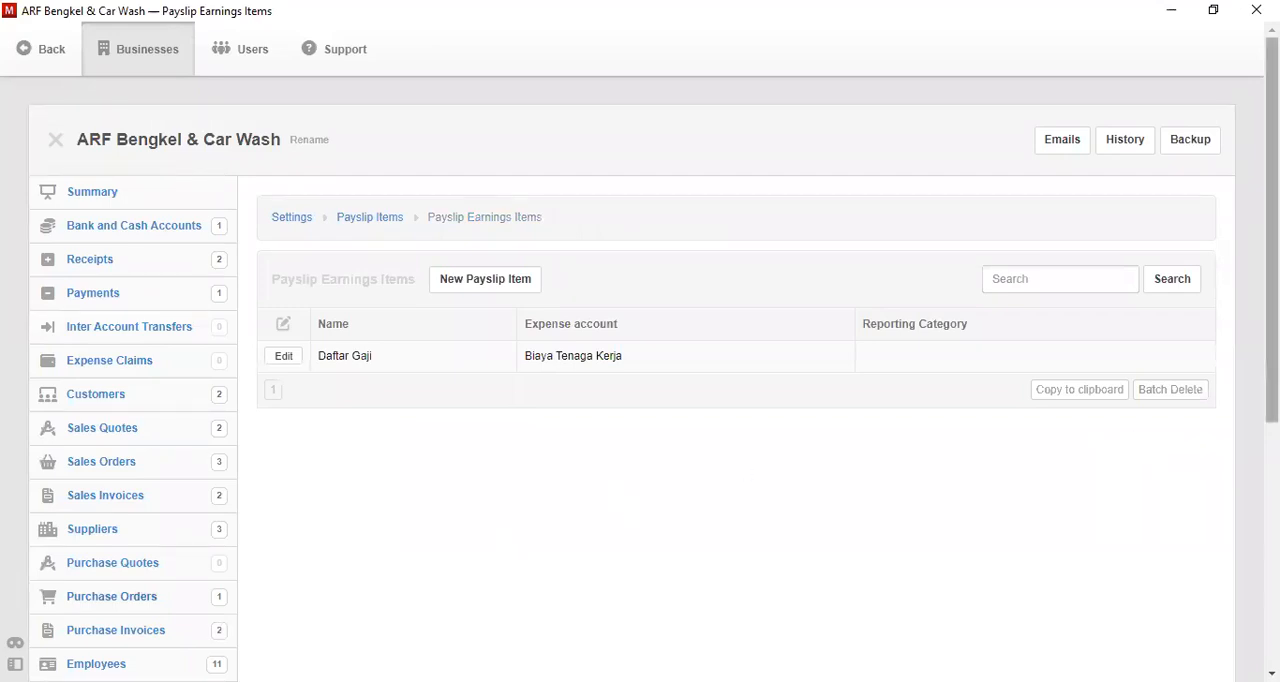
- Start a new payslip and set its date to 21-11-2022
scroll(1271, 250, "down", 2)
left_click_drag(1272, 300, 1272, 313)
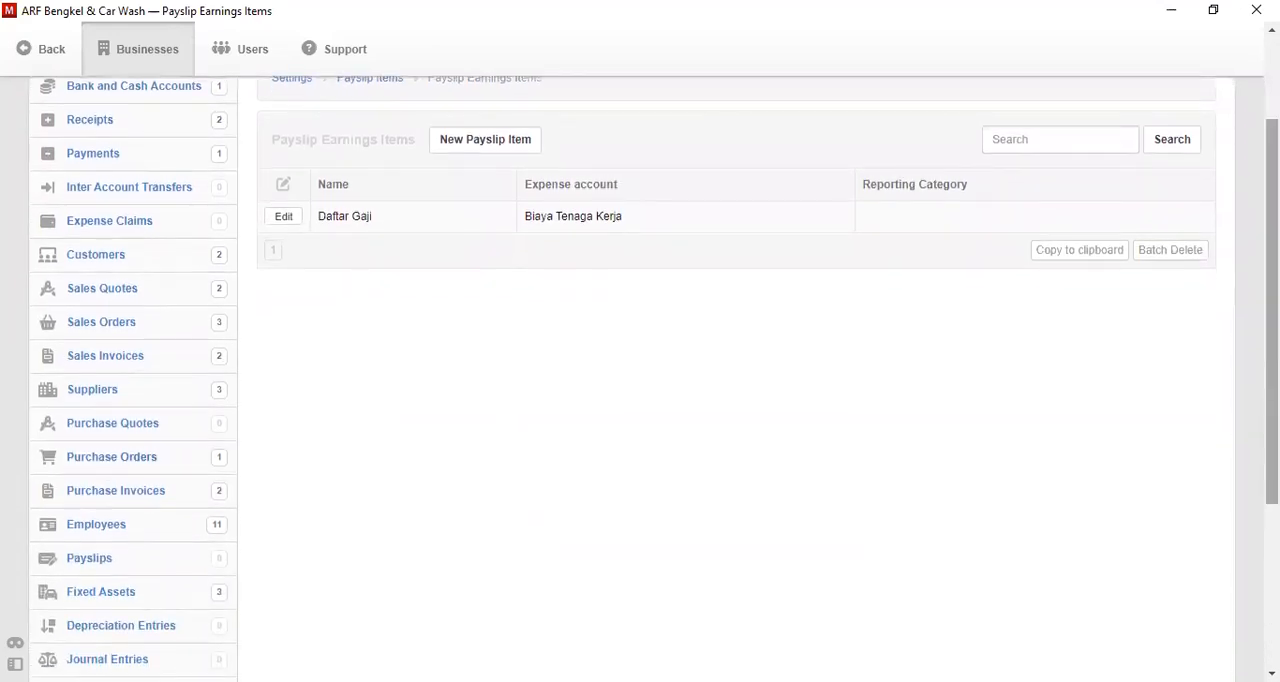
left_click(72, 562)
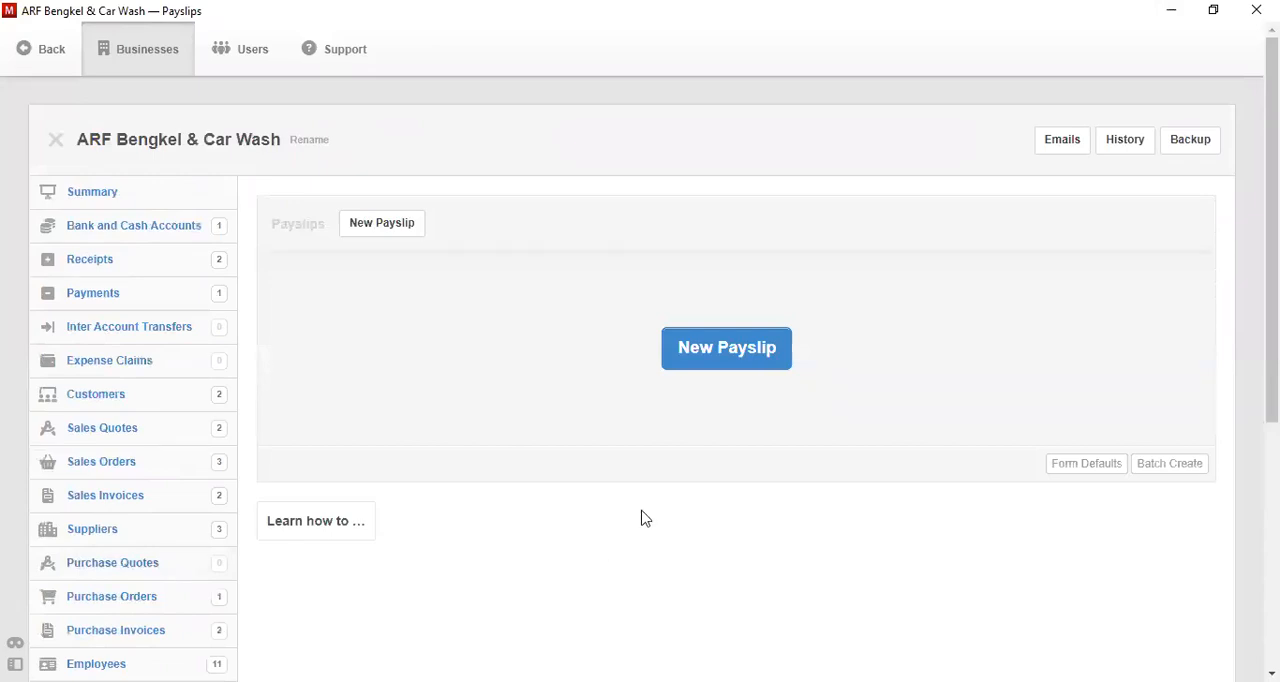
left_click(718, 362)
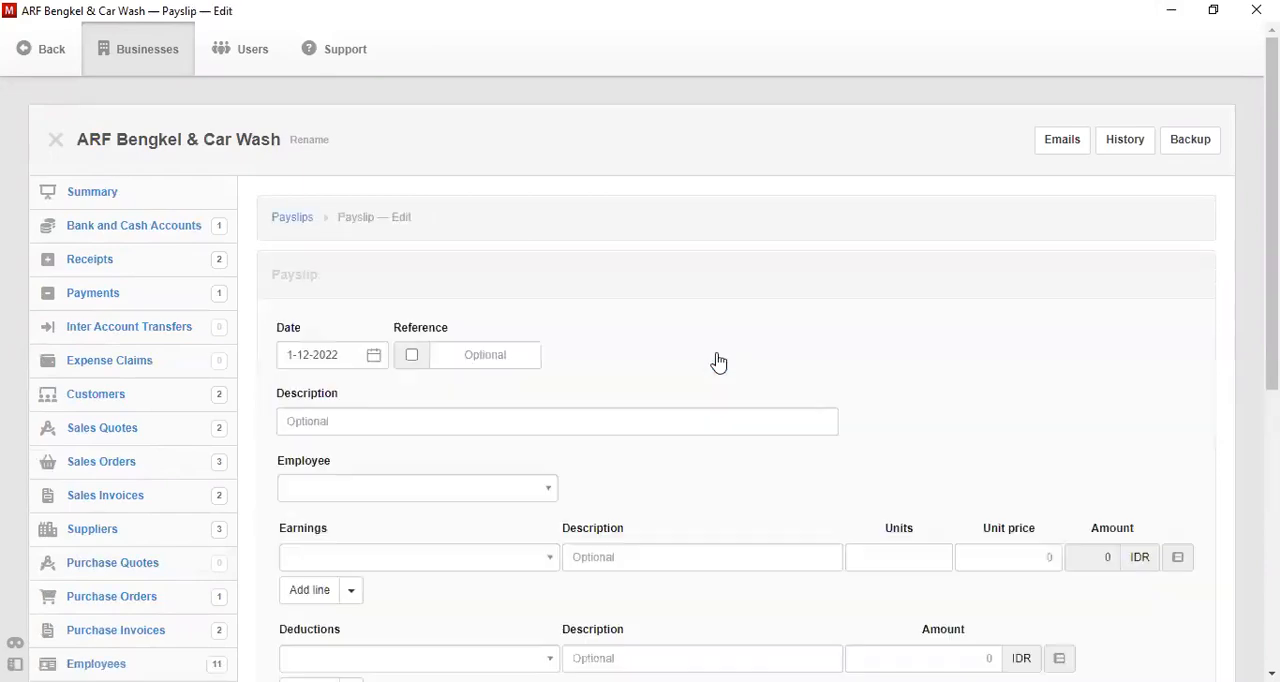
left_click(376, 366)
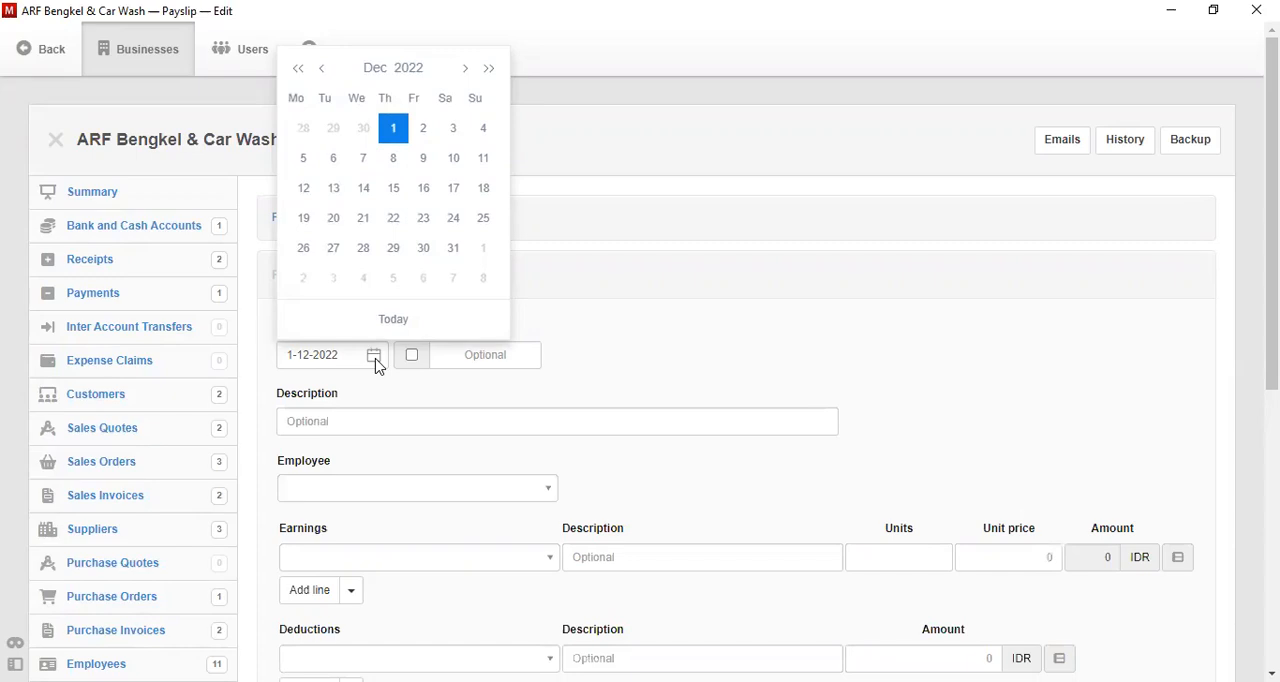
left_click(322, 68)
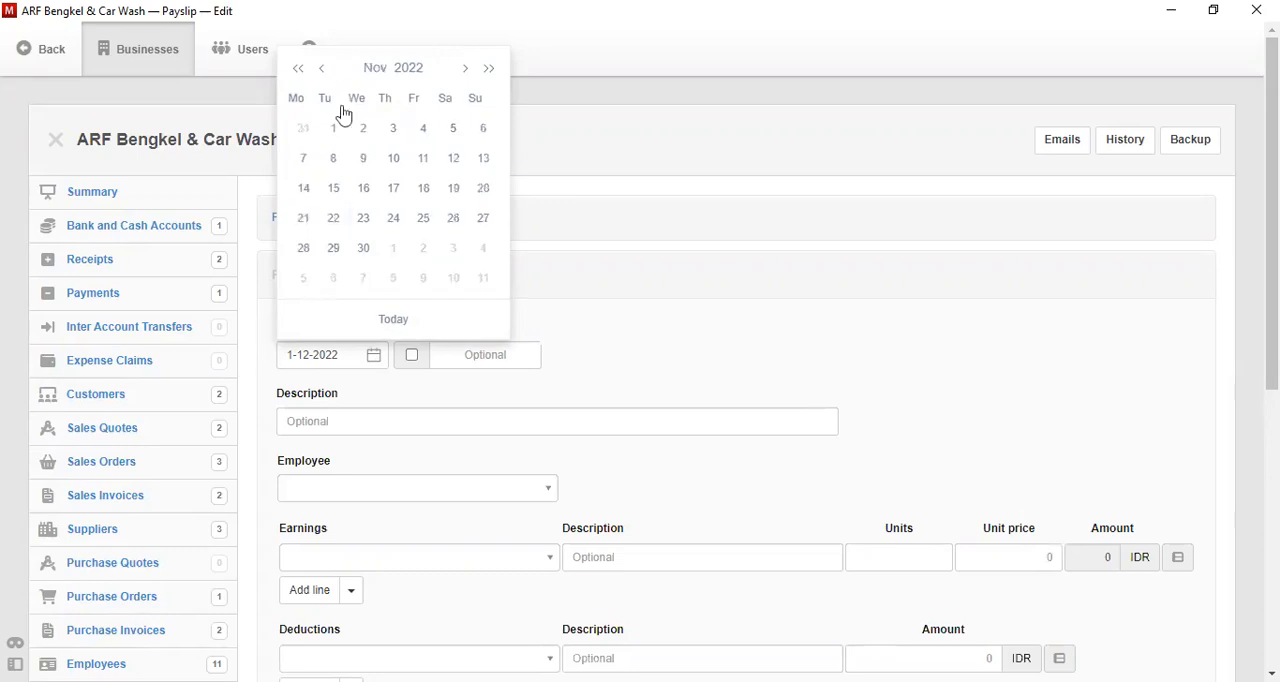
left_click(301, 224)
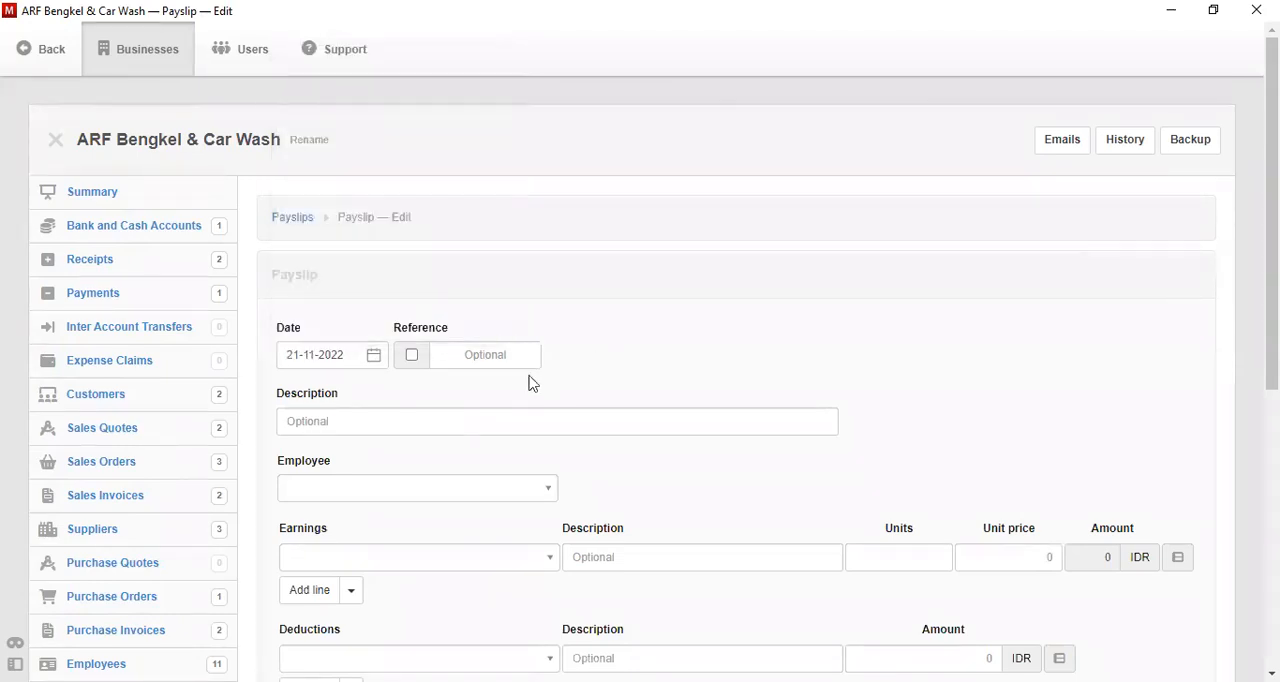
- Enter Payroll as the payslip description and select the first employee in the list
left_click(435, 410)
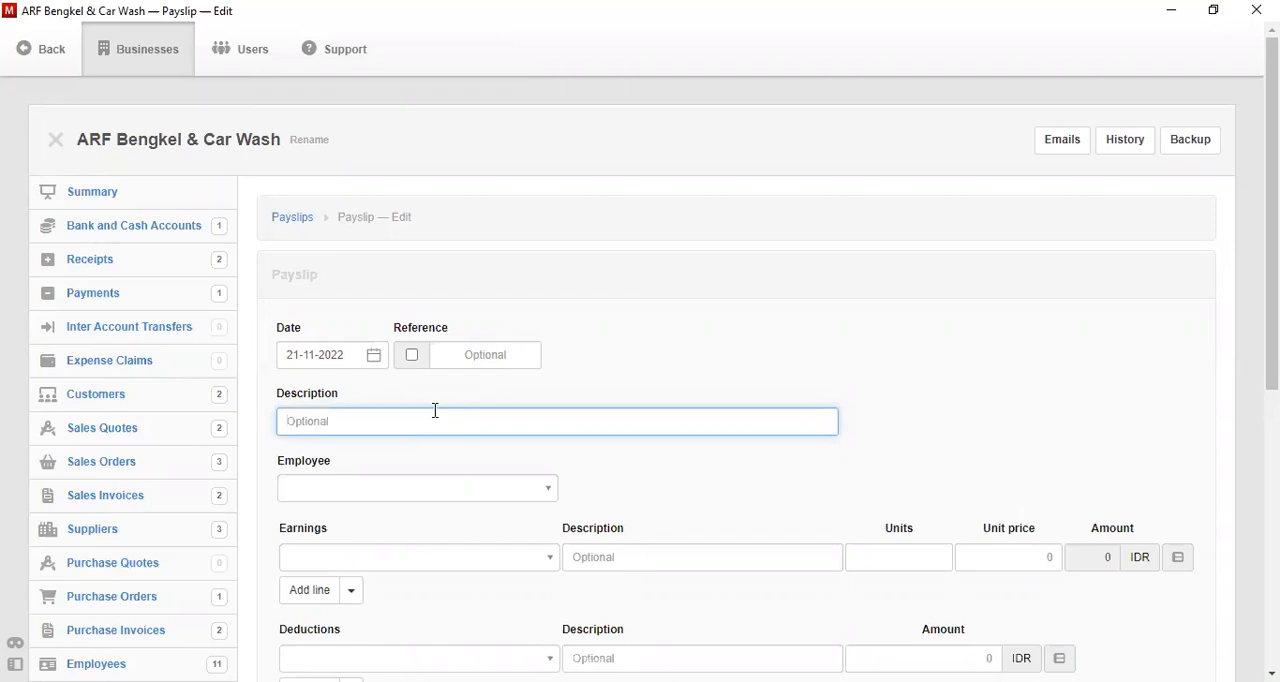
type("D")
key("BackSpace")
type("Payroll")
left_click(499, 507)
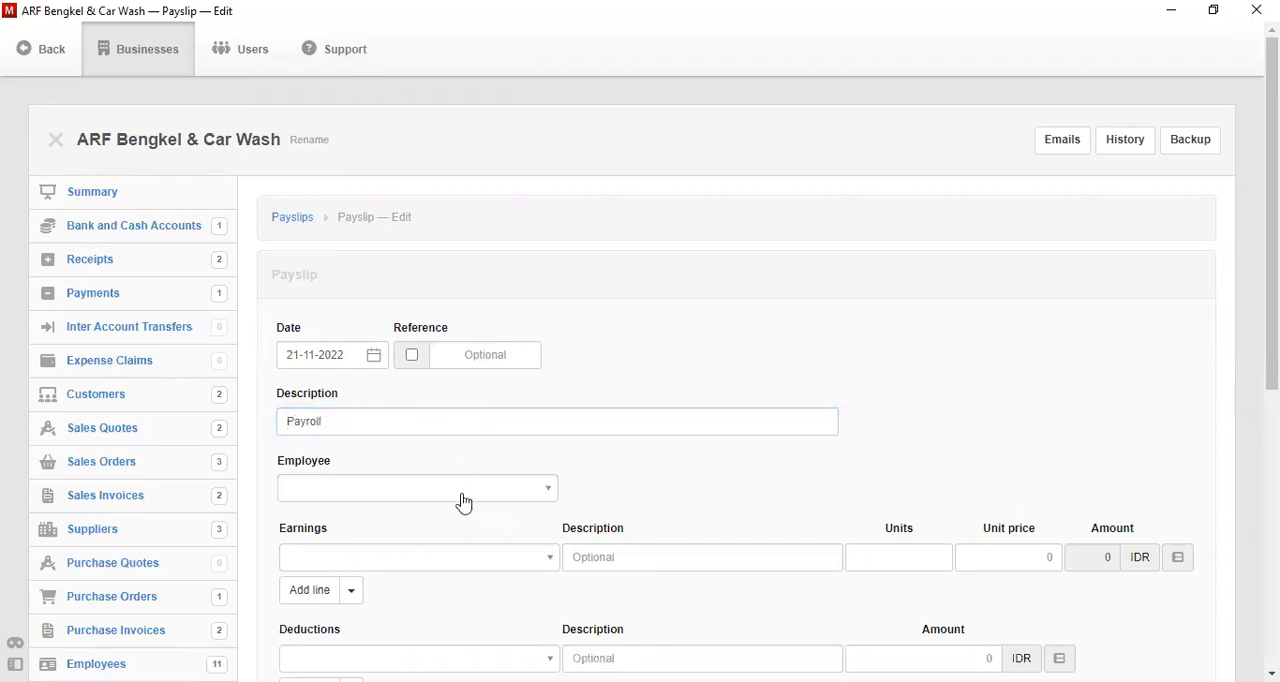
left_click(463, 502)
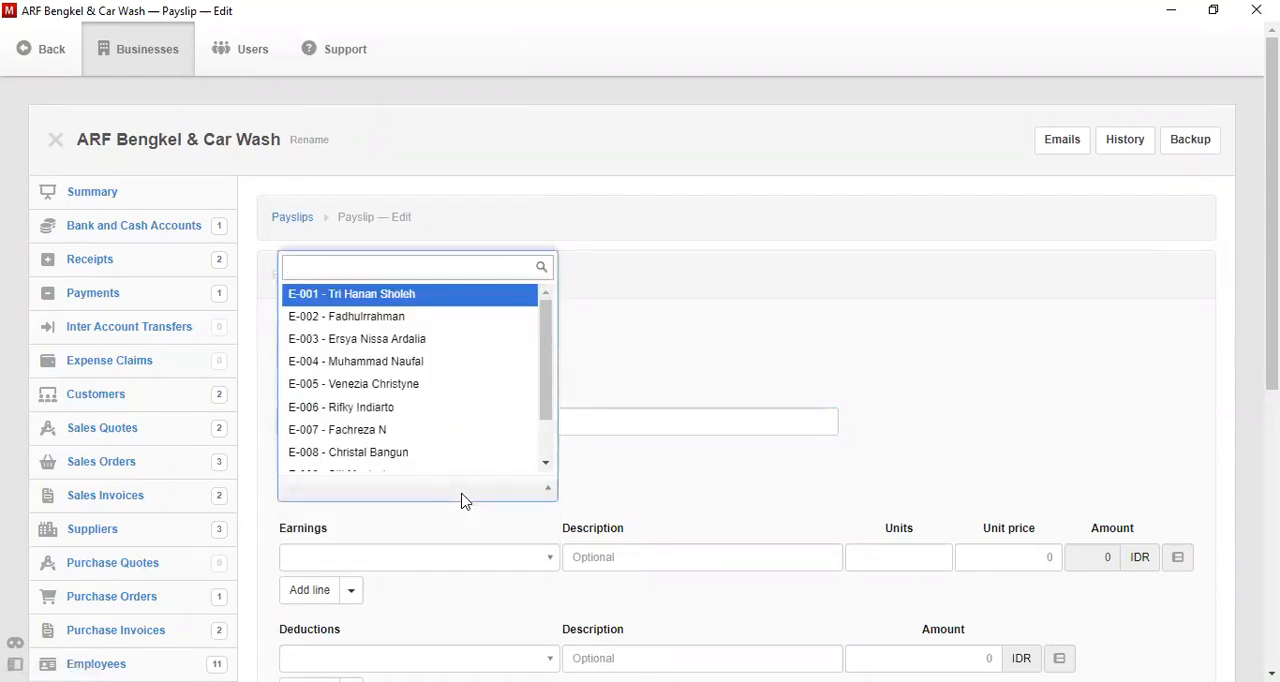
left_click(492, 304)
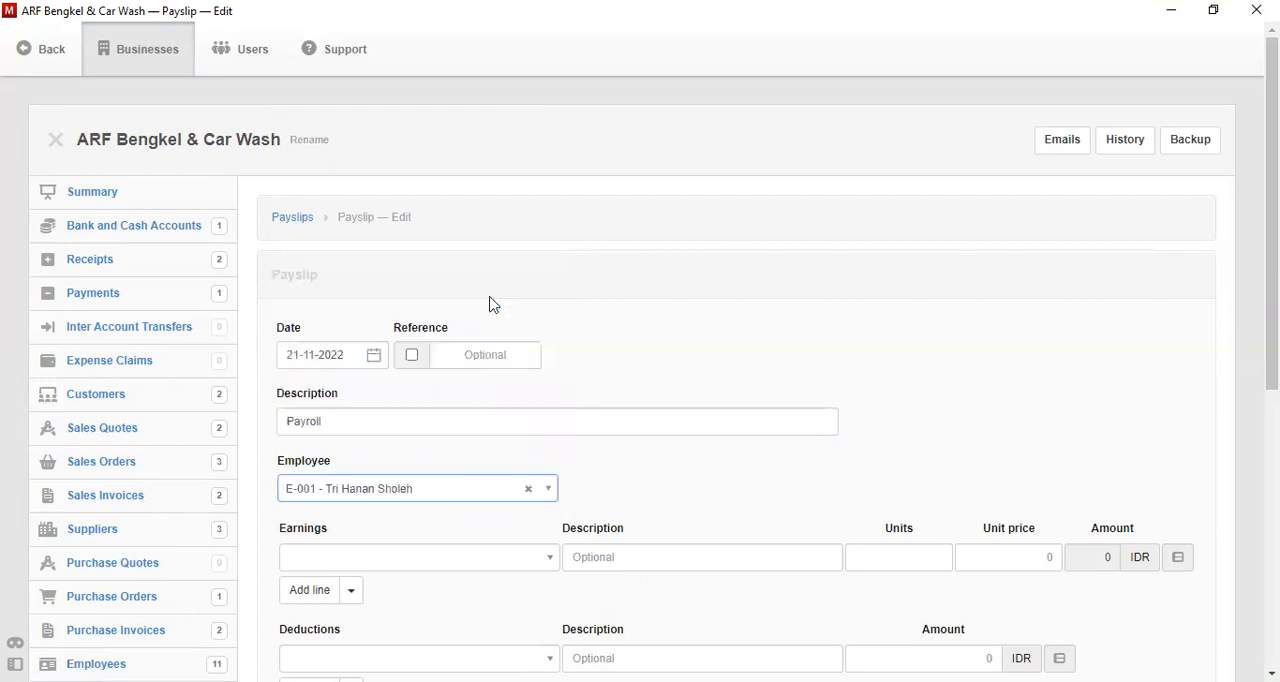
- Fill the first earnings line with the Daftar Gaji item, description Direktur, 1 unit and a unit price of 20000000
left_click(553, 558)
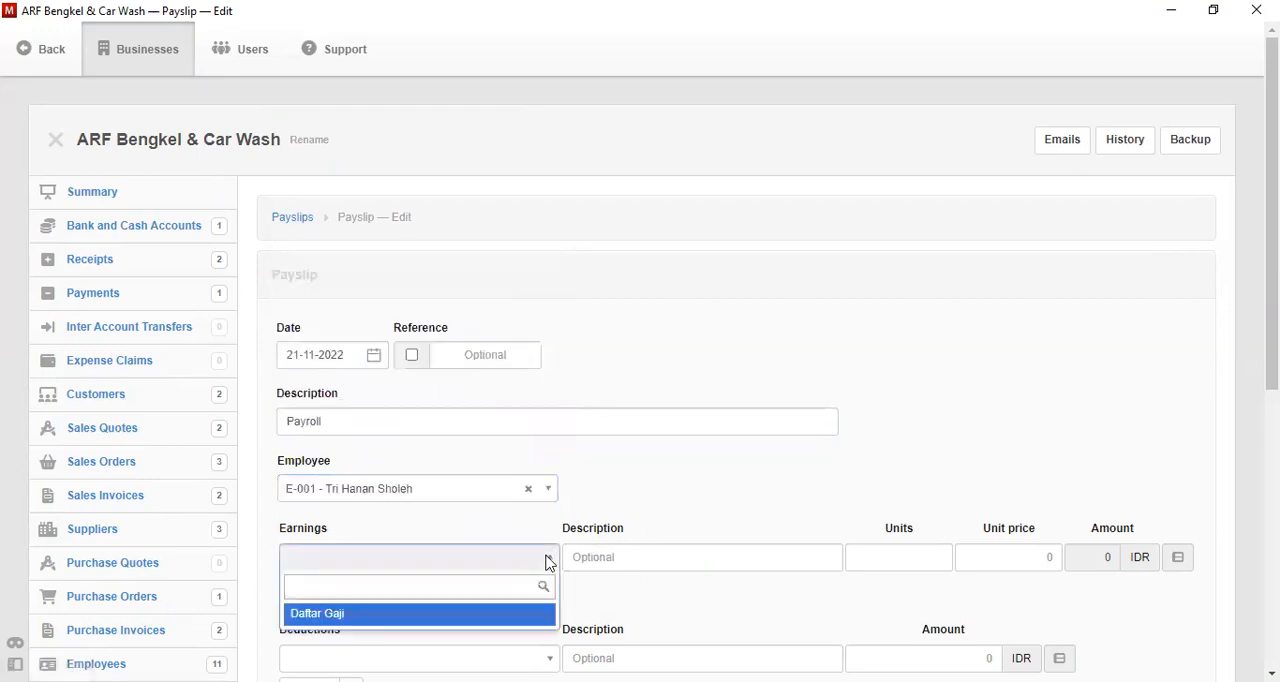
scroll(897, 455, "down", 2)
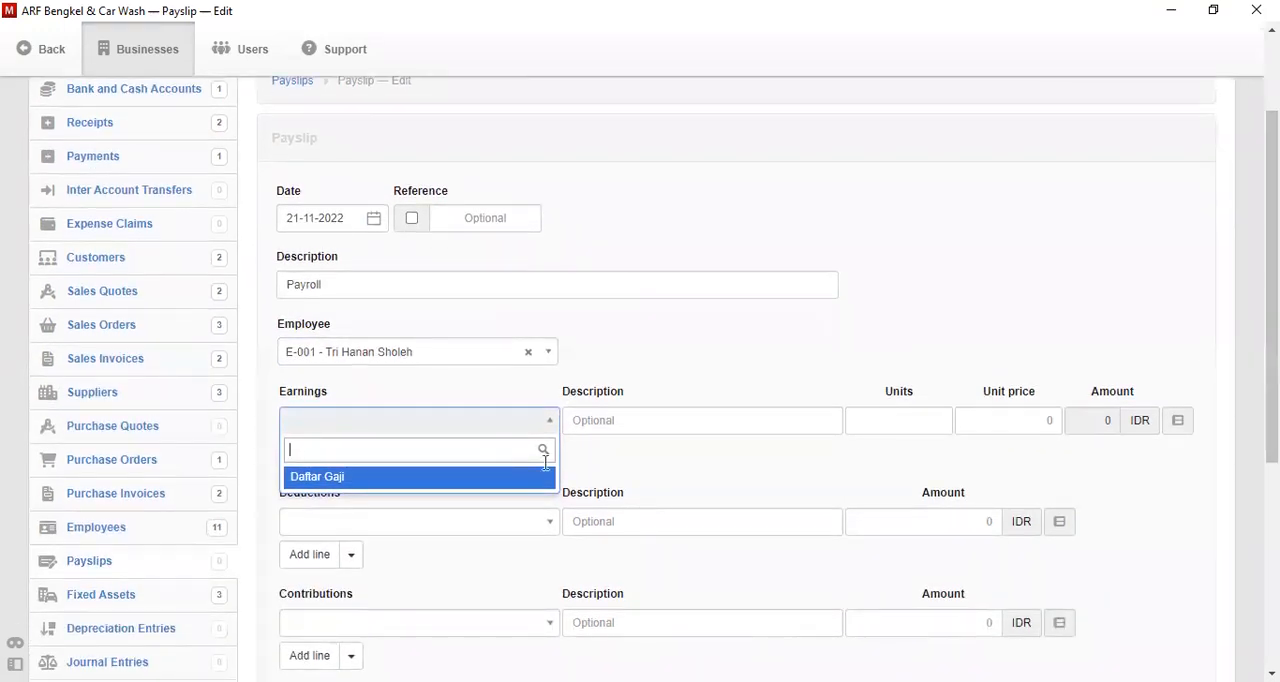
left_click(531, 479)
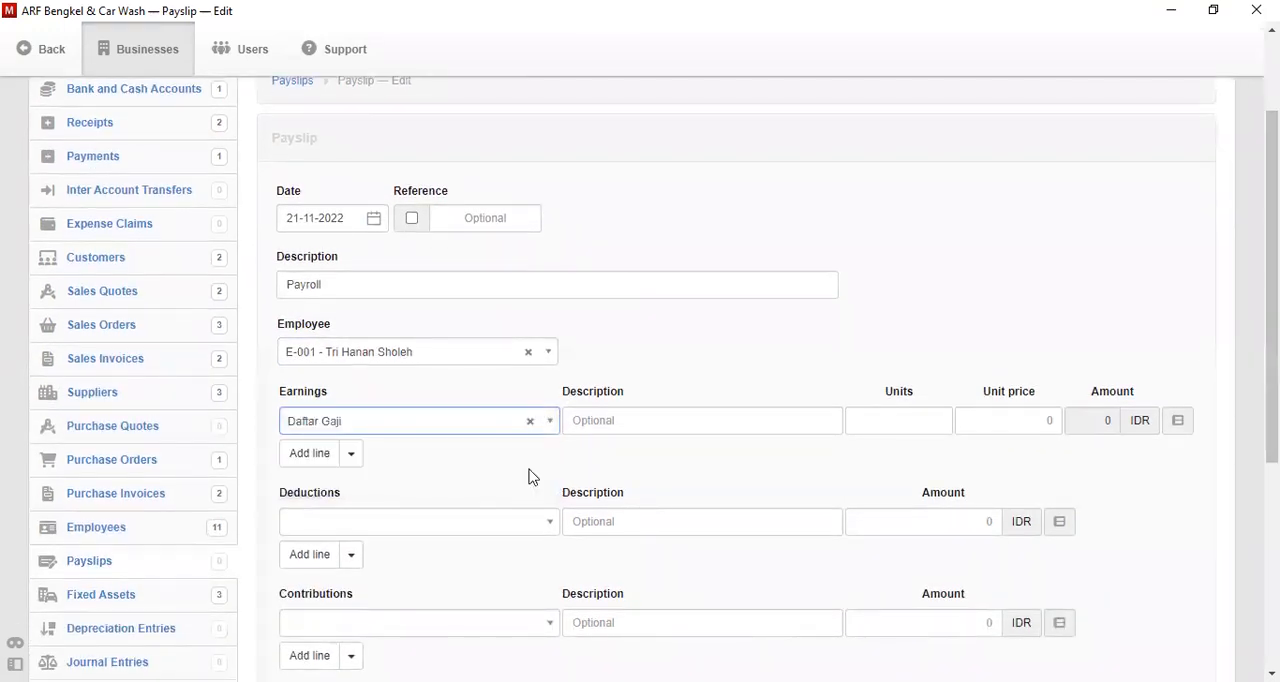
left_click(675, 423)
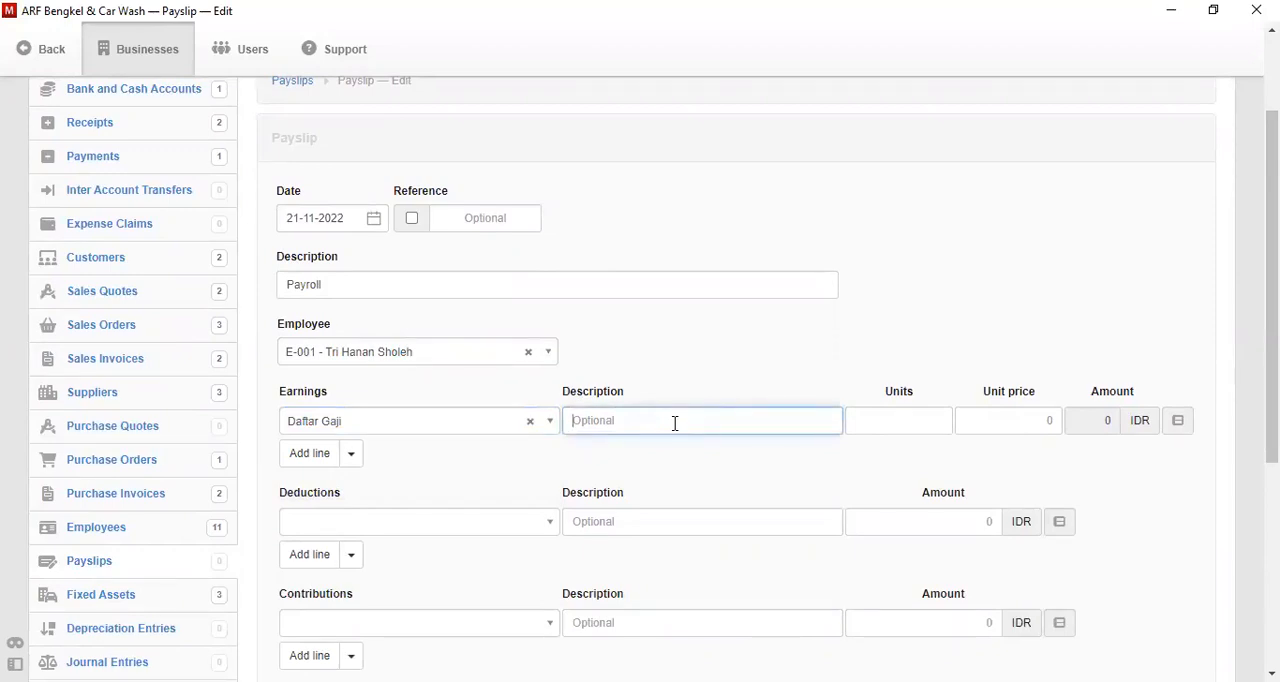
left_click(883, 409)
type("20")
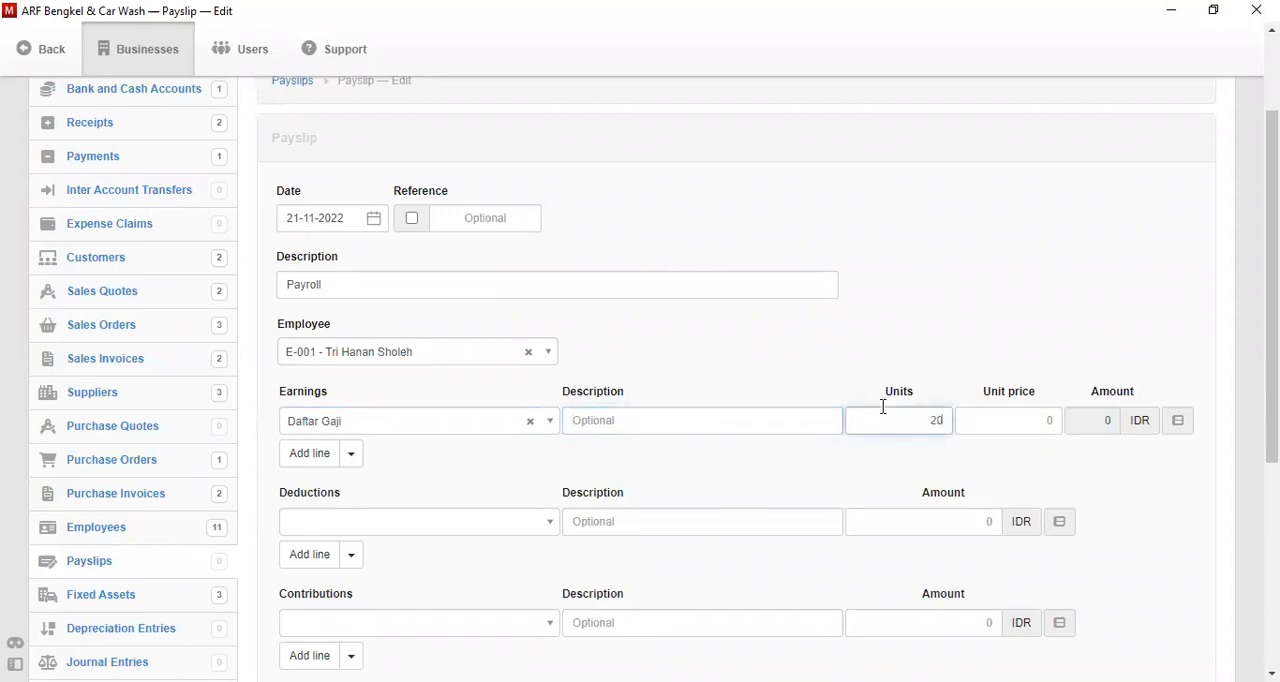
key("BackSpace")
key("BackSpace")
type("1")
key("Tab")
type("20")
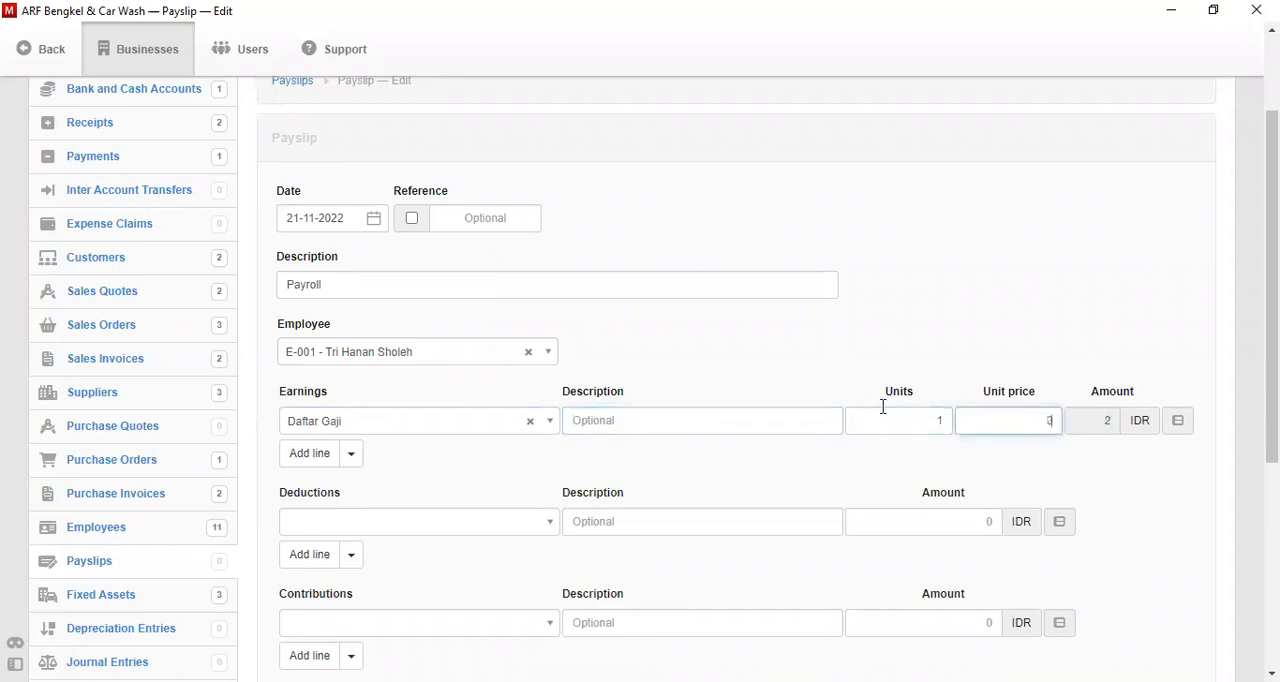
type("000000")
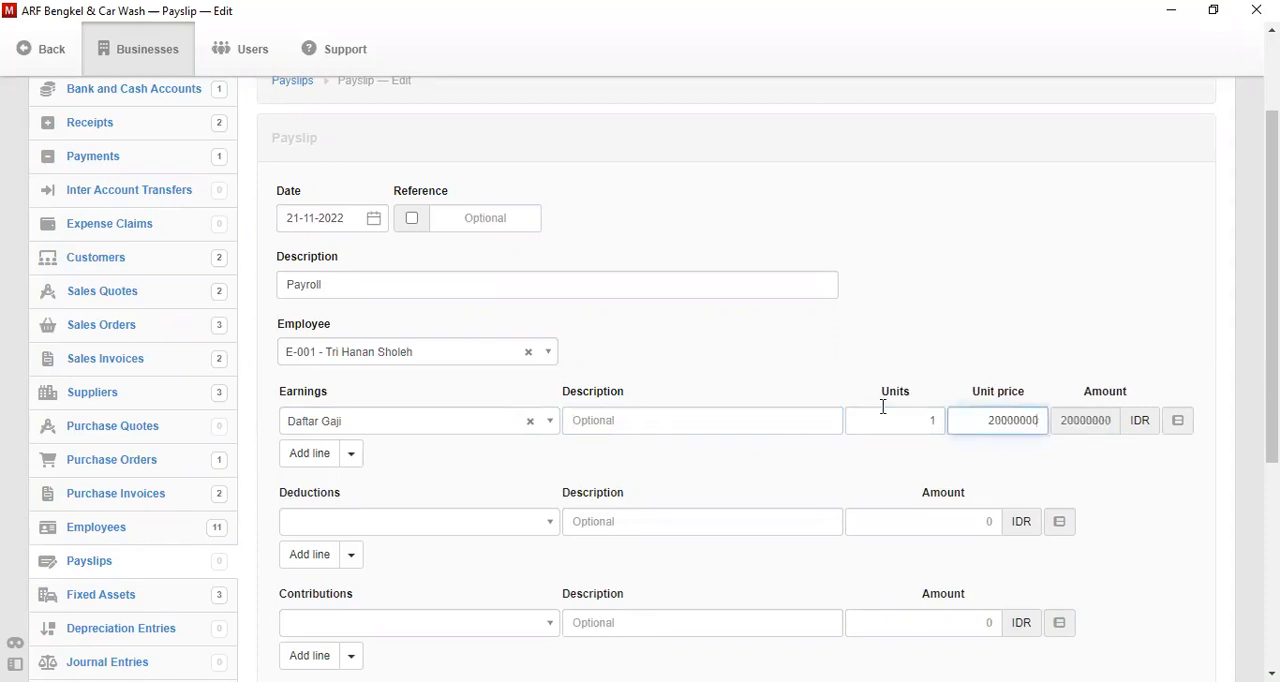
left_click(749, 427)
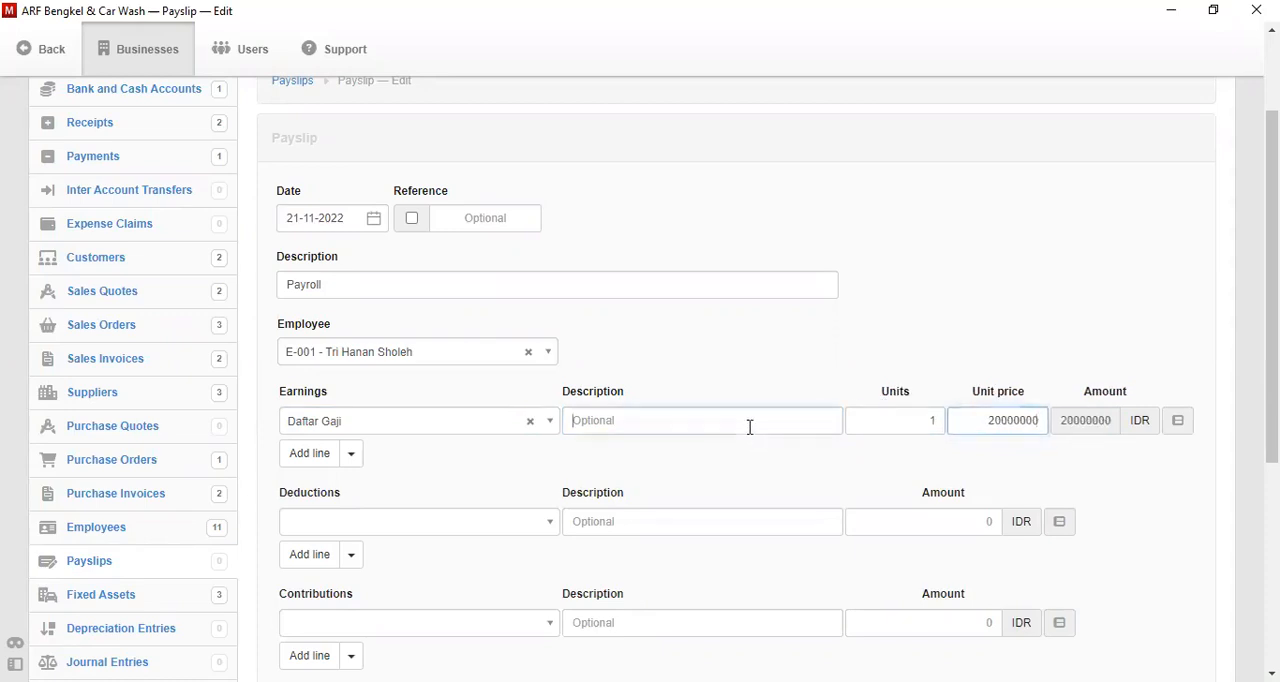
type("Direktur")
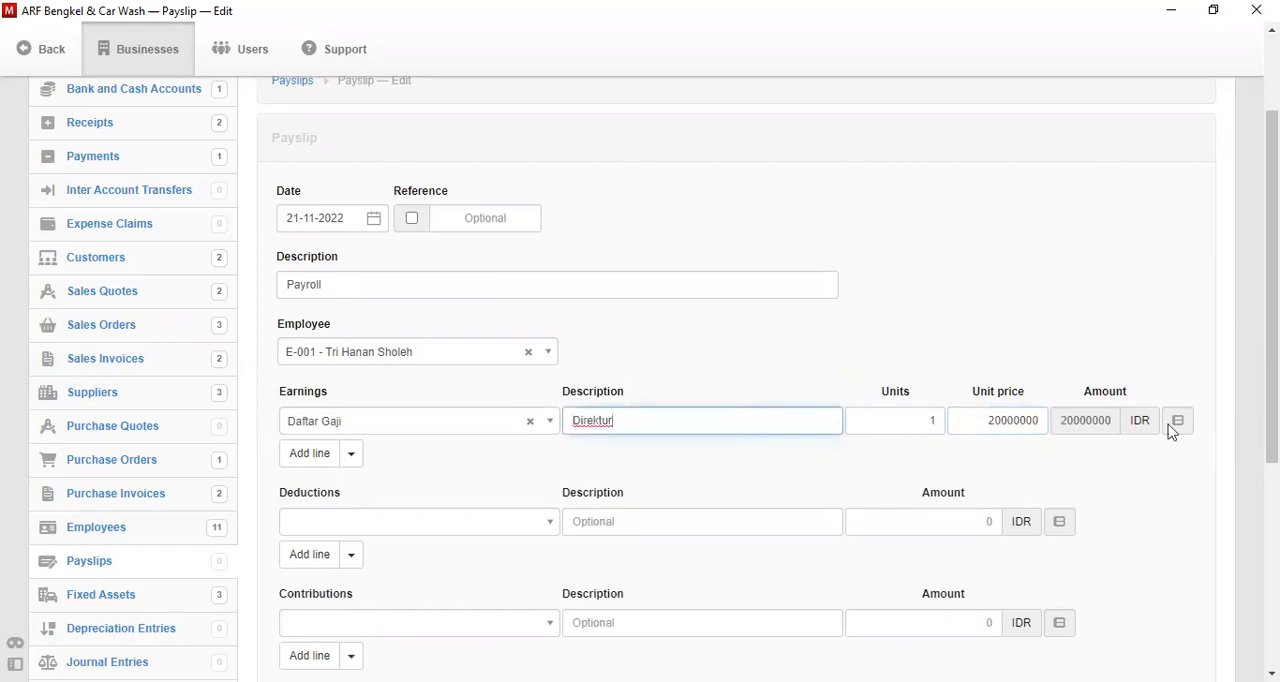
- Add a second earnings line to the payslip and assign the Daftar Gaji item to it
left_click(309, 455)
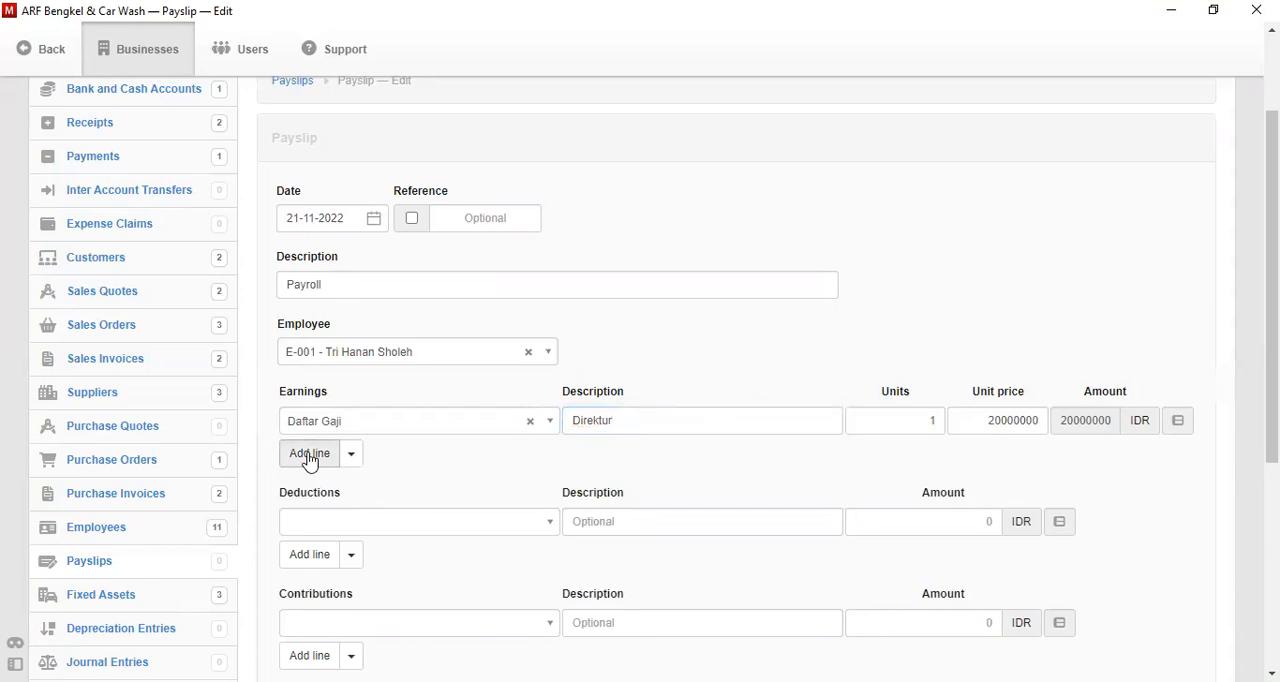
left_click(367, 455)
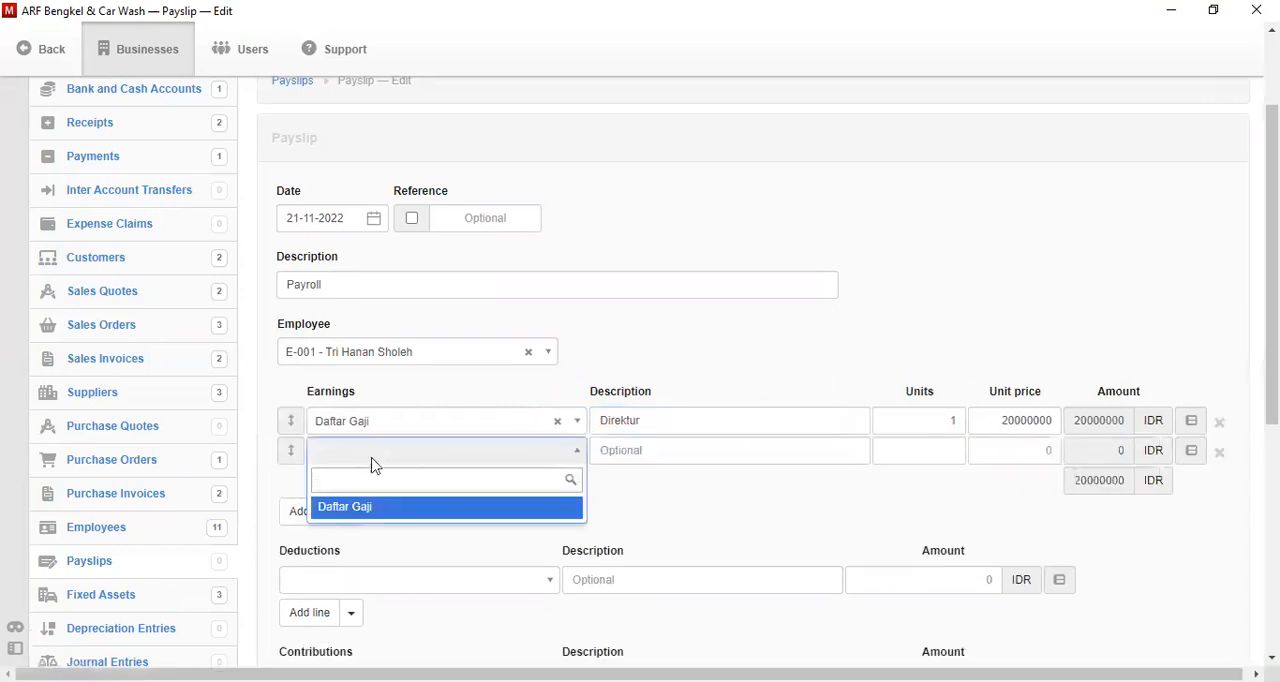
left_click(395, 512)
left_click(627, 451)
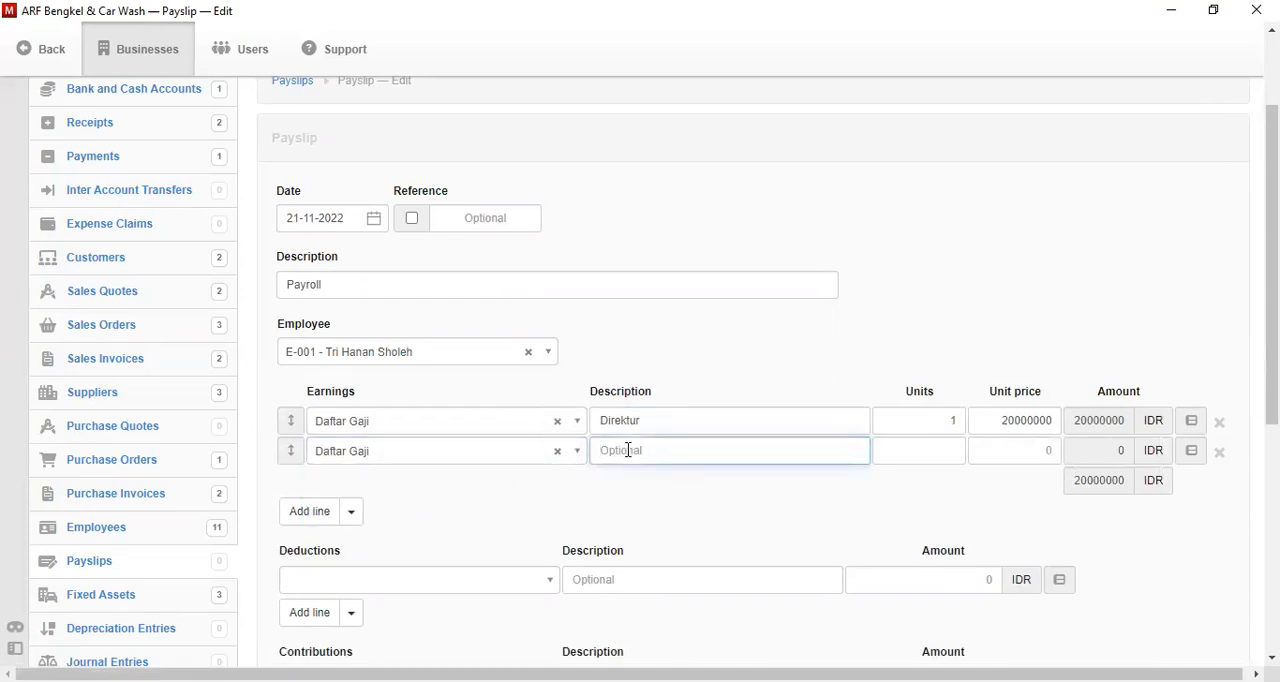
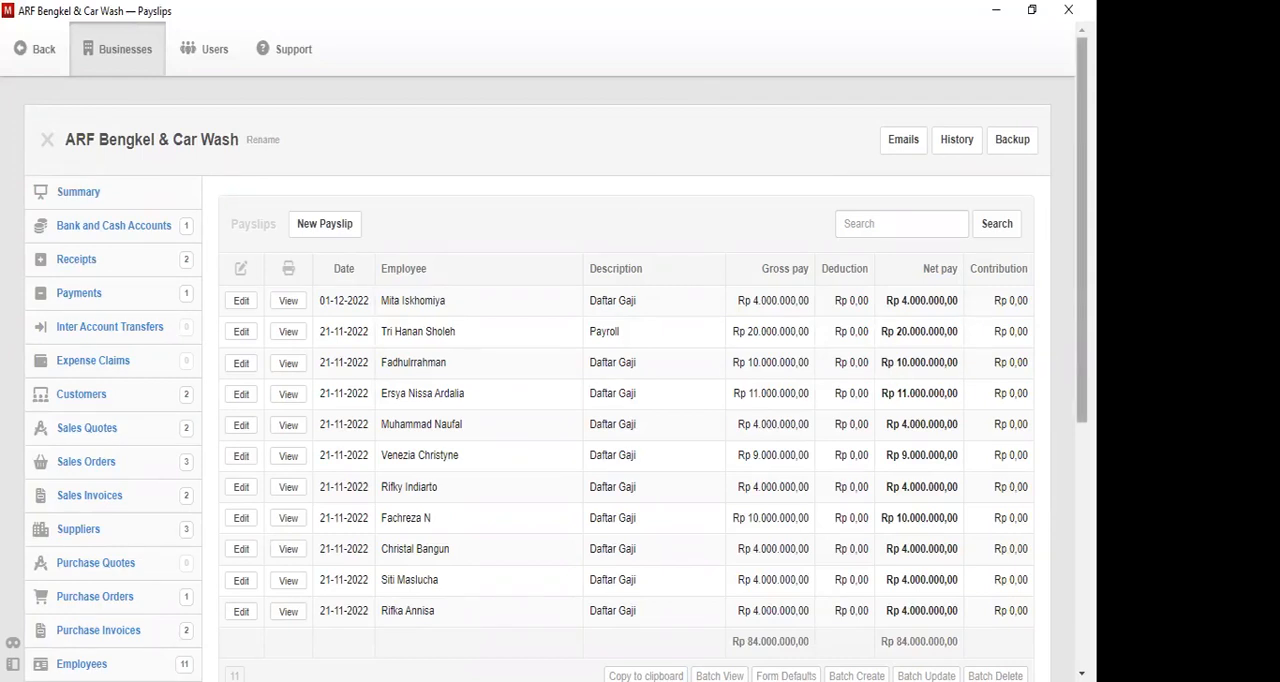
- Look over the recorded payslips and open the business's expense claims
scroll(556, 366, "down", 3)
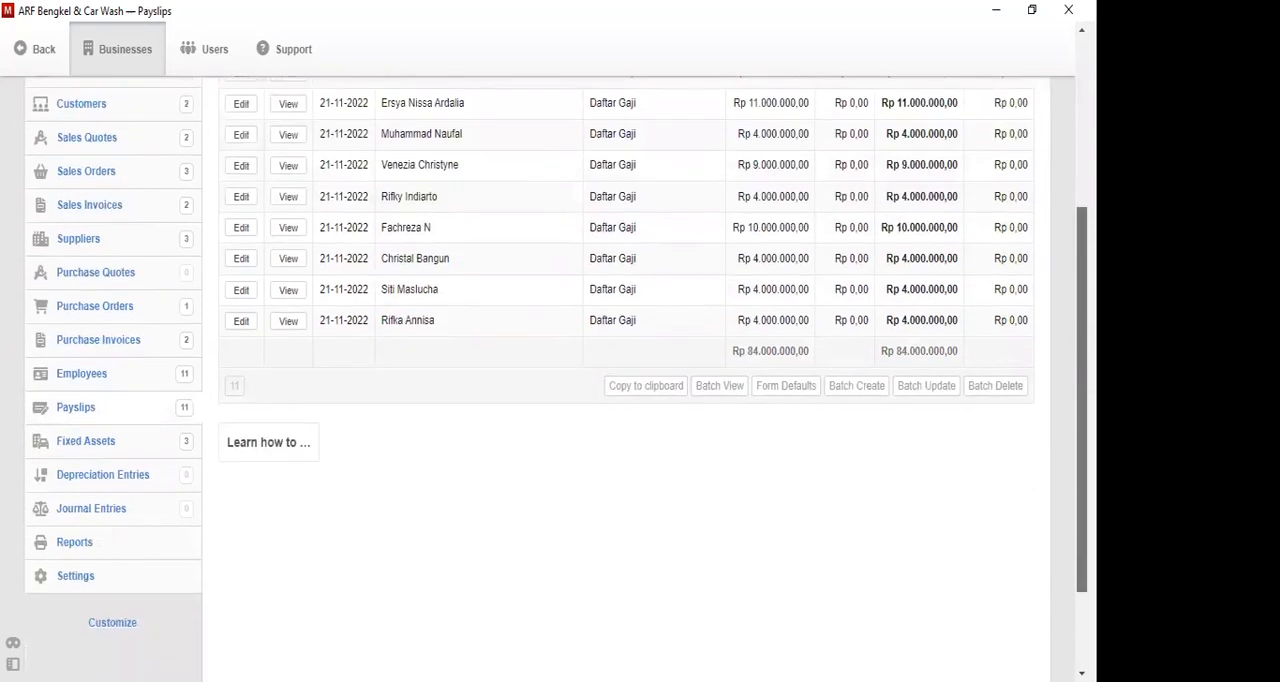
scroll(556, 366, "up", 3)
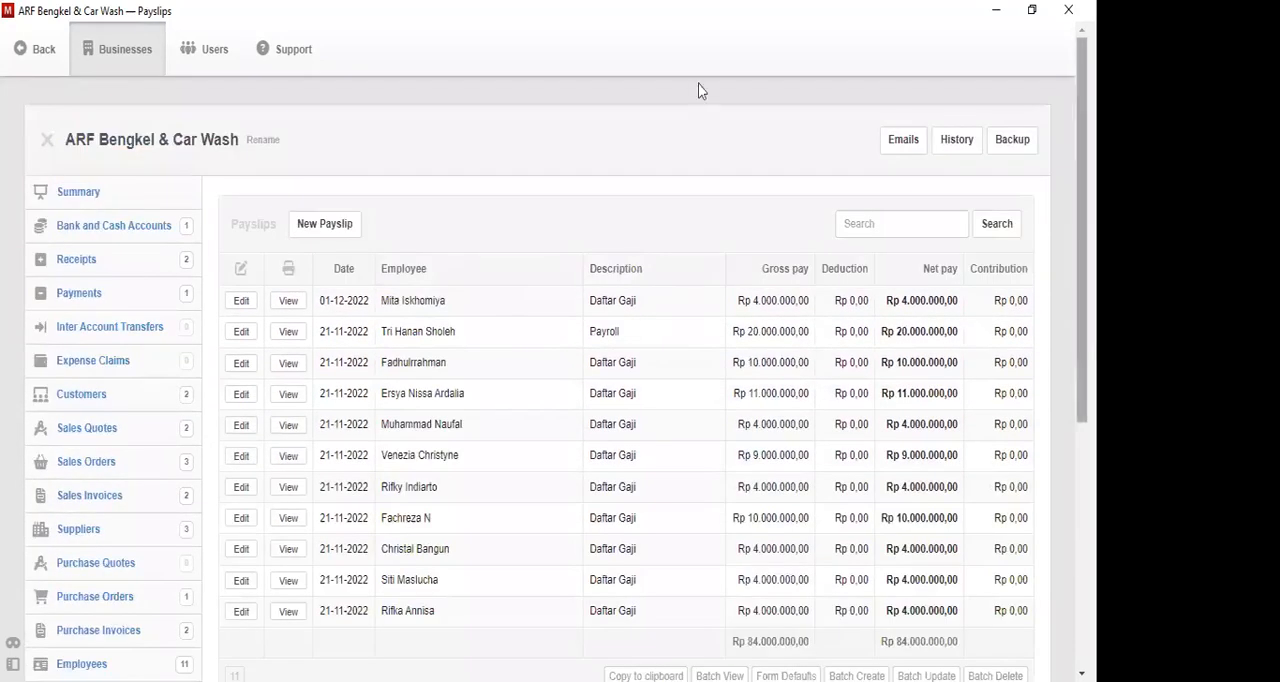
scroll(71, 289, "down", 1)
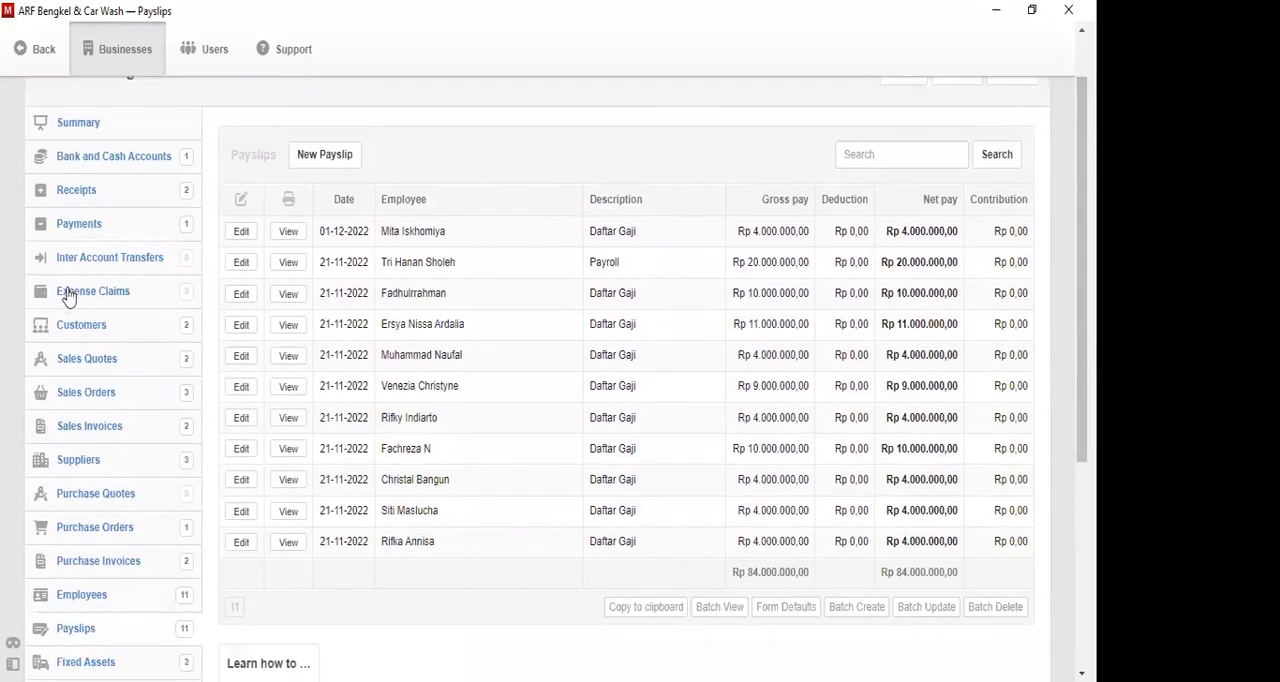
left_click(69, 297)
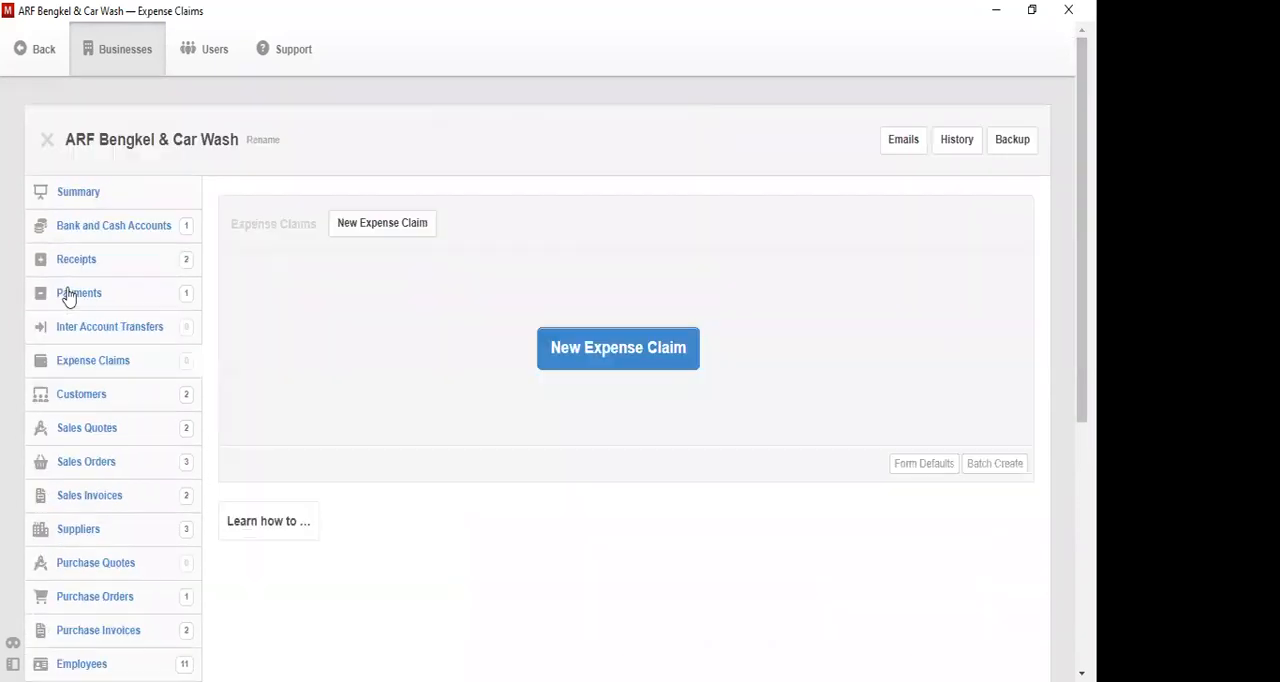
left_click(673, 368)
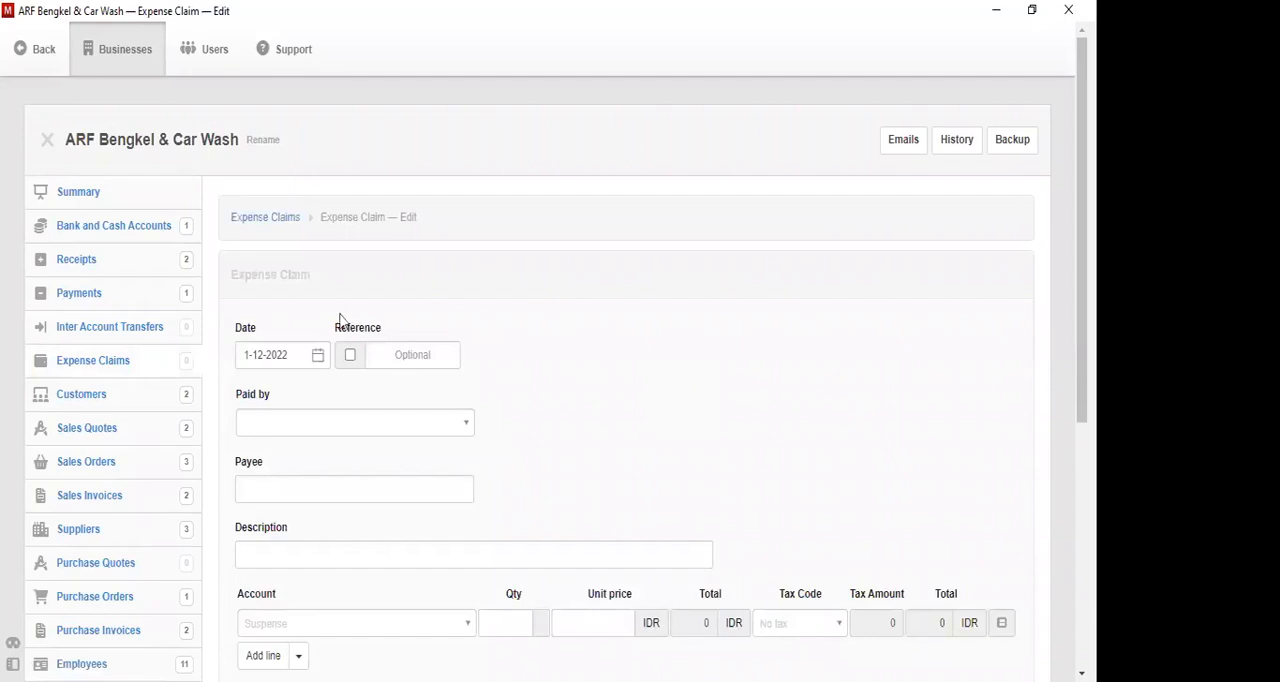
left_click(318, 357)
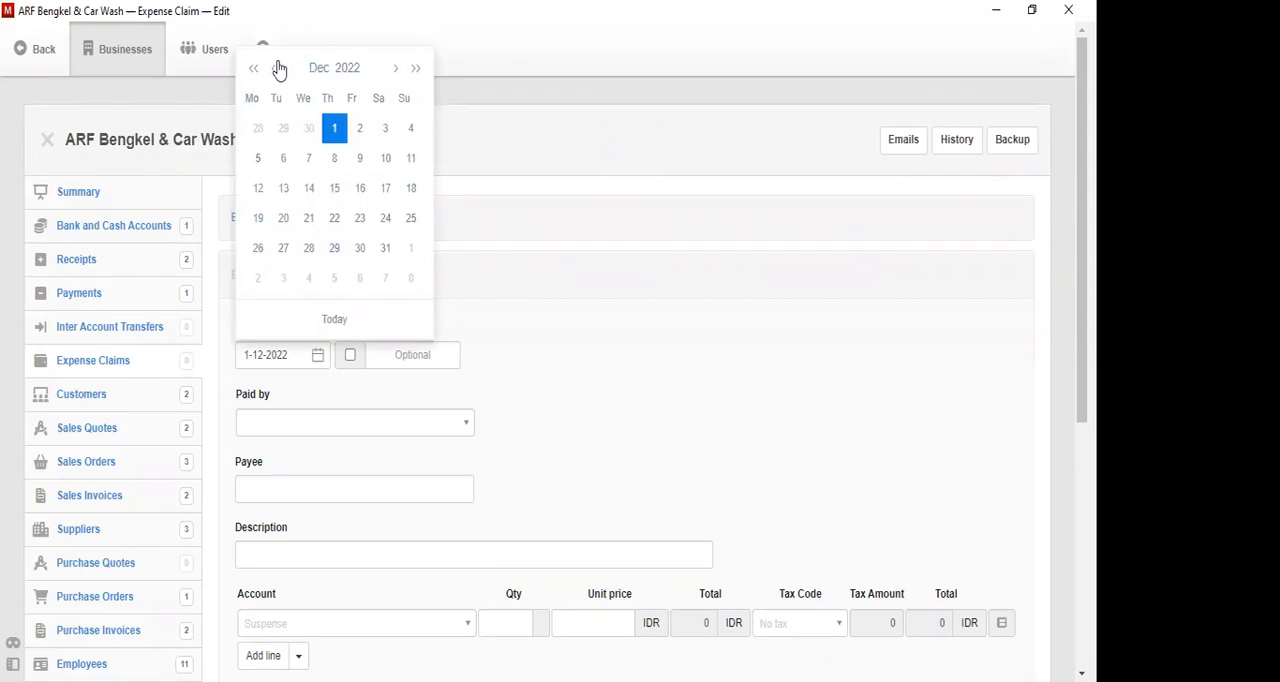
left_click(280, 70)
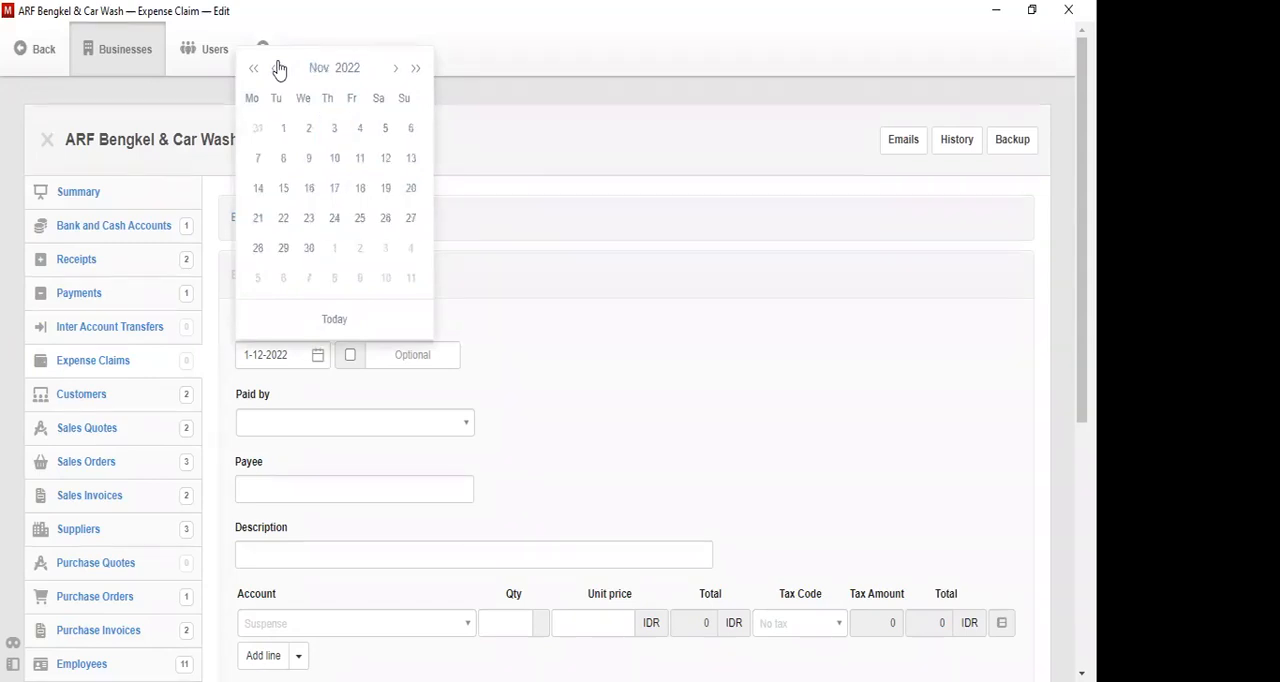
left_click(257, 157)
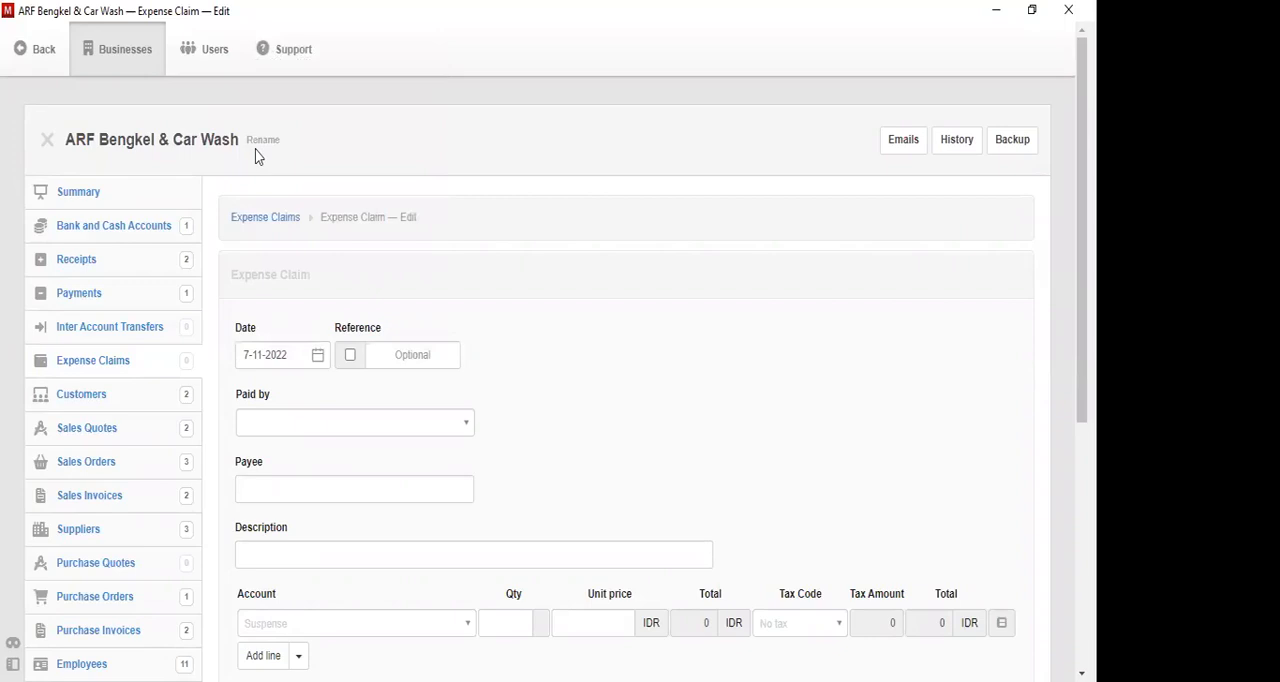
left_click(370, 425)
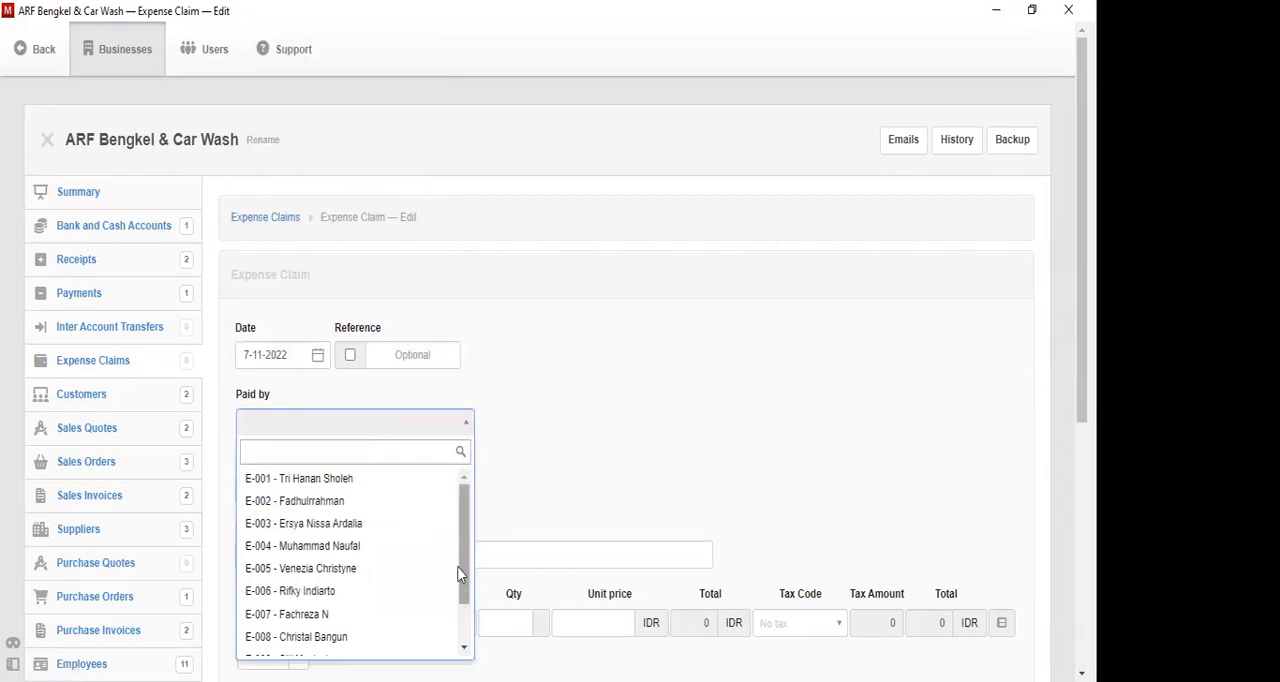
left_click_drag(465, 570, 462, 642)
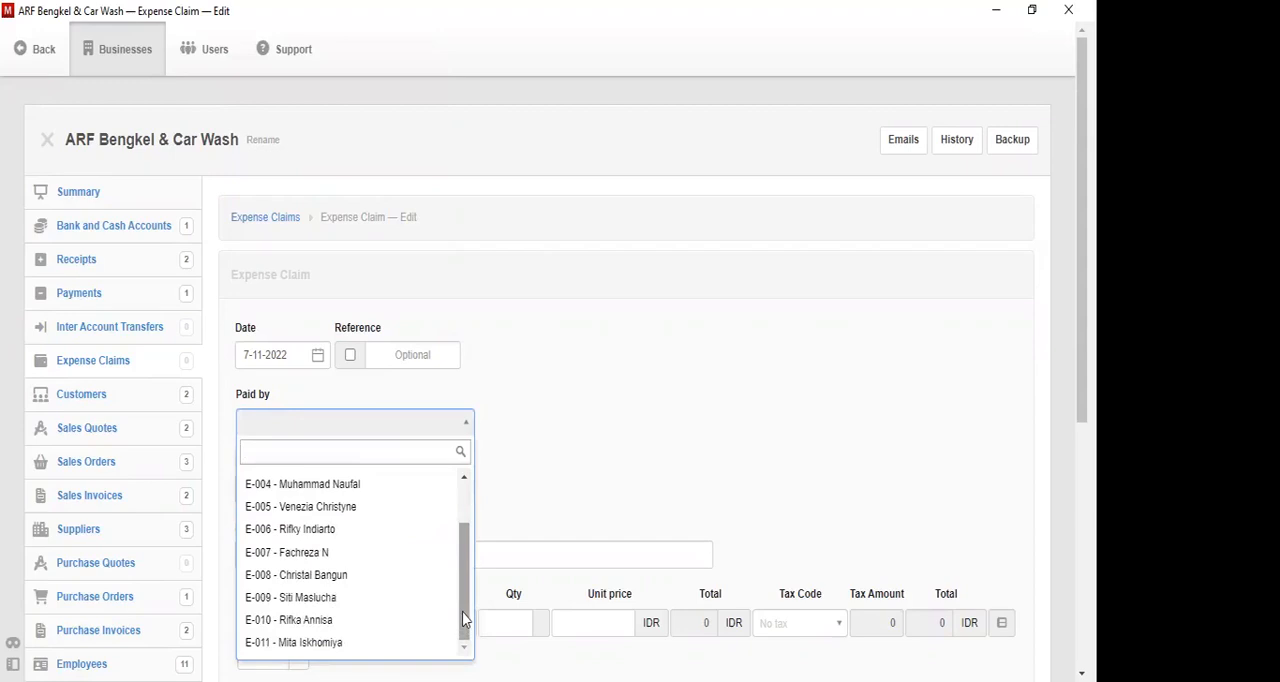
left_click(364, 511)
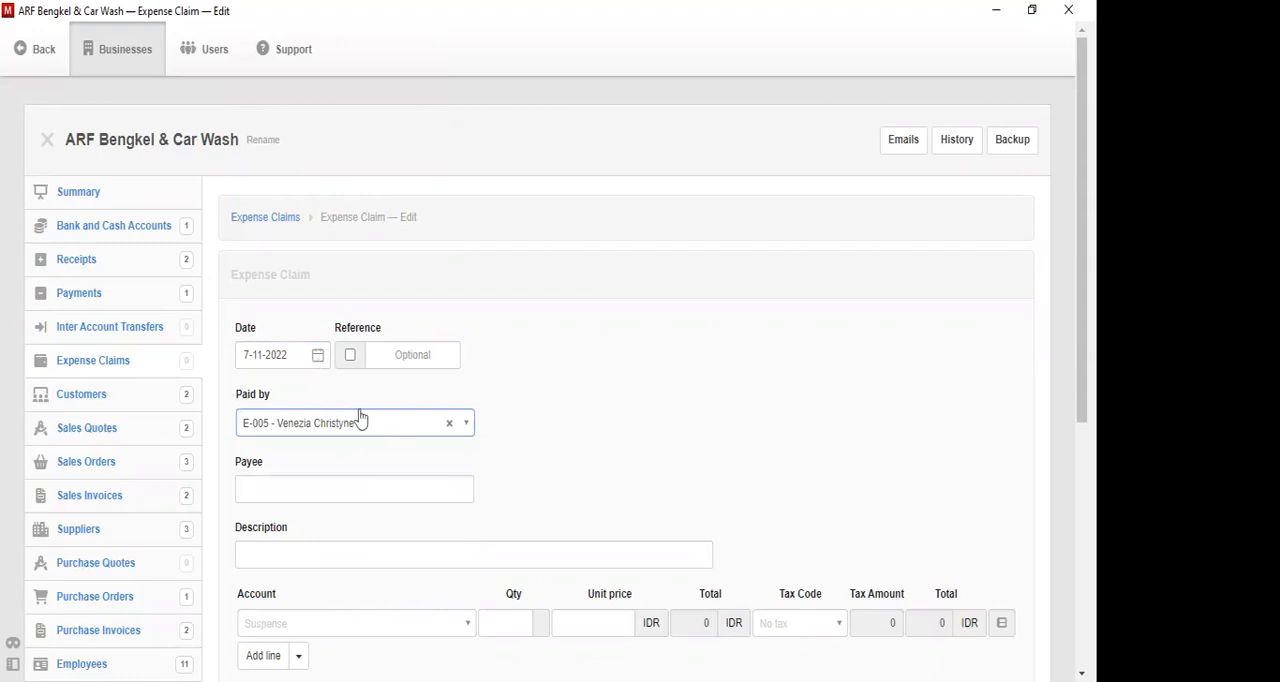
left_click(371, 484)
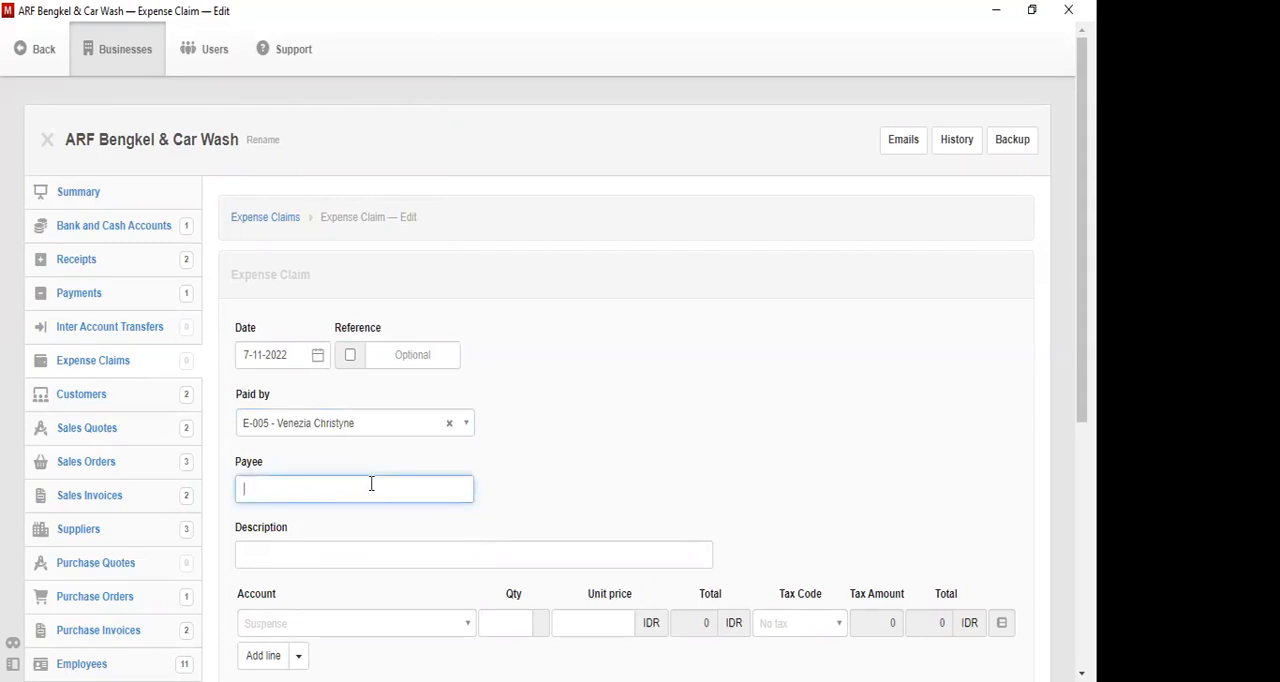
type("Toko Mekar")
left_click(378, 554)
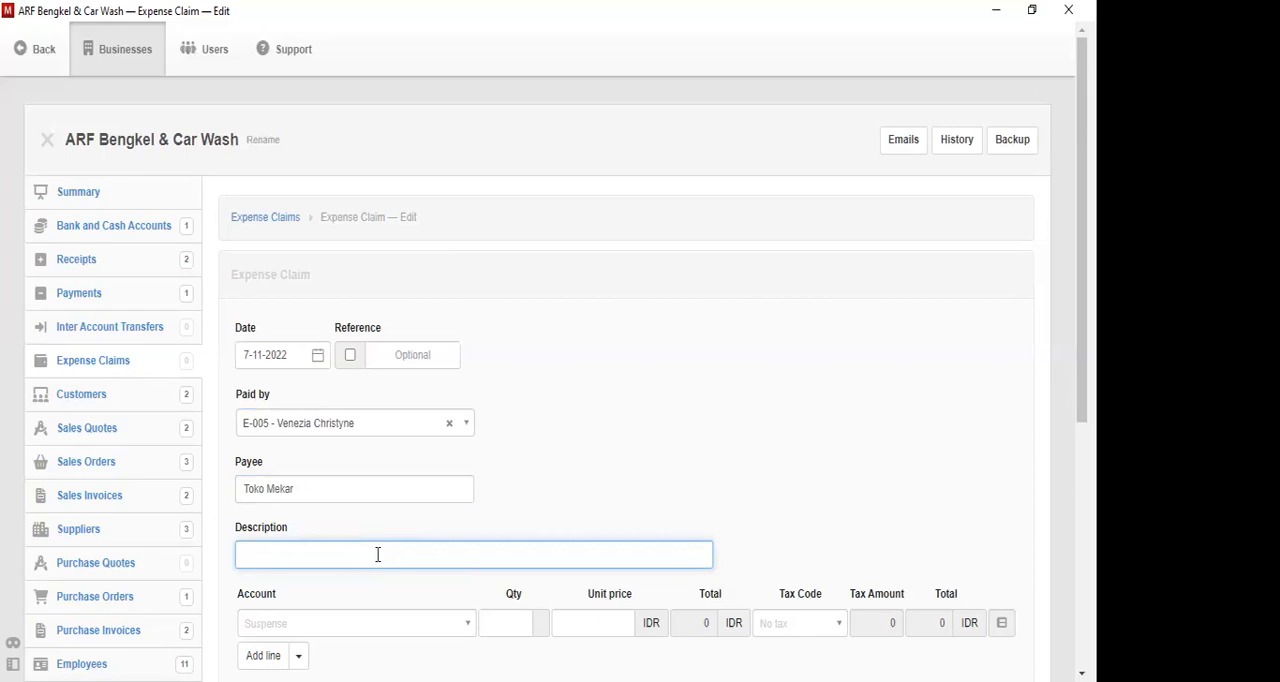
type("Administrasi")
left_click(318, 358)
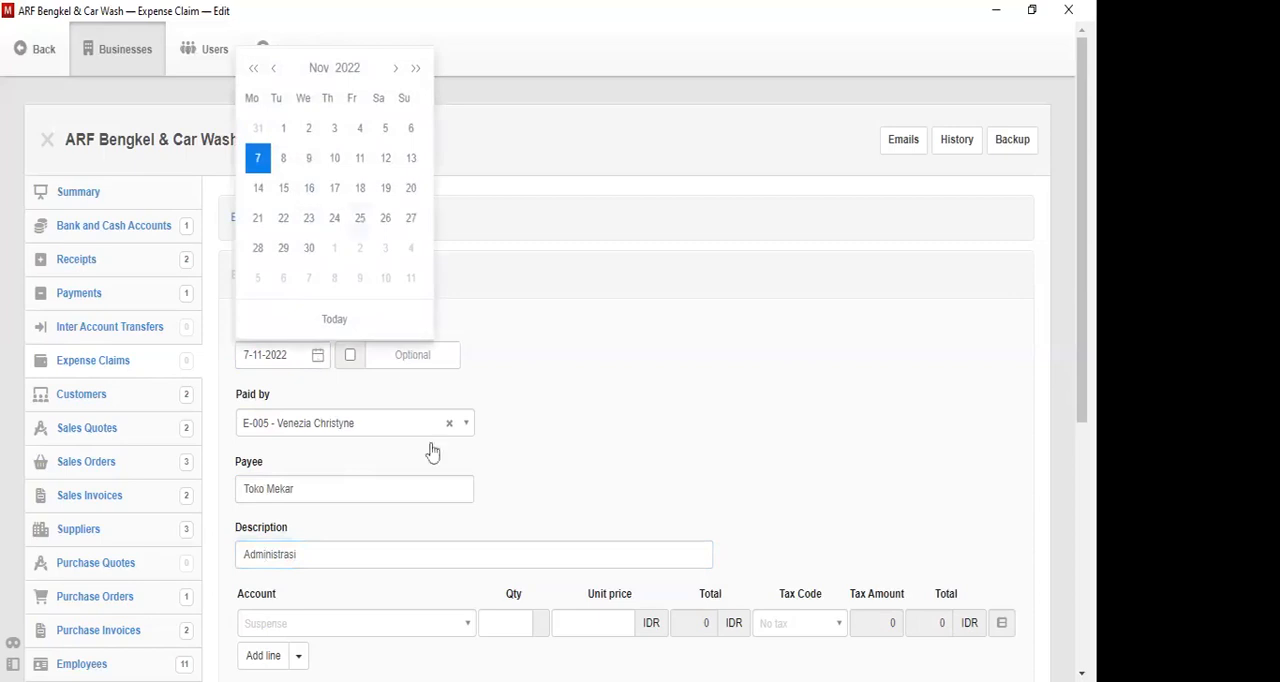
left_click(360, 218)
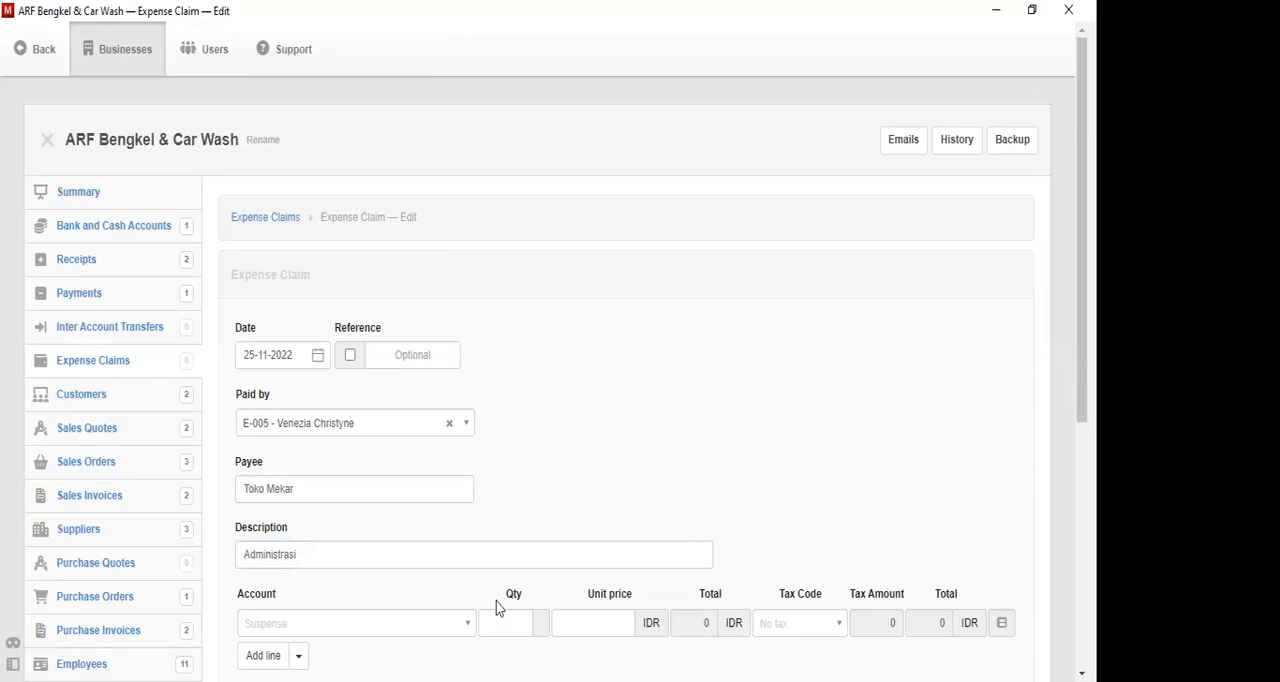
left_click(338, 621)
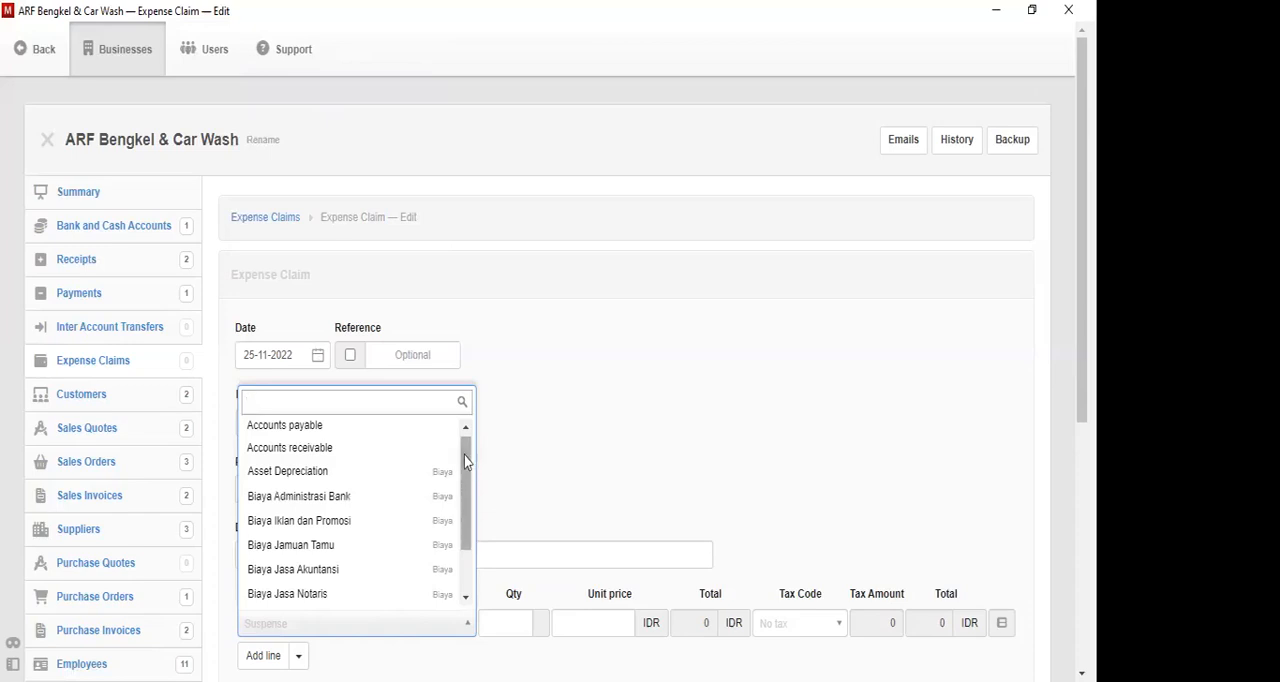
scroll(465, 505, "down", 1)
left_click_drag(465, 505, 477, 569)
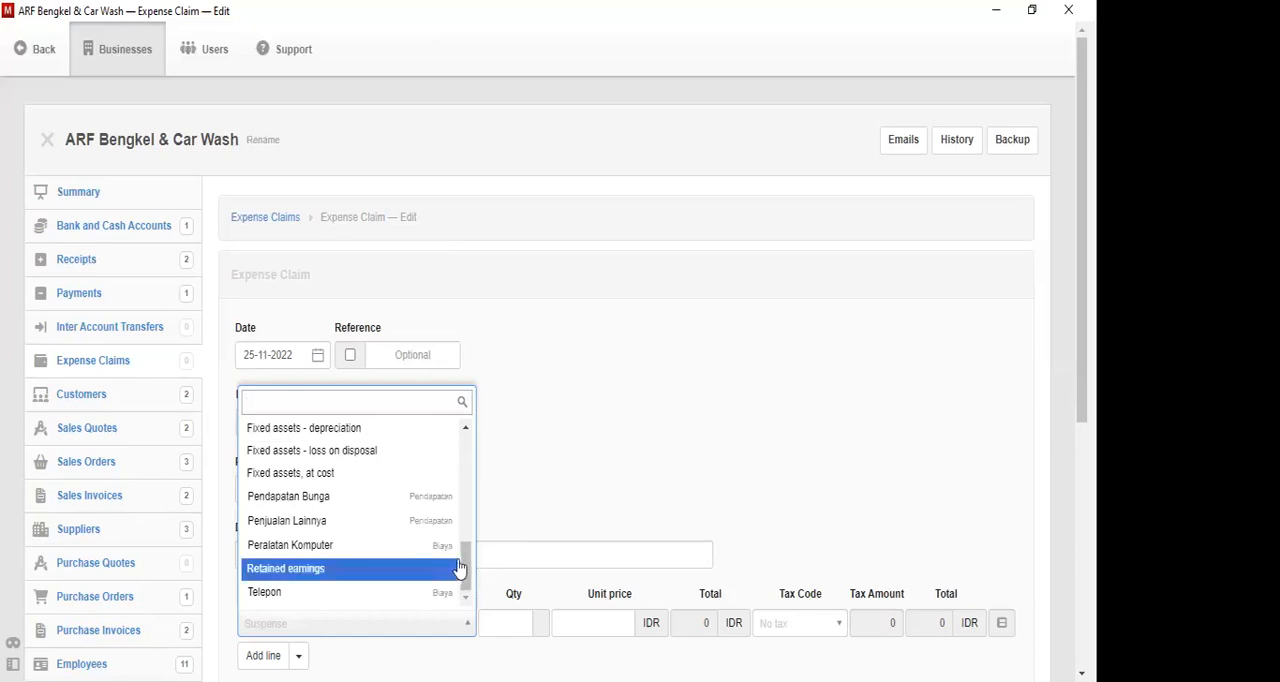
left_click_drag(463, 557, 458, 397)
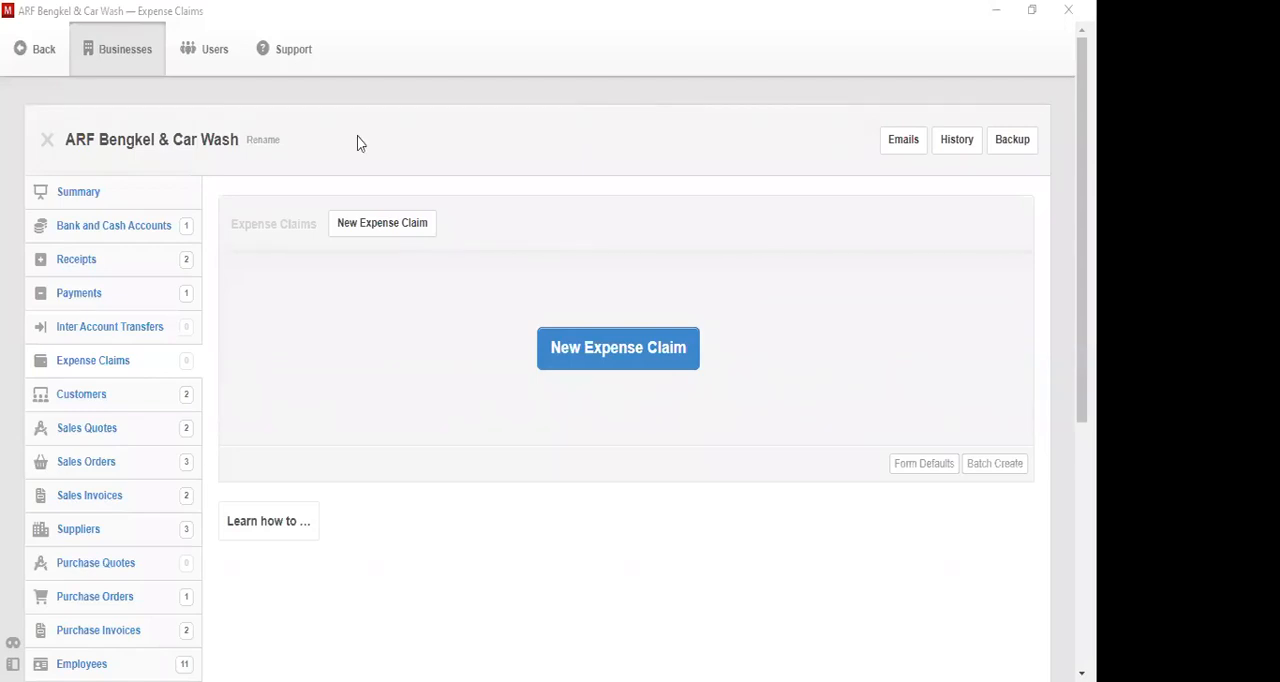
- Start a new expense claim and set its date to 7-11-2022
left_click(618, 345)
left_click_drag(306, 402, 311, 384)
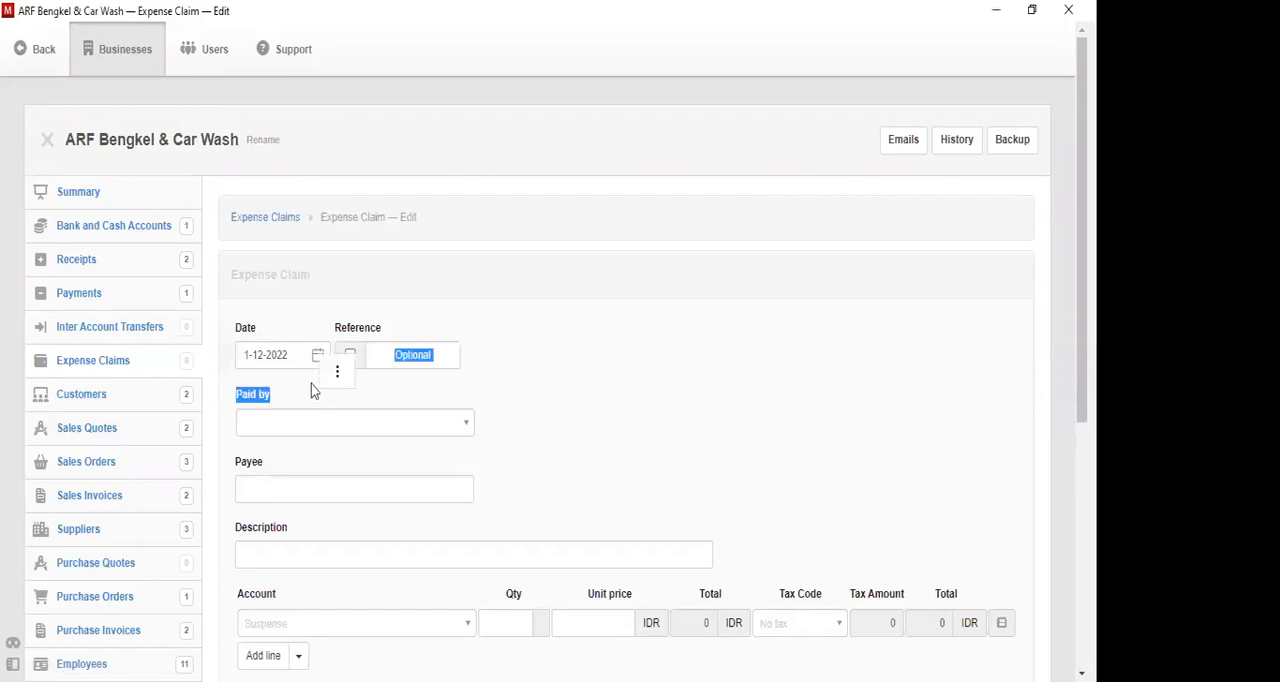
left_click(317, 361)
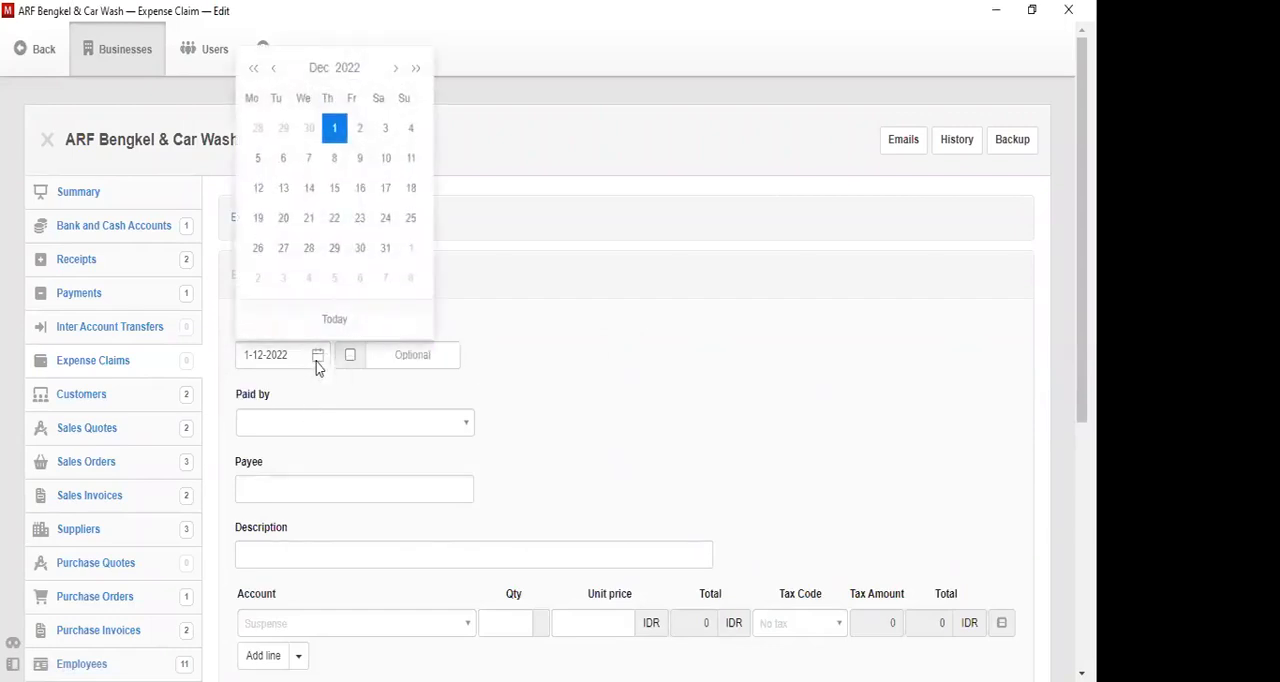
left_click(274, 68)
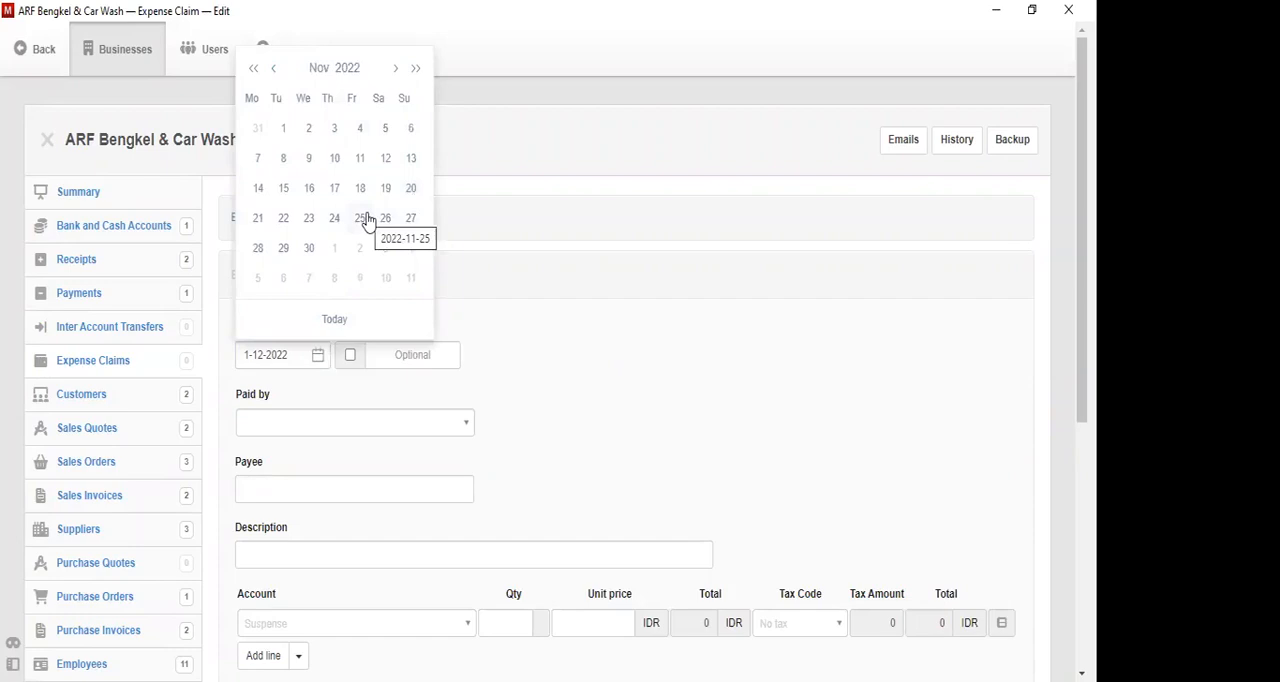
left_click(257, 163)
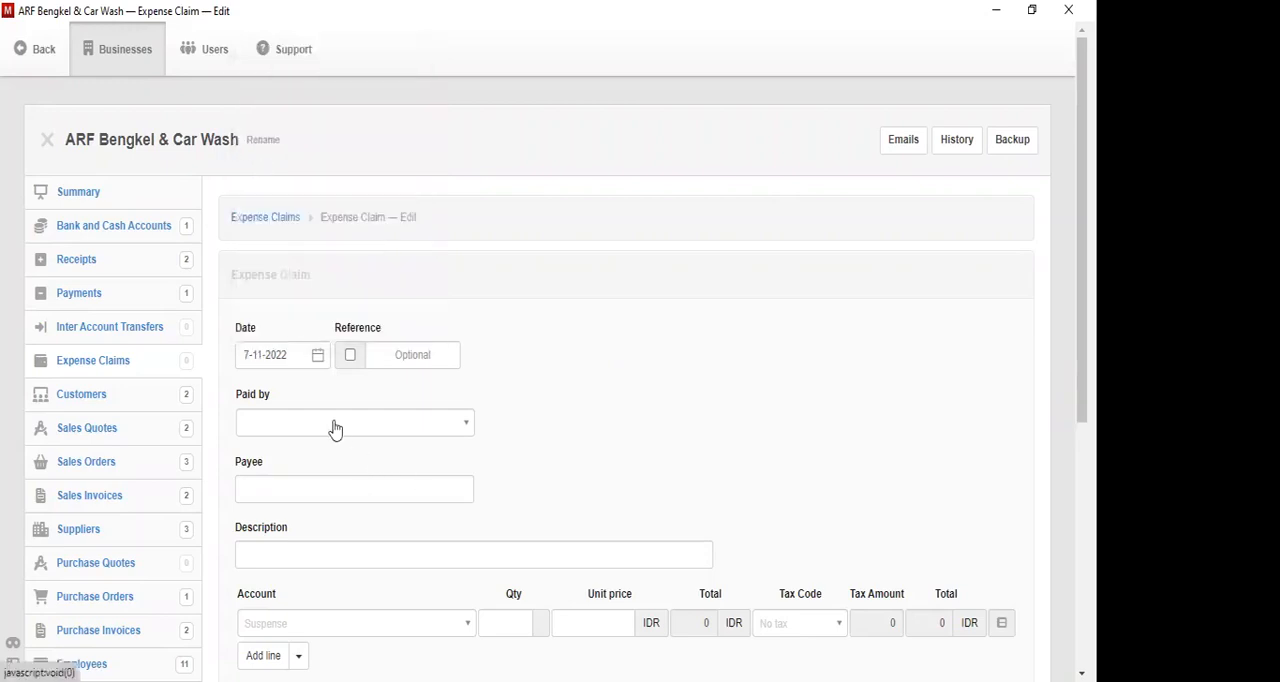
- Enter 12RT56 as the expense claim's reference, leaving automatic numbering off
left_click(335, 426)
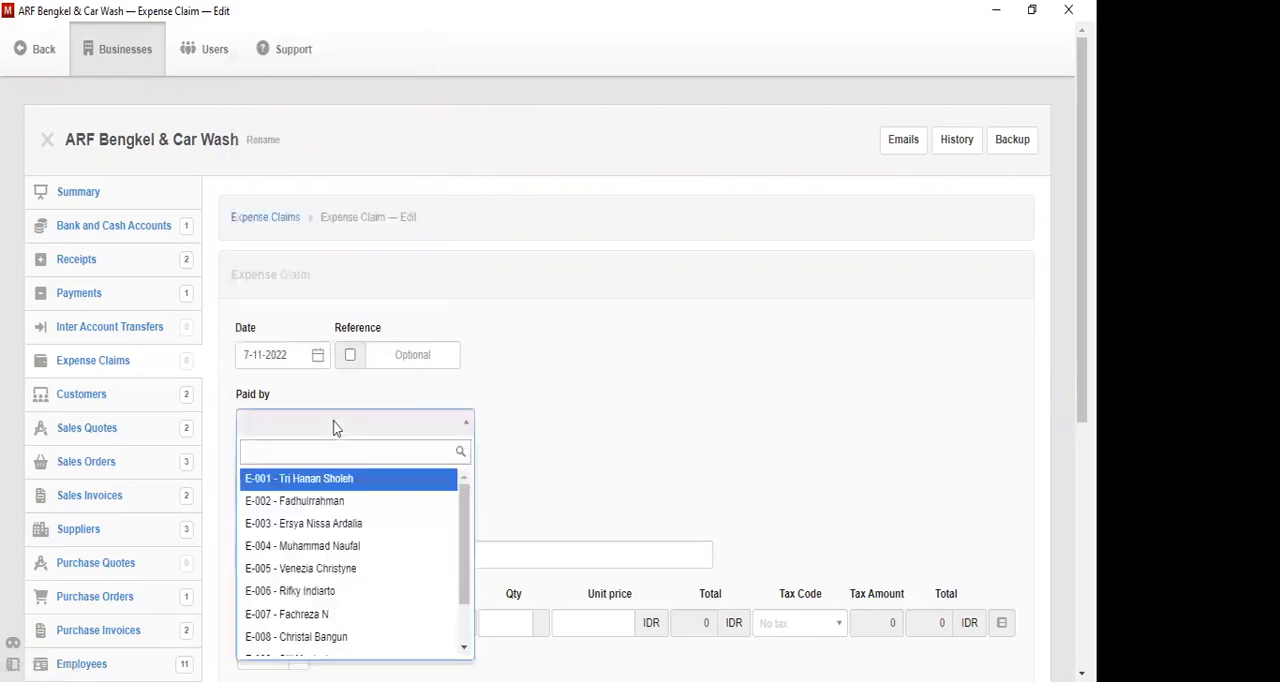
left_click(354, 361)
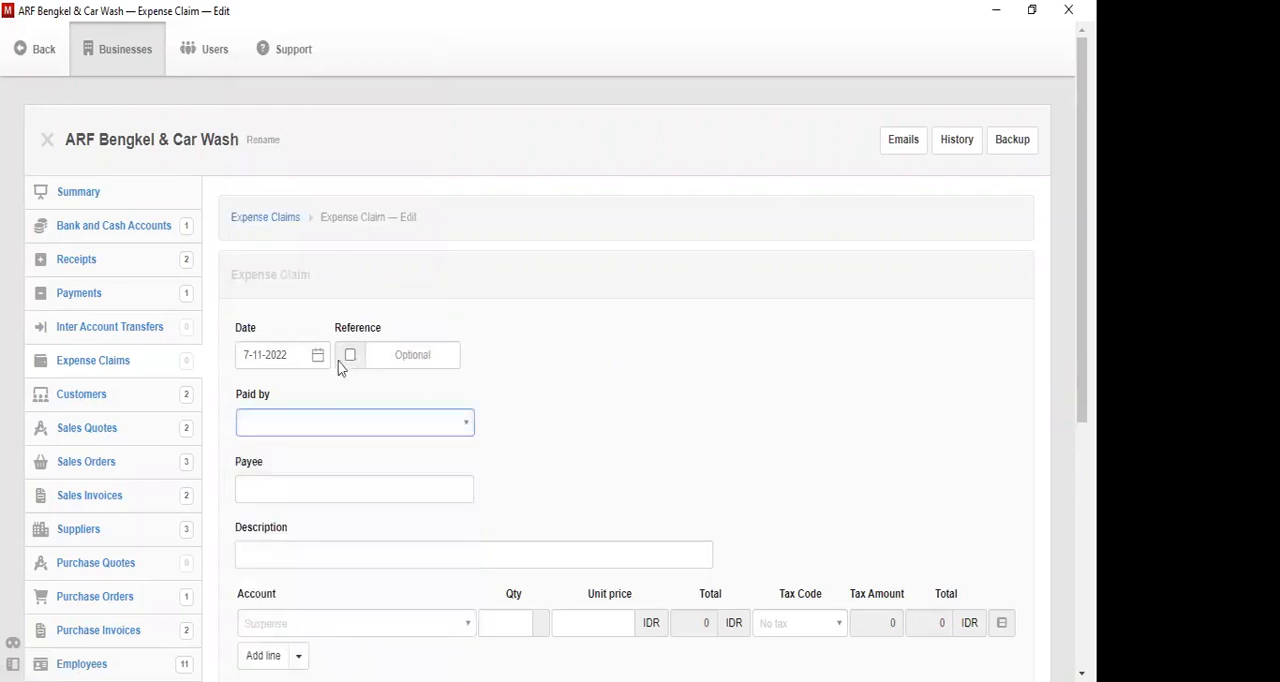
left_click(348, 358)
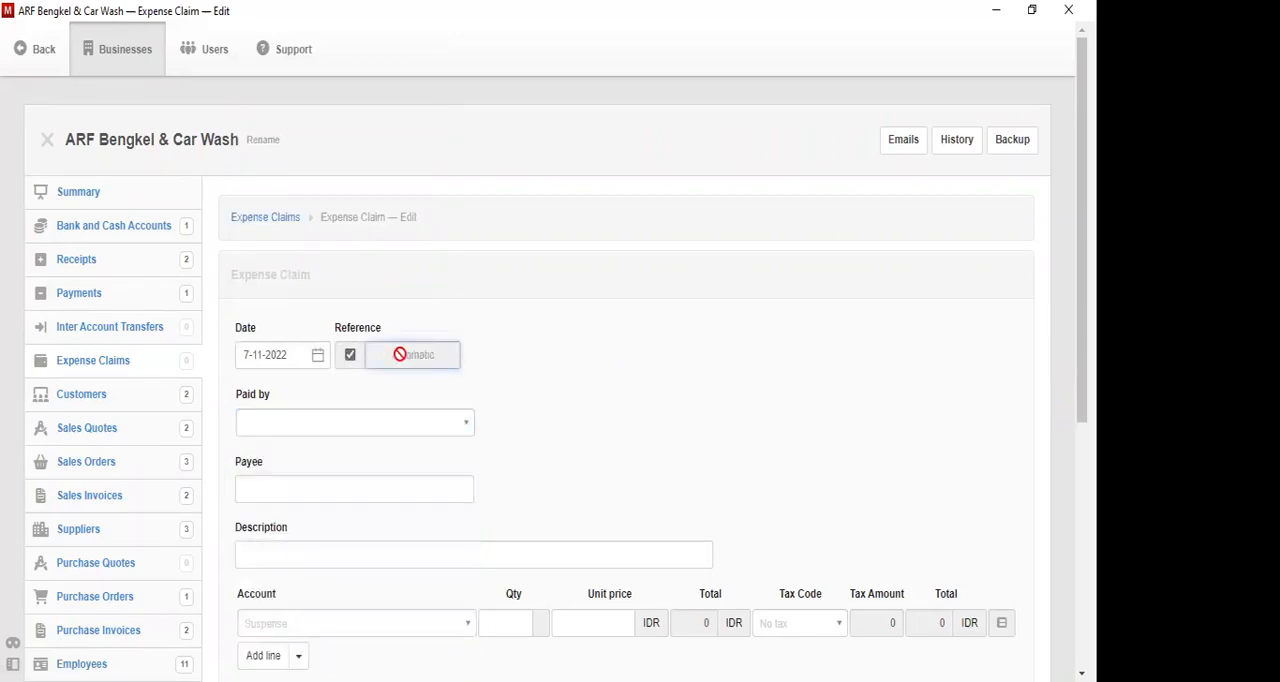
left_click(352, 358)
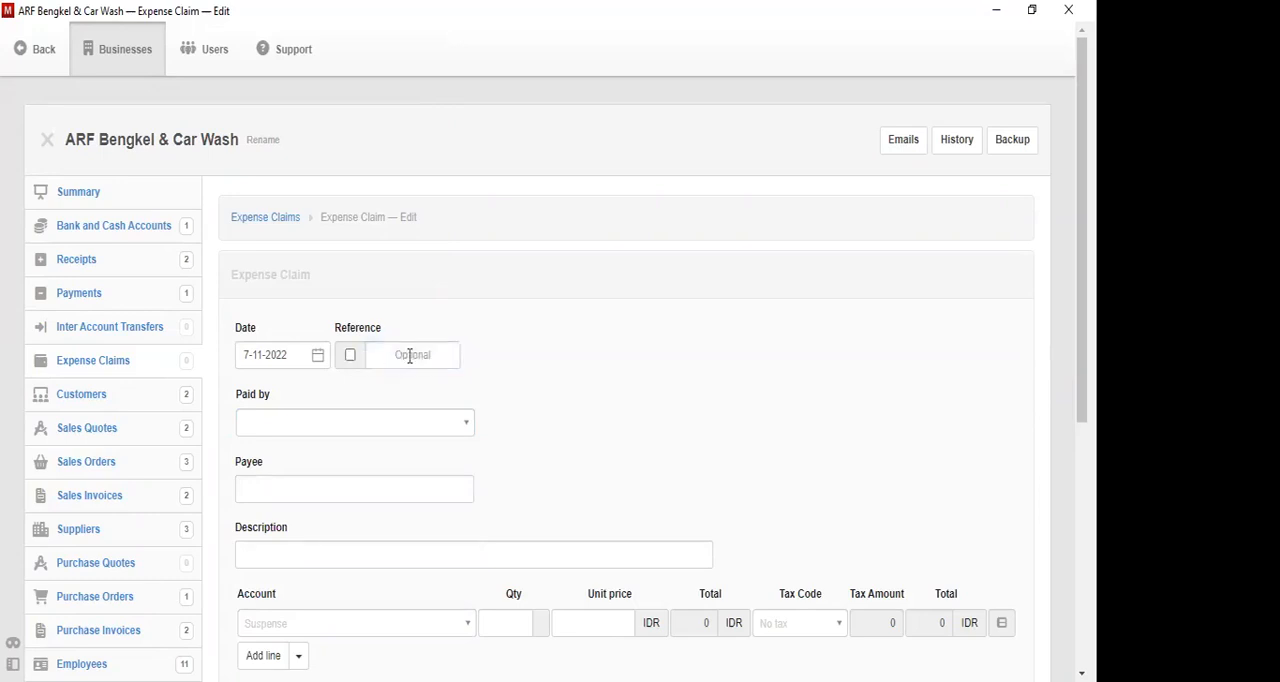
left_click(410, 356)
type("2")
type("RT")
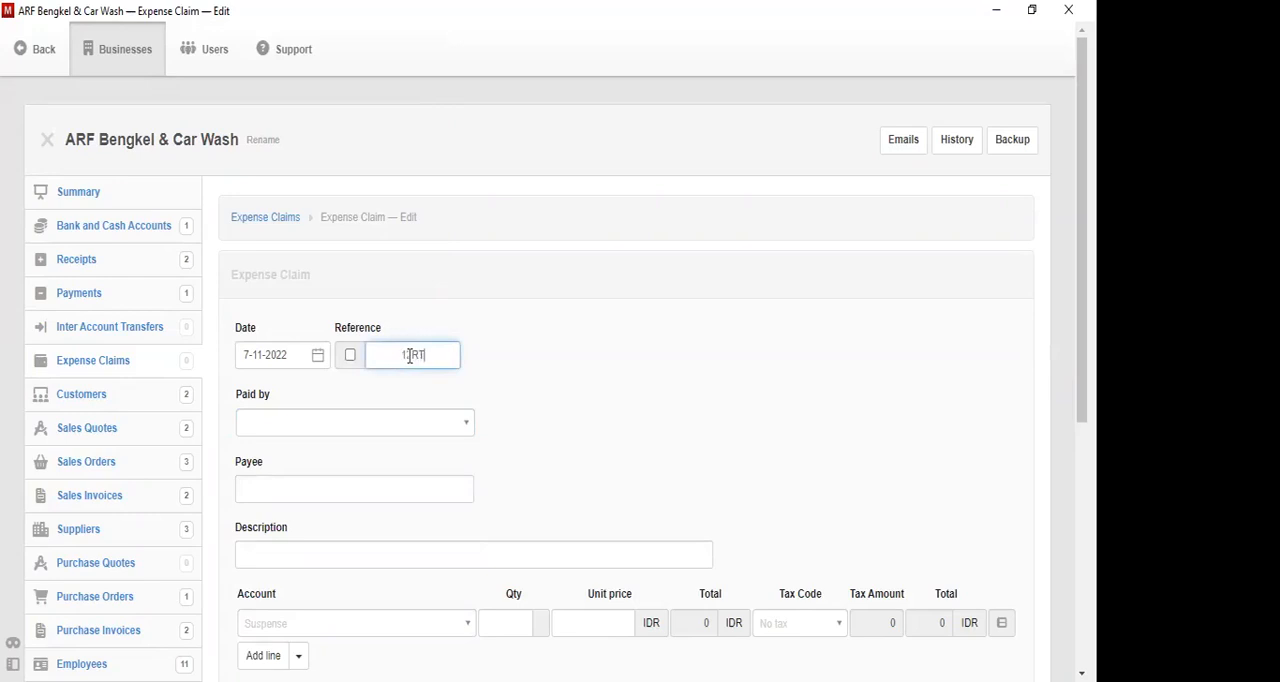
type("56")
- Select the fifth employee in the list as the one who paid and enter Toko Mekar as the payee
left_click(428, 422)
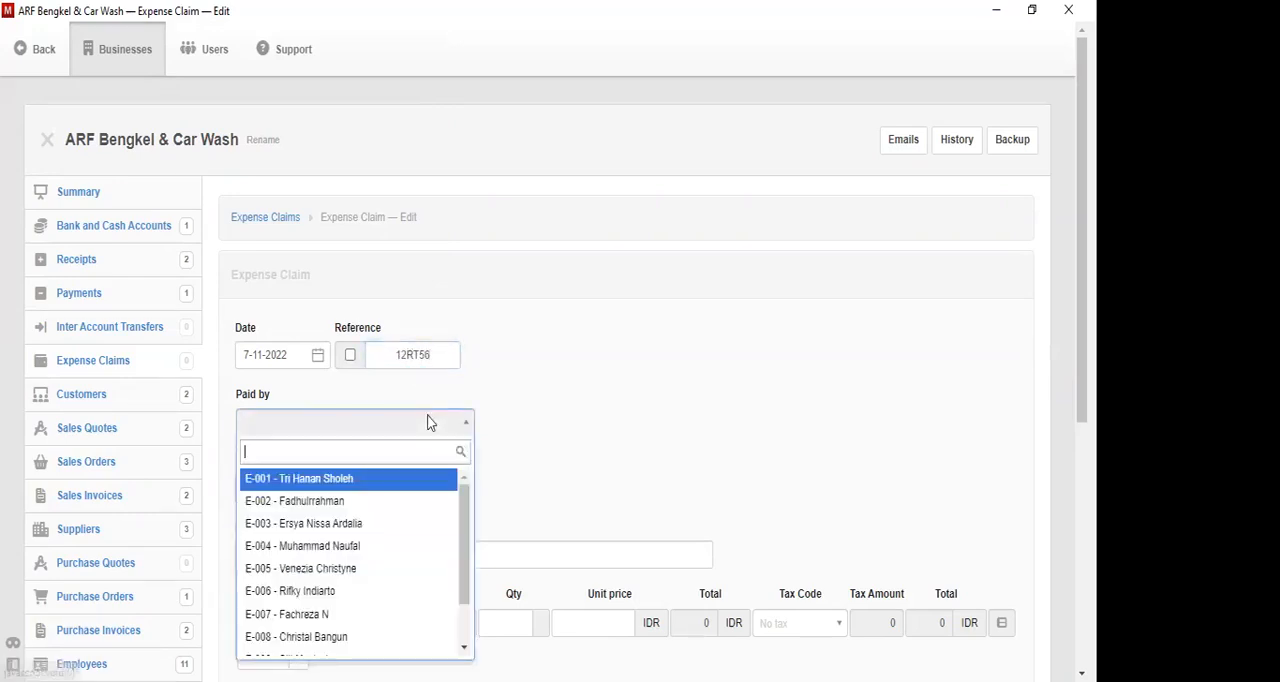
left_click(353, 570)
left_click(320, 486)
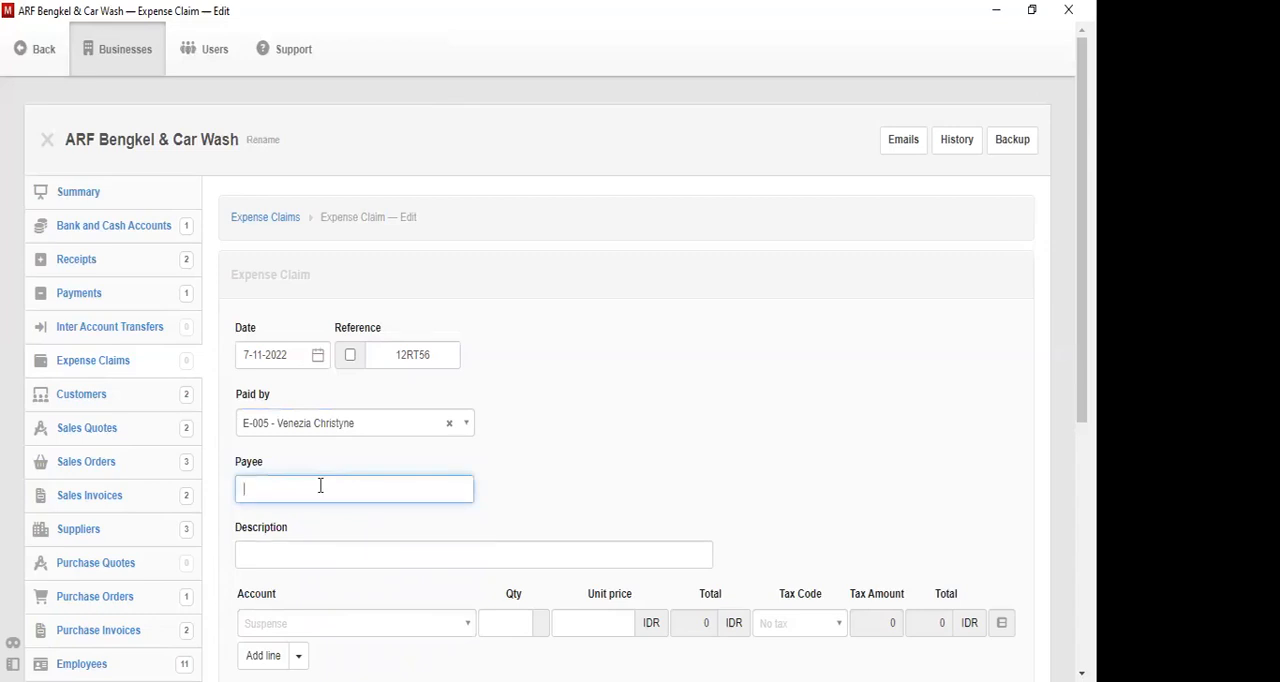
type("Toko Mekar")
- Enter Administrasi as the expense claim's description
left_click(378, 551)
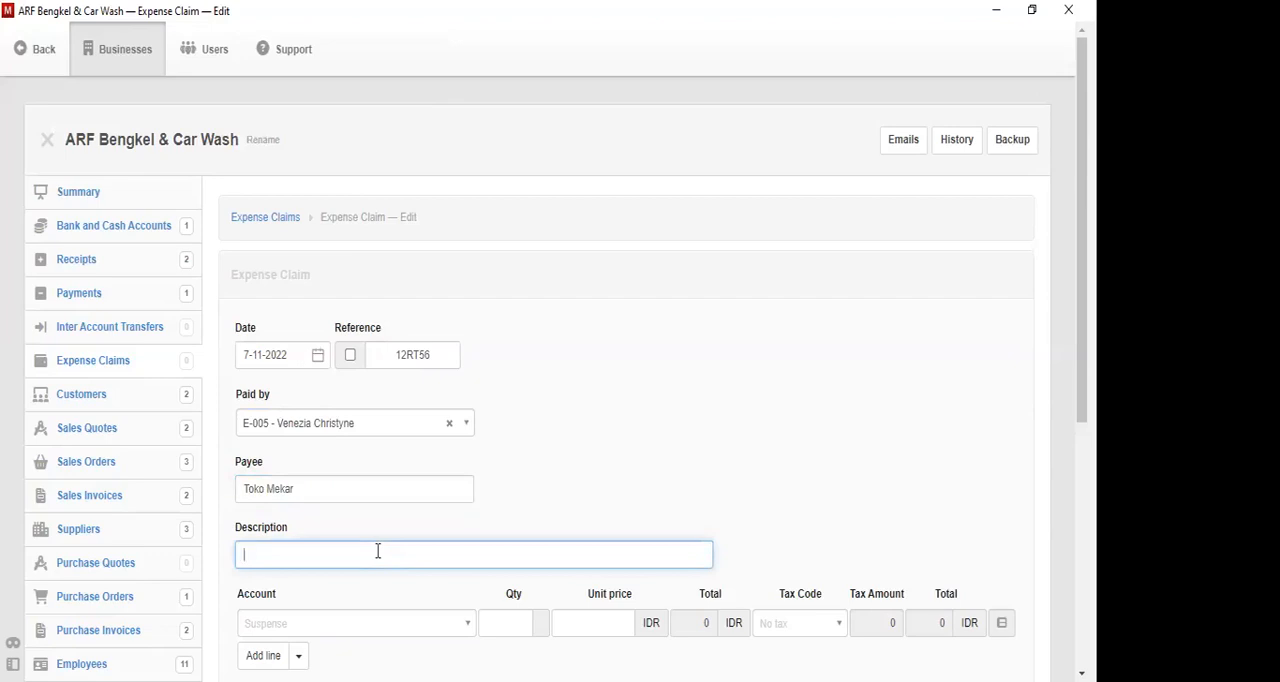
type("ADminis")
key("BackSpace")
key("BackSpace")
key("BackSpace")
key("BackSpace")
key("BackSpace")
key("BackSpace")
type("dministrasi")
- Assign the first line of the expense claim to the account Biaya Percetakan dan Alat Tulis Kantor
left_click(385, 624)
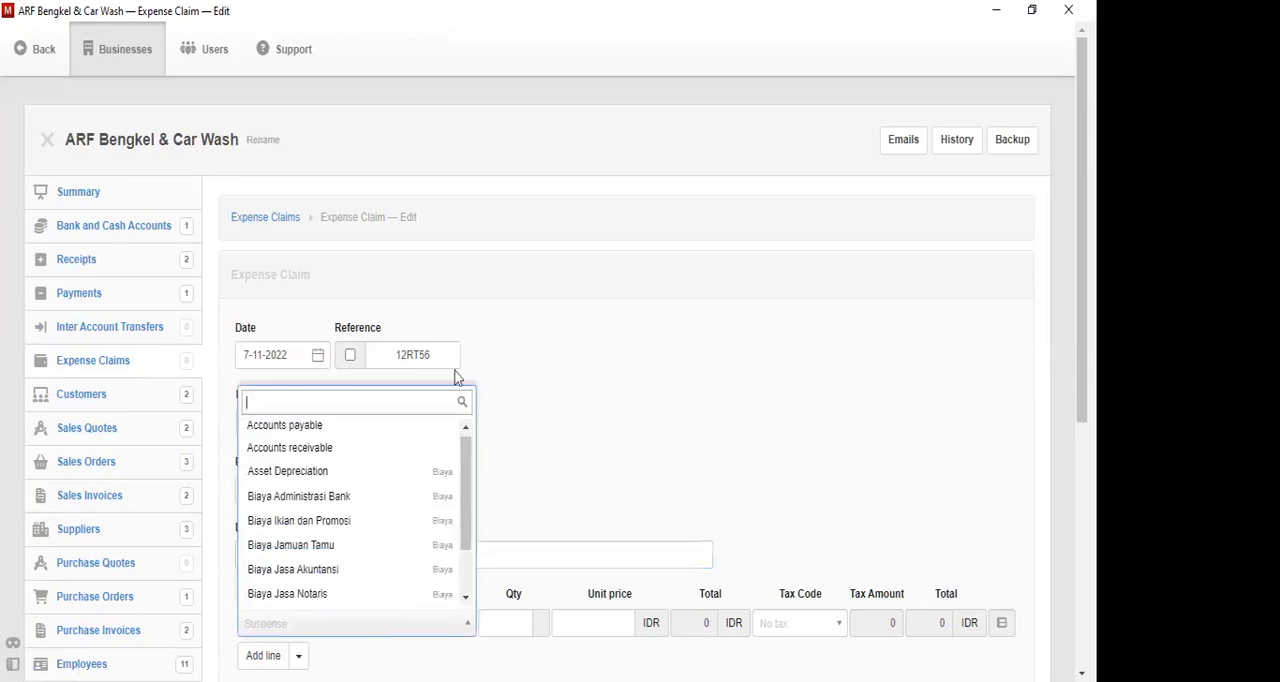
type("pr")
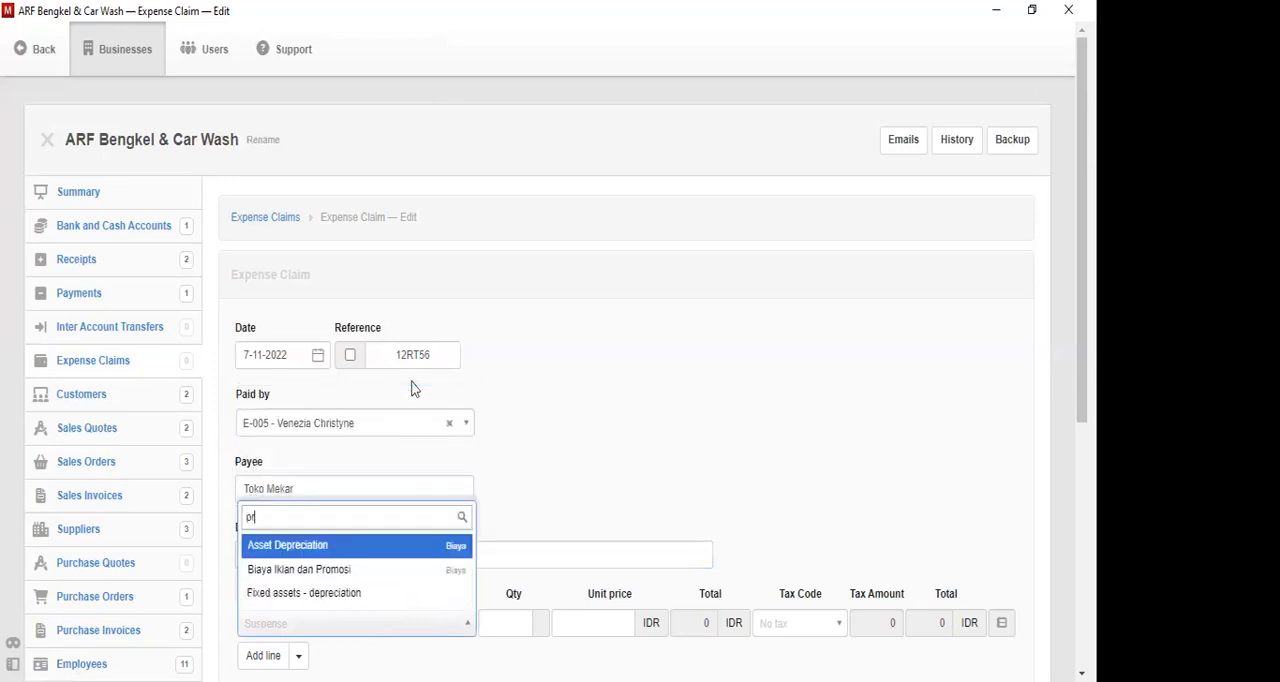
key("BackSpace")
type("er")
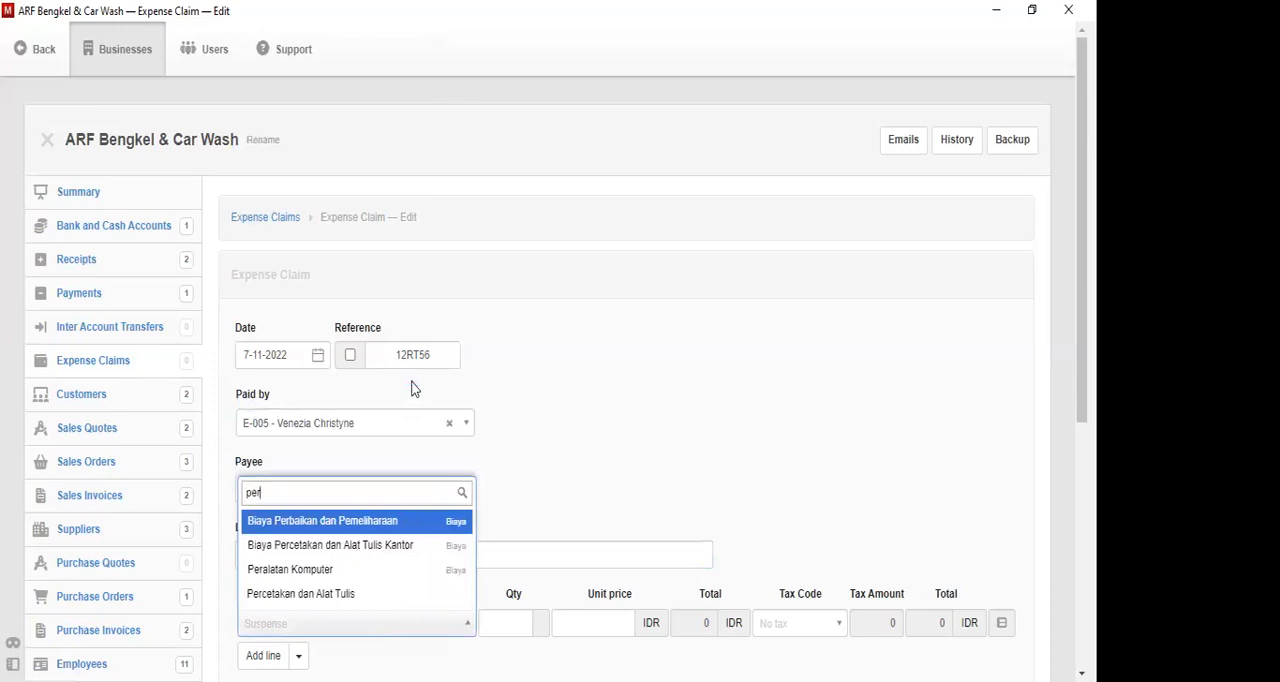
key("Down")
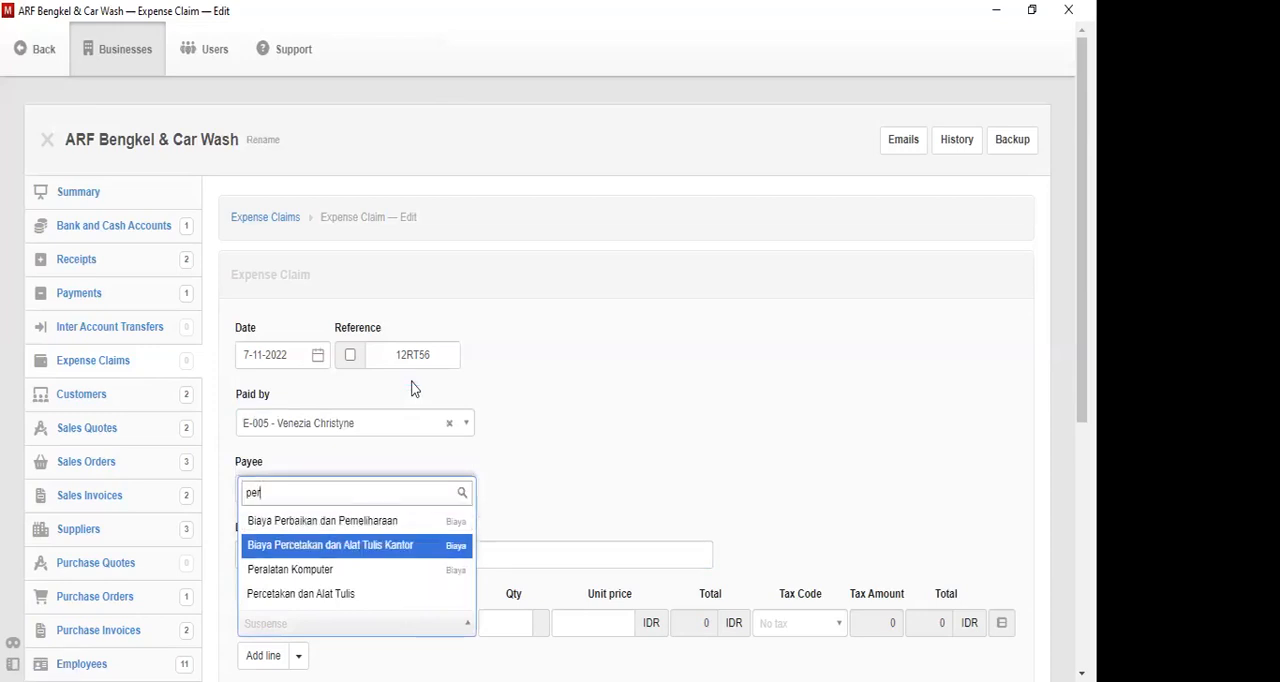
key("Return")
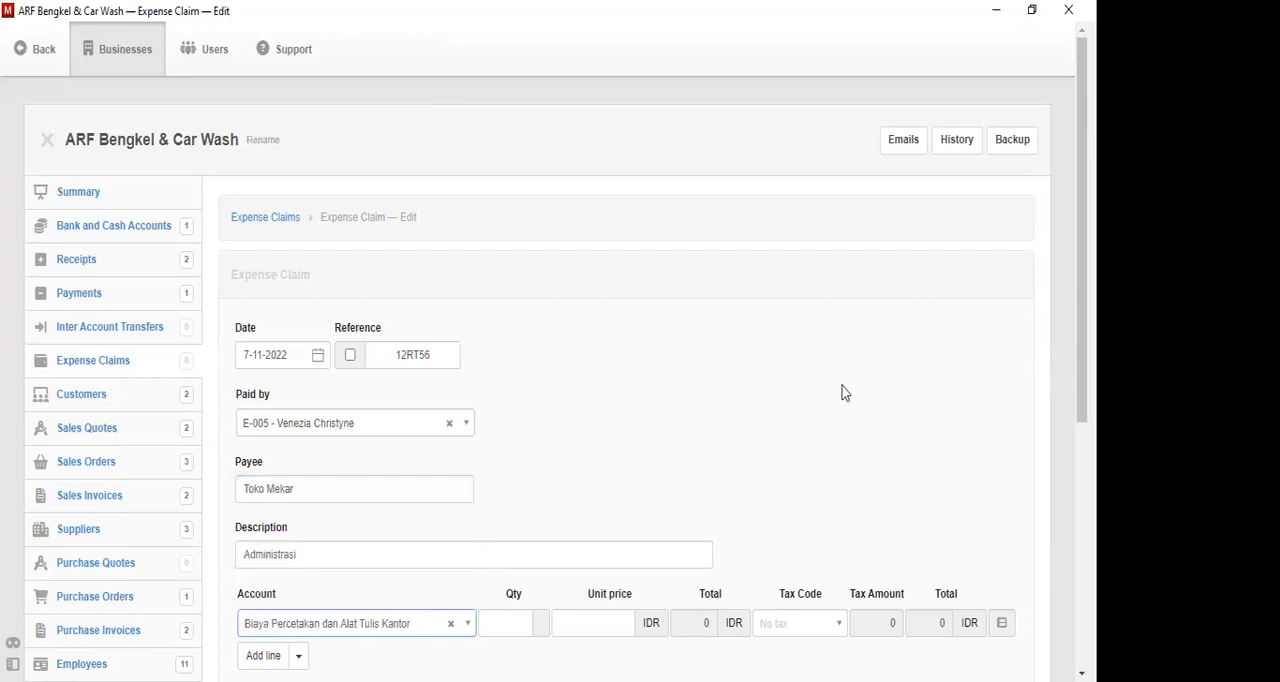
- Set the expense line's quantity to 1 and its unit price to 300000
scroll(1081, 240, "down", 1)
left_click_drag(1081, 245, 1081, 260)
scroll(563, 559, "down", 3)
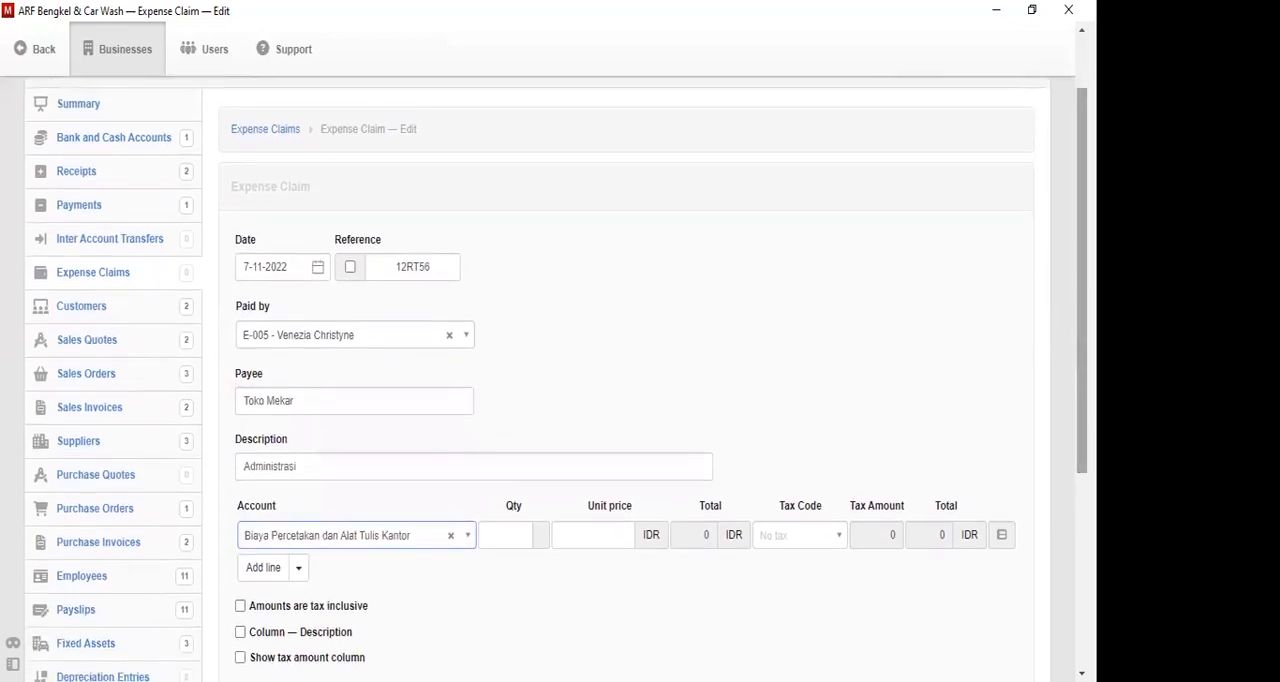
left_click(507, 526)
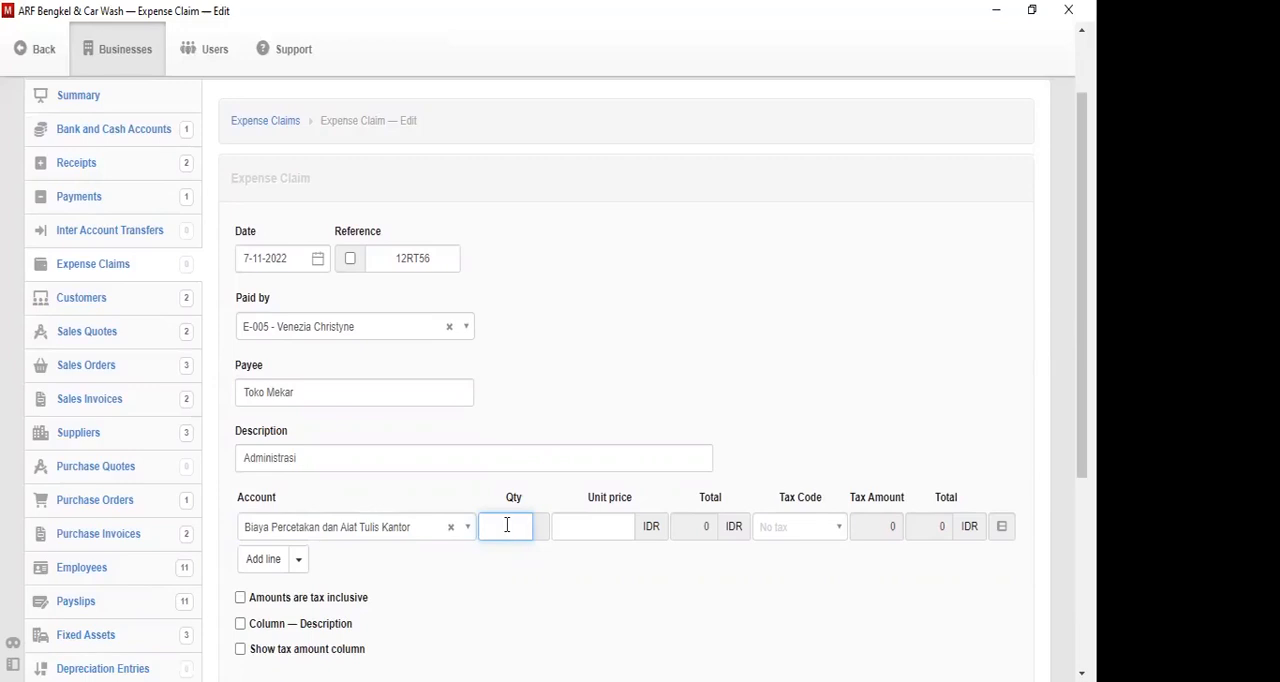
key("Tab")
type("300000")
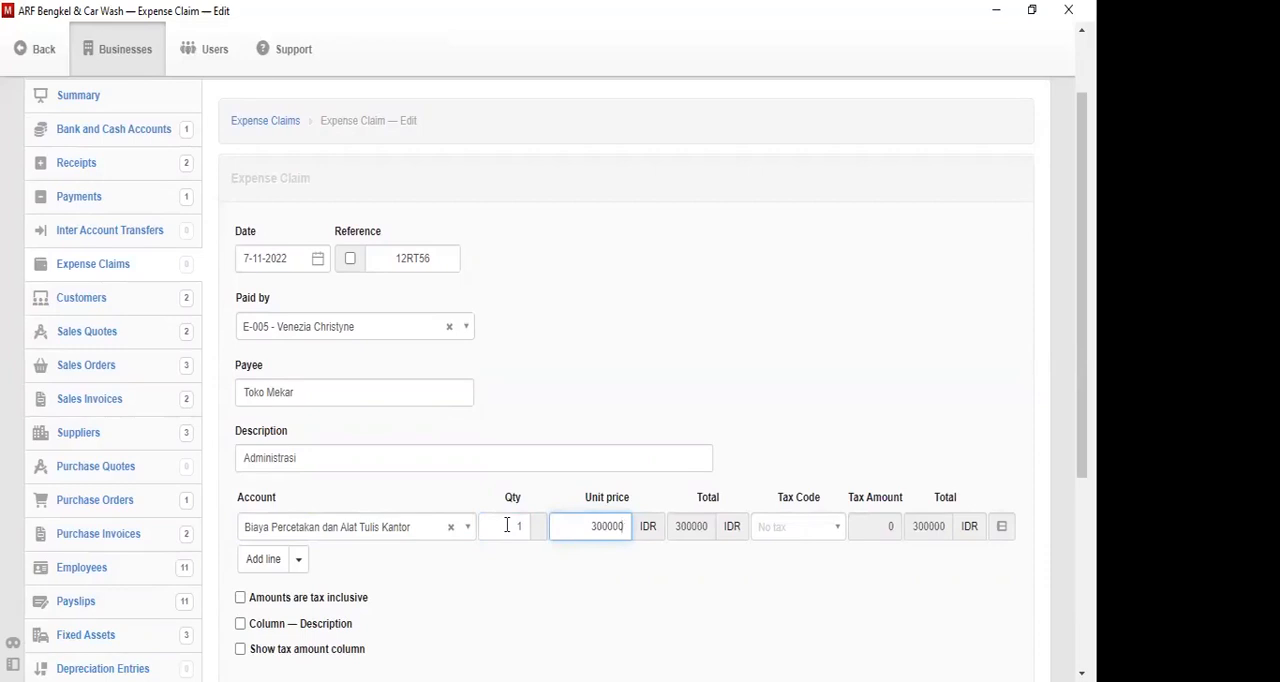
- Add a blank second line to the expense claim, and create the claim with another new one opened
scroll(556, 380, "down", 3)
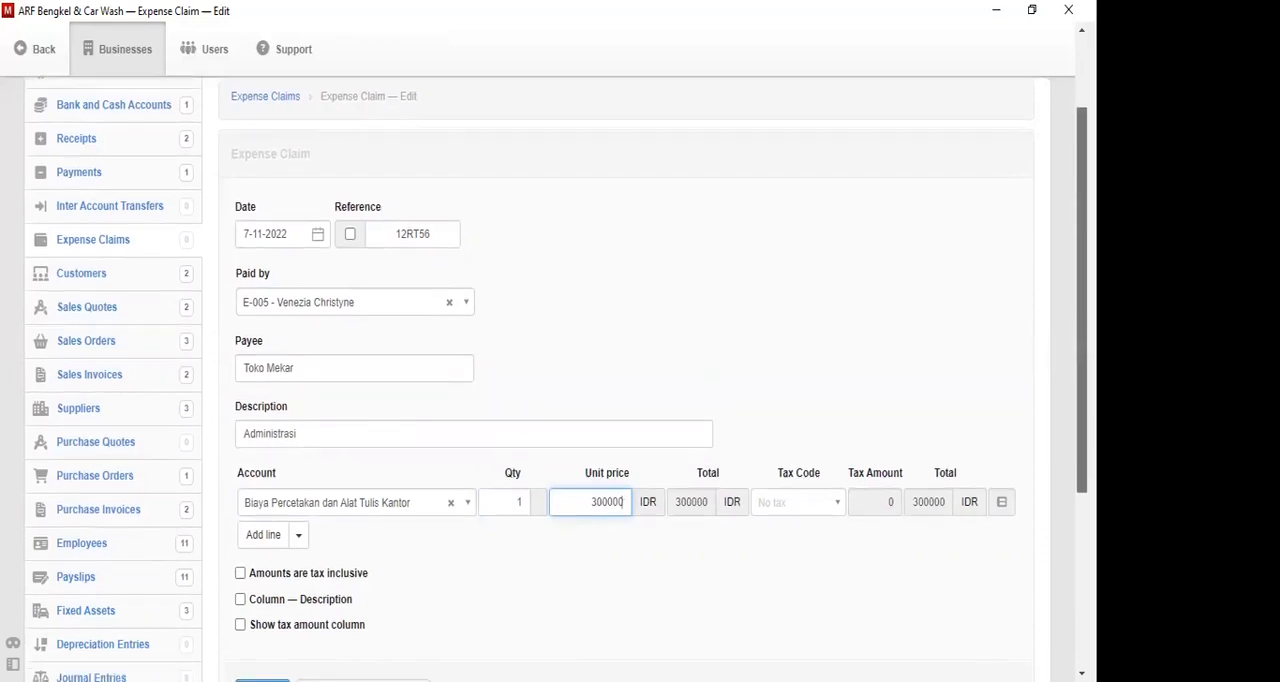
scroll(556, 380, "up", 1)
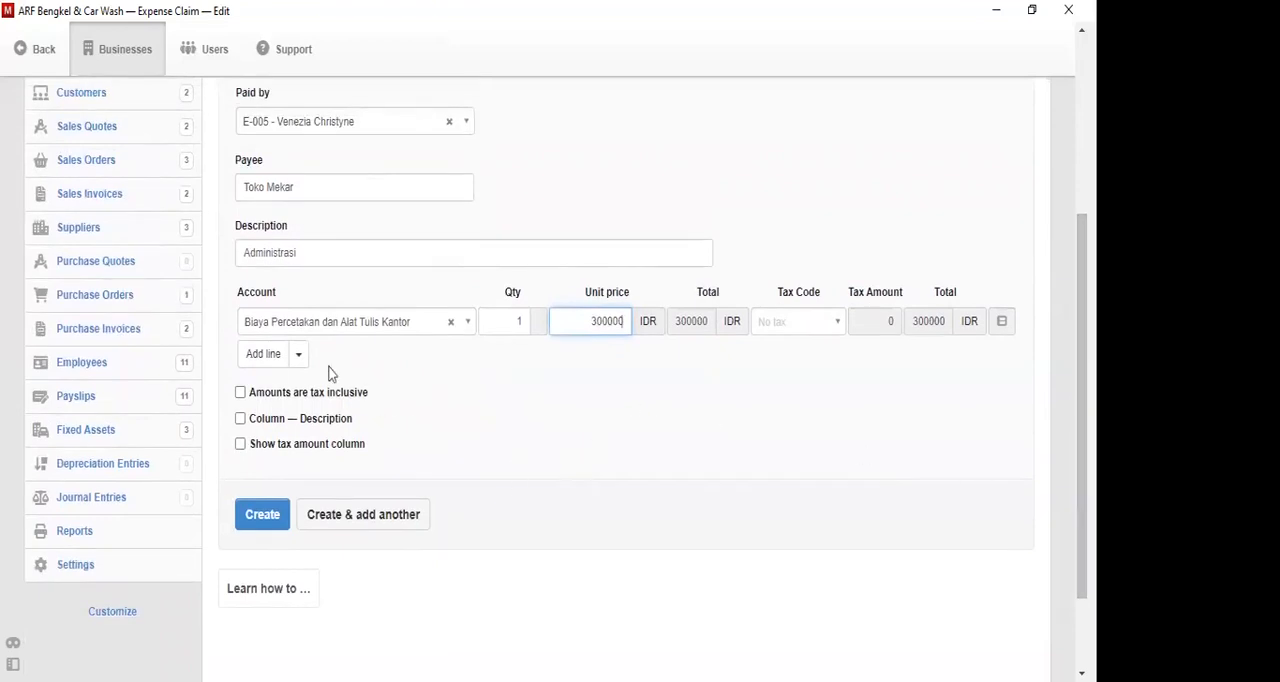
left_click(263, 360)
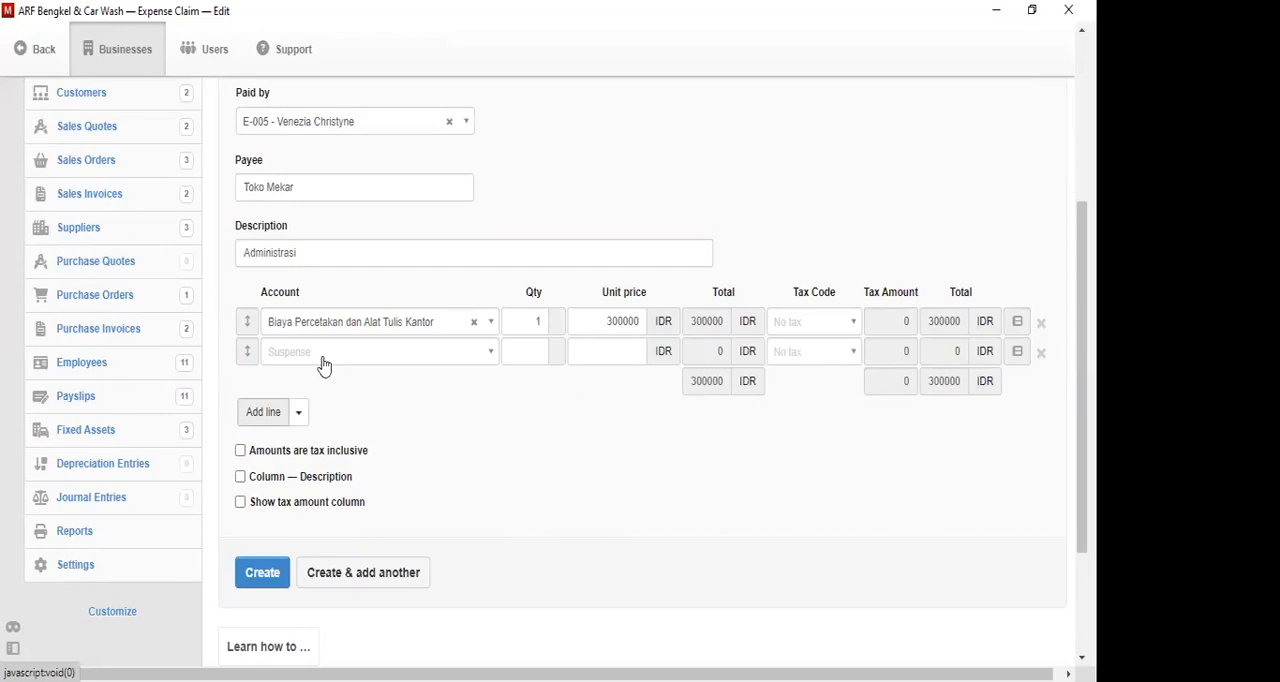
left_click(400, 572)
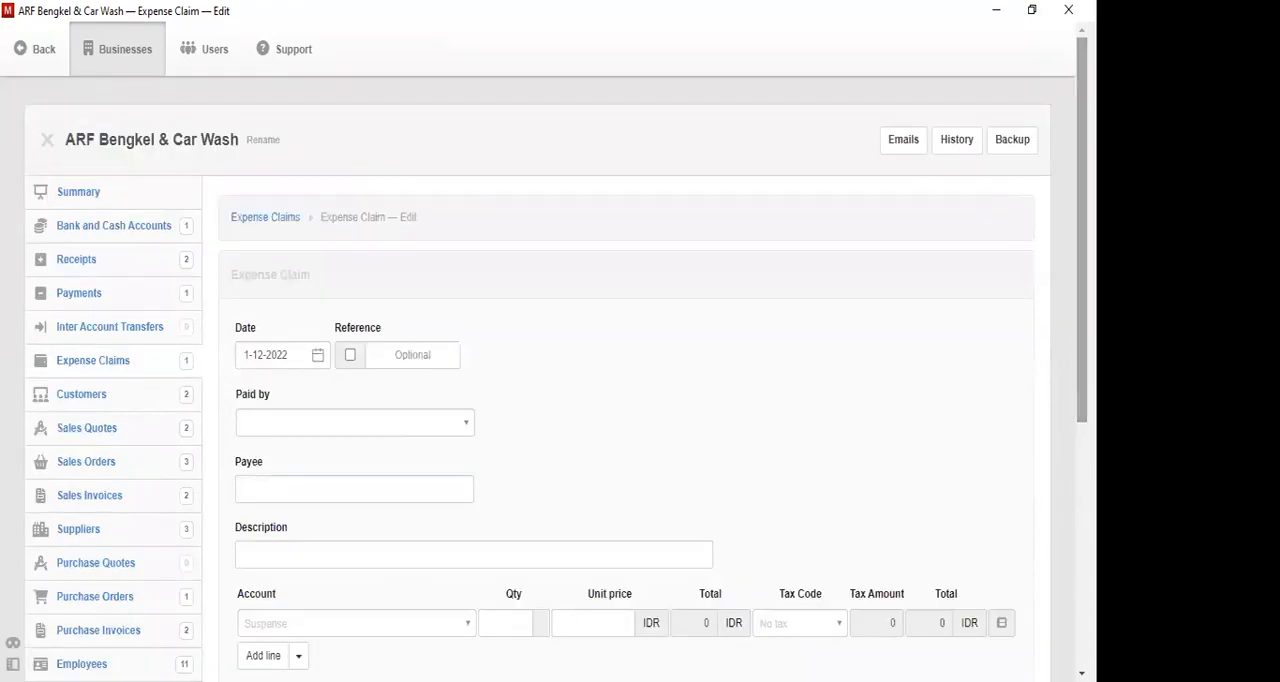
- Set the new expense claim's date to 15-11-2022
left_click(309, 356)
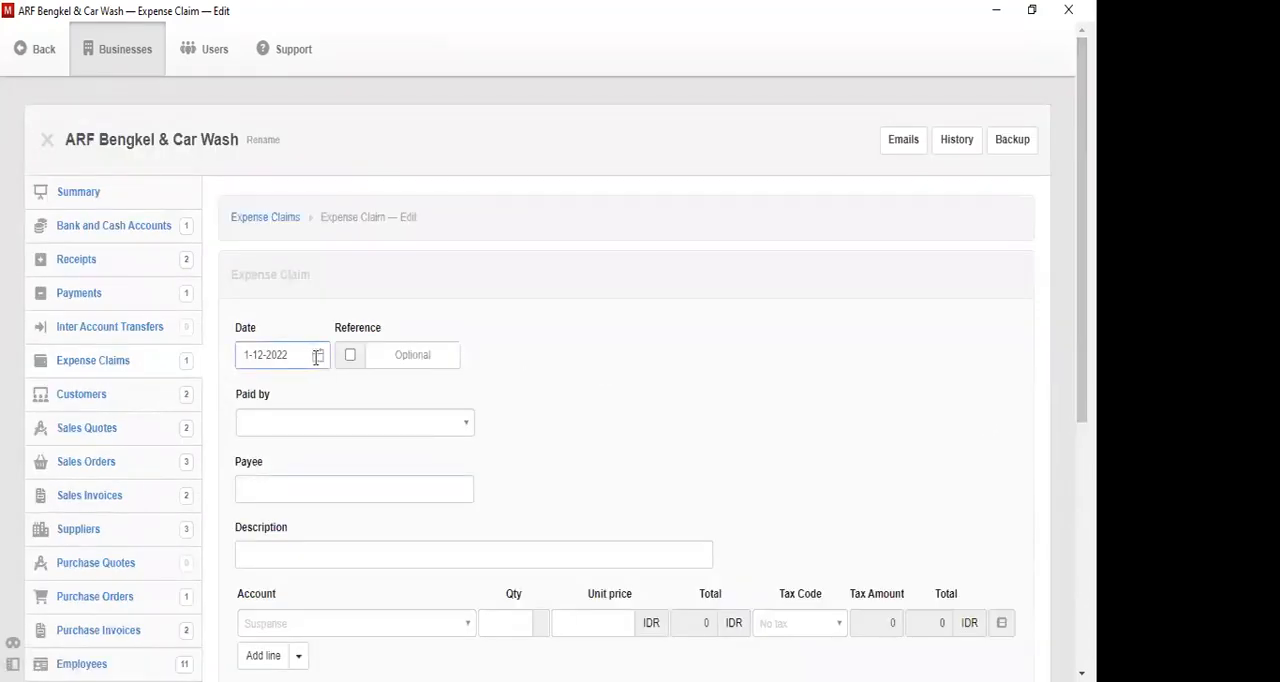
left_click(319, 364)
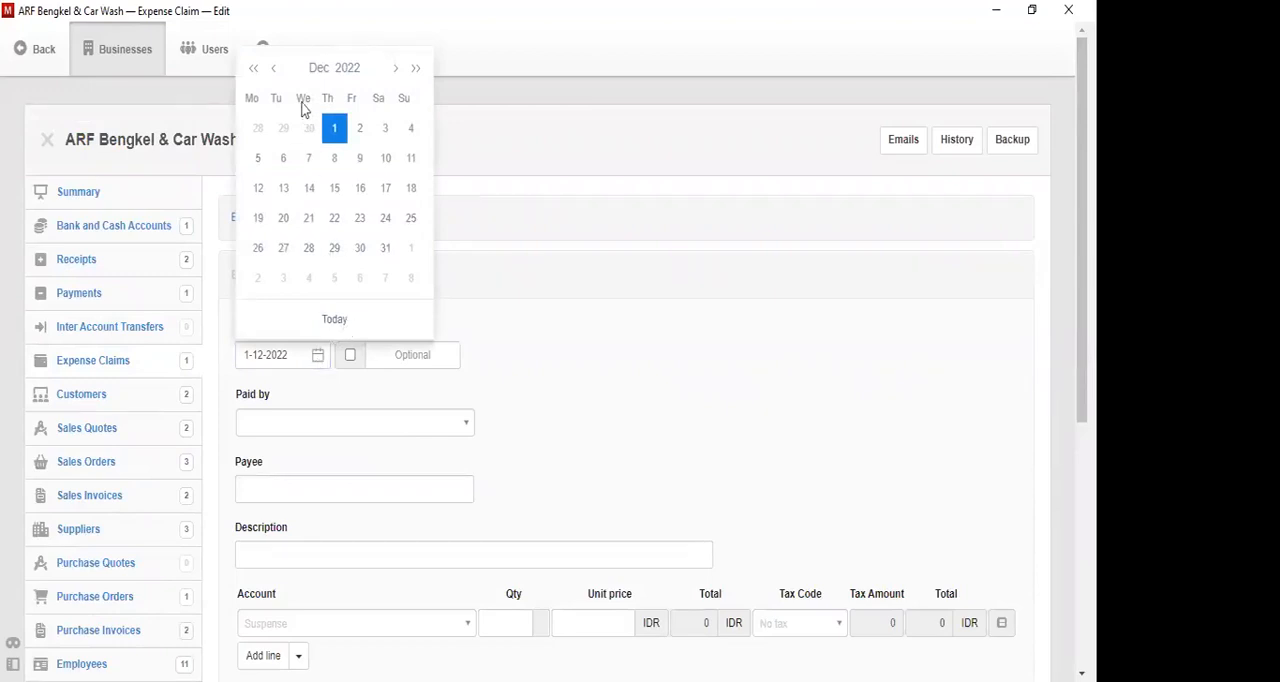
left_click(274, 69)
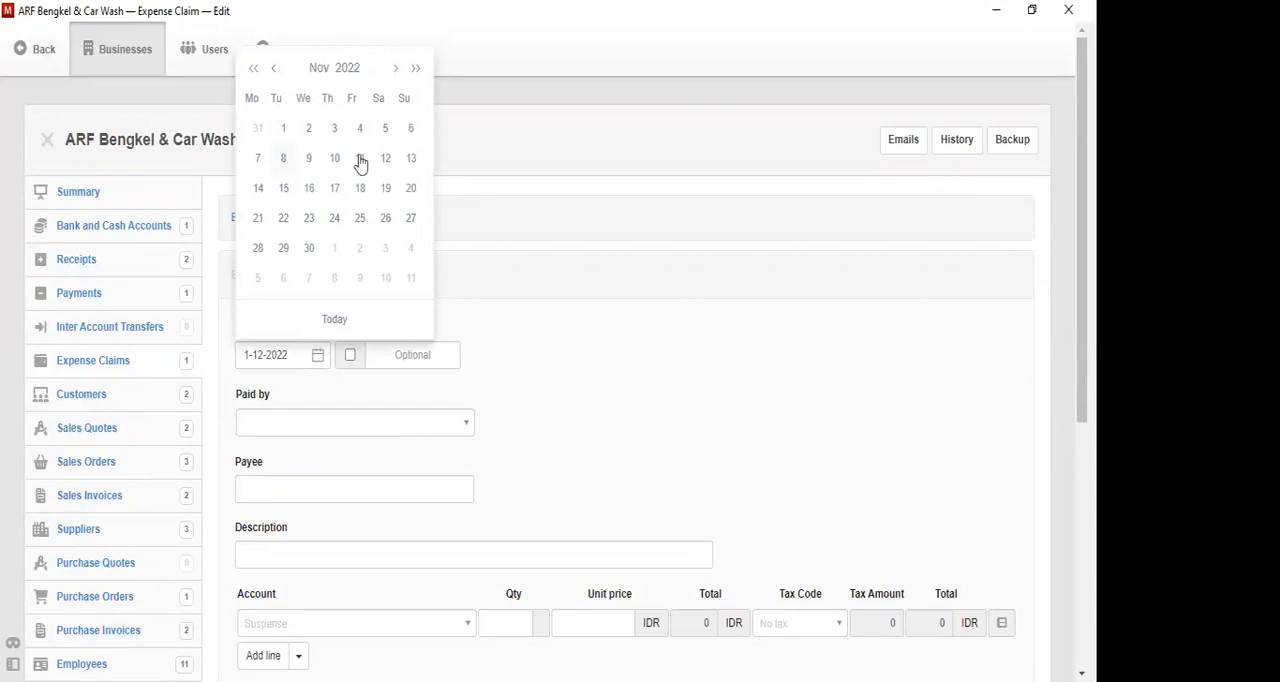
left_click(281, 190)
- Enter 62GZ23 as the expense claim's reference
left_click(400, 362)
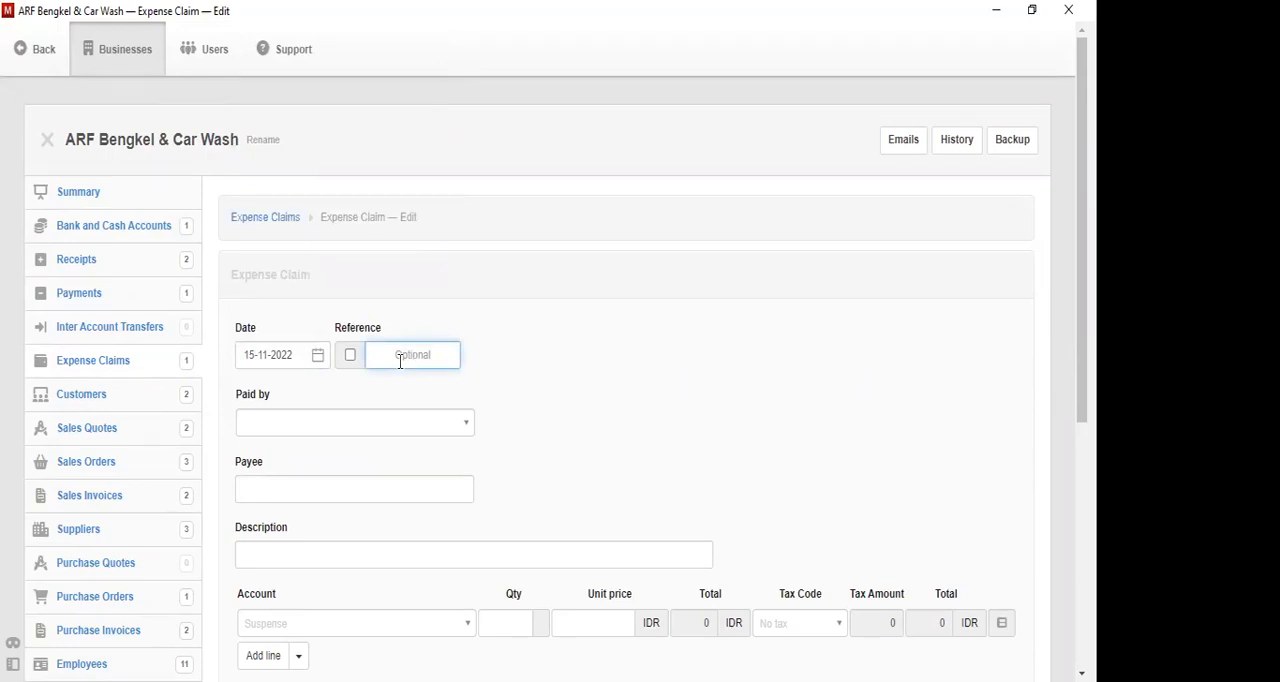
type("2")
key("BackSpace")
type("62GZ23")
key("Tab")
- Select the sixth employee in the list as the one who paid the claim
left_click(378, 434)
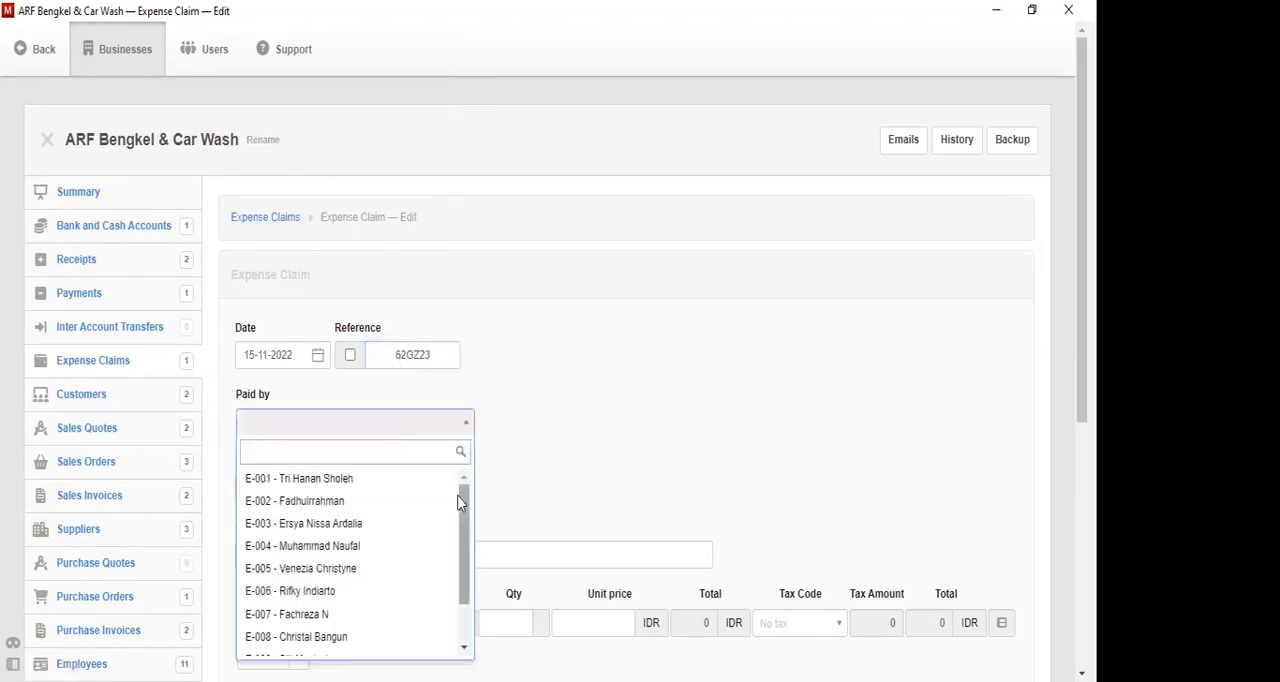
left_click_drag(464, 514, 474, 560)
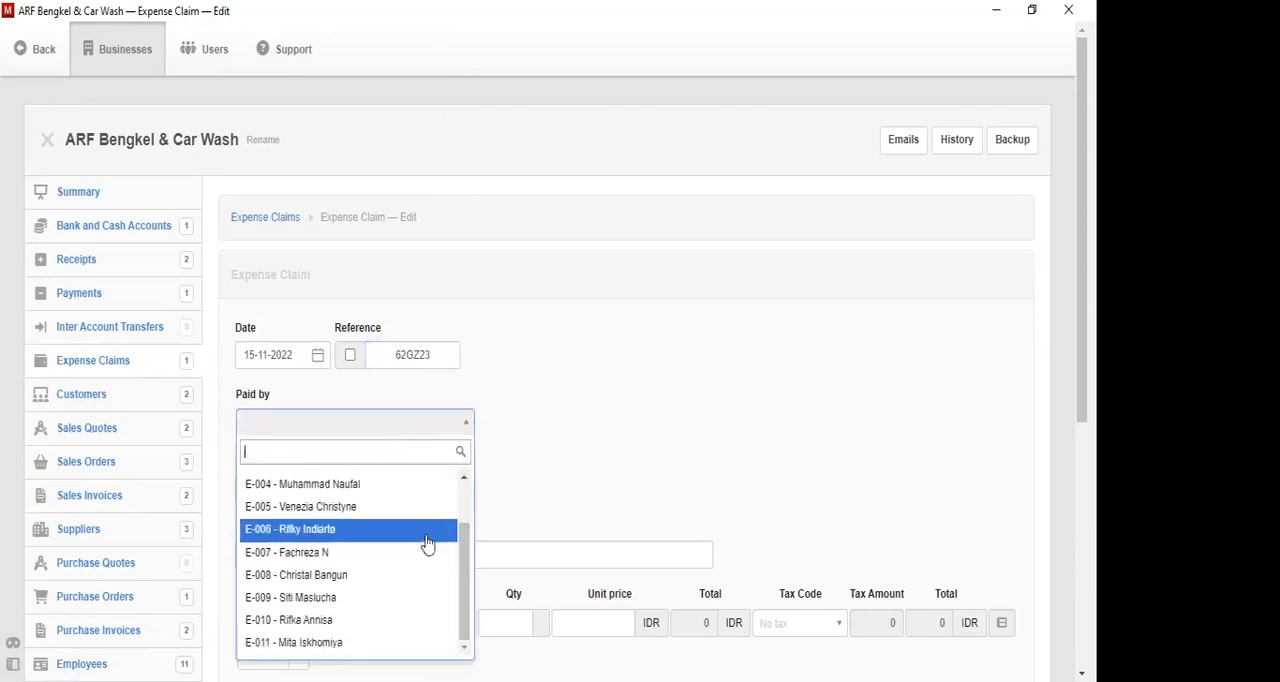
left_click(427, 542)
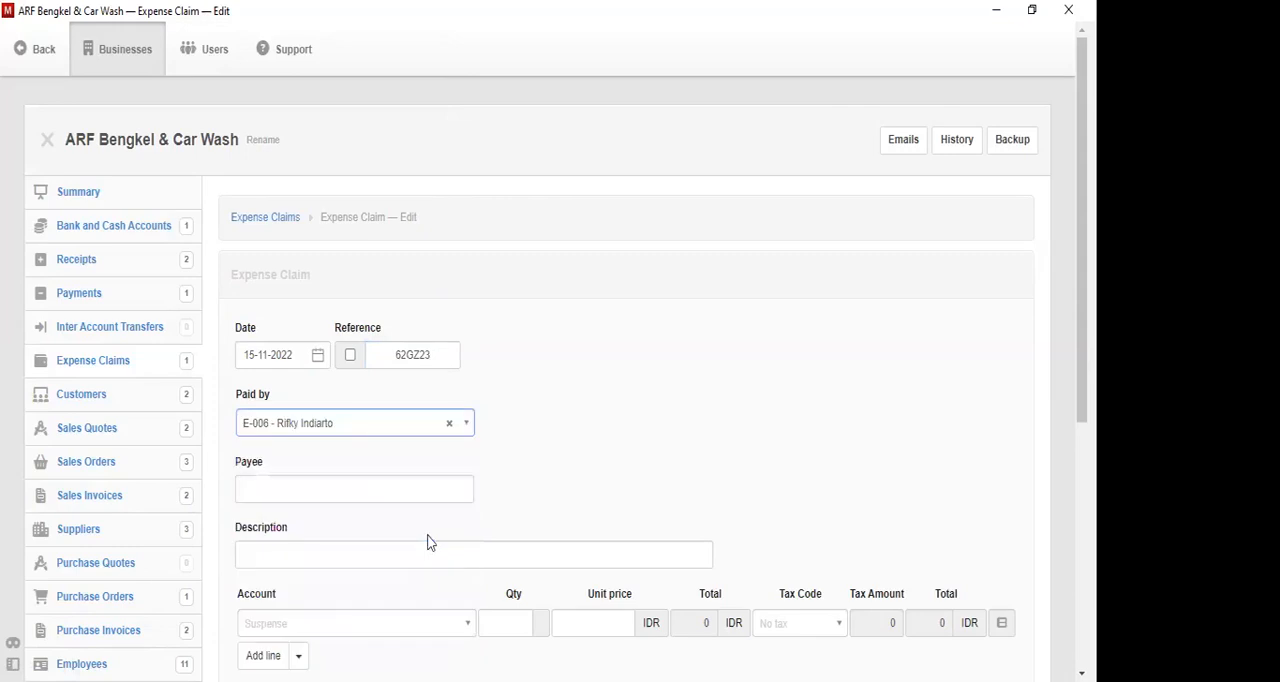
- Enter Indihome as the payee and Wifi as the description of the expense claim
left_click(357, 483)
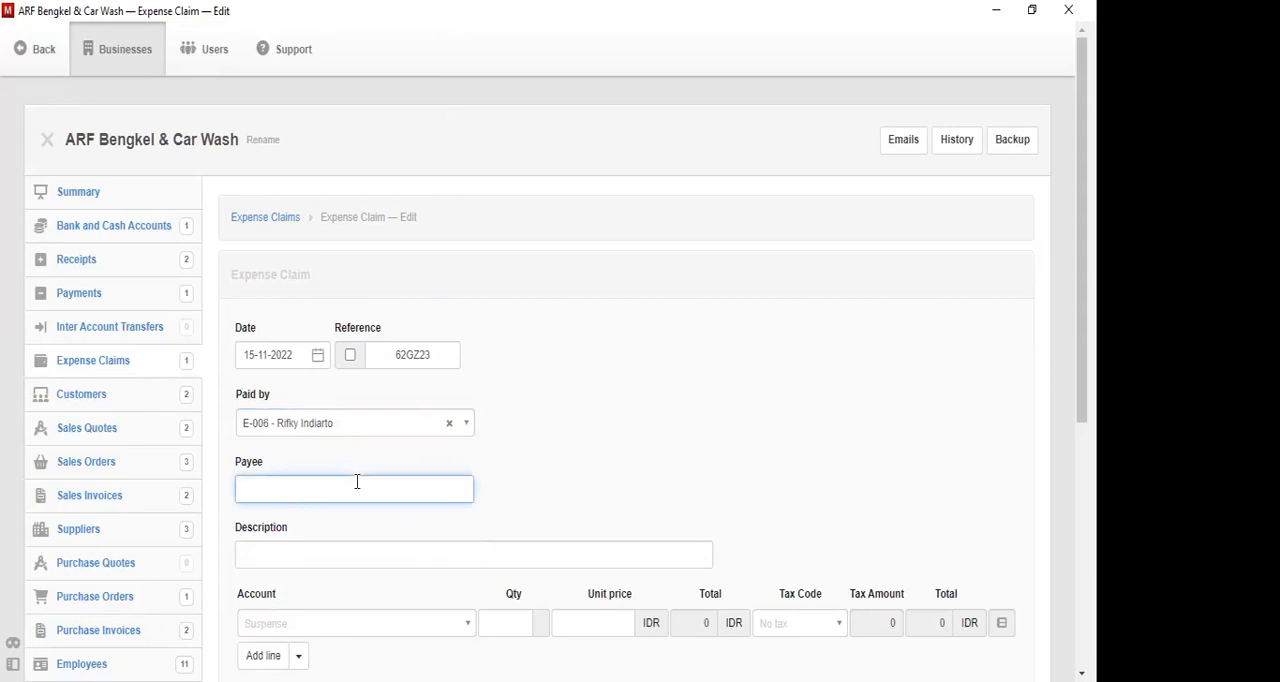
type("Indihome")
key("Tab")
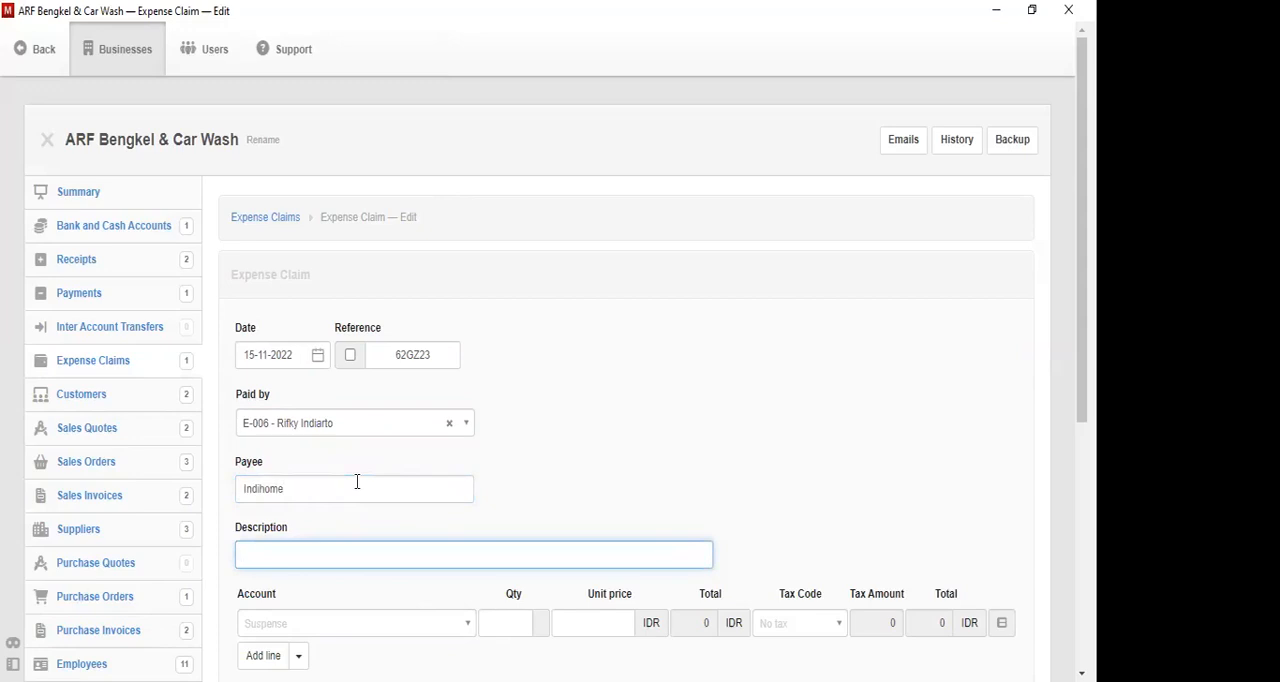
type("Wifi")
key("Tab")
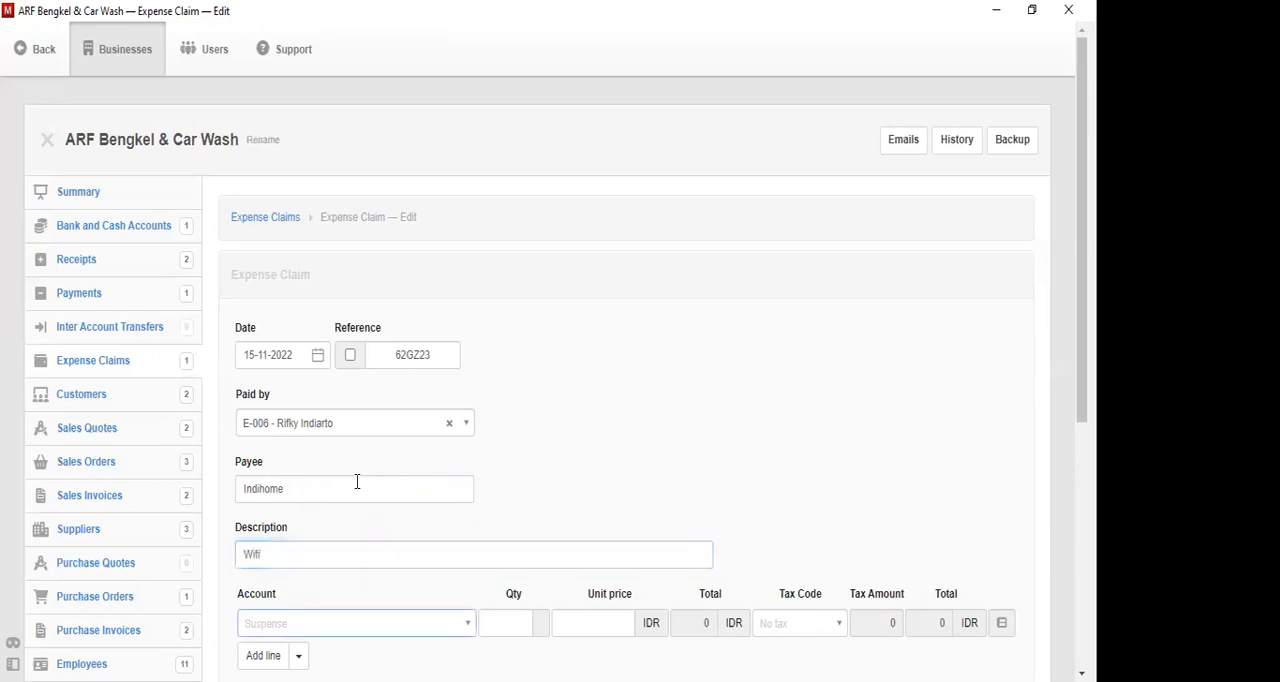
- Assign the Wifi claim's first line to the account Biaya Percetakan dan Alat Tulis Kantor
left_click(464, 628)
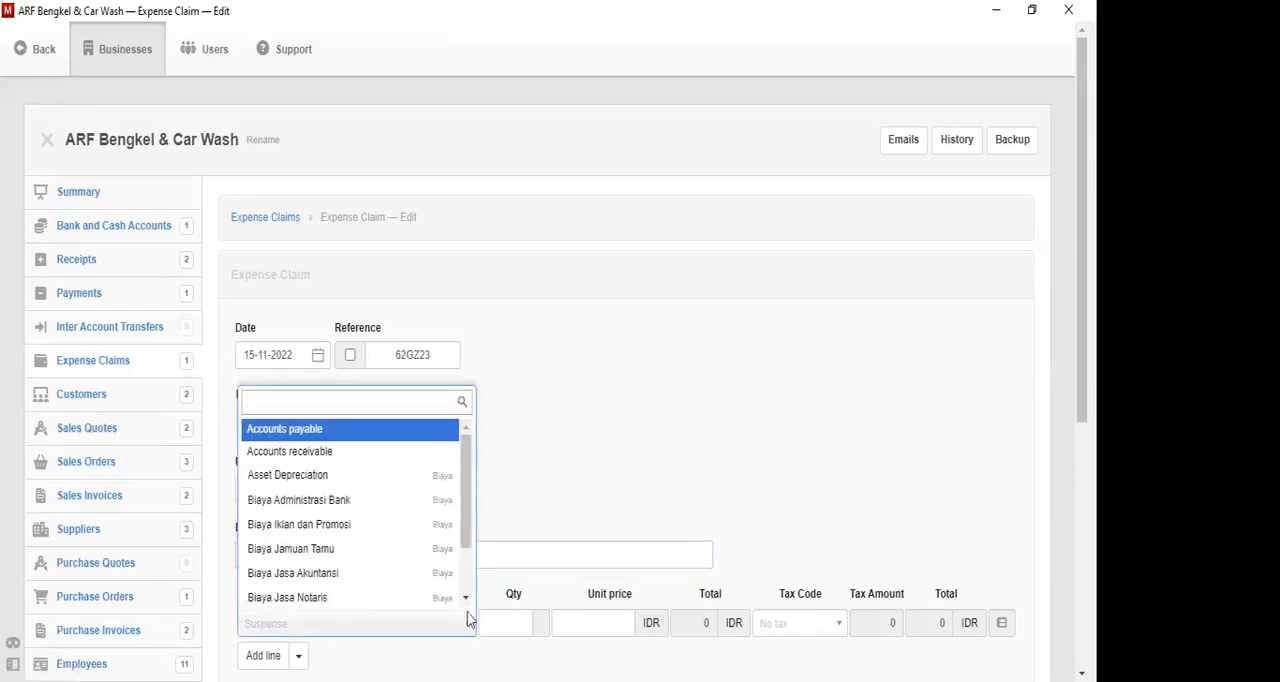
left_click_drag(466, 500, 477, 551)
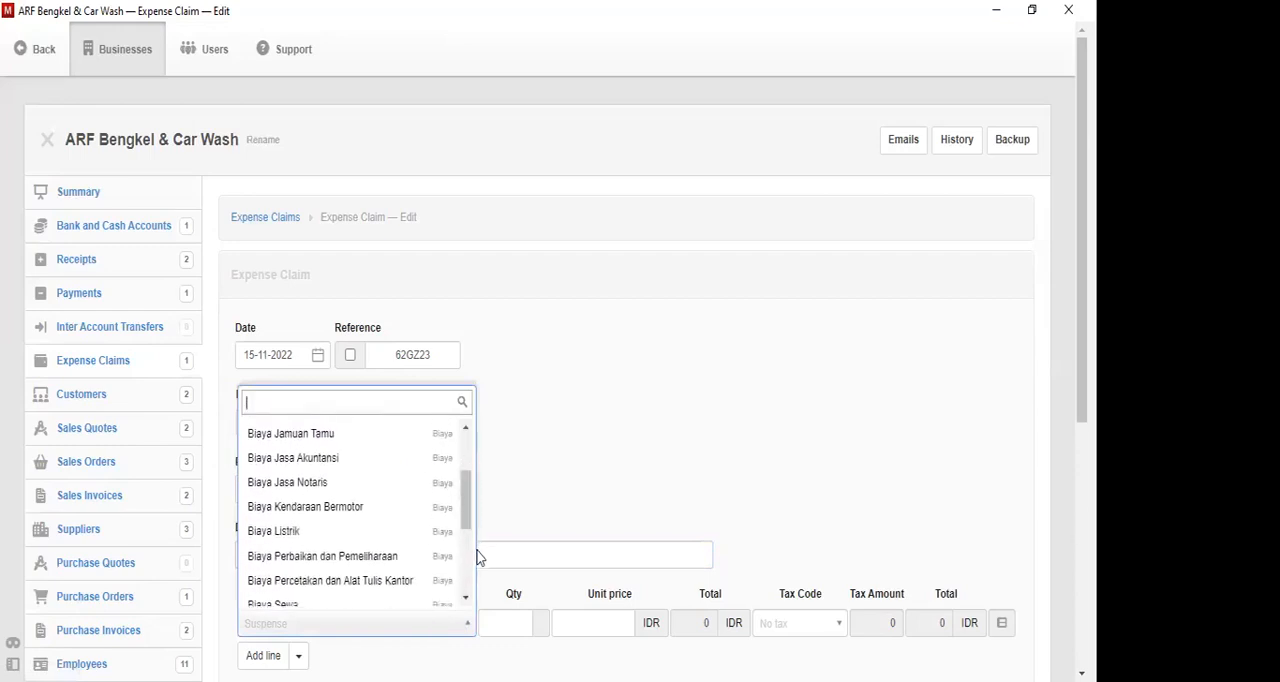
mouse_move(466, 510)
left_mouse_down()
mouse_move(480, 612)
mouse_move(476, 488)
left_mouse_up()
type("per")
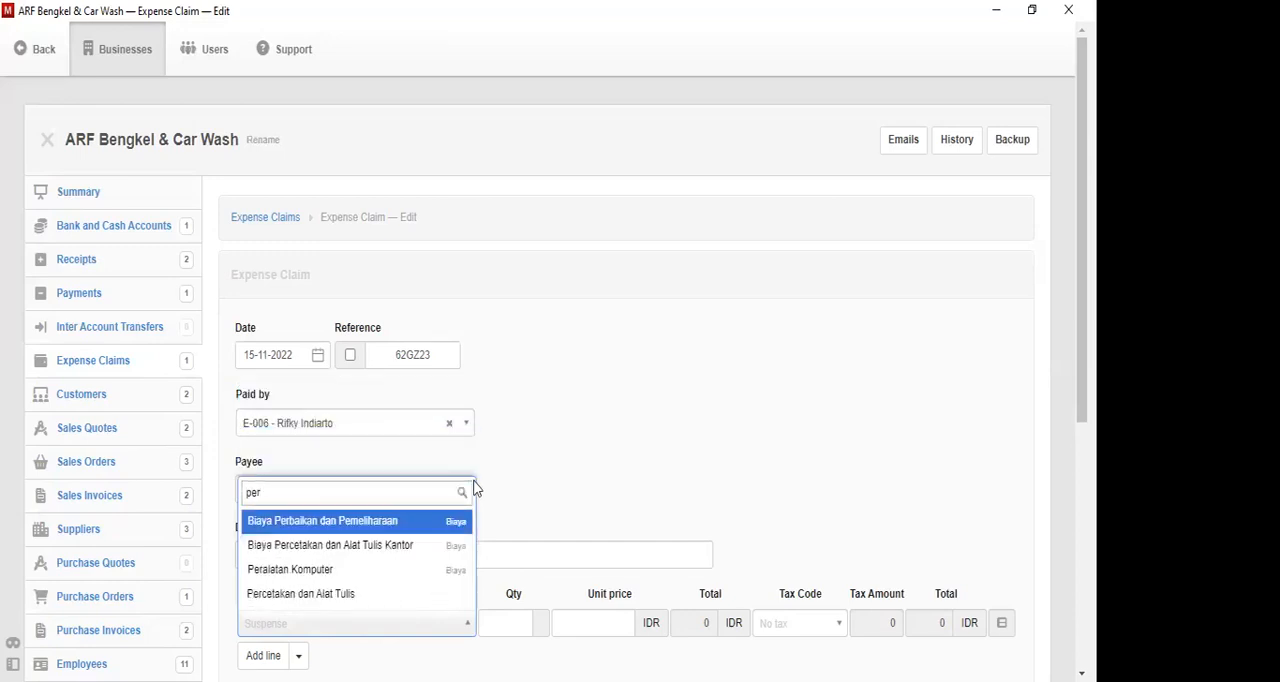
key("Down")
key("Return")
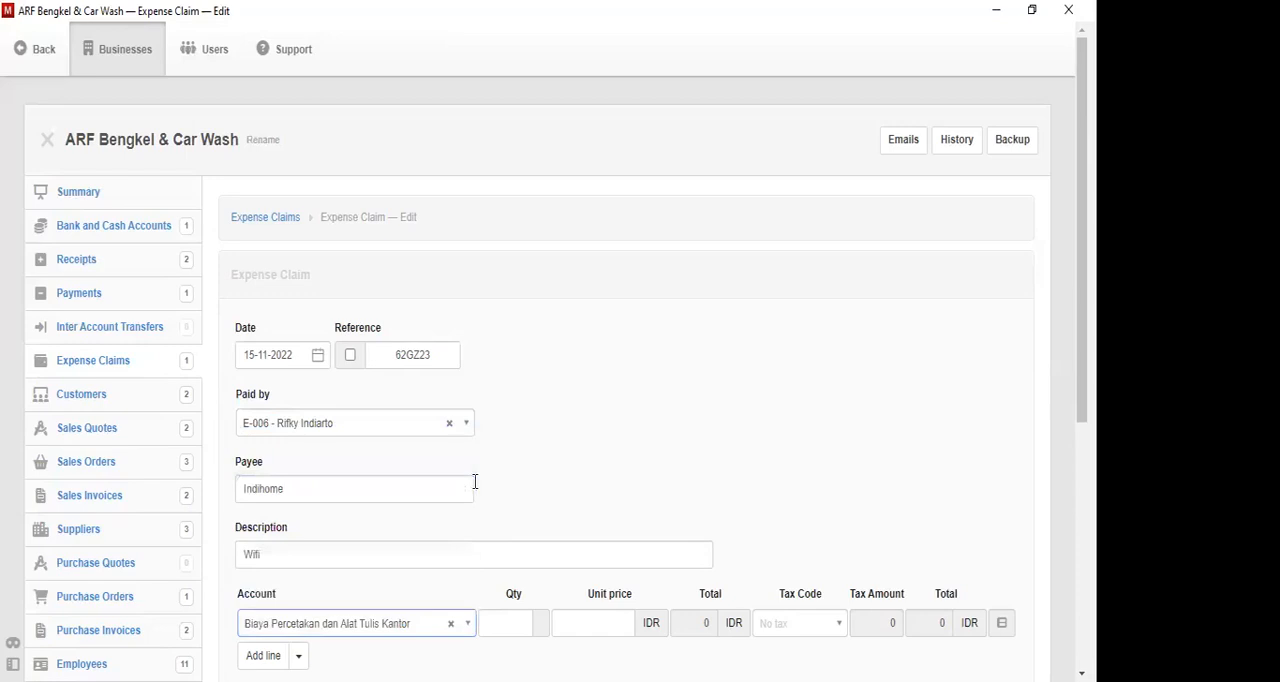
- Set the line's quantity to 1 and unit price to 5000000, and create the claim with another new one opened
scroll(475, 482, "down", 2)
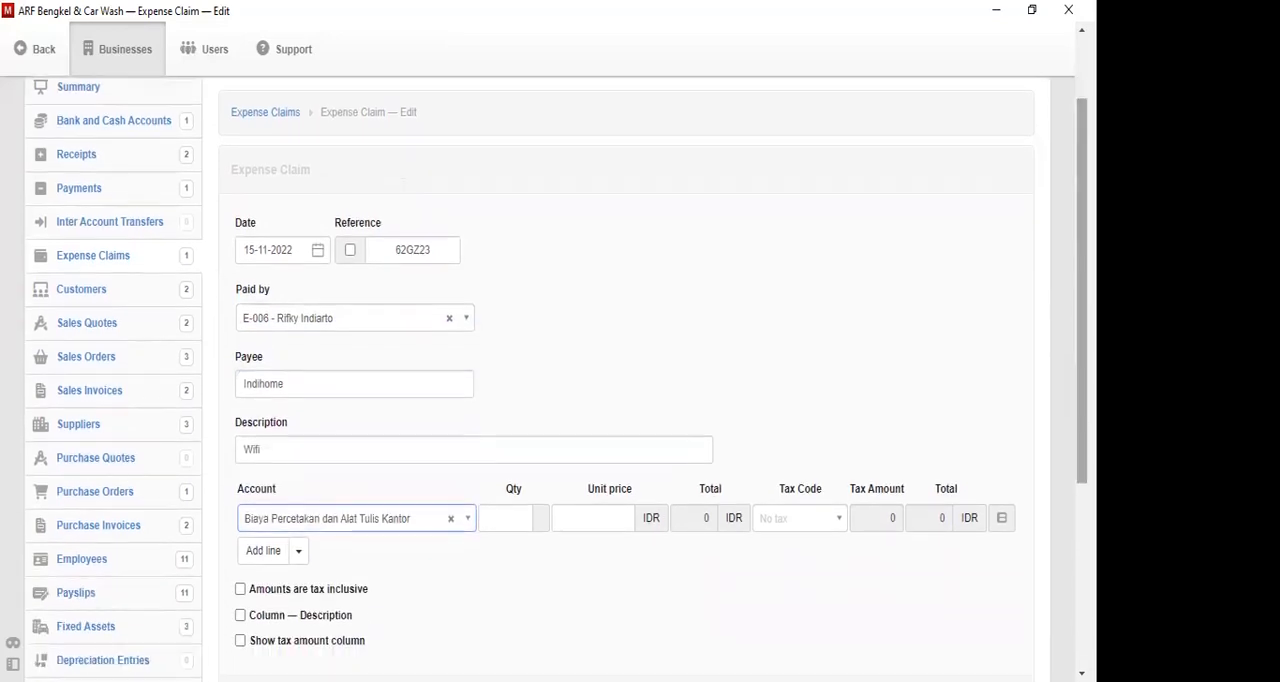
left_click(518, 520)
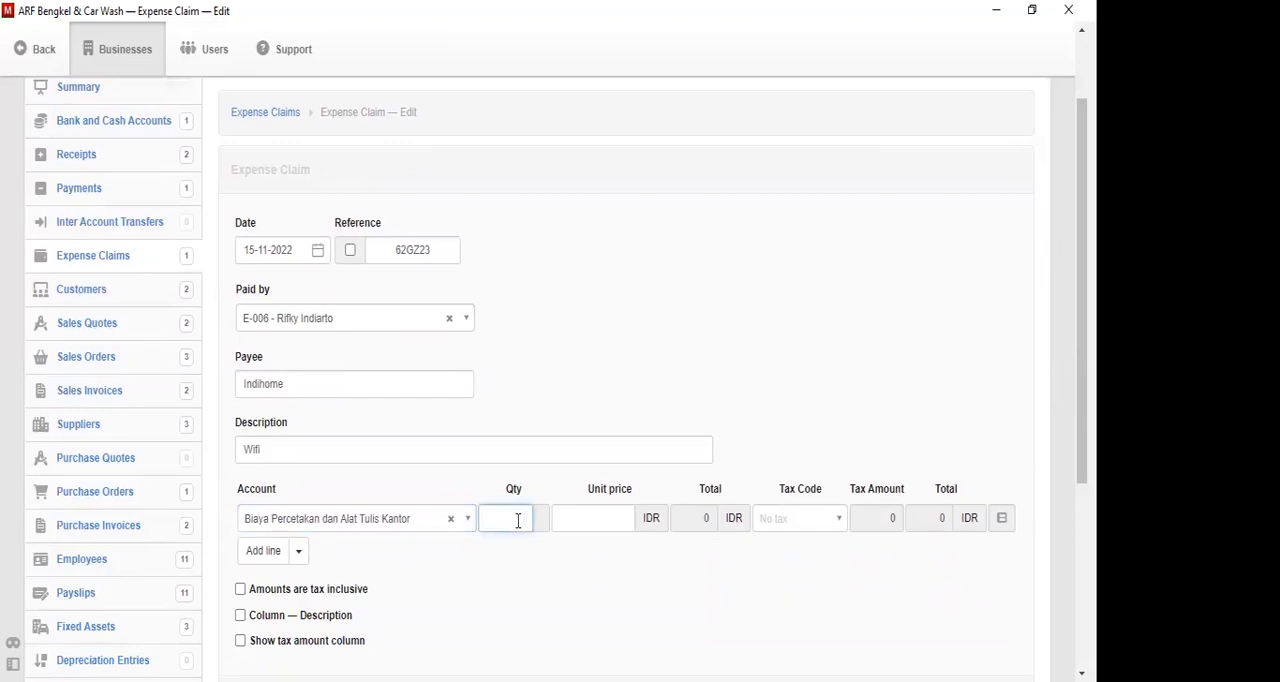
key("Tab")
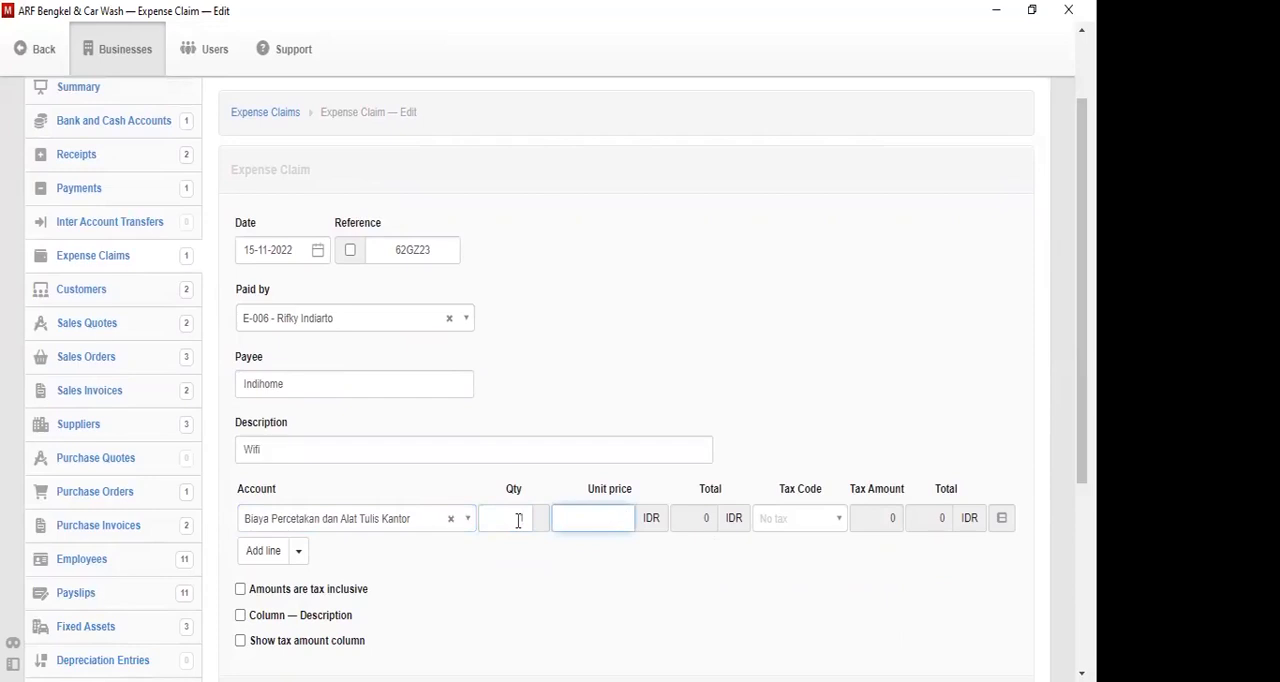
type("5000000")
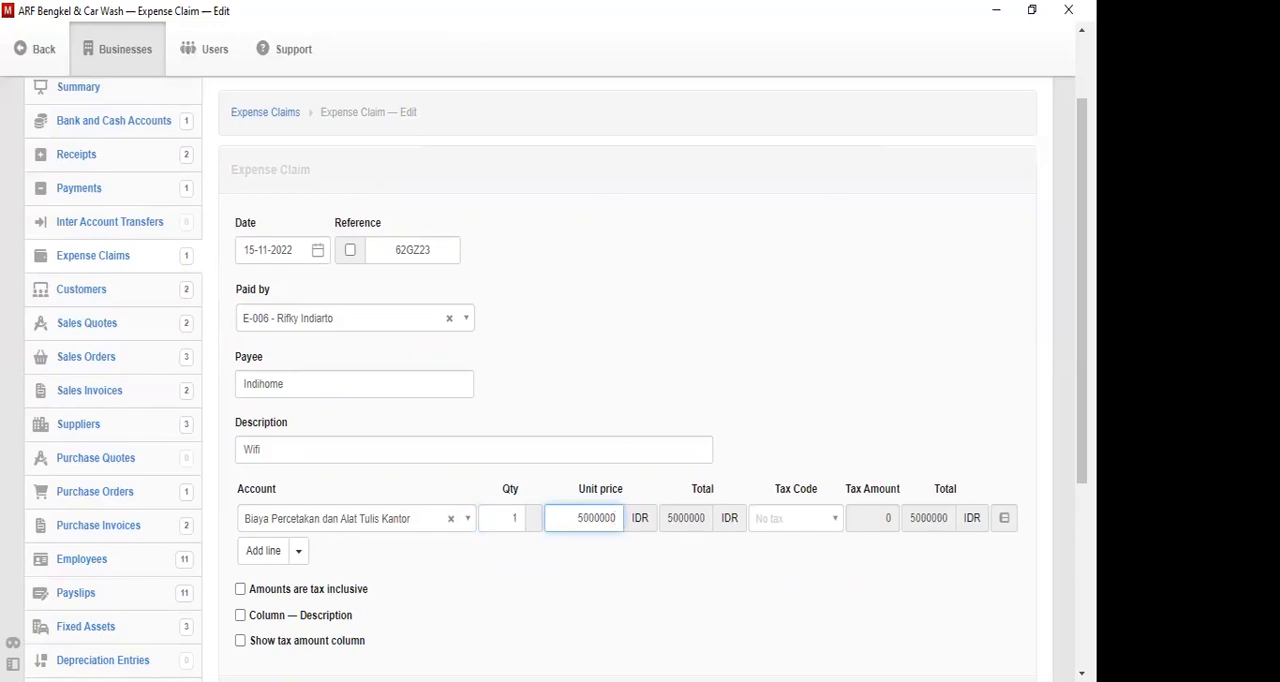
scroll(534, 403, "down", 3)
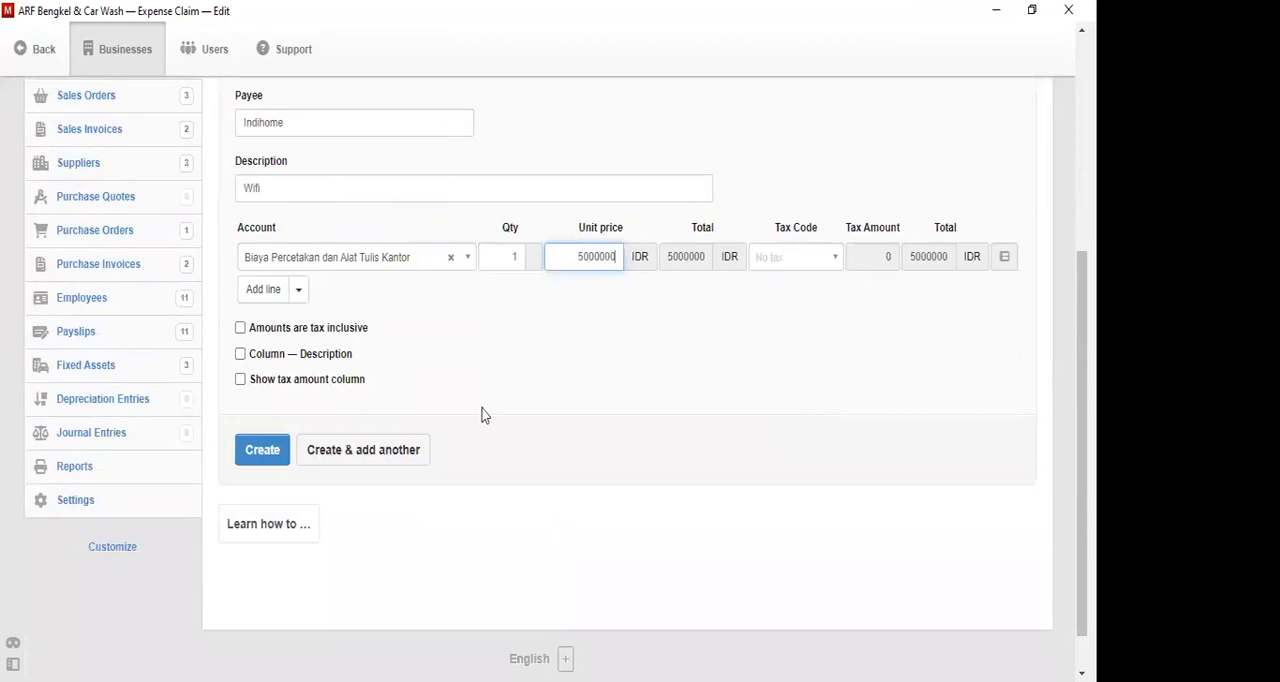
left_click(400, 462)
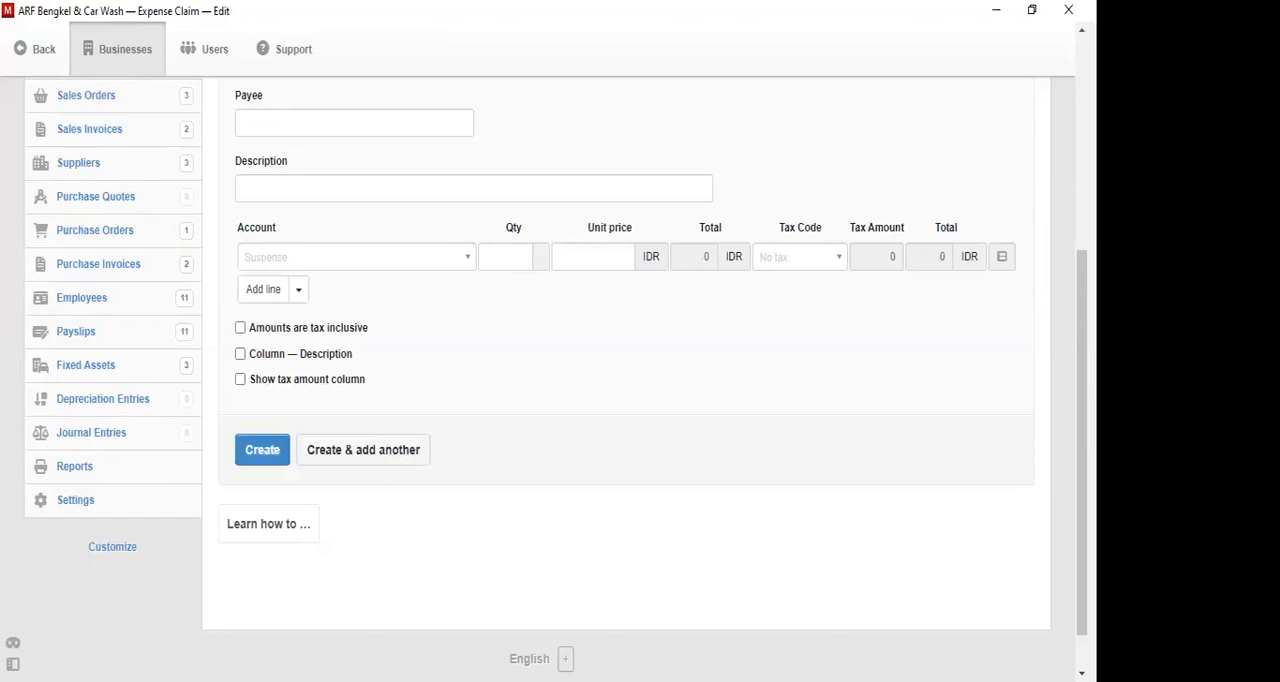
- Set the new expense claim's date to 19-11-2022
left_click_drag(1082, 340, 1082, 100)
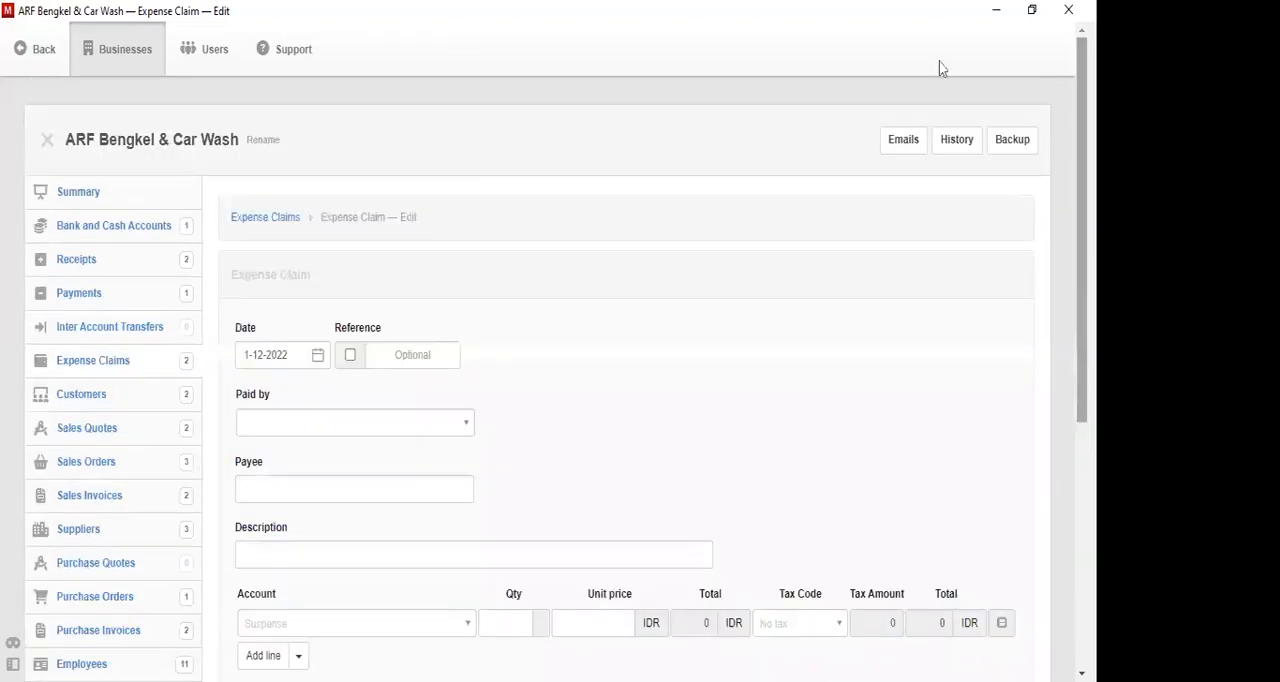
left_click(320, 357)
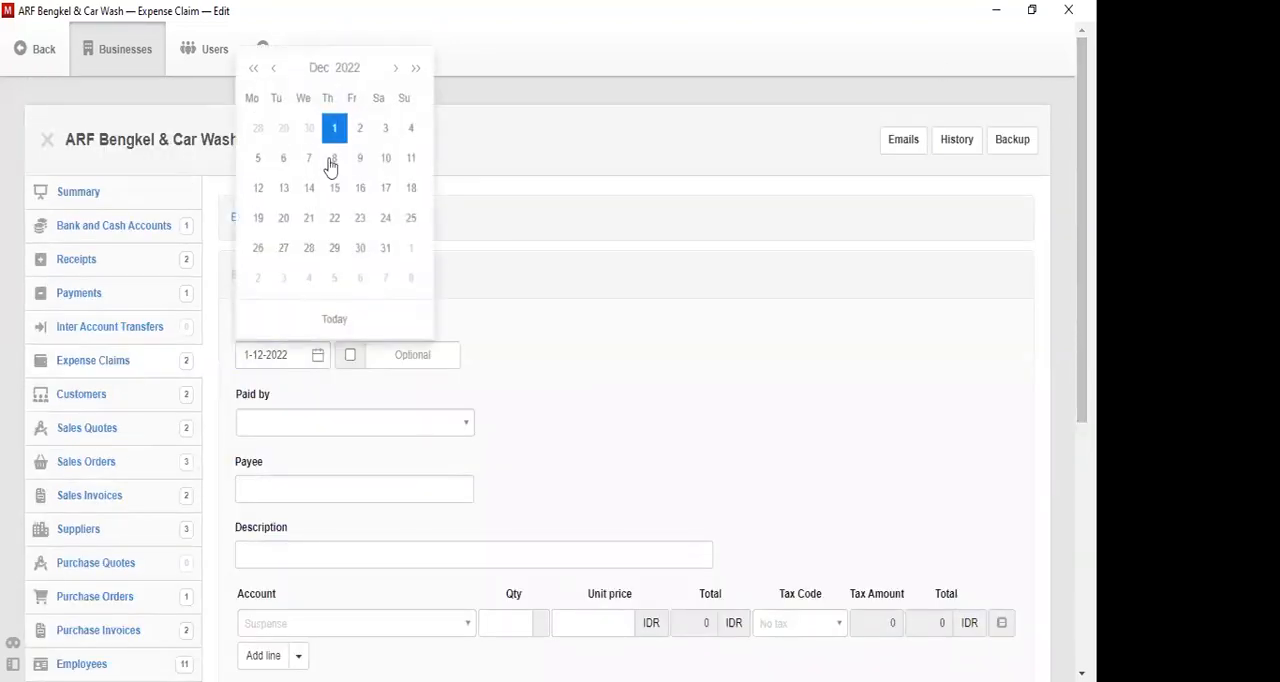
scroll(331, 166, "up", 1)
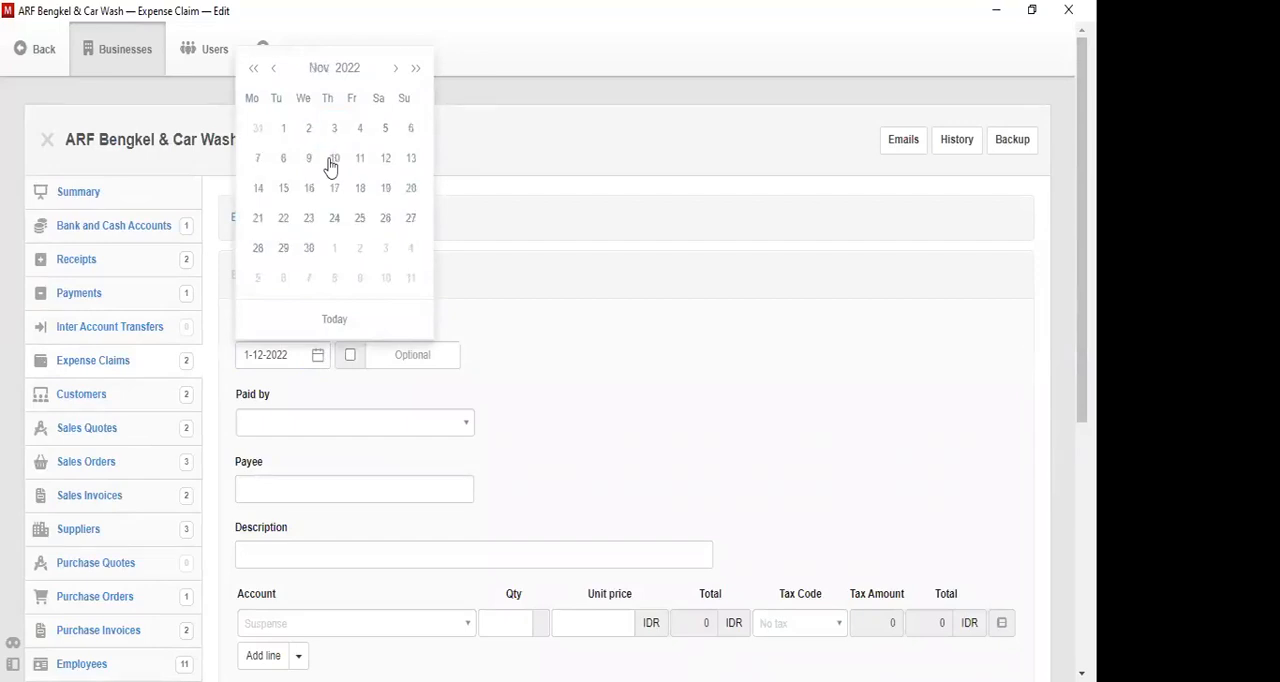
left_click(386, 190)
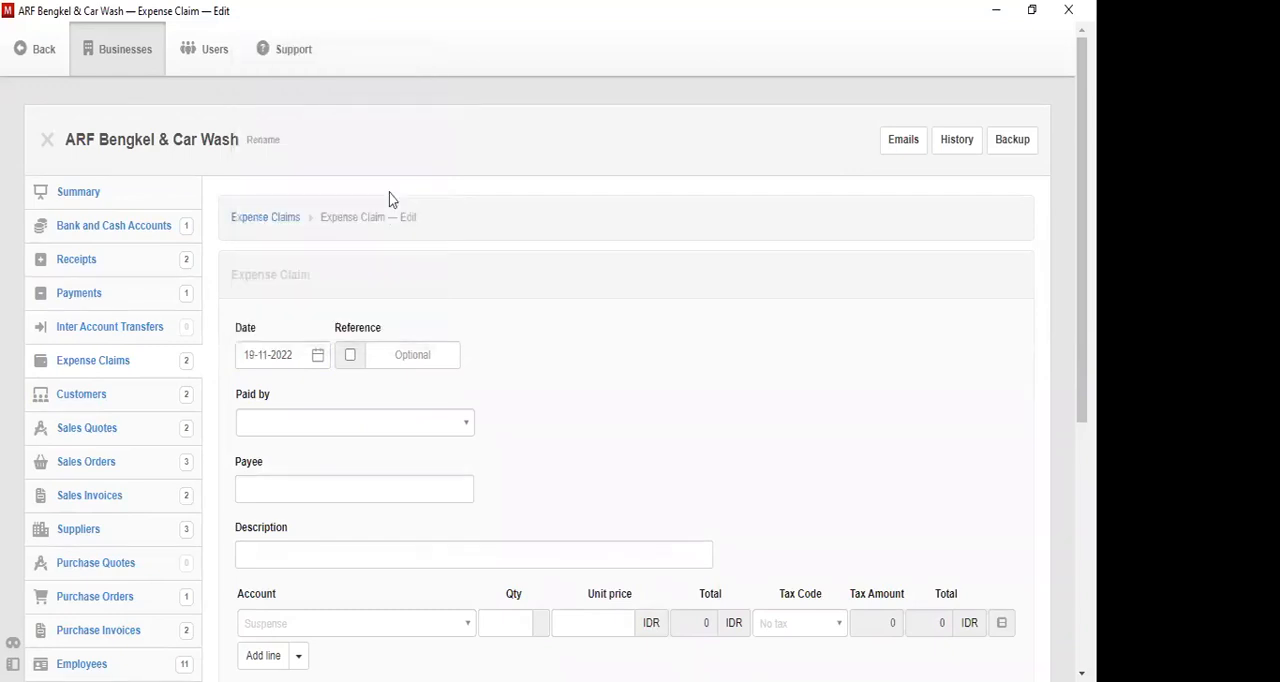
- Enter 45KL09 as the claim's reference and select the sixth employee in the list as the one who paid
left_click(408, 432)
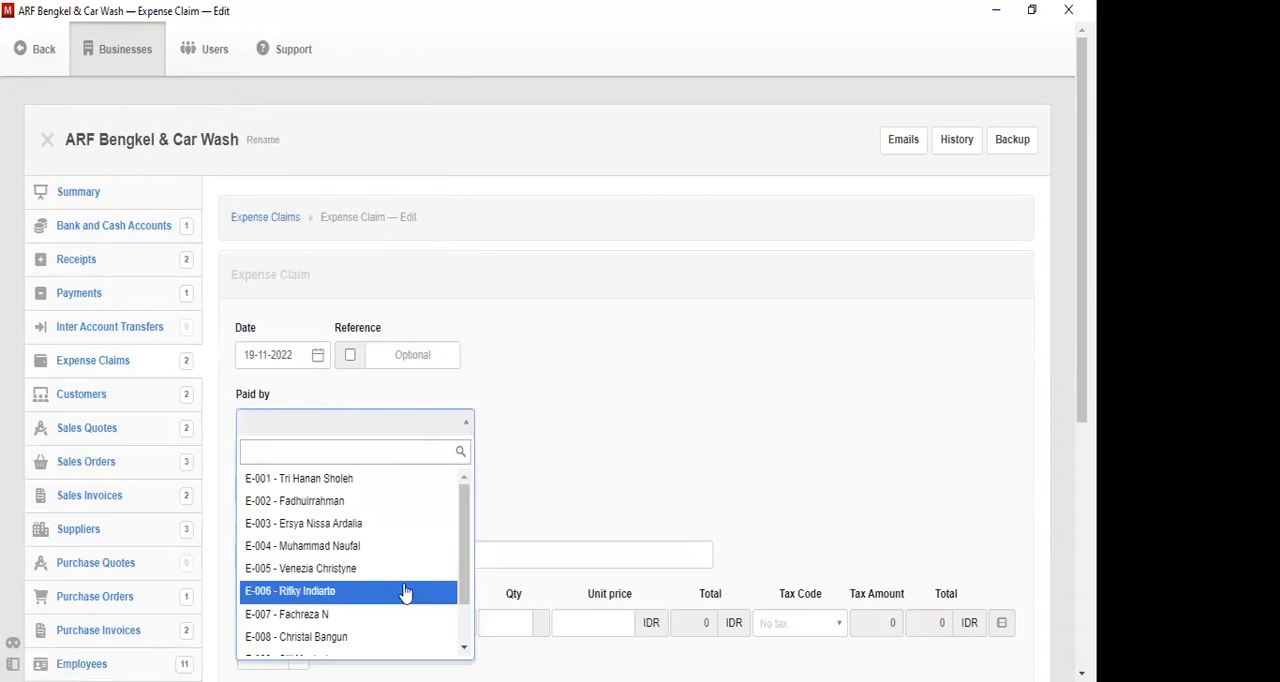
left_click(426, 355)
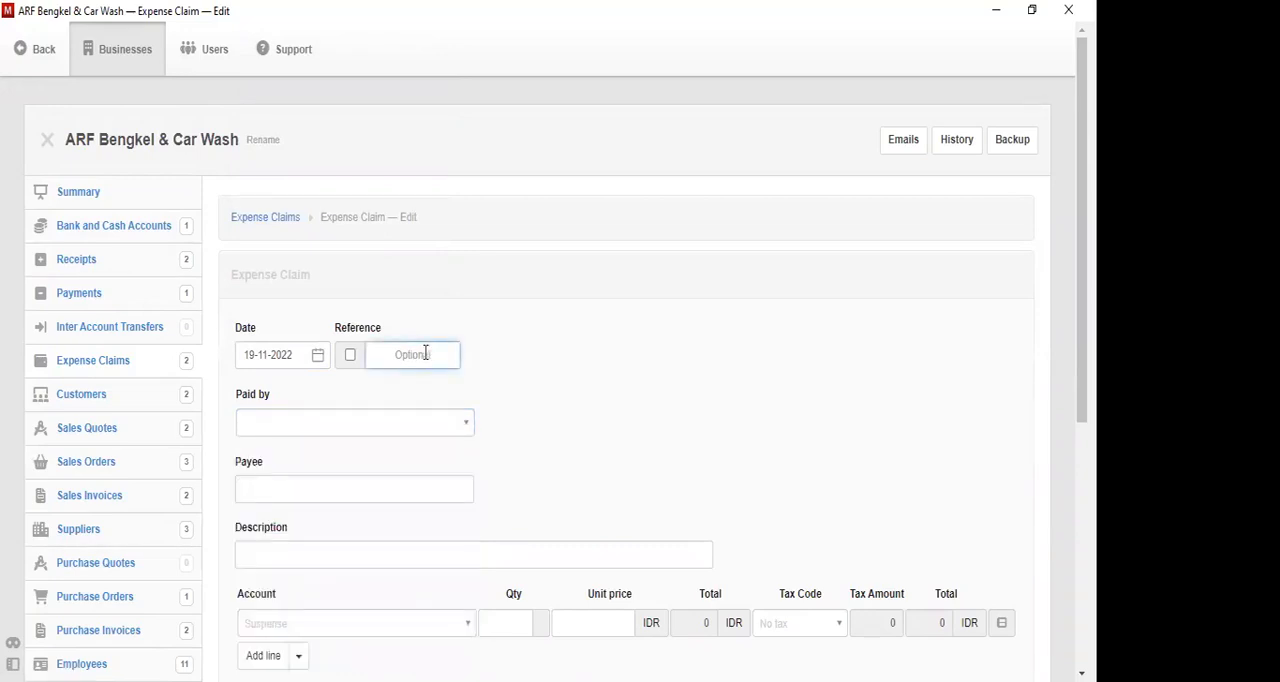
type("45KL09")
left_click(384, 438)
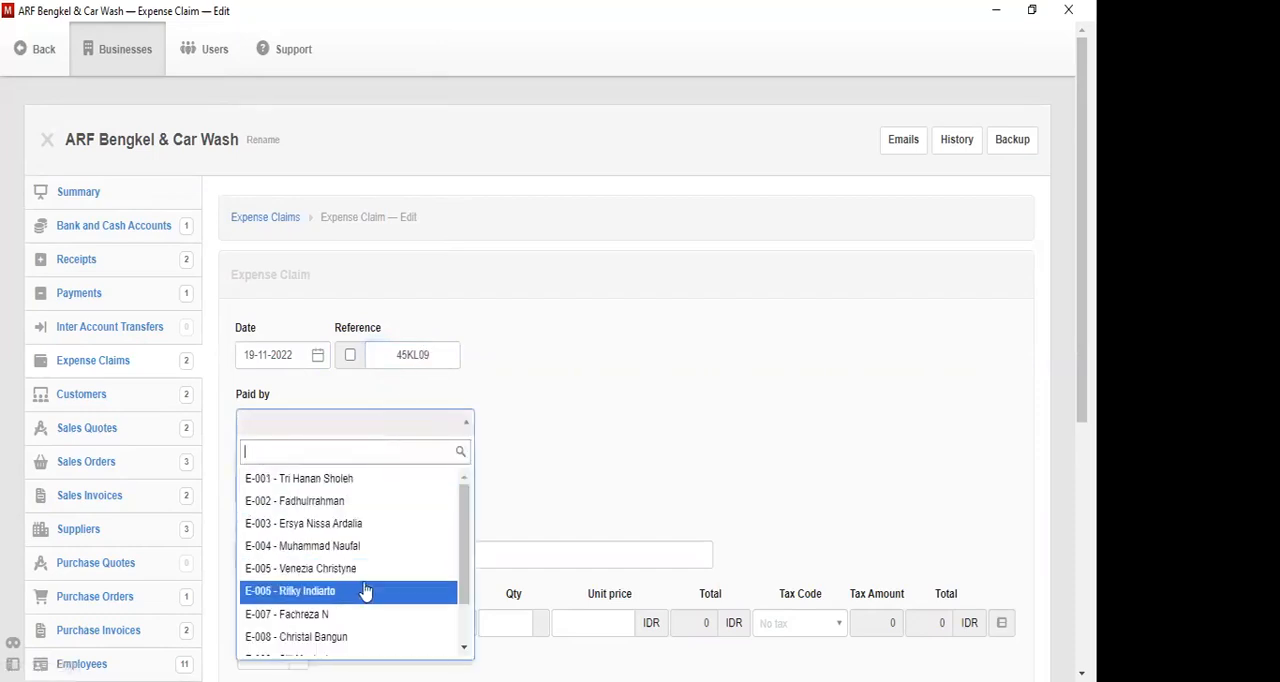
left_click(367, 592)
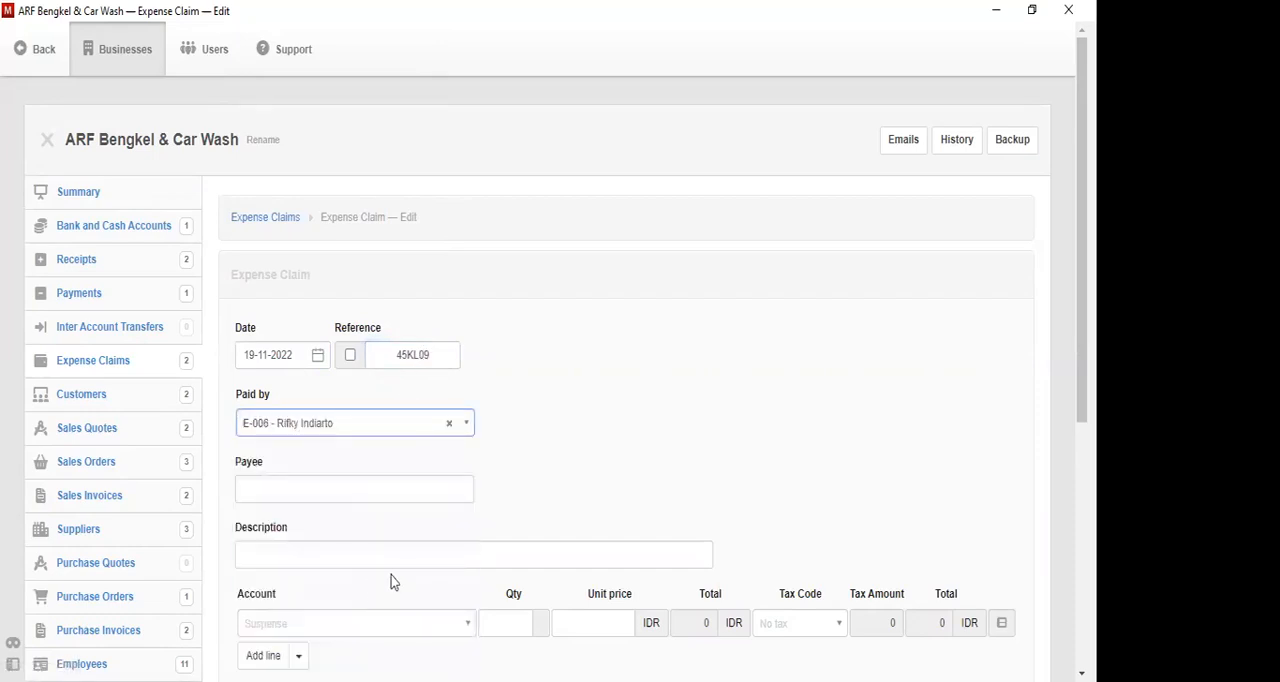
- Enter PLN as the expense claim's payee and Pembayaran Listrik as its description
left_click(366, 500)
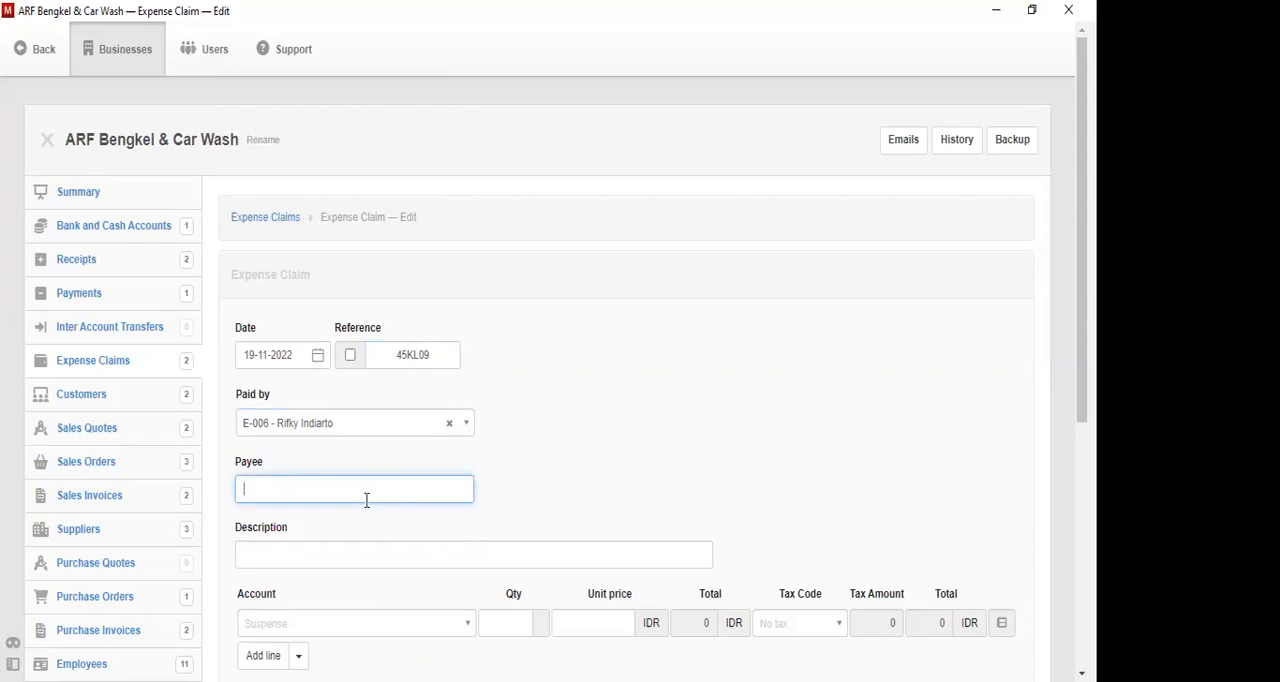
type("PLN")
key("Tab")
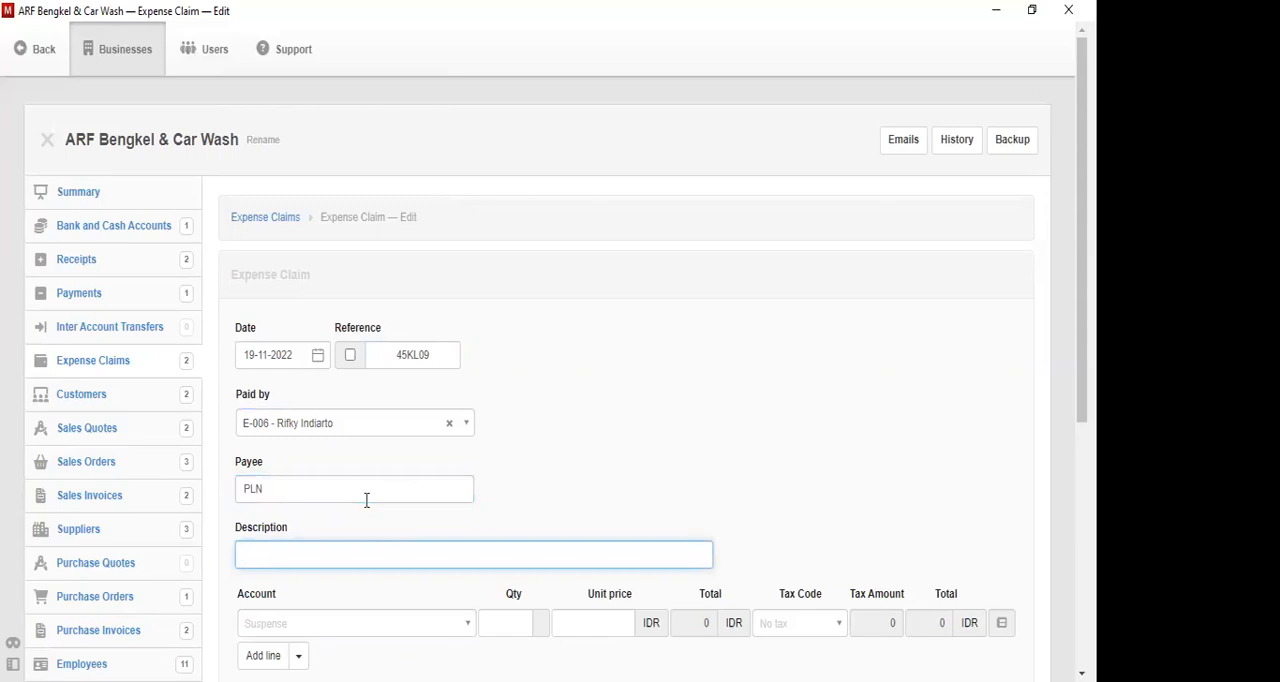
type("L")
type("Pembayaran ")
type("Listrik")
key("Tab")
- Assign the electricity claim's first line to the account Biaya Percetakan dan Alat Tulis Kantor
left_click(447, 623)
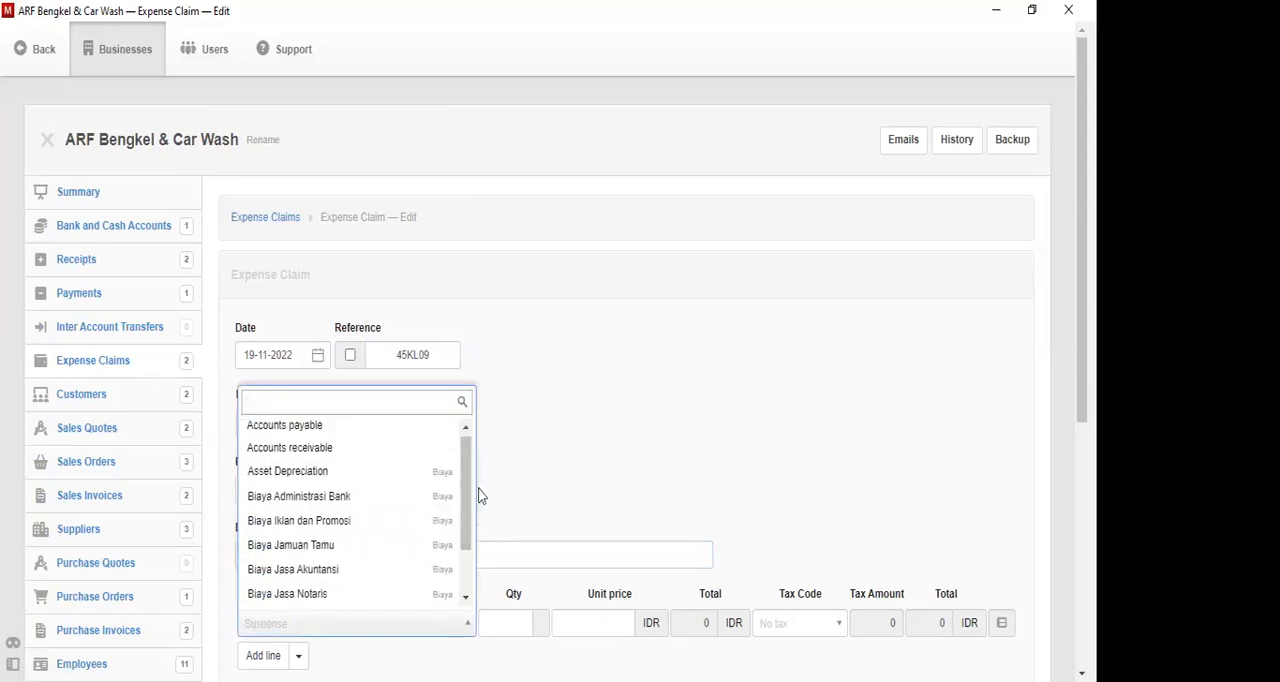
type("ala")
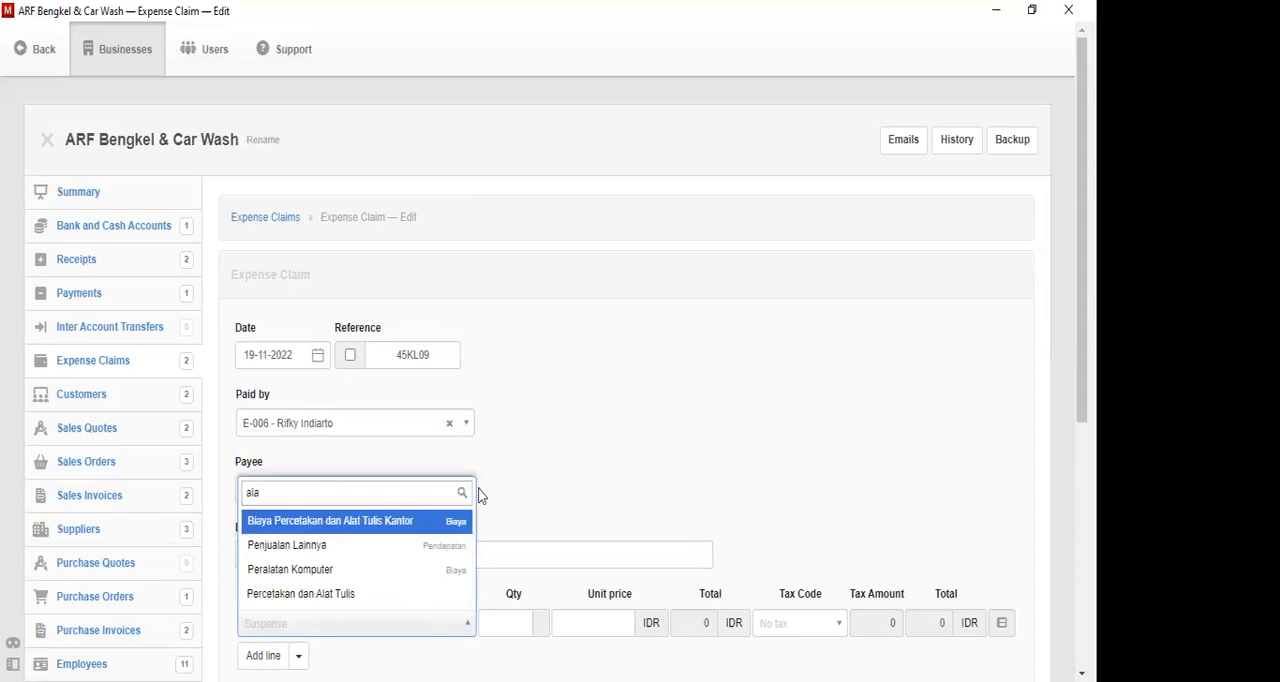
key("Return")
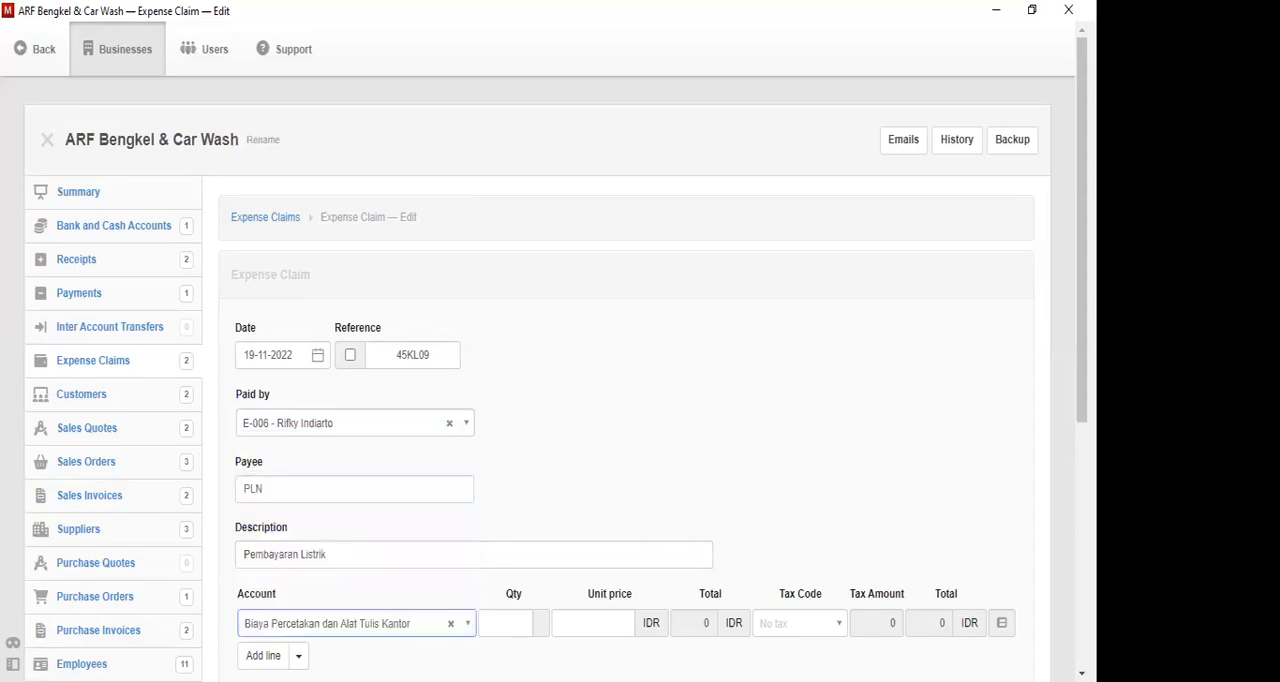
- Set the line's quantity to 1 and unit price to 10000000, and create the expense claim
scroll(742, 455, "down", 1)
left_click(500, 570)
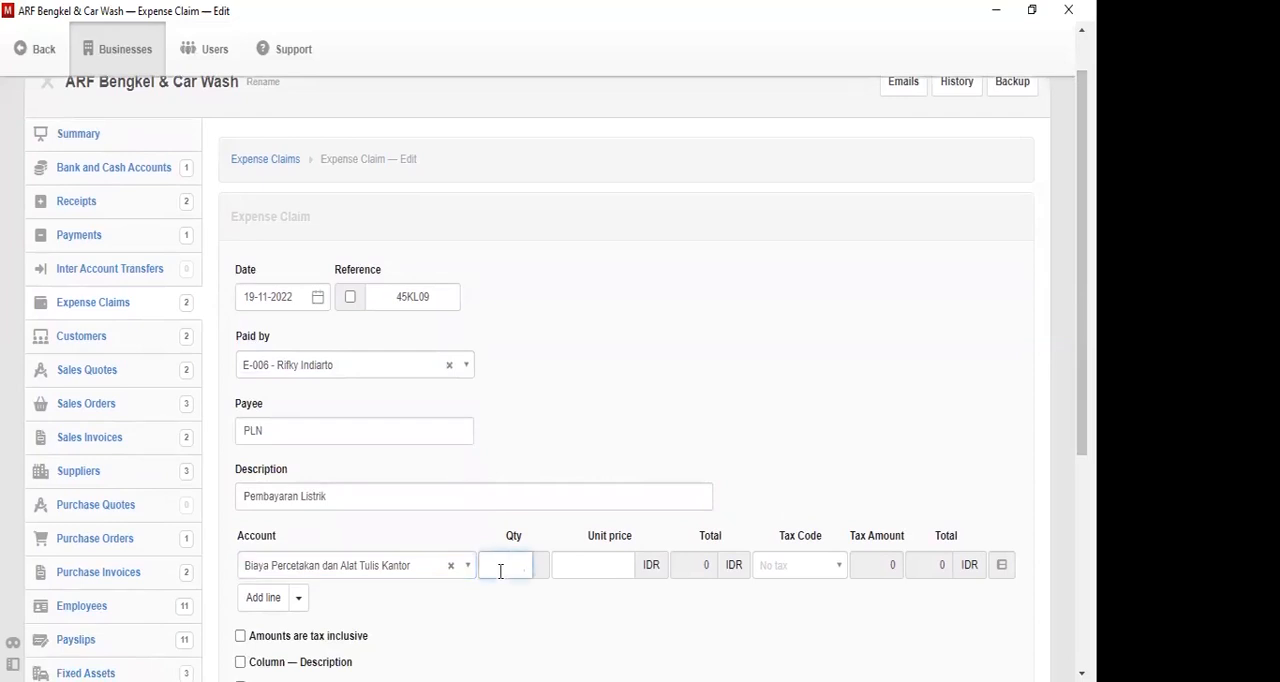
type("1")
key("Tab")
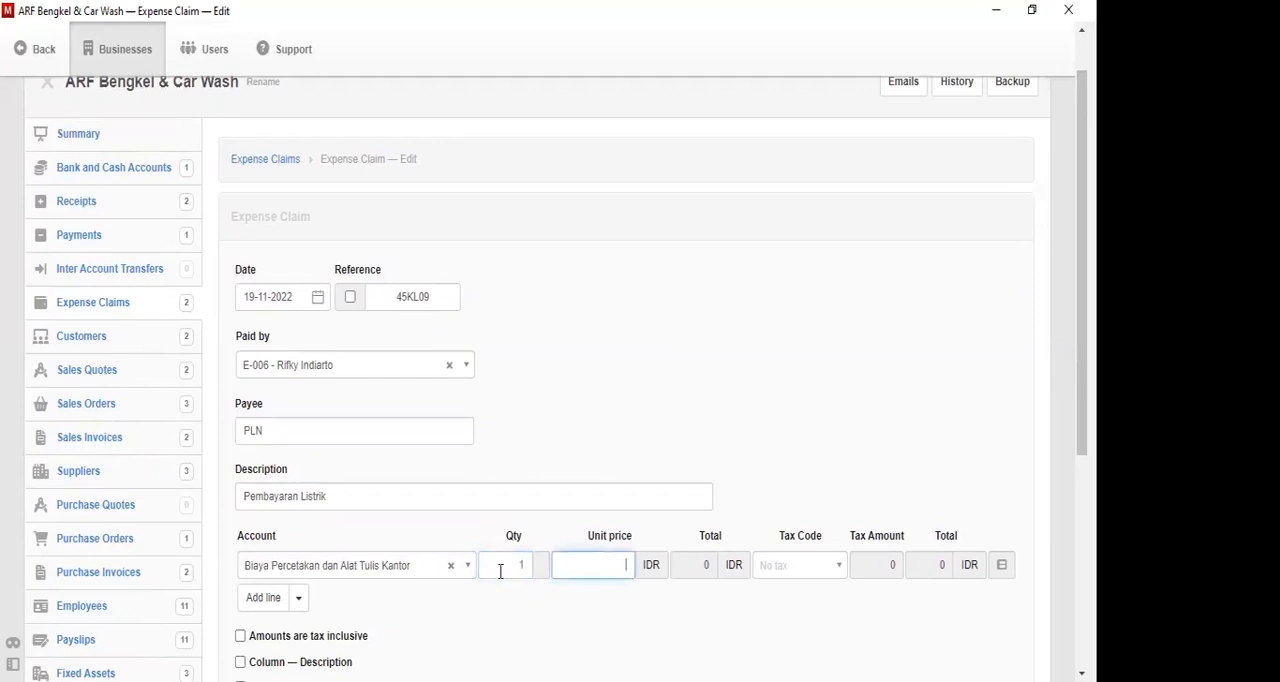
type("10000000")
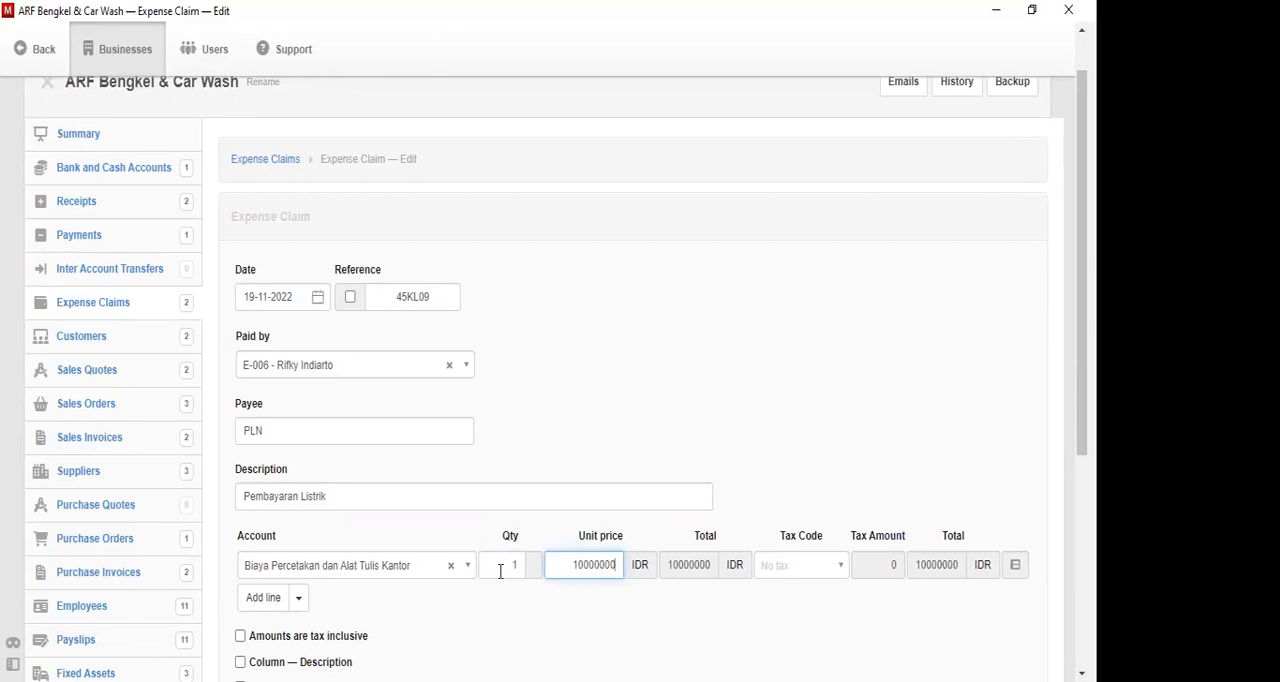
scroll(1081, 300, "down", 3)
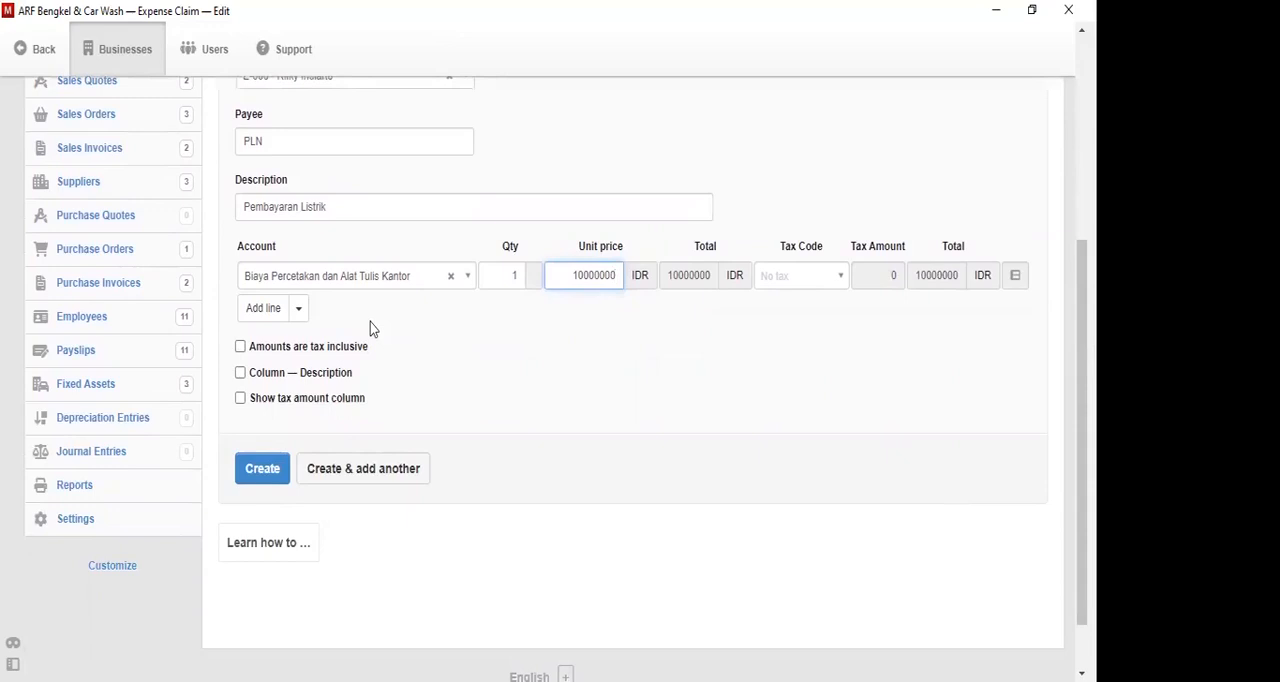
left_click(257, 478)
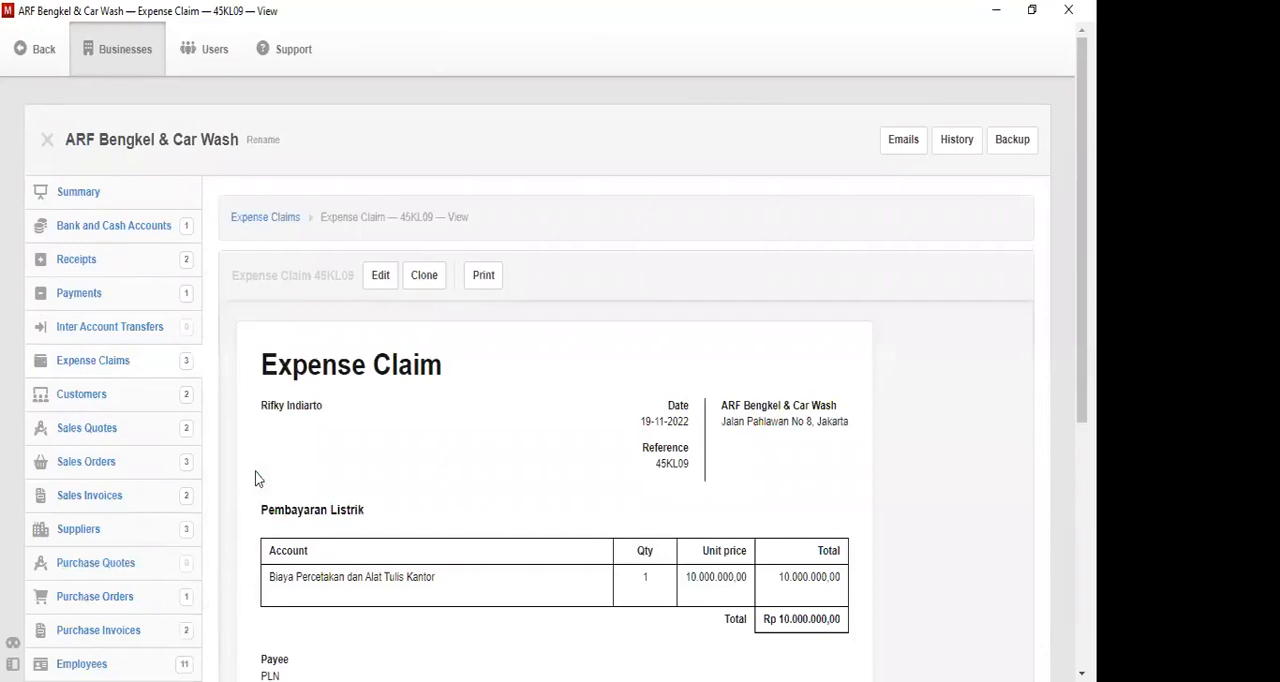
- Return to the expense claims list and look over the recorded claims
left_click(290, 220)
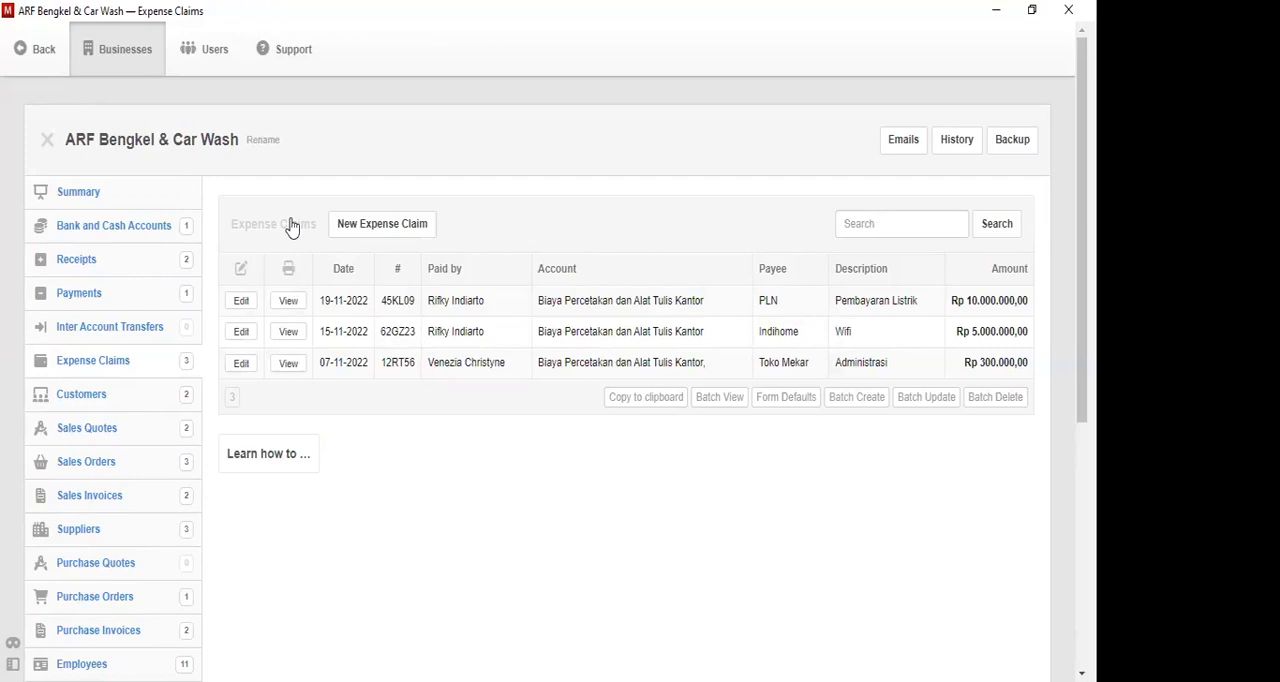
left_click_drag(1082, 185, 1082, 283)
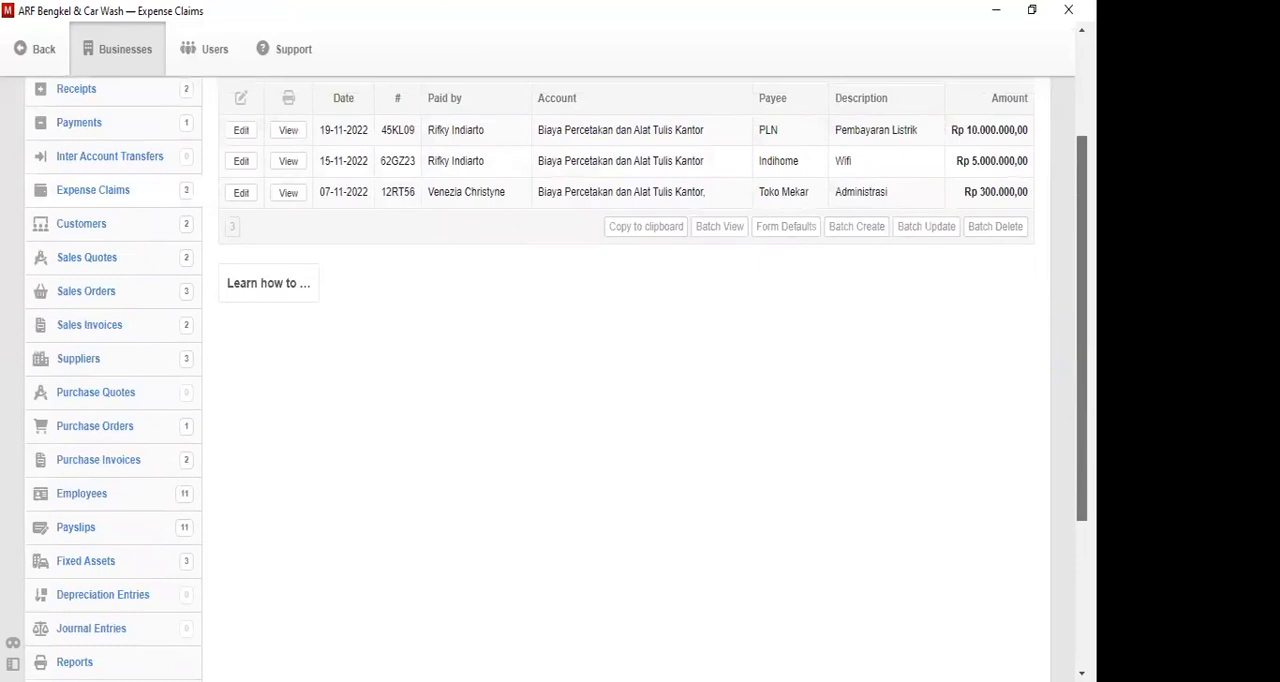
left_click_drag(1082, 283, 1082, 186)
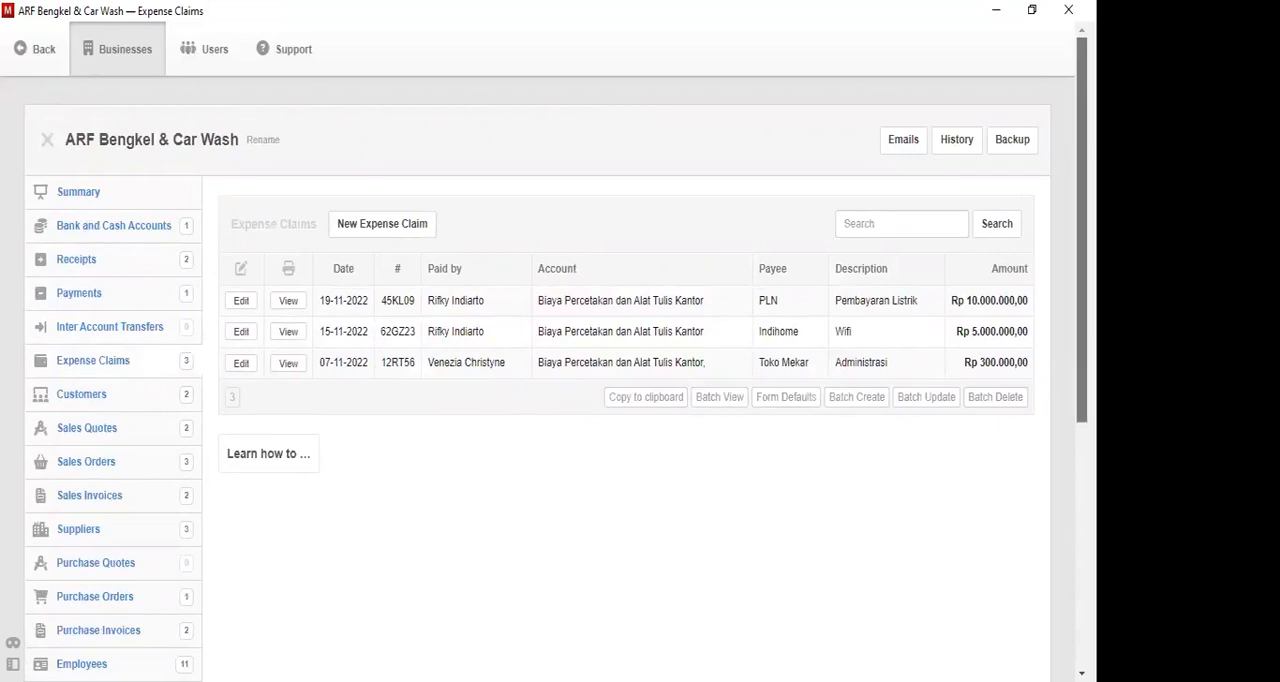
- View the payslip dated 01-12-2022 at the start of the payslip list and start a new payment from it
scroll(63, 494, "down", 3)
left_click(63, 494)
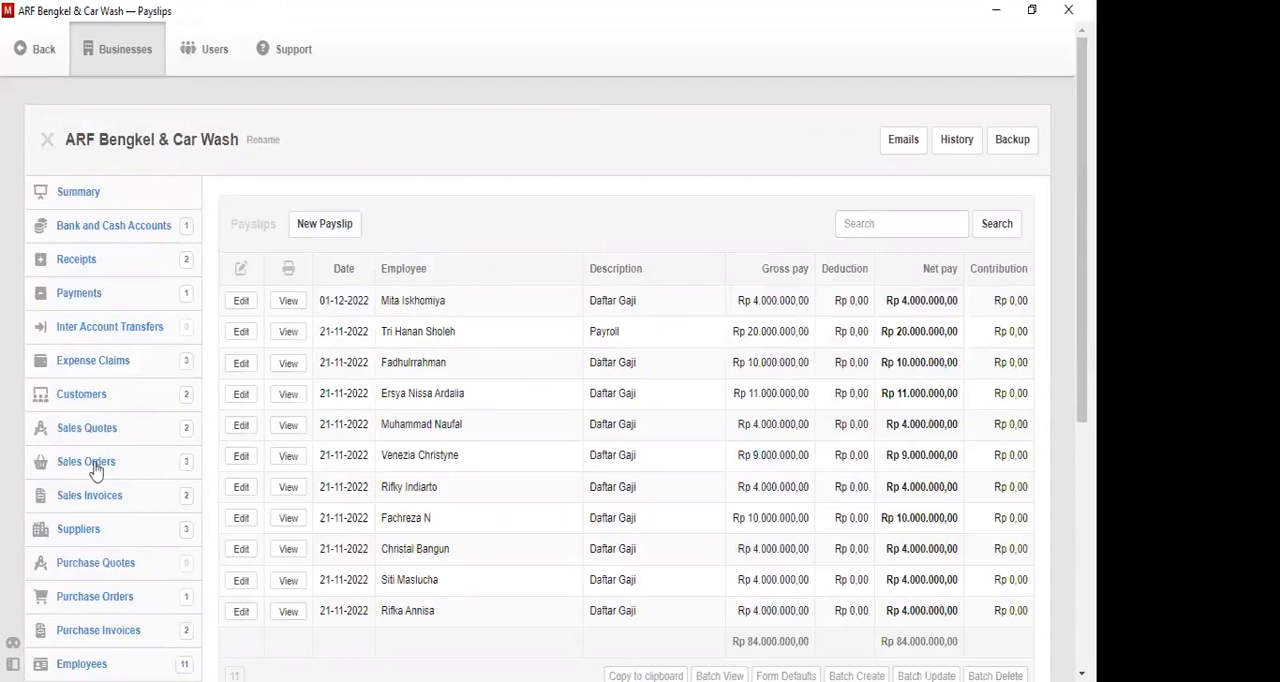
left_click(286, 301)
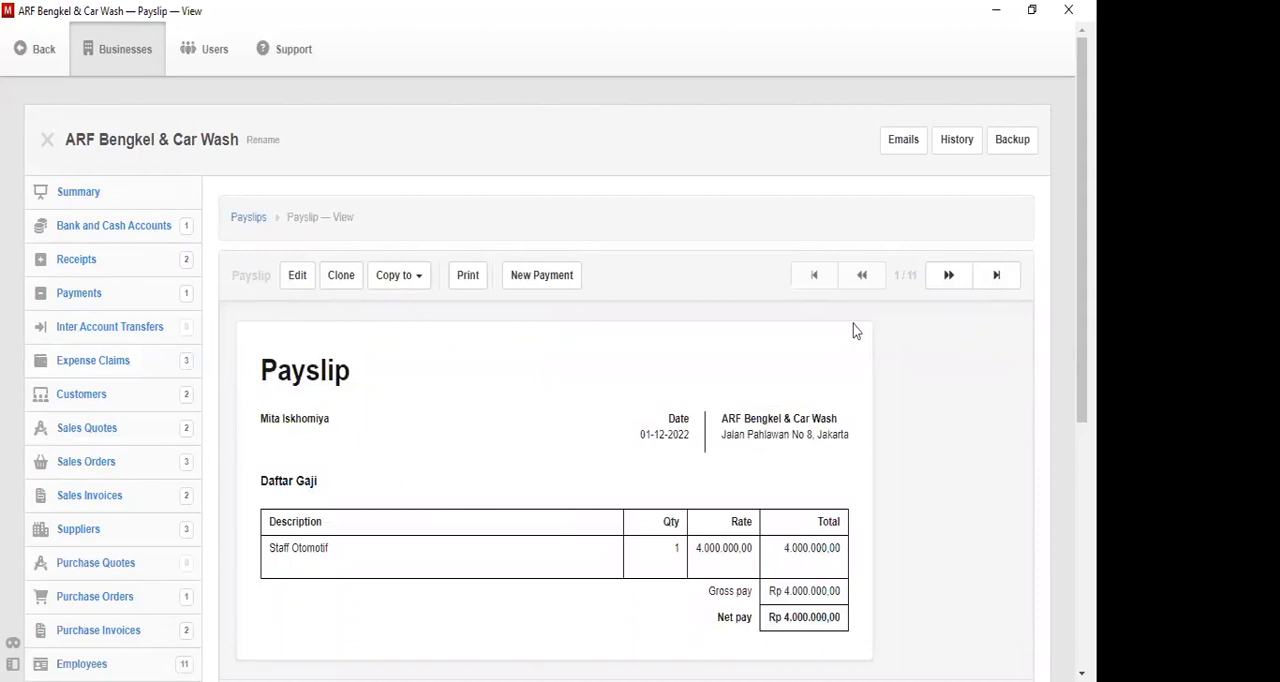
scroll(1082, 330, "down", 2)
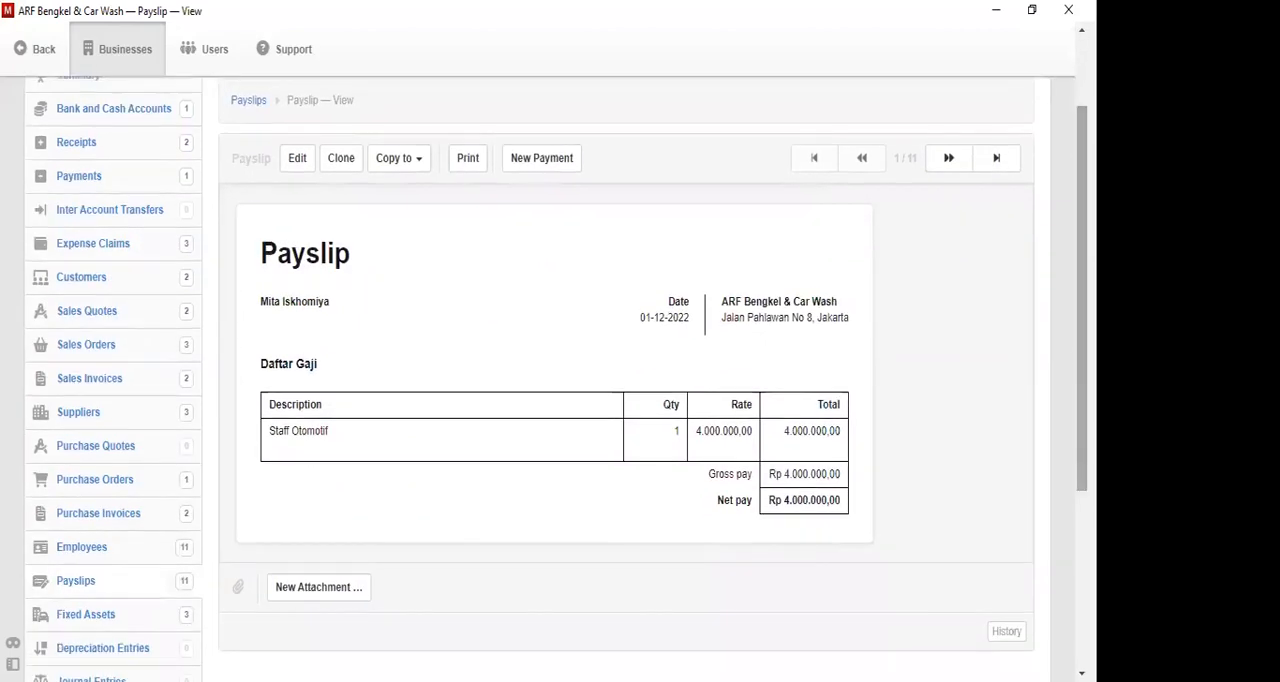
left_click_drag(1082, 330, 1082, 316)
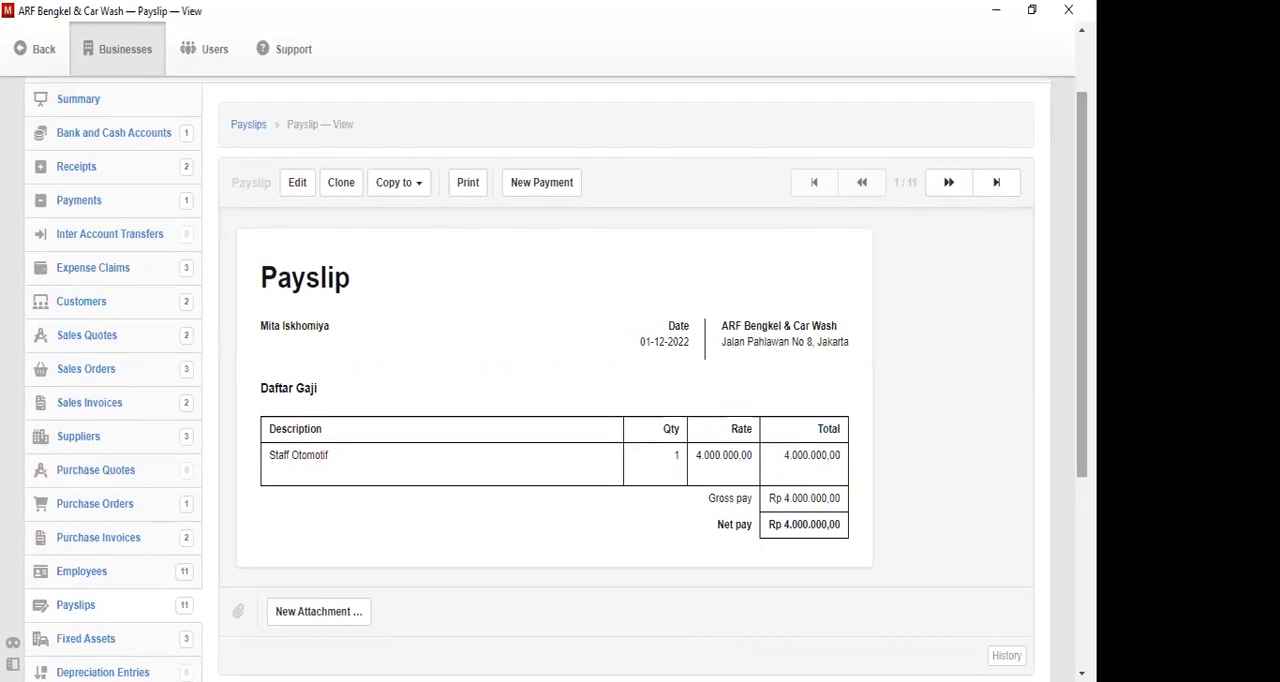
left_click(545, 182)
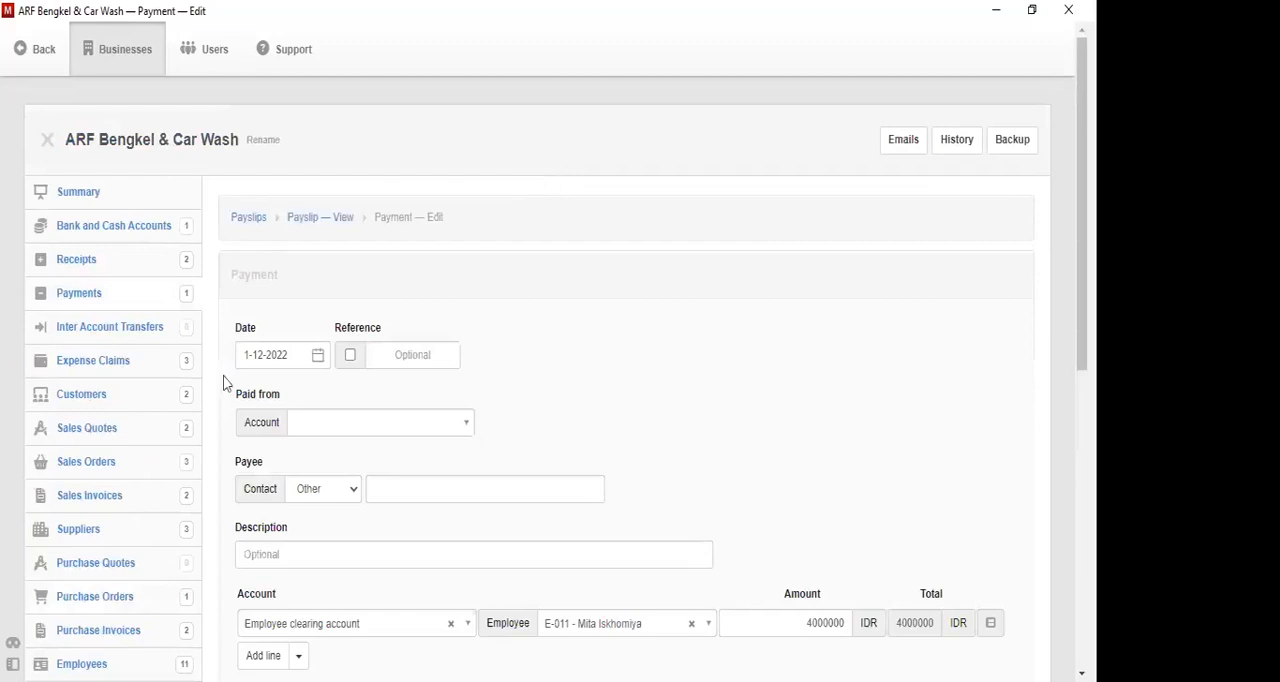
- Set the salary payment's date to 30-11-2022
left_click(319, 358)
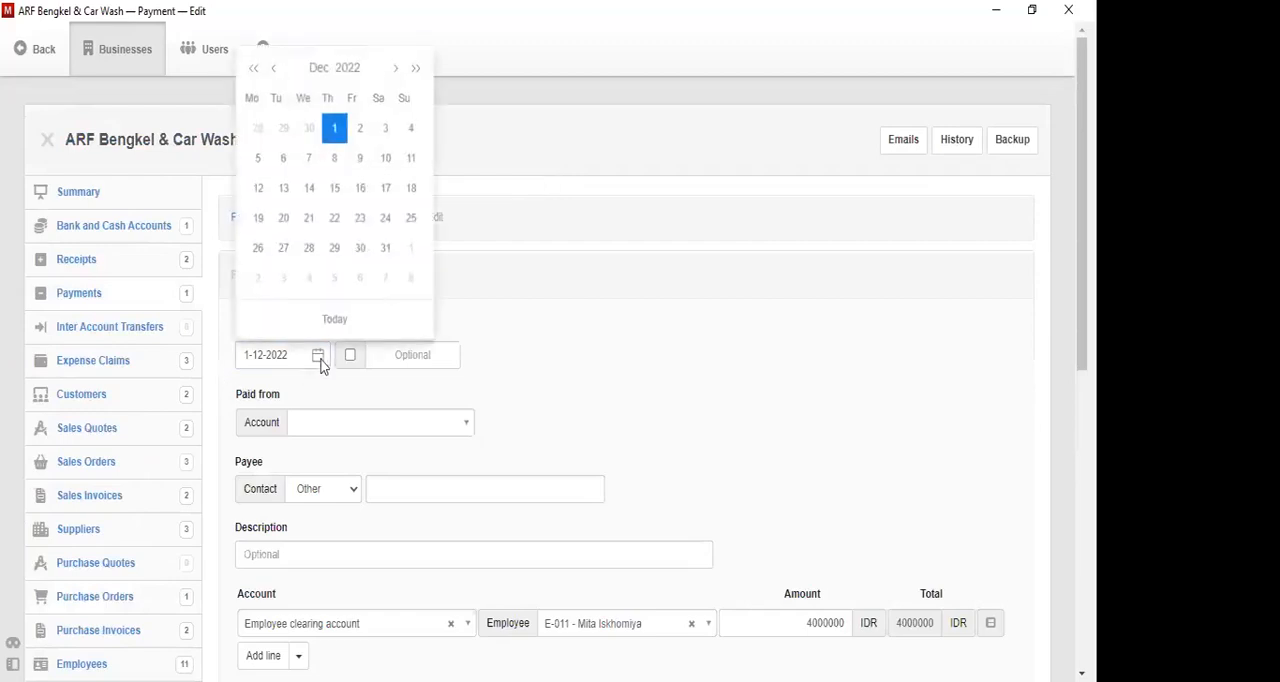
left_click(274, 70)
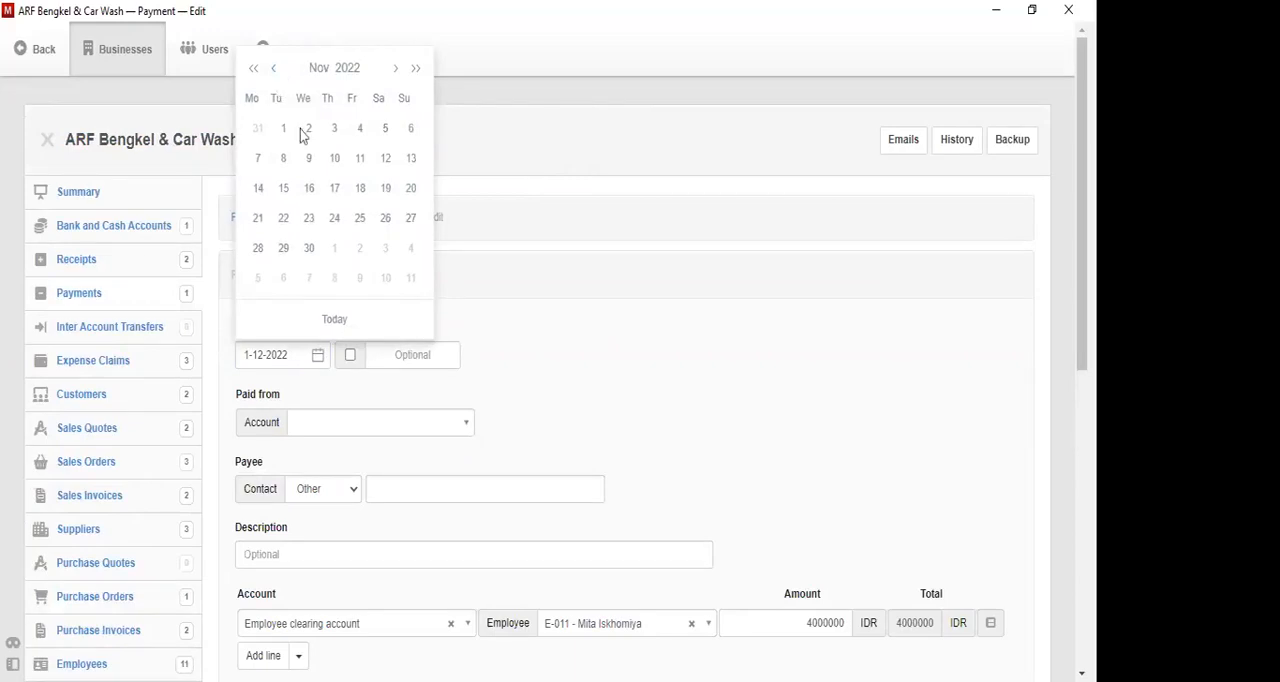
left_click(310, 248)
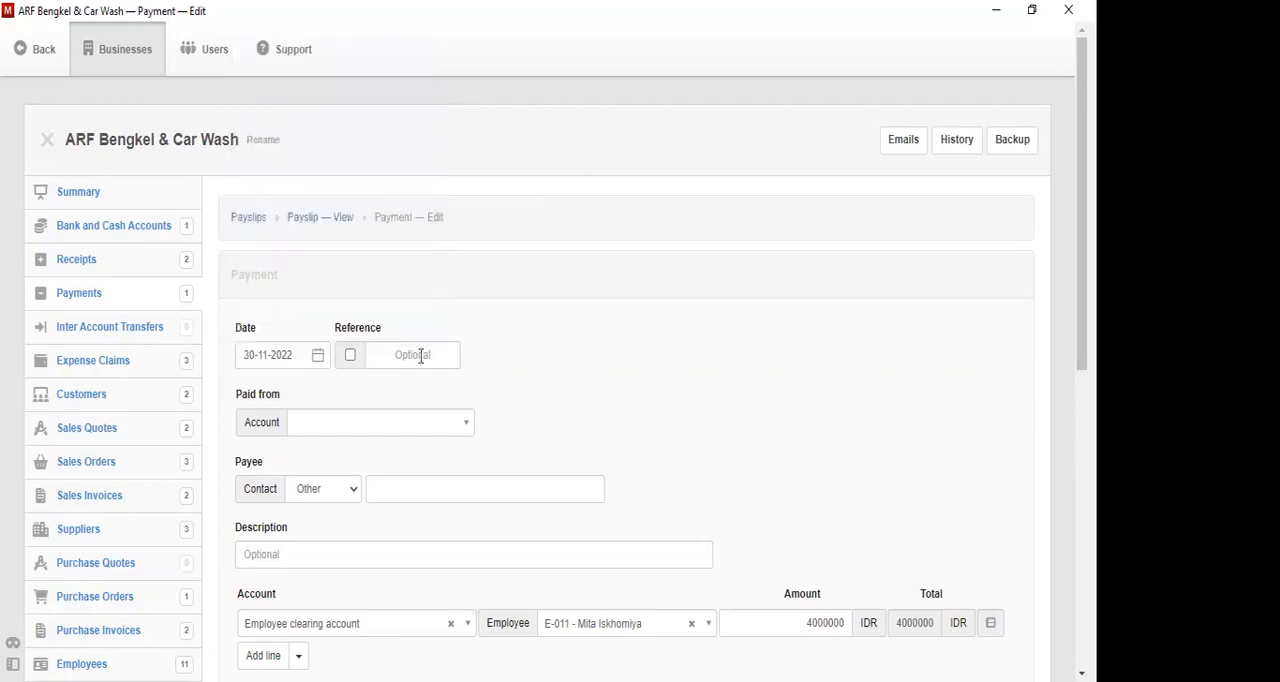
- Choose Bank BRI as the account the payment is made from and describe the payment as Pembayaran Gaji
left_click(431, 425)
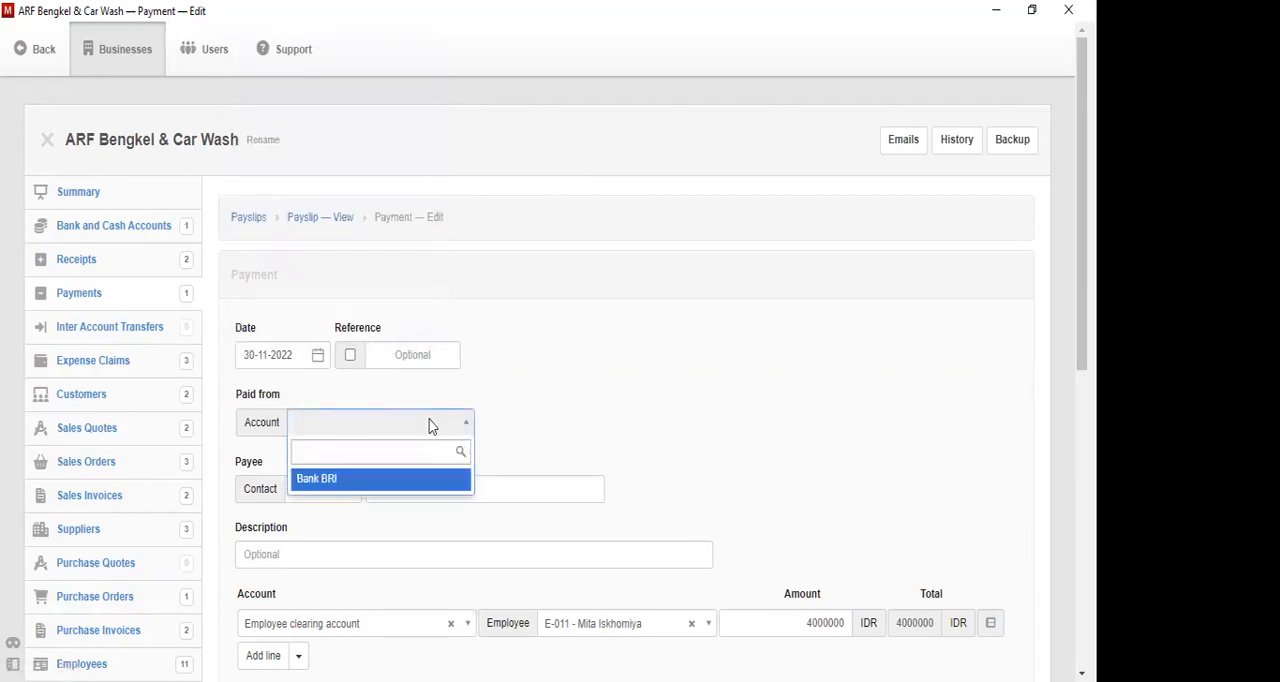
left_click(414, 486)
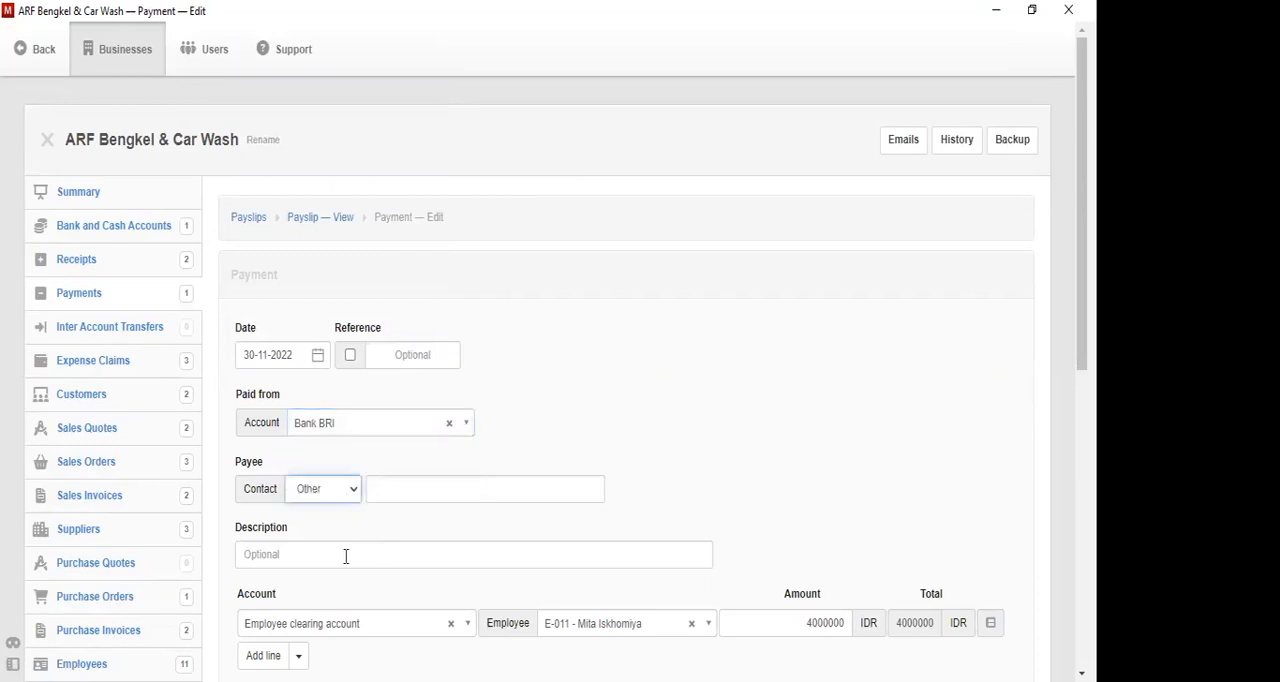
left_click(344, 556)
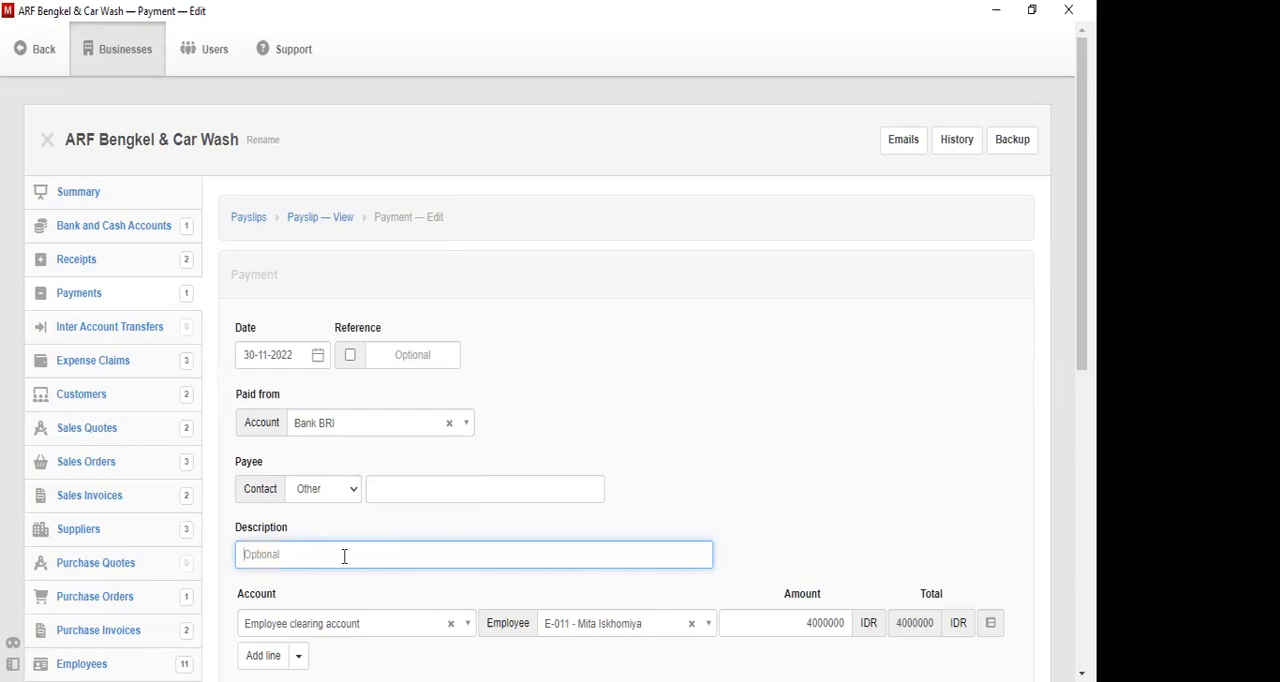
type("Pembayaran Gaji")
- Add a second line to the payment and assign it to Employee clearing account
left_click_drag(1082, 300, 1082, 409)
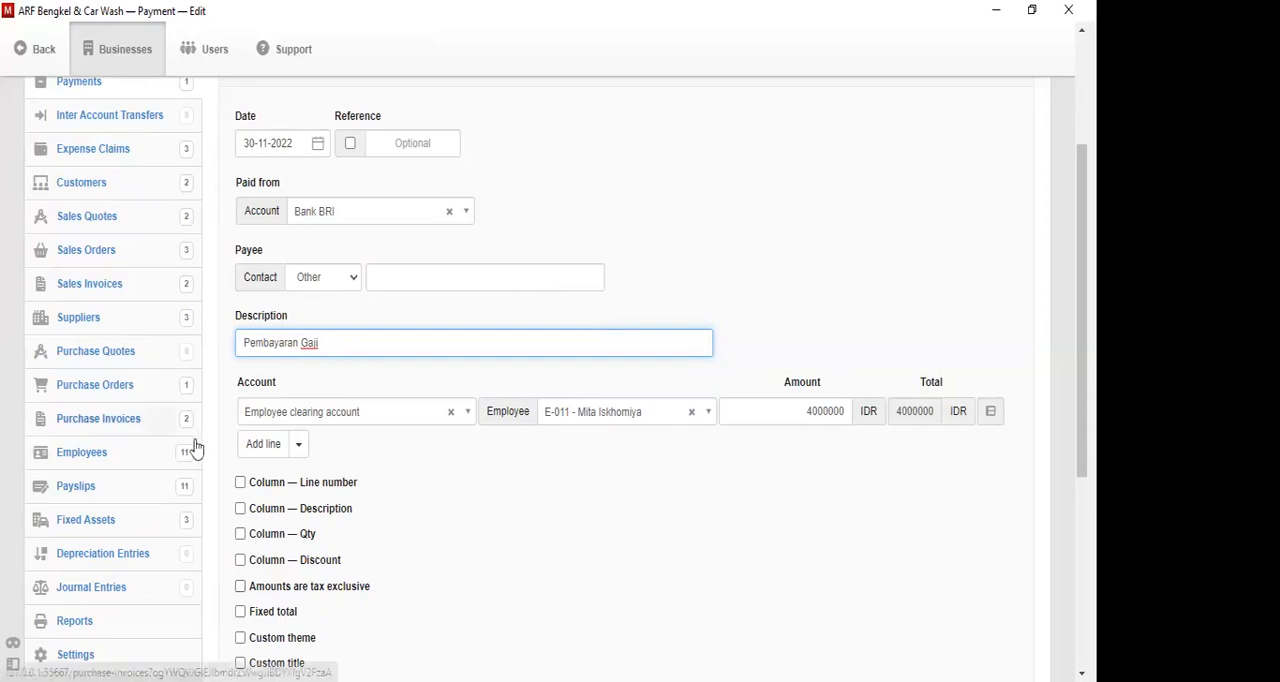
left_click(266, 446)
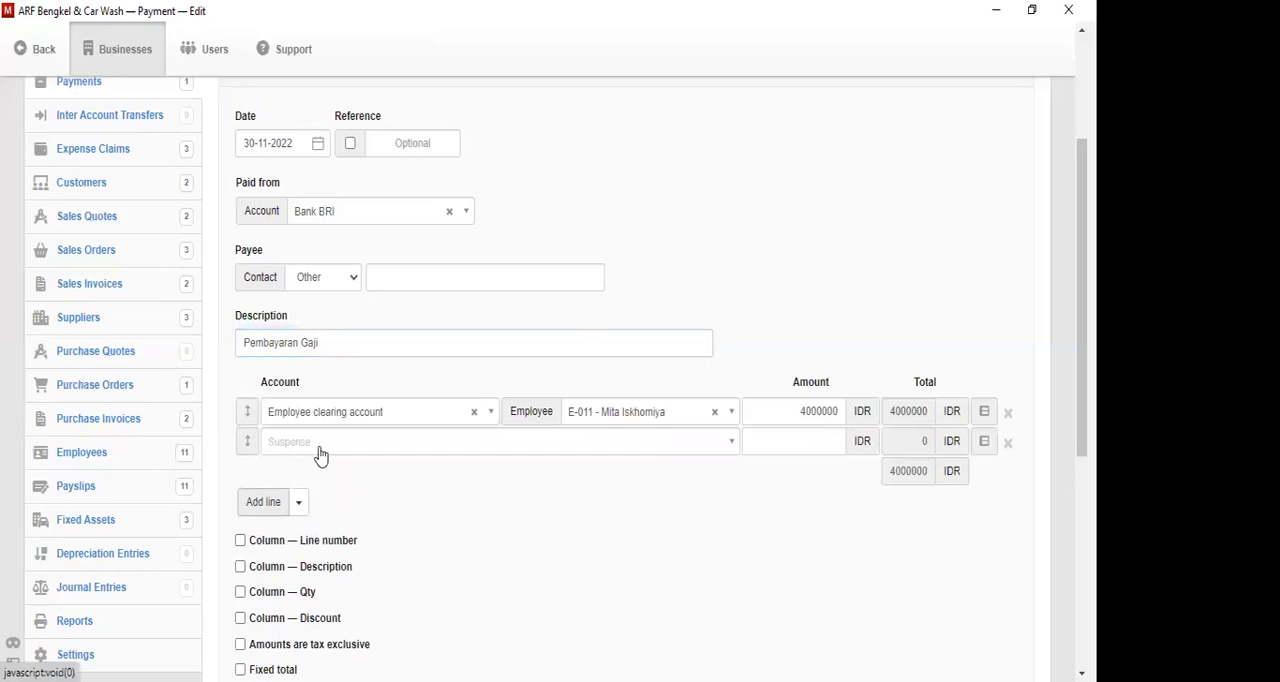
left_click(321, 450)
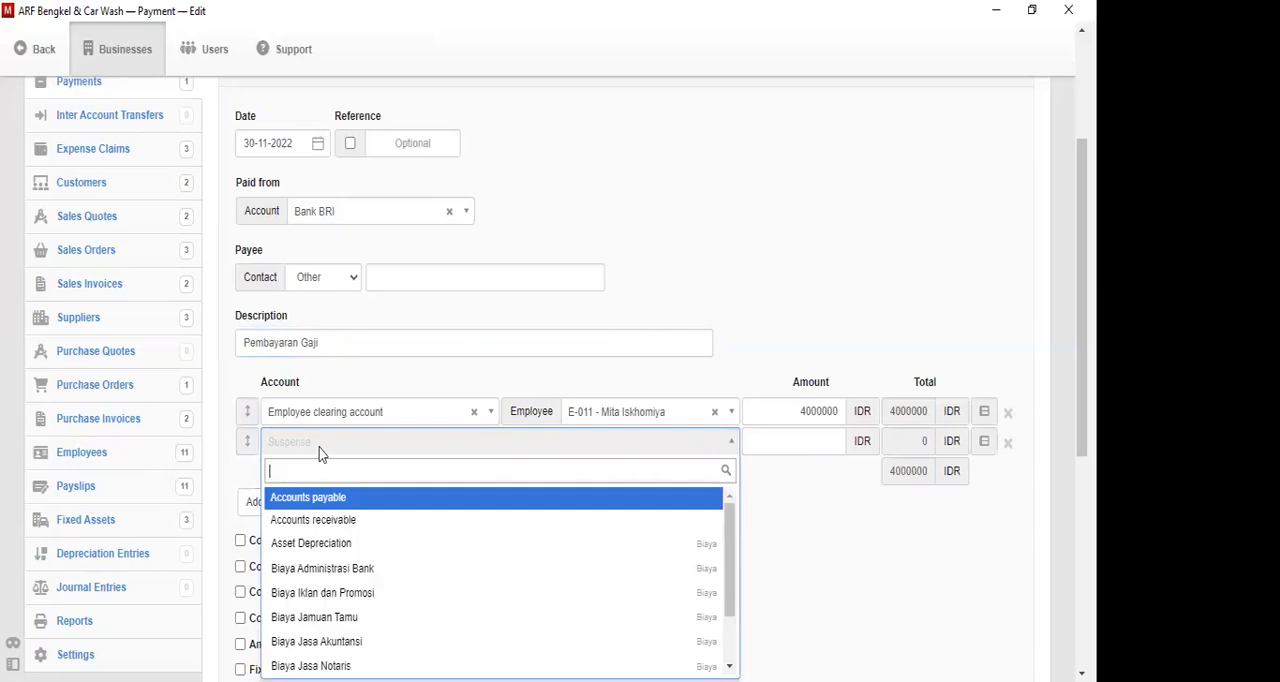
type("em")
key("Down")
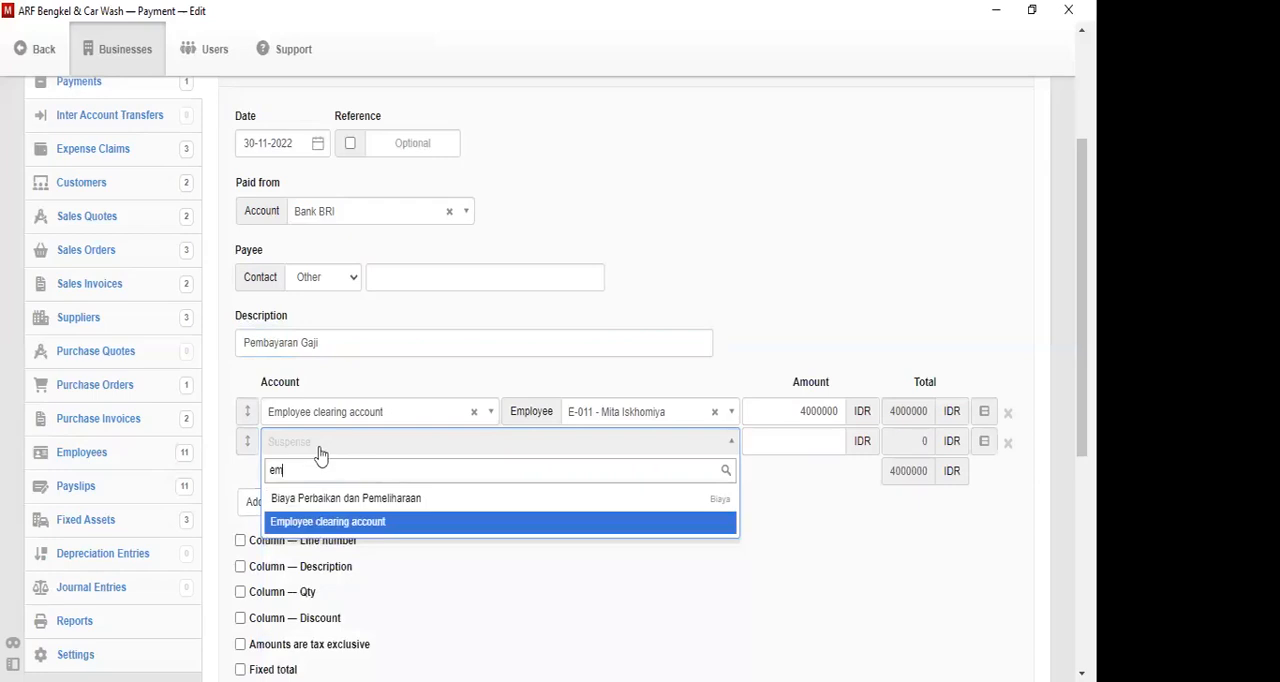
key("Return")
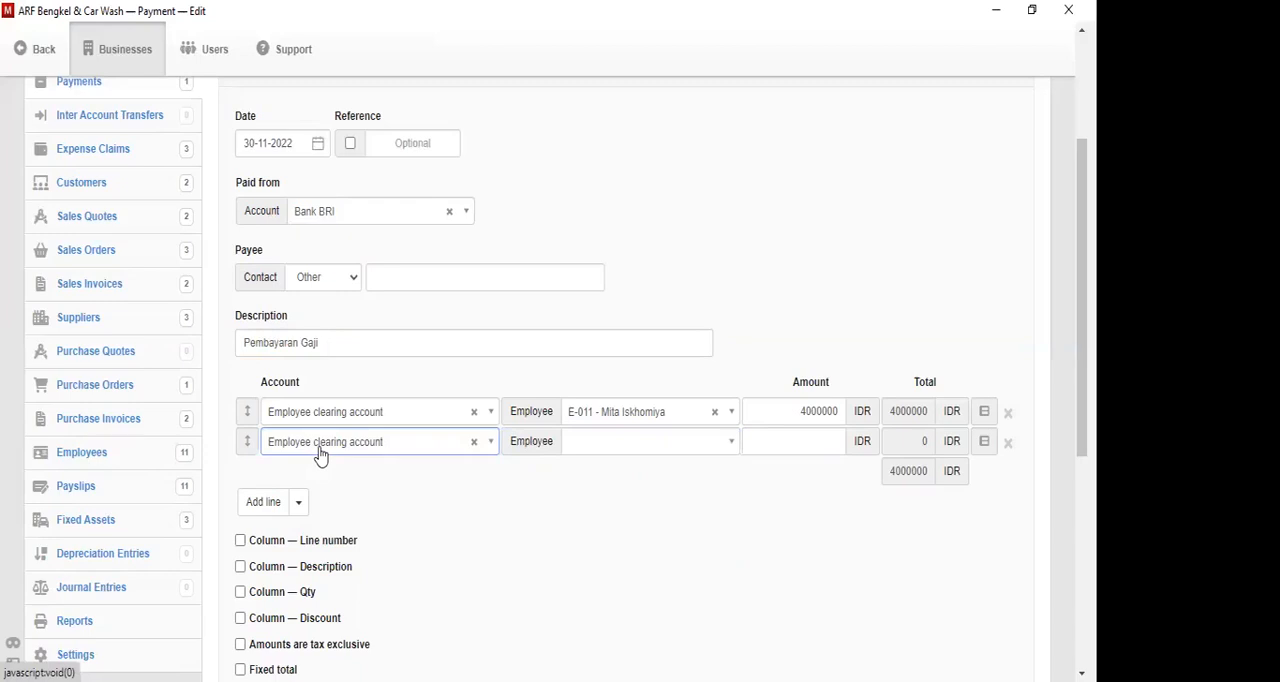
- Select the first employee in the list for the second line and set its amount to 20000000
left_click(634, 458)
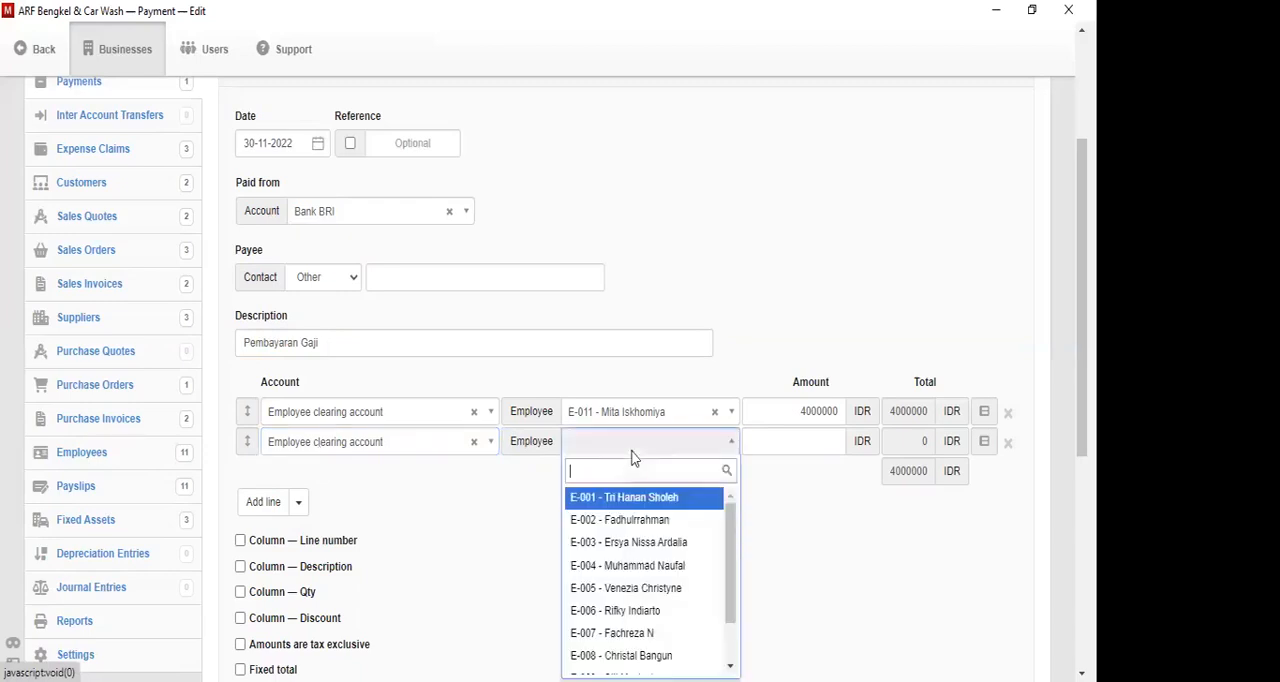
left_click(648, 505)
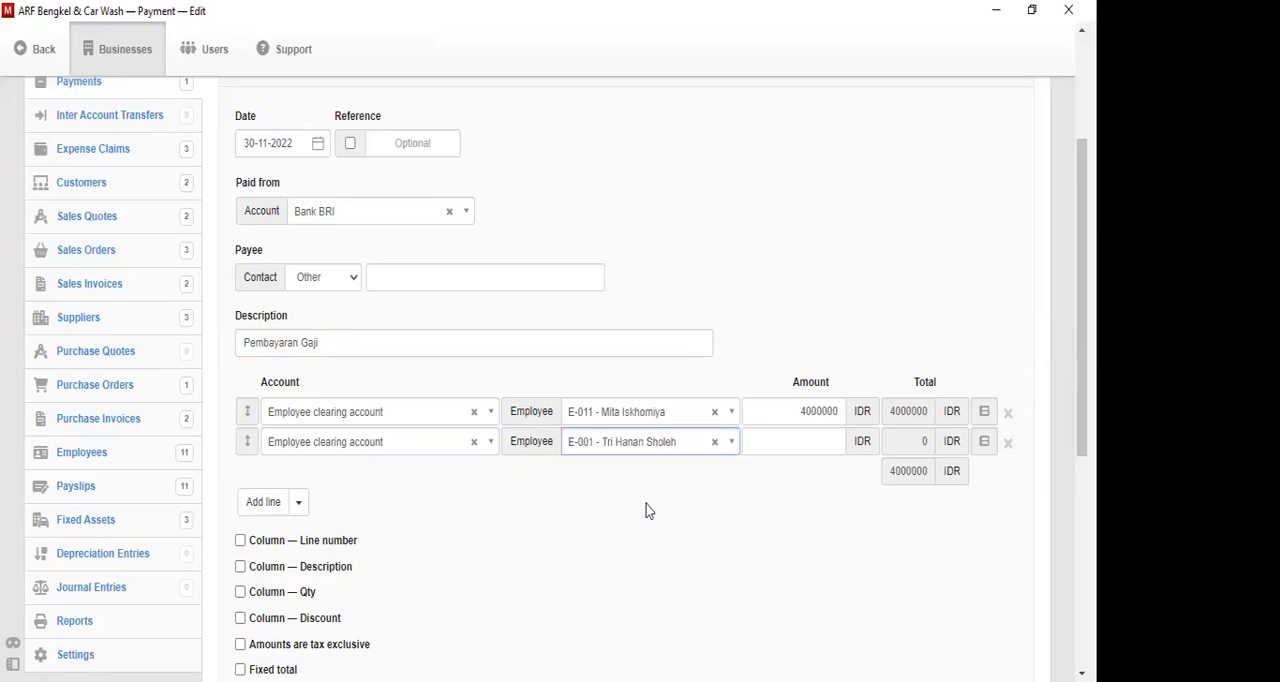
left_click(811, 449)
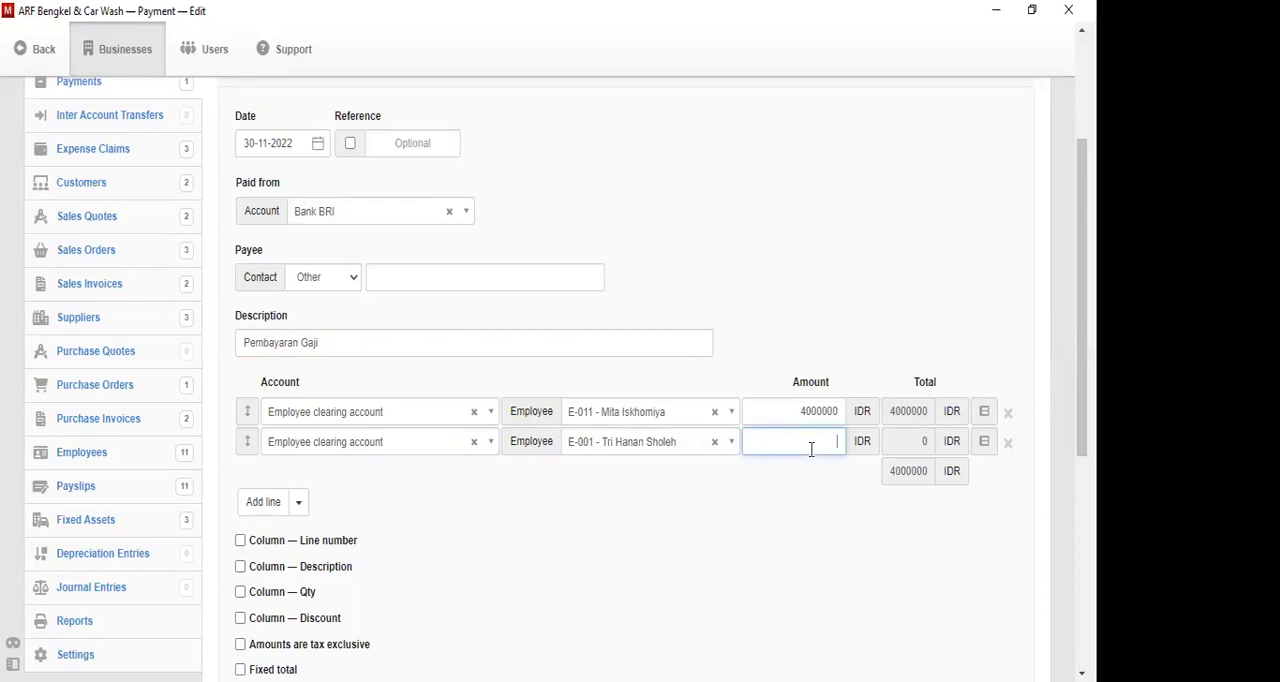
type("20000000")
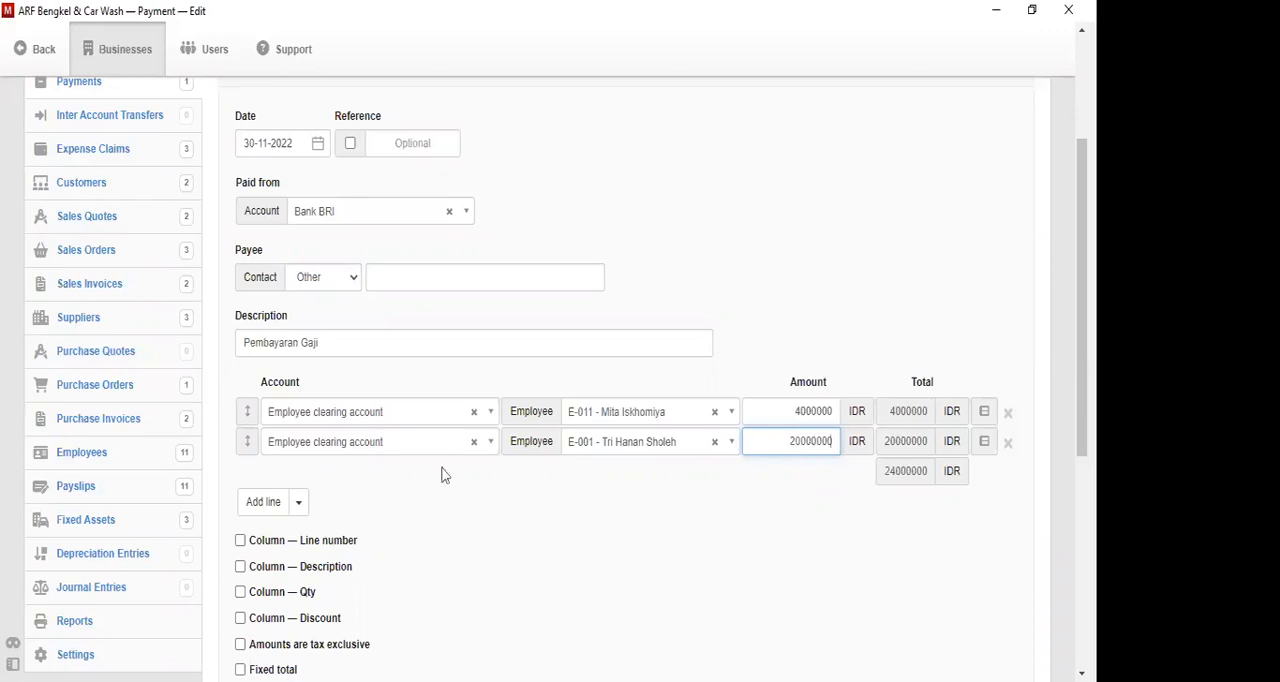
- Add a third line to the salary payment and assign it to Employee clearing account
left_click(264, 501)
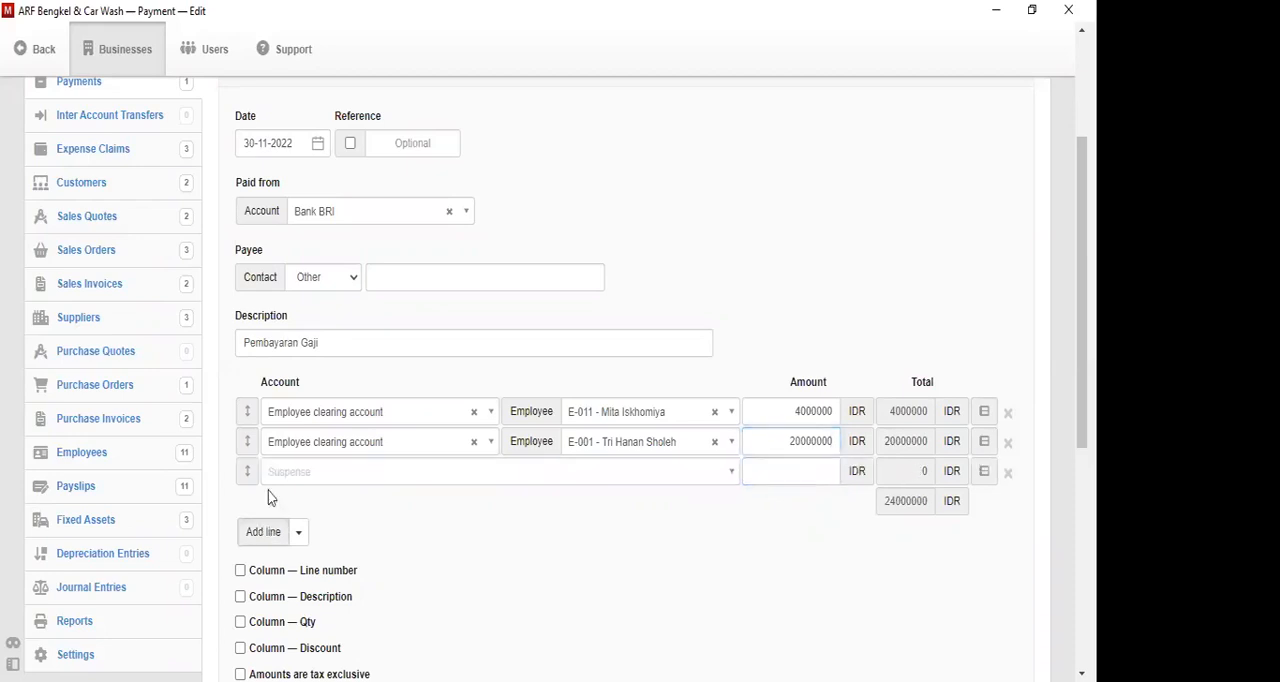
left_click(319, 482)
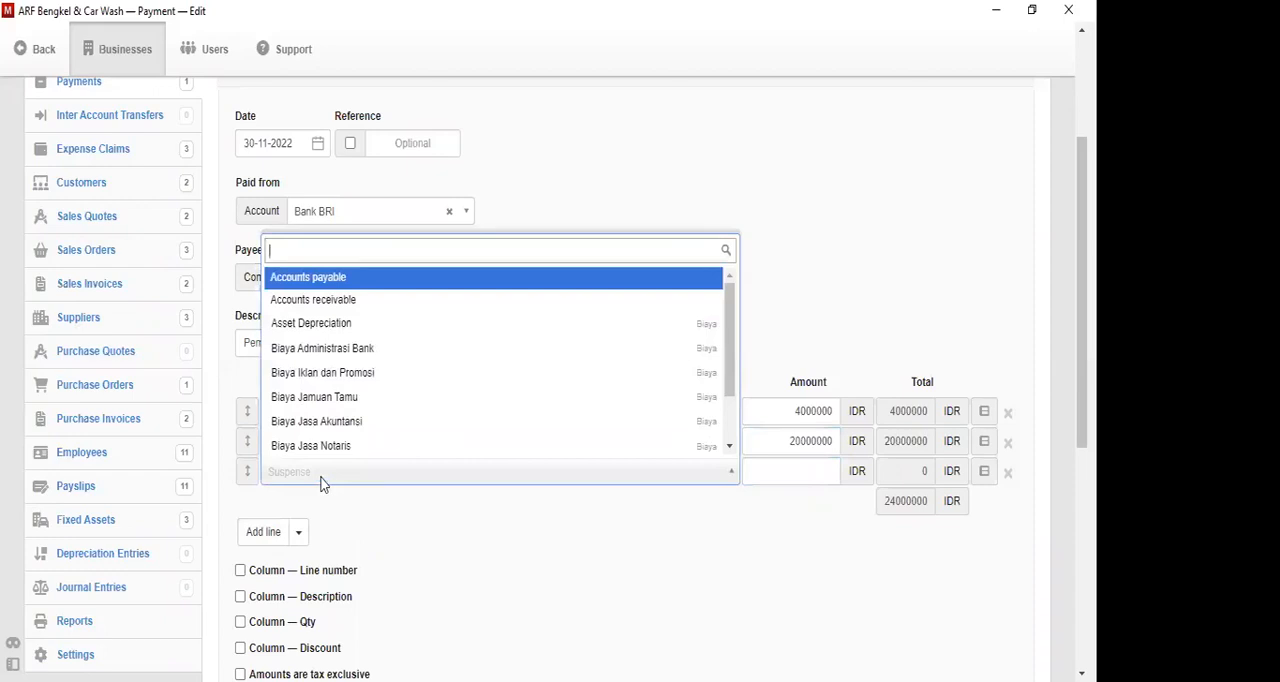
type("em")
key("Down")
key("Return")
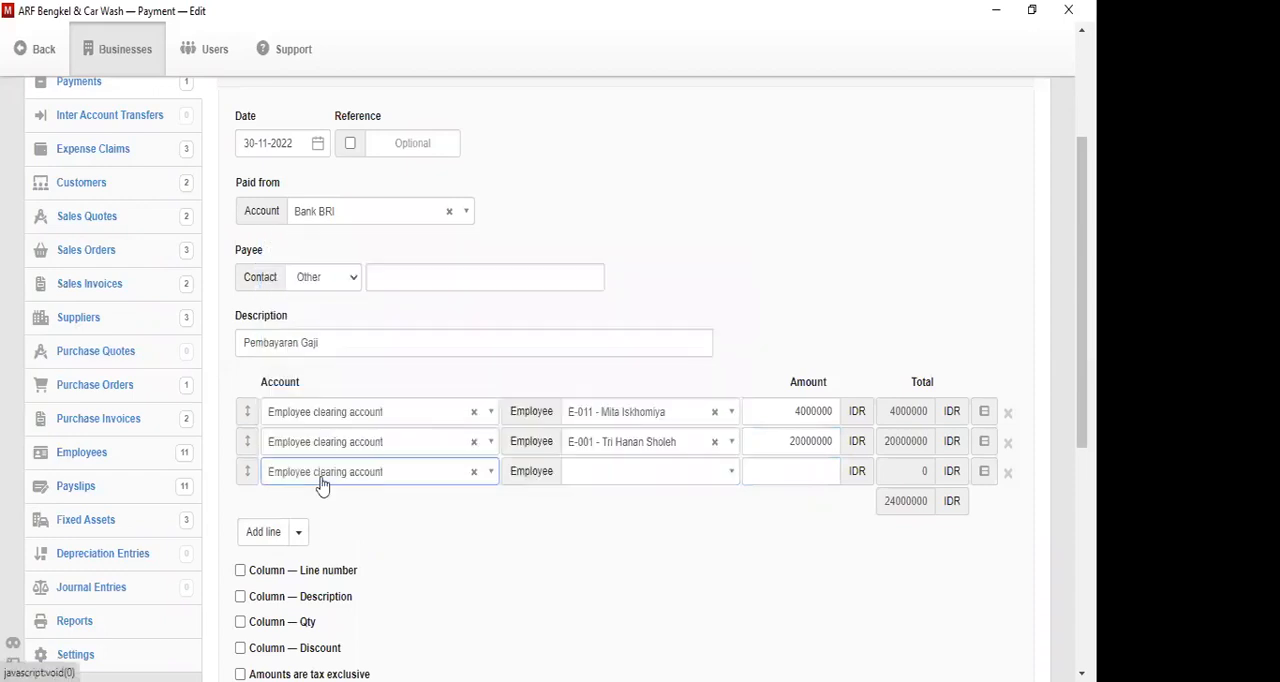
- Select the second employee in the list for the third line and set its amount to 10000000
left_click(650, 470)
scroll(725, 430, "down", 1)
scroll(727, 323, "up", 1)
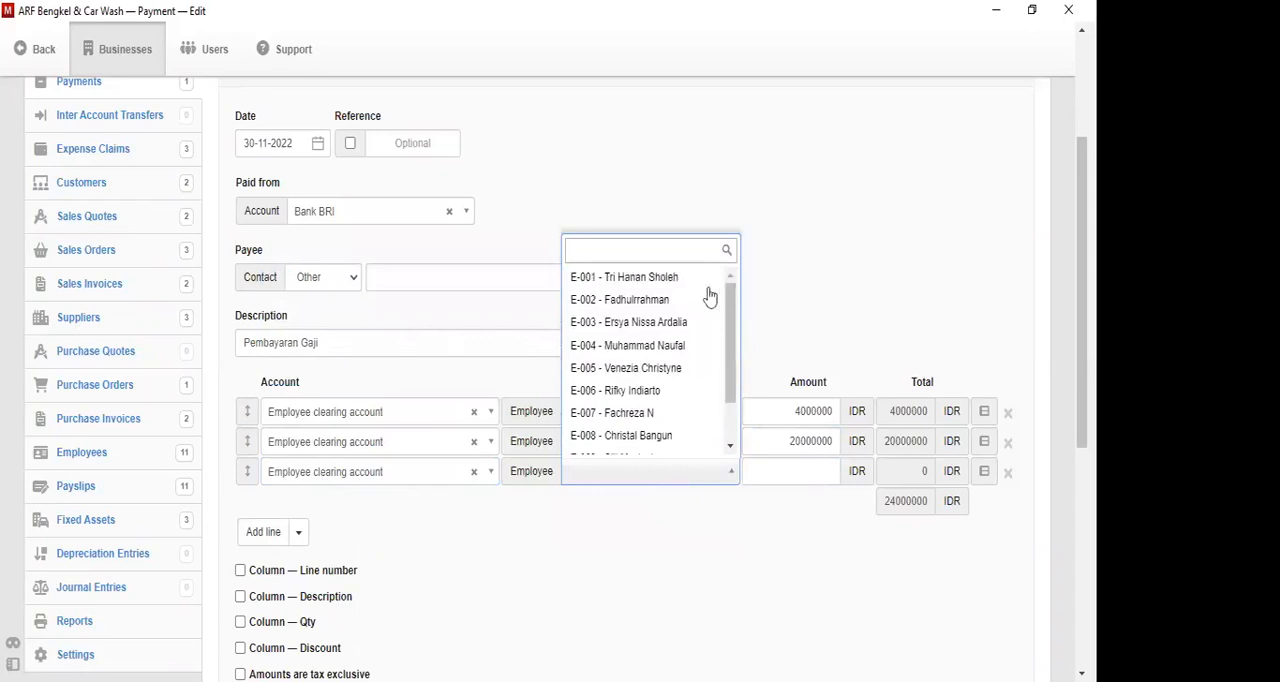
left_click(689, 303)
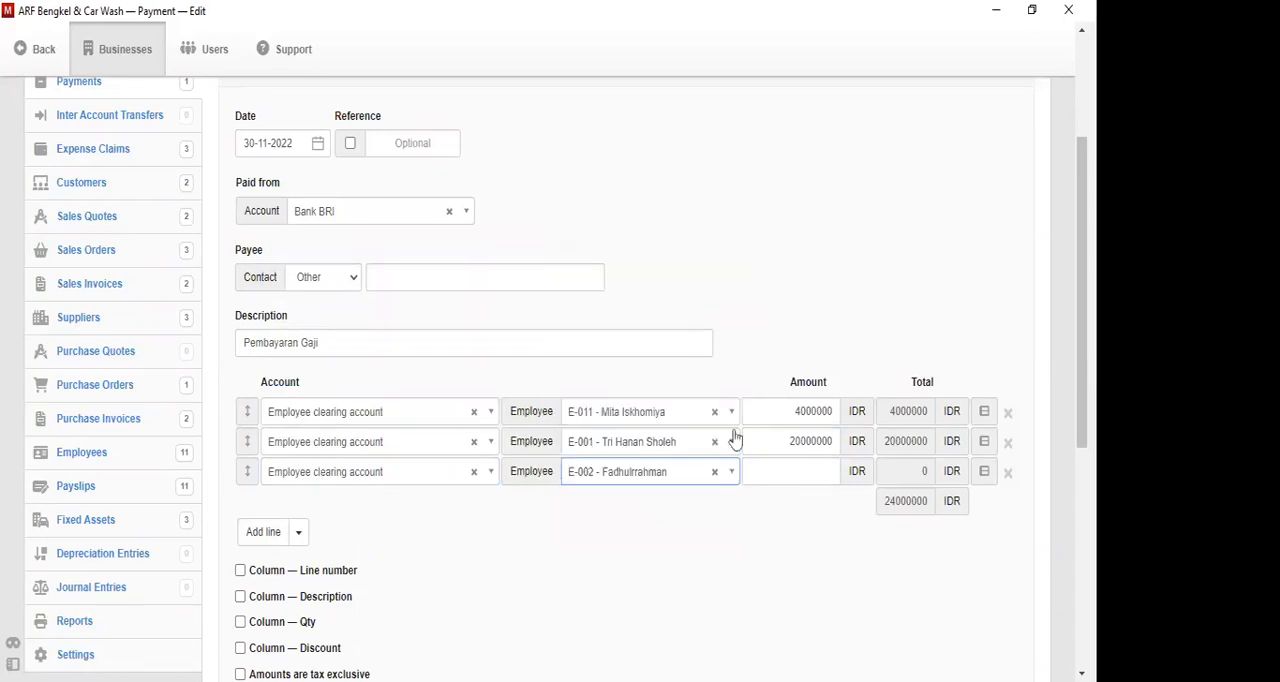
left_click(773, 468)
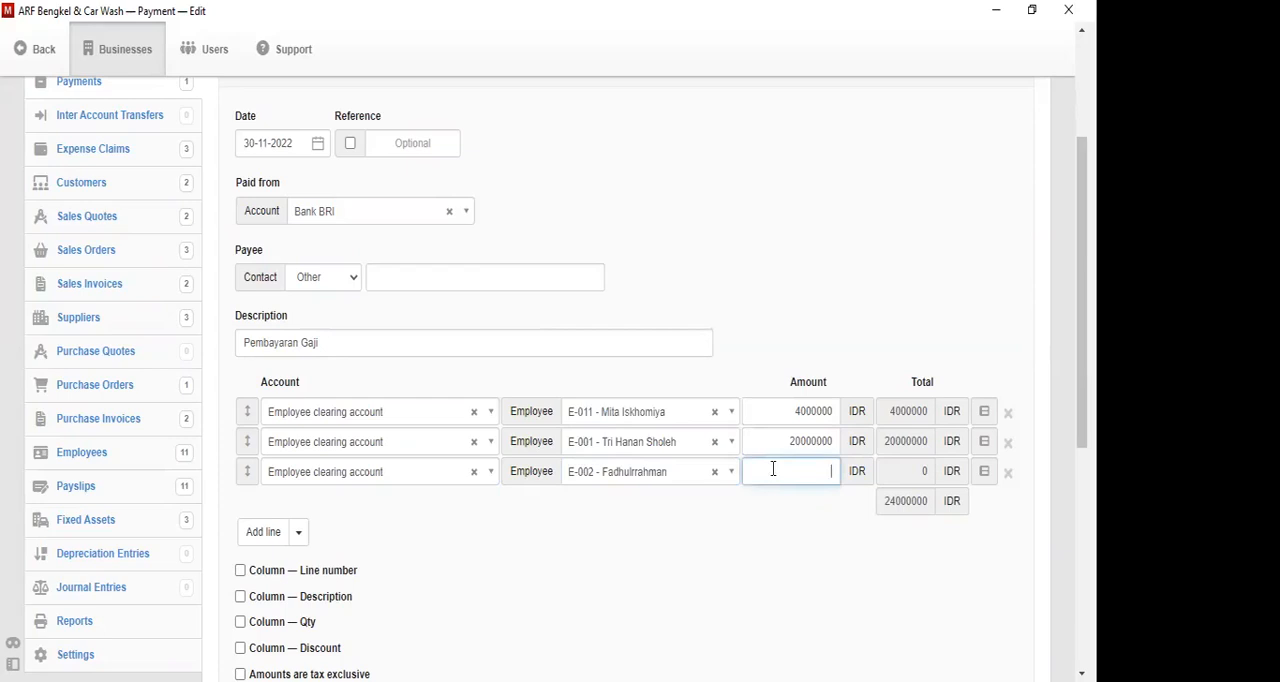
type("10000000")
- Add a fourth line to the salary payment and assign it to Employee clearing account
left_click(264, 532)
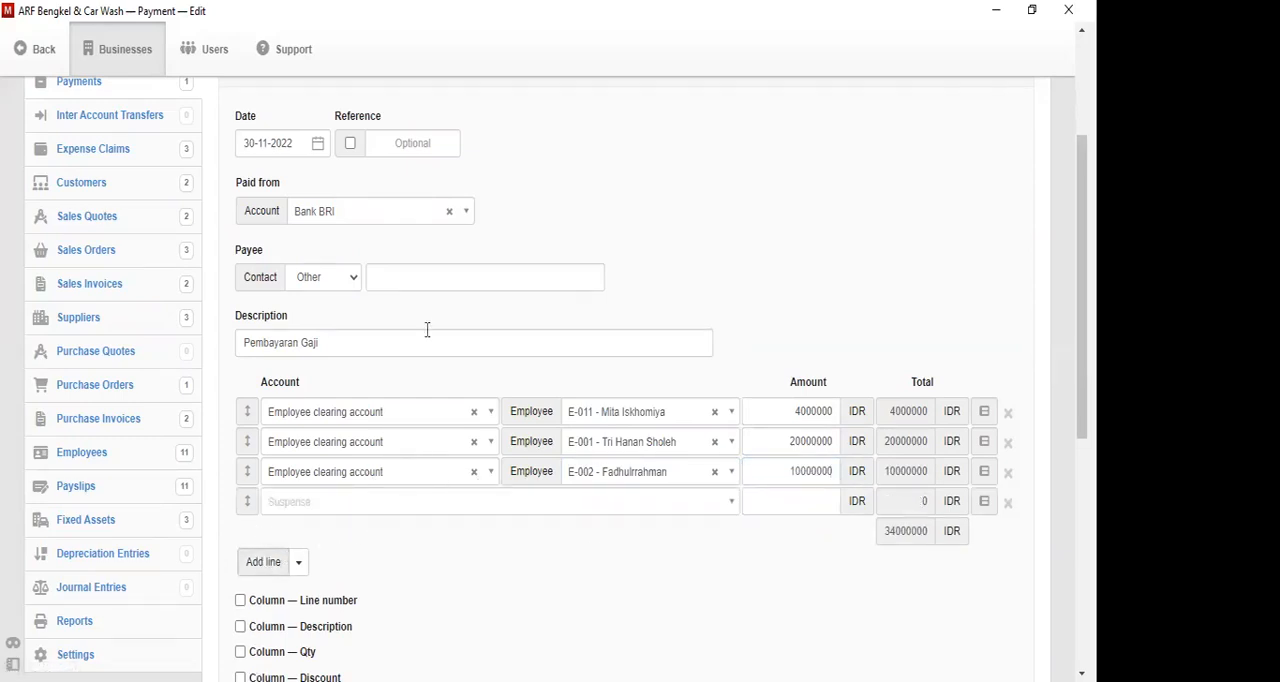
left_click(358, 505)
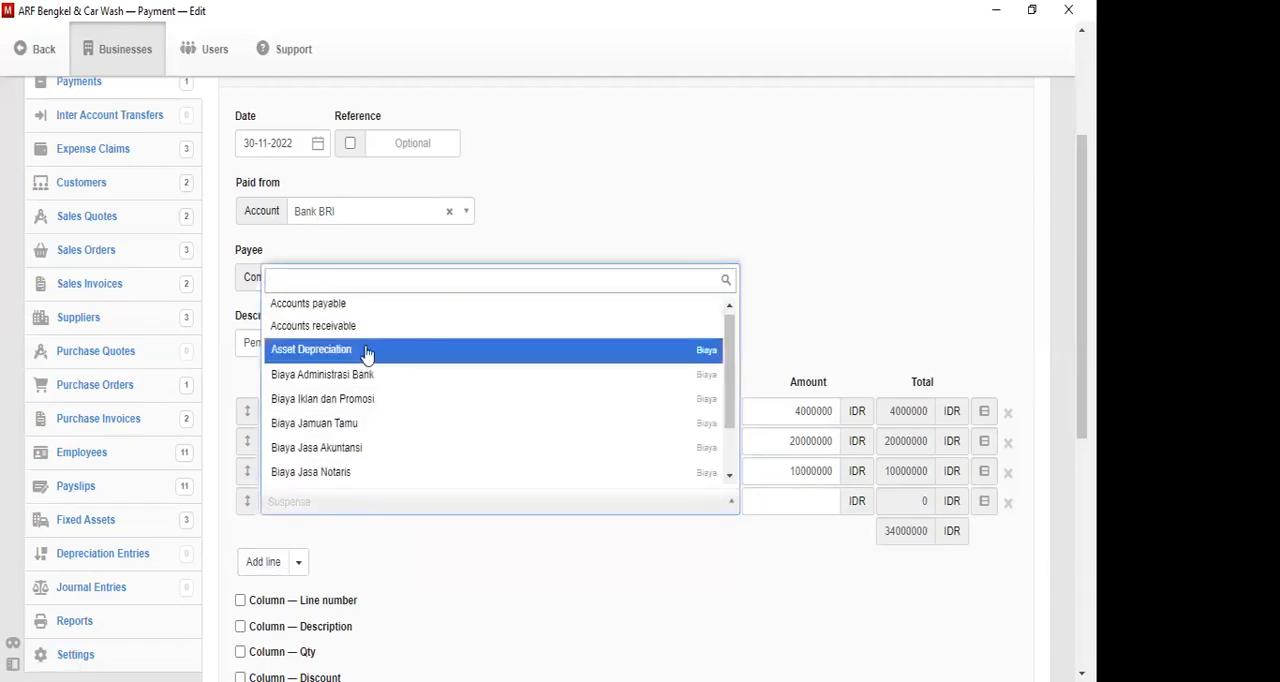
type("emp")
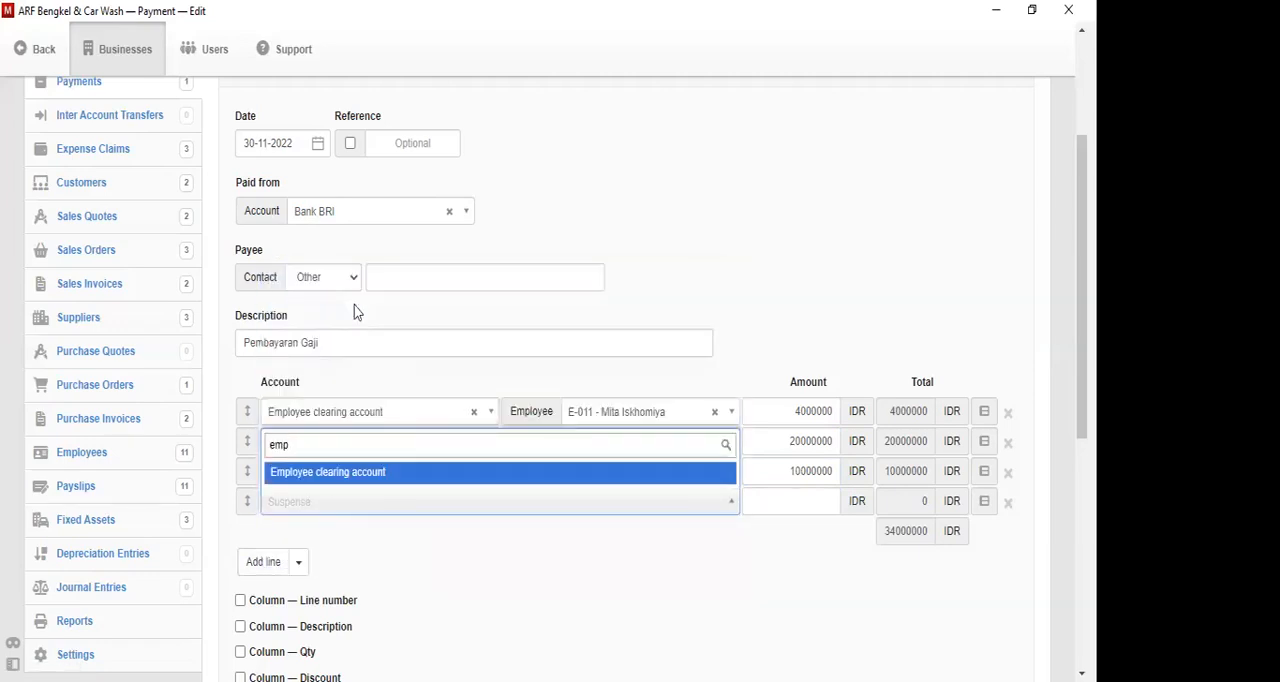
key("Return")
- Select the third employee in the list for the fourth line and set its amount to 11000000
left_click(638, 508)
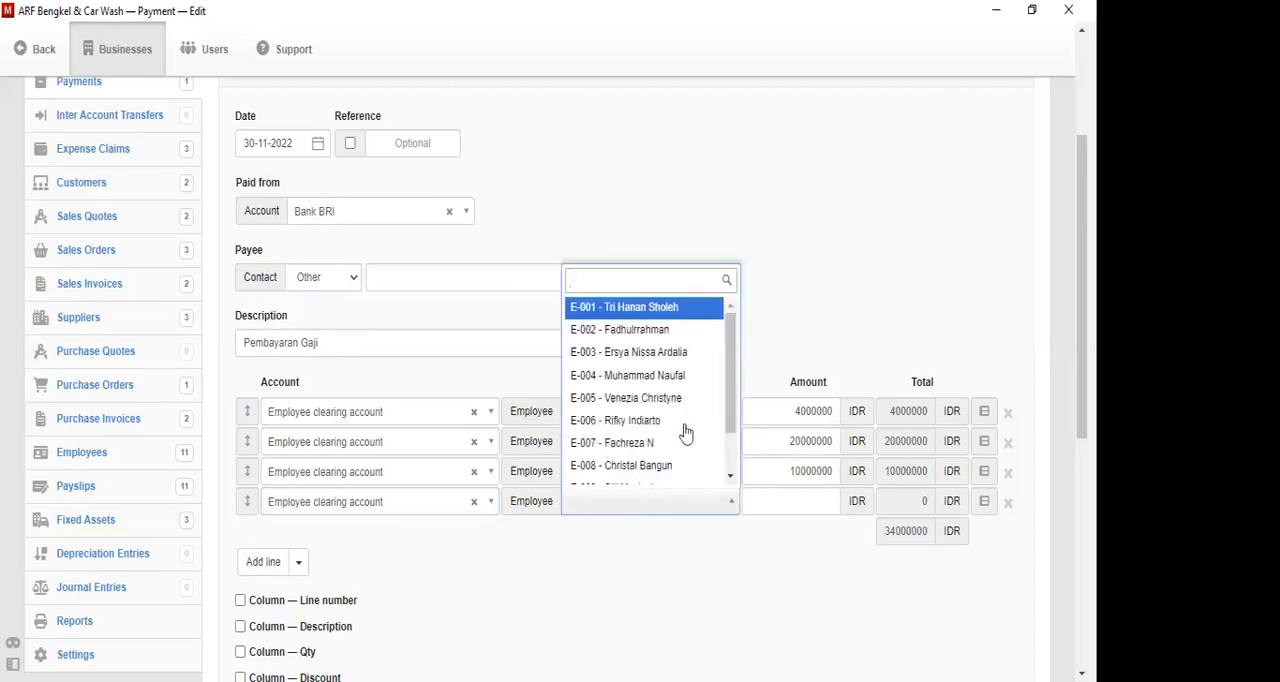
left_click(703, 349)
left_click(771, 509)
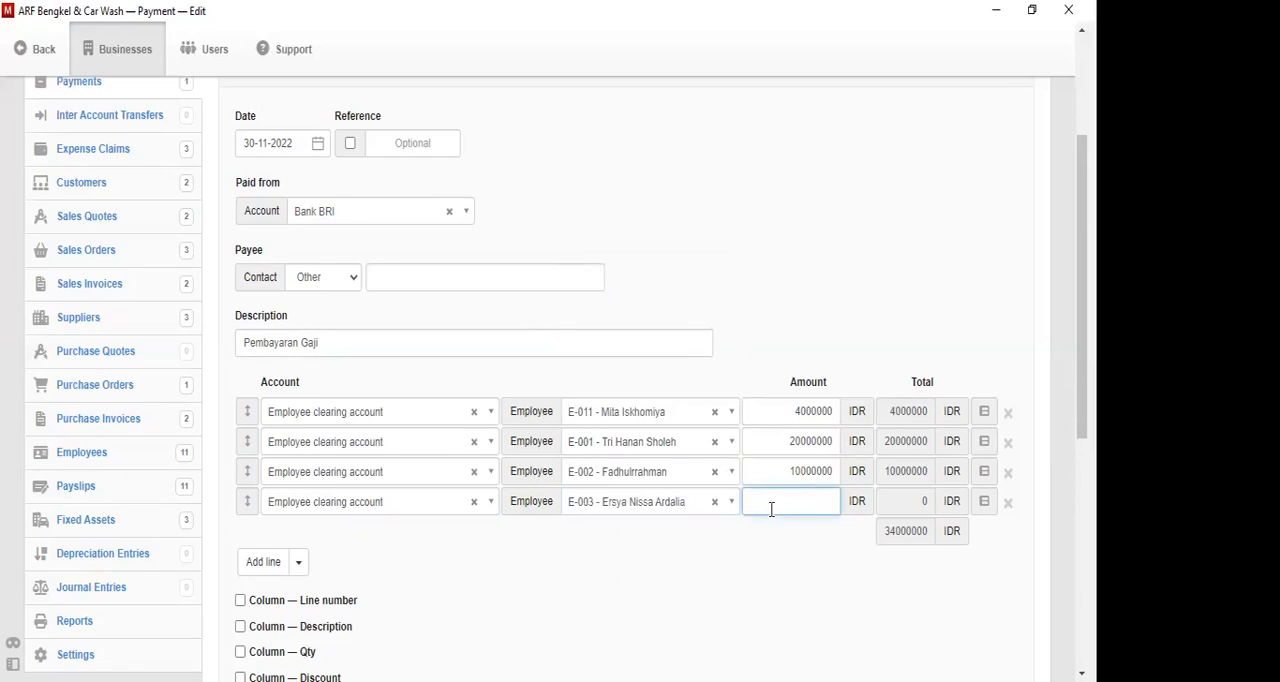
type("11000000")
- Add a fifth line to the salary payment and assign it to Employee clearing account
left_click(268, 562)
left_click(289, 544)
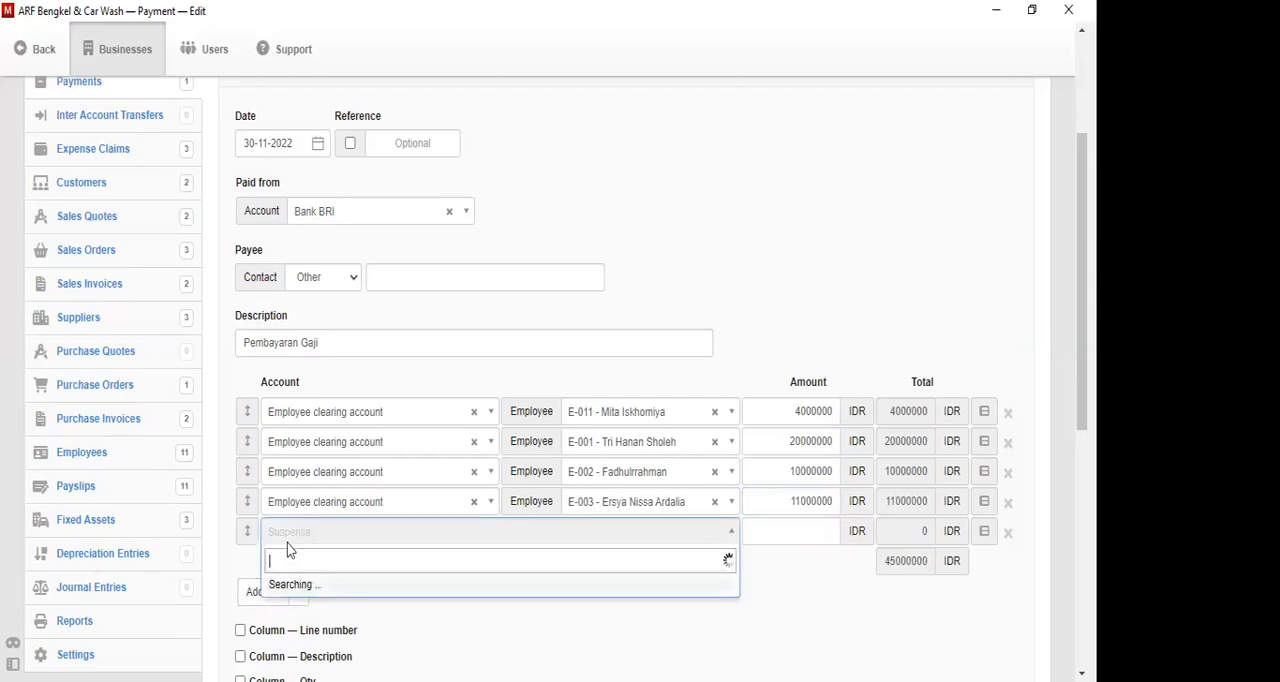
type("emp")
key("Return")
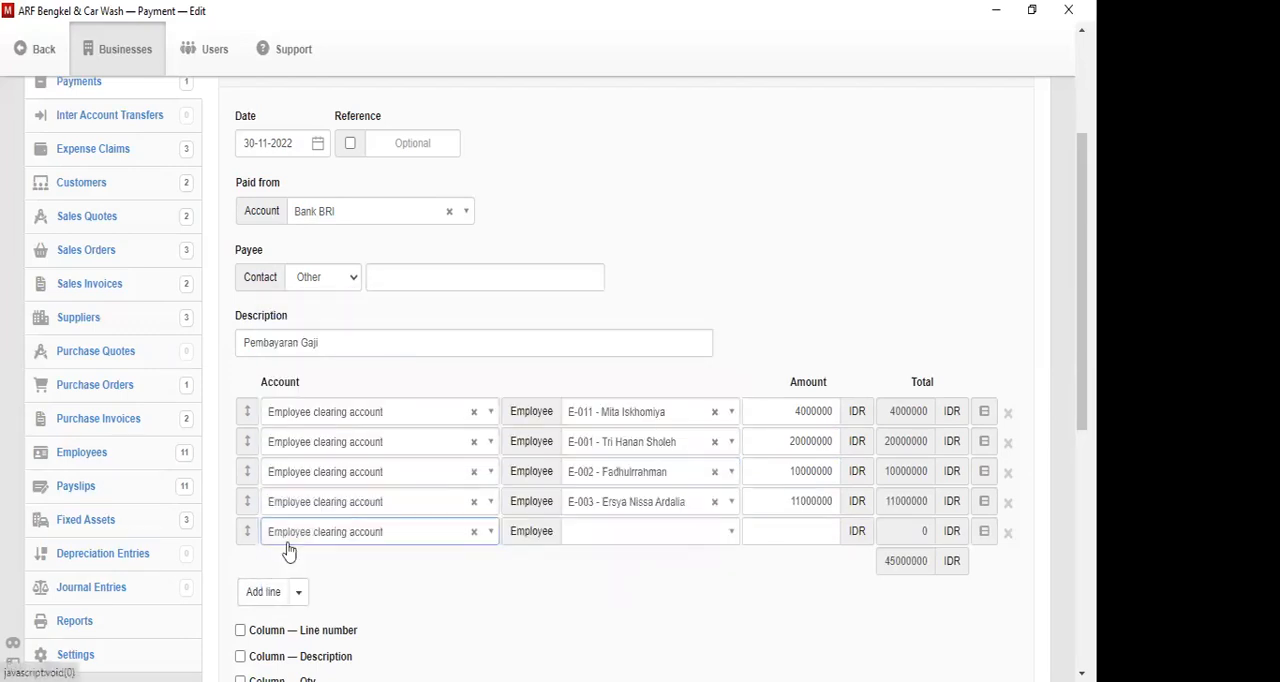
- Select the fourth employee in the list for the fifth line and set its amount to 4000000
left_click(618, 533)
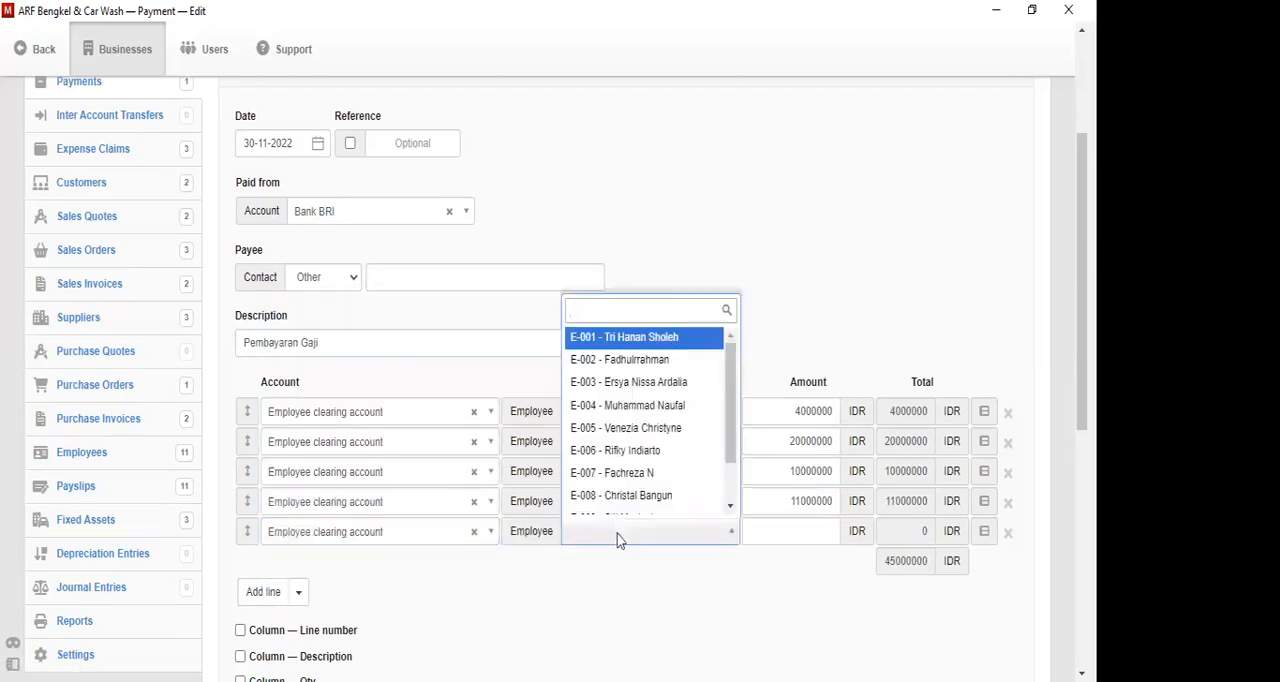
left_click(638, 410)
left_click(767, 534)
type("4000")
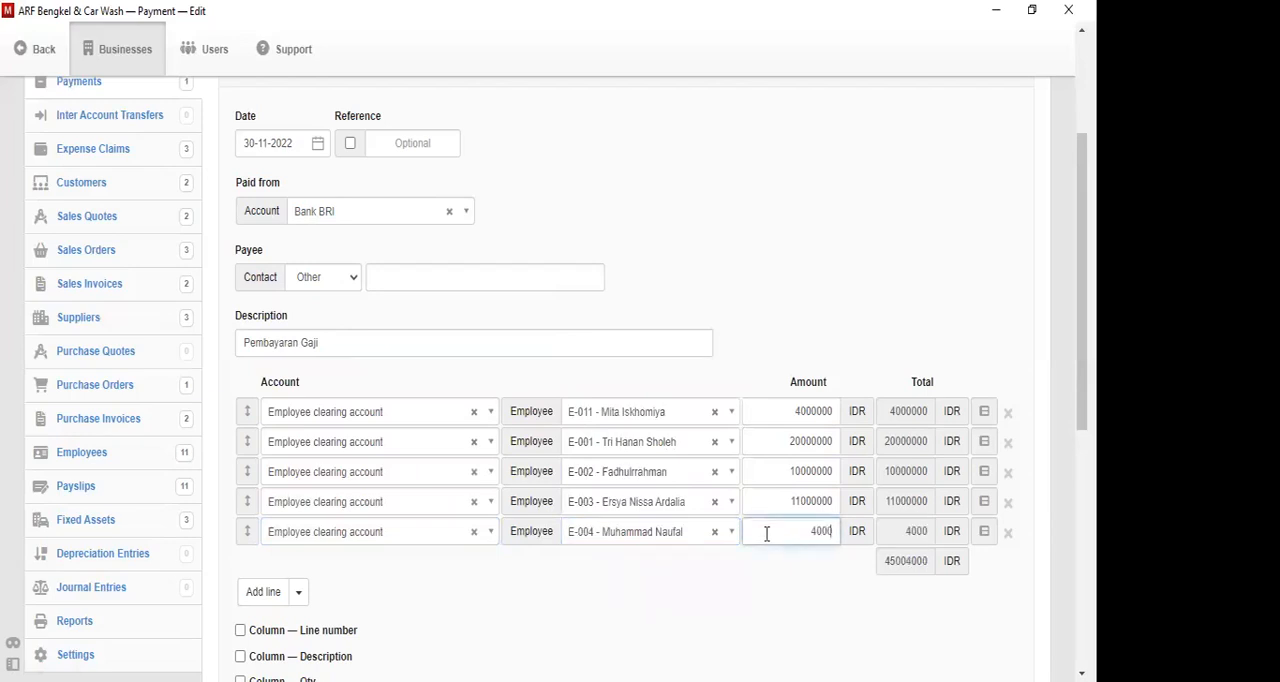
type("0000")
key("BackSpace")
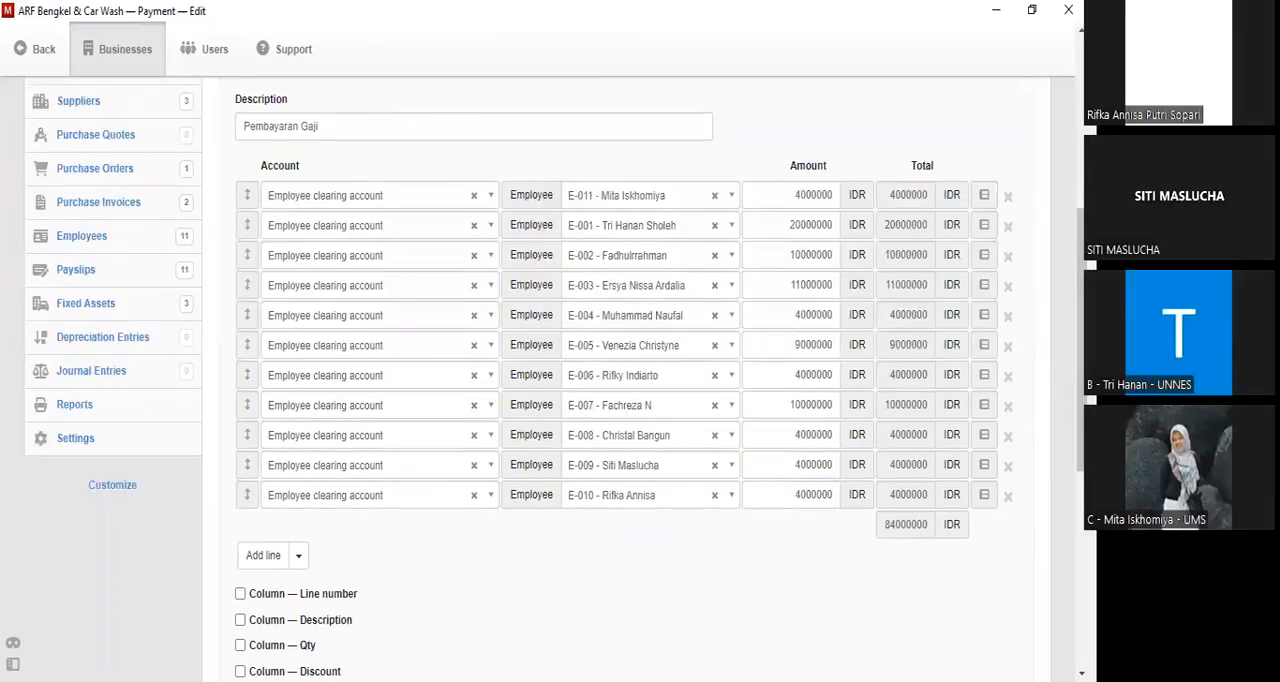
- Create the Pembayaran Gaji payment with all employee lines and return to the payslips list
left_click_drag(1081, 340, 1081, 365)
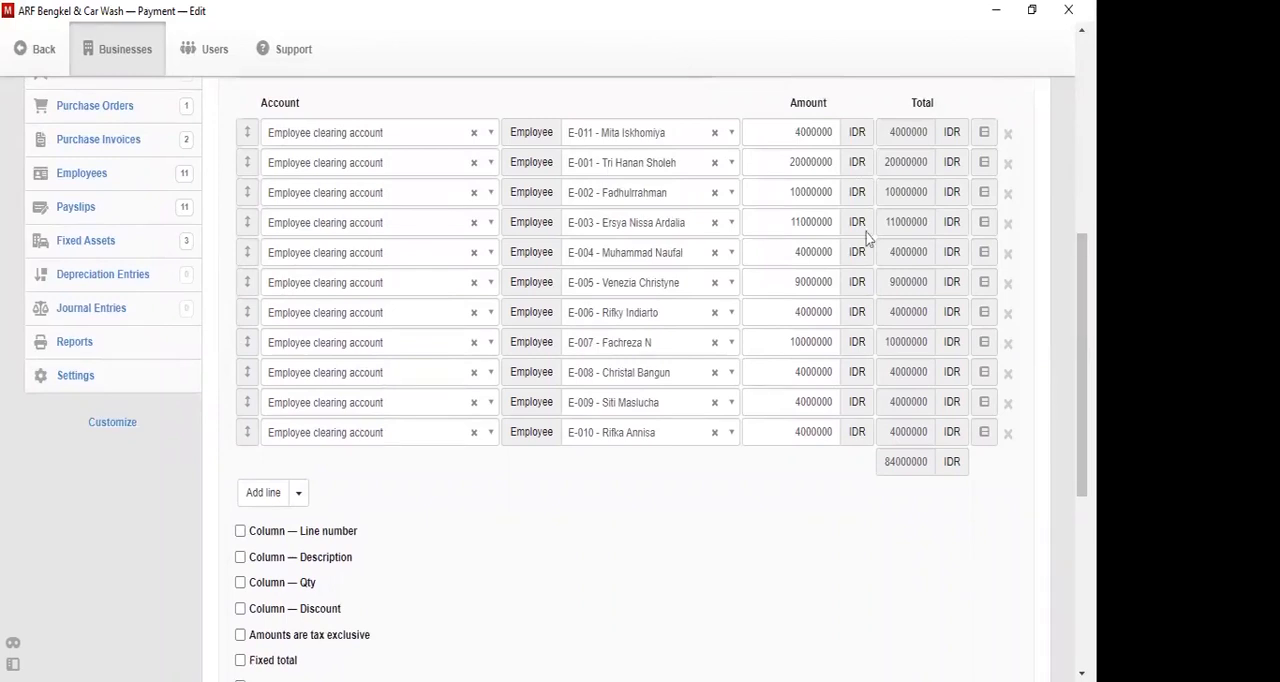
scroll(263, 615, "down", 2)
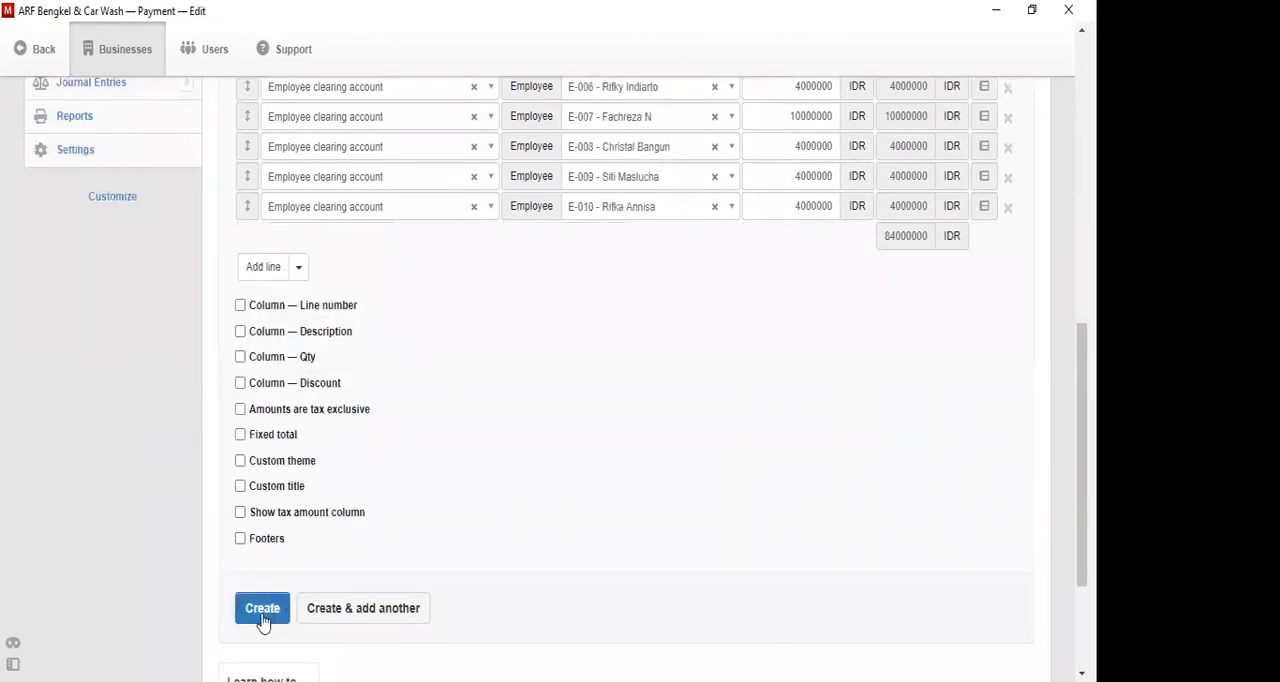
left_click(262, 614)
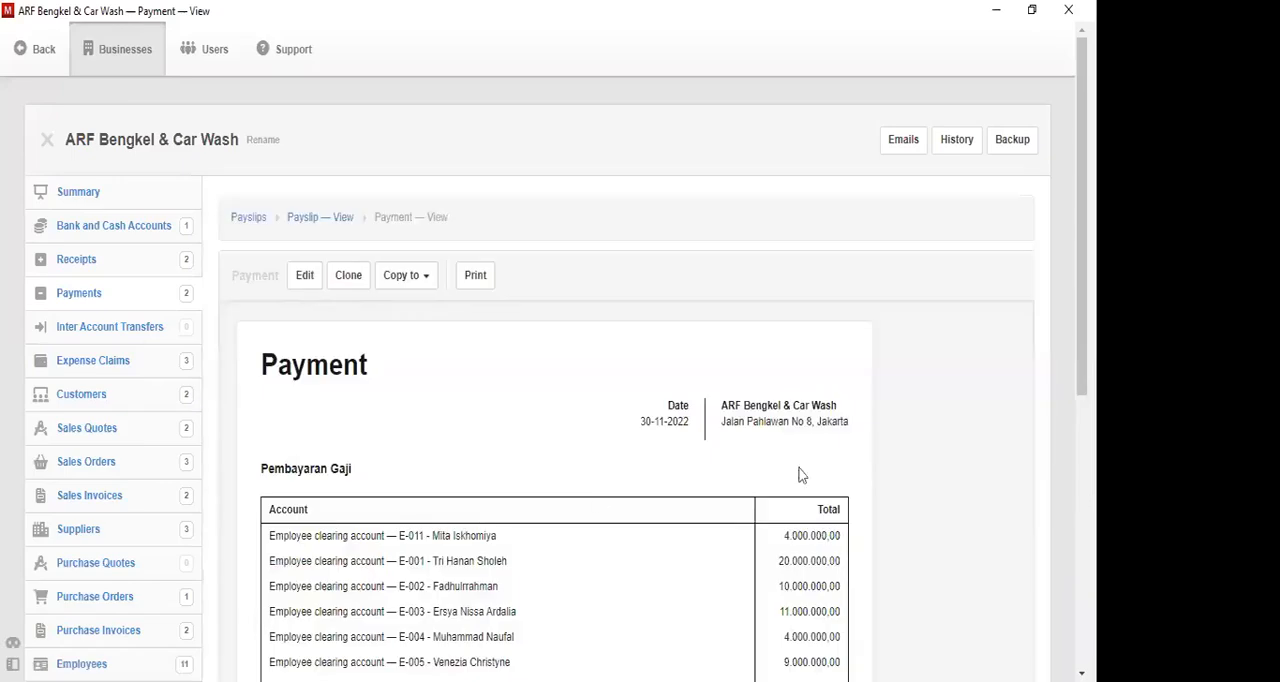
left_click(240, 222)
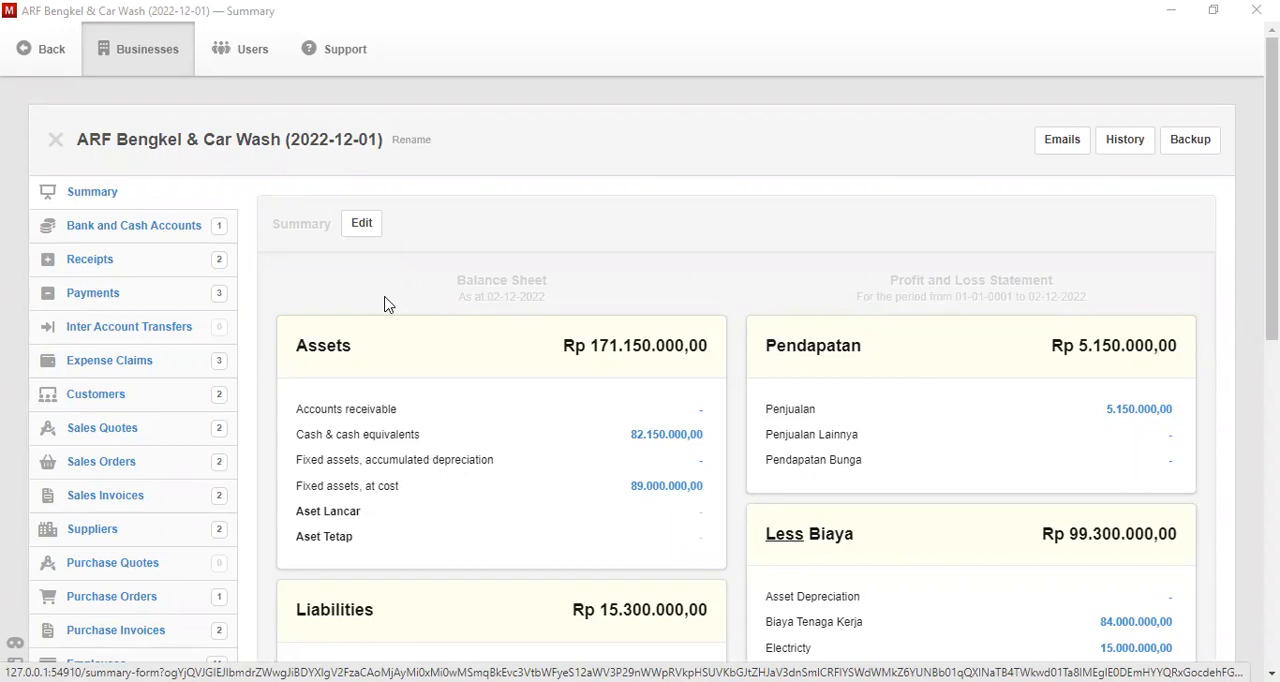
- Examine the balance sheet and the profit and loss statement in the summary of ARF Bengkel & Car Wash (2022-12-01)
scroll(390, 364, "down", 3)
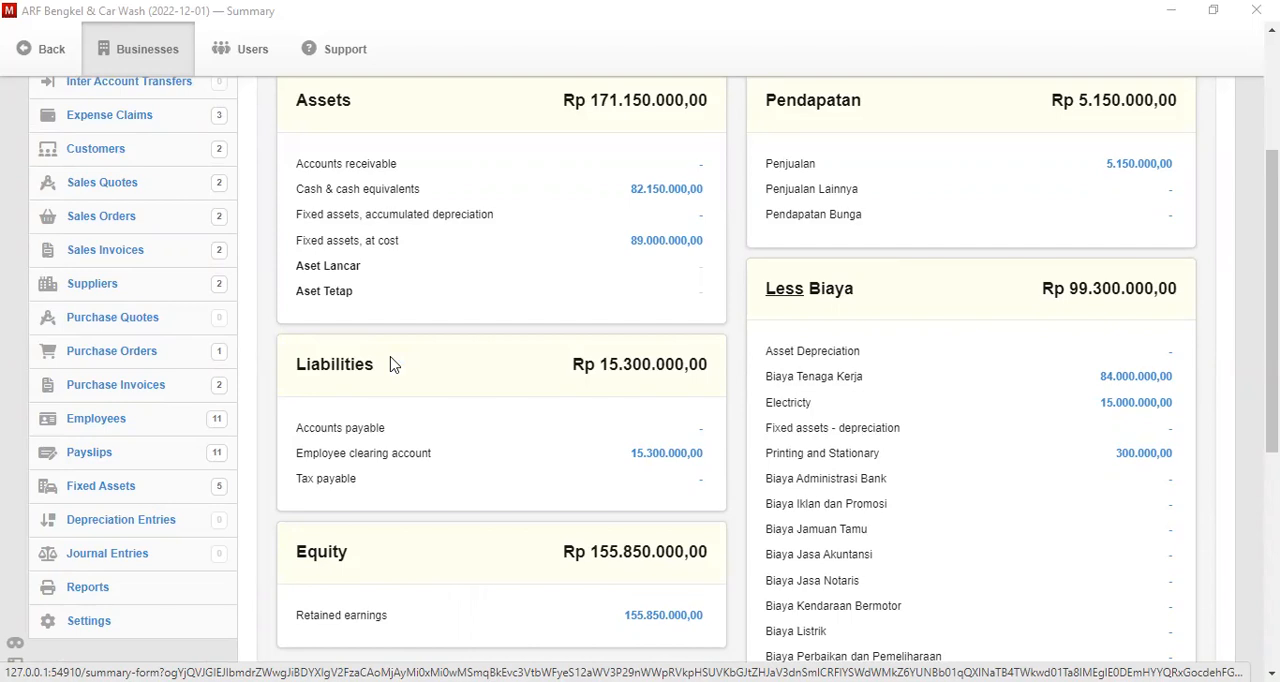
scroll(391, 364, "down", 3)
scroll(391, 364, "up", 5)
scroll(391, 364, "down", 2)
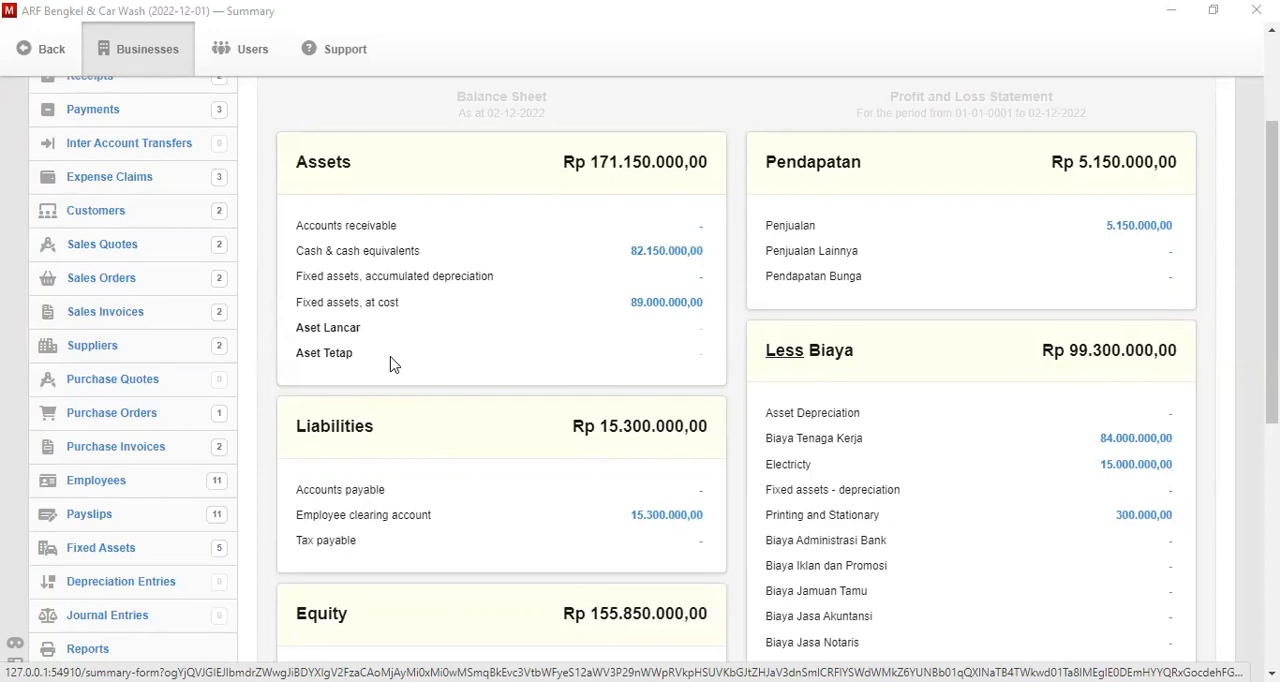
scroll(392, 365, "down", 5)
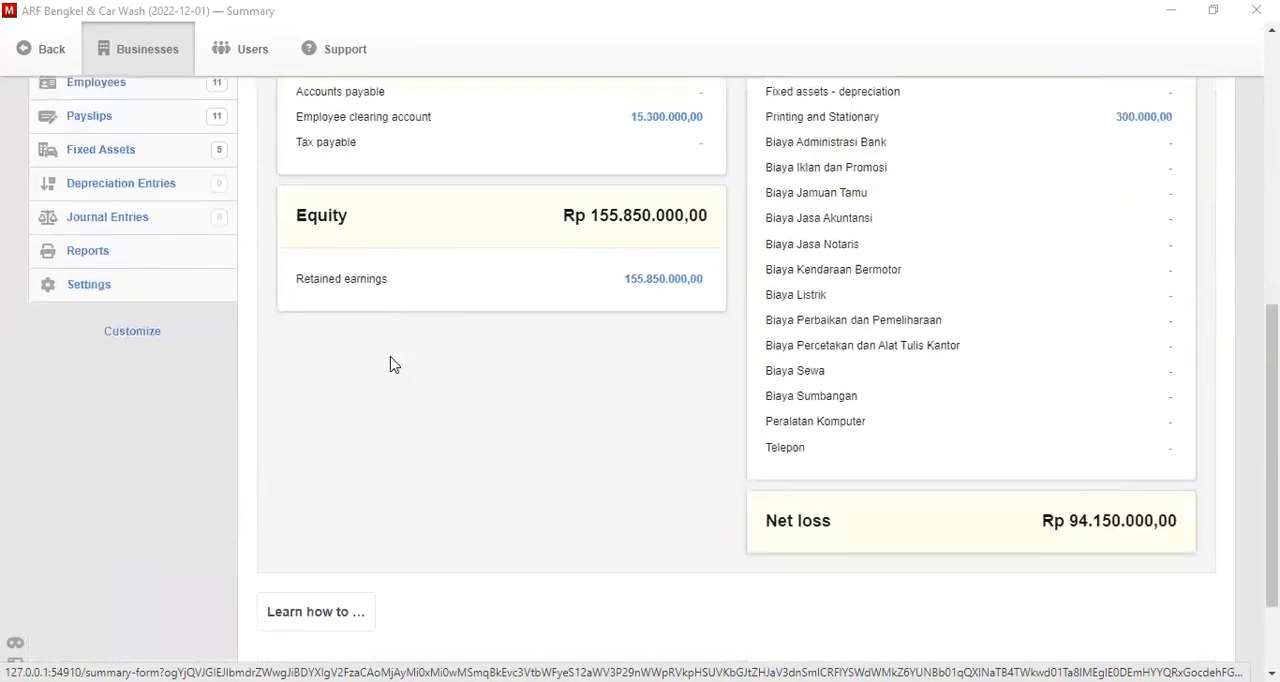